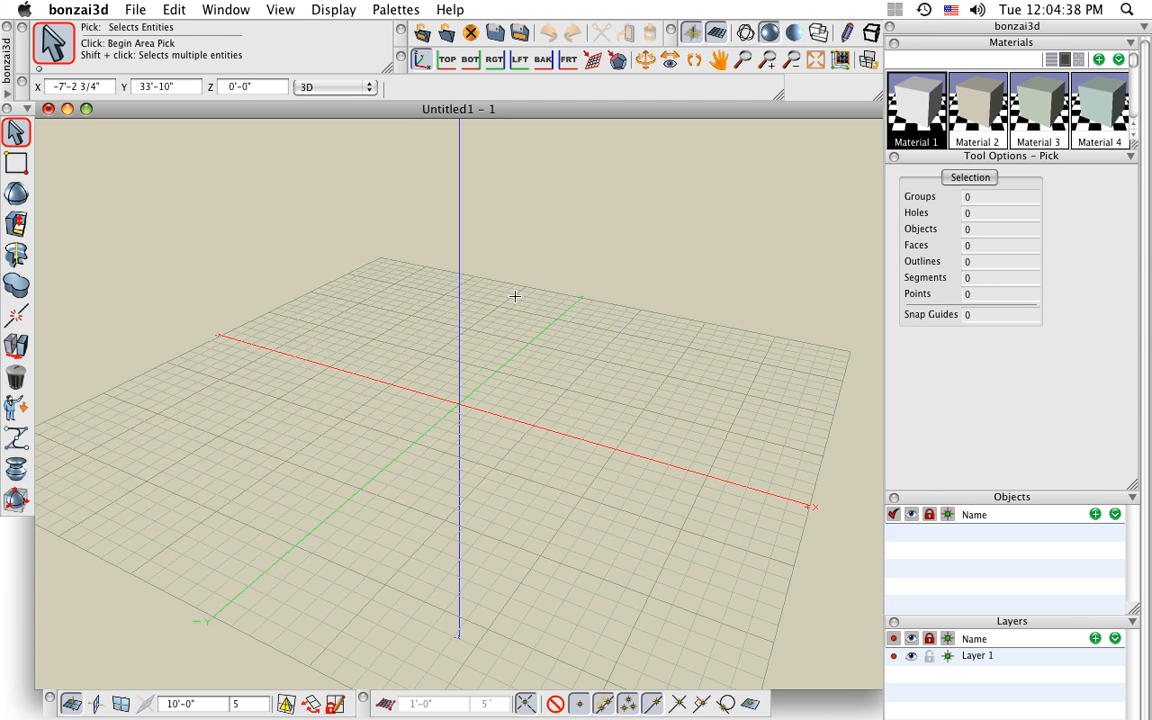
# Review the project's working units and the available data scale choices in the project settings.
pyautogui.click(134, 9)
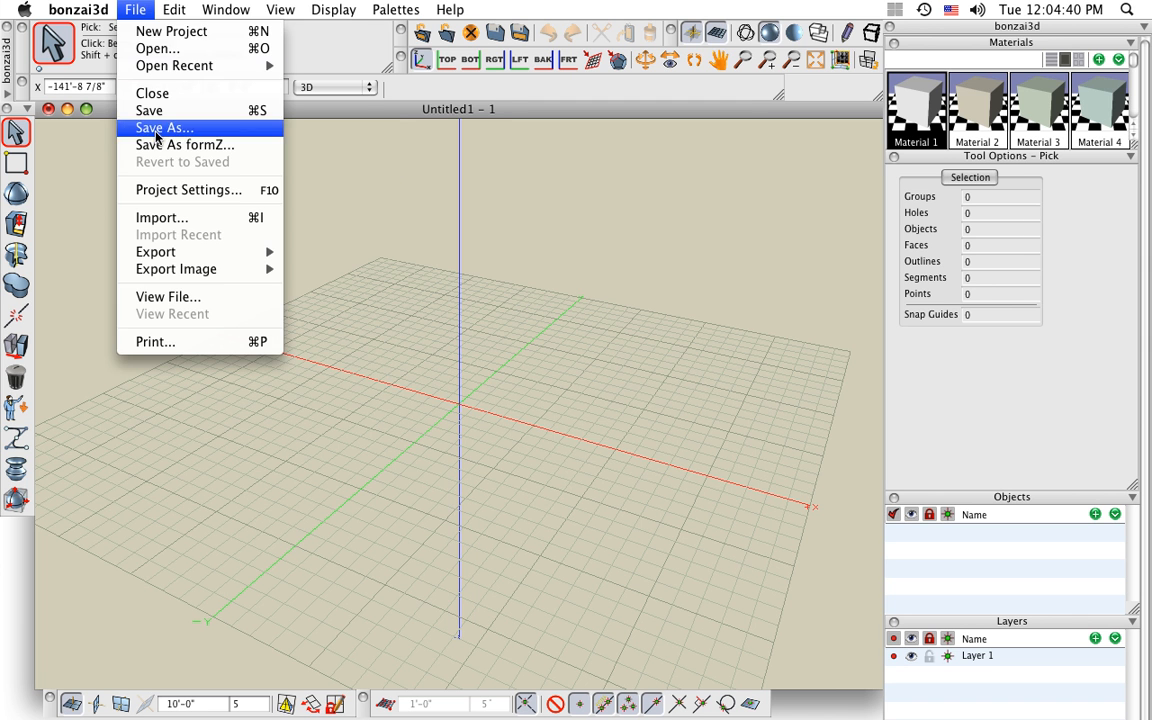
pyautogui.click(163, 191)
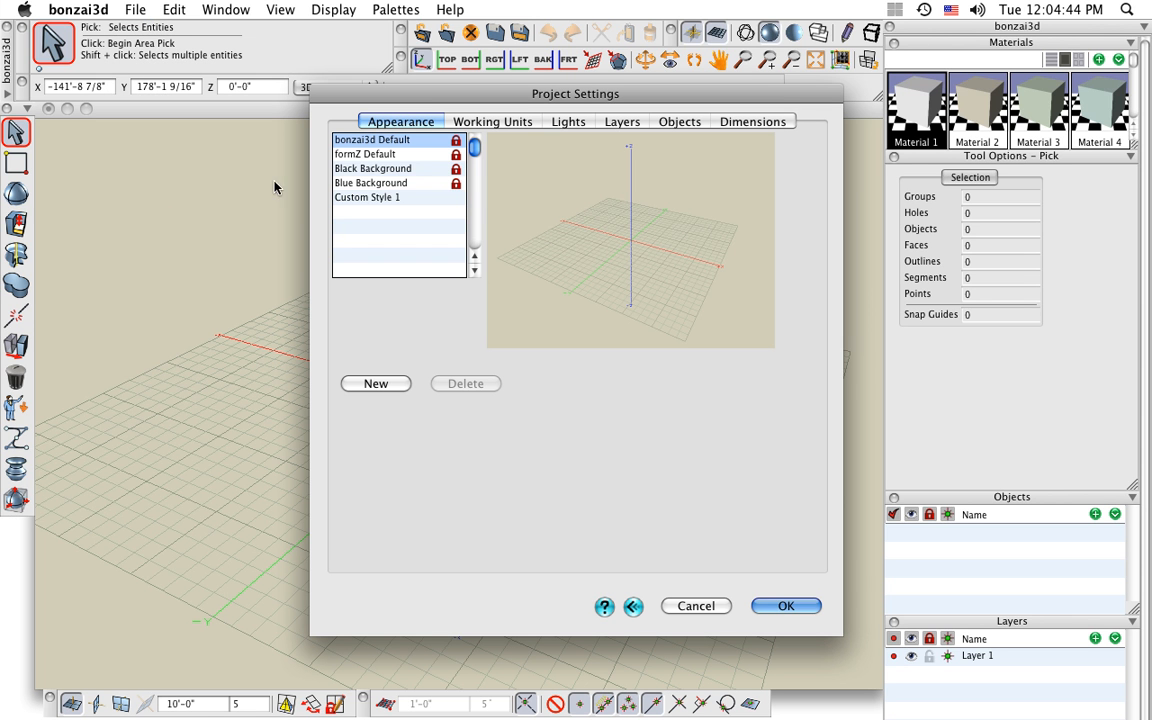
pyautogui.click(496, 122)
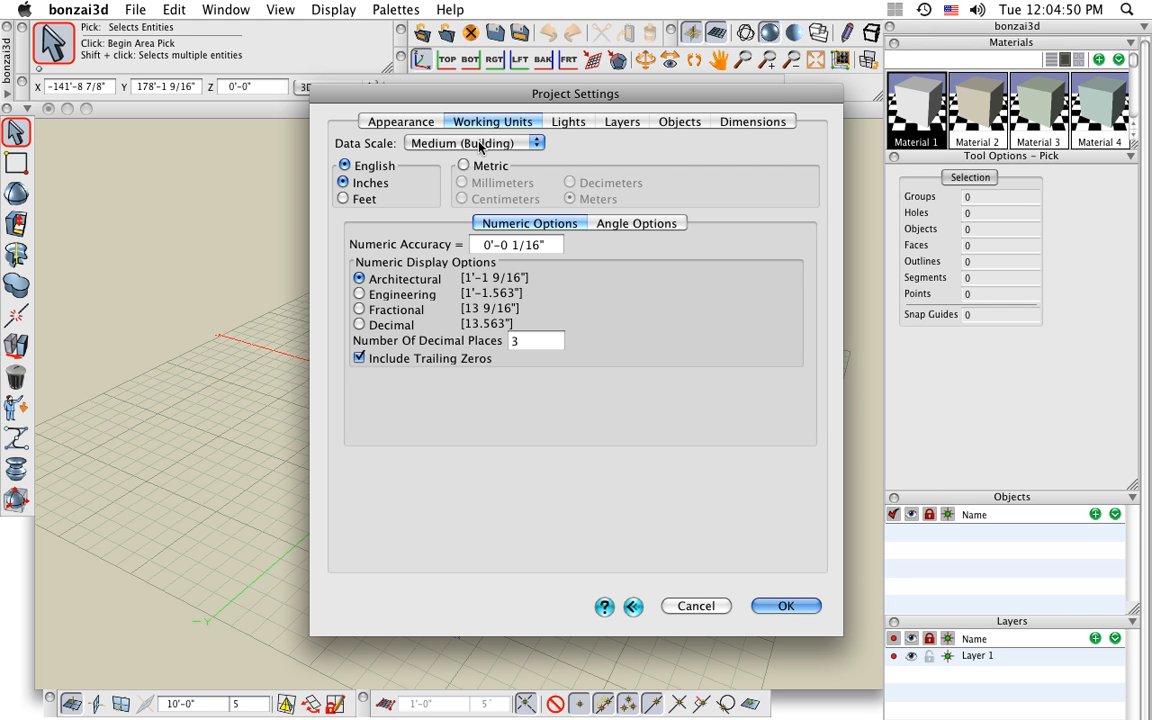
pyautogui.click(470, 146)
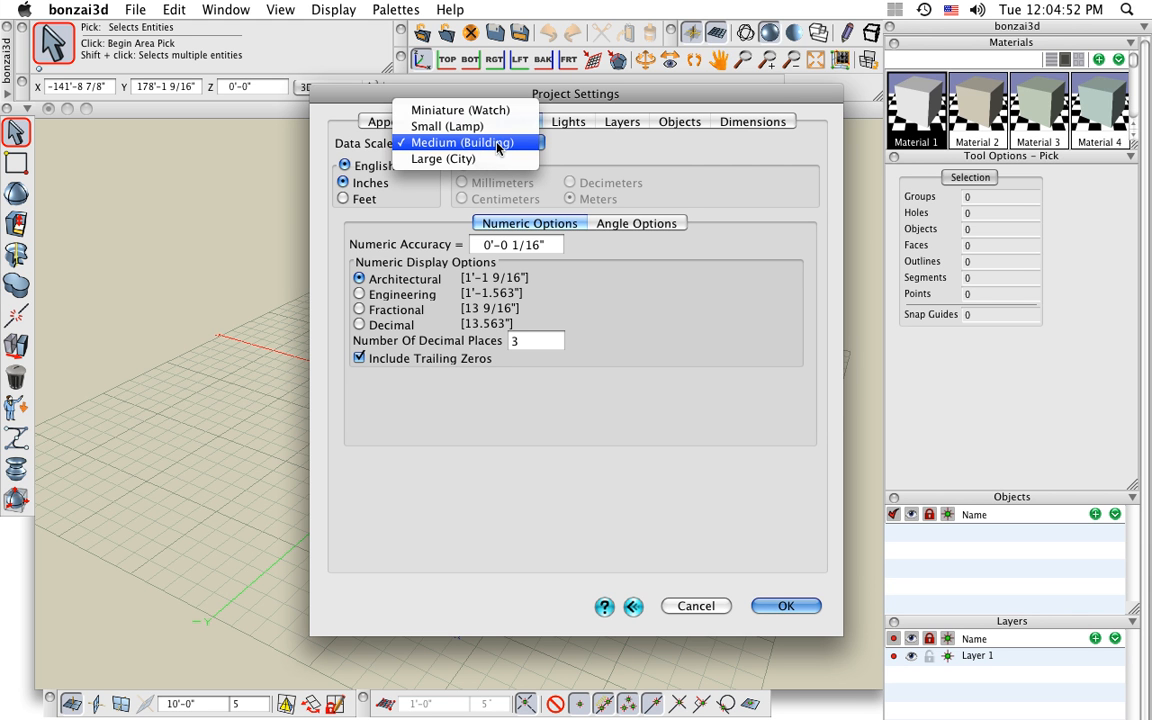
pyautogui.click(695, 192)
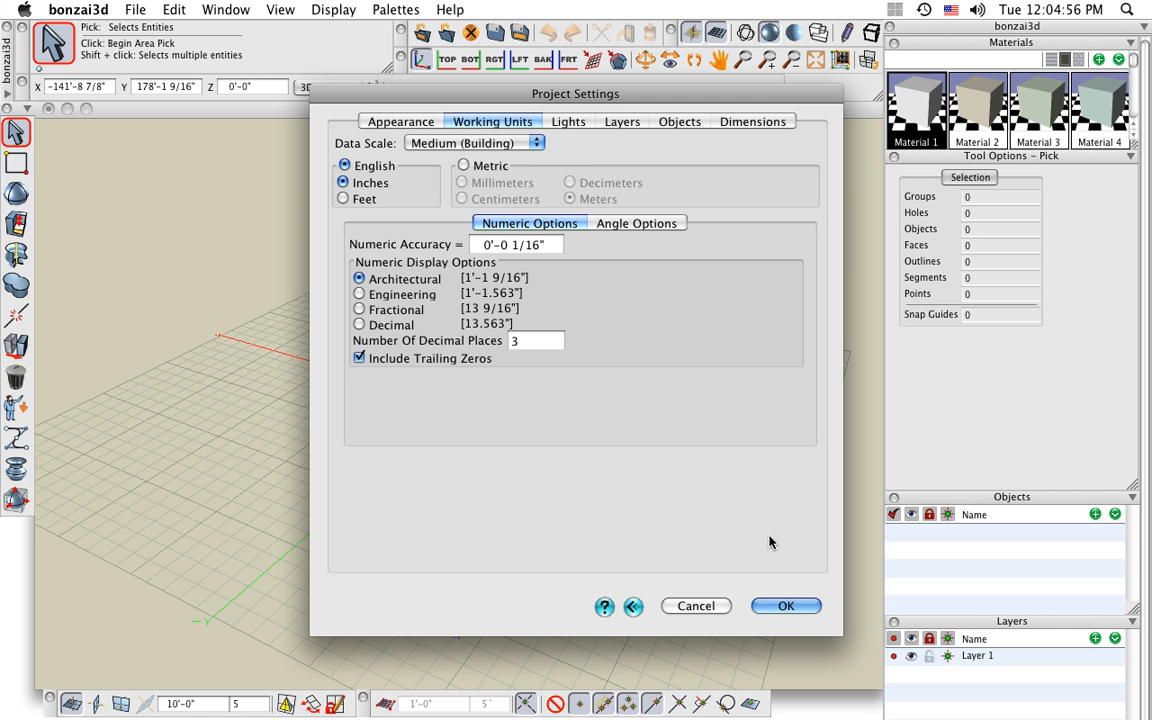
pyautogui.click(791, 612)
pyautogui.click(787, 606)
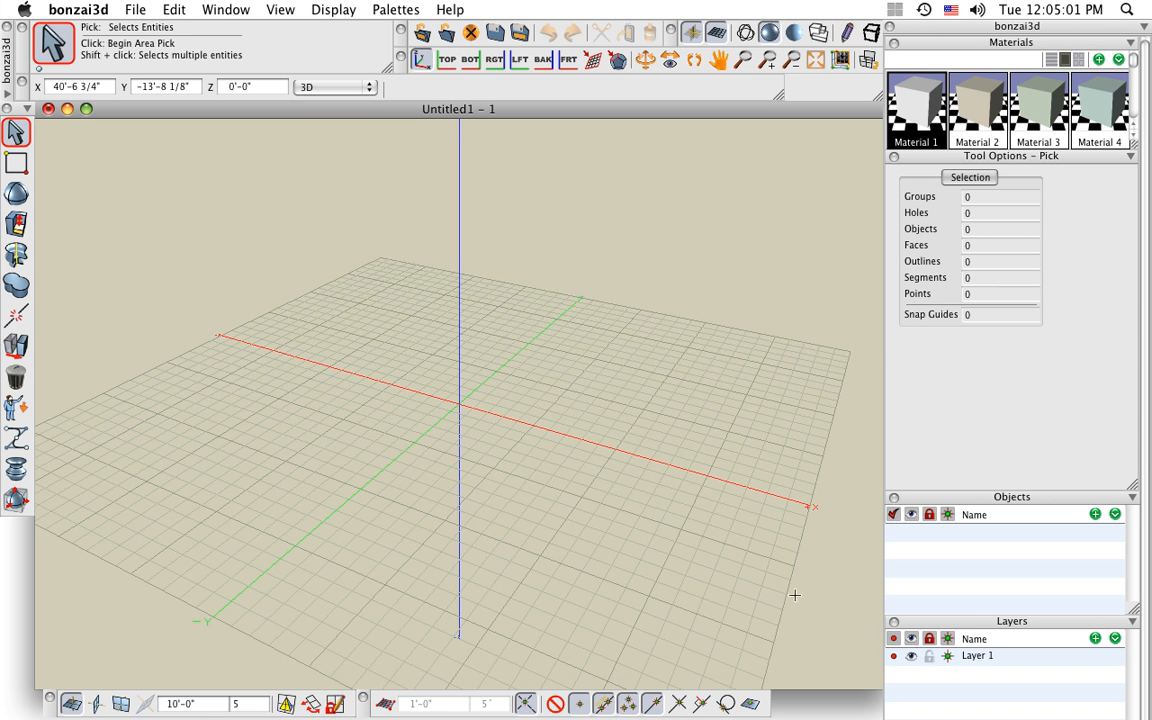
# Turn on grid snapping and set the snap spacing to 0'-6".
pyautogui.click(386, 704)
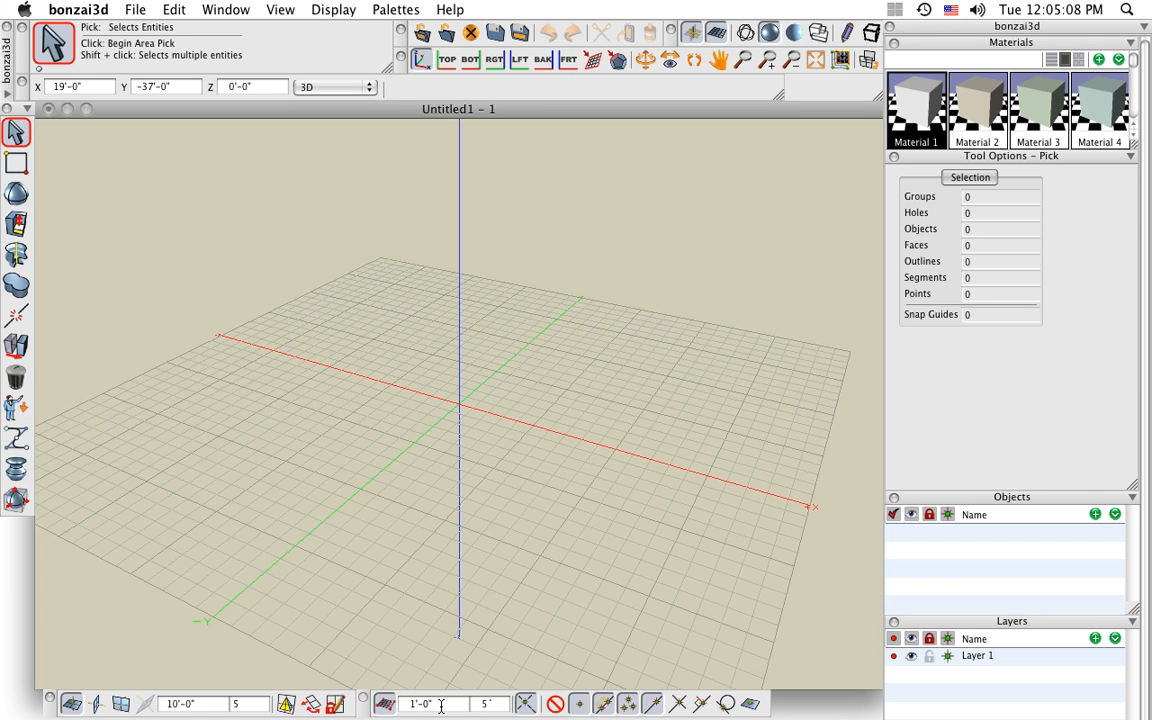
pyautogui.click(428, 704)
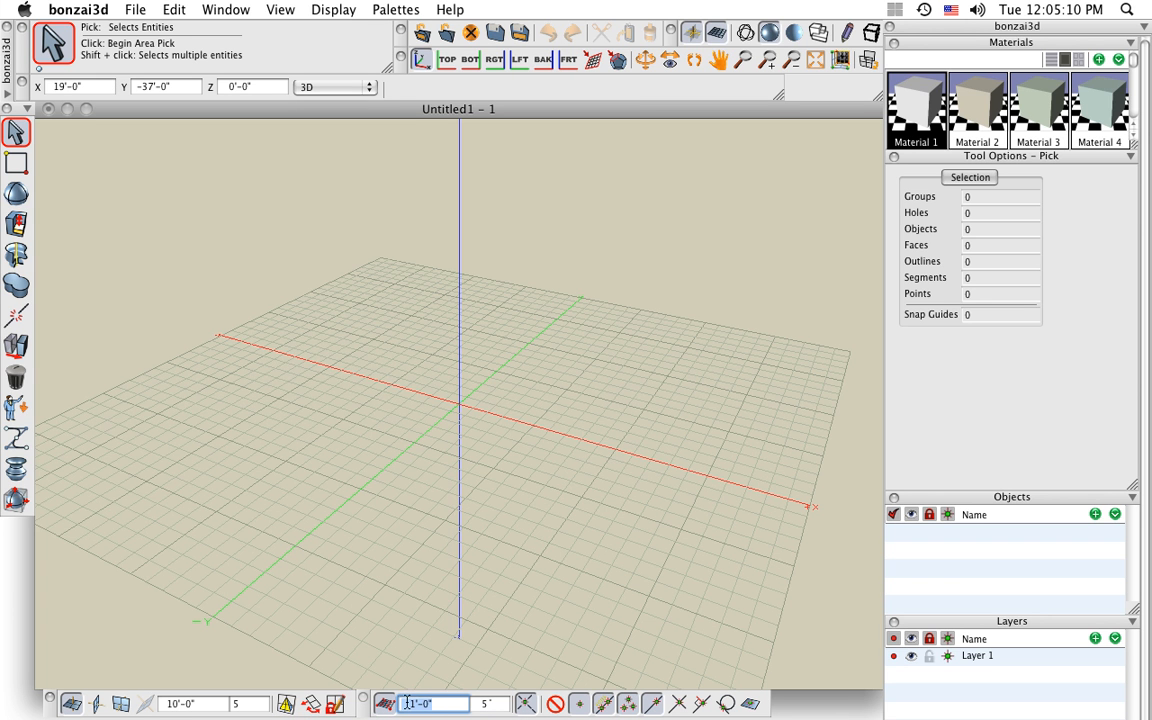
pyautogui.write('6')
pyautogui.press('Tab')
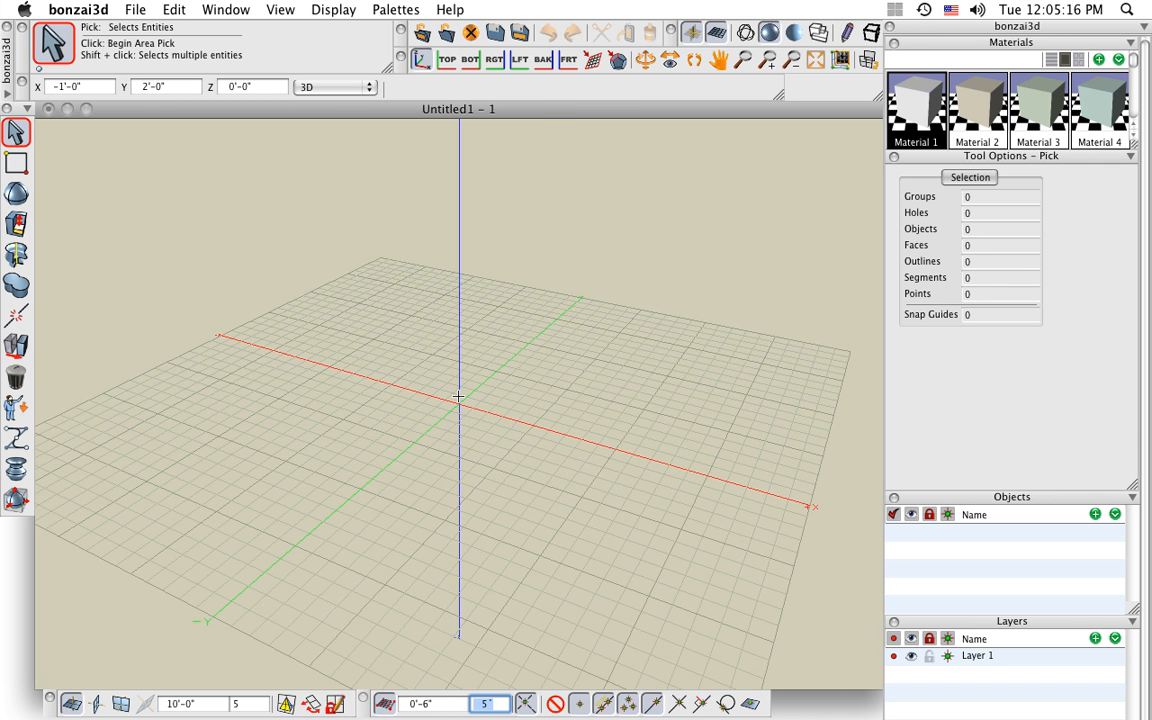
# Draw a five-sided Vector Line solid with one angled corner, about 60'-6" by 81'-0" overall and 6'-0" high, around the origin.
pyautogui.scroll(-3, 459, 399)
pyautogui.click(16, 162)
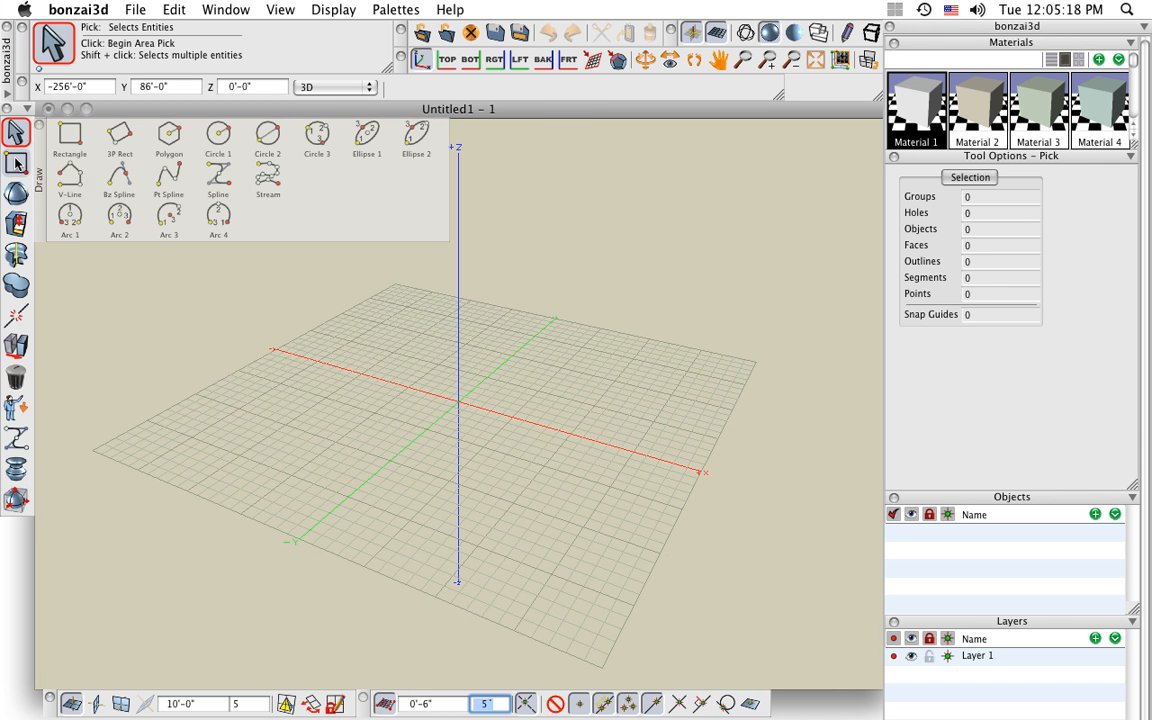
pyautogui.click(70, 174)
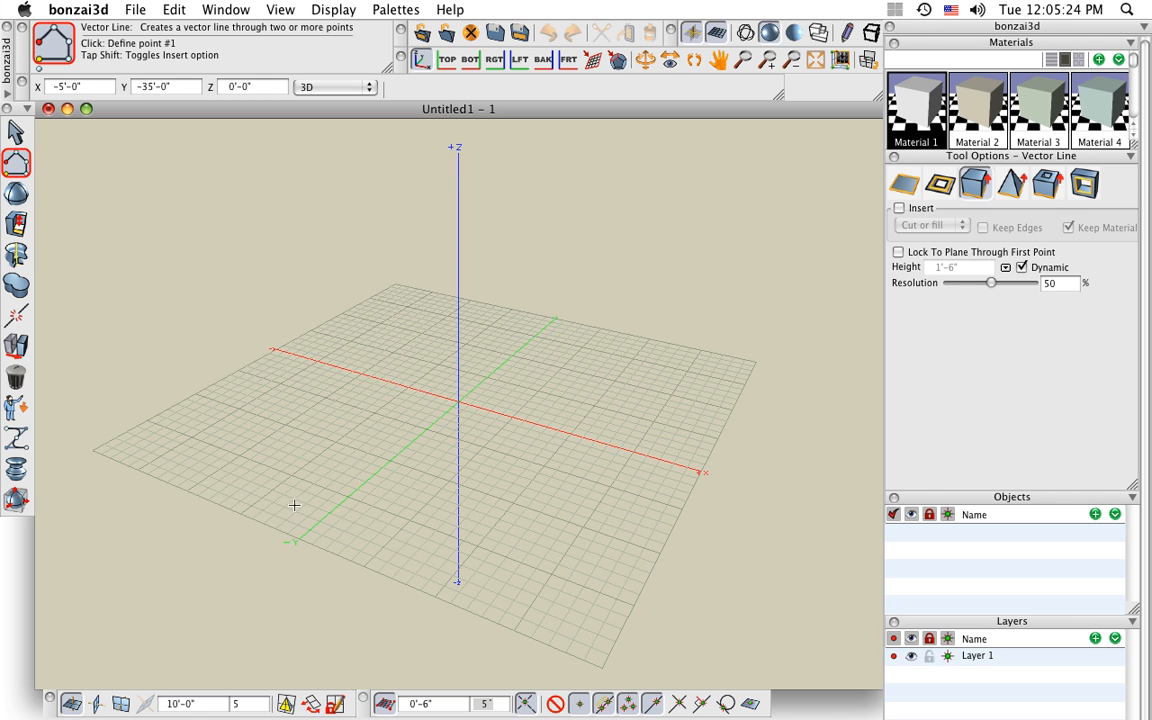
pyautogui.click(432, 598)
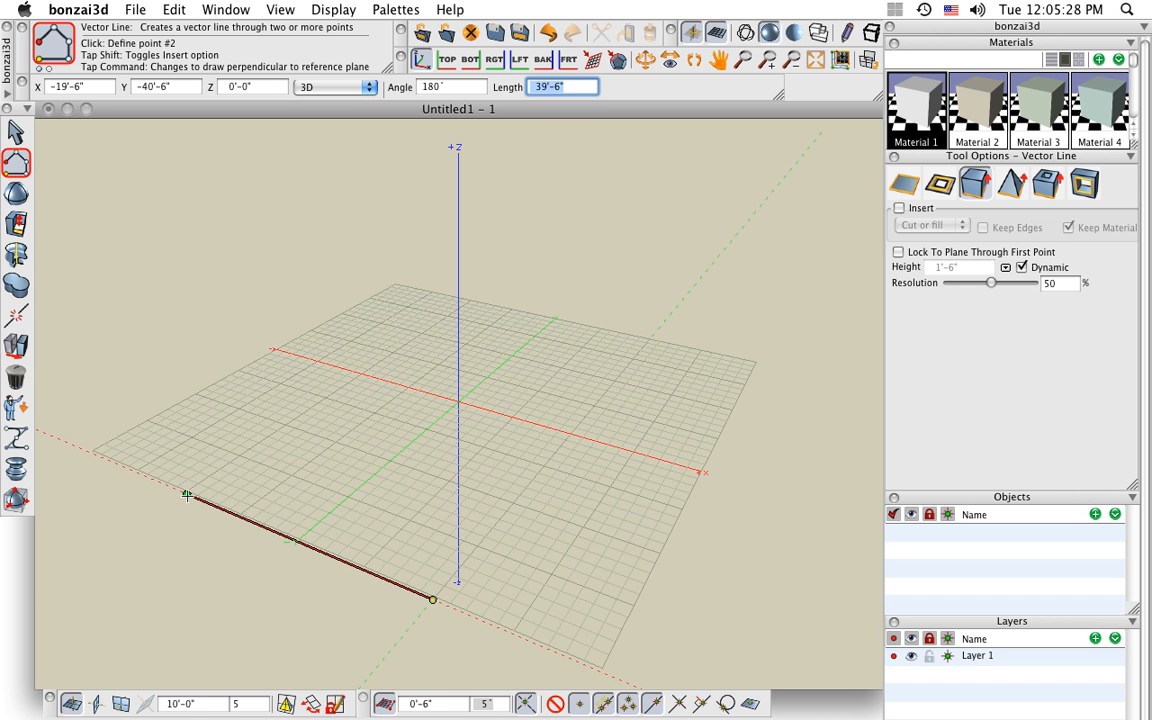
pyautogui.click(187, 493)
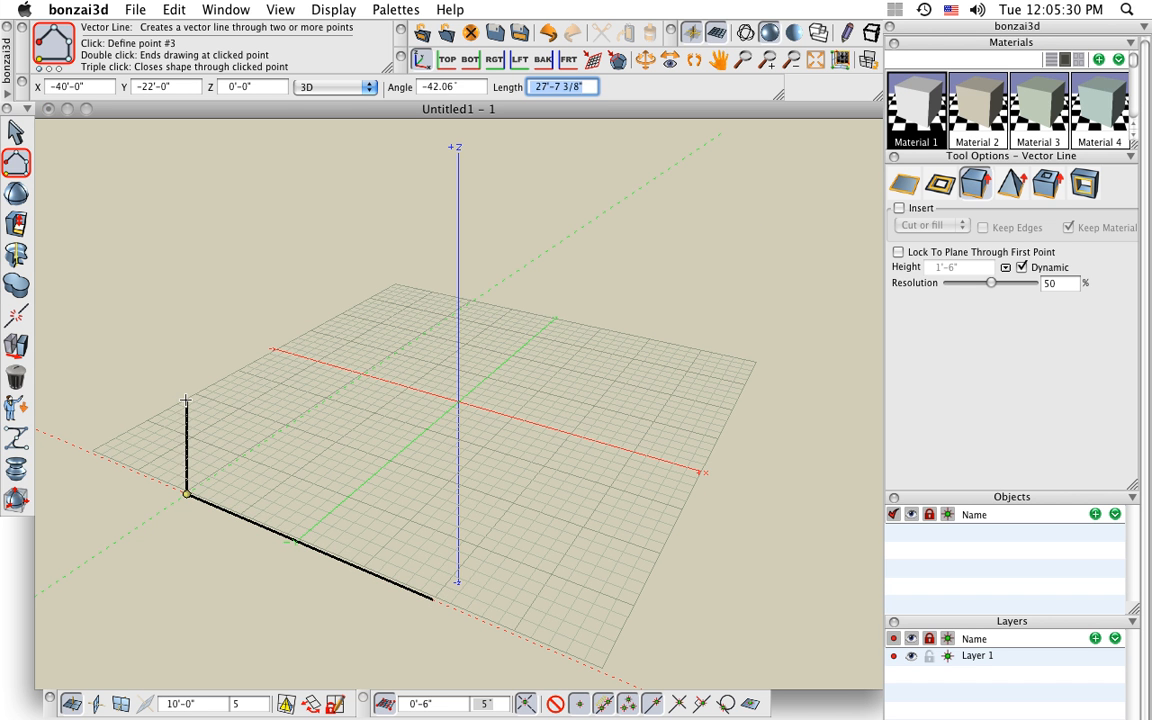
pyautogui.click(186, 397)
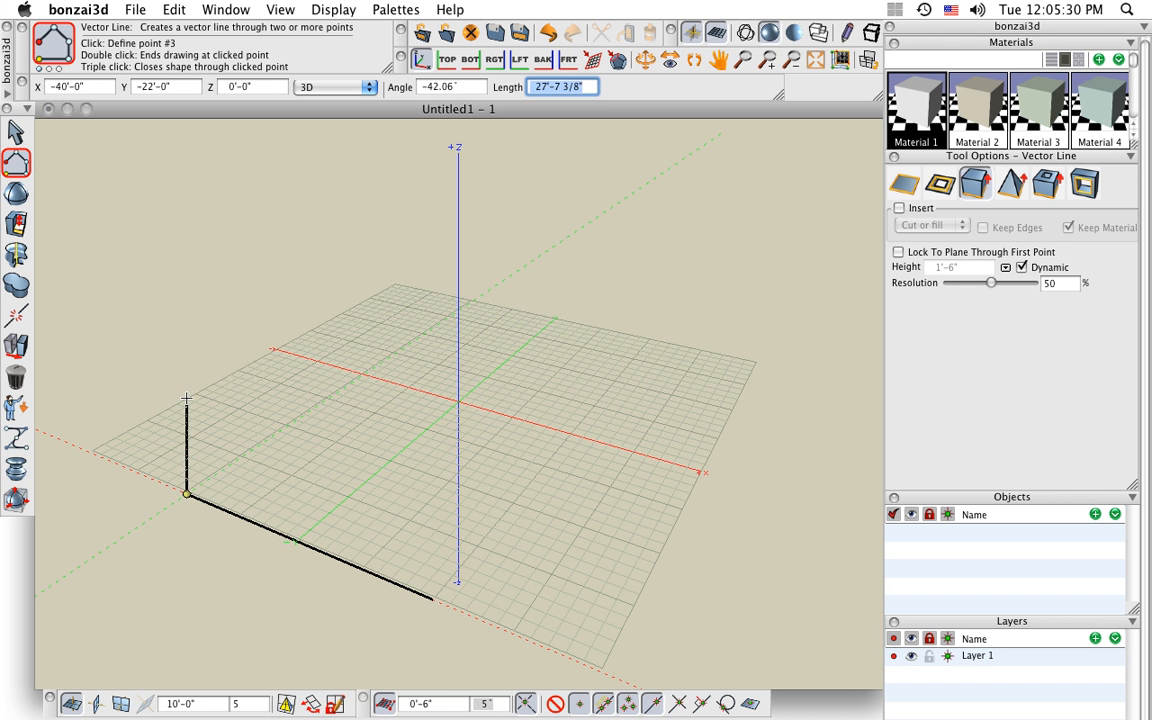
pyautogui.click(394, 284)
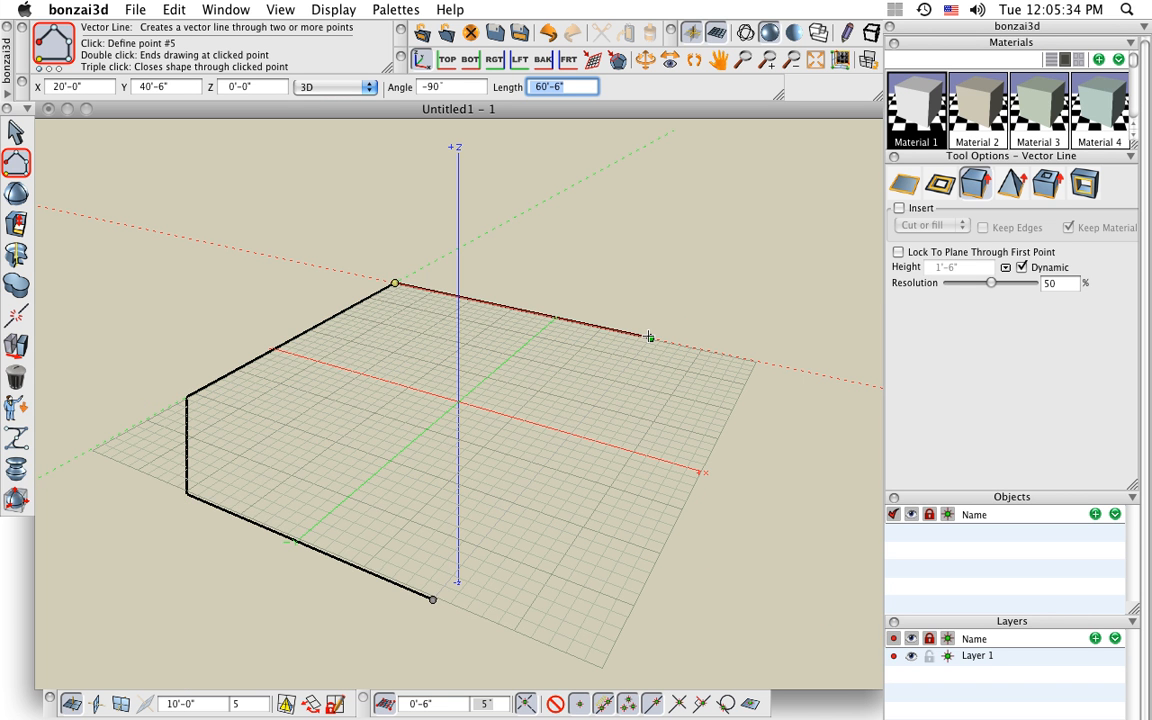
pyautogui.click(649, 337)
pyautogui.click(432, 597)
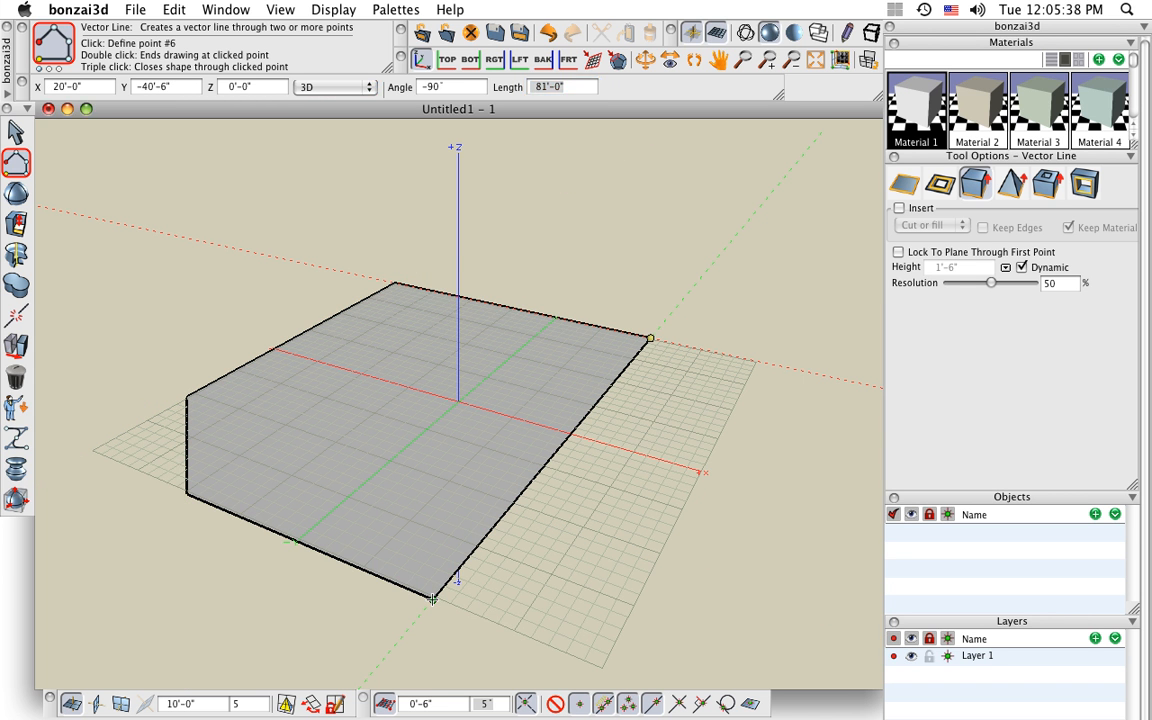
pyautogui.click(432, 597)
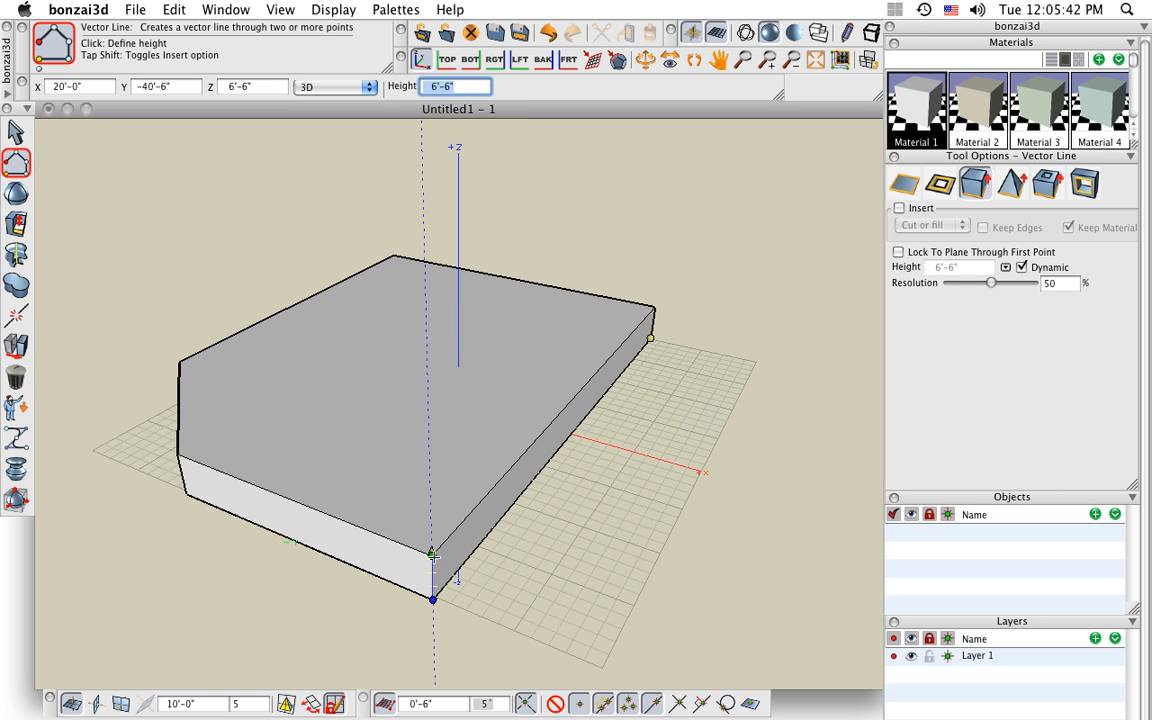
pyautogui.click(432, 554)
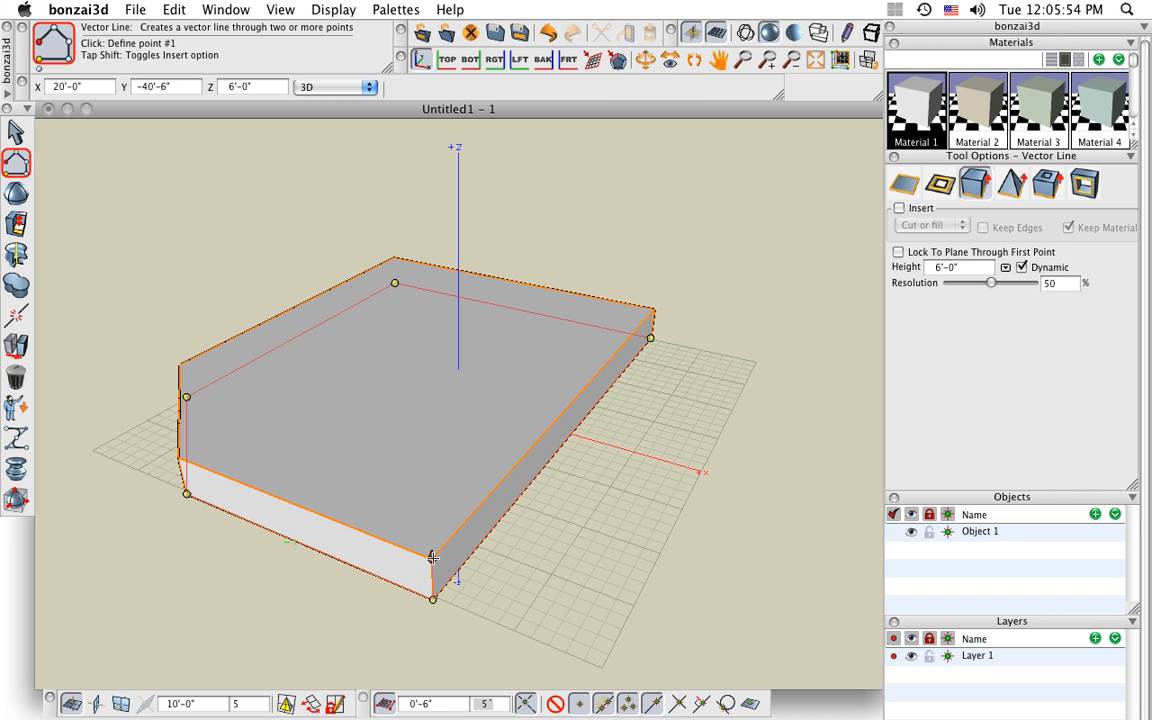
# Try adjusting the solid's height and back corner through its control points, and open its height value for editing.
pyautogui.moveTo(433, 558)
pyautogui.mouseDown()
pyautogui.moveTo(441, 570)
pyautogui.moveTo(434, 545)
pyautogui.moveTo(434, 556)
pyautogui.mouseUp()
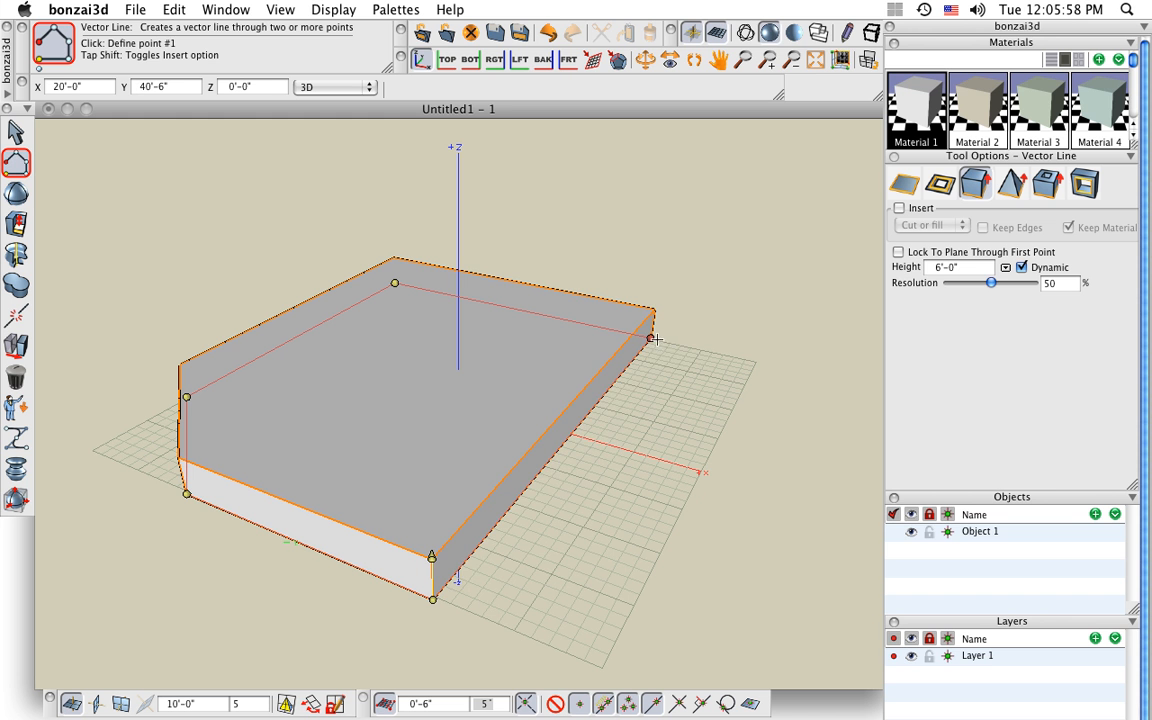
pyautogui.moveTo(662, 340)
pyautogui.mouseDown()
pyautogui.moveTo(689, 329)
pyautogui.moveTo(651, 338)
pyautogui.mouseUp()
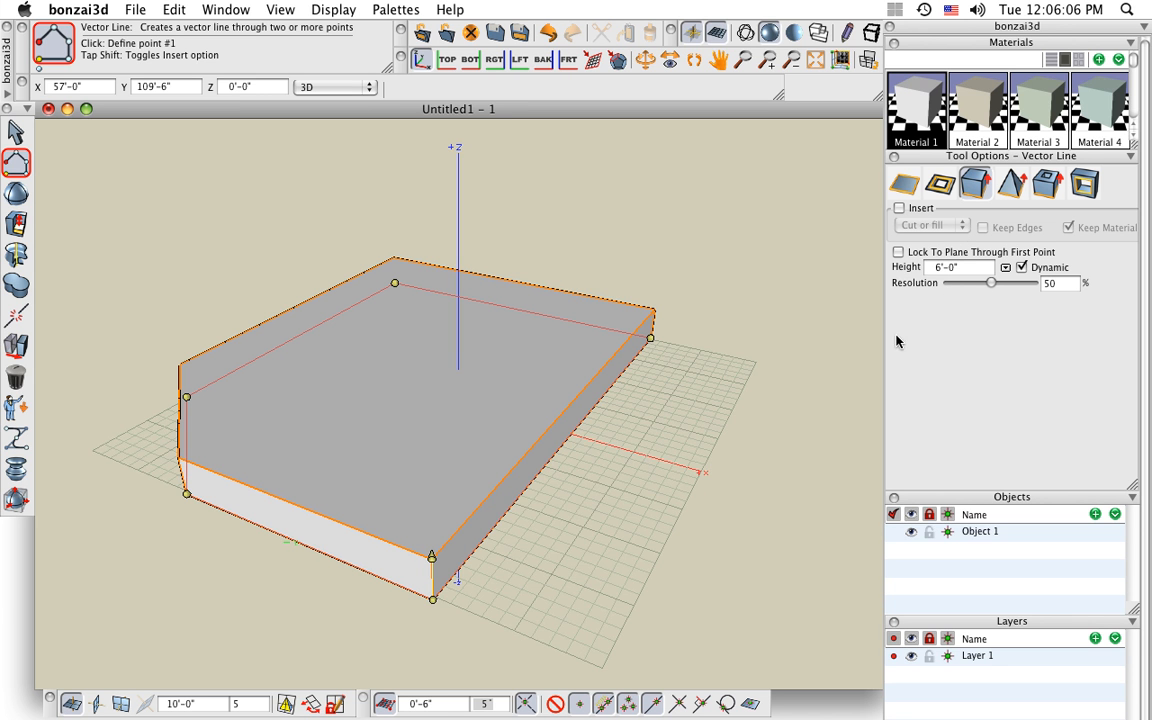
pyautogui.click(968, 268)
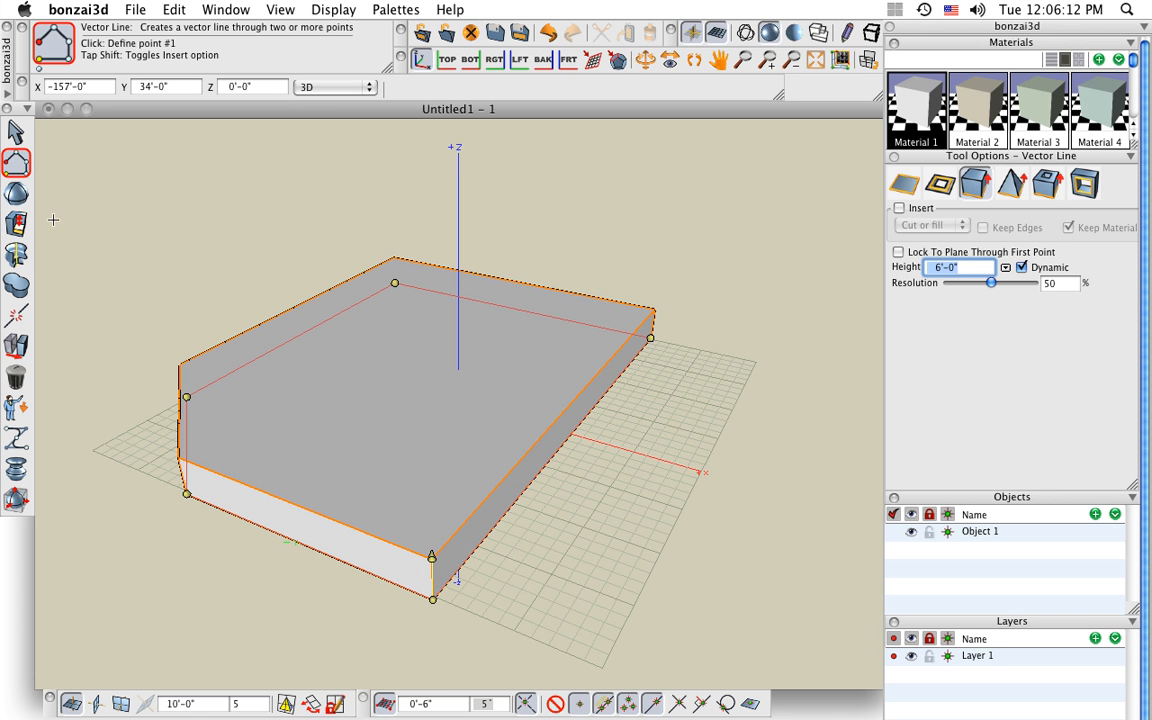
# Offset the angled top edge and its two adjoining edges inward by 1'-0" with Offset Segment, inserted and extended to the boundary.
pyautogui.moveTo(18, 225)
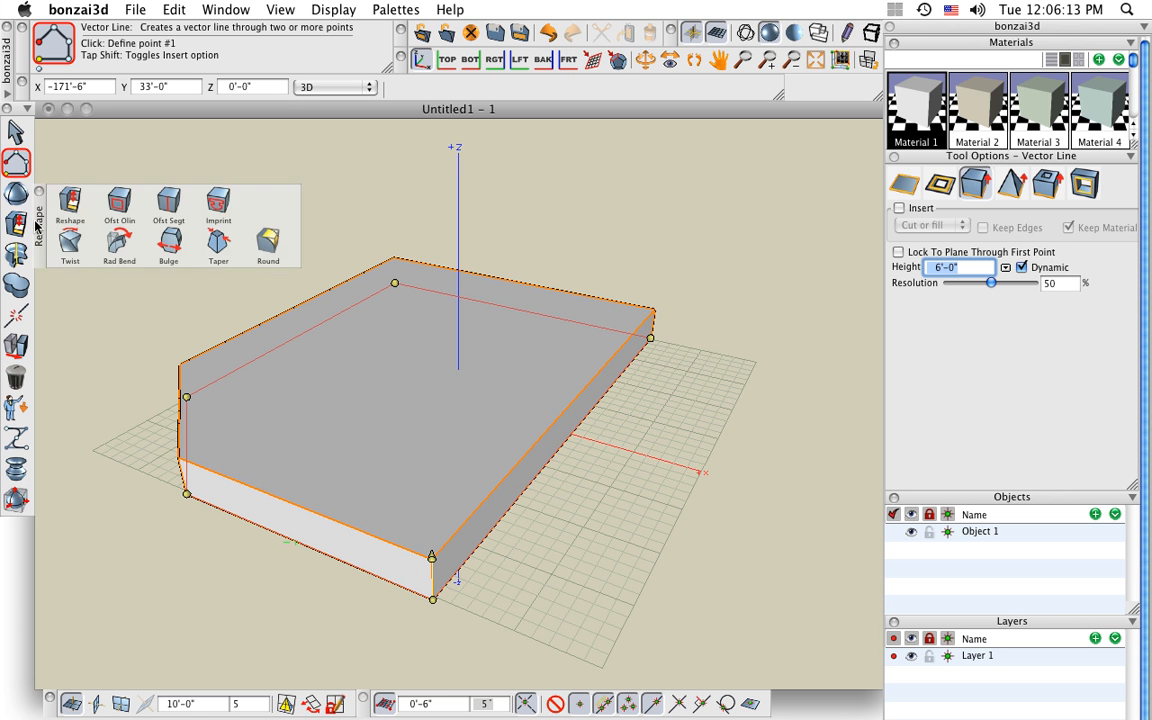
pyautogui.click(172, 203)
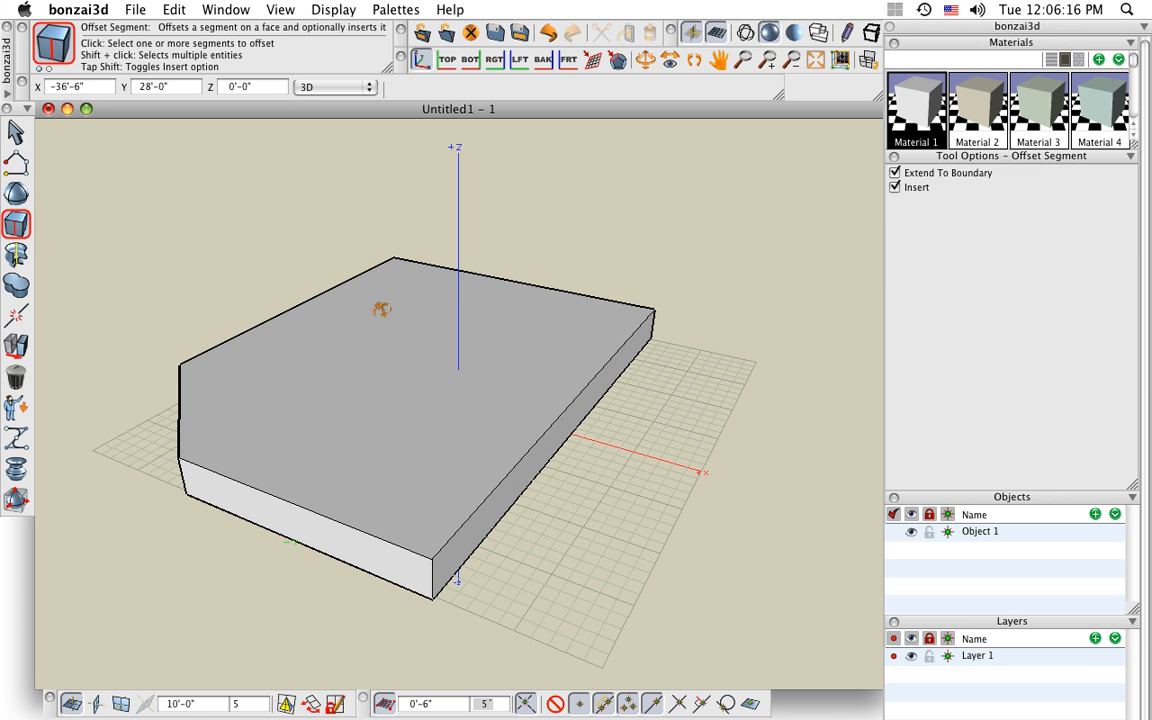
pyautogui.moveTo(380, 310); pyautogui.dragTo(357, 298, button='middle')
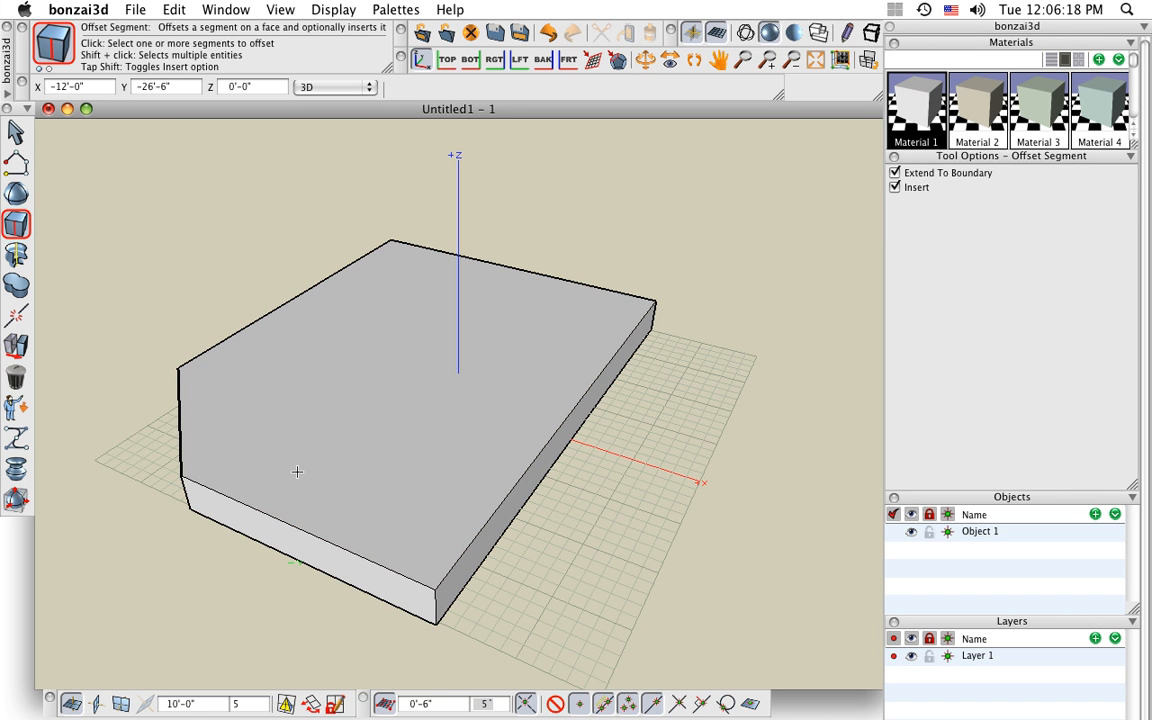
pyautogui.click(276, 508)
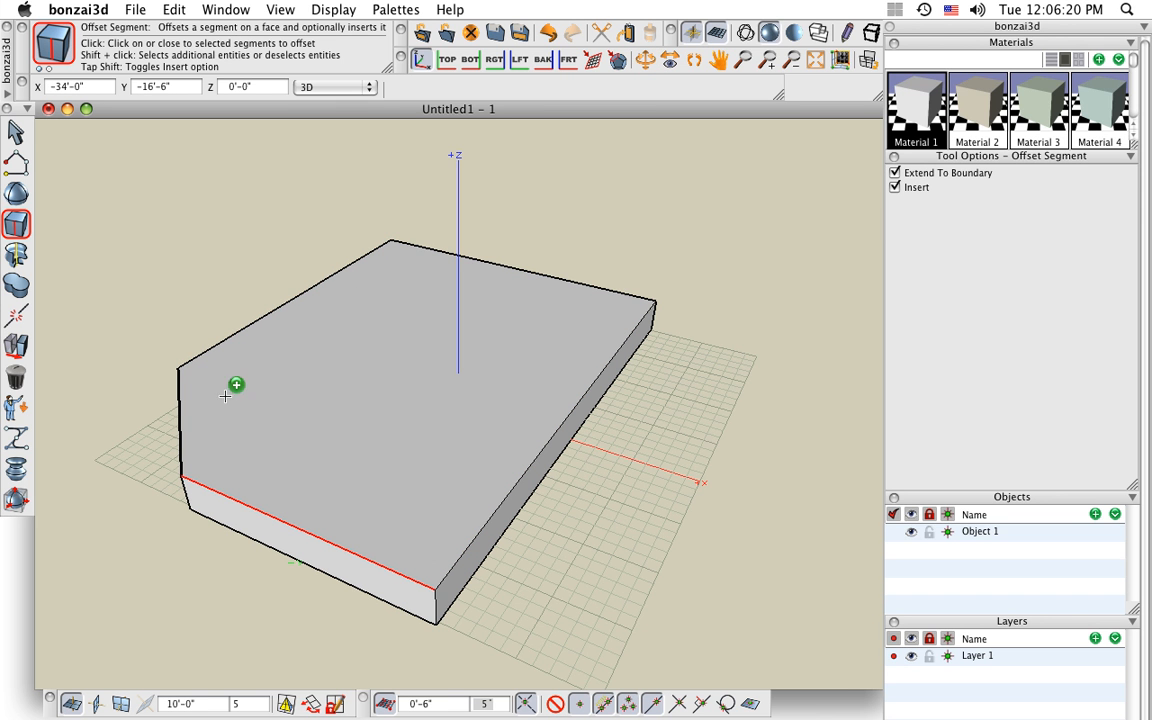
pyautogui.keyDown('shift'); pyautogui.click(181, 408); pyautogui.keyUp('shift')
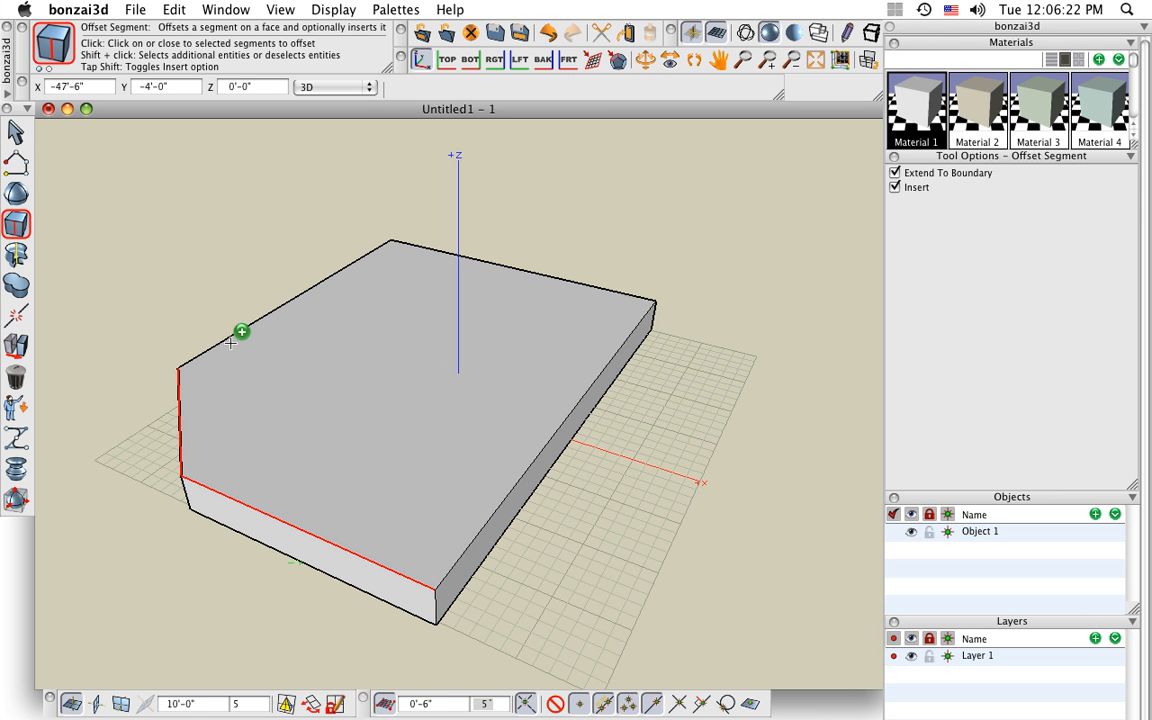
pyautogui.keyDown('shift'); pyautogui.click(231, 336); pyautogui.keyUp('shift')
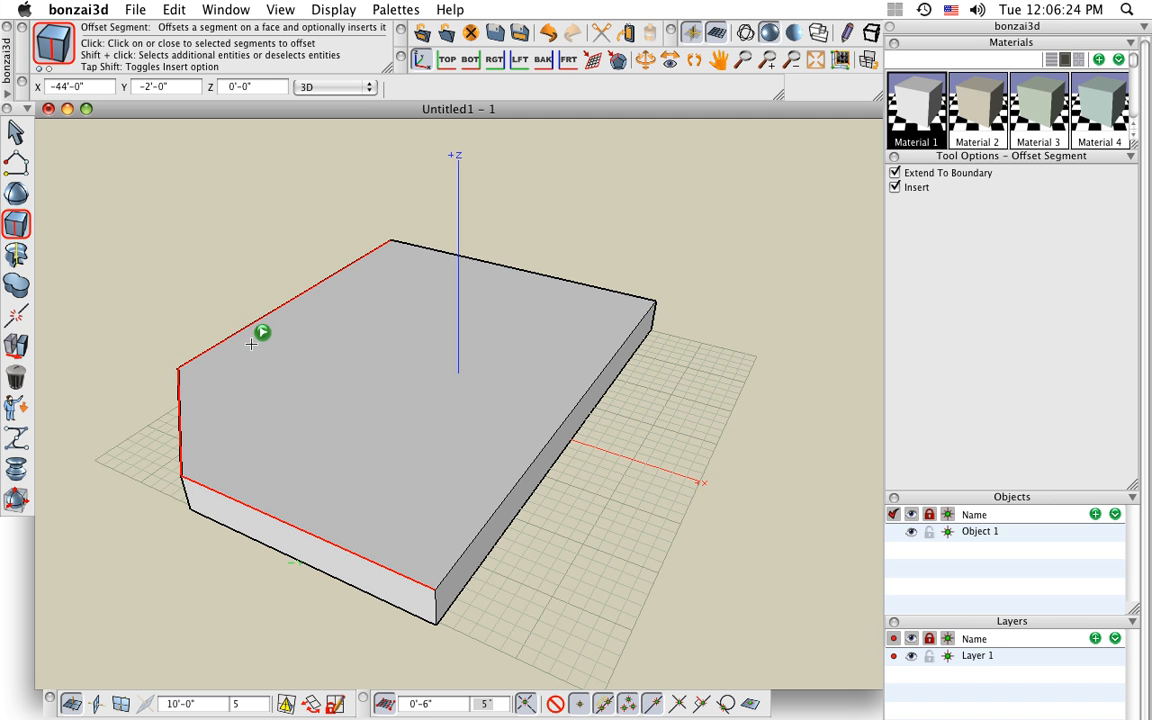
pyautogui.scroll(2, 248, 338)
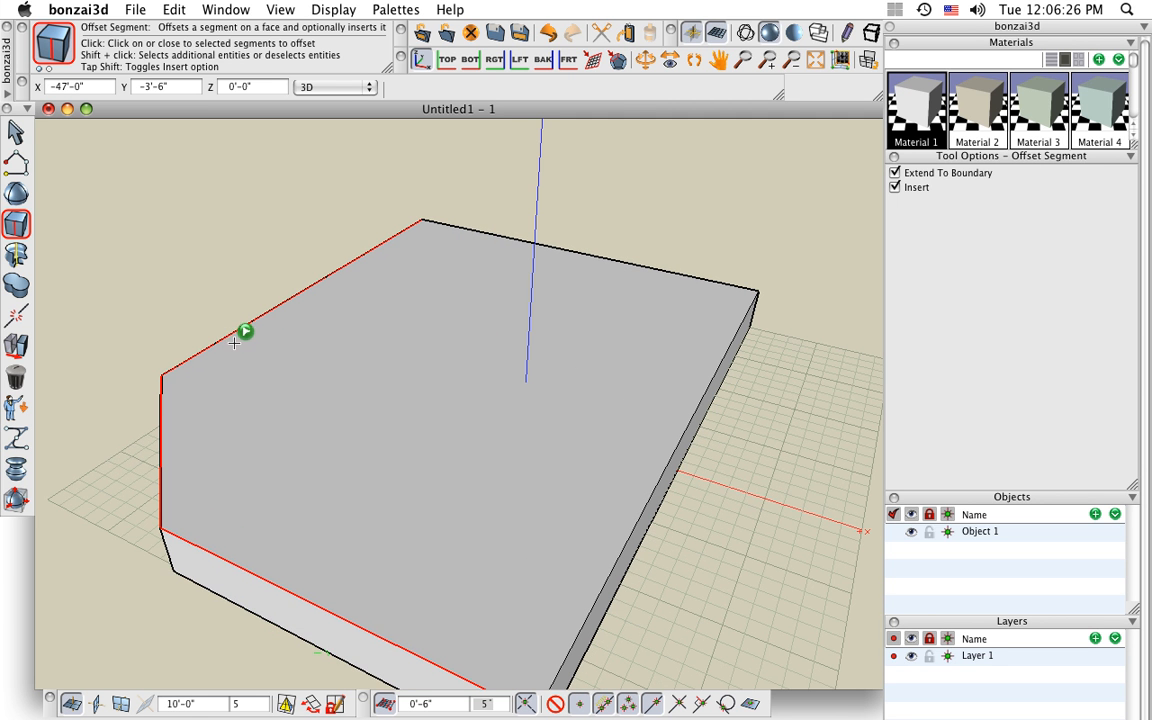
pyautogui.click(231, 343)
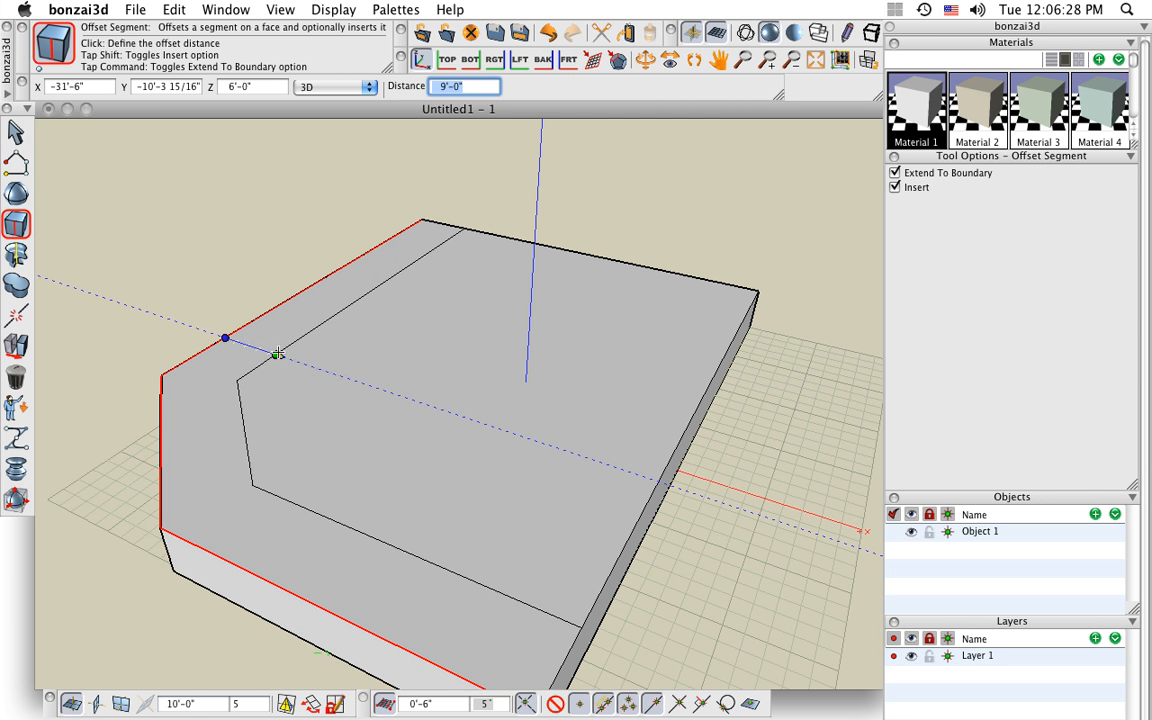
pyautogui.scroll(3, 231, 340)
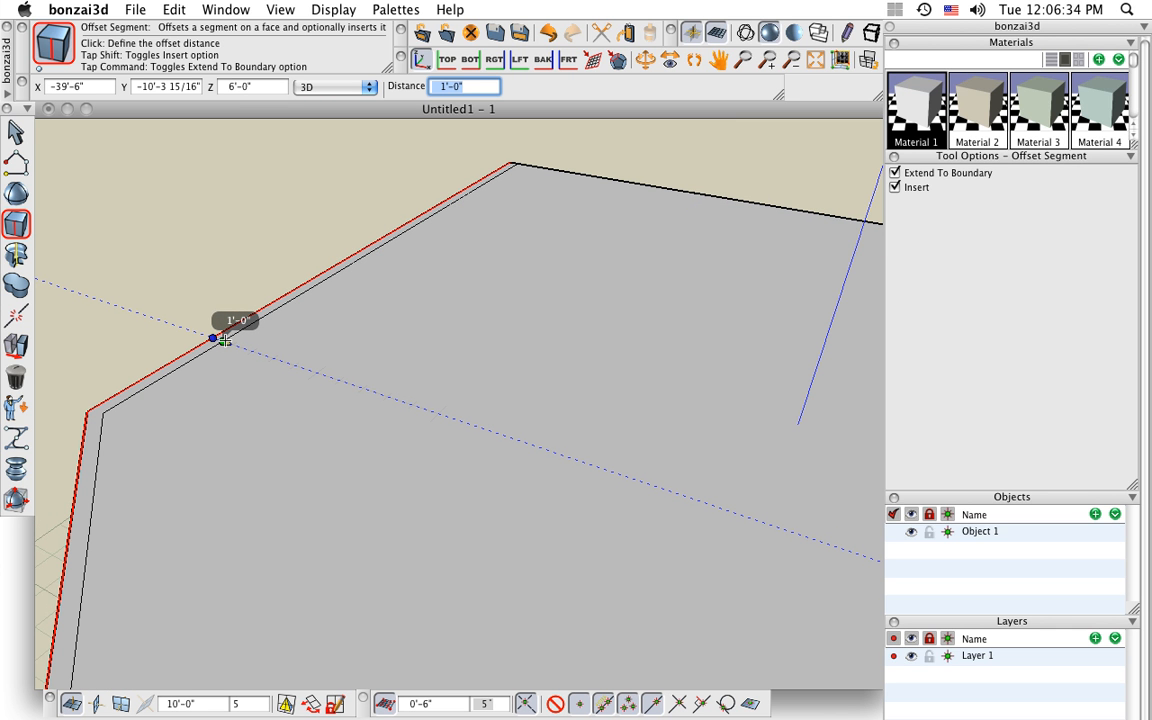
pyautogui.click(224, 340)
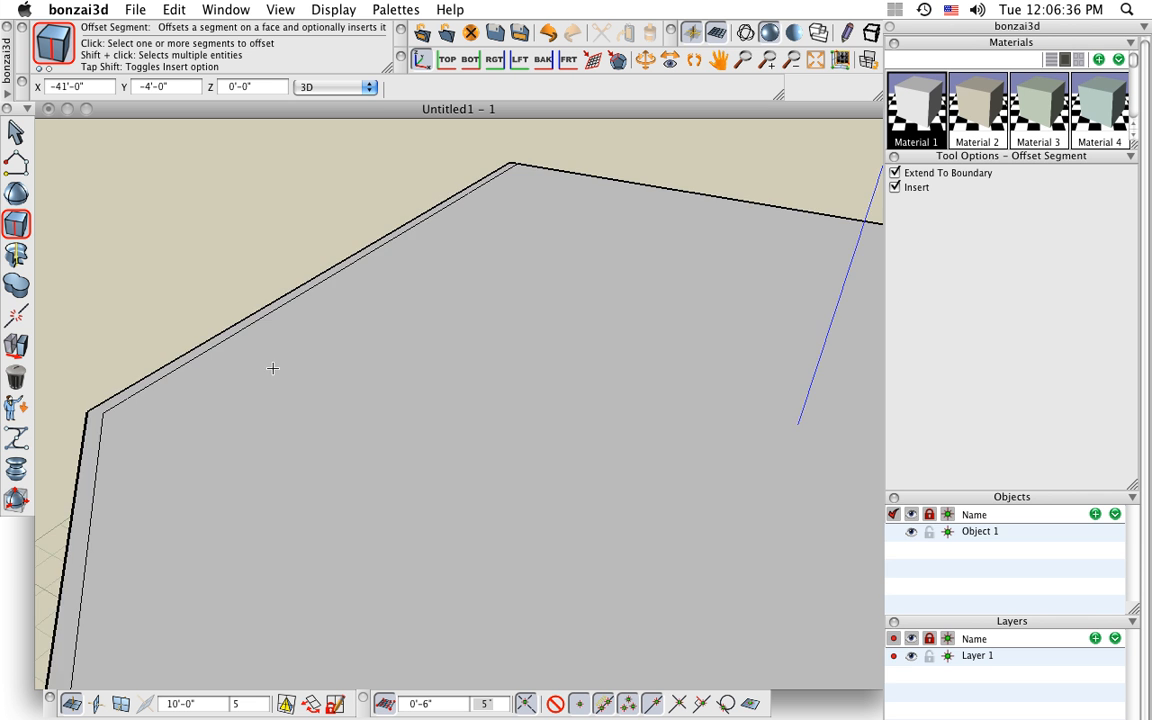
# Raise the three-sided border strip of the slab's top face 4'-0" with Reshape, perpendicular to the surface and keeping edges.
pyautogui.scroll(-3, 273, 368)
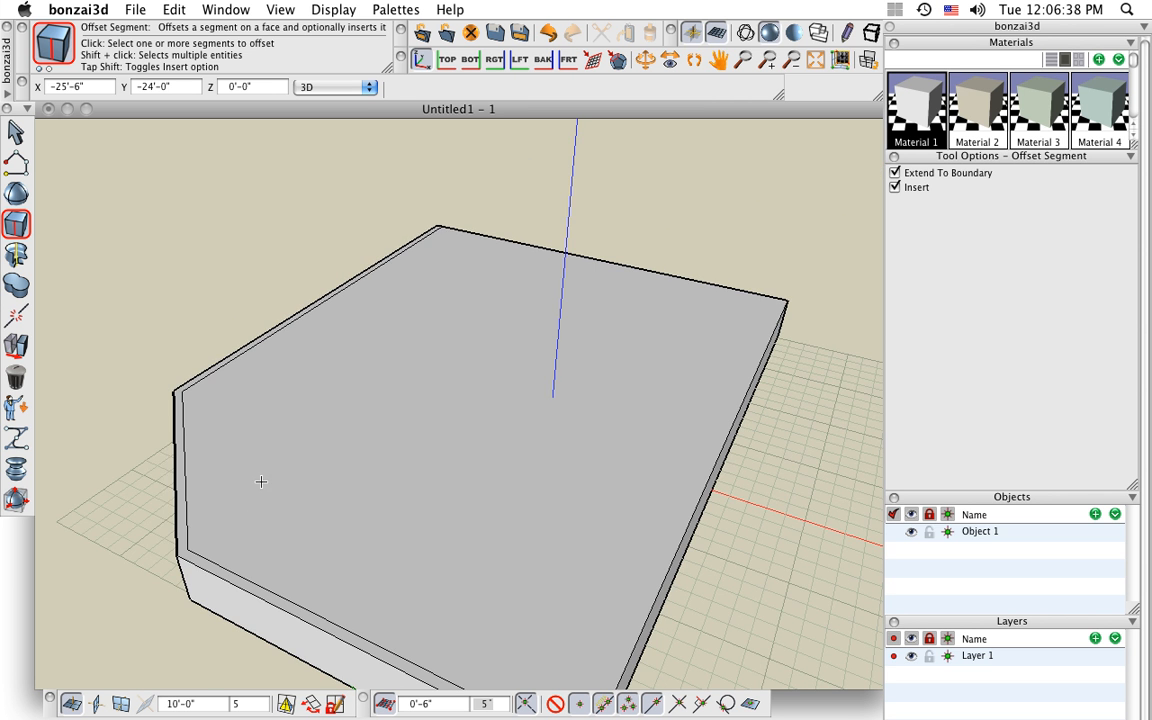
pyautogui.moveTo(337, 461); pyautogui.dragTo(344, 412, button='middle')
pyautogui.moveTo(16, 232)
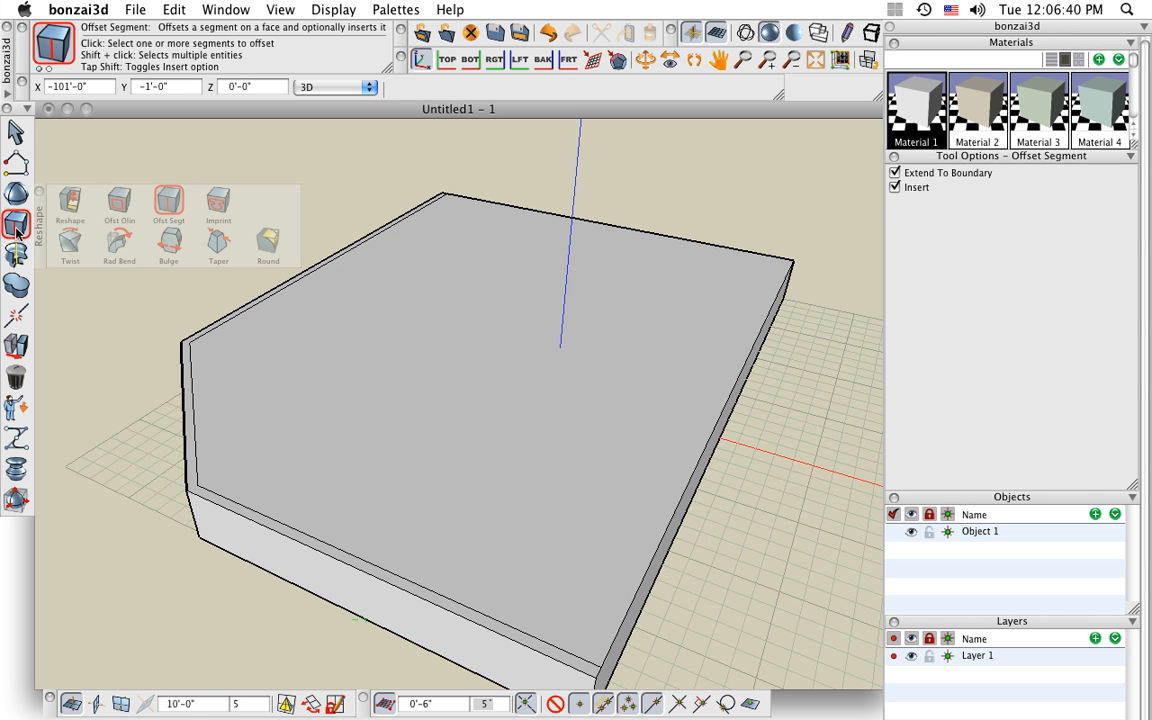
pyautogui.click(73, 206)
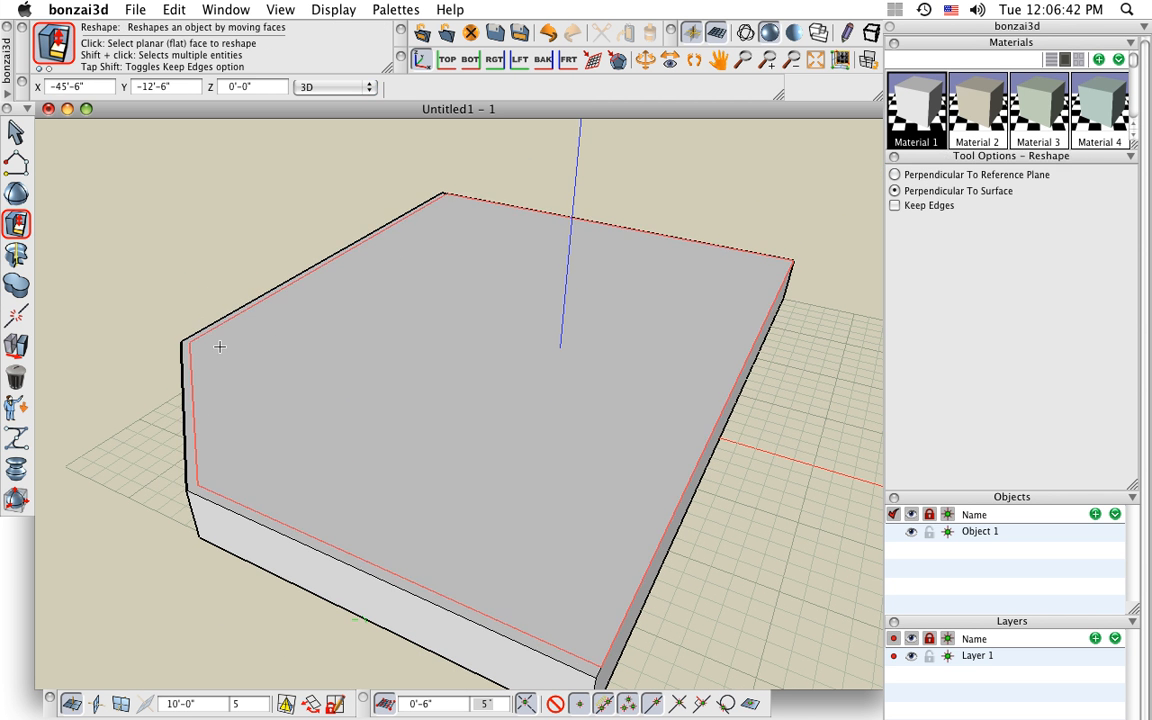
pyautogui.press('shift')
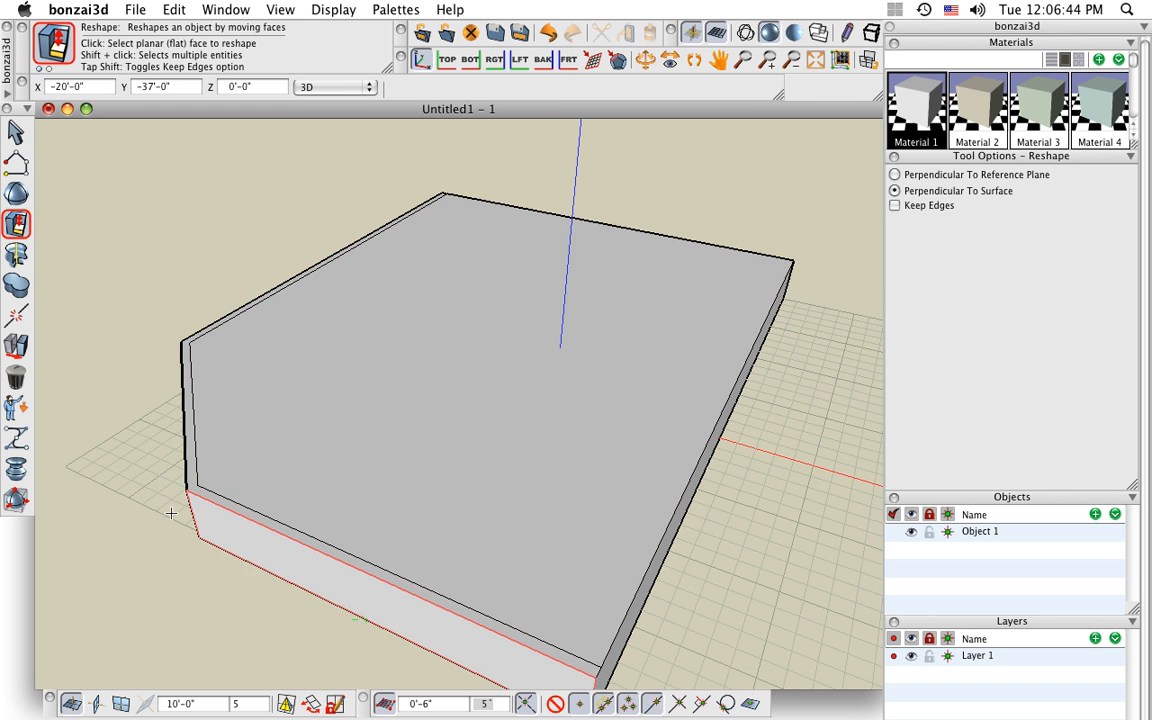
pyautogui.click(218, 496)
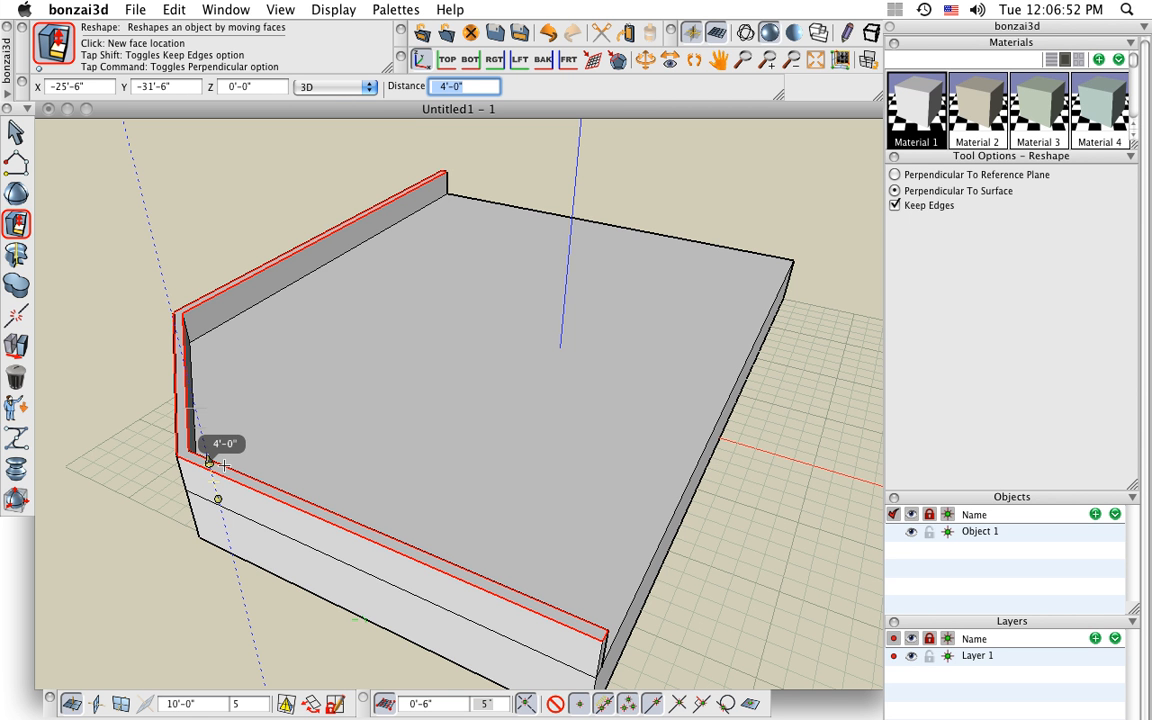
pyautogui.click(224, 465)
# Shorten the raised wall along the slab's long side to a stub beside the angled wall by reshaping its end face to about Y -9'-6".
pyautogui.moveTo(762, 371); pyautogui.dragTo(320, 362, button='middle')
pyautogui.scroll(-2, 730, 406)
pyautogui.keyDown('shift'); pyautogui.moveTo(730, 406); pyautogui.dragTo(610, 420, button='middle'); pyautogui.keyUp('shift')
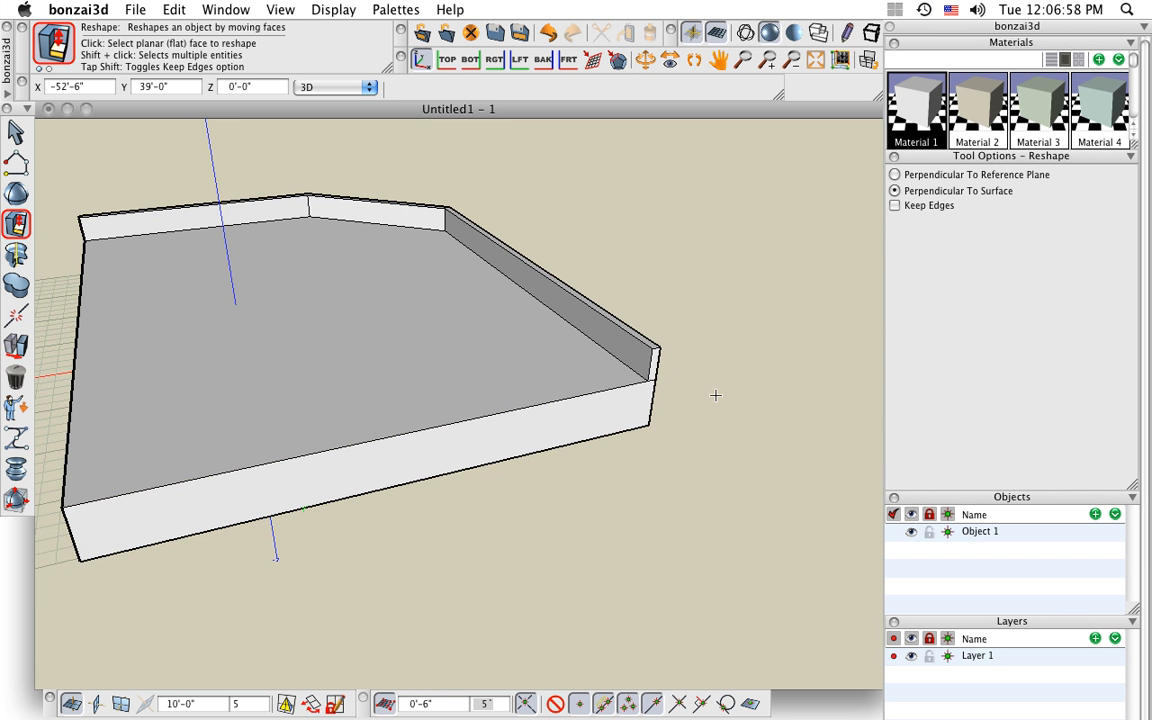
pyautogui.click(652, 362)
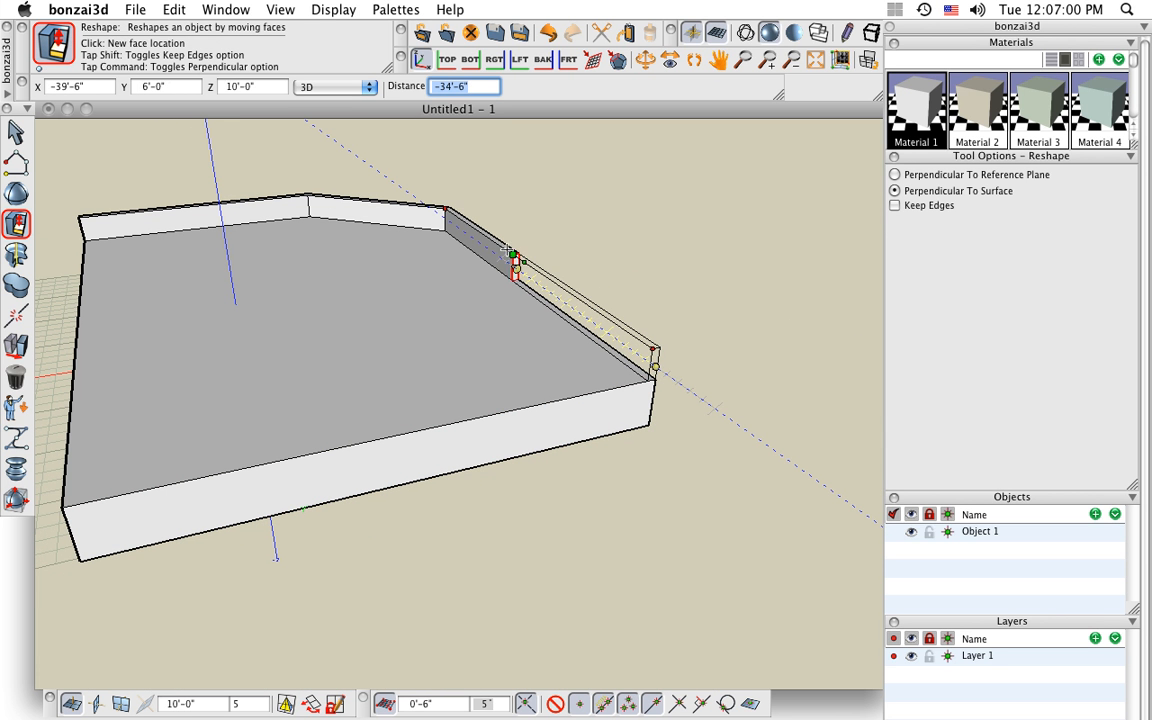
pyautogui.click(476, 238)
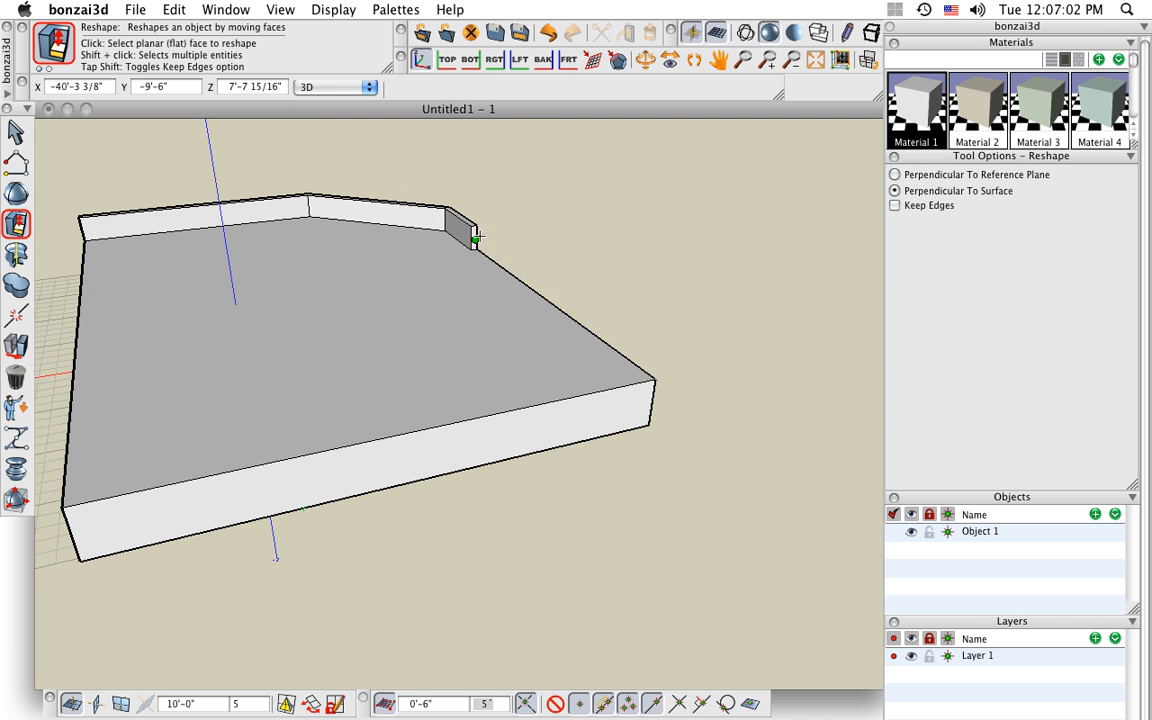
# Try a Rectangle solid about 3'-6" by 2'-6" on the inner face of the wall stub and undo it.
pyautogui.moveTo(300, 282); pyautogui.dragTo(645, 401, button='middle')
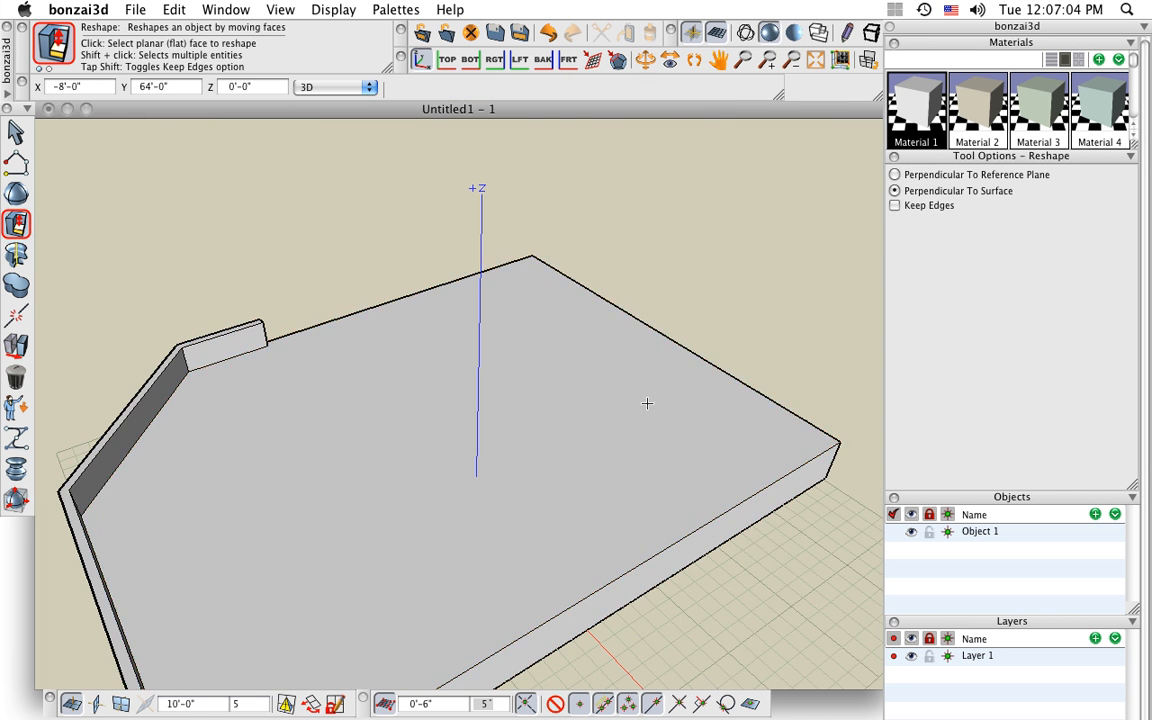
pyautogui.moveTo(393, 468); pyautogui.dragTo(468, 406, button='middle')
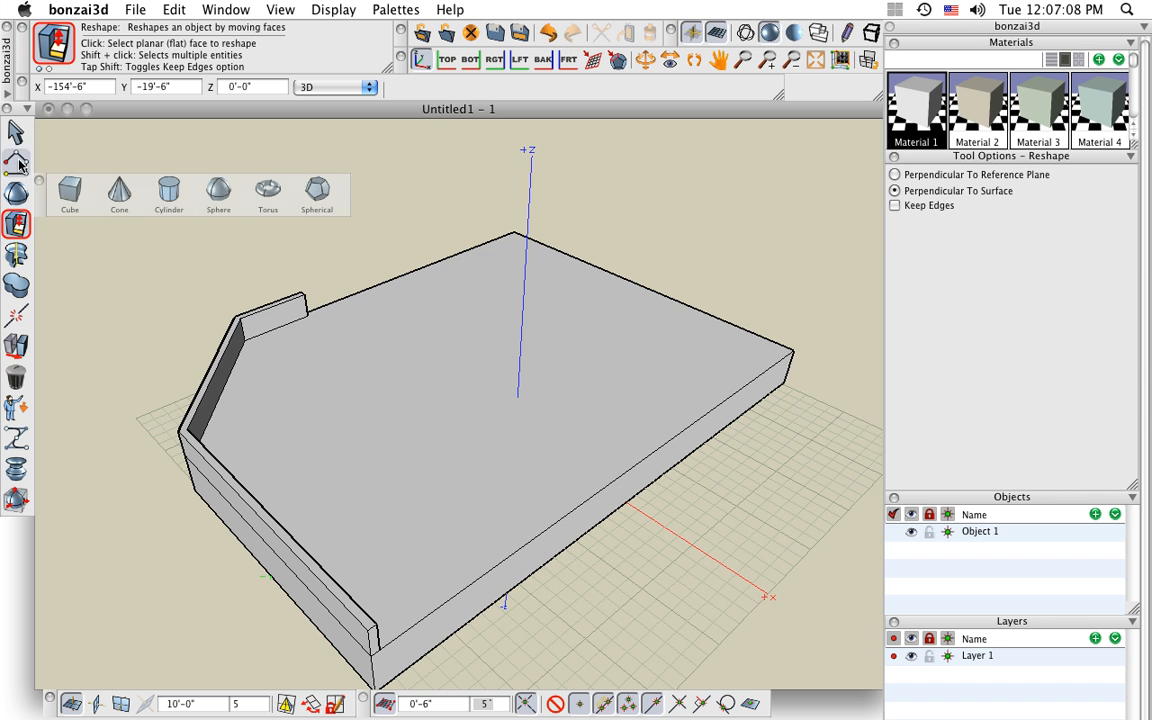
pyautogui.moveTo(16, 162)
pyautogui.click(70, 138)
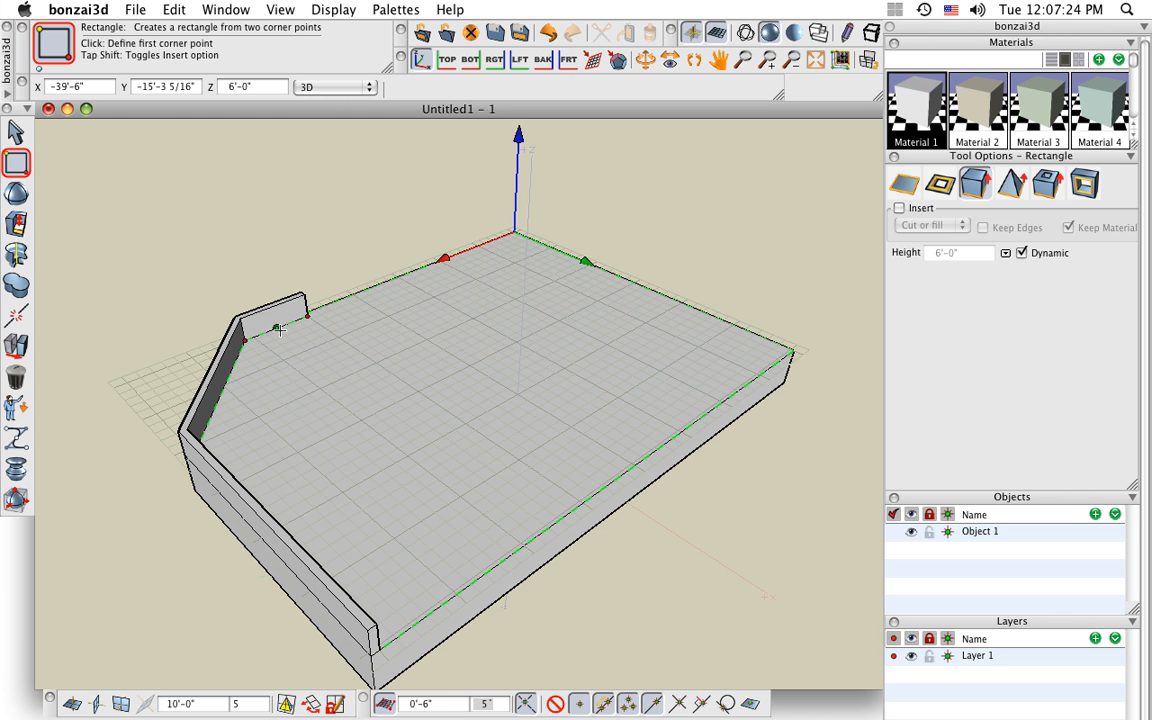
pyautogui.scroll(6, 279, 330)
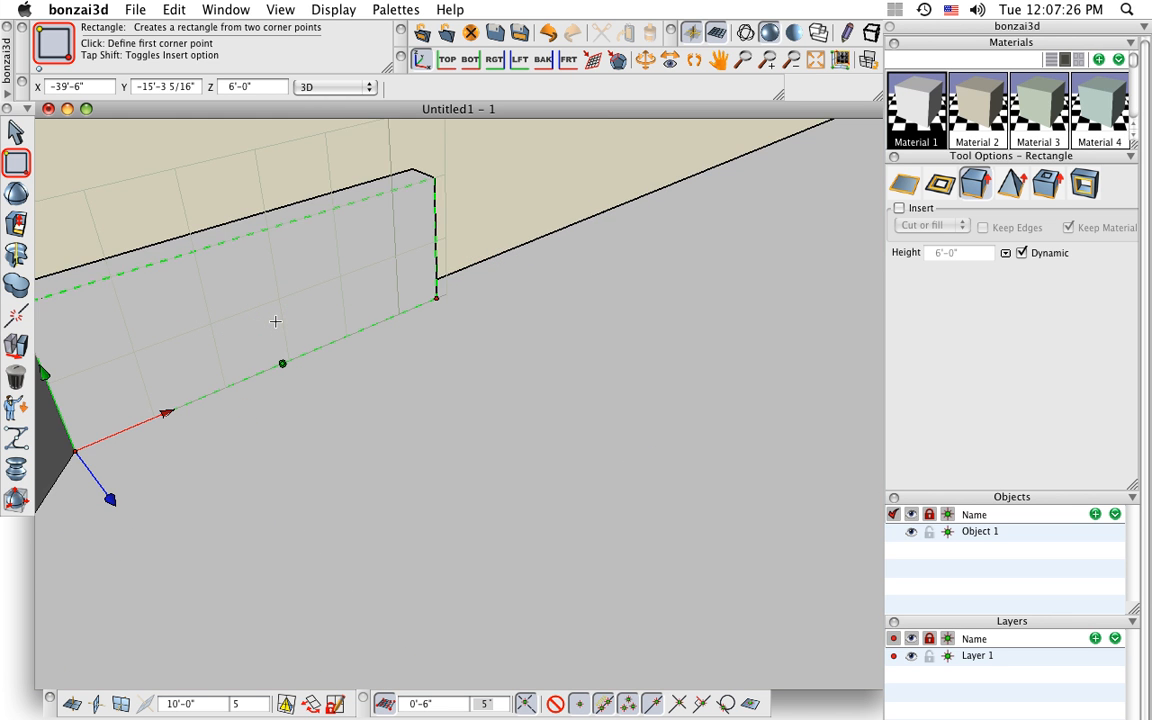
pyautogui.scroll(-2, 275, 320)
pyautogui.click(260, 280)
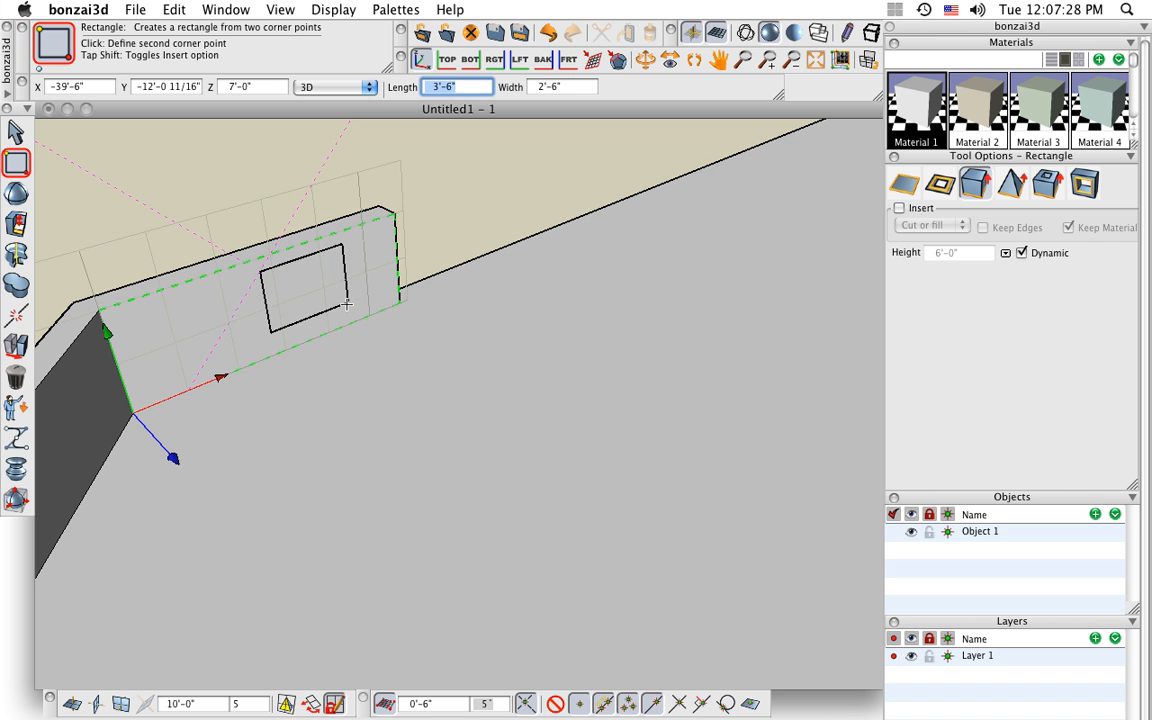
pyautogui.click(347, 303)
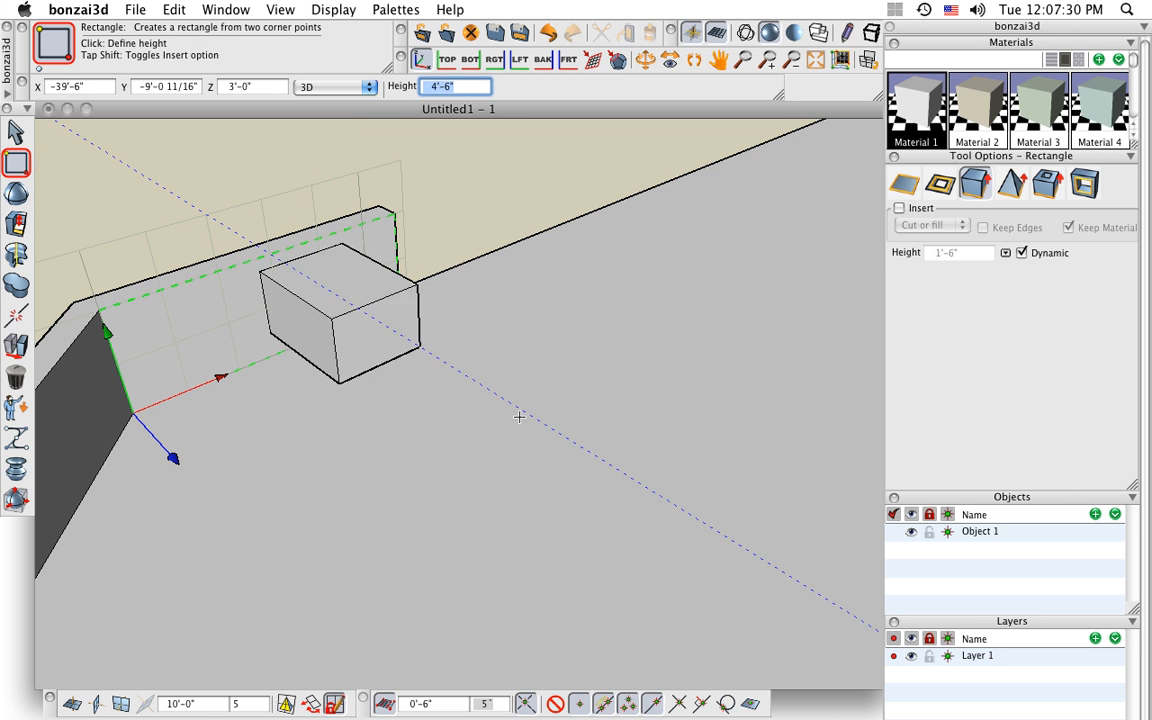
pyautogui.click(540, 424)
pyautogui.scroll(-5, 537, 420)
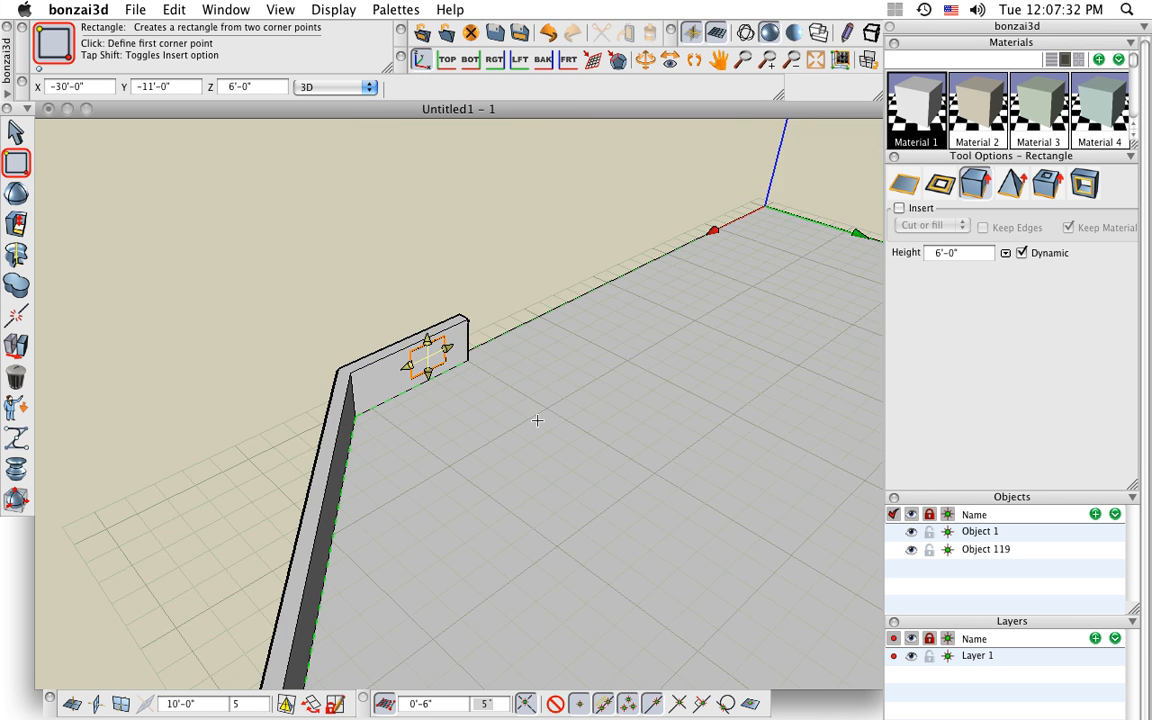
pyautogui.press('super+z')
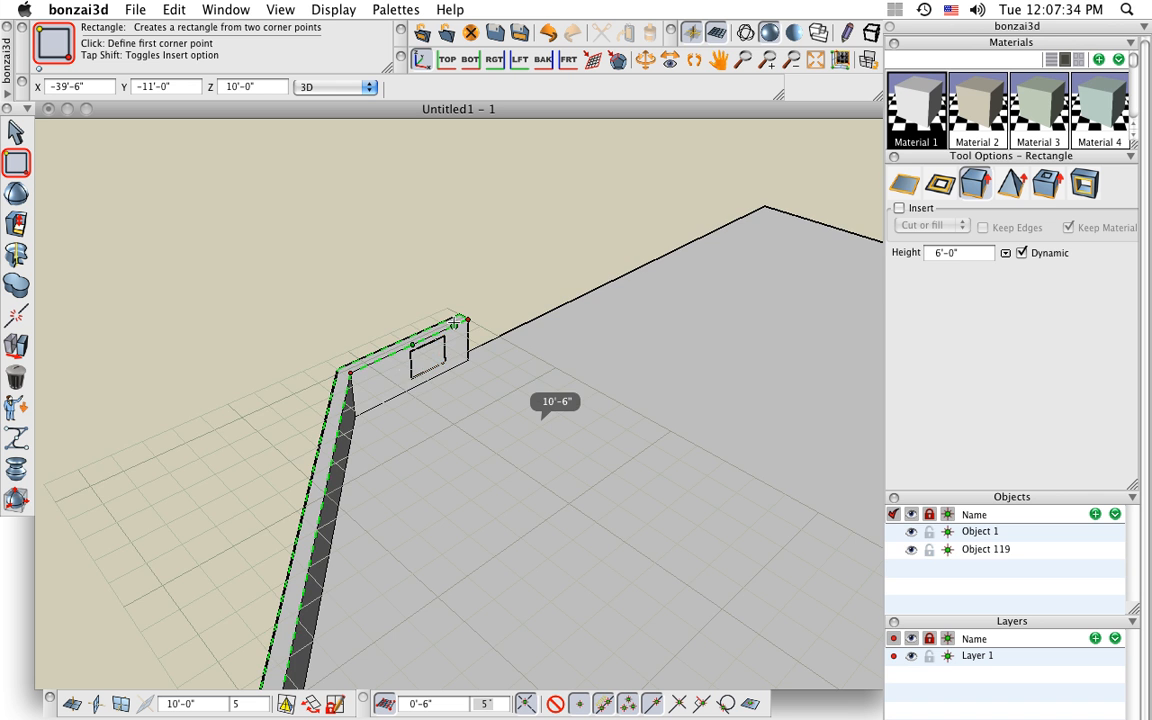
pyautogui.press('super+z')
# Draw a Rectangle solid 24'-6" by 60'-6" and 16'-0" high across the slab's full width at the end opposite the walls.
pyautogui.scroll(-4, 682, 376)
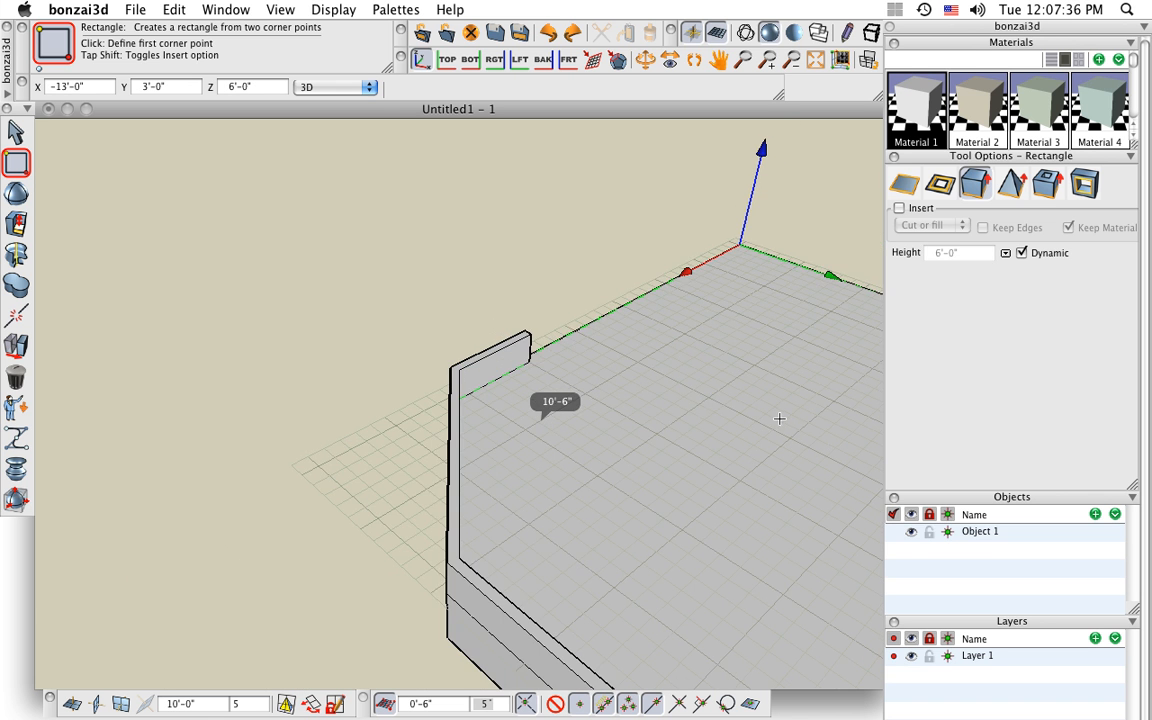
pyautogui.moveTo(779, 418); pyautogui.dragTo(501, 381, button='middle')
pyautogui.scroll(-2, 522, 364)
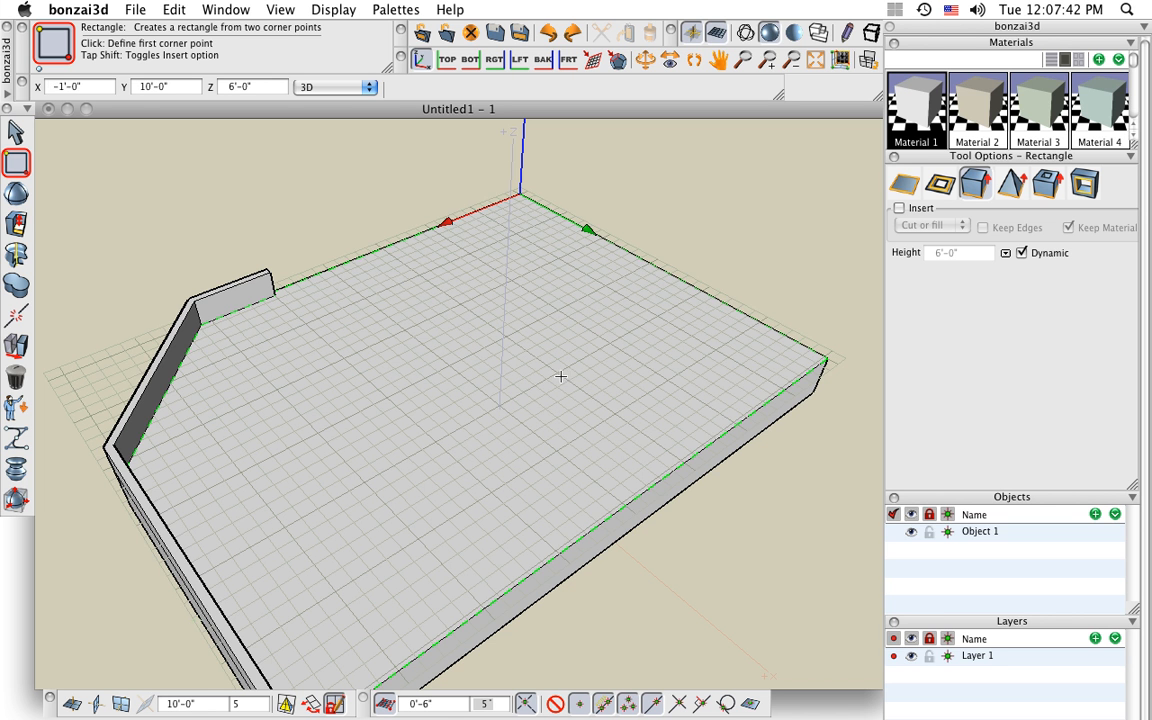
pyautogui.click(519, 197)
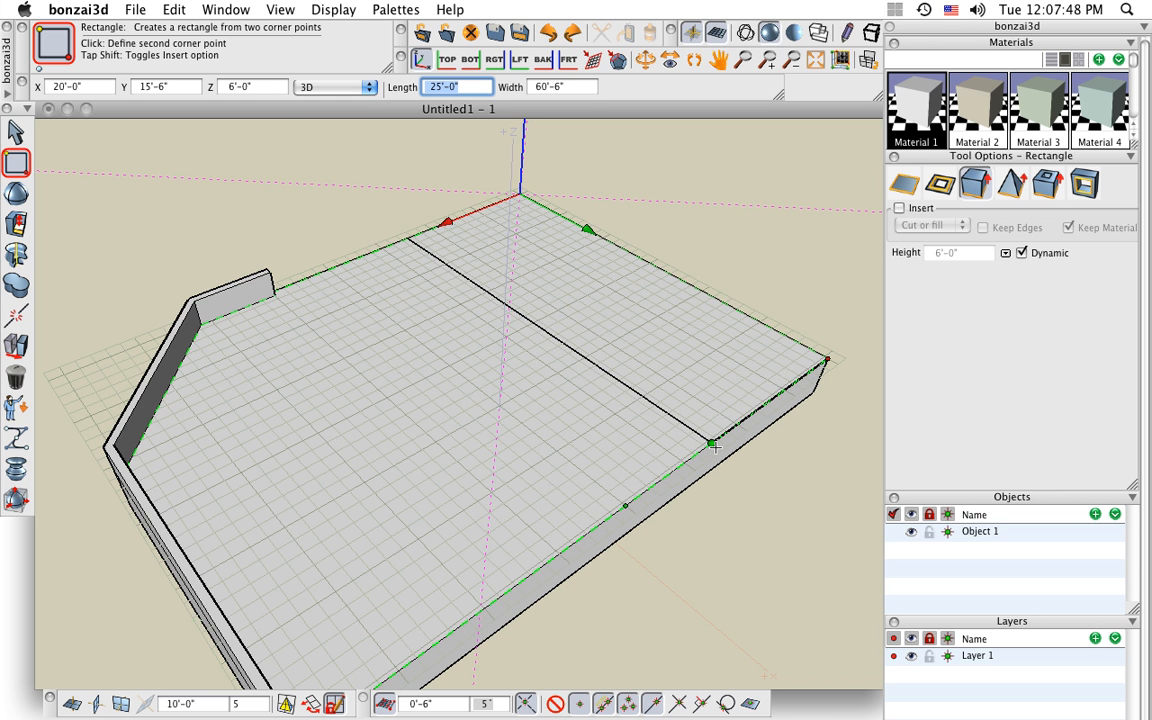
pyautogui.click(714, 442)
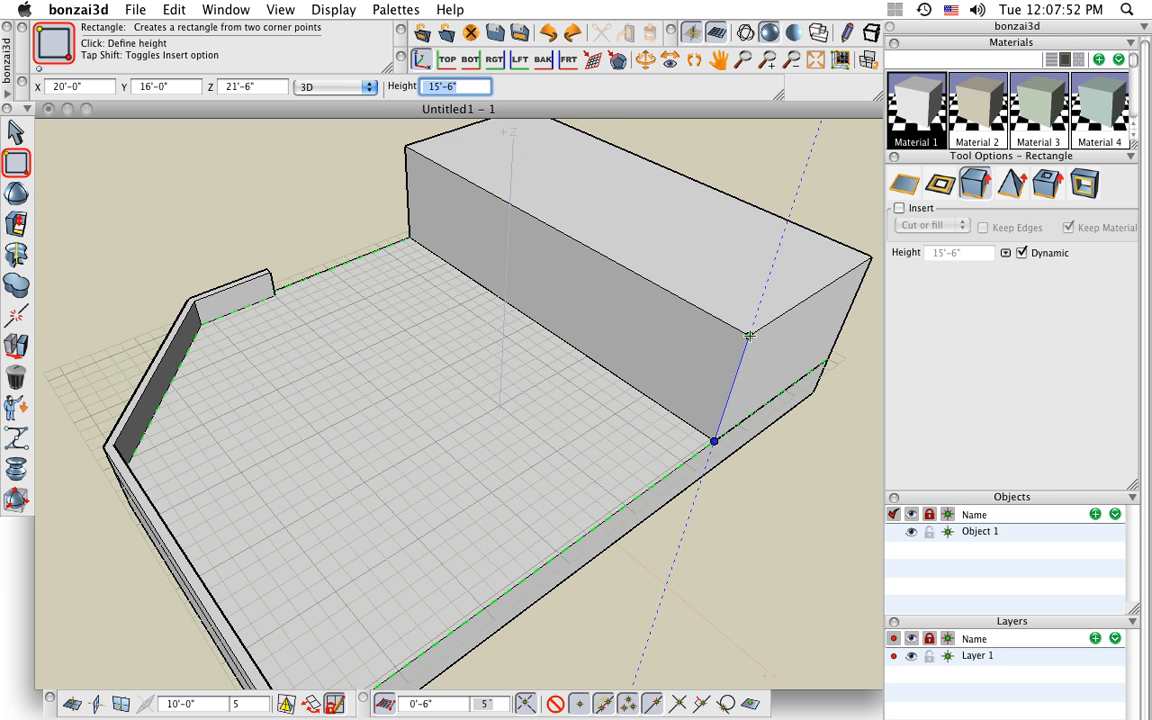
pyautogui.click(748, 330)
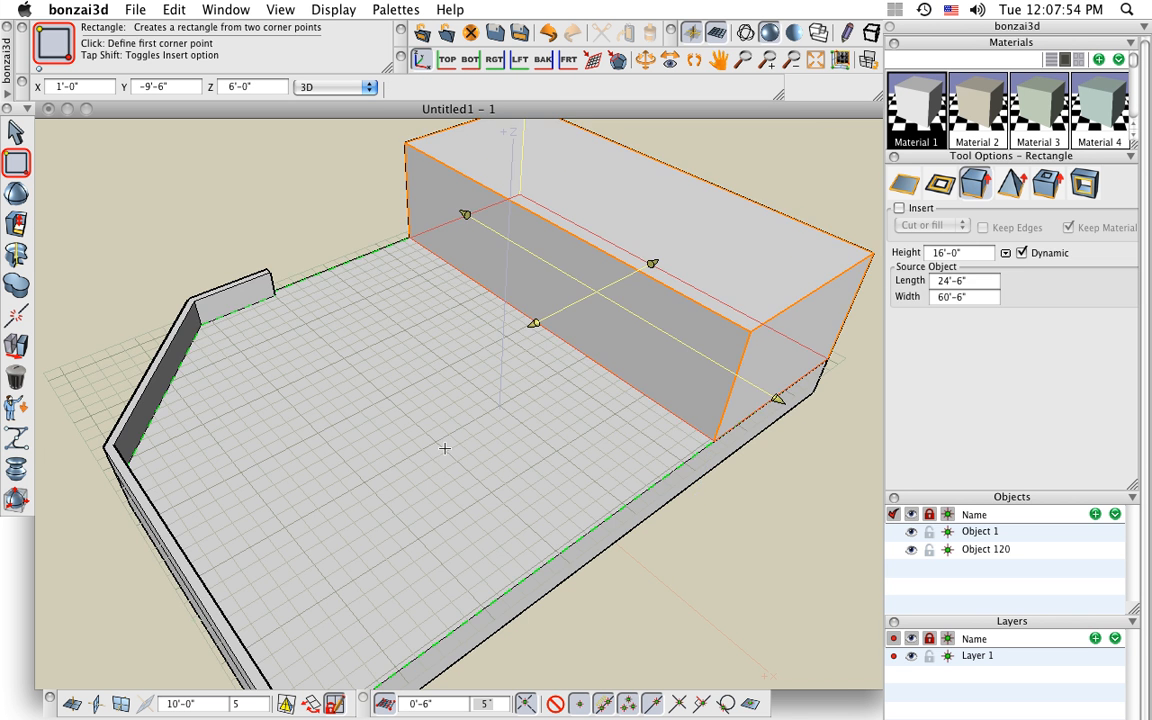
# Divide the block's top face in half by offsetting its short edge to the long edge's midpoint with Offset Segment, inserted and extended to the boundary.
pyautogui.scroll(-2, 445, 448)
pyautogui.moveTo(449, 454); pyautogui.dragTo(369, 550, button='middle')
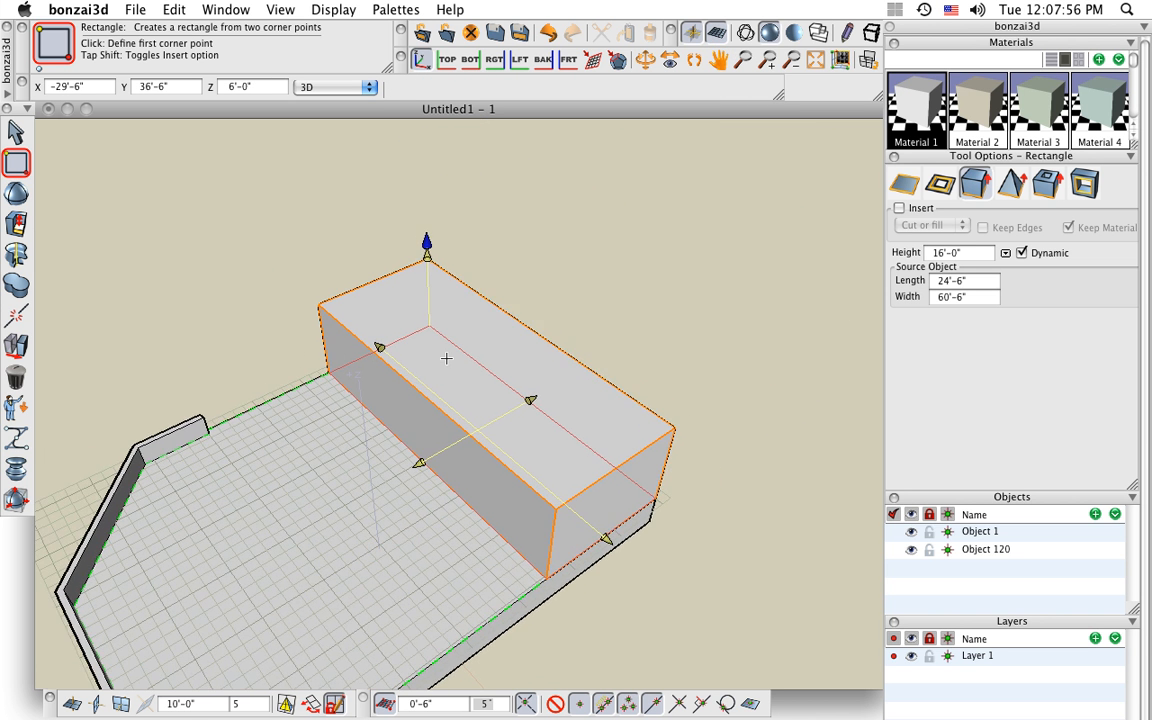
pyautogui.scroll(1, 446, 358)
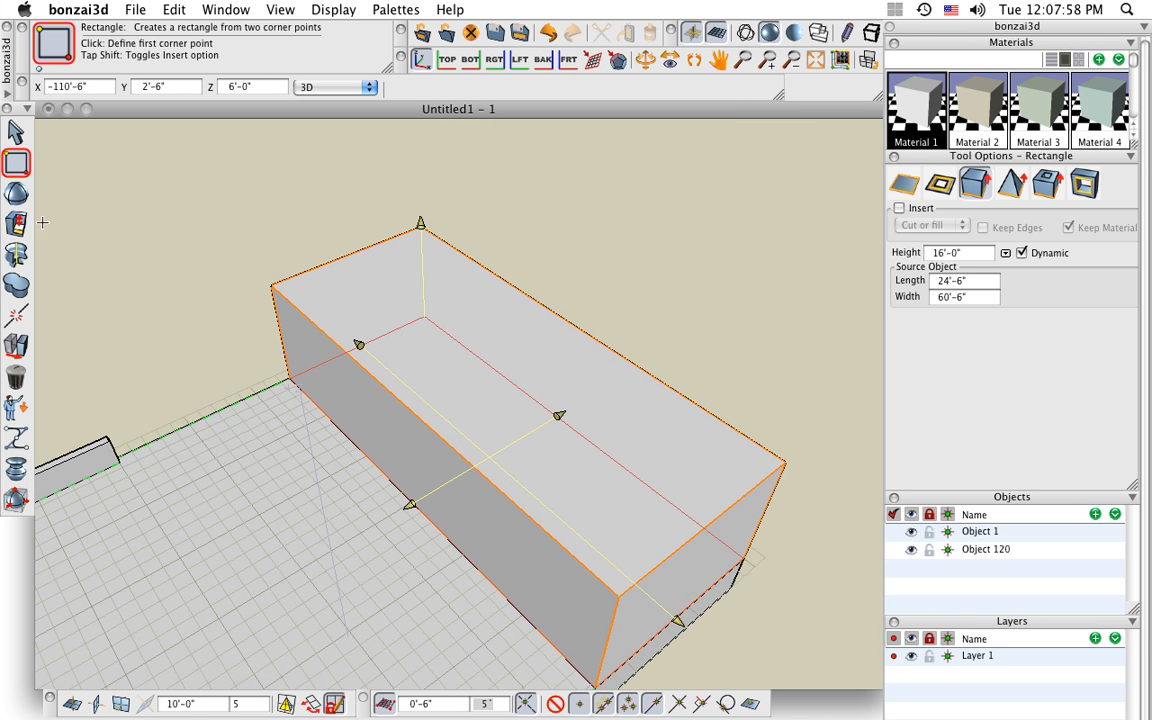
pyautogui.click(16, 192)
pyautogui.click(159, 206)
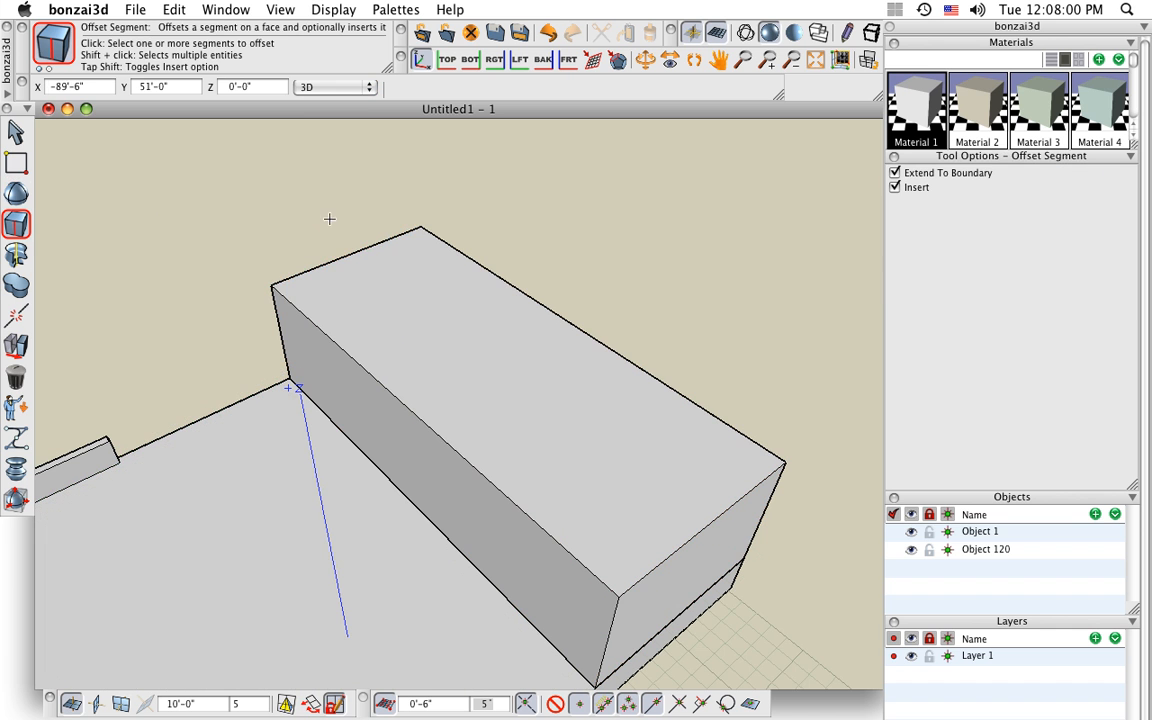
pyautogui.click(340, 260)
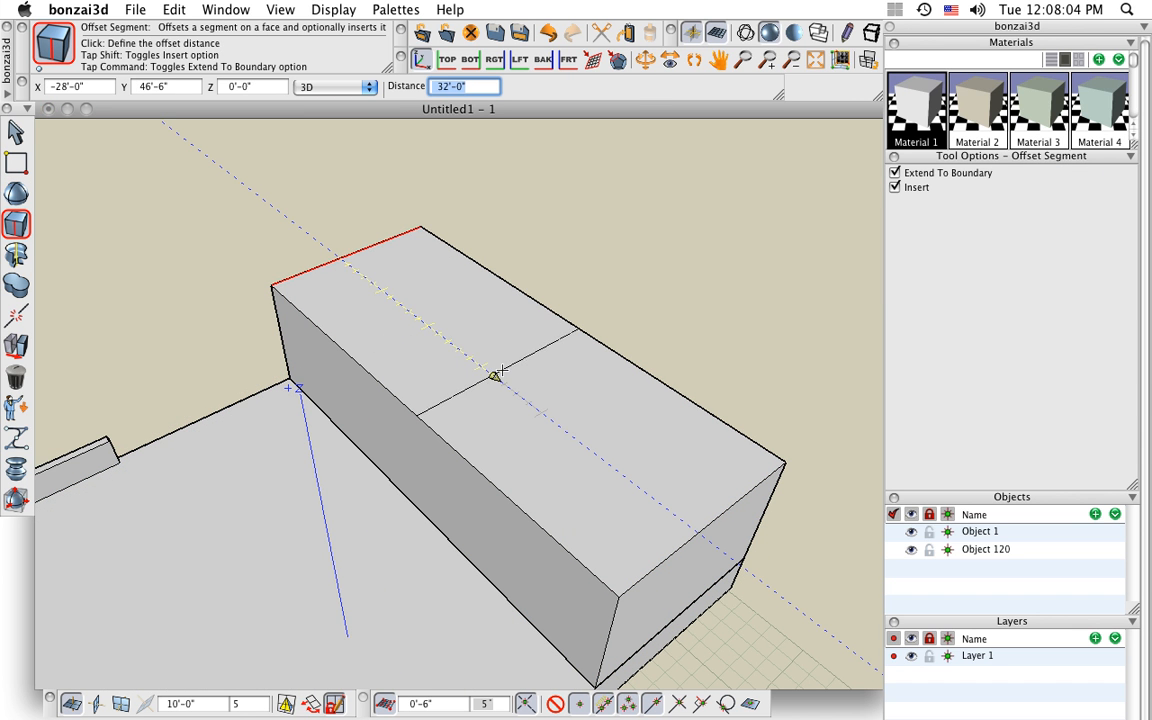
pyautogui.click(406, 408)
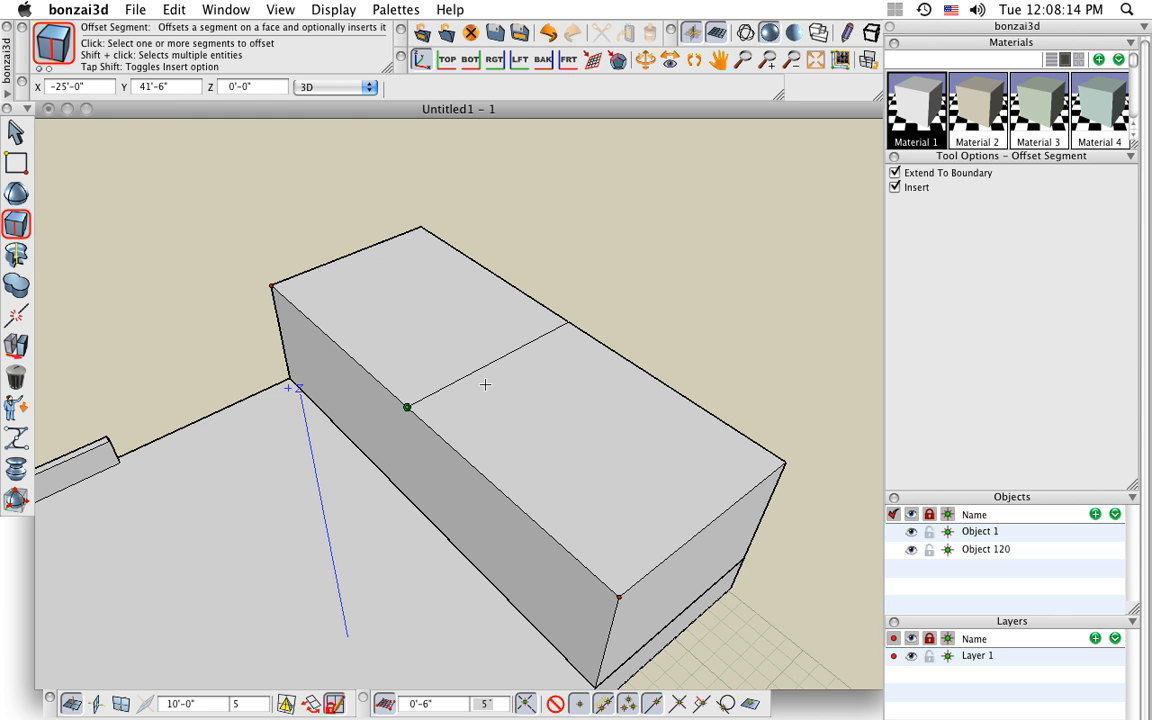
# Offset the outline of the top-face half farther from the wall stub inward by 1'-0" with Offset Outline and Insert on.
pyautogui.click(16, 224)
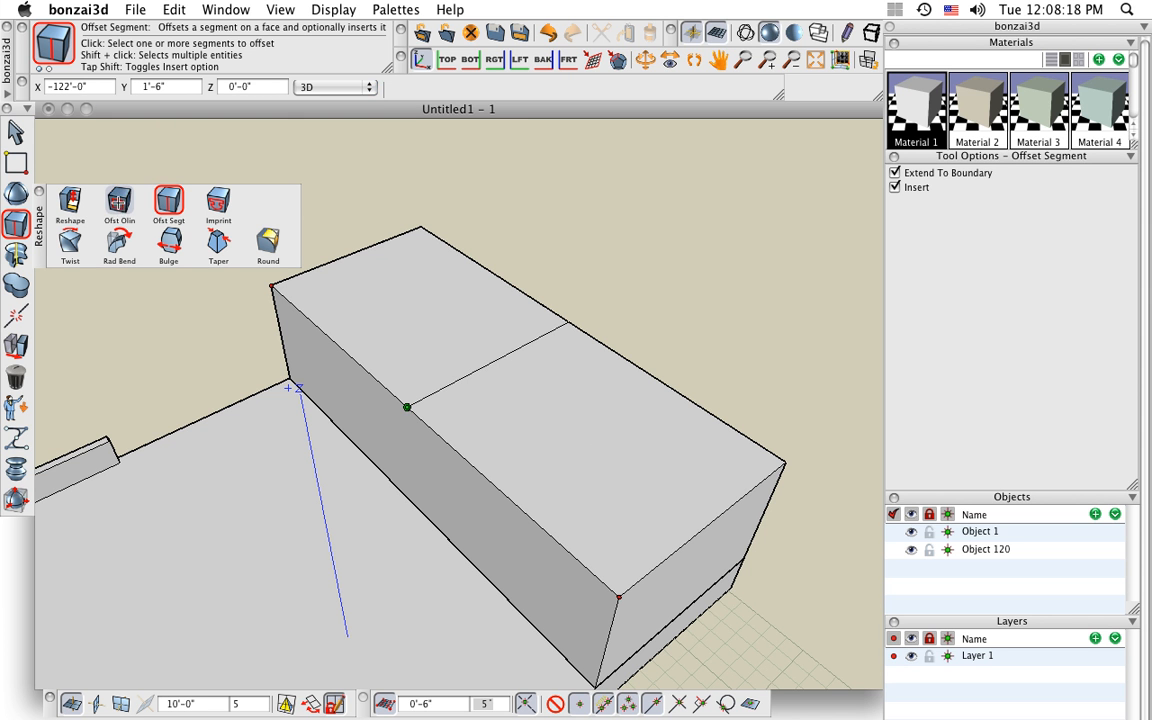
pyautogui.click(119, 206)
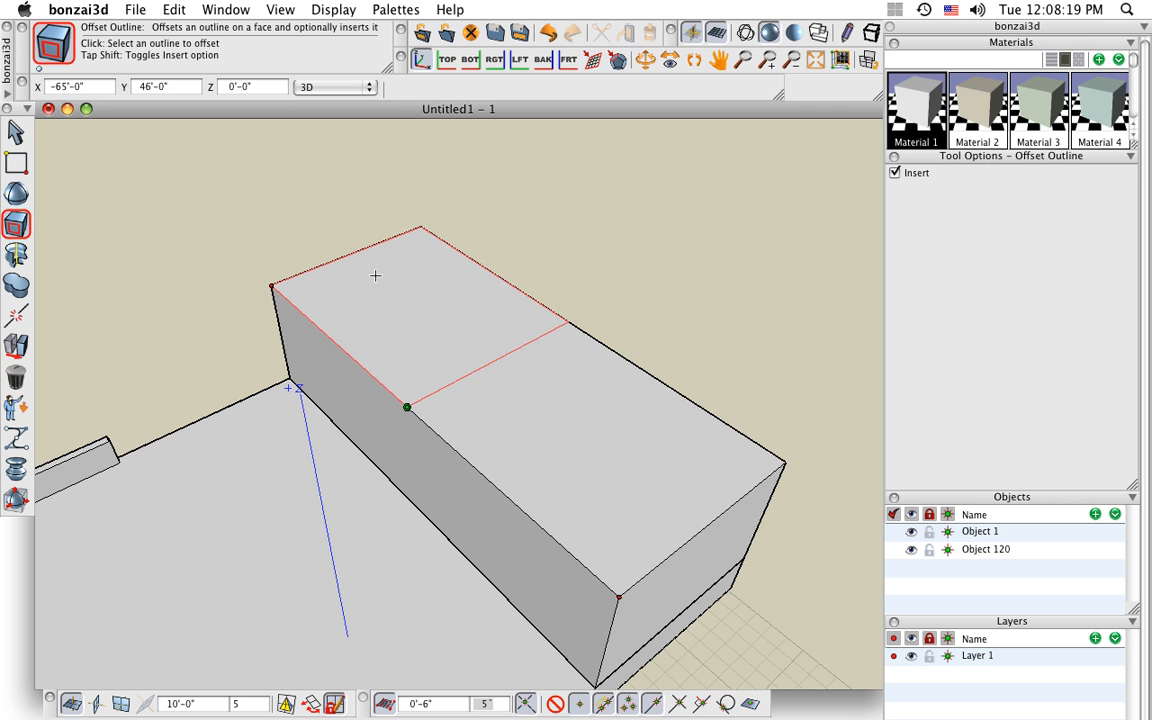
pyautogui.click(503, 366)
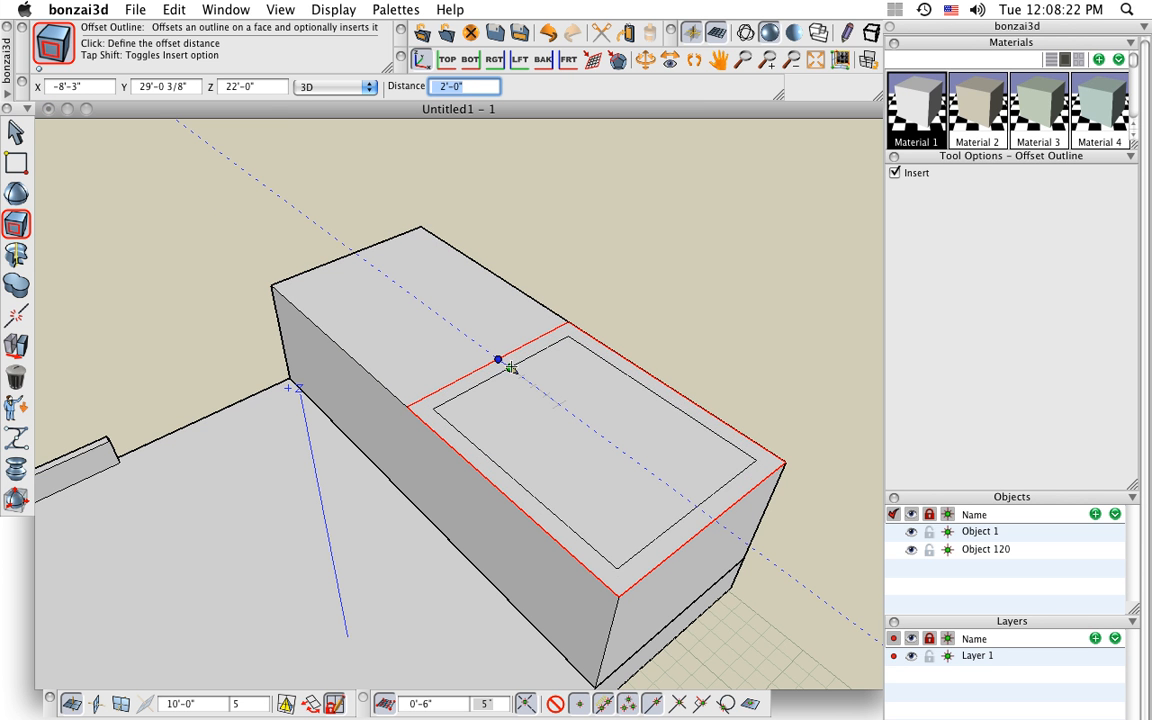
pyautogui.scroll(2, 510, 368)
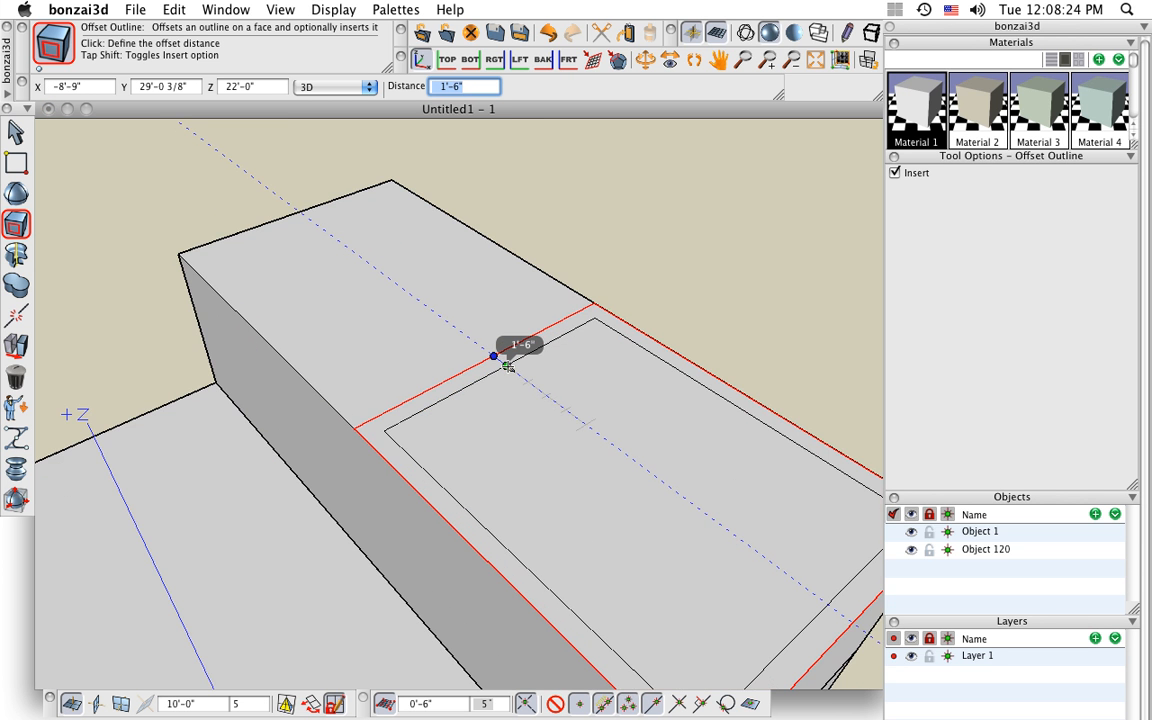
pyautogui.scroll(-1, 507, 366)
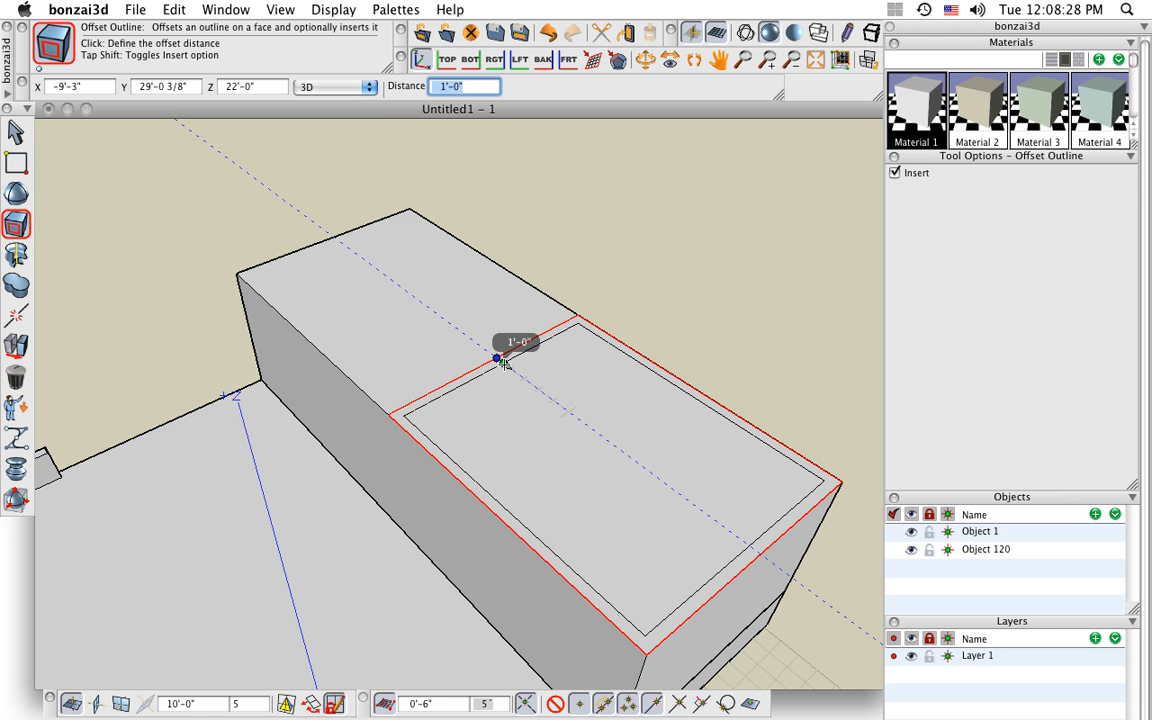
pyautogui.click(503, 366)
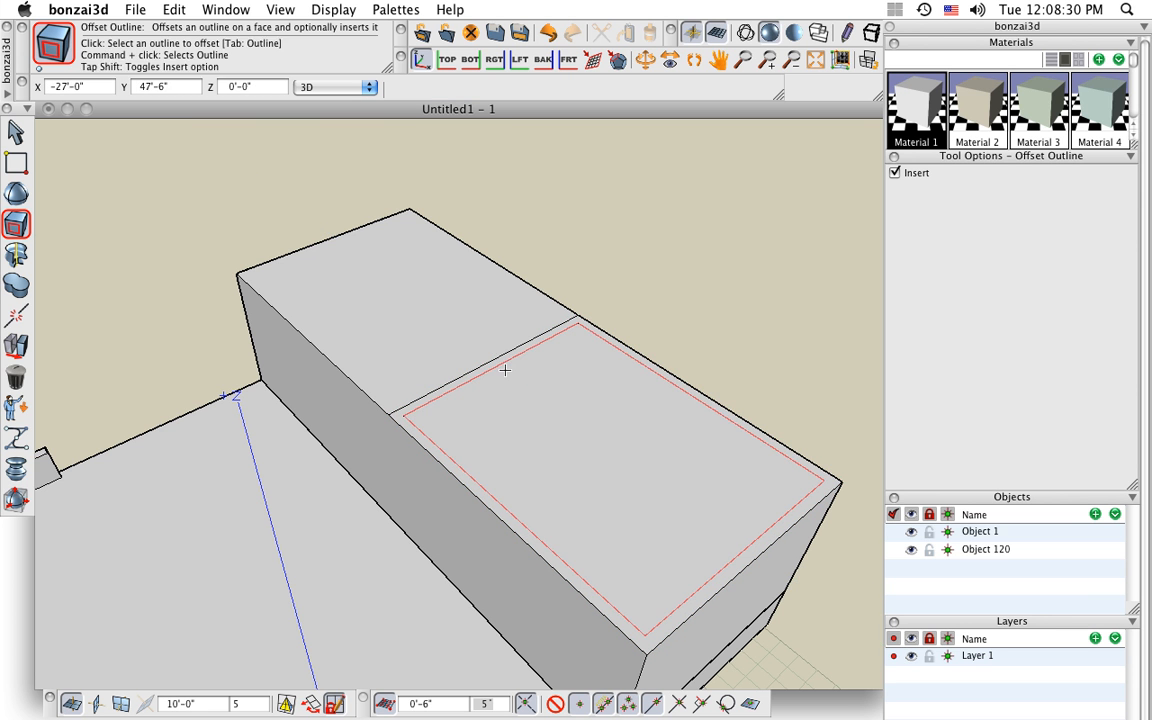
# Raise the 1'-0" border on the block's top about 3'-0" with Reshape, perpendicular to the surface, to form a parapet.
pyautogui.moveTo(16, 224)
pyautogui.click(68, 206)
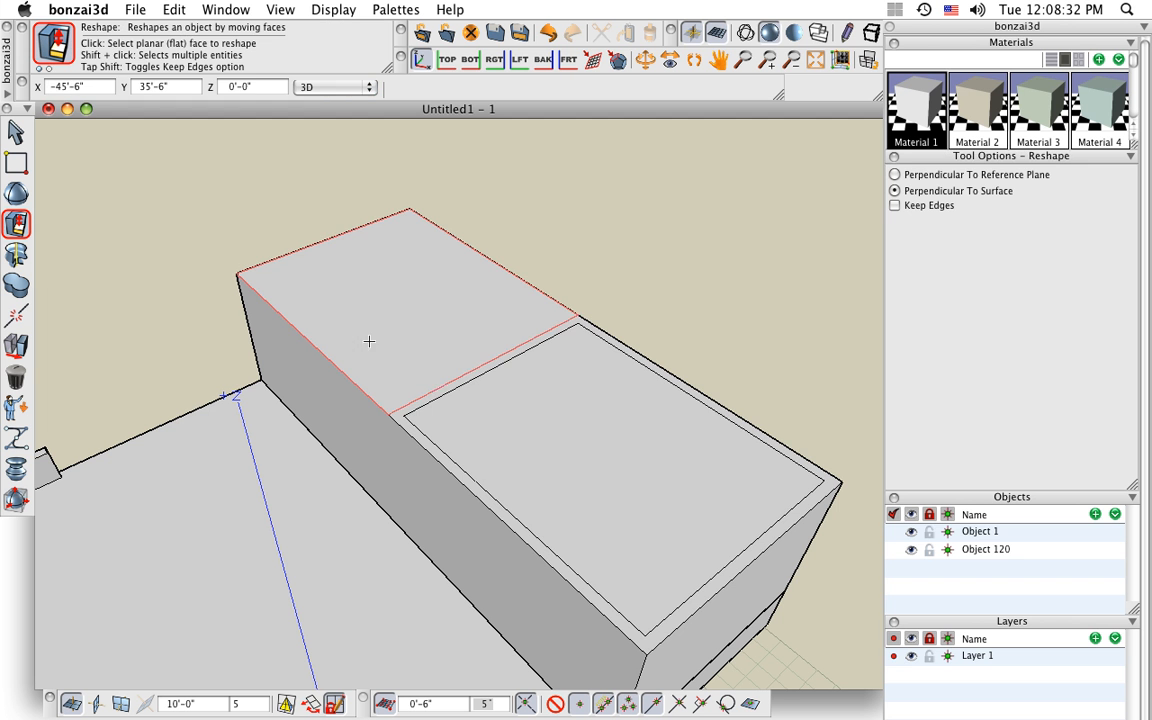
pyautogui.click(440, 393)
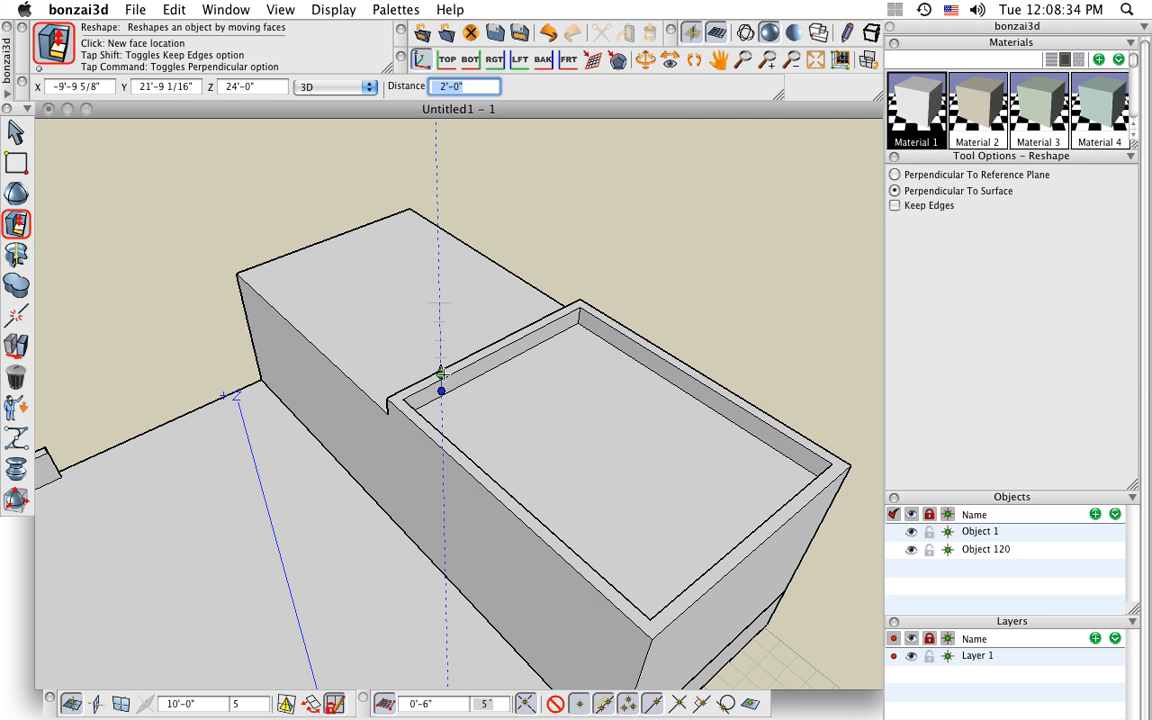
pyautogui.click(440, 366)
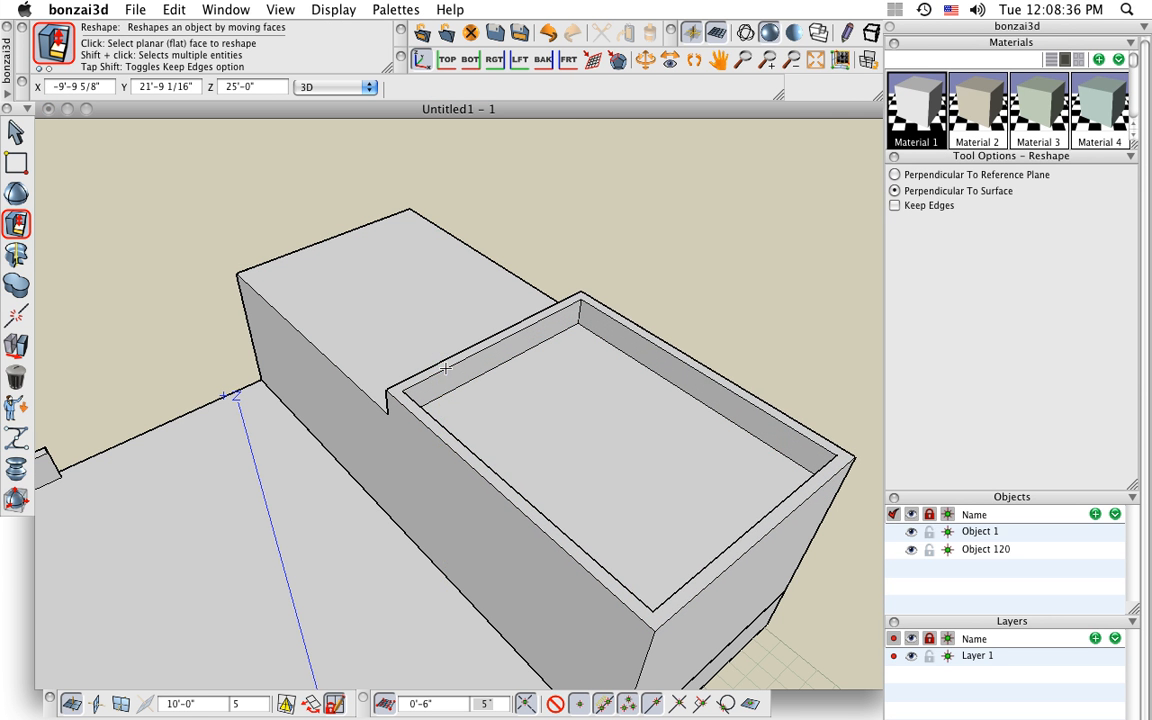
# Add a clipping plane that slices vertically through the slab and the block.
pyautogui.scroll(-5, 455, 390)
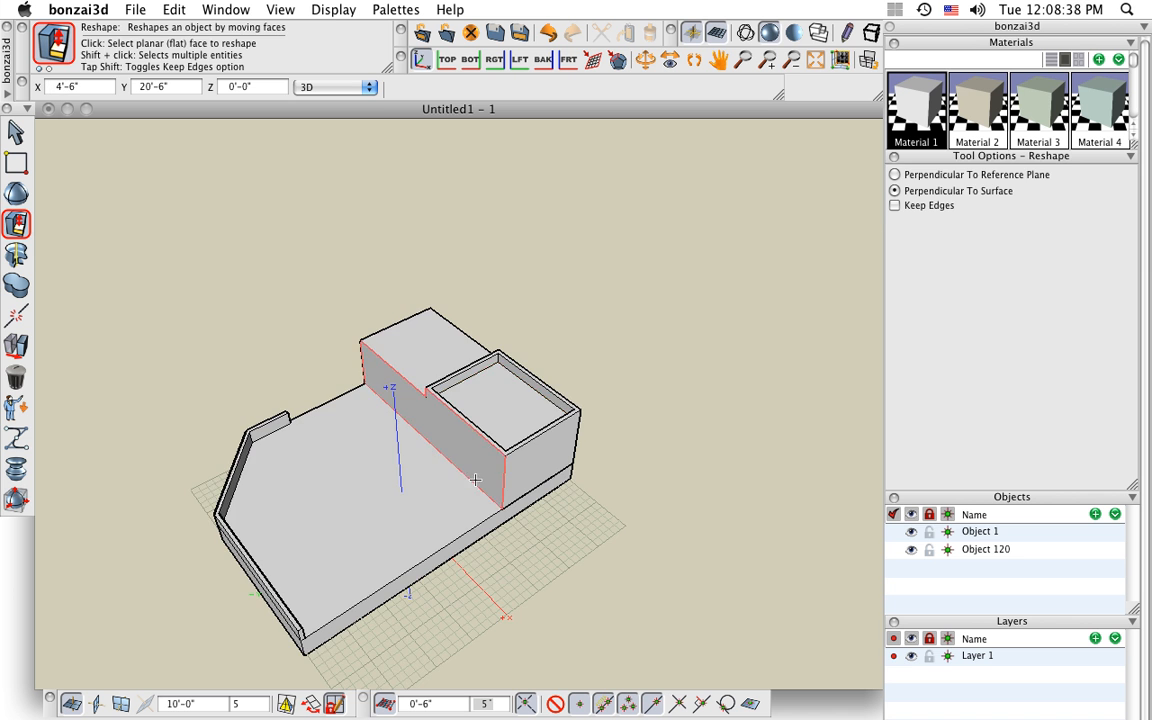
pyautogui.moveTo(426, 412); pyautogui.dragTo(349, 436, button='middle')
pyautogui.scroll(4, 351, 436)
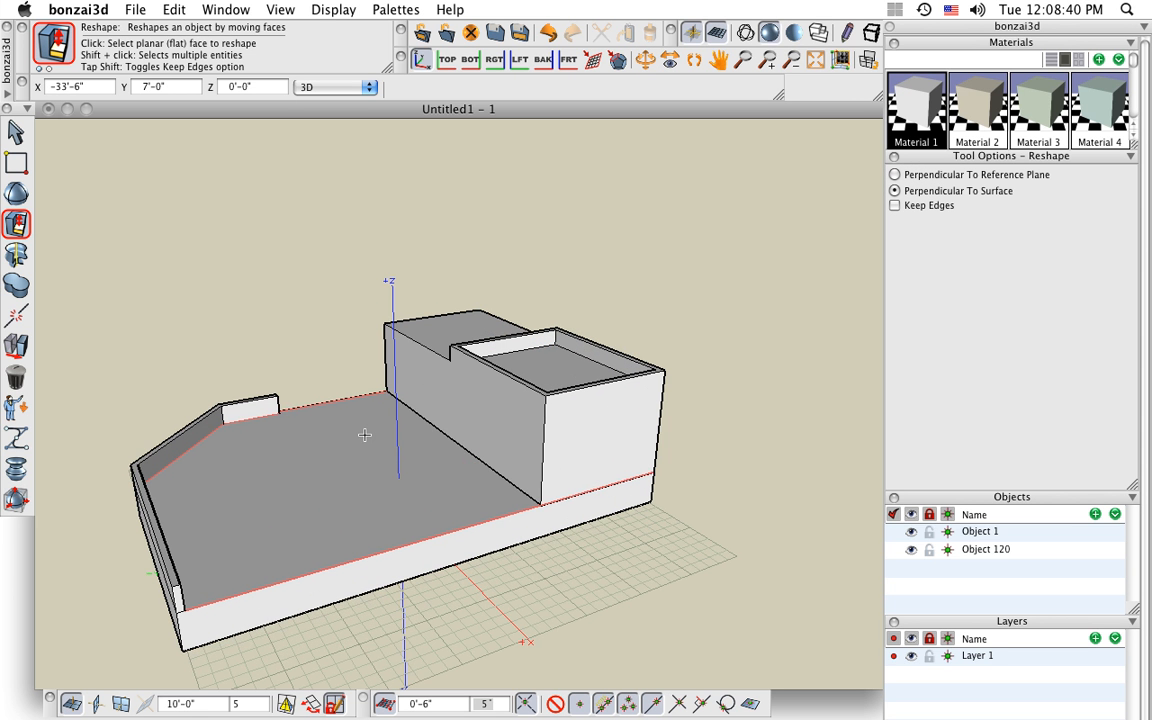
pyautogui.click(1131, 497)
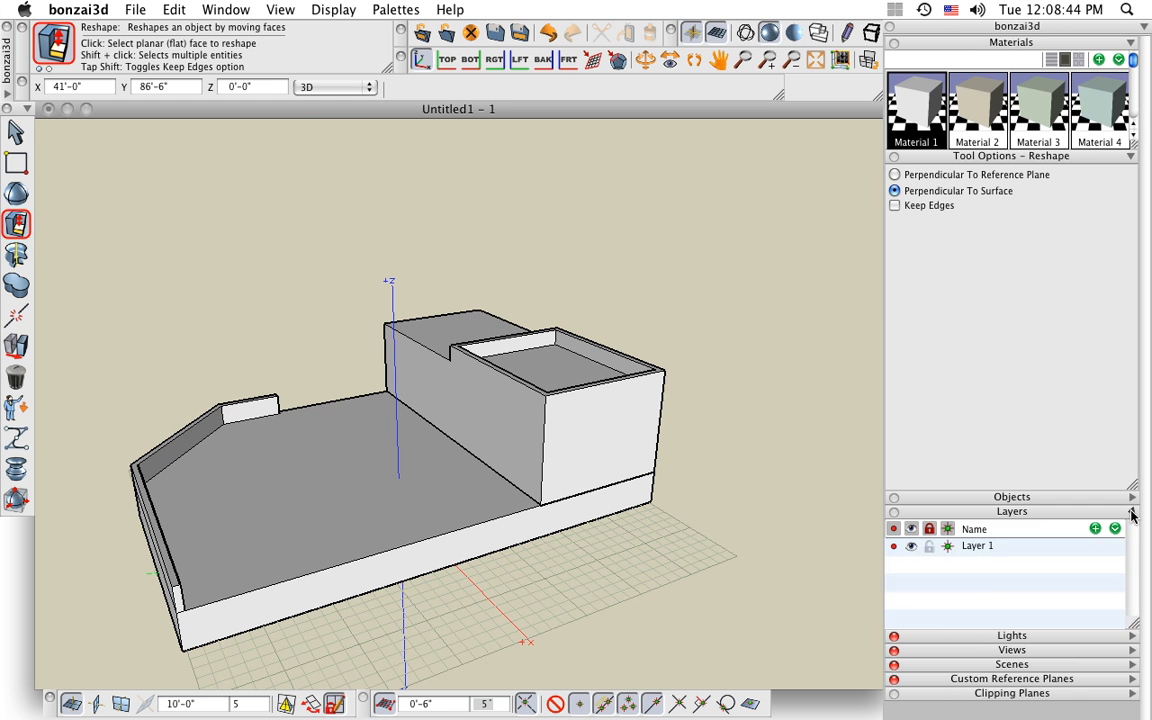
pyautogui.click(1132, 512)
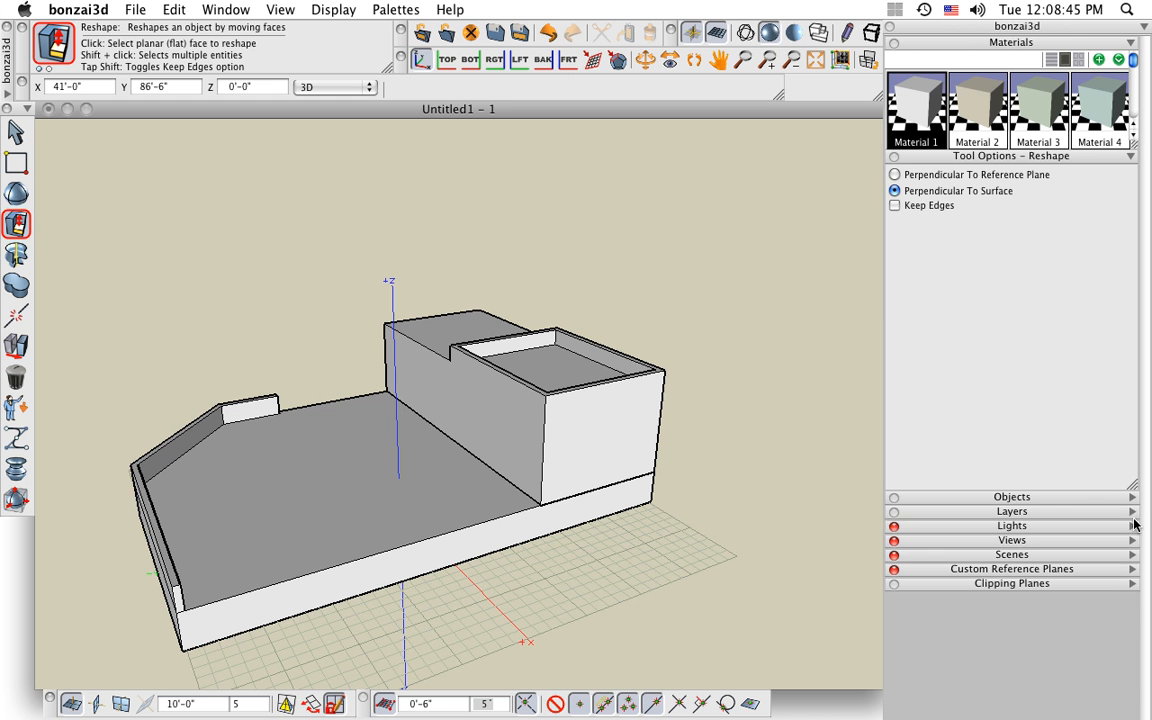
pyautogui.click(1131, 585)
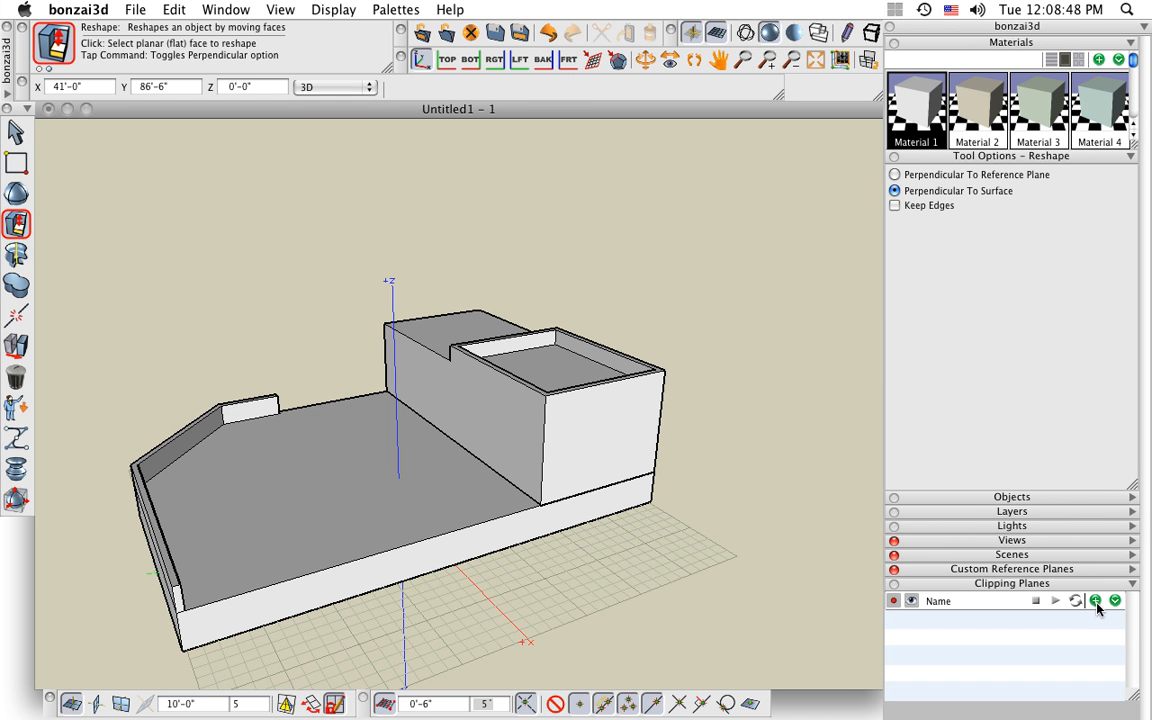
pyautogui.click(1095, 601)
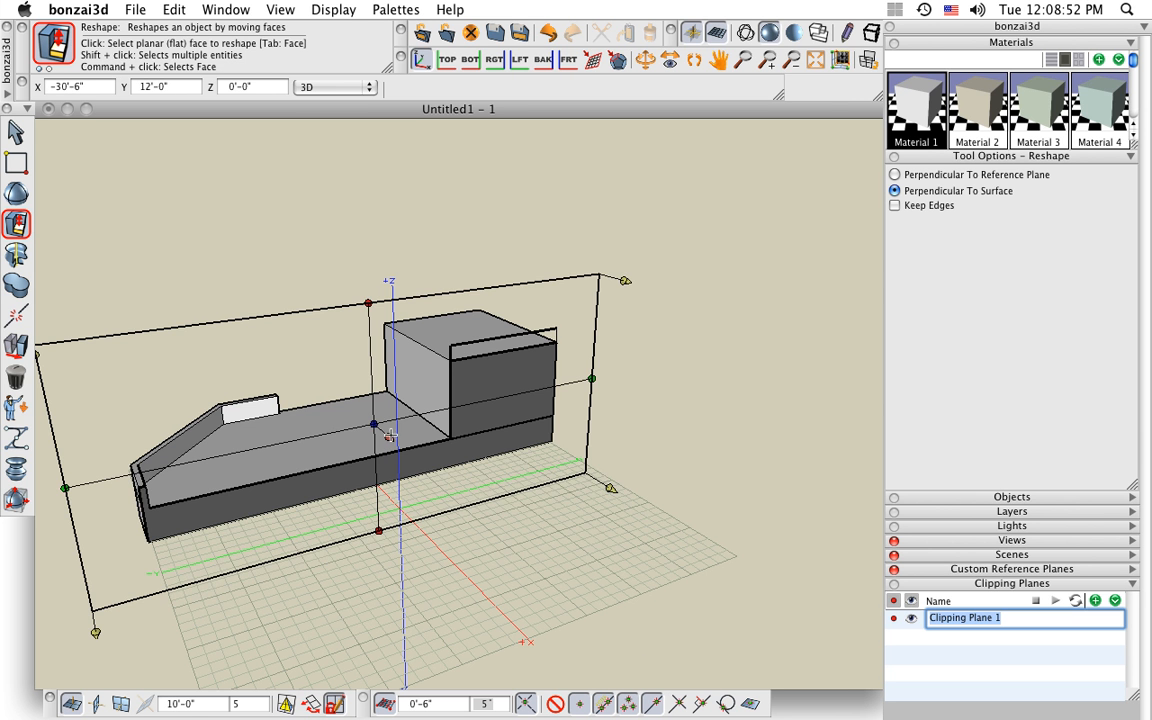
# Slide the clipping plane back and forth along its normal to section the building at different depths, and hide it.
pyautogui.click(388, 436)
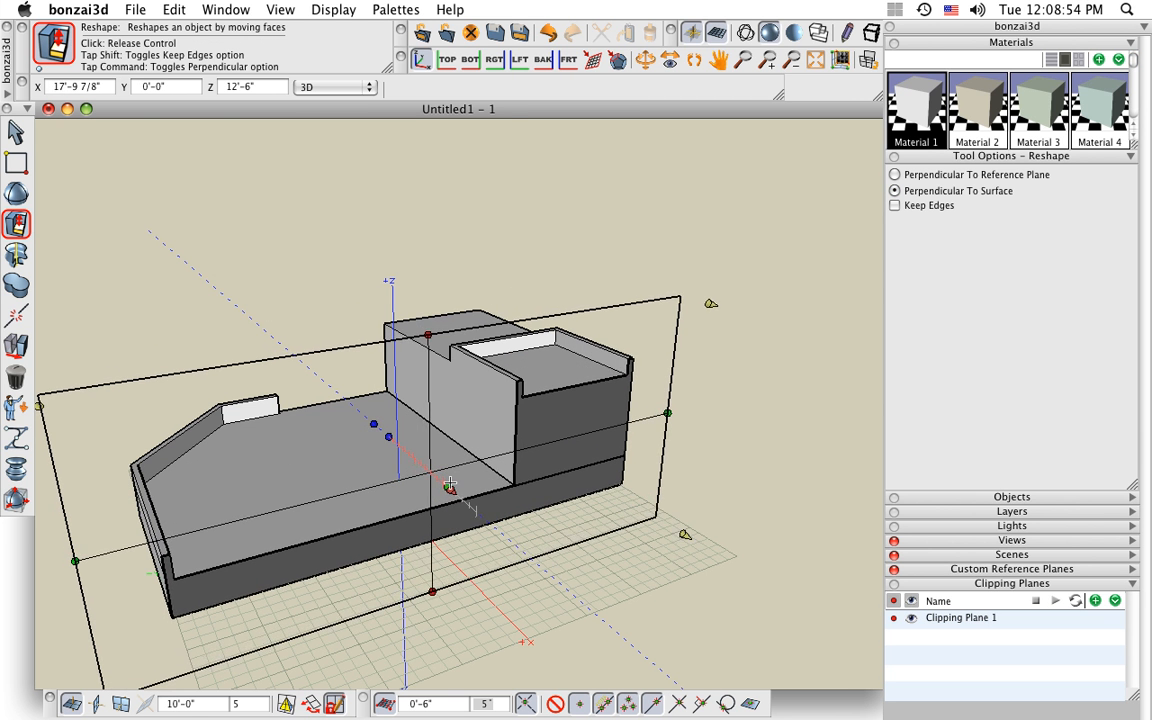
pyautogui.click(402, 452)
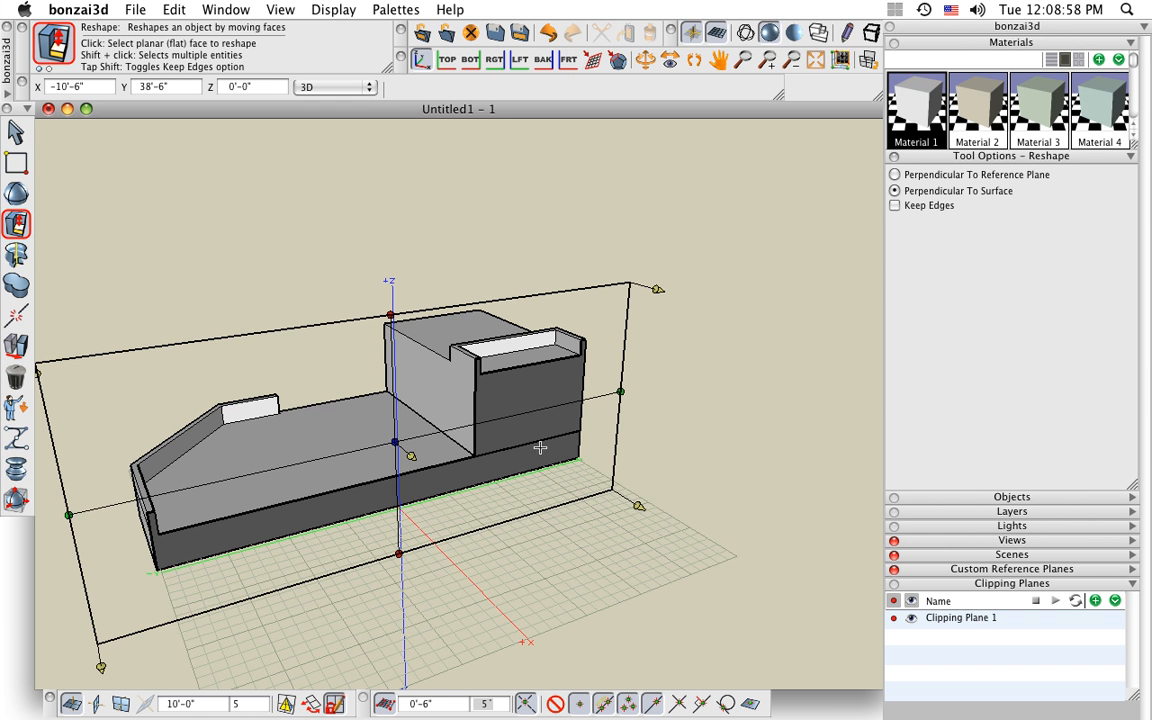
pyautogui.click(377, 420)
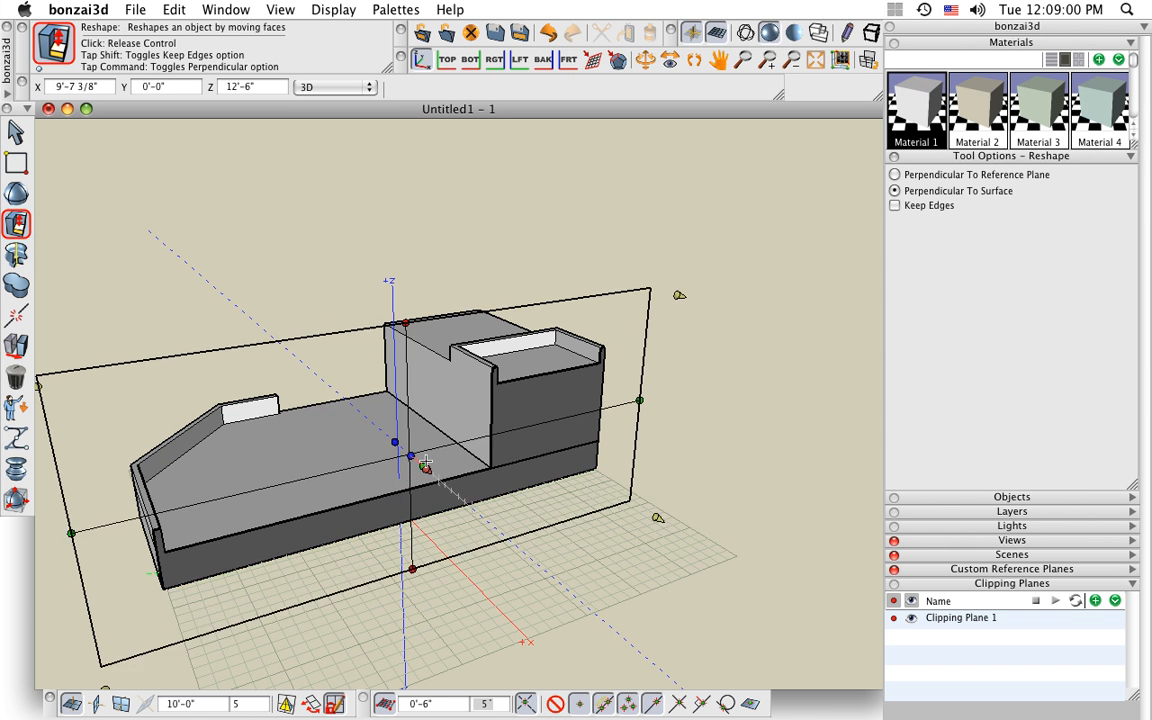
pyautogui.click(437, 475)
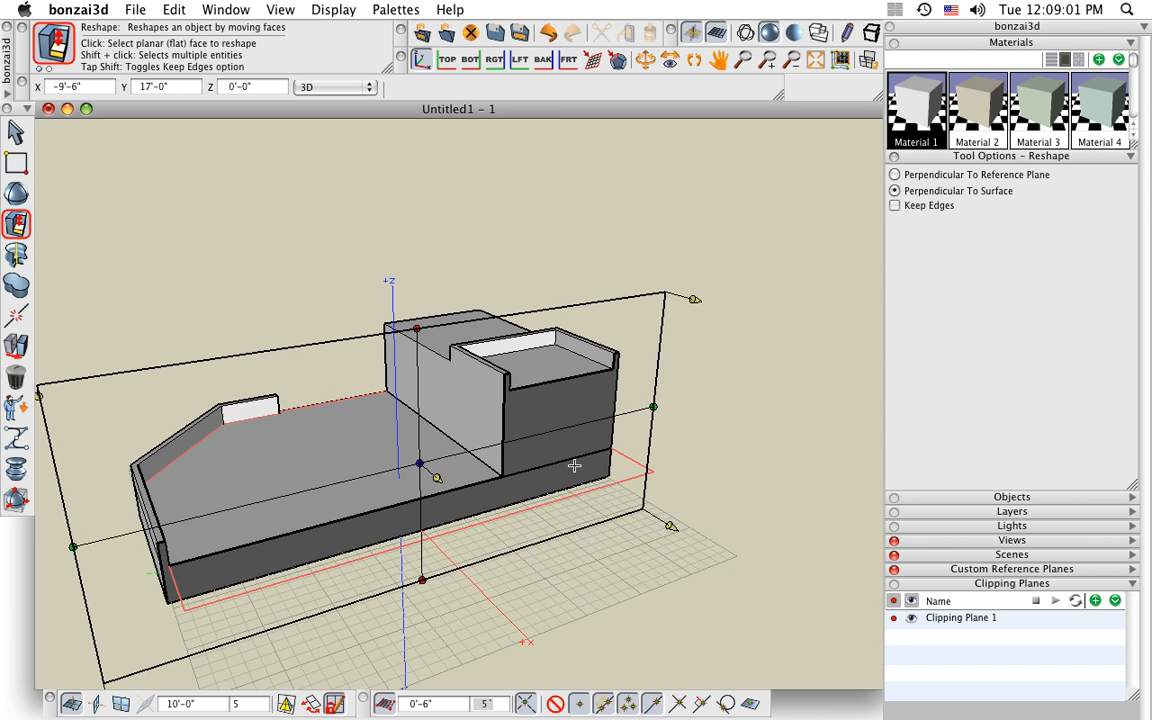
pyautogui.click(912, 620)
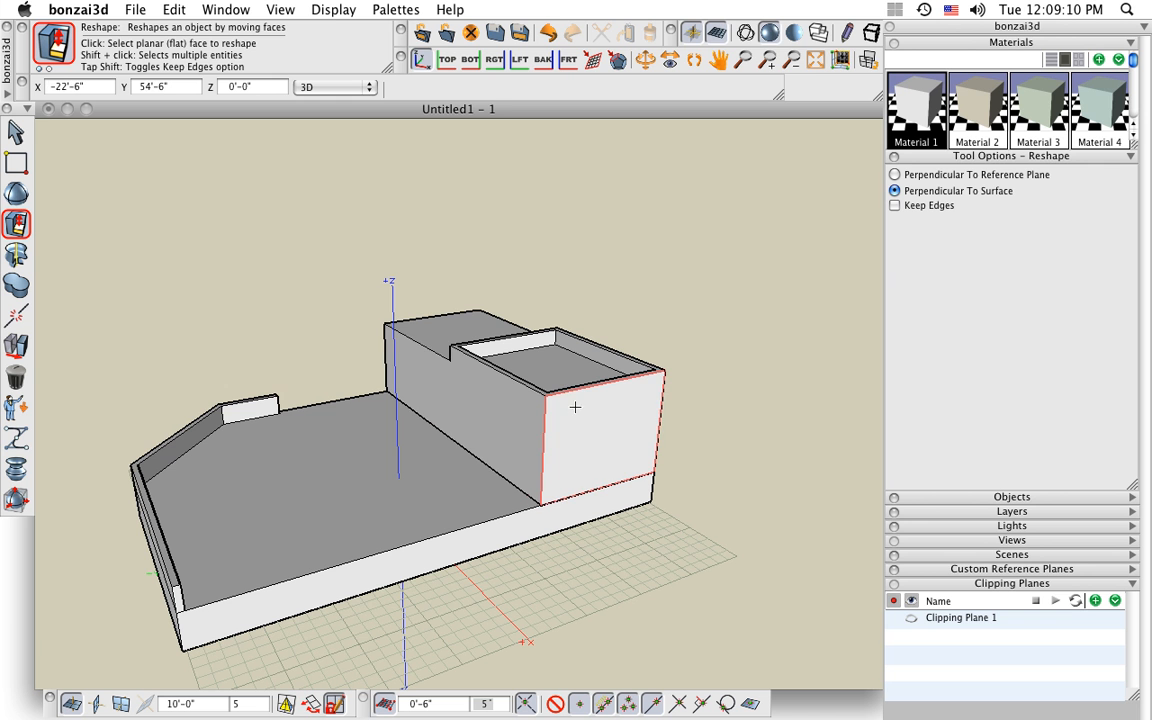
# Isolate the block with the rooftop parapet so that the slab is ghosted.
pyautogui.click(22, 134)
pyautogui.click(436, 324)
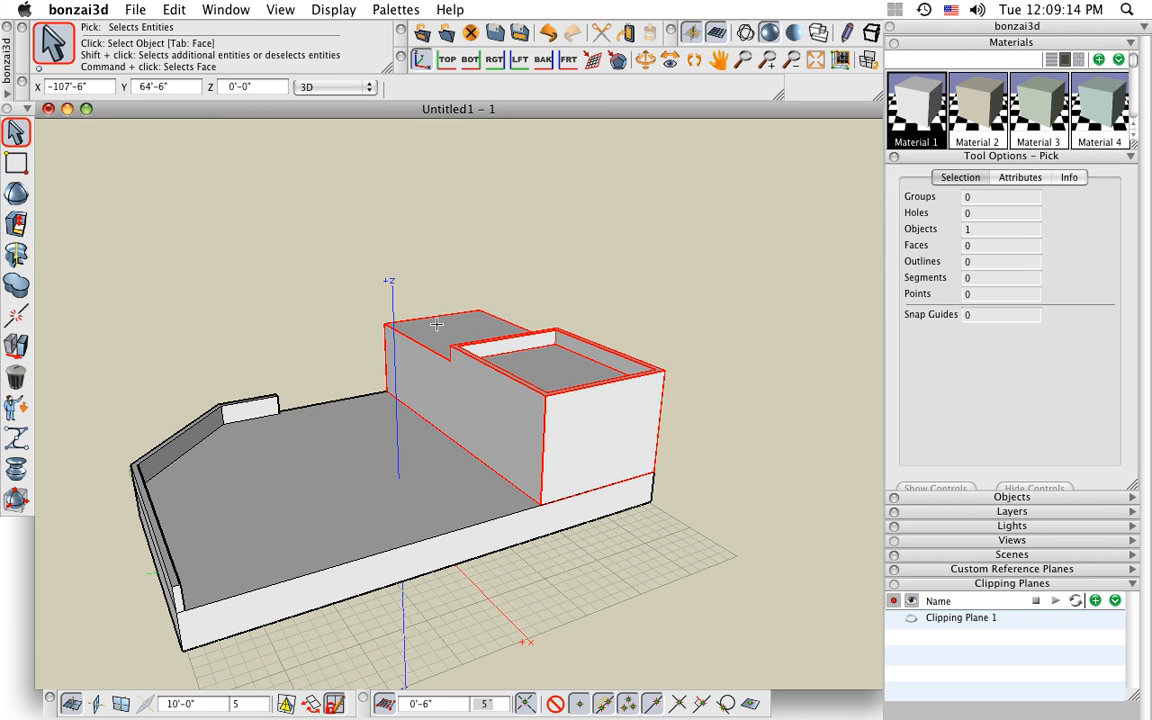
pyautogui.click(170, 9)
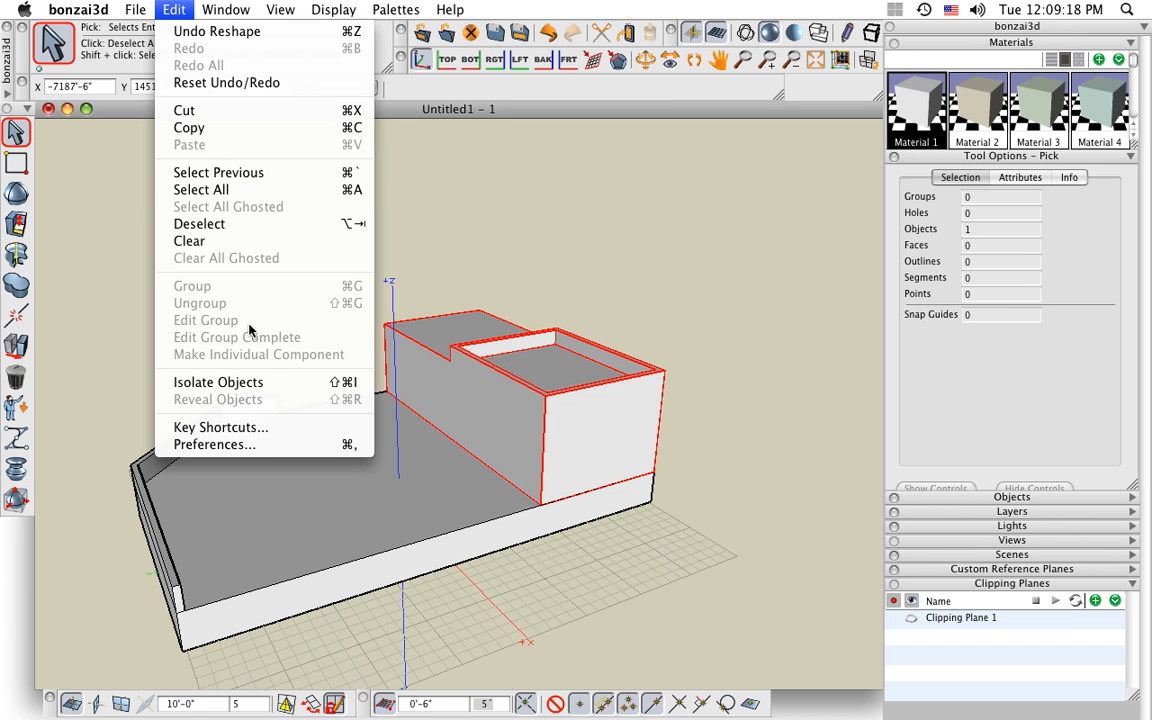
pyautogui.click(267, 383)
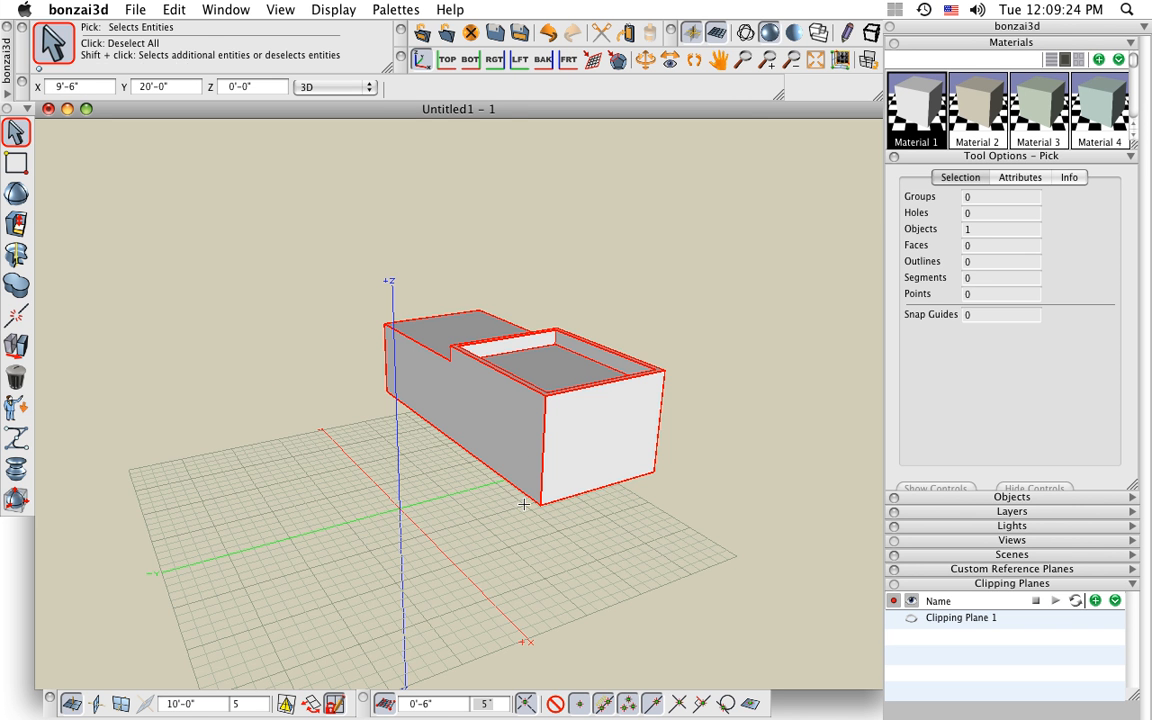
# Offset the outline of the block's underside slightly inward with Offset Outline and Insert on.
pyautogui.moveTo(524, 504); pyautogui.dragTo(559, 254, button='middle')
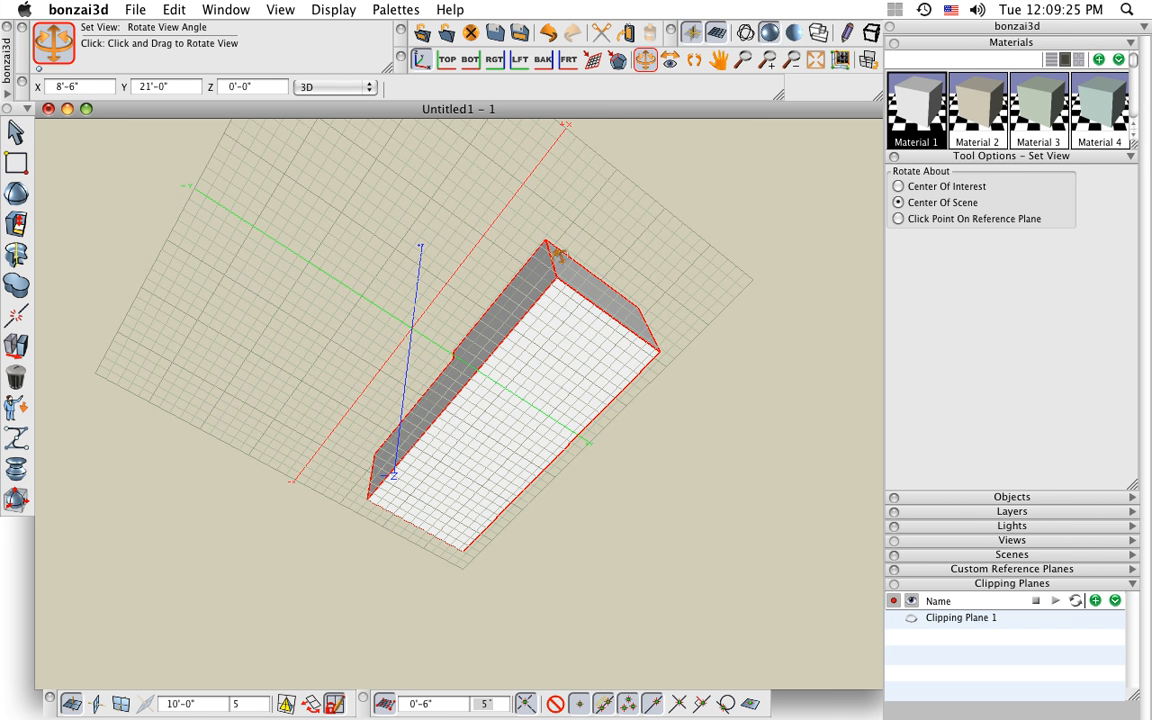
pyautogui.click(199, 192)
pyautogui.moveTo(17, 223); pyautogui.dragTo(116, 204)
pyautogui.scroll(2, 409, 315)
pyautogui.click(631, 307)
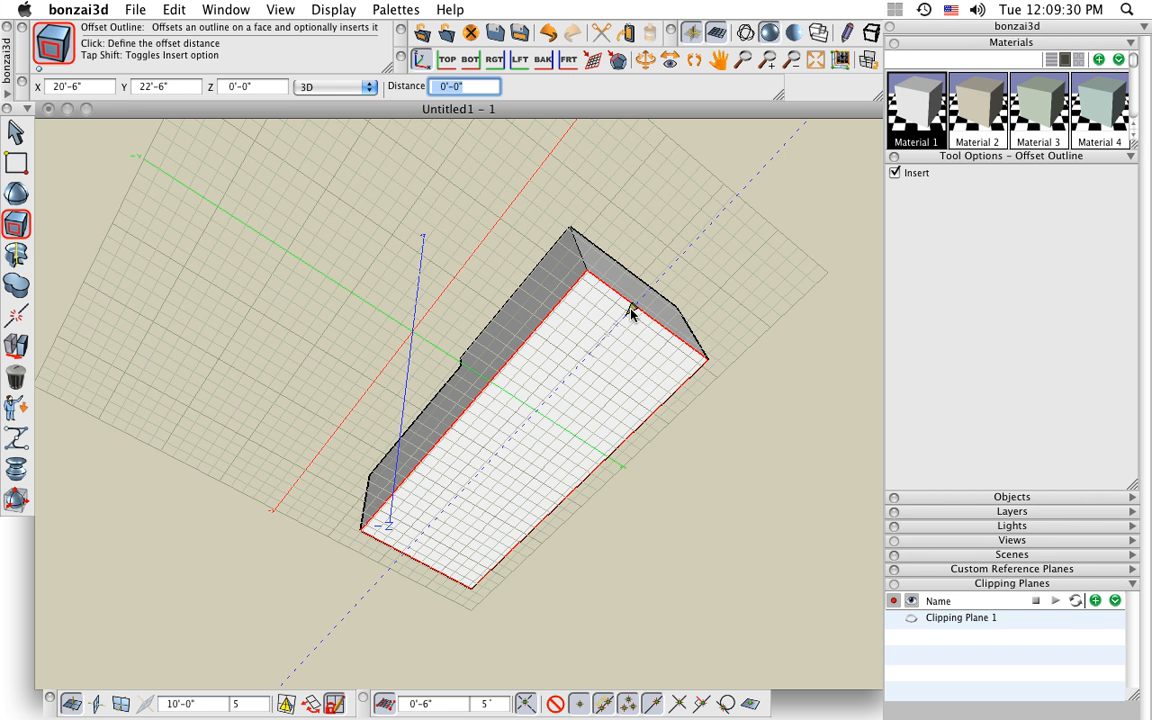
pyautogui.click(629, 312)
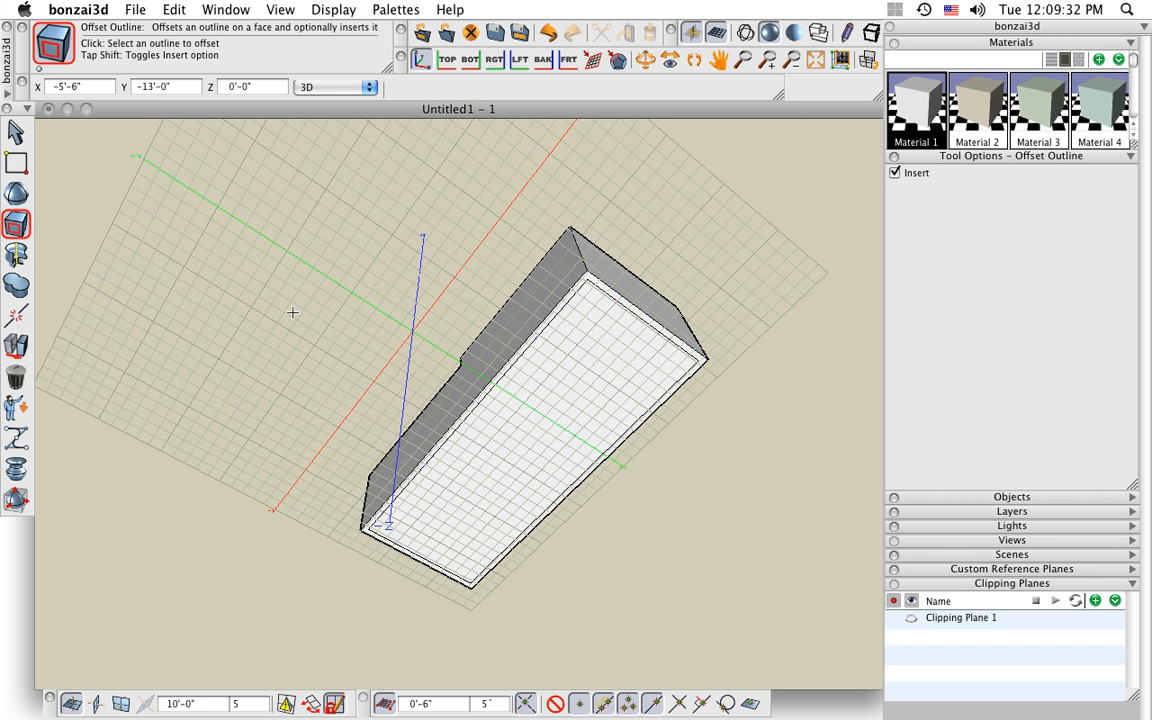
# Hollow out the block by reshaping the inner face of its underside 15'-0" inward, perpendicular to the surface.
pyautogui.moveTo(18, 225); pyautogui.dragTo(66, 208)
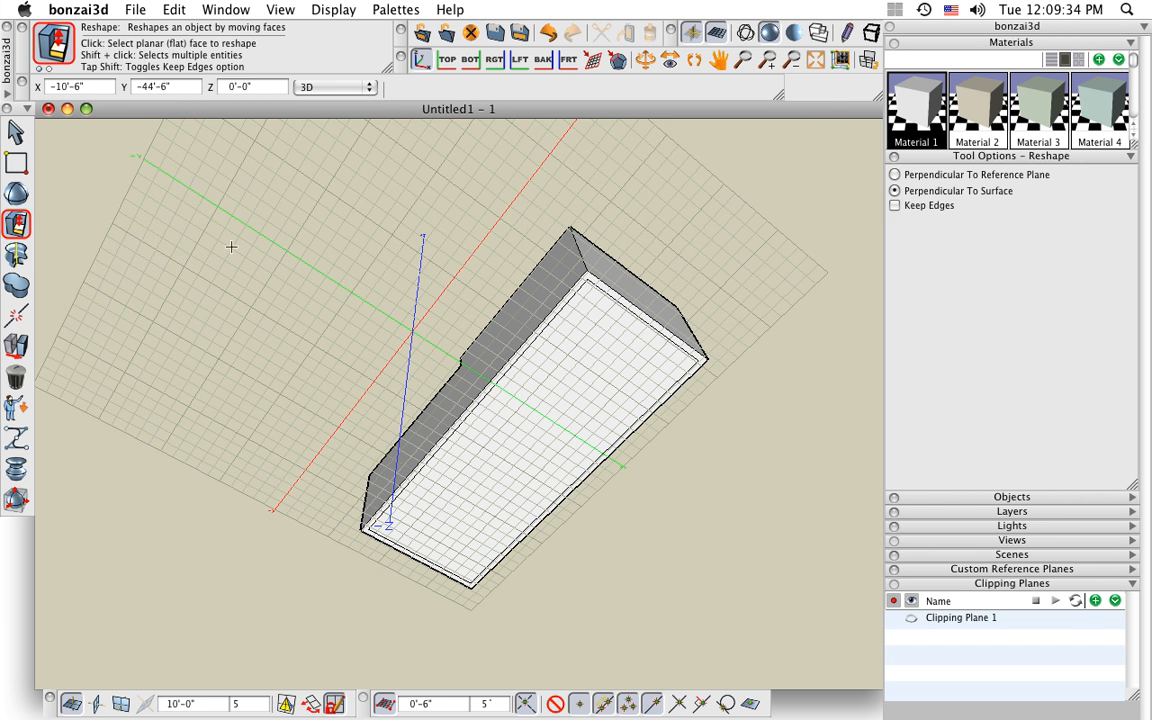
pyautogui.click(563, 419)
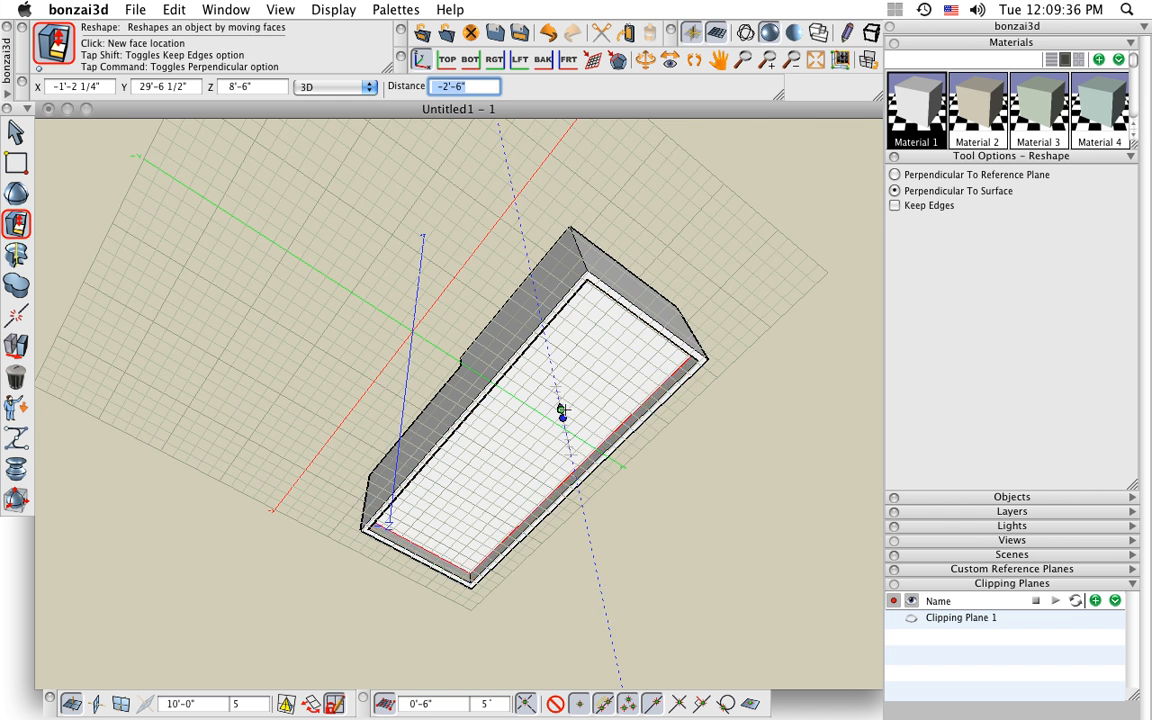
pyautogui.scroll(2, 558, 411)
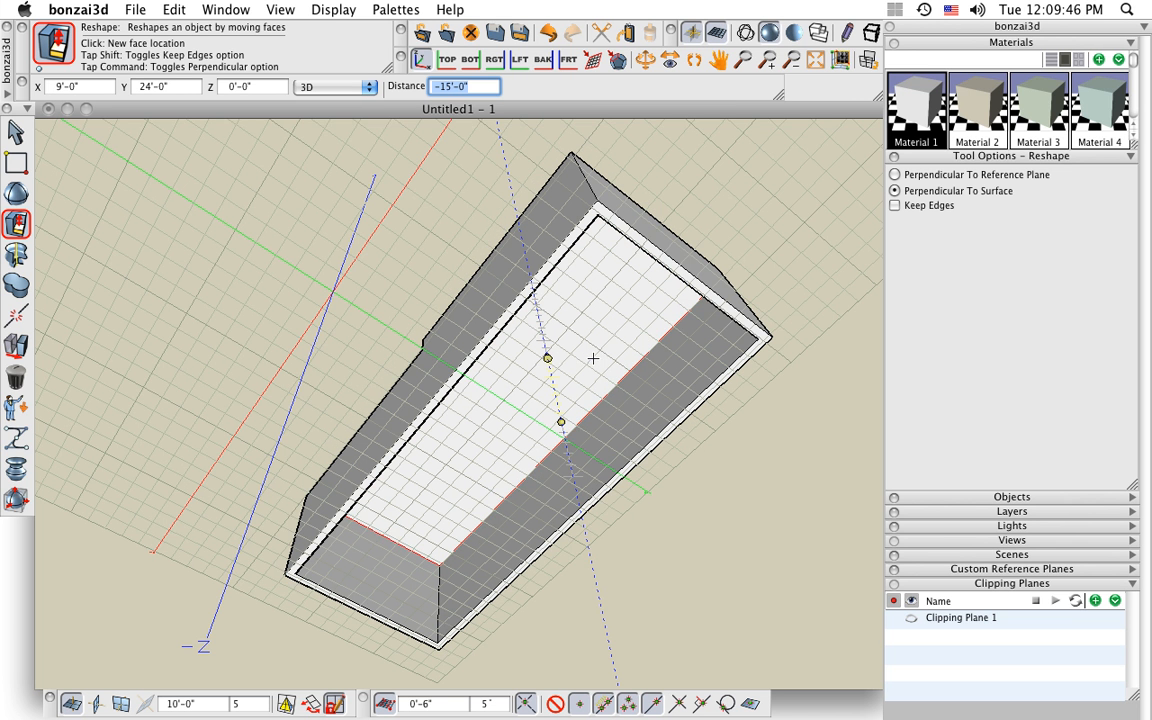
pyautogui.click(593, 360)
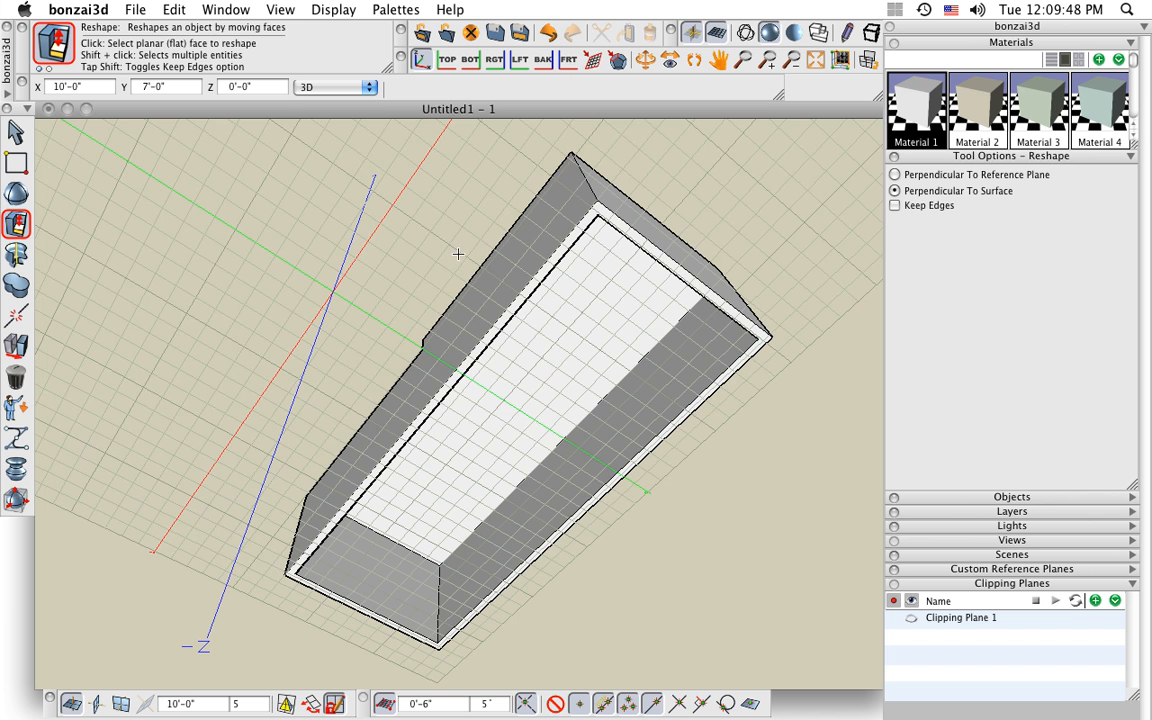
# Reveal the ghosted objects so that the slab and its perimeter walls return.
pyautogui.moveTo(445, 244); pyautogui.dragTo(476, 538, button='middle')
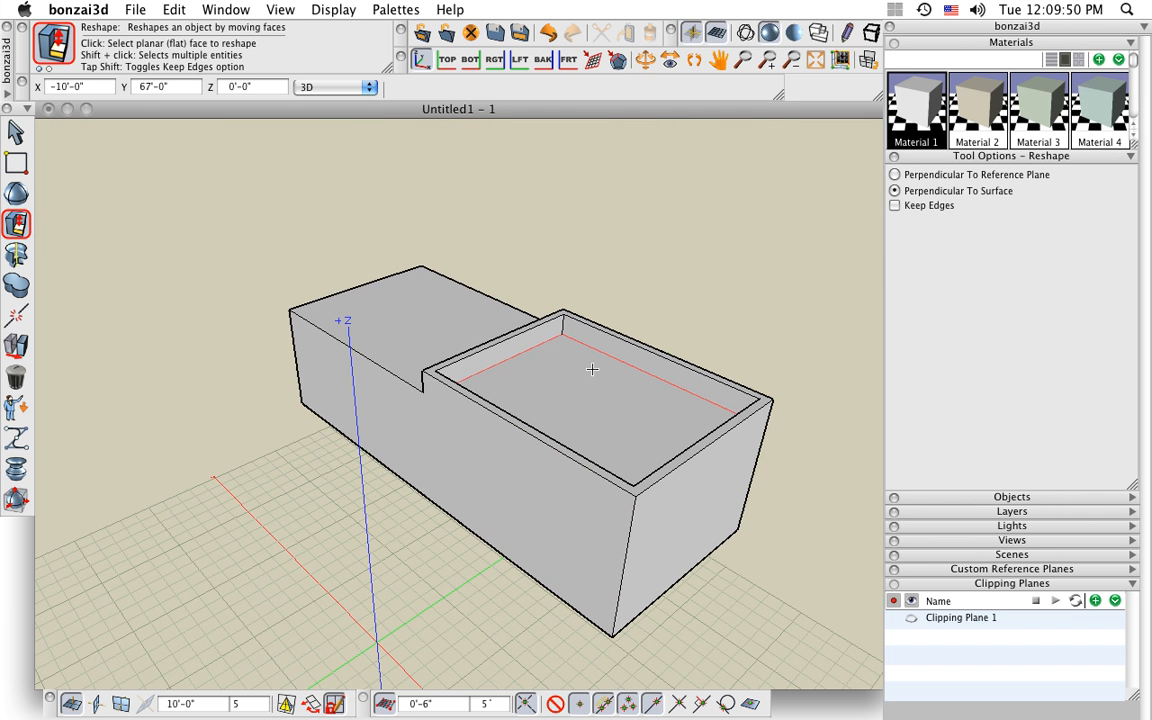
pyautogui.click(174, 9)
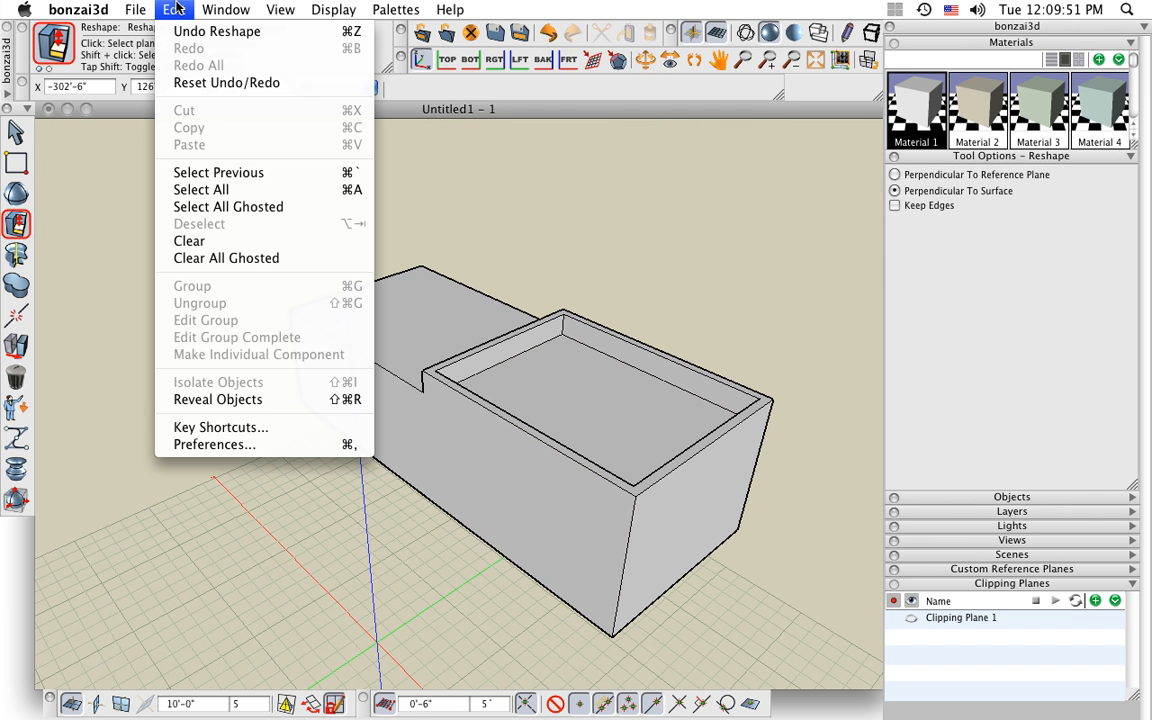
pyautogui.click(236, 400)
pyautogui.scroll(-3, 236, 398)
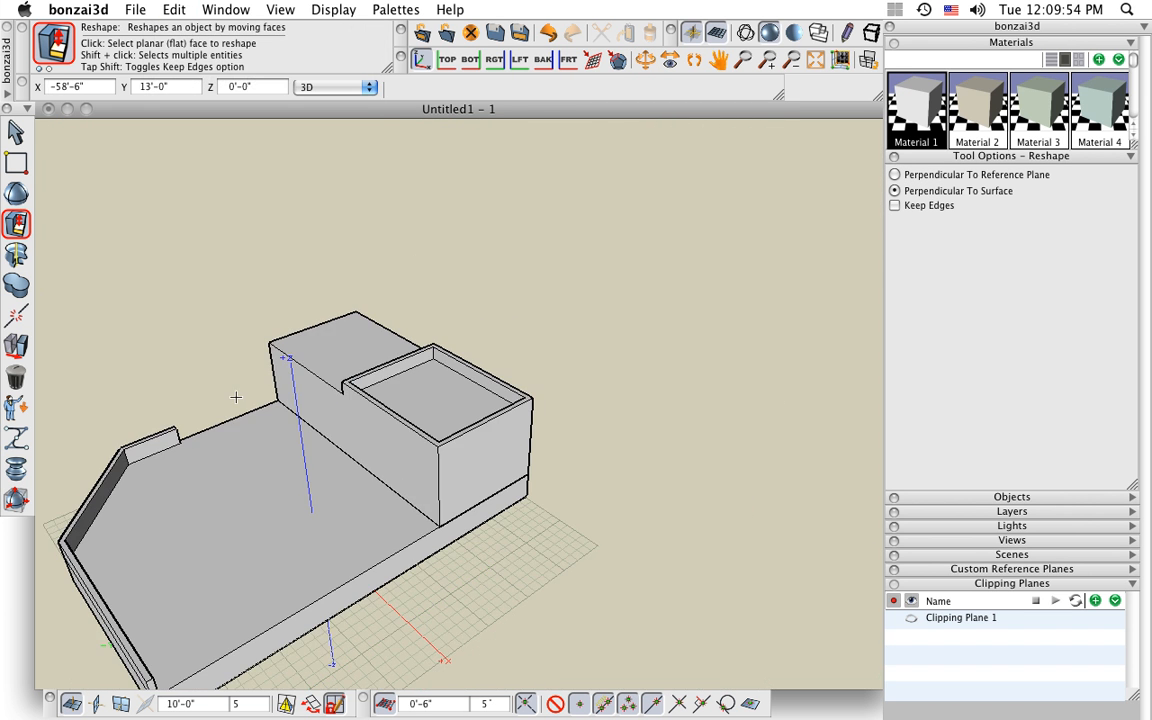
# Turn on the clipping plane to examine the hollow interior of the block in section, and turn it off again.
pyautogui.click(896, 619)
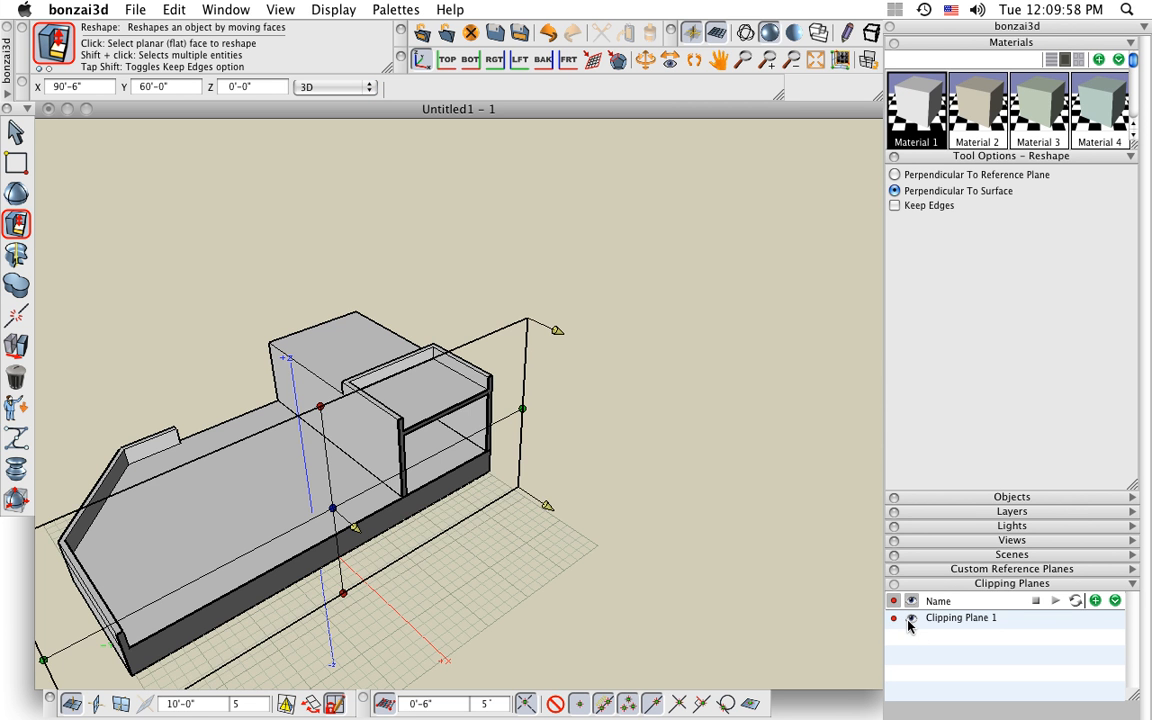
pyautogui.moveTo(565, 565); pyautogui.dragTo(455, 460, button='middle')
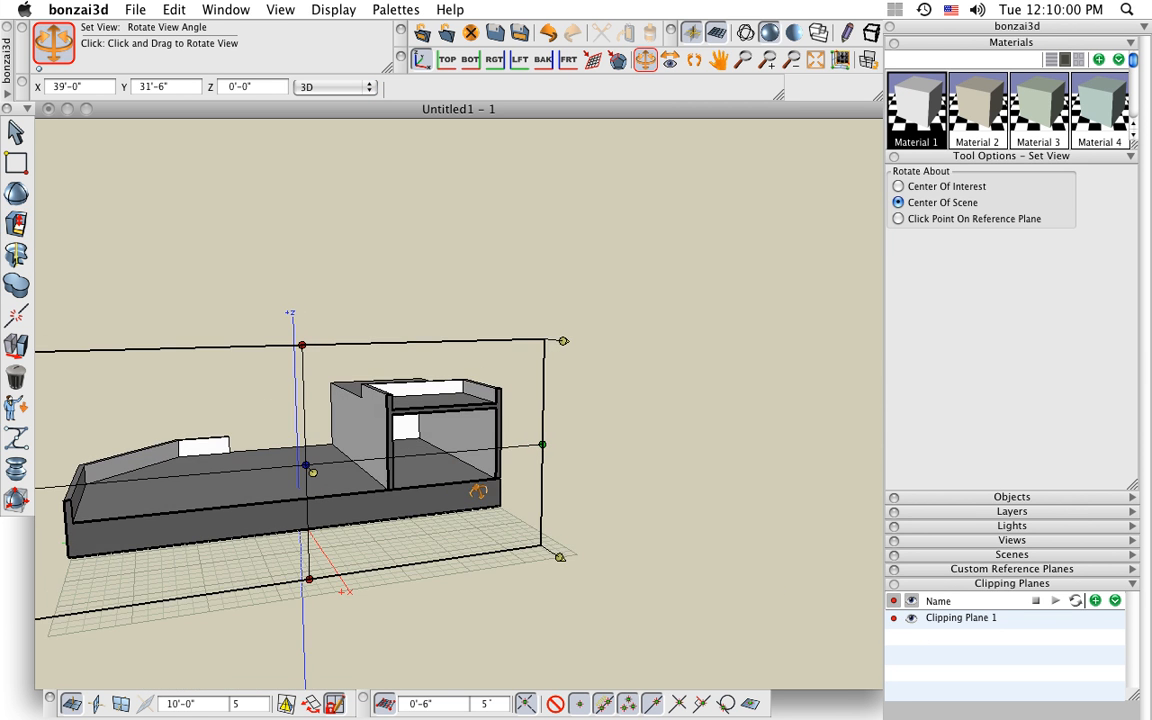
pyautogui.click(895, 619)
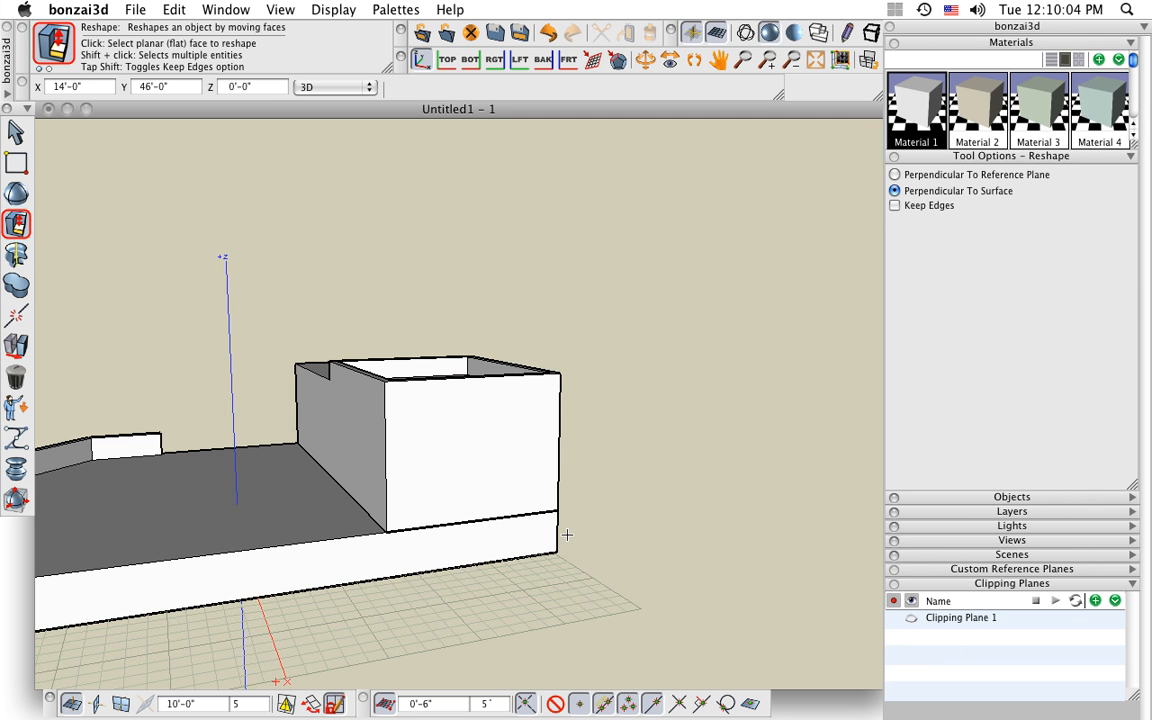
# Cut a 15'-0" deep rectangular opening down to the slab in the block's long wall beneath the lower roof, using Rectangle with Insert (Cut or fill).
pyautogui.moveTo(566, 535); pyautogui.dragTo(386, 514, button='middle')
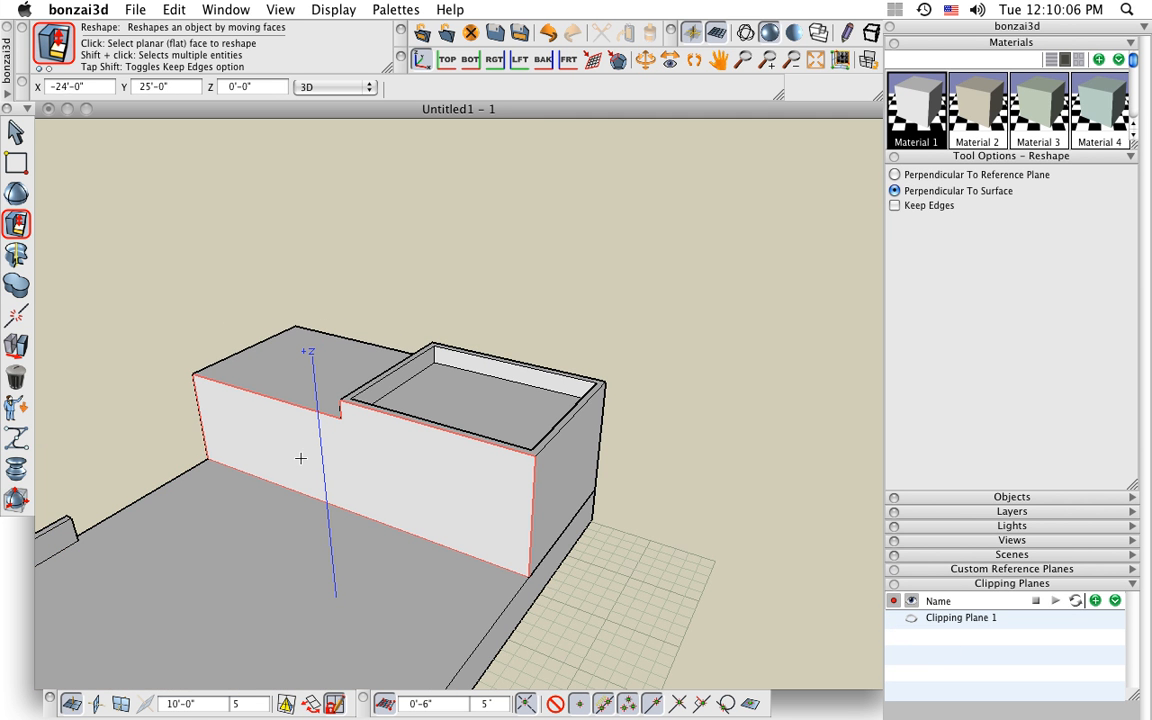
pyautogui.moveTo(323, 459); pyautogui.dragTo(363, 447, button='middle')
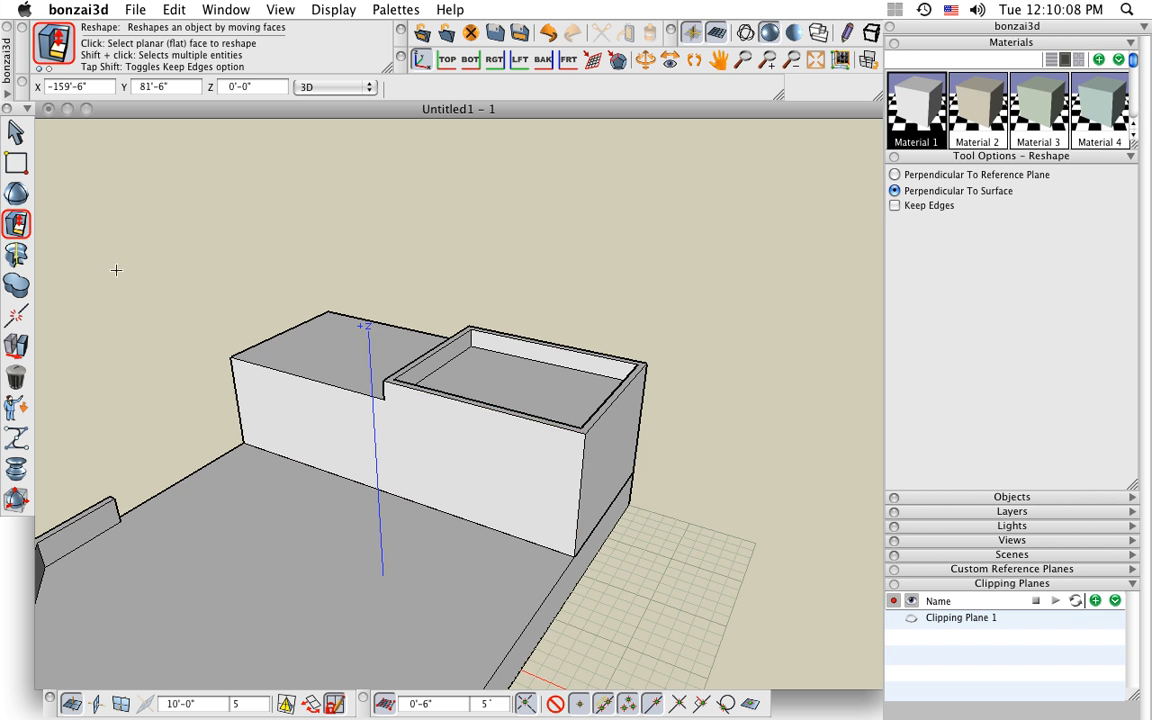
pyautogui.click(16, 163)
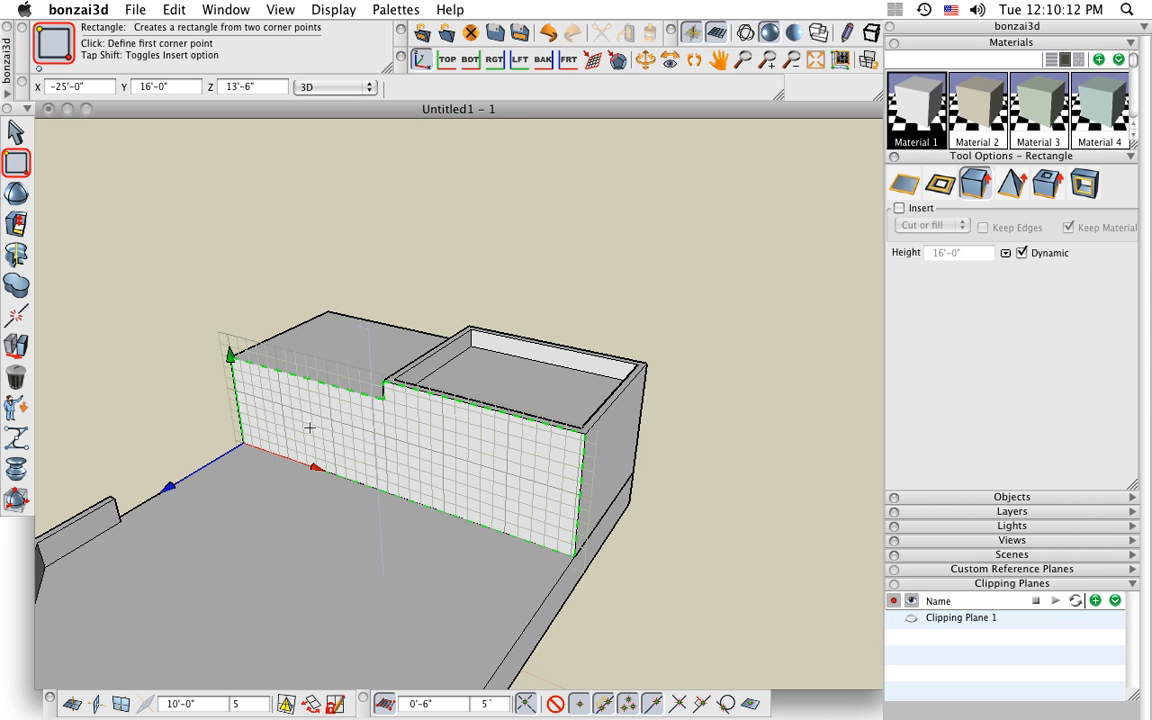
pyautogui.click(899, 208)
pyautogui.scroll(3, 272, 400)
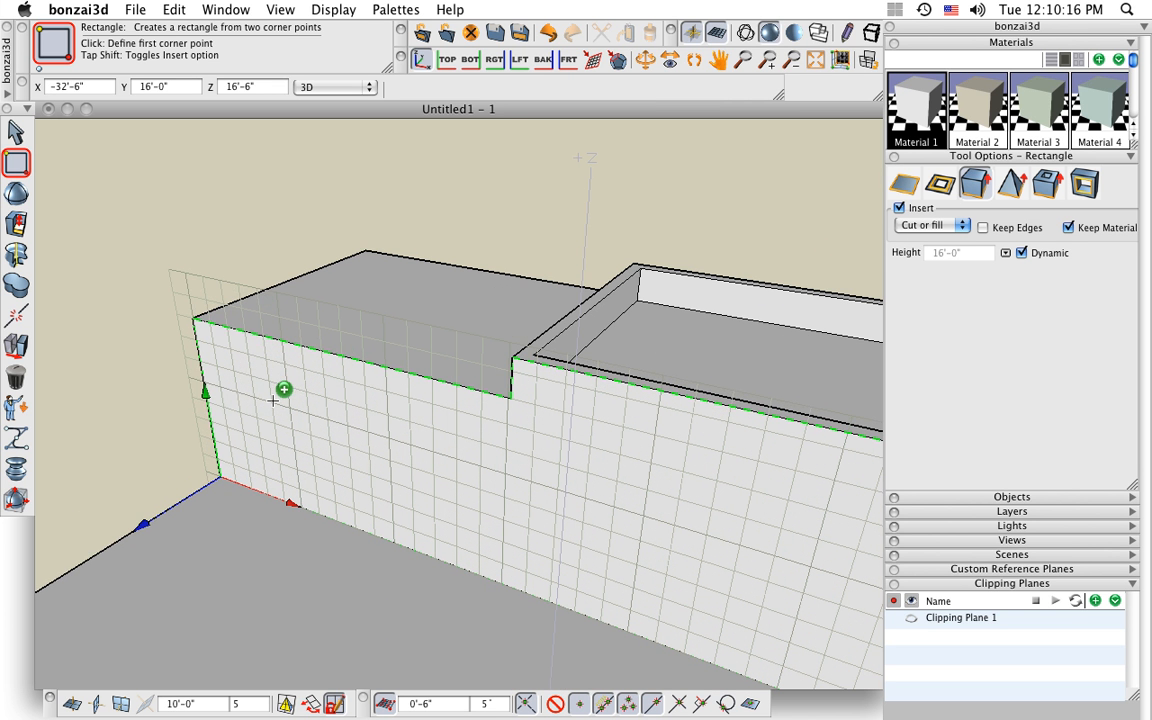
pyautogui.click(213, 345)
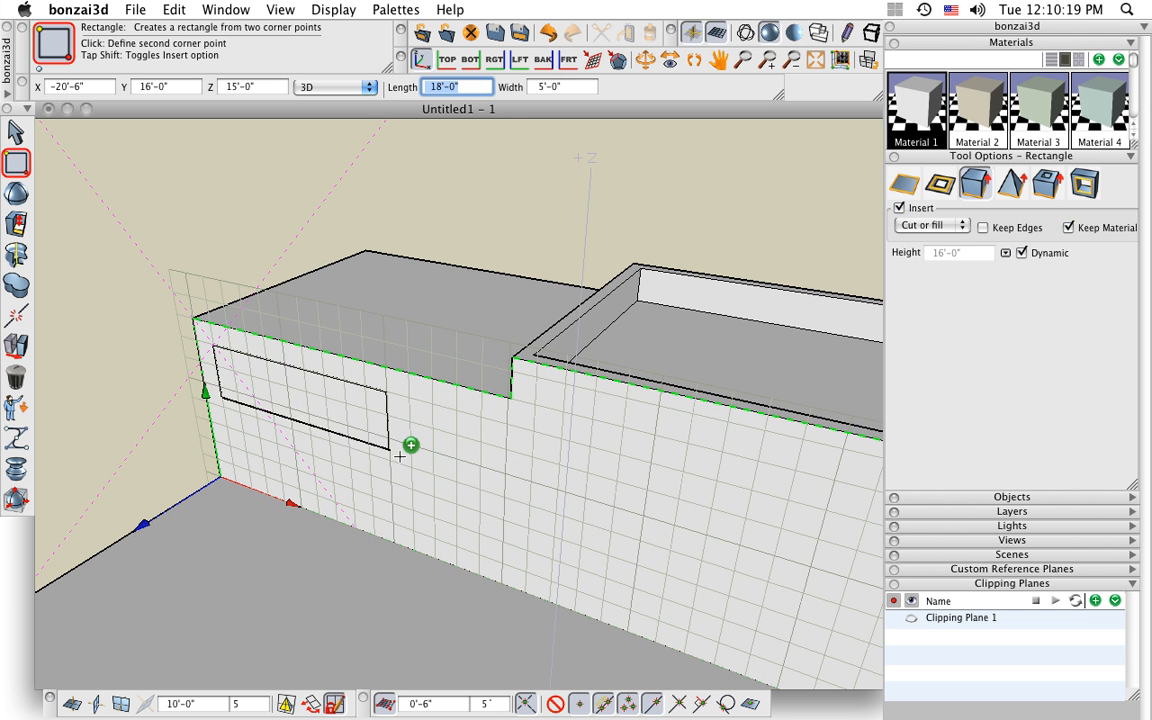
pyautogui.click(480, 574)
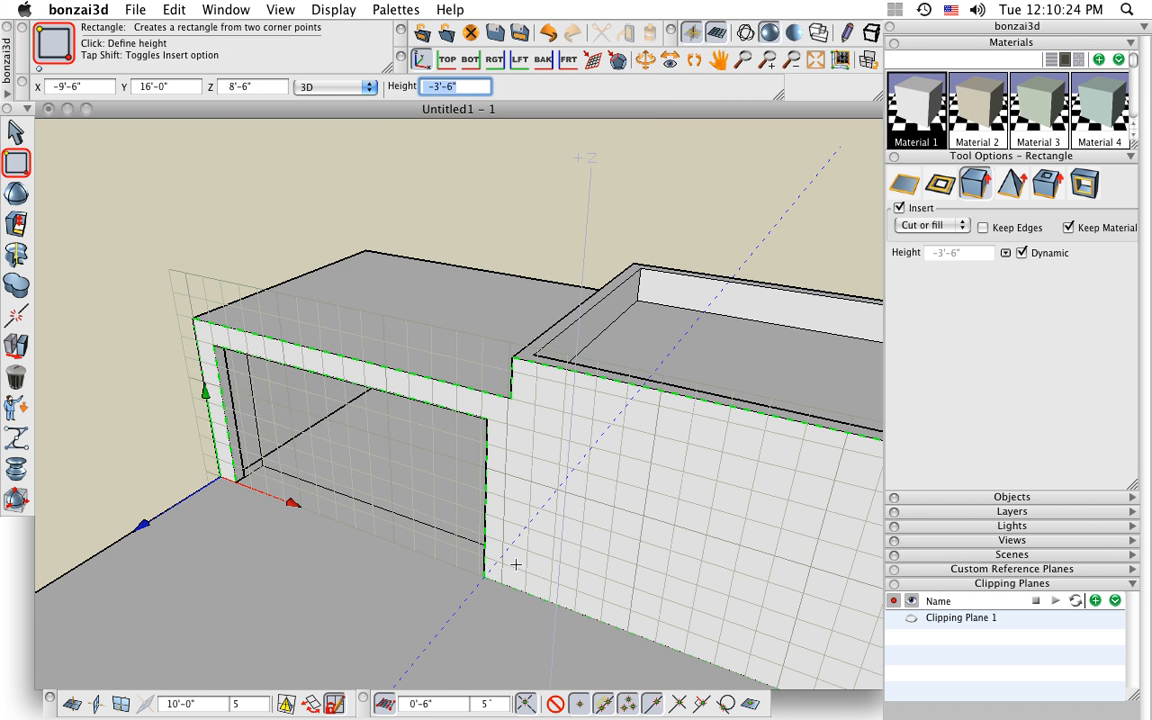
pyautogui.moveTo(535, 543); pyautogui.dragTo(561, 493, button='middle')
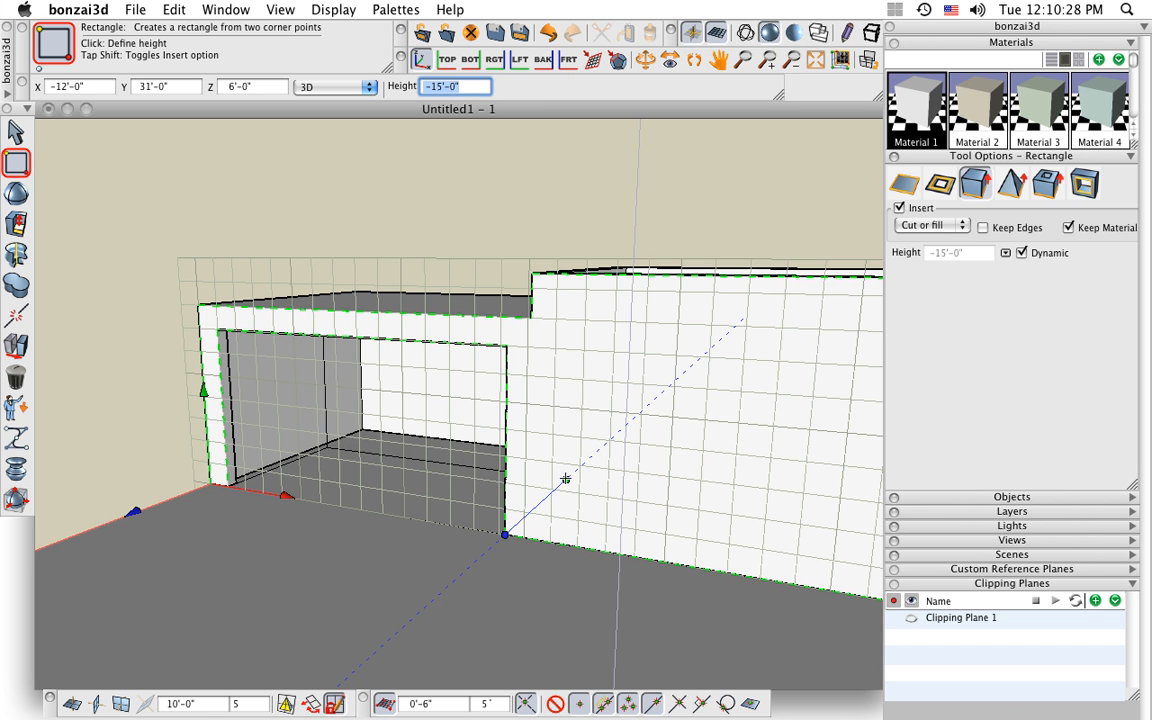
pyautogui.click(564, 482)
pyautogui.scroll(-2, 343, 452)
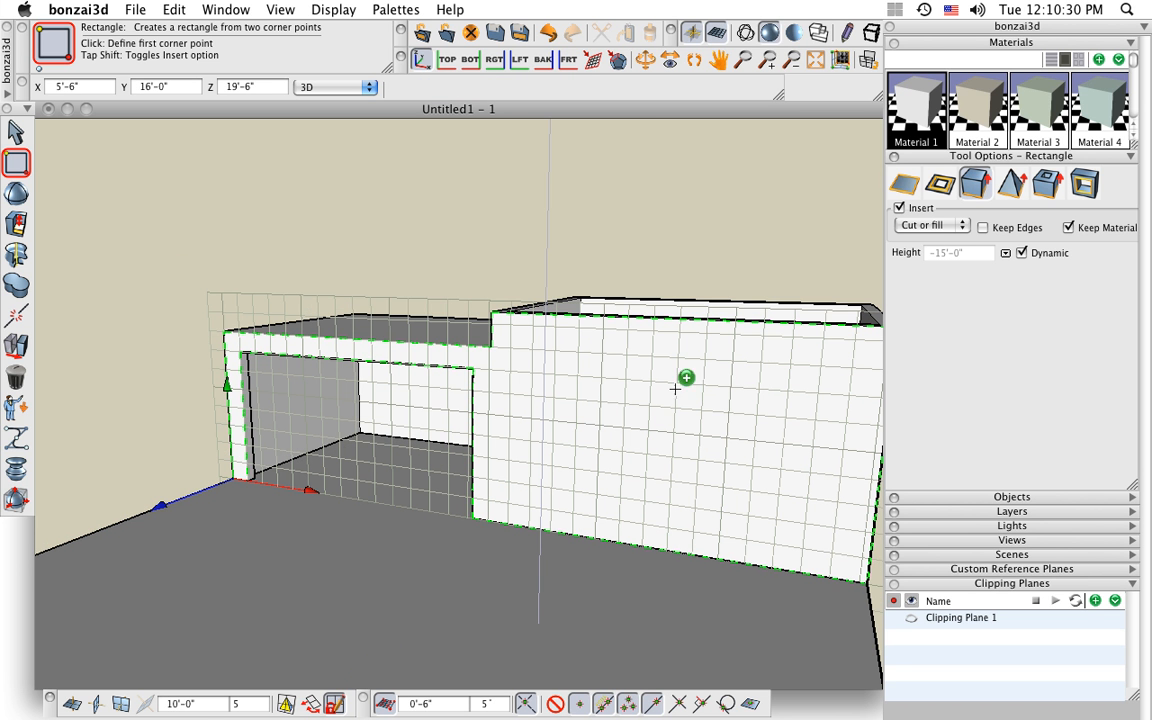
# Start an opening outline on the block's opposite long wall near the taller end with a 6'-0" vertical Vector Line, using Insert (Cut or fill).
pyautogui.moveTo(700, 430); pyautogui.dragTo(361, 479, button='middle')
pyautogui.keyDown('shift'); pyautogui.moveTo(280, 440); pyautogui.dragTo(424, 465, button='middle'); pyautogui.keyUp('shift')
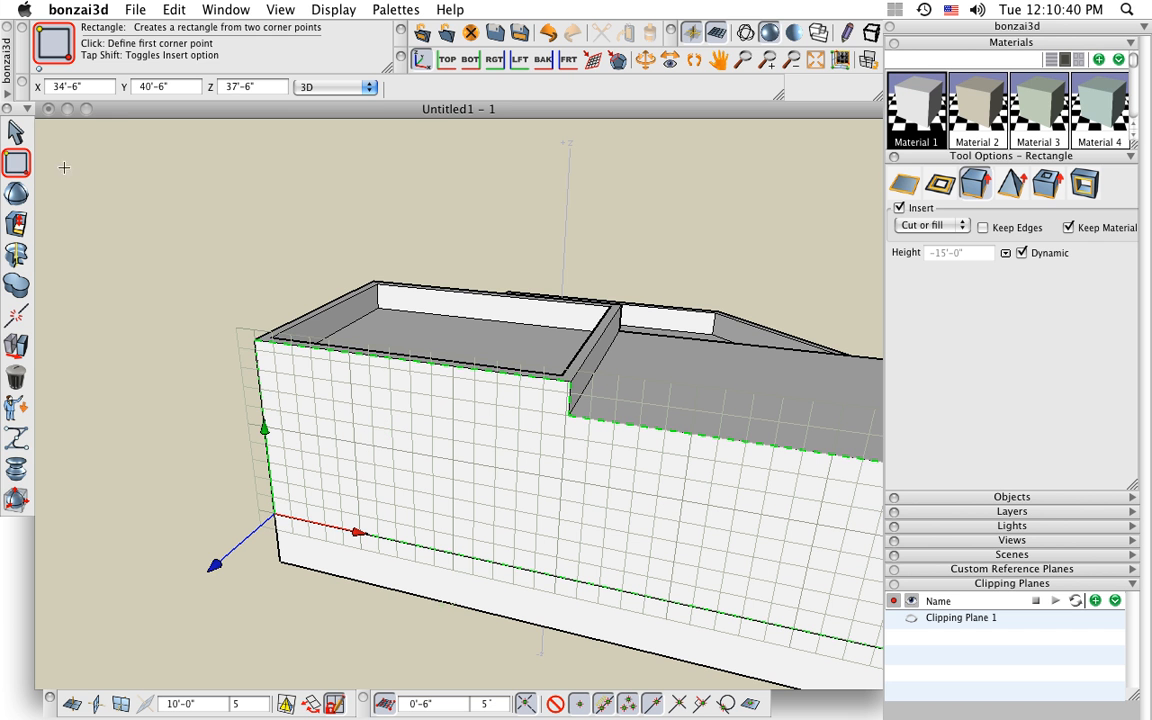
pyautogui.click(16, 162)
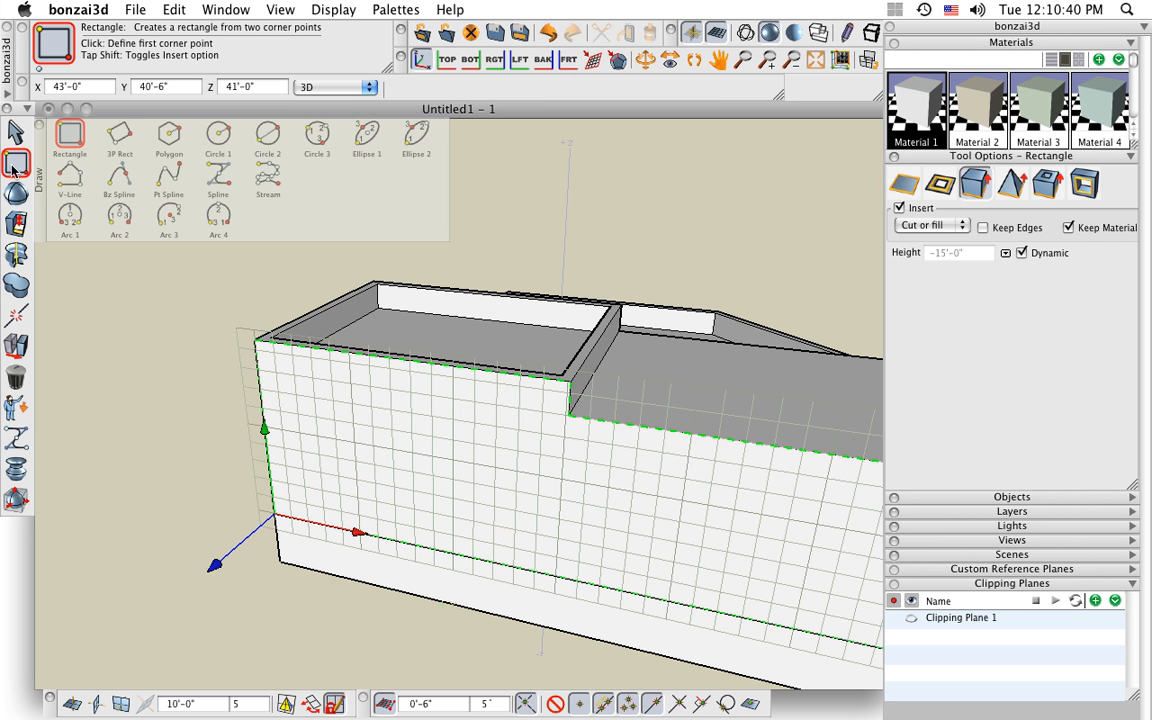
pyautogui.click(70, 176)
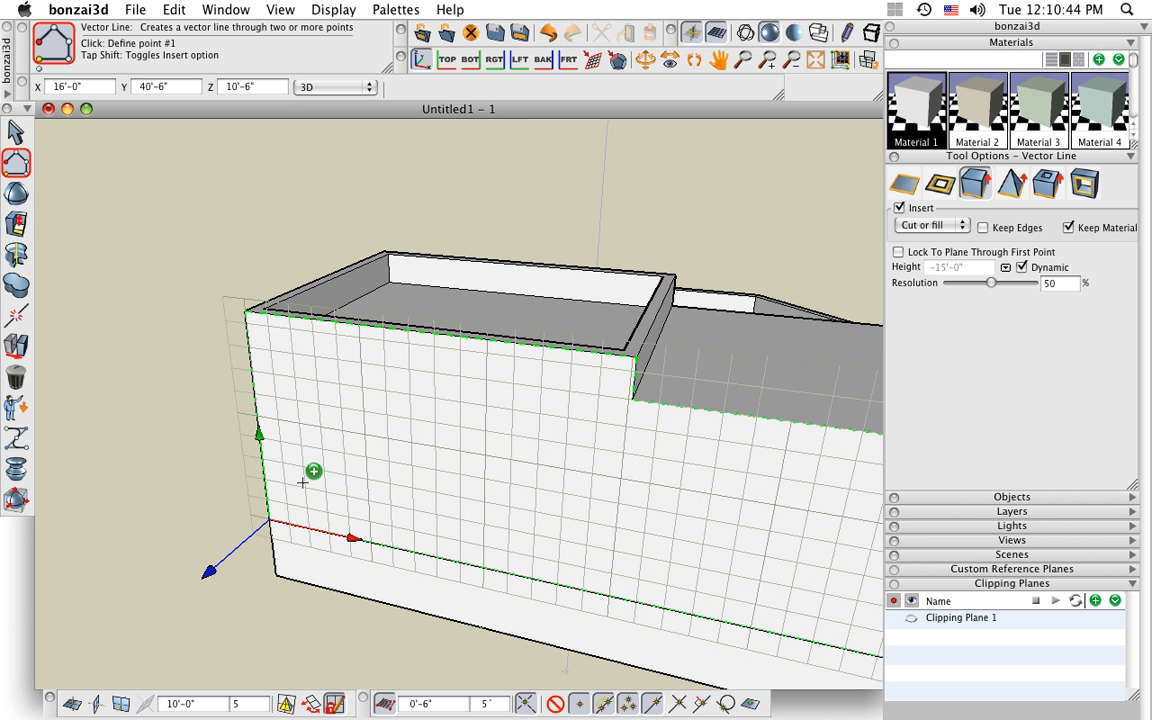
pyautogui.click(307, 488)
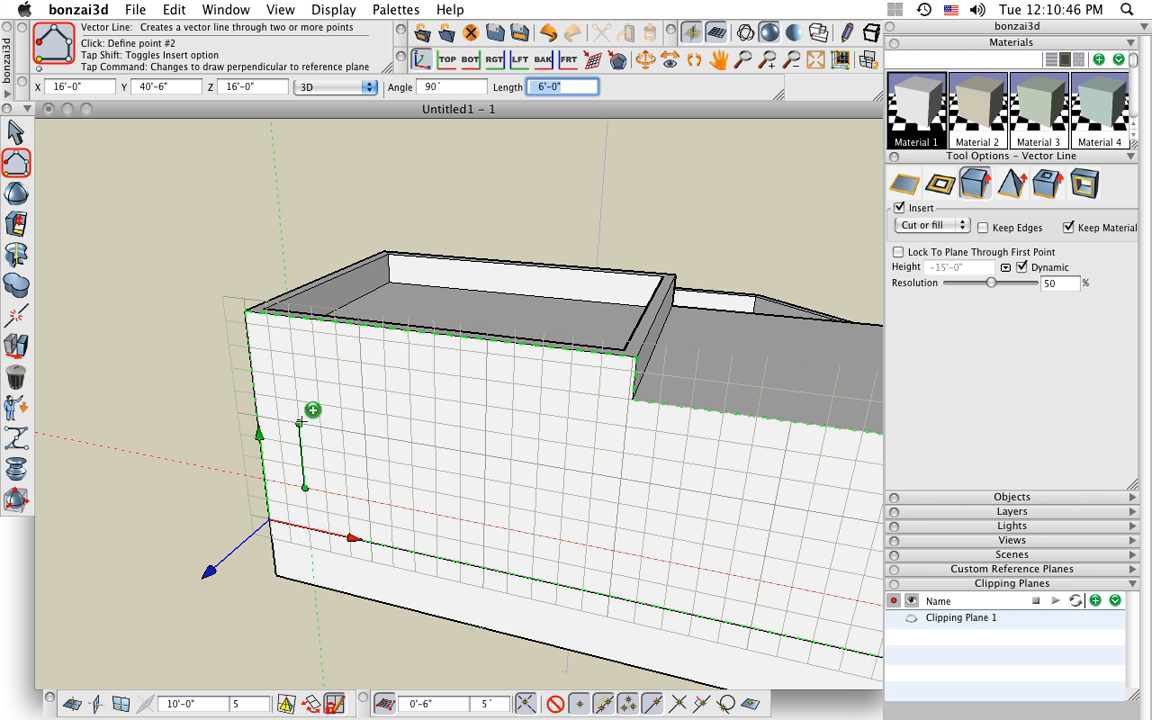
pyautogui.click(299, 424)
# Continue the opening outline with an arched top of about 8'-6" radius, using Arc 2 with its center below the arch.
pyautogui.click(16, 164)
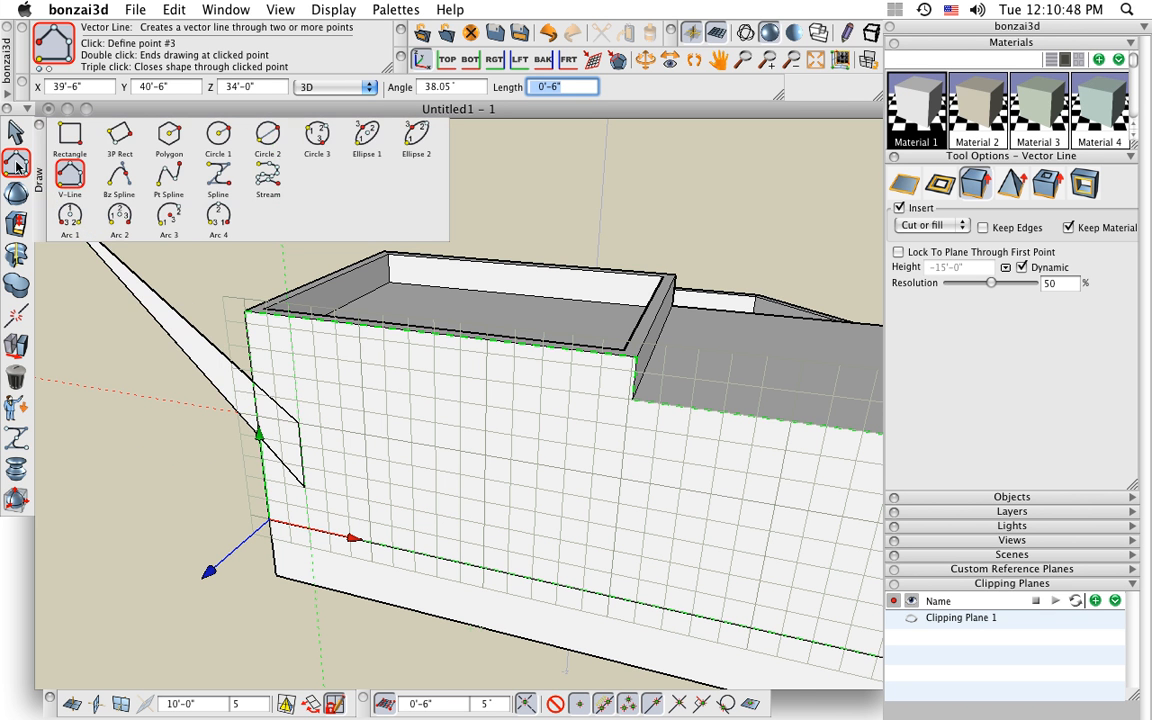
pyautogui.click(124, 219)
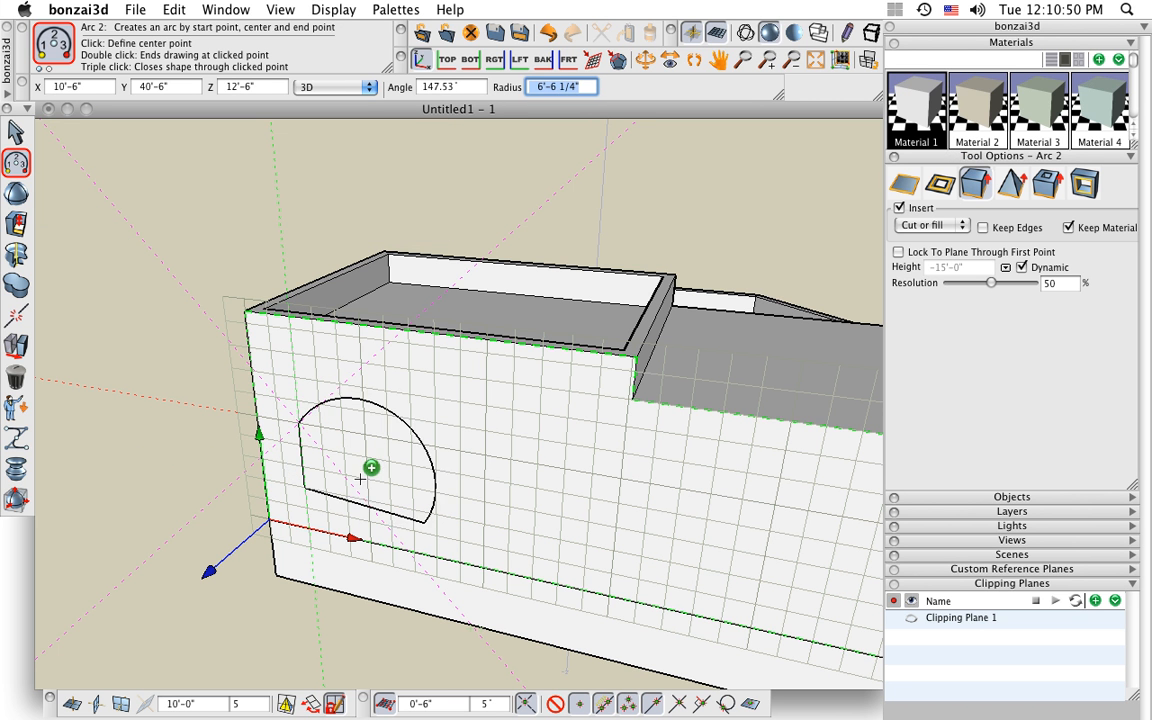
pyautogui.scroll(1, 368, 502)
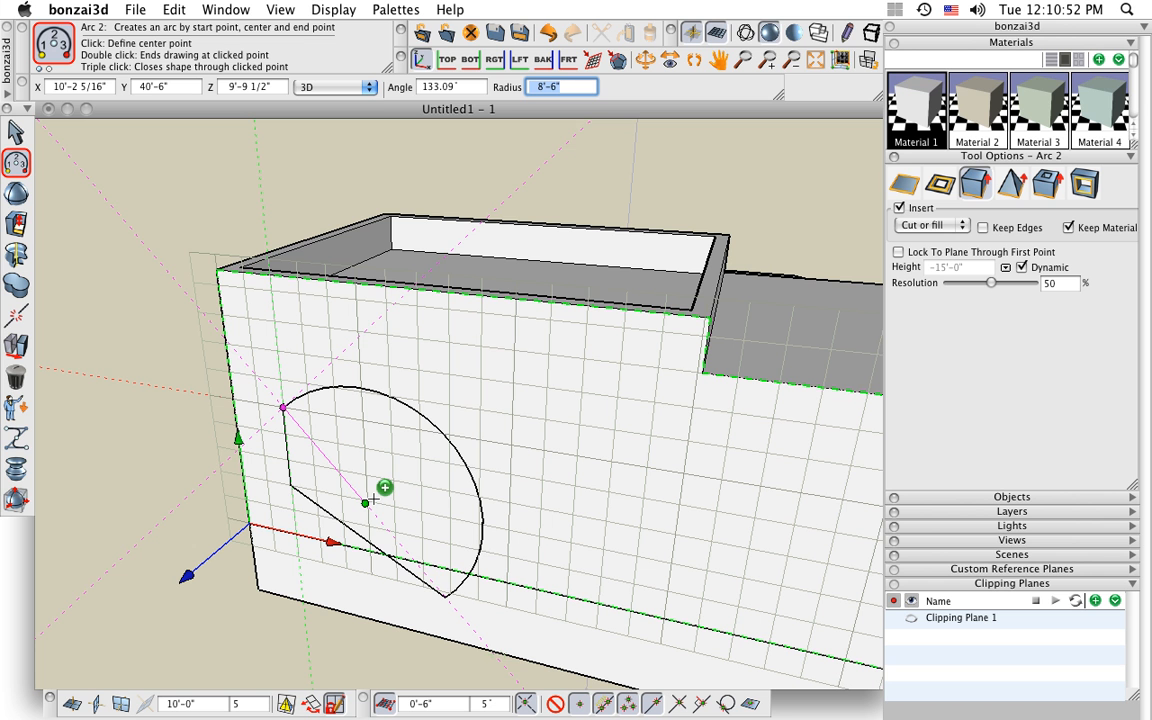
pyautogui.click(367, 502)
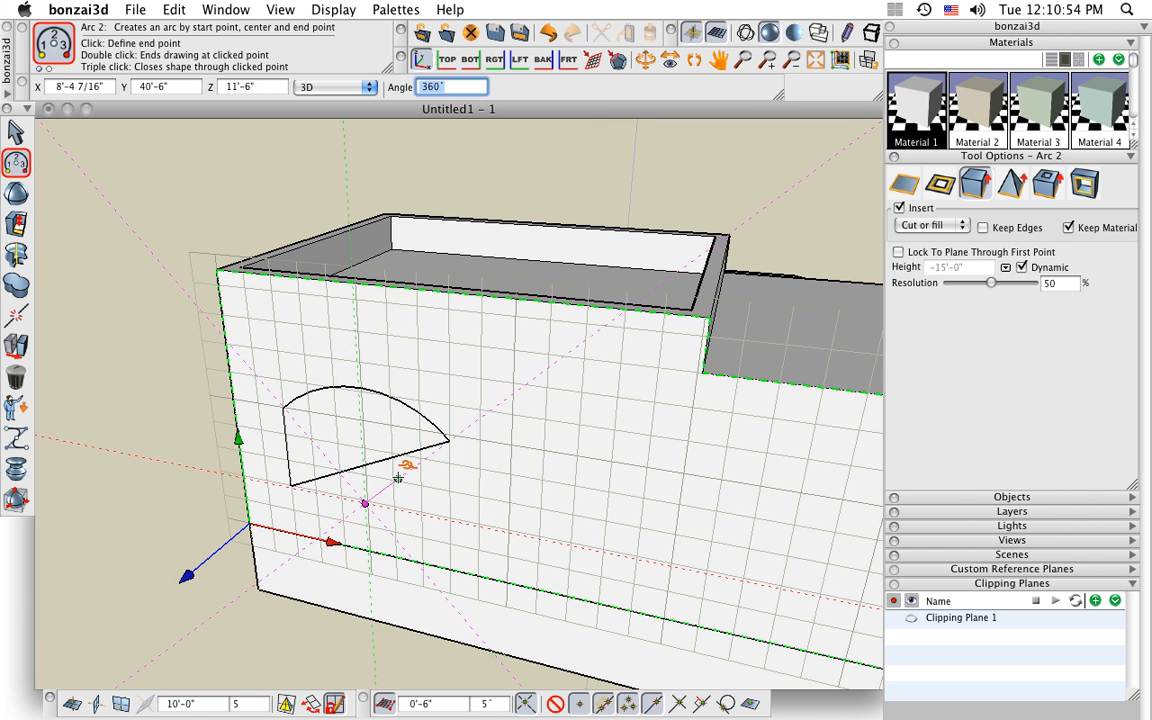
pyautogui.click(440, 432)
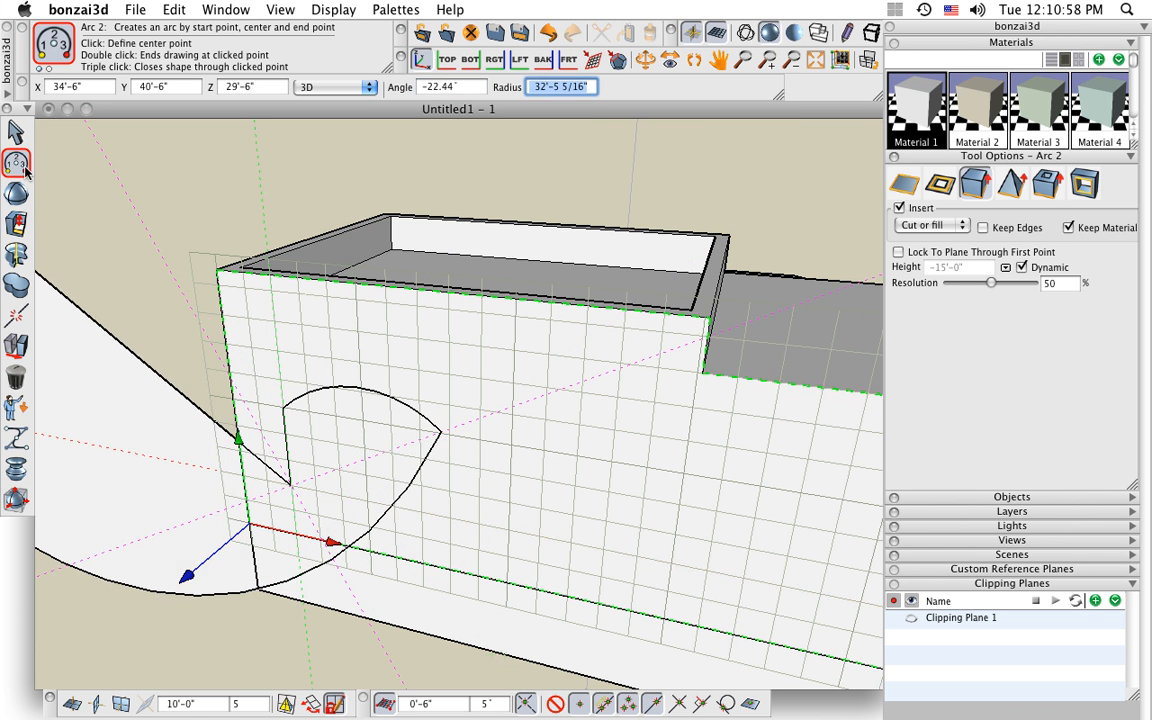
# Close the arched outline with a vertical side down to sill level and cut the opening 6'-0" deep into the wall.
pyautogui.moveTo(25, 168); pyautogui.dragTo(68, 174)
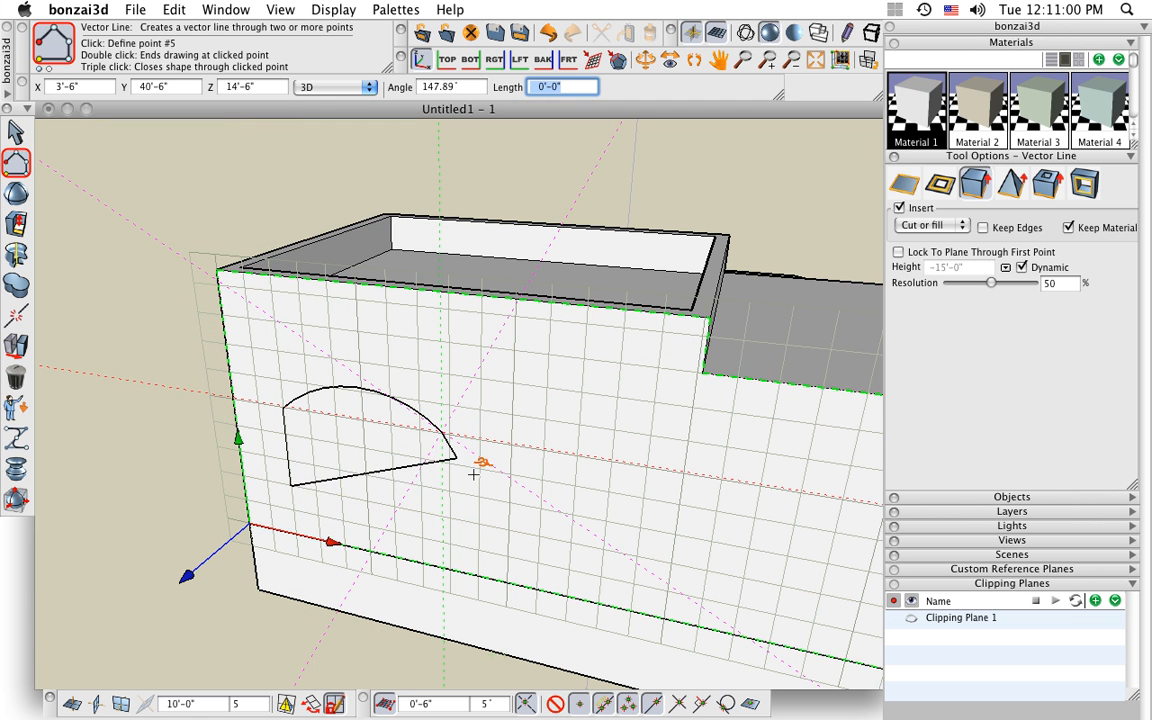
pyautogui.click(442, 516)
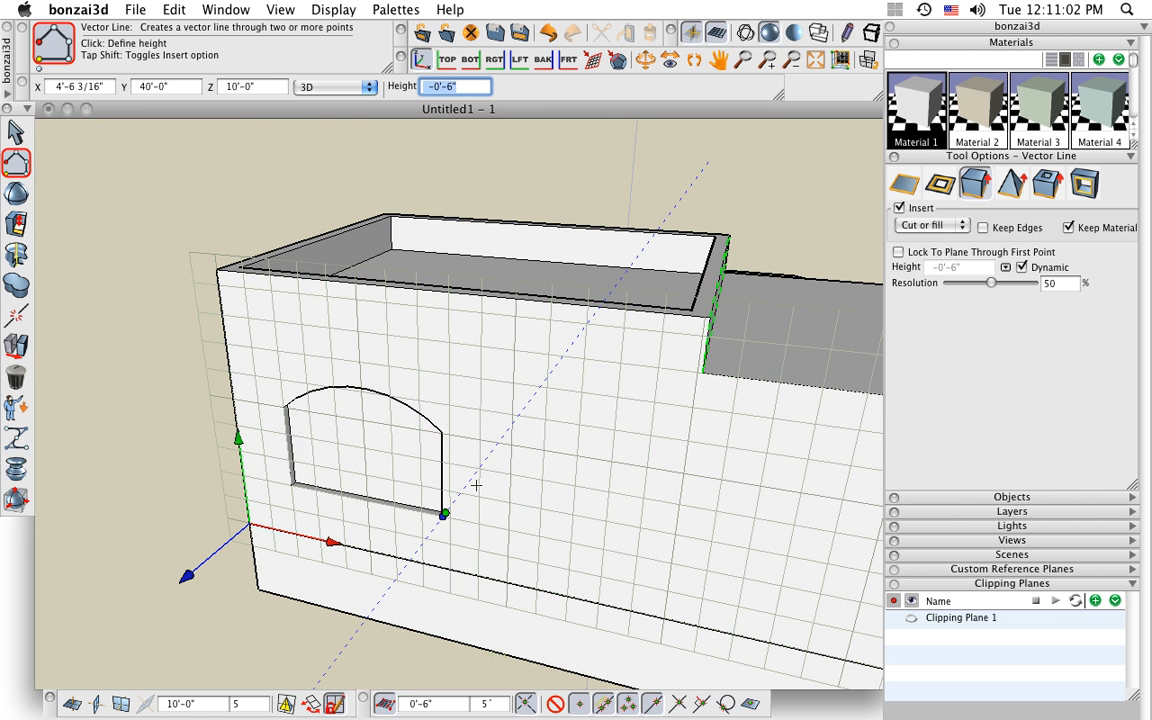
pyautogui.click(468, 480)
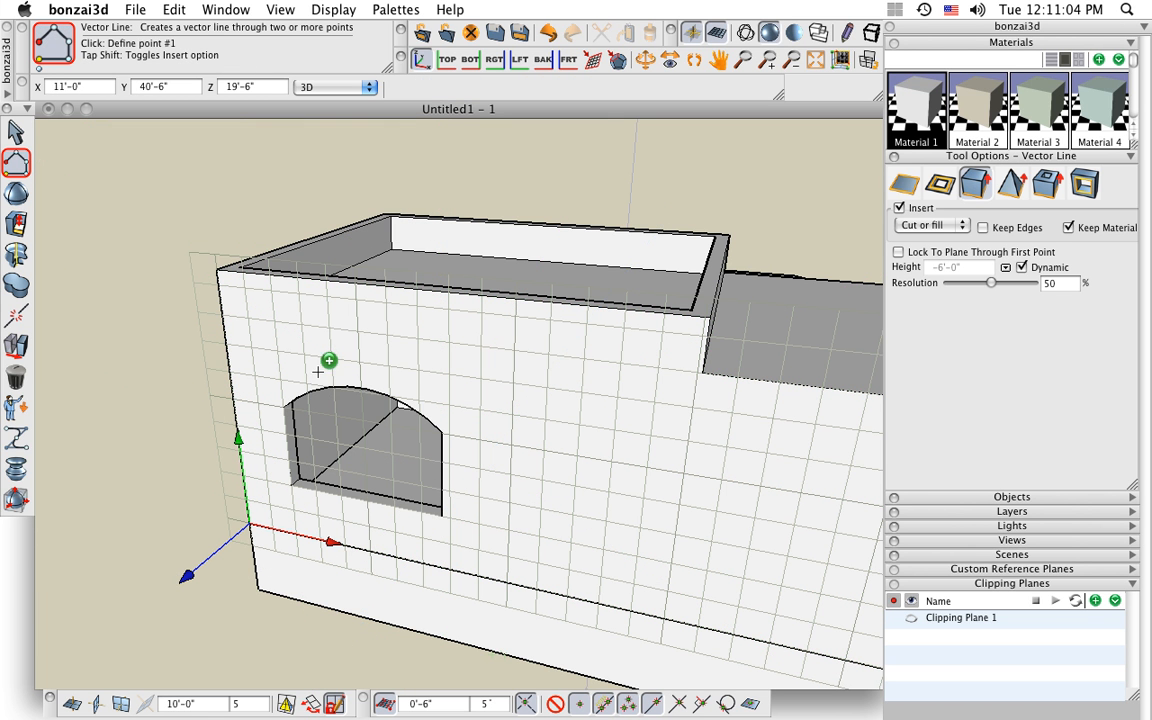
# Reshape the arched opening's sill upward about 1'-0", perpendicular to the surface, with Keep Edges on.
pyautogui.moveTo(527, 519); pyautogui.dragTo(445, 506, button='middle')
pyautogui.click(16, 130)
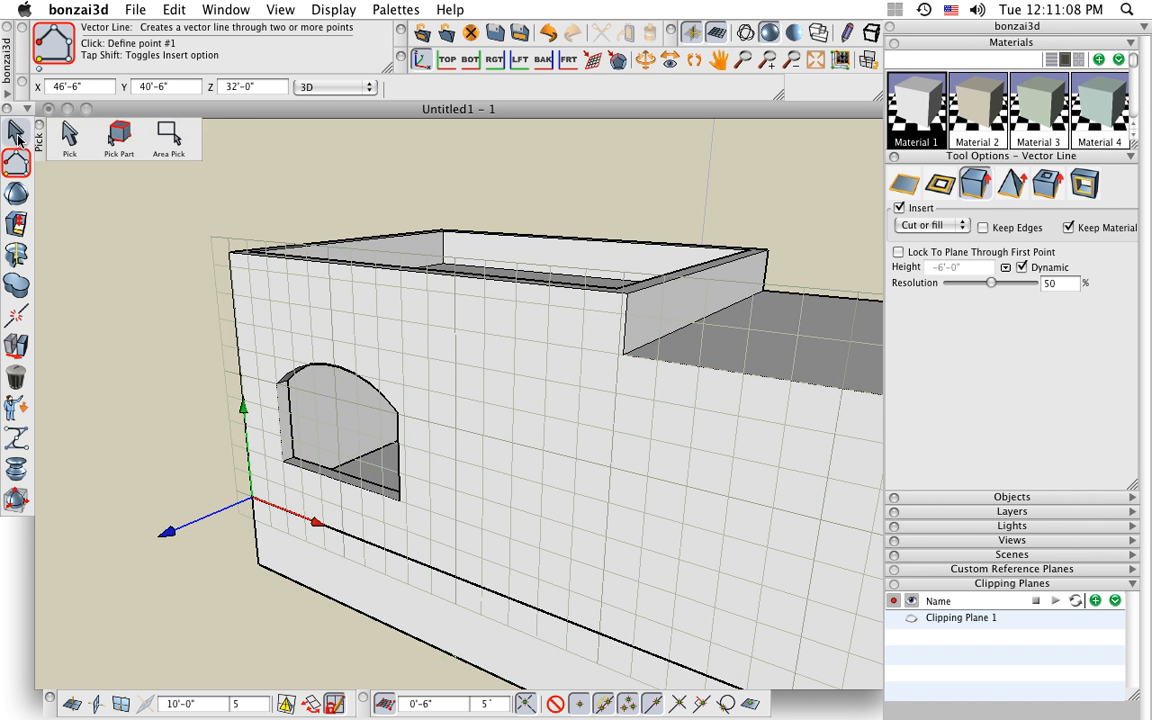
pyautogui.click(16, 224)
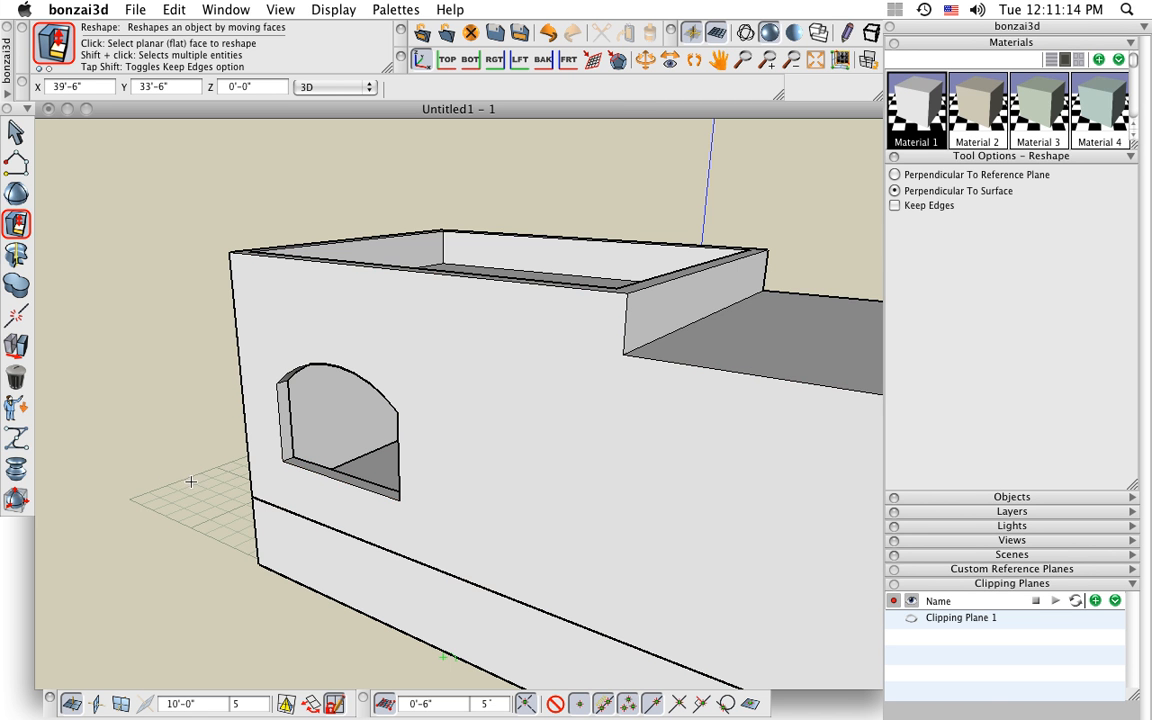
pyautogui.click(364, 483)
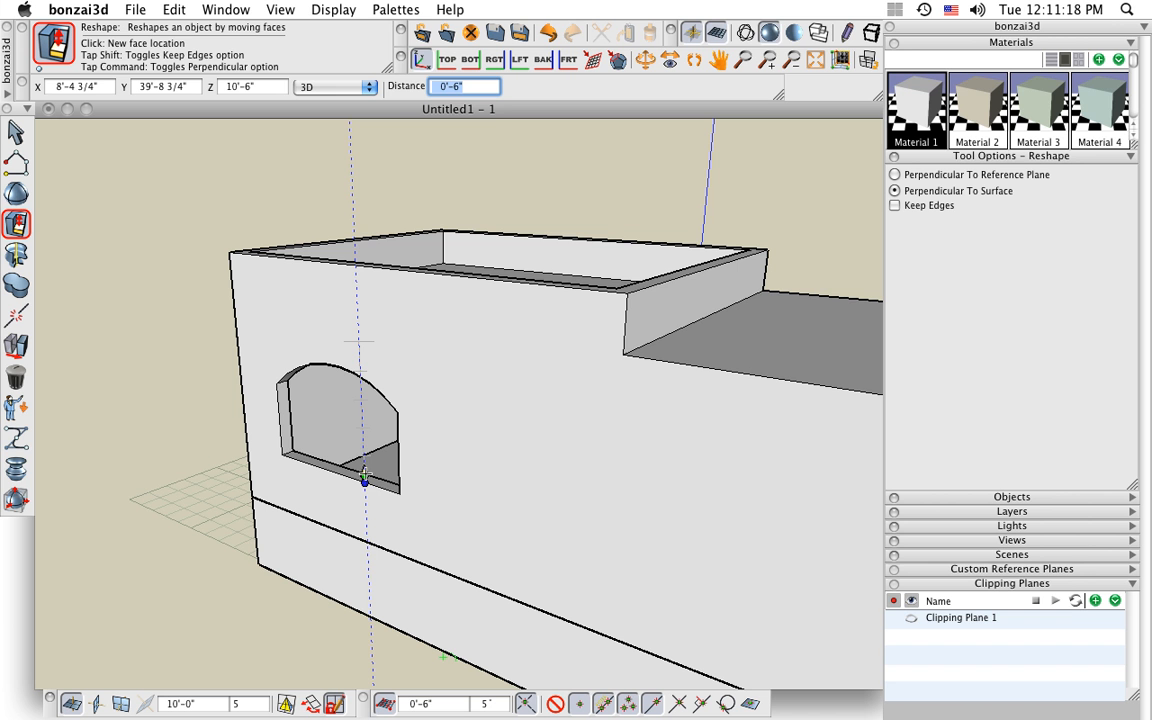
pyautogui.press('shift')
pyautogui.click(366, 467)
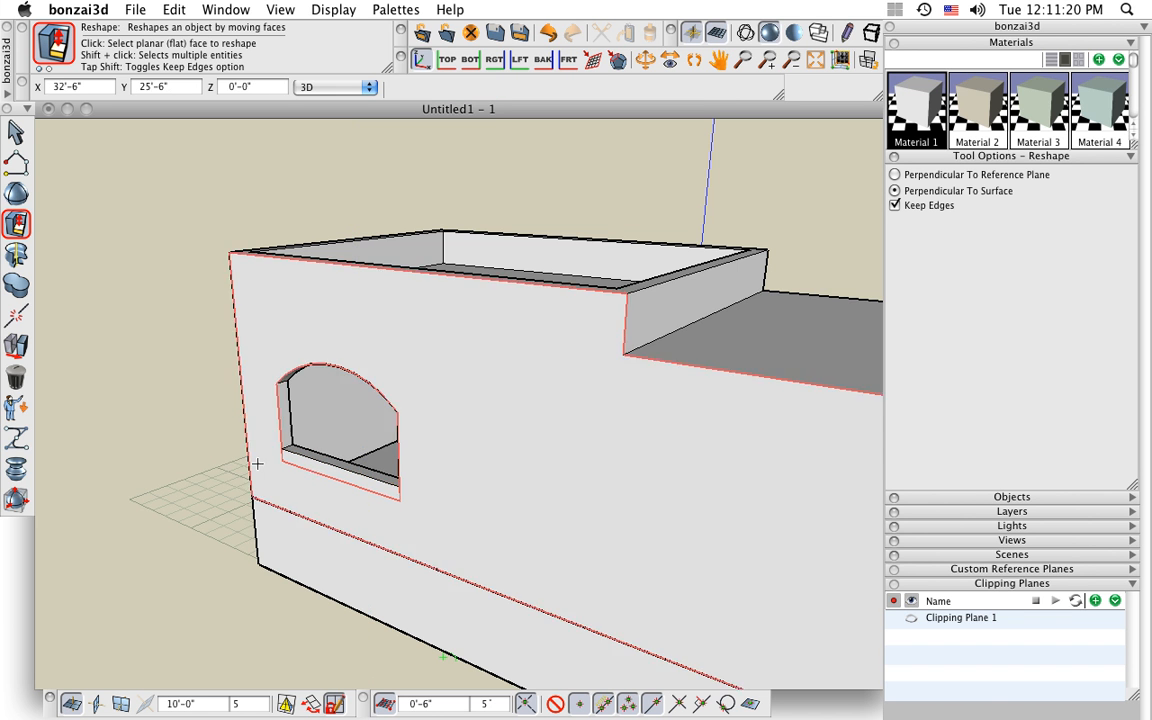
# Reshape the strip face below the opening outward 7'-0" into a balcony slab, with Keep Edges off.
pyautogui.click(339, 477)
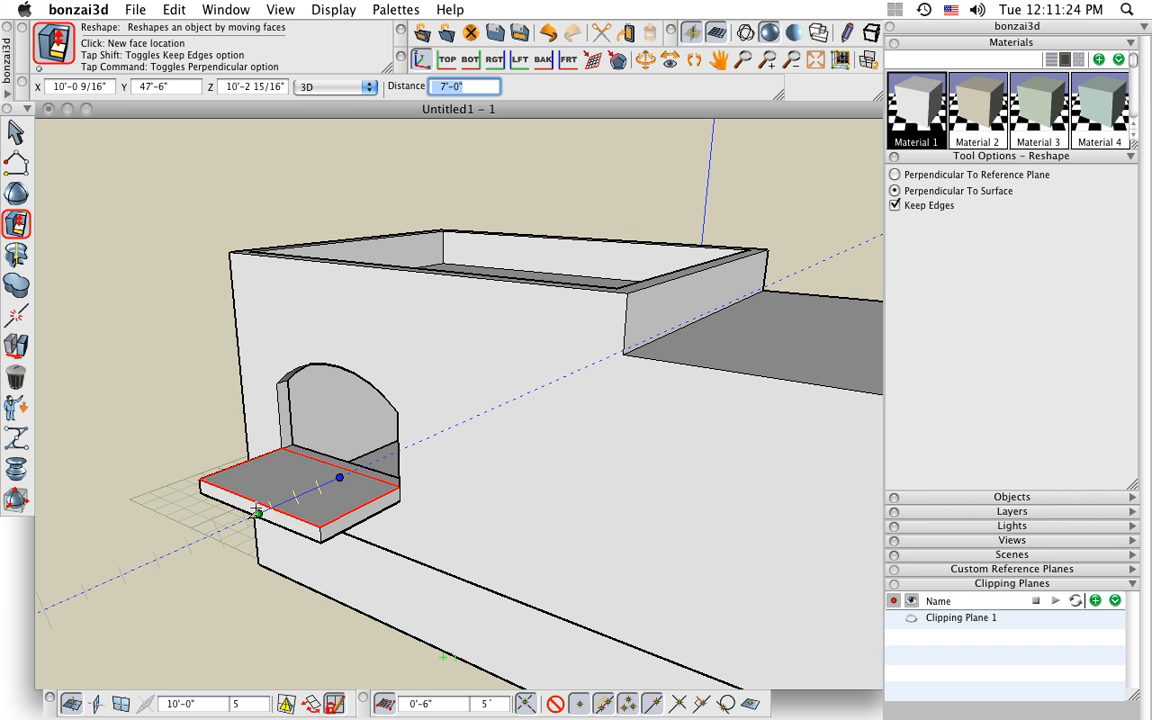
pyautogui.press('shift')
pyautogui.click(256, 511)
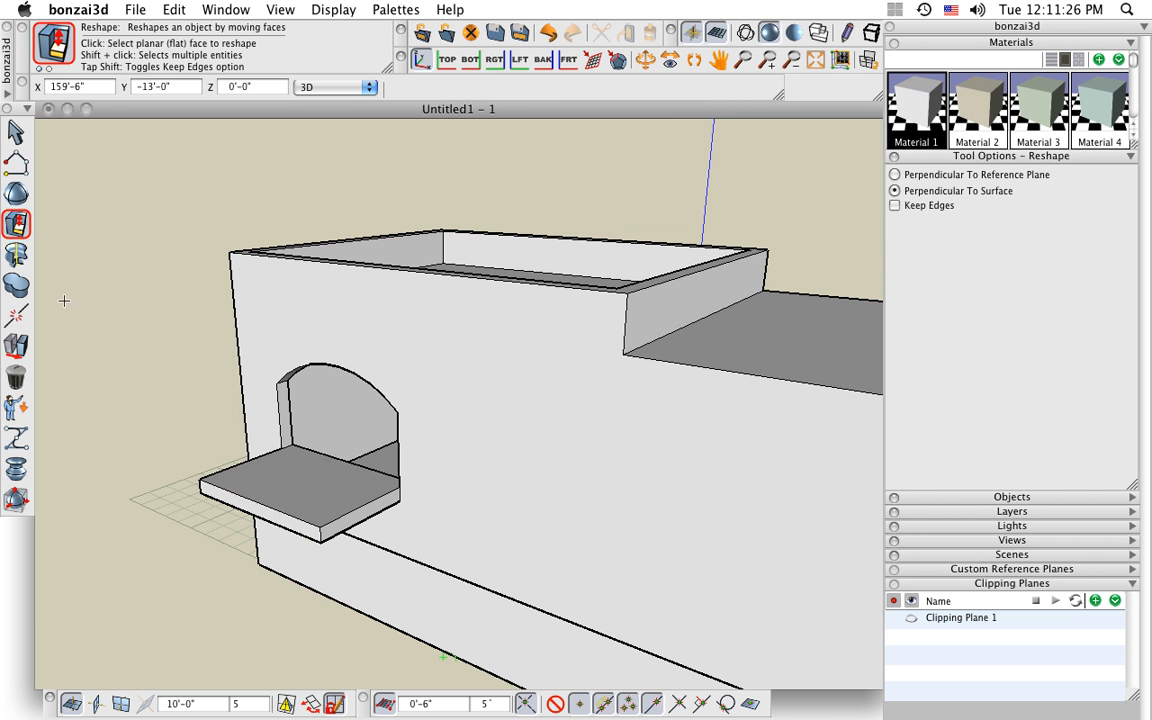
# Offset the outer edge of the balcony slab's top face 0'-6" inward, using Offset Segment with Extend To Boundary and Insert.
pyautogui.moveTo(18, 222)
pyautogui.click(169, 205)
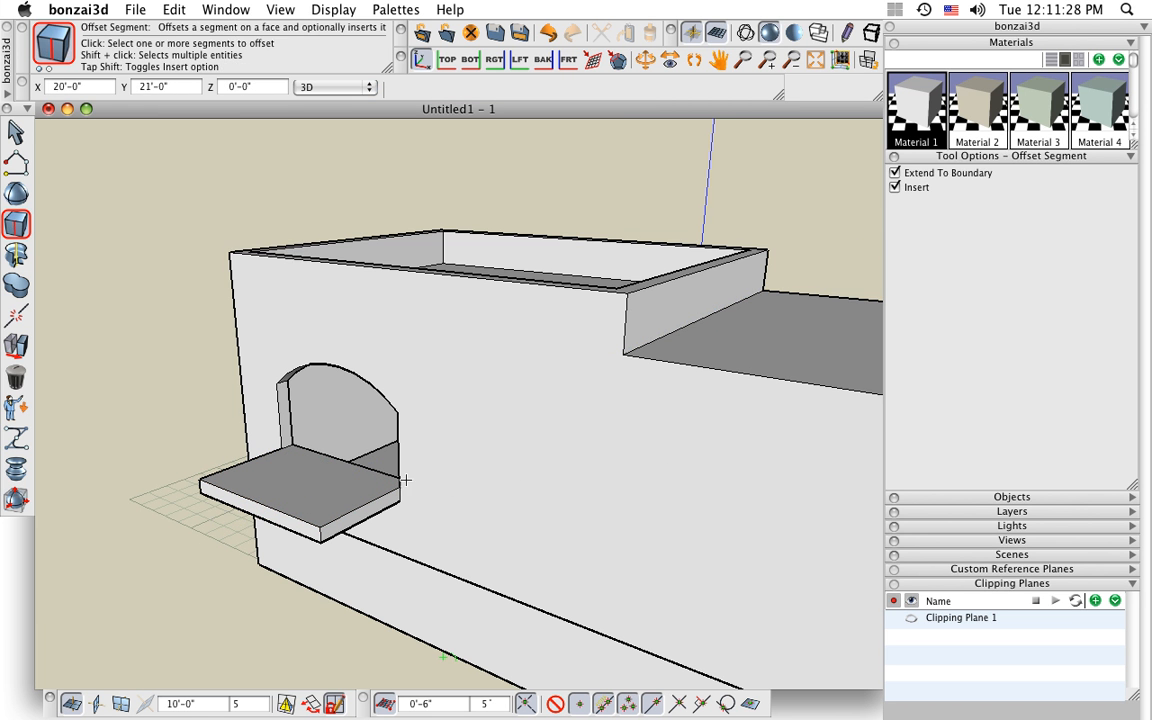
pyautogui.moveTo(400, 500); pyautogui.dragTo(313, 541, button='middle')
pyautogui.scroll(2, 276, 587)
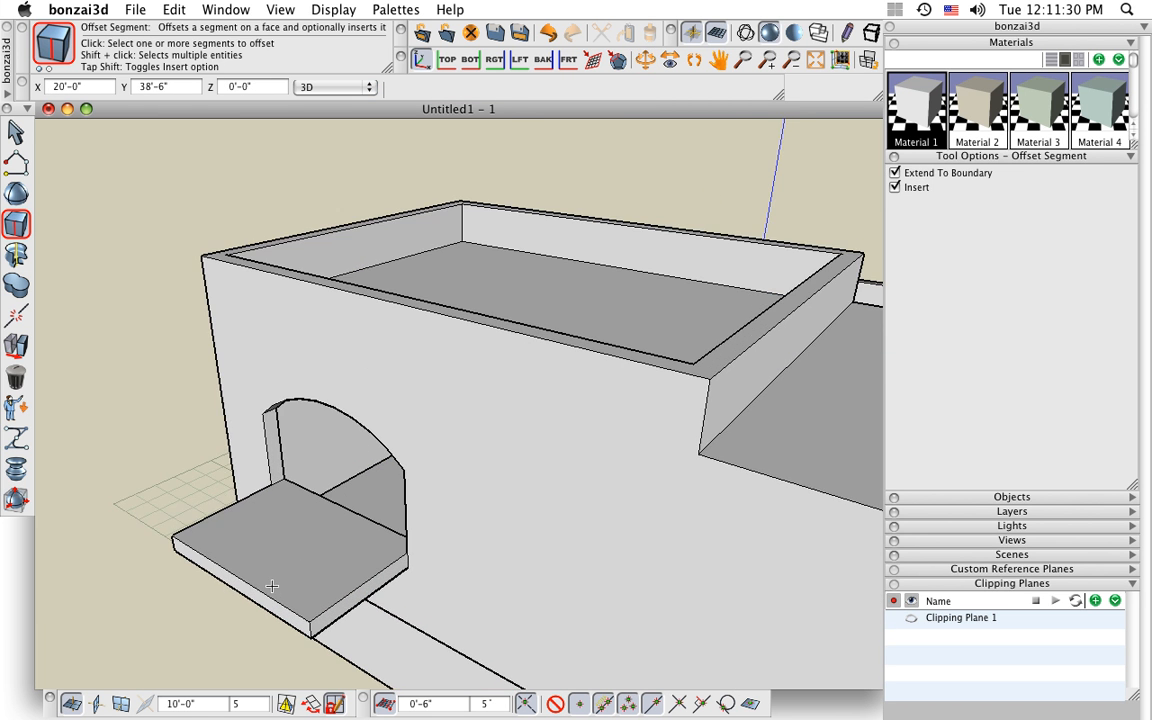
pyautogui.click(263, 587)
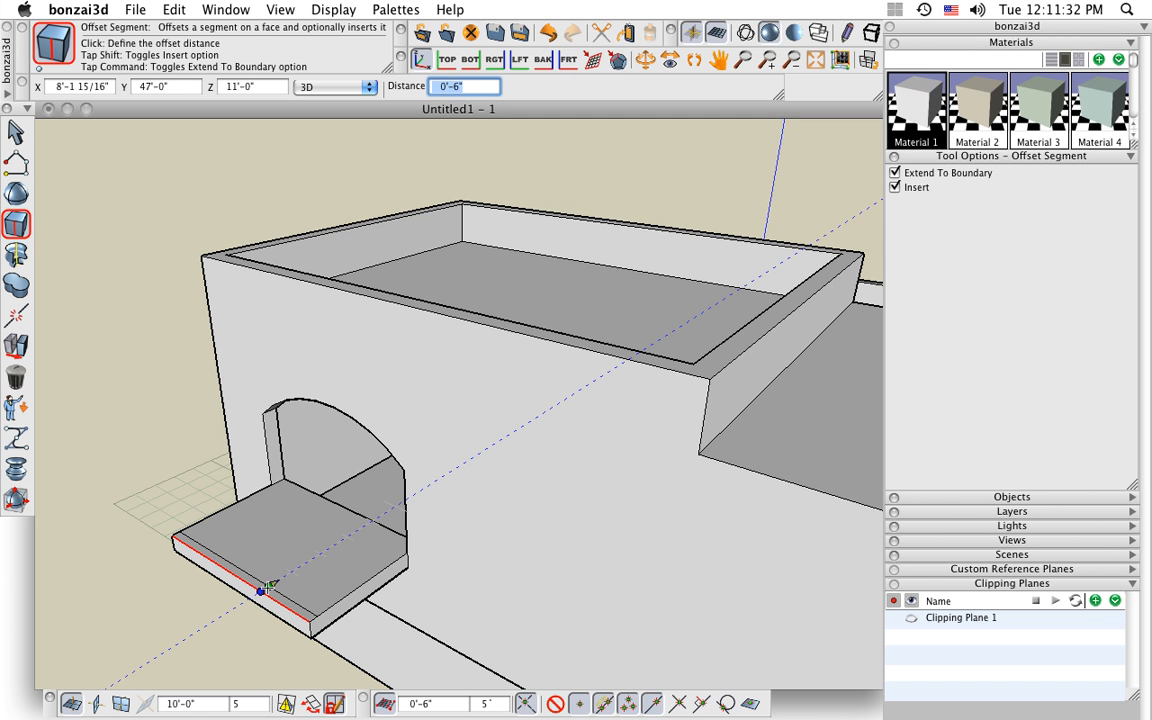
pyautogui.click(266, 580)
# Reshape the narrow strip along the balcony's outer edge upward a little over 2'-6" to form a parapet wall.
pyautogui.click(16, 224)
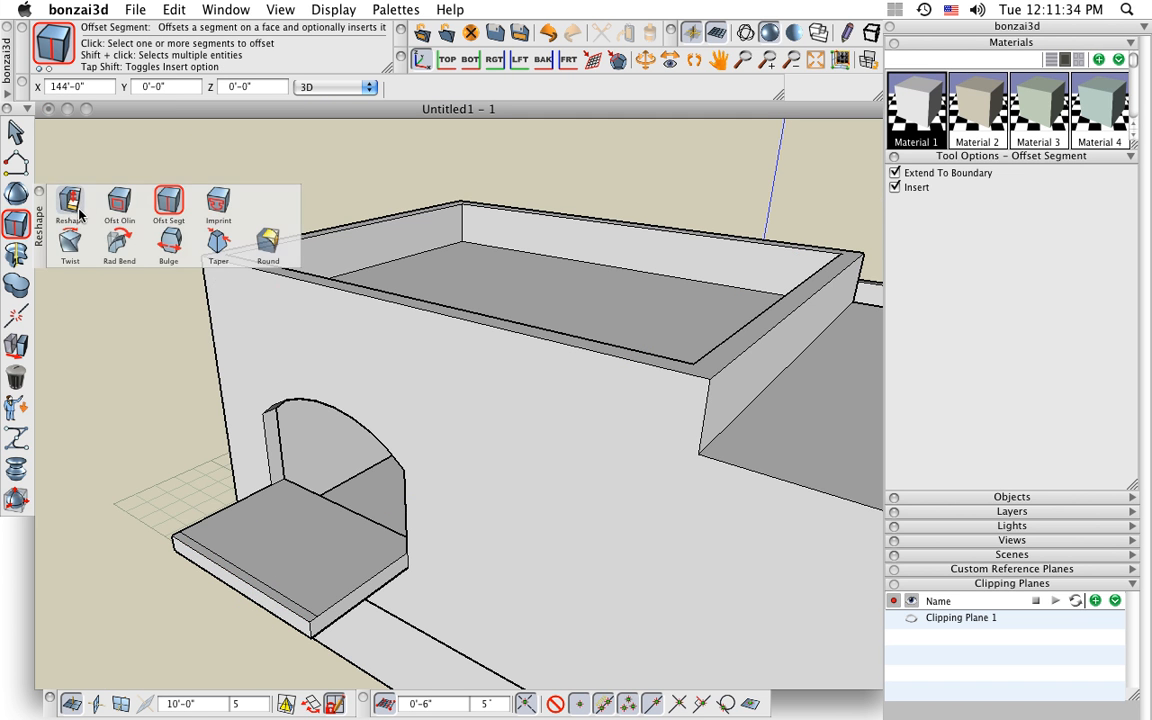
pyautogui.click(78, 210)
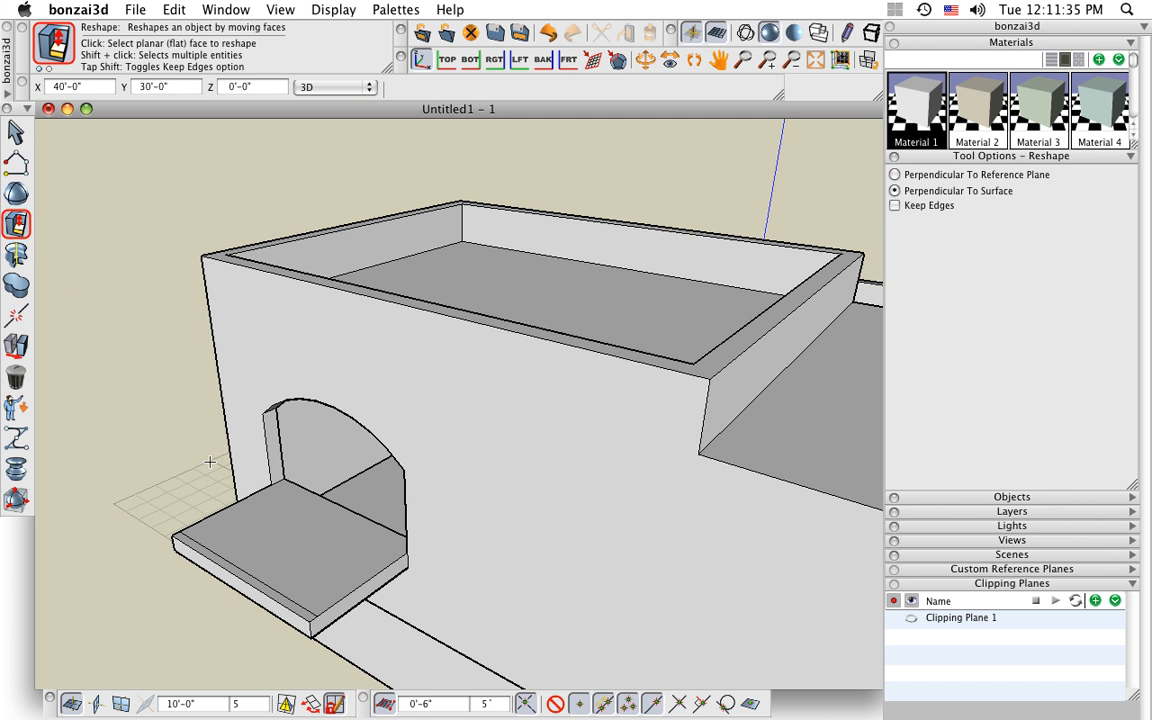
pyautogui.click(205, 555)
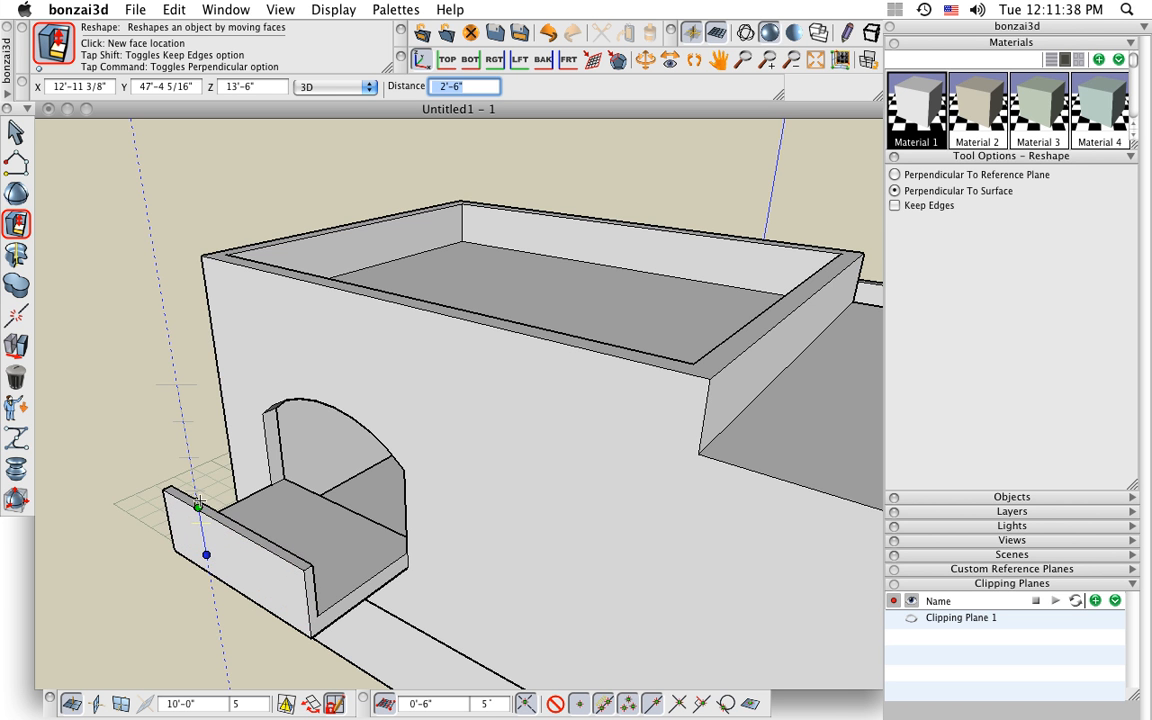
pyautogui.click(197, 498)
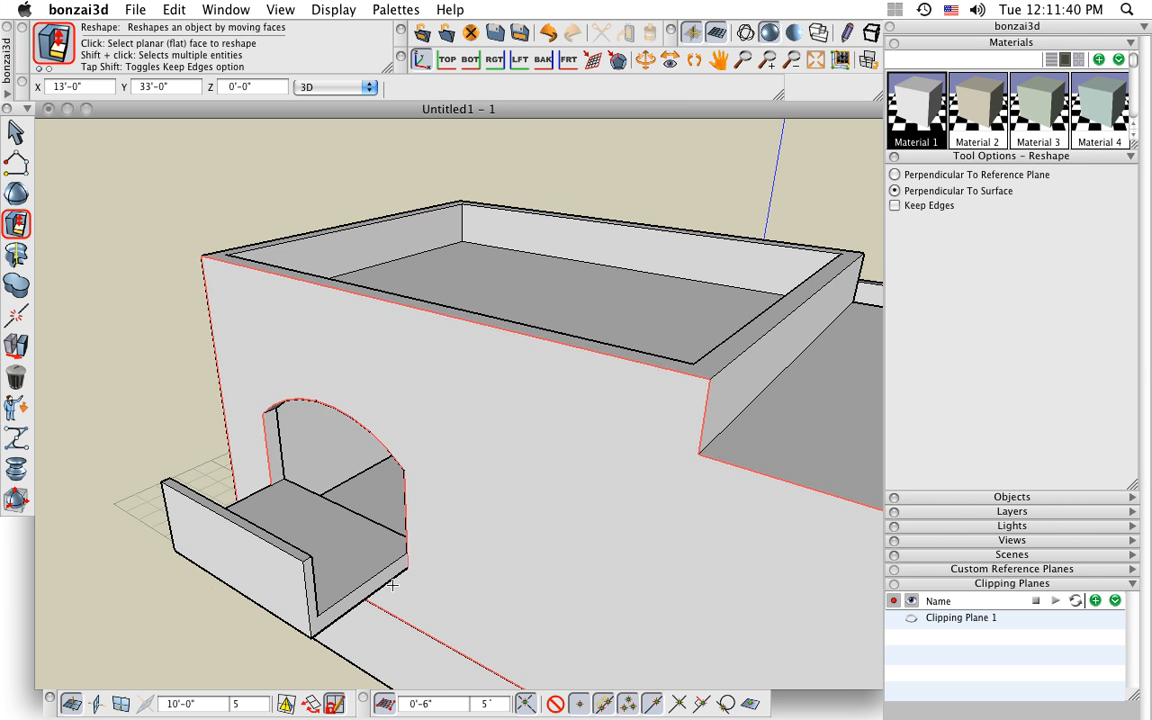
# Copy the balcony floor's side edge upward to the parapet top as 6 evenly divided rails, moving perpendicular to the reference plane.
pyautogui.moveTo(393, 583); pyautogui.dragTo(345, 554, button='middle')
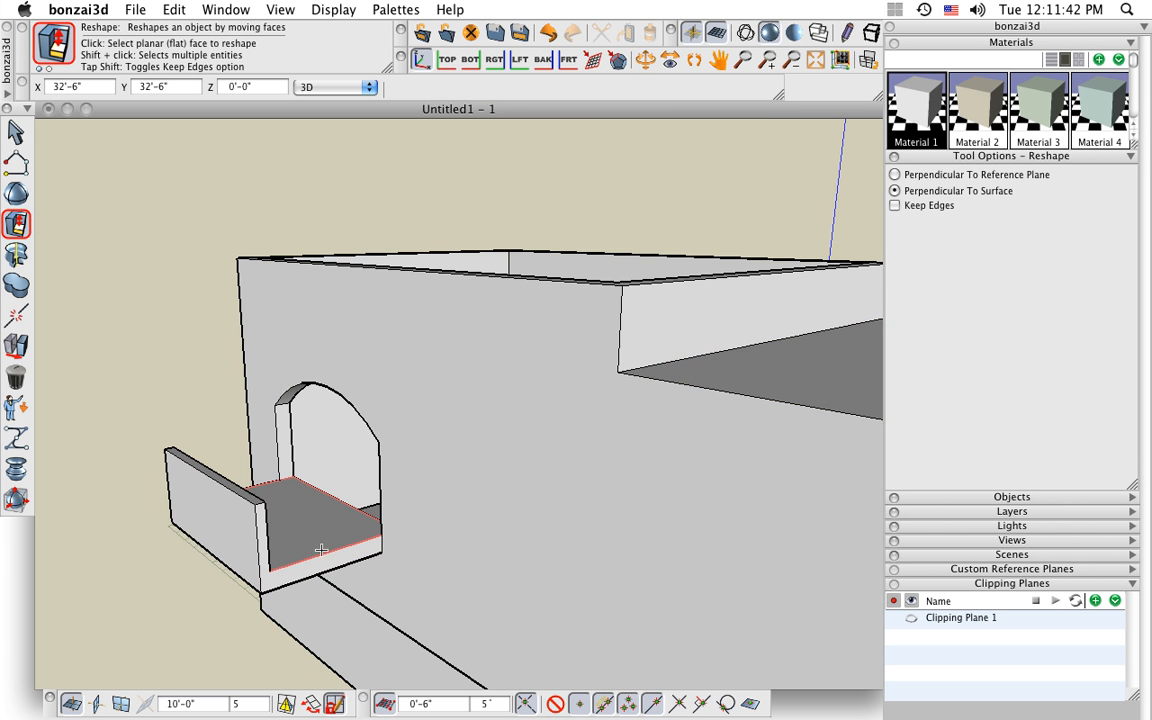
pyautogui.moveTo(17, 352)
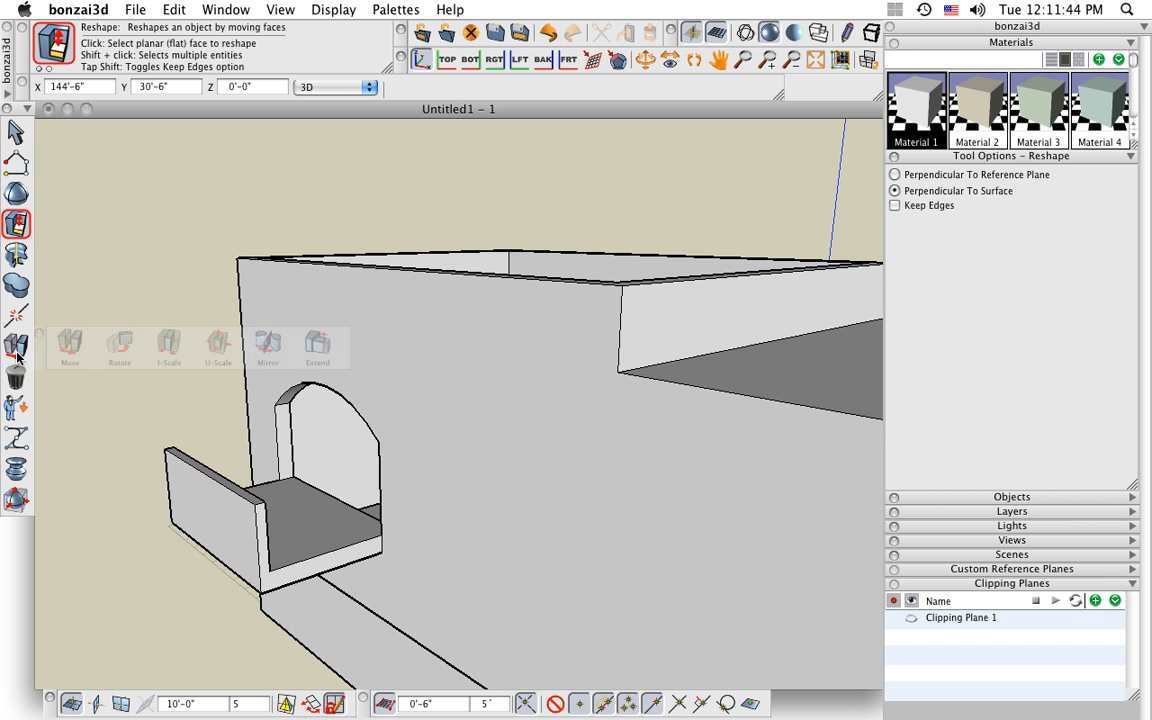
pyautogui.click(69, 345)
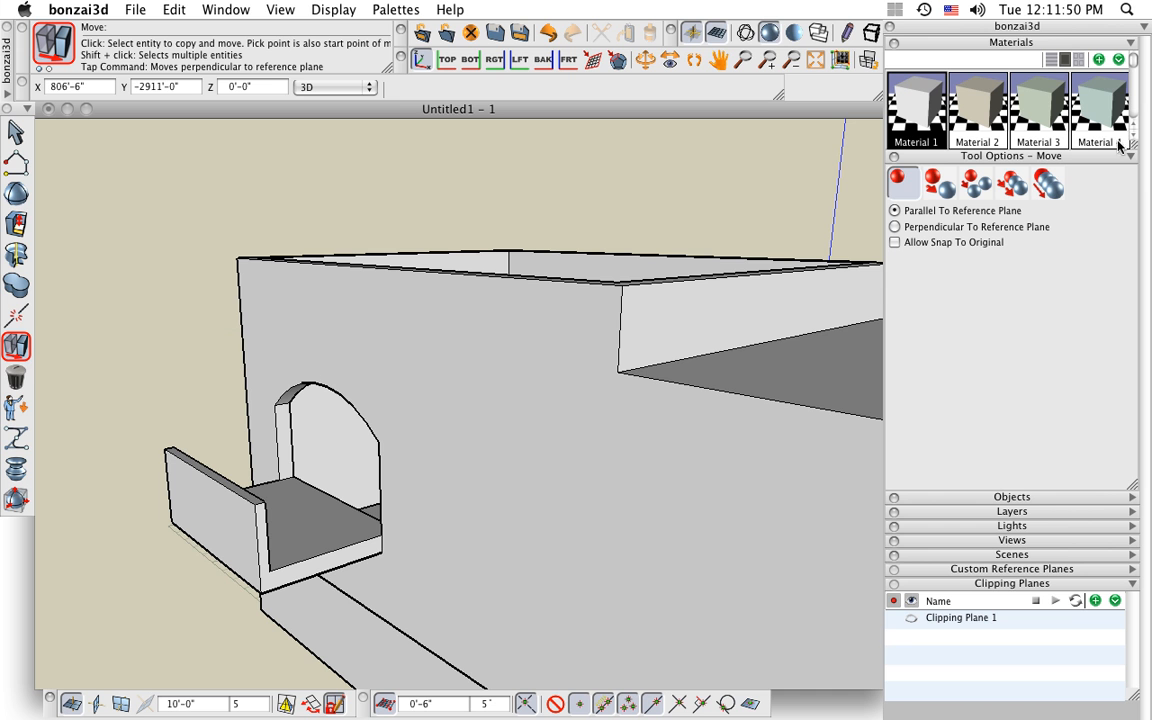
pyautogui.click(1047, 182)
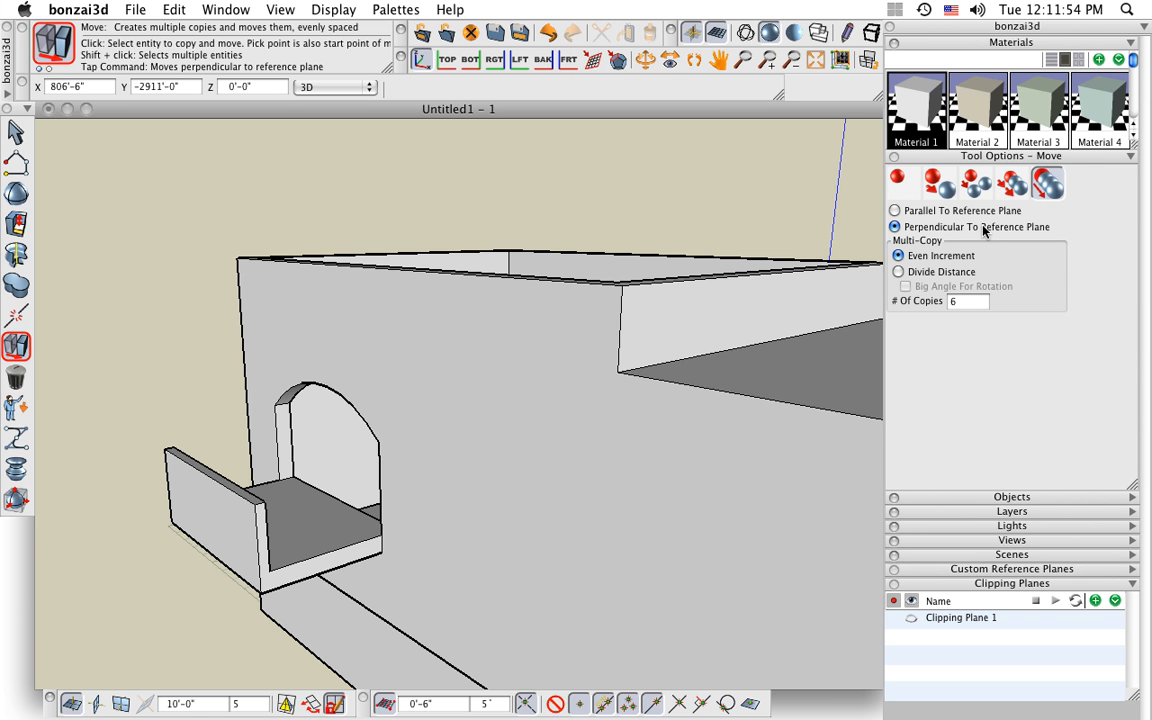
pyautogui.click(939, 275)
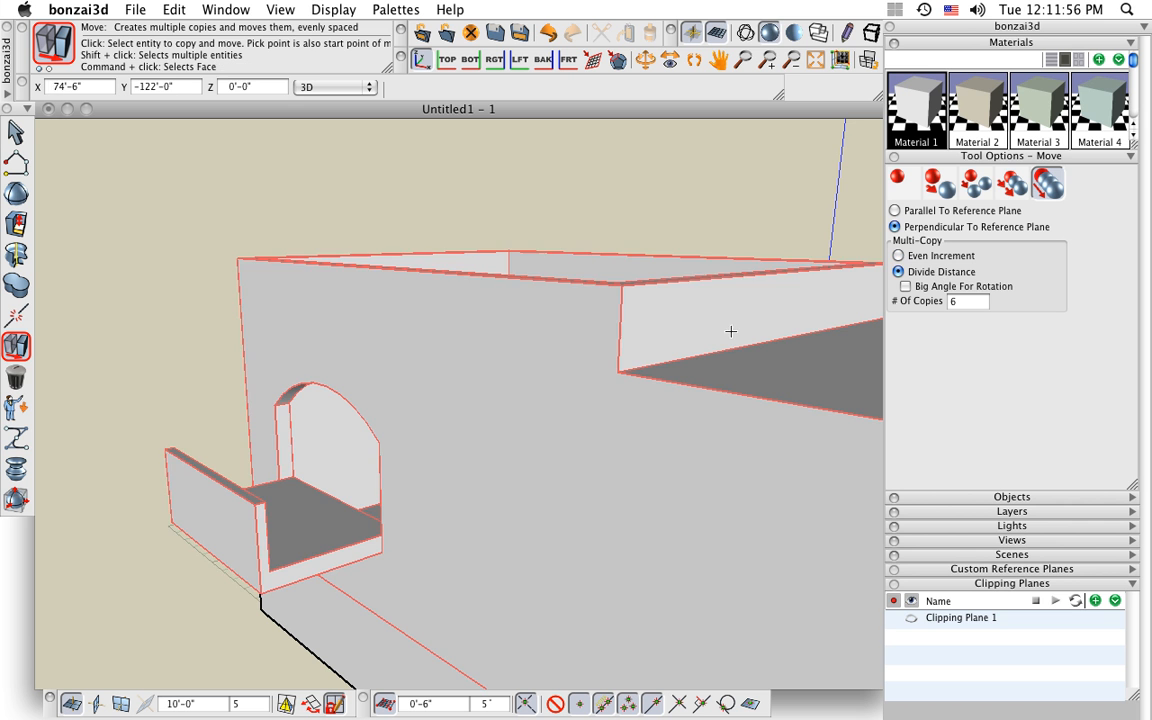
pyautogui.click(292, 564)
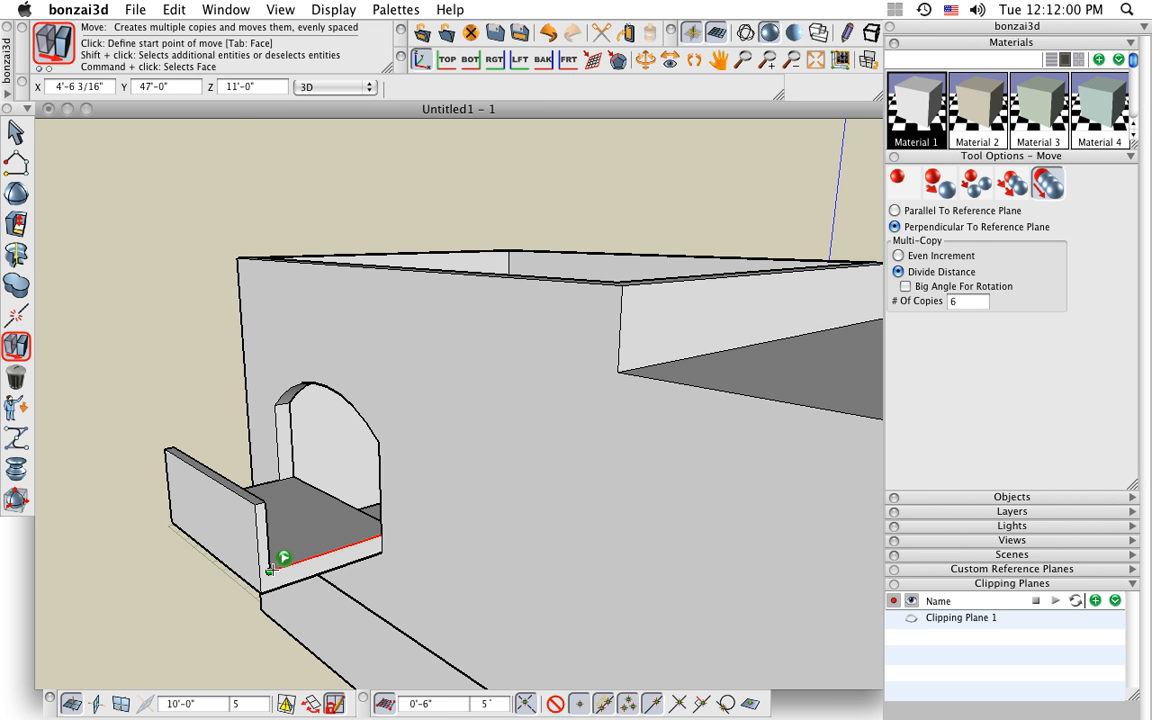
pyautogui.click(270, 565)
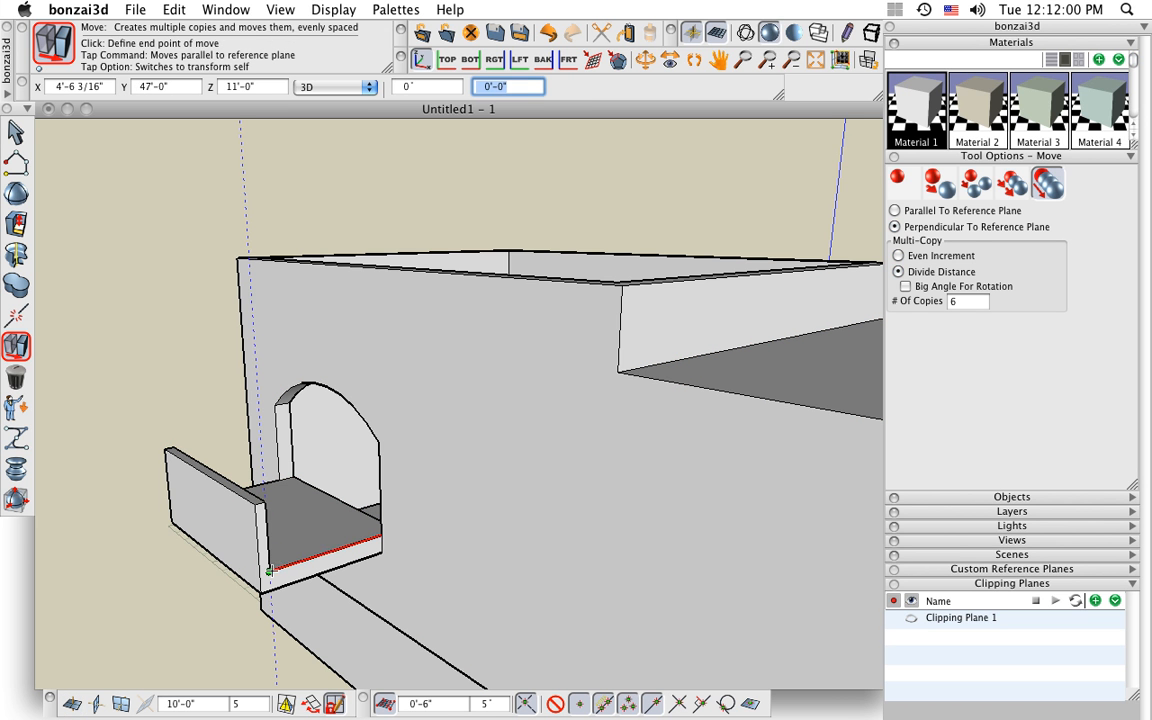
pyautogui.click(266, 503)
# Copy the balcony floor's opposite side edge upward to the parapet top as 6 evenly divided rails.
pyautogui.moveTo(137, 512); pyautogui.dragTo(573, 543, button='middle')
pyautogui.scroll(1, 707, 517)
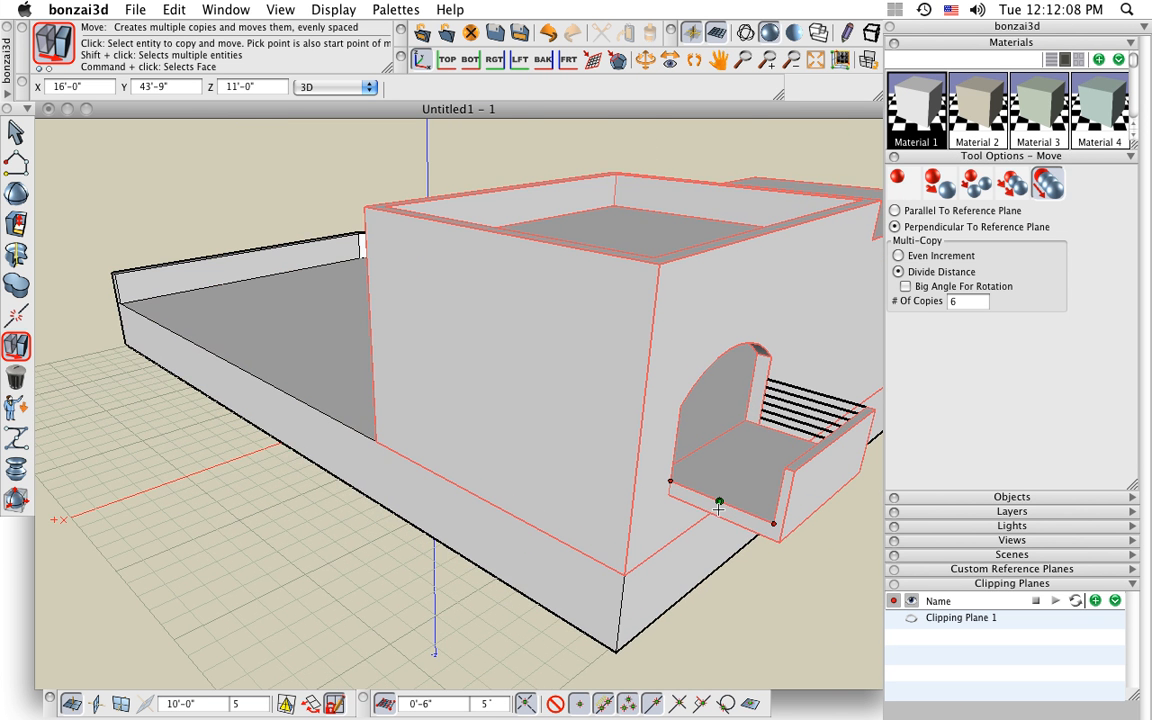
pyautogui.click(737, 509)
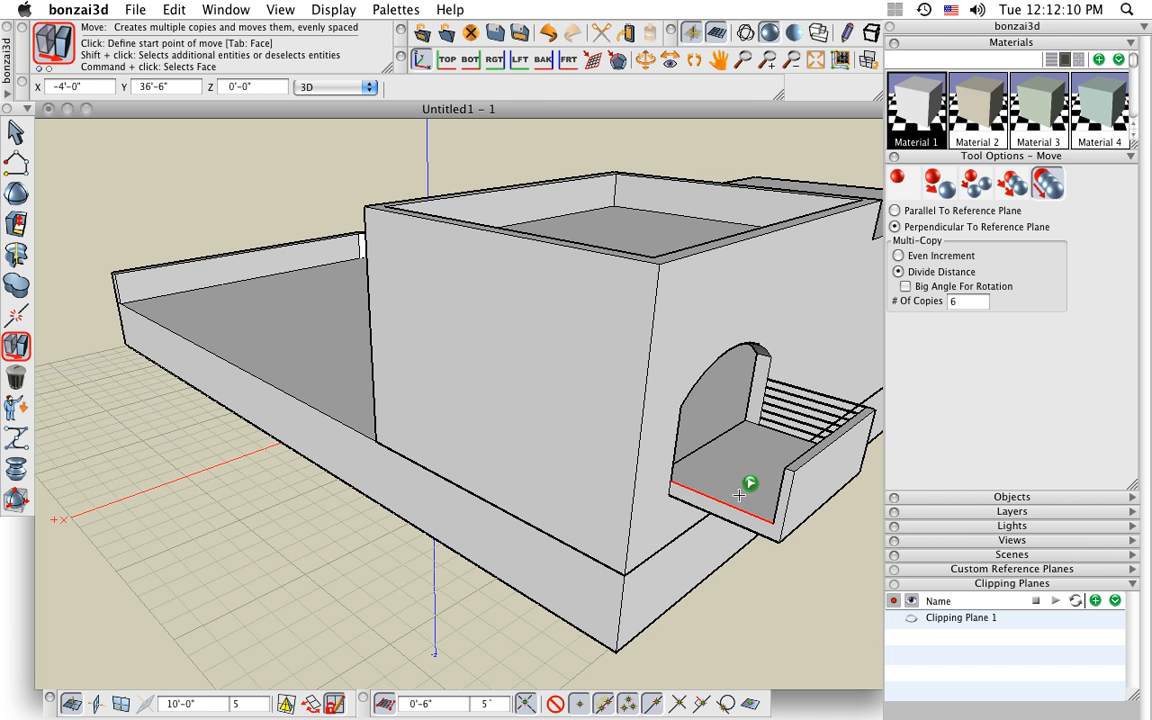
pyautogui.click(776, 520)
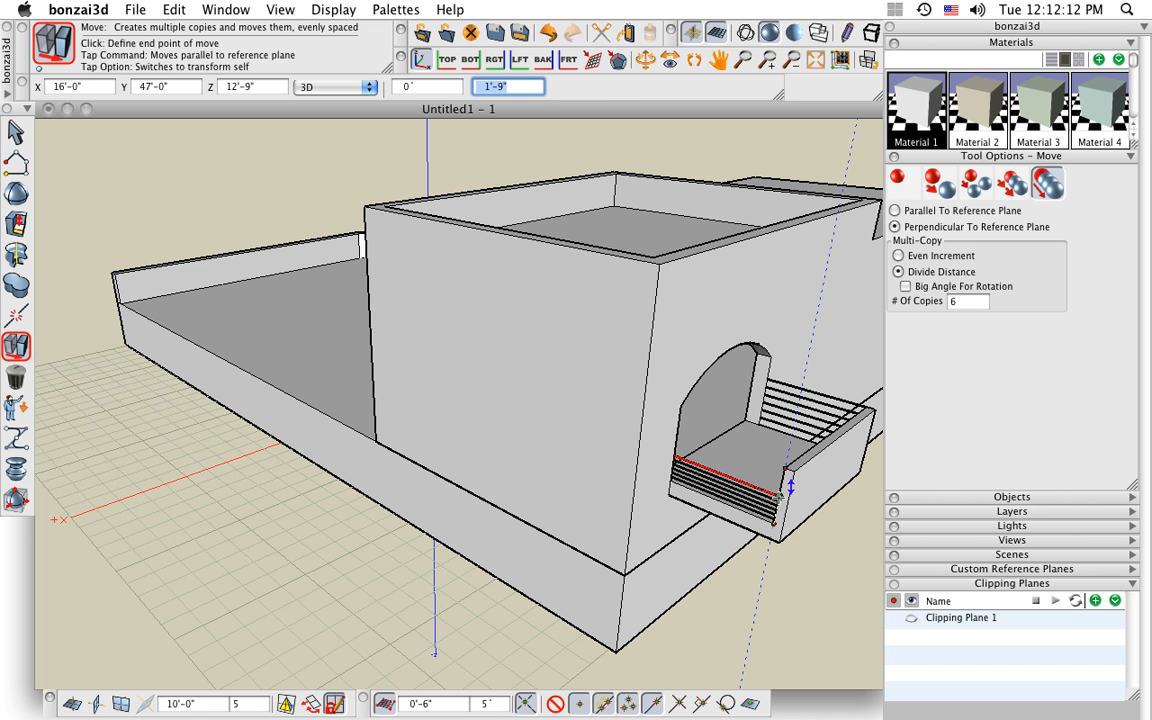
pyautogui.click(785, 470)
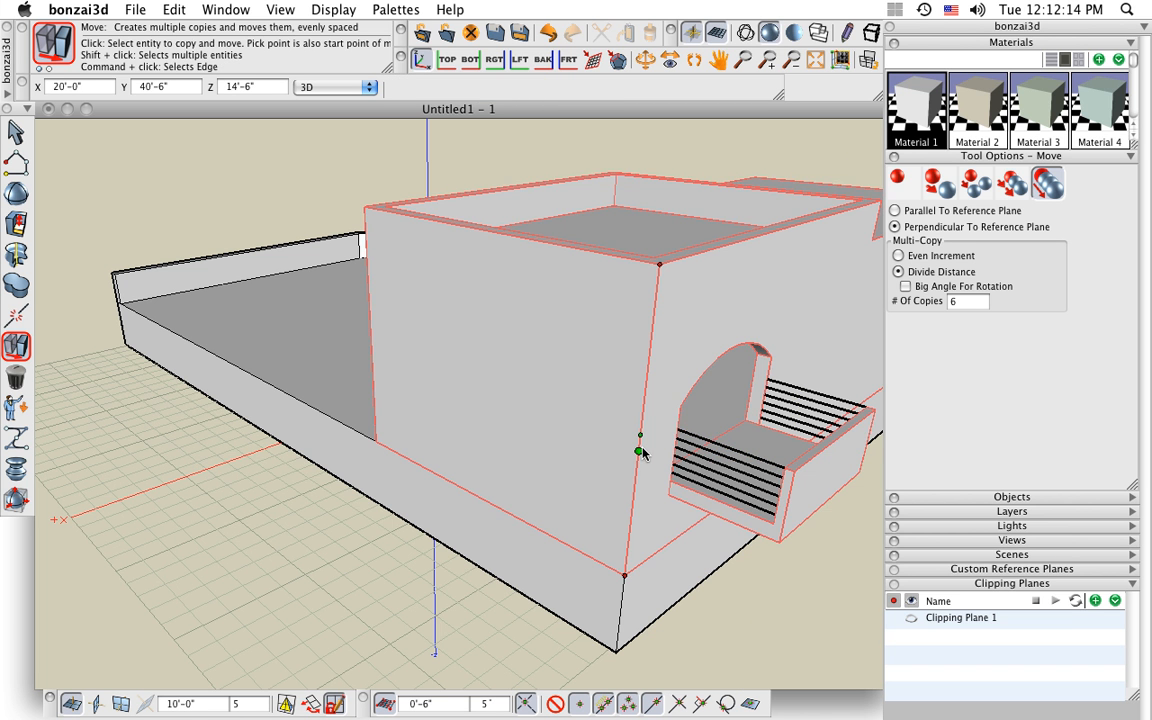
pyautogui.click(16, 131)
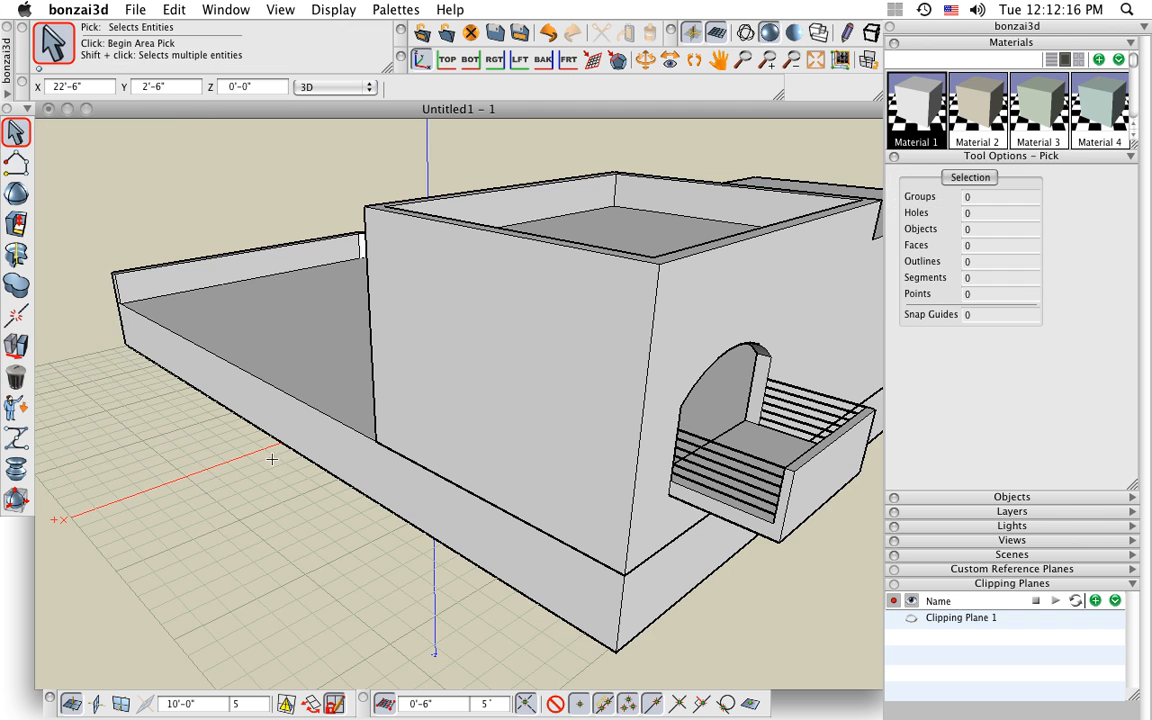
# Set up the Vector Line tool to draw a 3D wall on the slab, with Insert off.
pyautogui.scroll(-2, 268, 460)
pyautogui.moveTo(242, 477); pyautogui.dragTo(517, 466, button='middle')
pyautogui.keyDown('shift'); pyautogui.moveTo(398, 299); pyautogui.dragTo(407, 404, button='middle'); pyautogui.keyUp('shift')
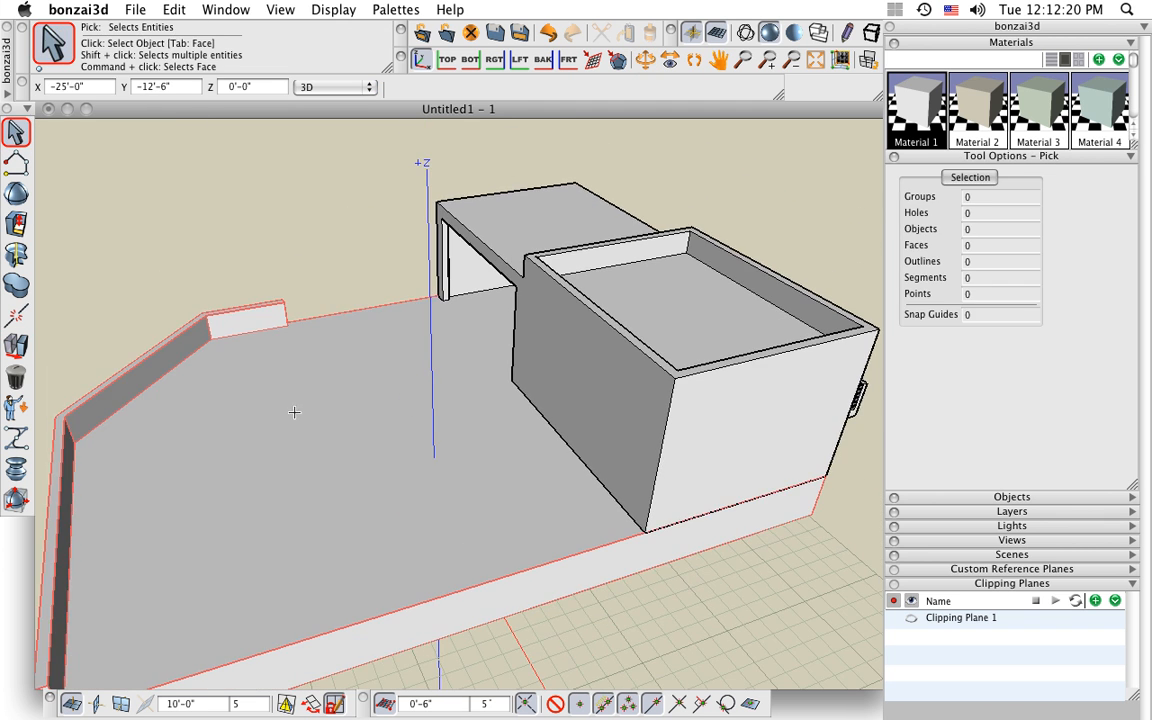
pyautogui.moveTo(293, 411)
pyautogui.mouseDown(button='middle')
pyautogui.moveTo(357, 409)
pyautogui.moveTo(332, 434)
pyautogui.mouseUp(button='middle')
pyautogui.moveTo(10, 178)
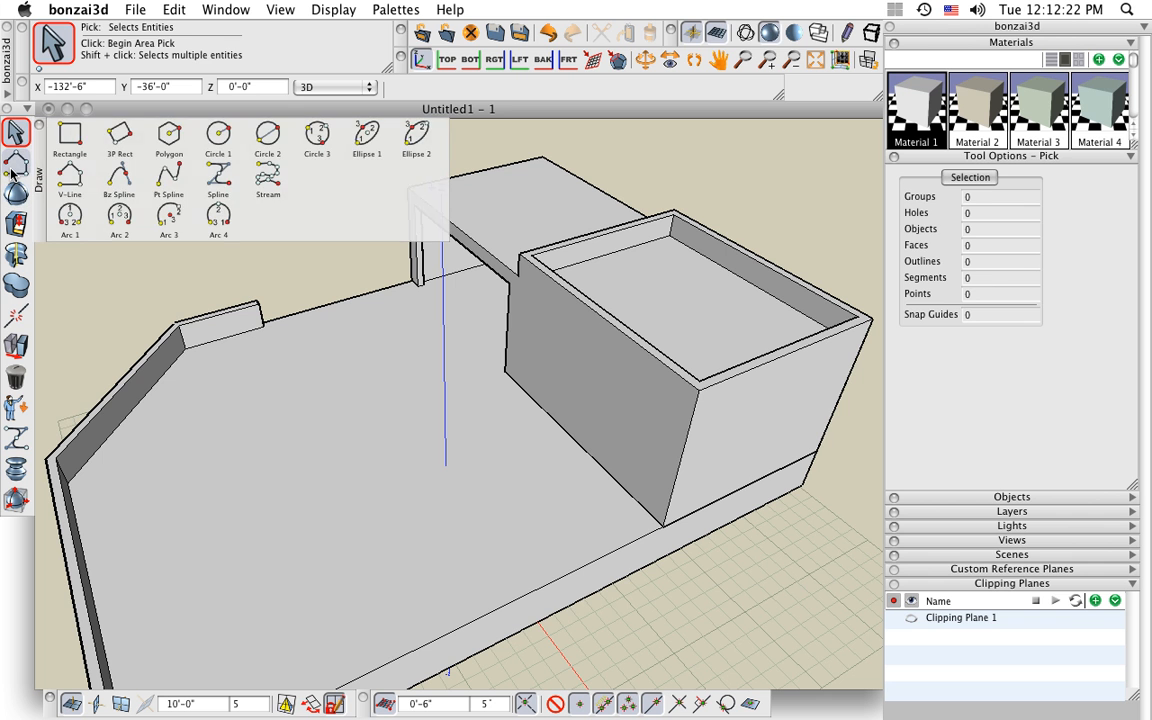
pyautogui.click(15, 166)
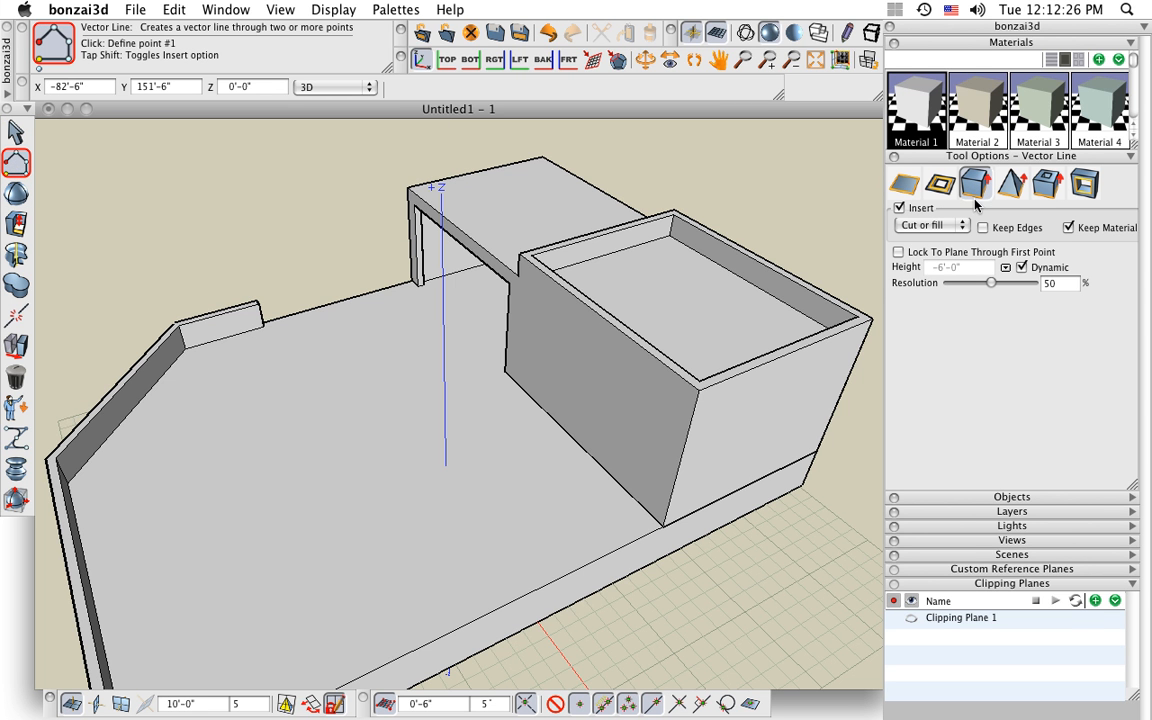
pyautogui.click(899, 209)
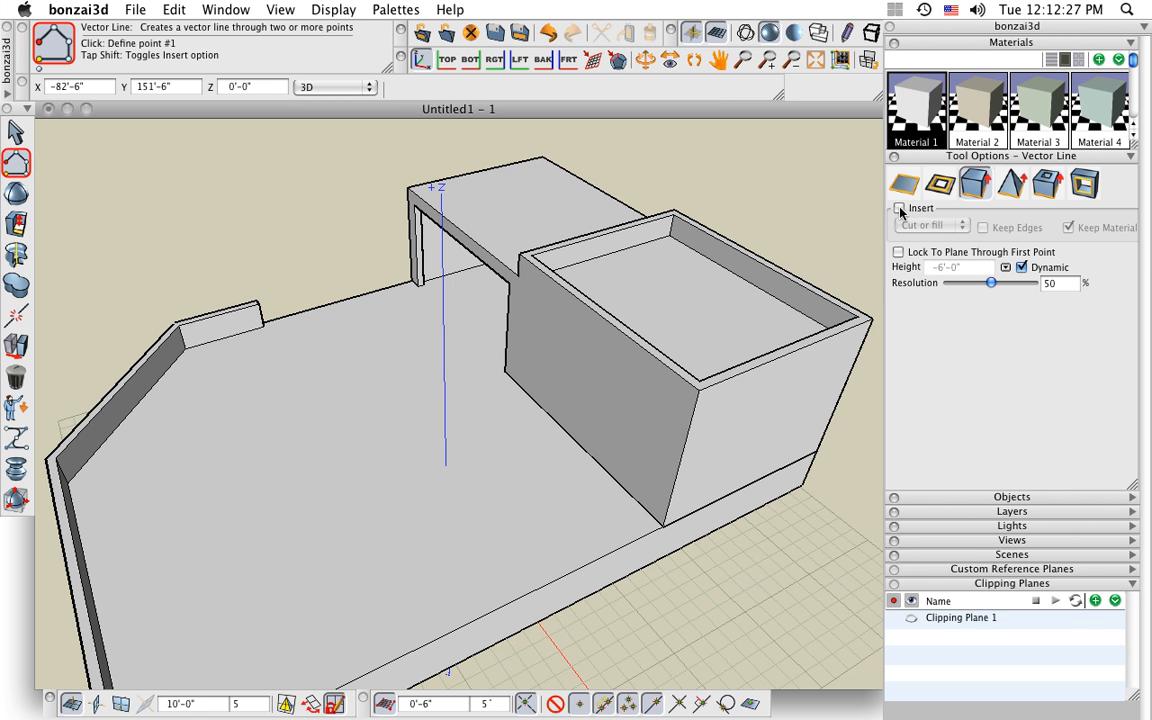
pyautogui.click(1048, 185)
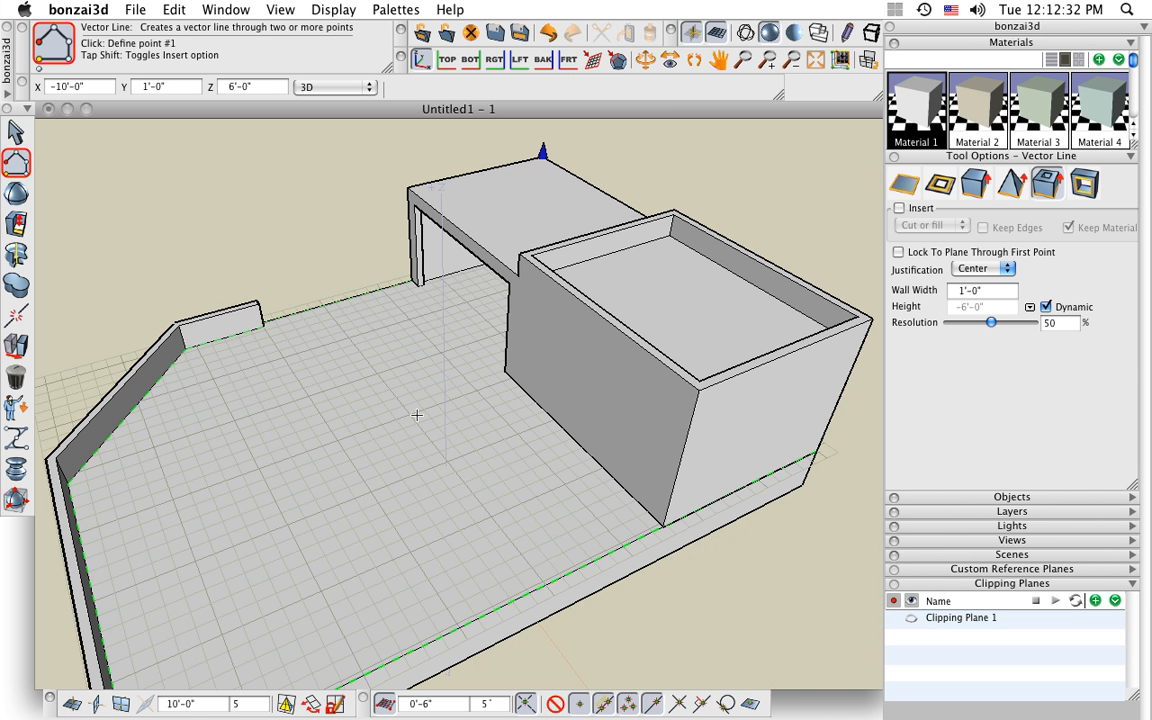
# Draw straight wall segments from the canopy's outer corner along the slab edge to the low wall's end, 8'-6" inward, and 8'-0" back toward the block.
pyautogui.scroll(5, 389, 369)
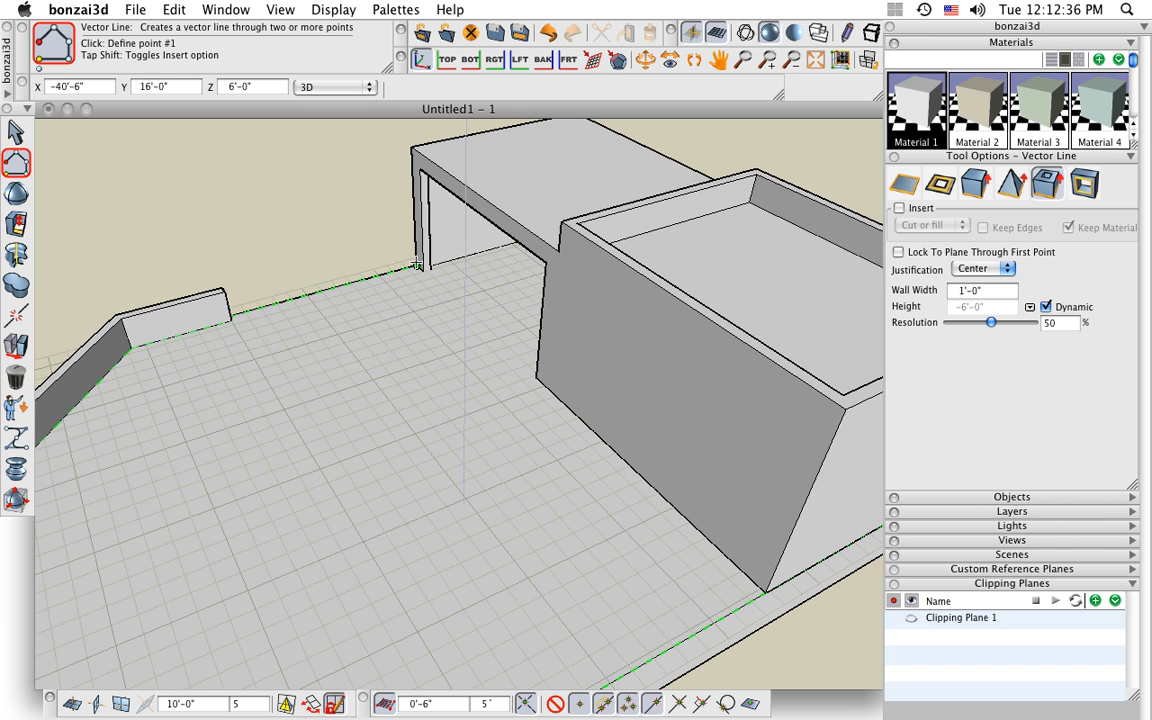
pyautogui.click(416, 263)
pyautogui.moveTo(360, 305)
pyautogui.mouseDown(button='middle')
pyautogui.moveTo(217, 400)
pyautogui.moveTo(303, 327)
pyautogui.mouseUp(button='middle')
pyautogui.click(298, 228)
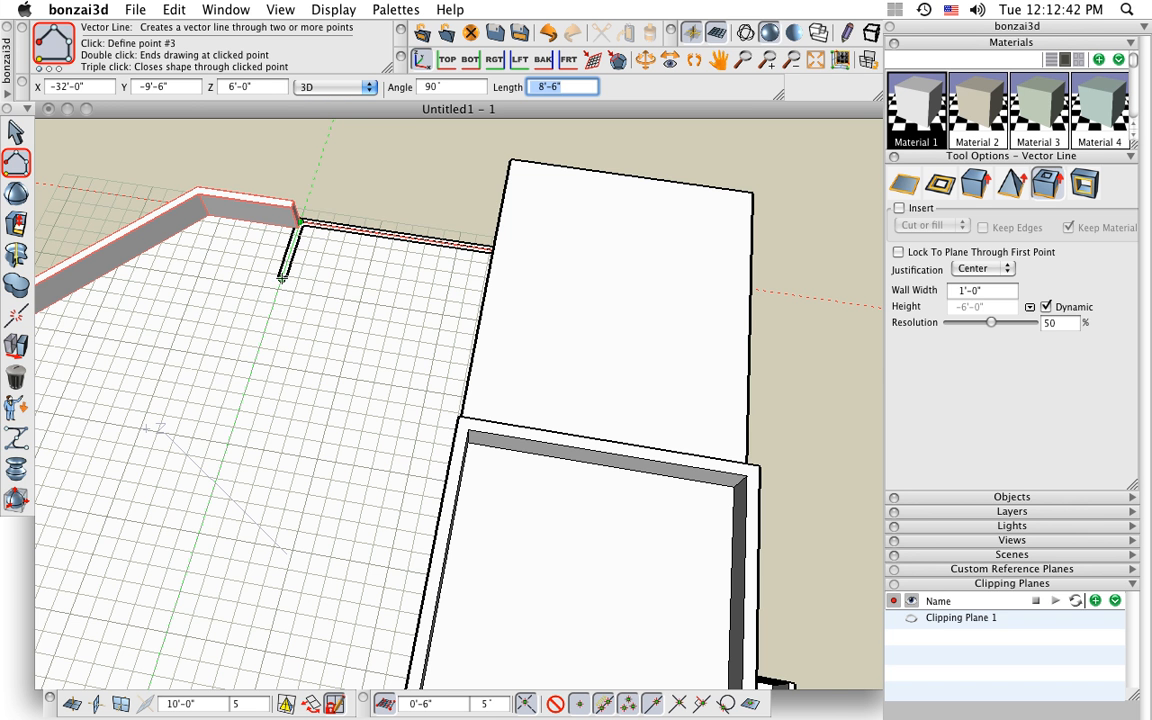
pyautogui.click(281, 278)
pyautogui.moveTo(305, 255); pyautogui.dragTo(296, 362, button='middle')
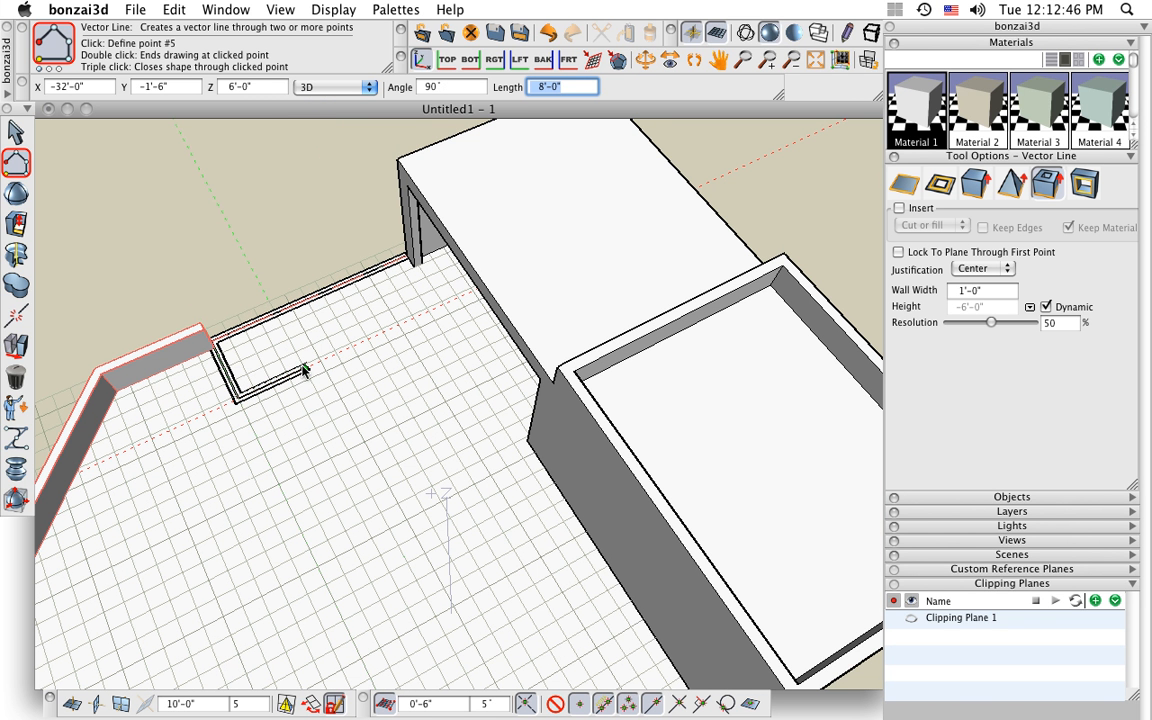
# Continue the wall with an S-shaped Spline, placing control points 7'-6" inward, partway toward the block, and 11'-0" farther inward.
pyautogui.moveTo(18, 160)
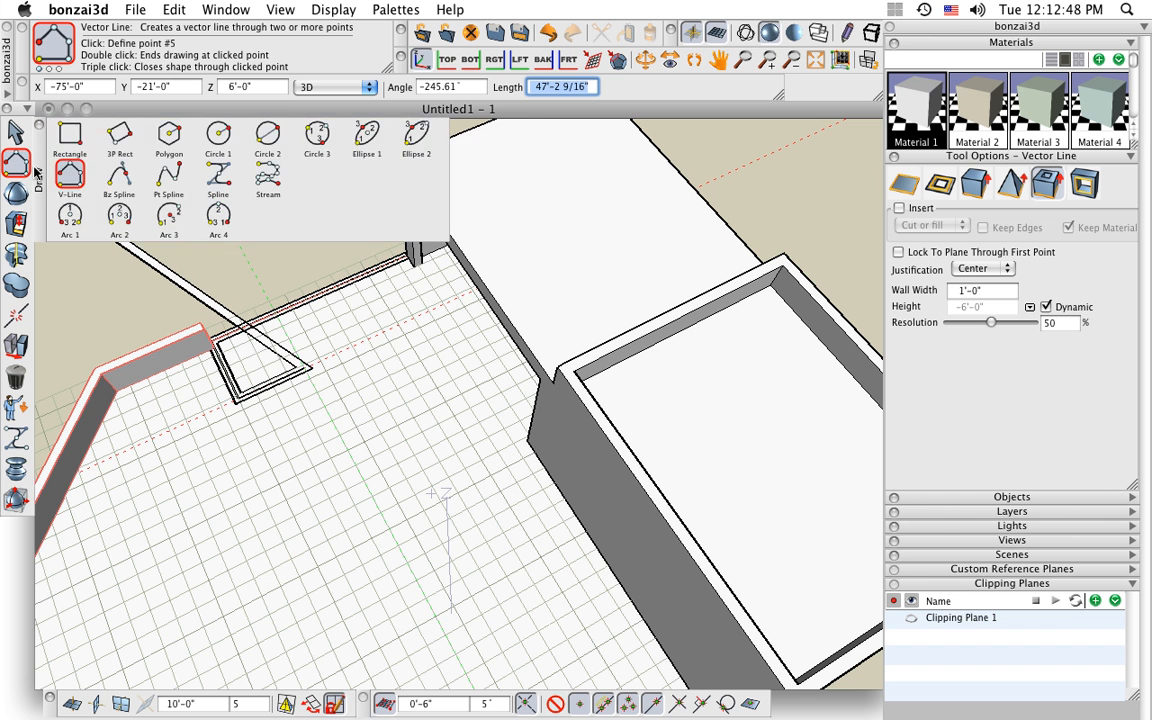
pyautogui.moveTo(36, 173); pyautogui.dragTo(114, 158)
pyautogui.click(296, 160)
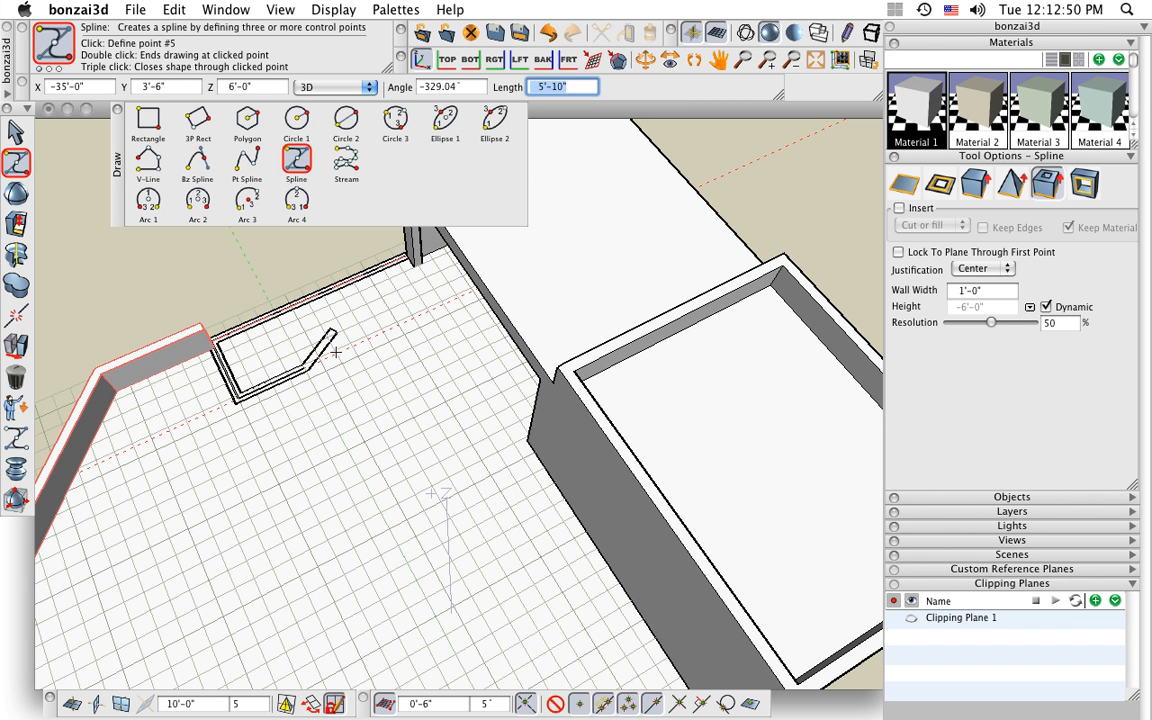
pyautogui.click(334, 423)
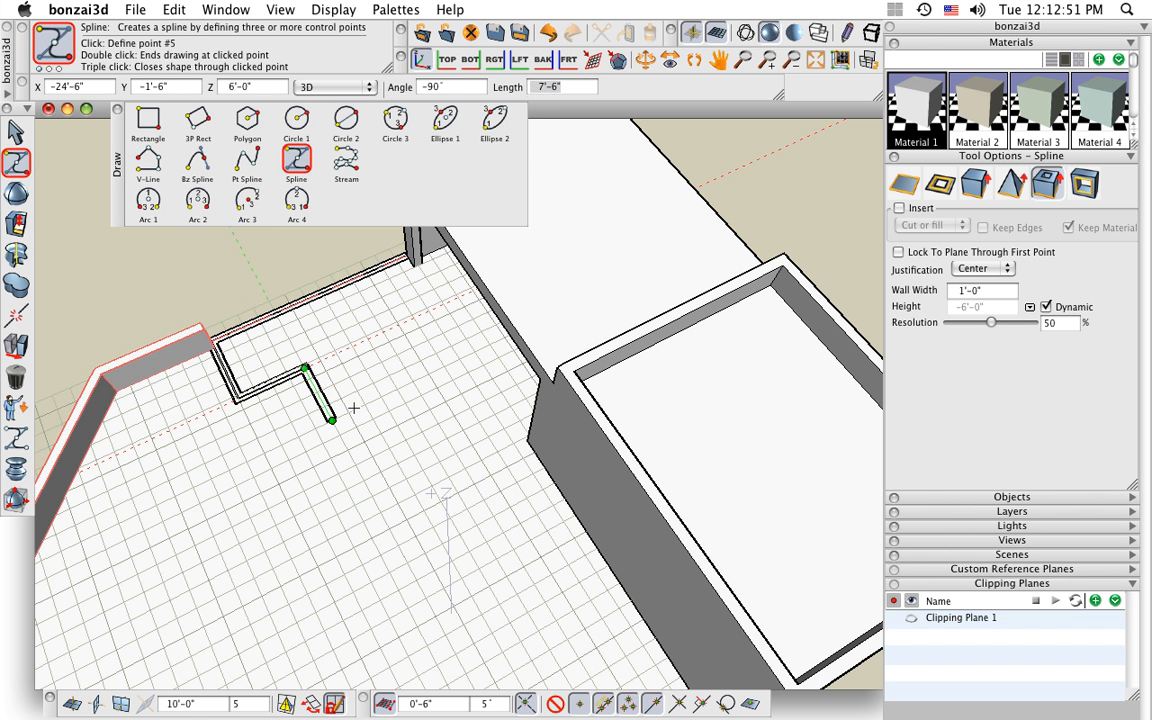
pyautogui.click(407, 398)
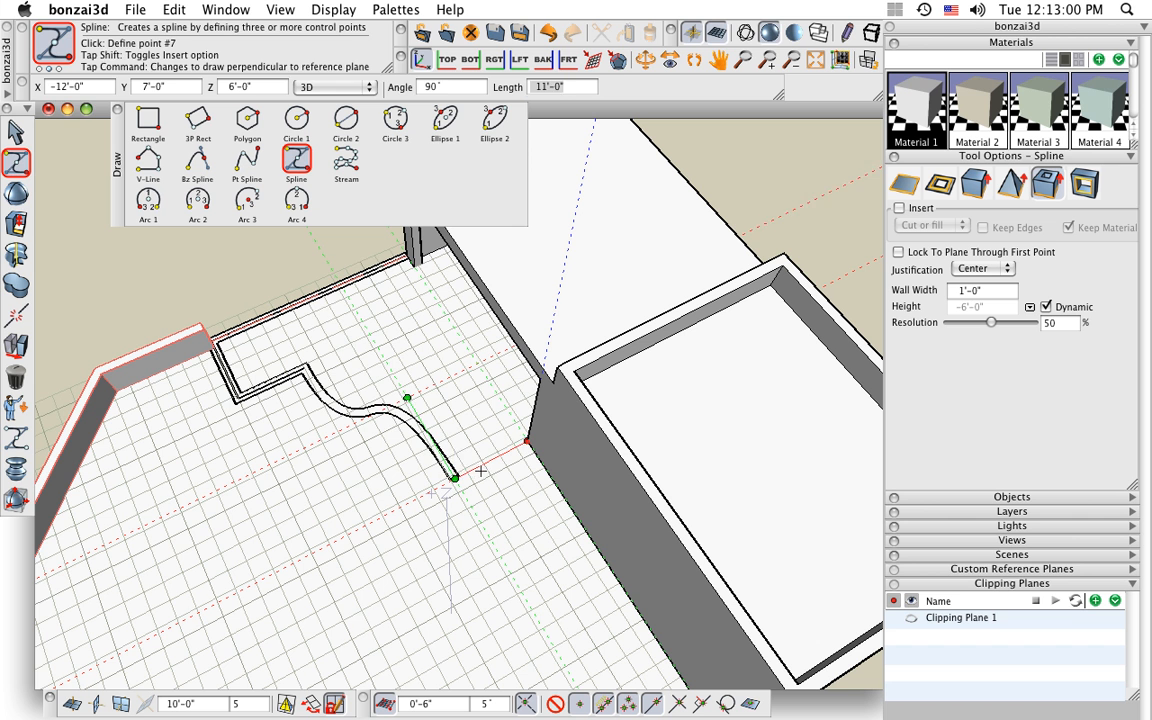
pyautogui.click(480, 470)
# Finish the wall with a straight 9'-0" Vector Line segment to the block's corner and raise it to 14'-0" high.
pyautogui.click(148, 158)
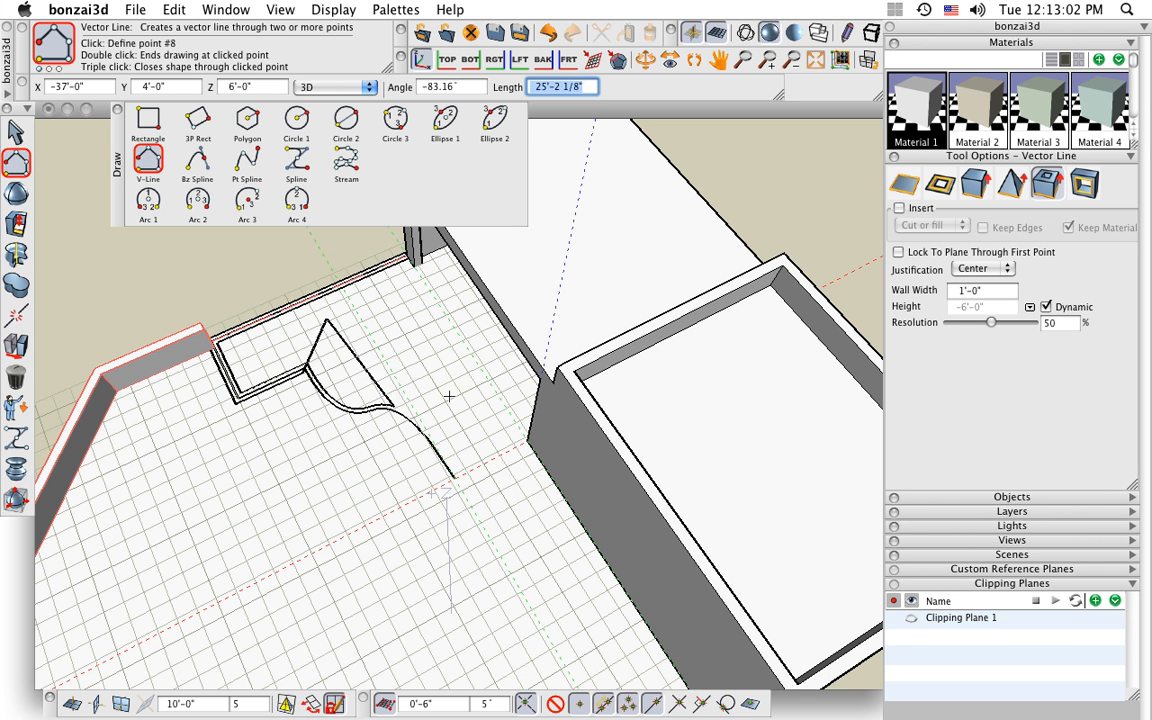
pyautogui.click(527, 442)
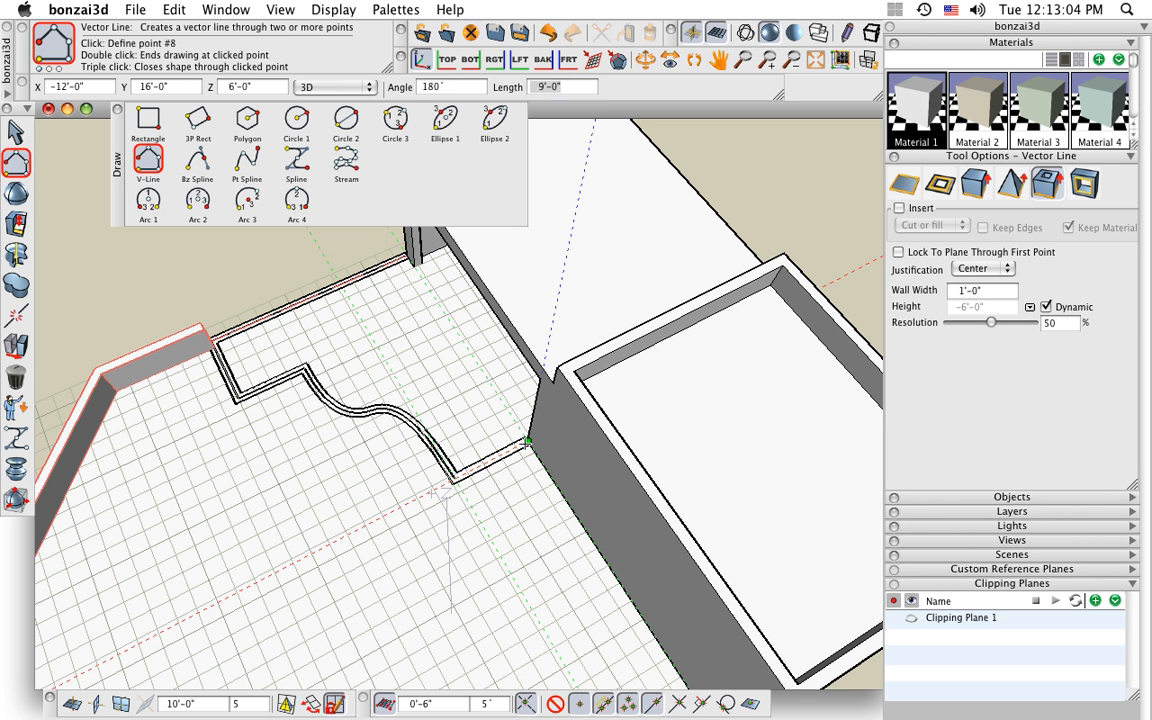
pyautogui.doubleClick(524, 432)
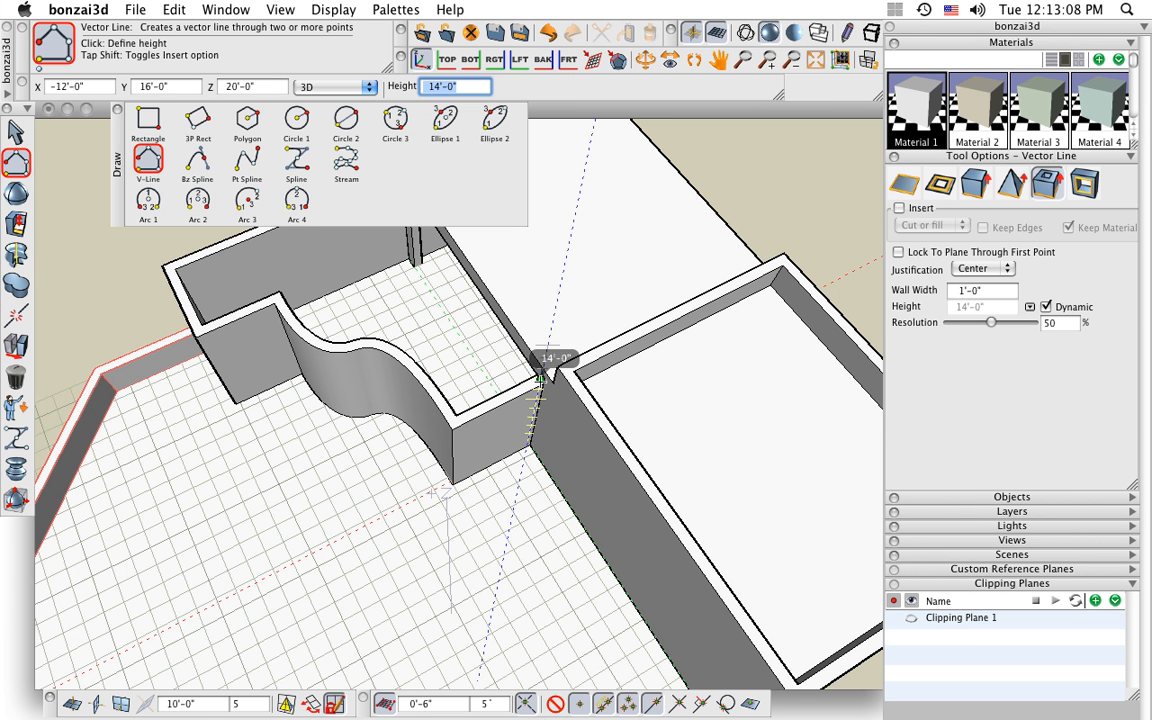
pyautogui.click(540, 360)
pyautogui.click(116, 110)
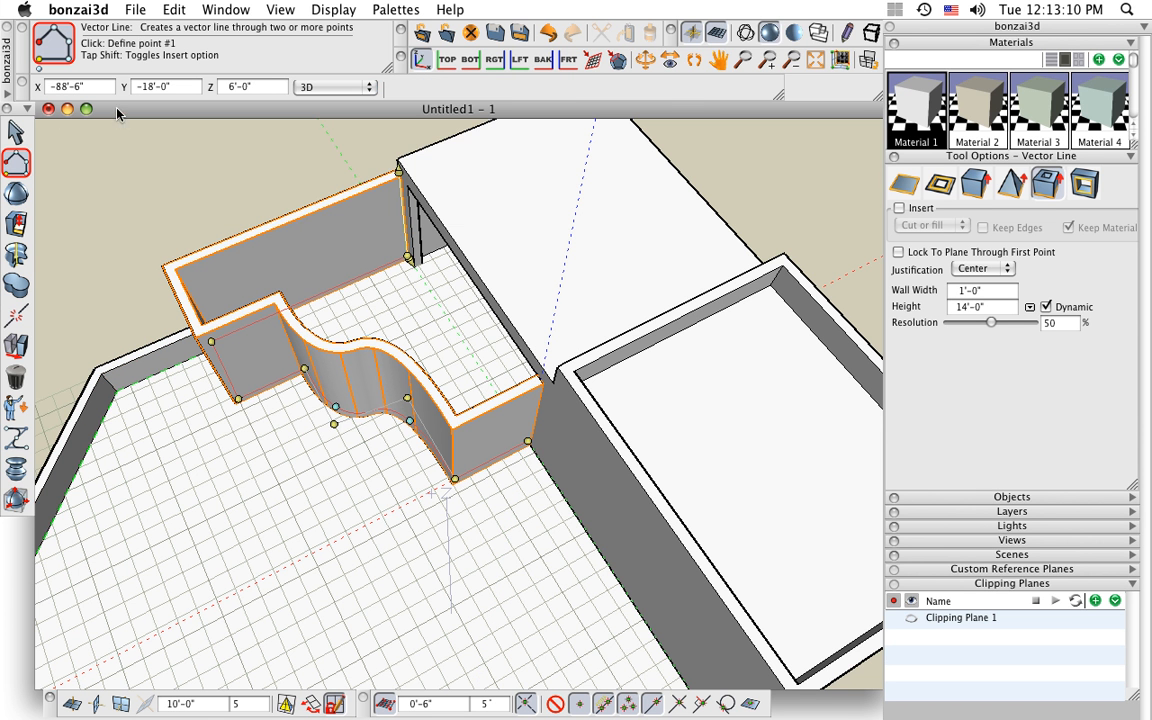
# Inspect the new wall in the top view, try Left justification, and set its justification to Right.
pyautogui.scroll(-2, 358, 410)
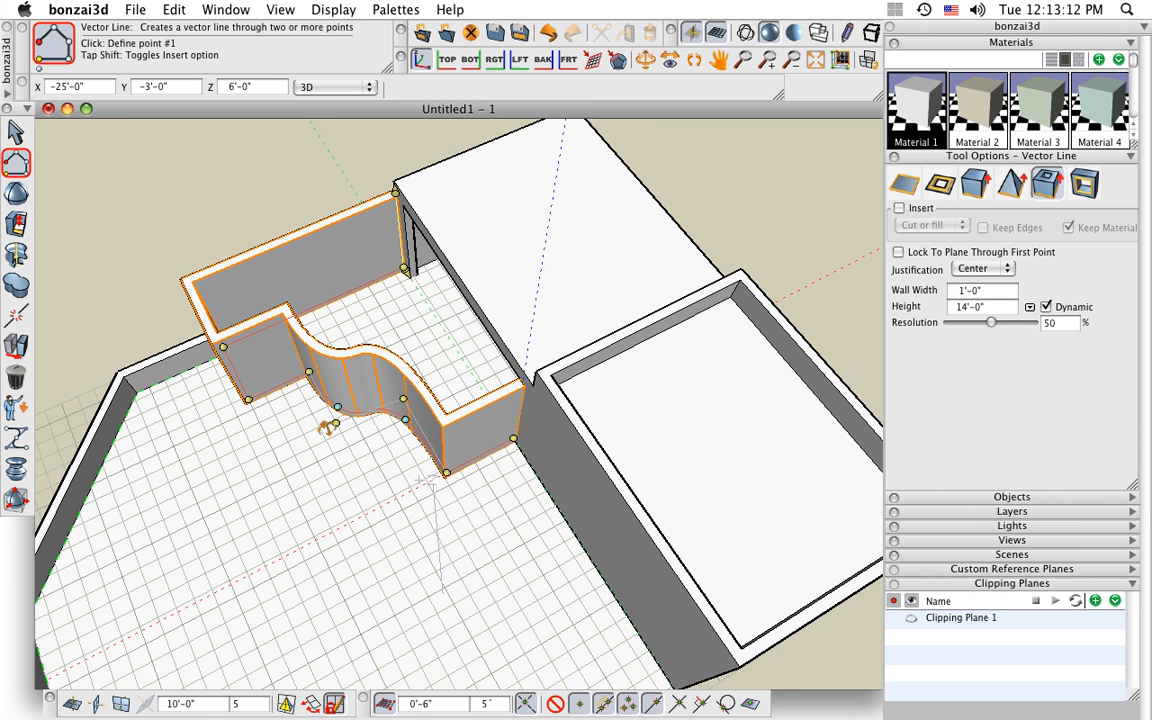
pyautogui.moveTo(327, 428); pyautogui.dragTo(419, 409, button='middle')
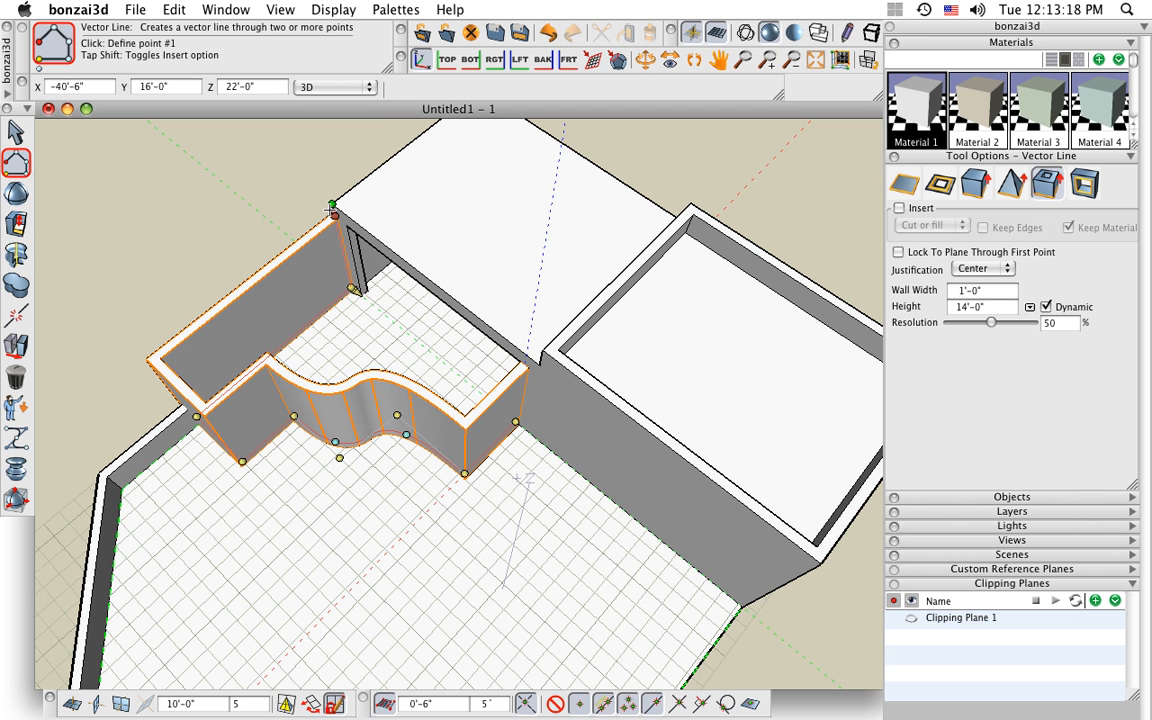
pyautogui.click(446, 62)
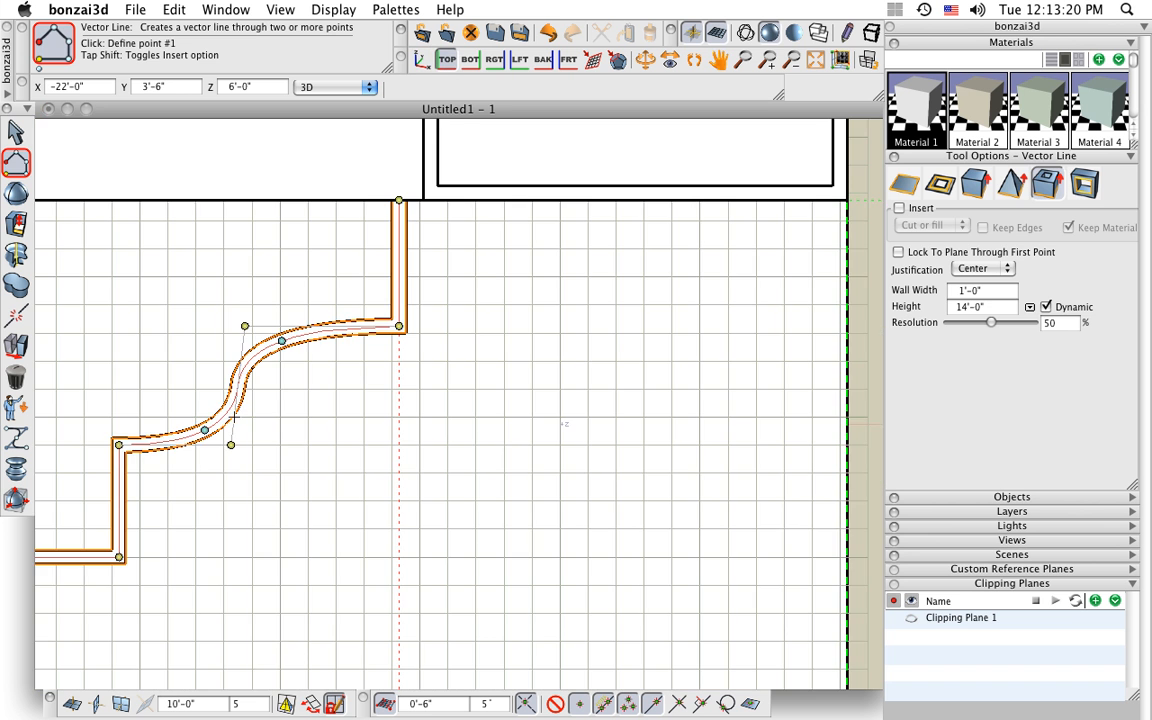
pyautogui.moveTo(229, 444); pyautogui.dragTo(510, 437)
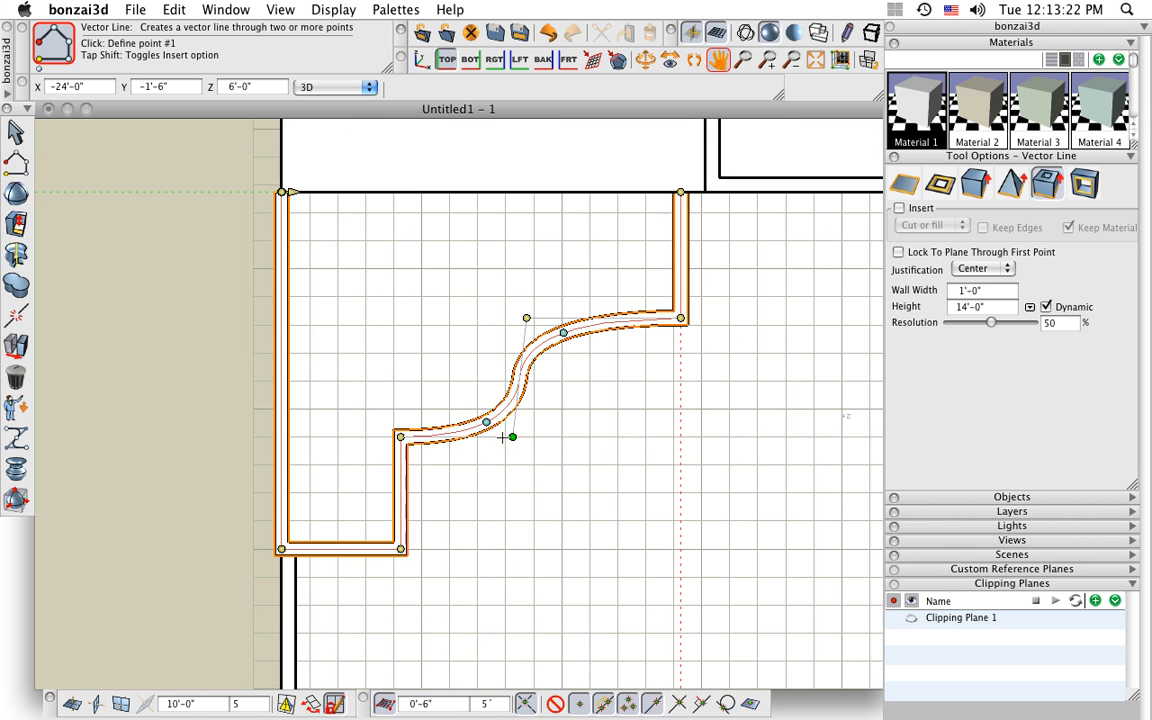
pyautogui.scroll(3, 281, 520)
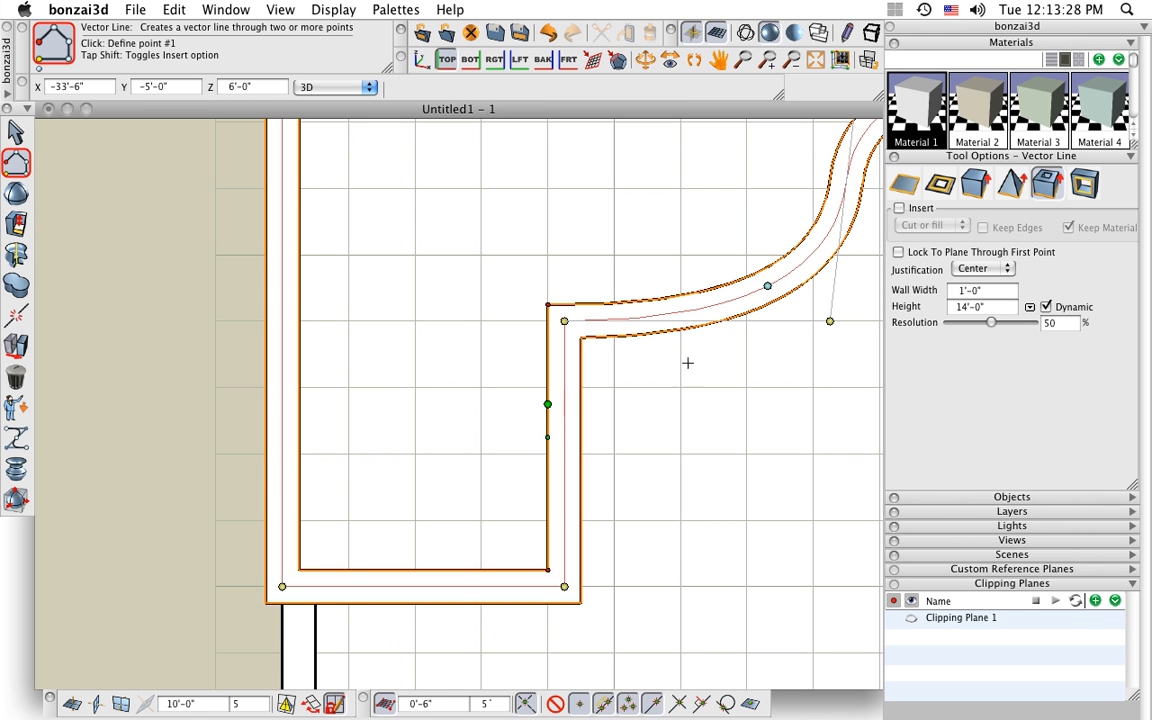
pyautogui.click(973, 270)
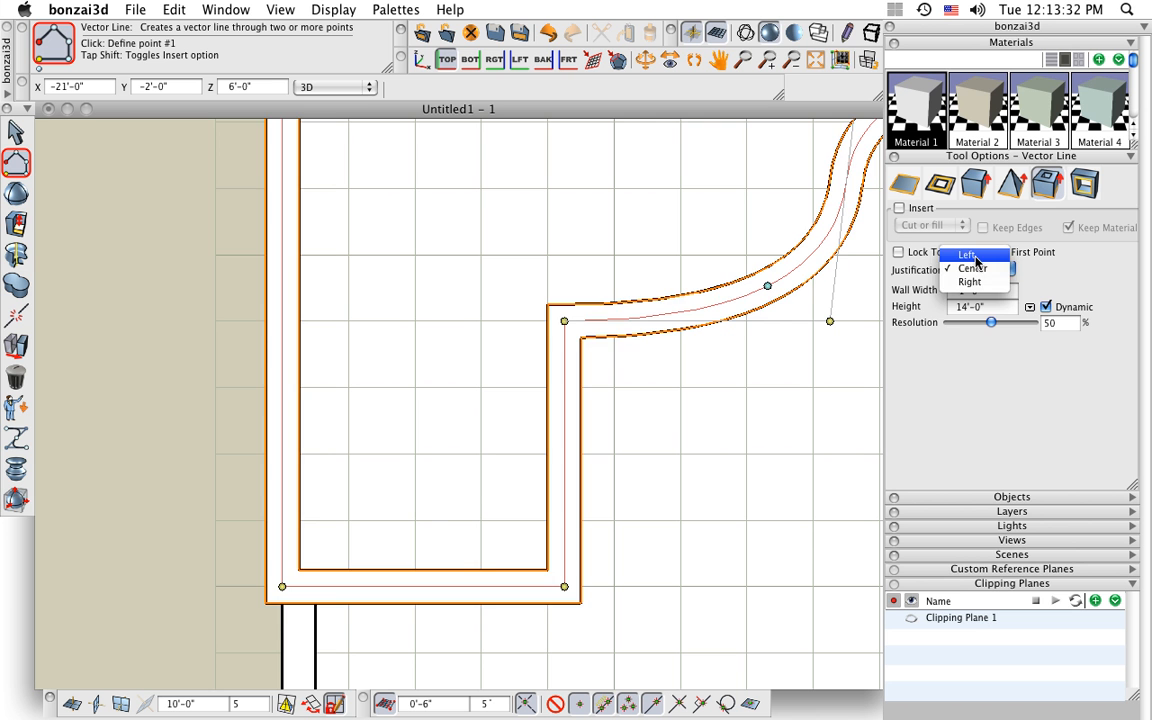
pyautogui.click(976, 259)
pyautogui.click(973, 270)
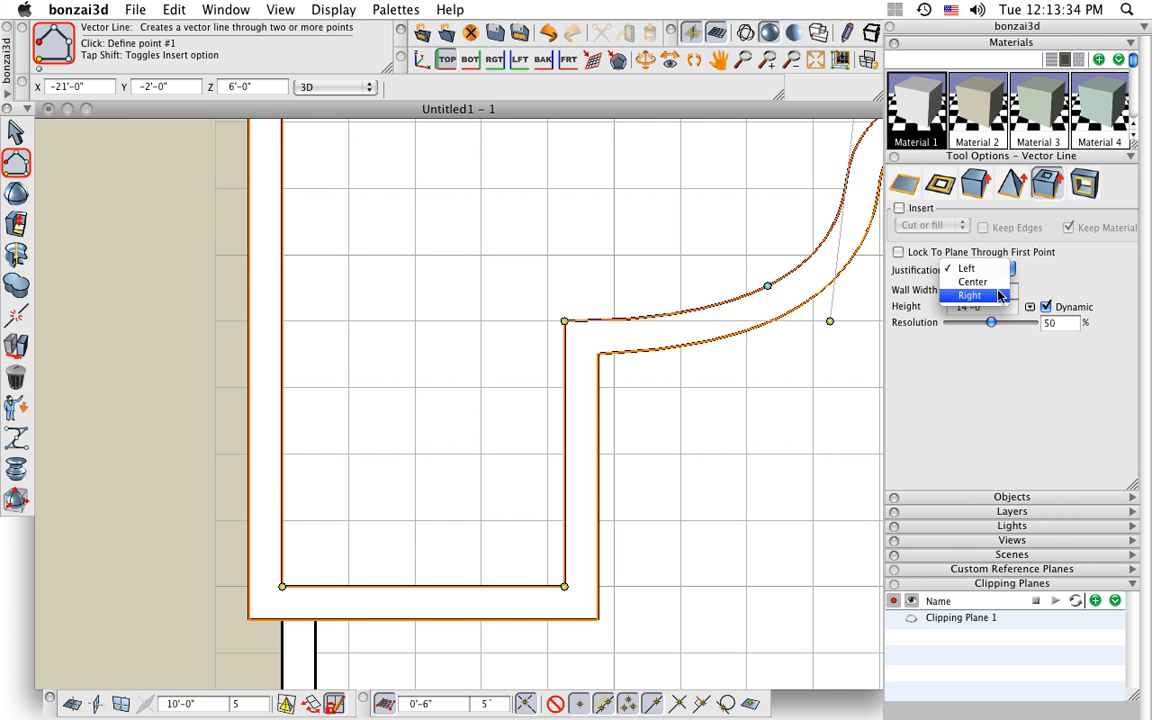
pyautogui.click(993, 295)
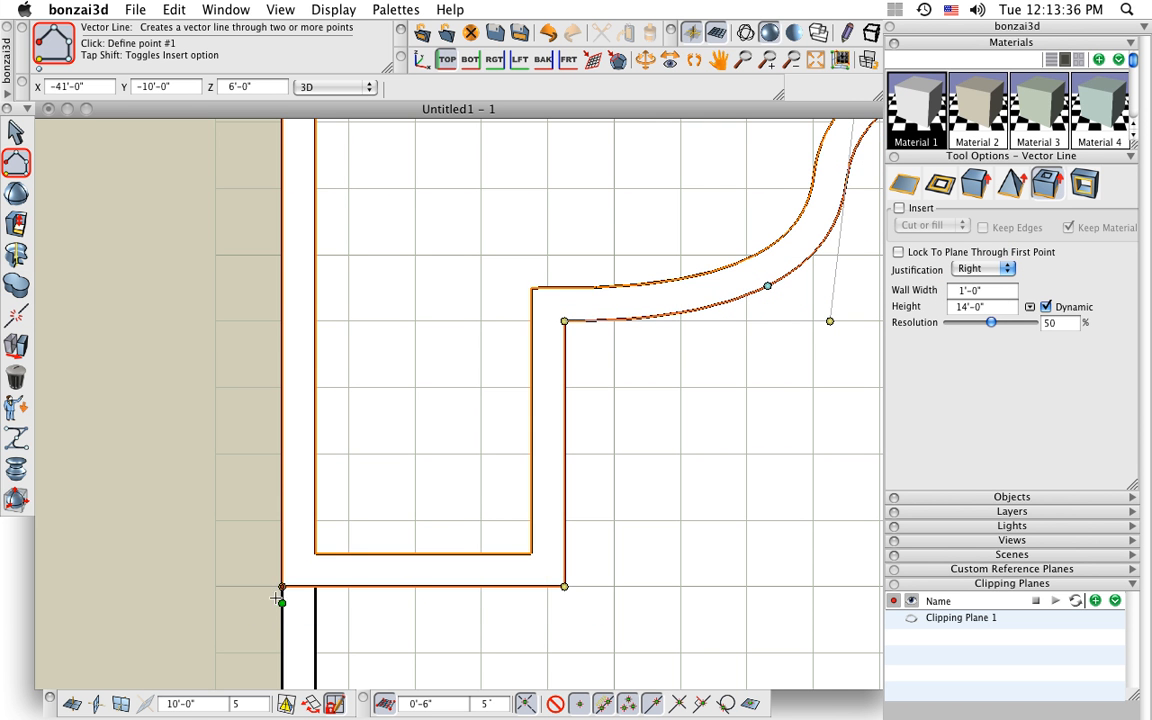
# Smooth the wall's S-curve by moving one spline control point toward the slab edge and the other to X -21'-0", Y 7'-0".
pyautogui.scroll(-2, 588, 520)
pyautogui.moveTo(748, 482); pyautogui.dragTo(525, 493, button='middle')
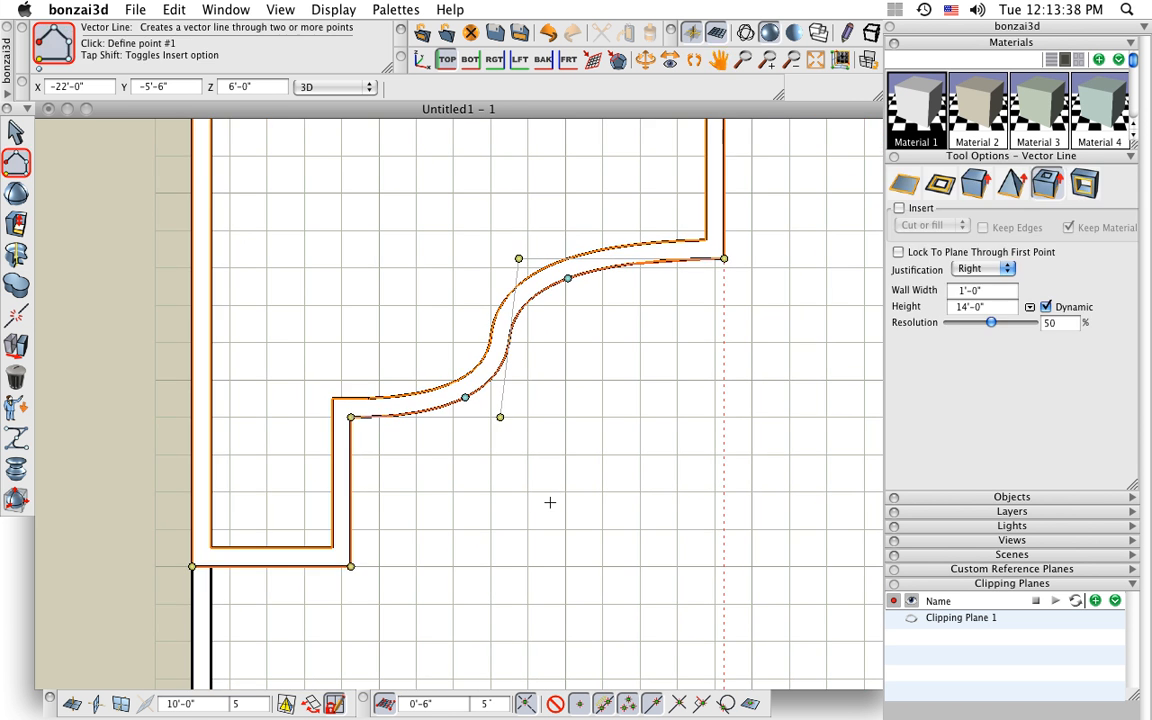
pyautogui.click(501, 419)
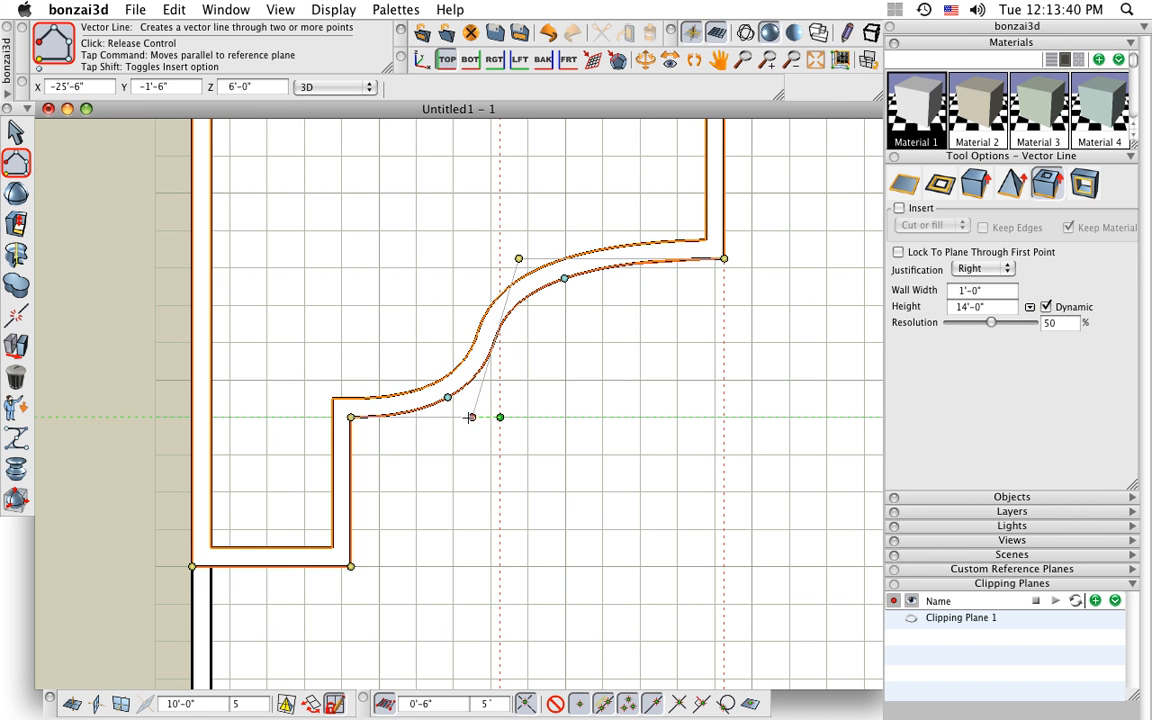
pyautogui.click(506, 289)
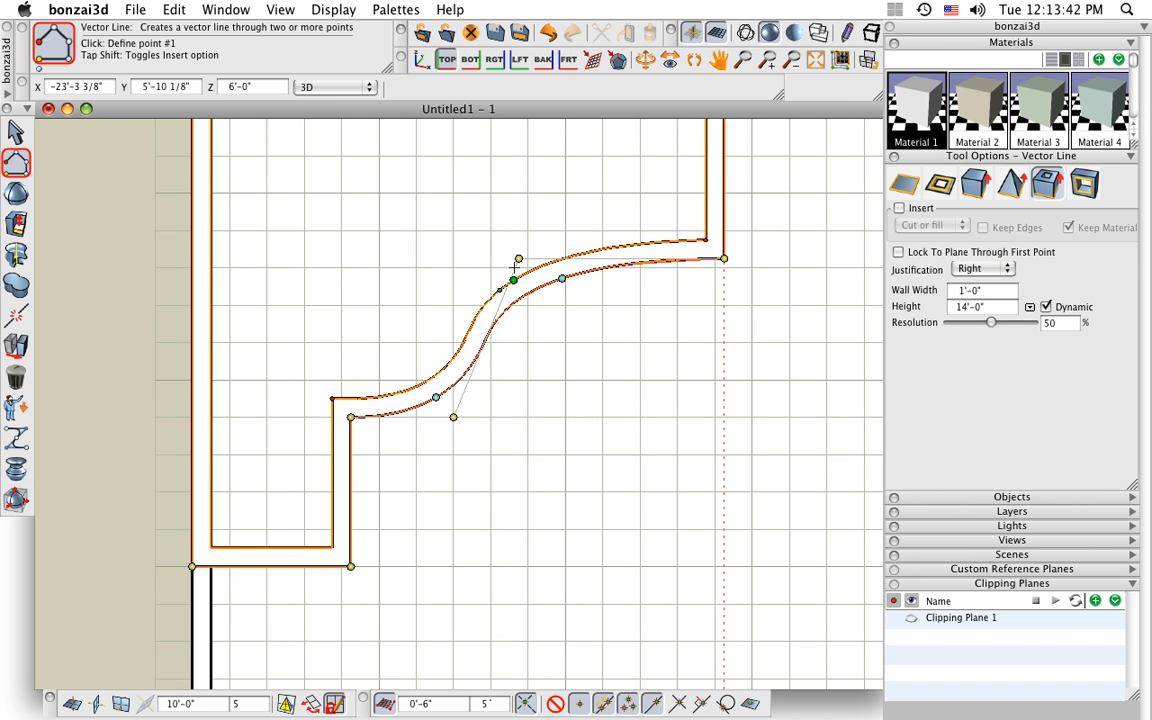
pyautogui.click(518, 259)
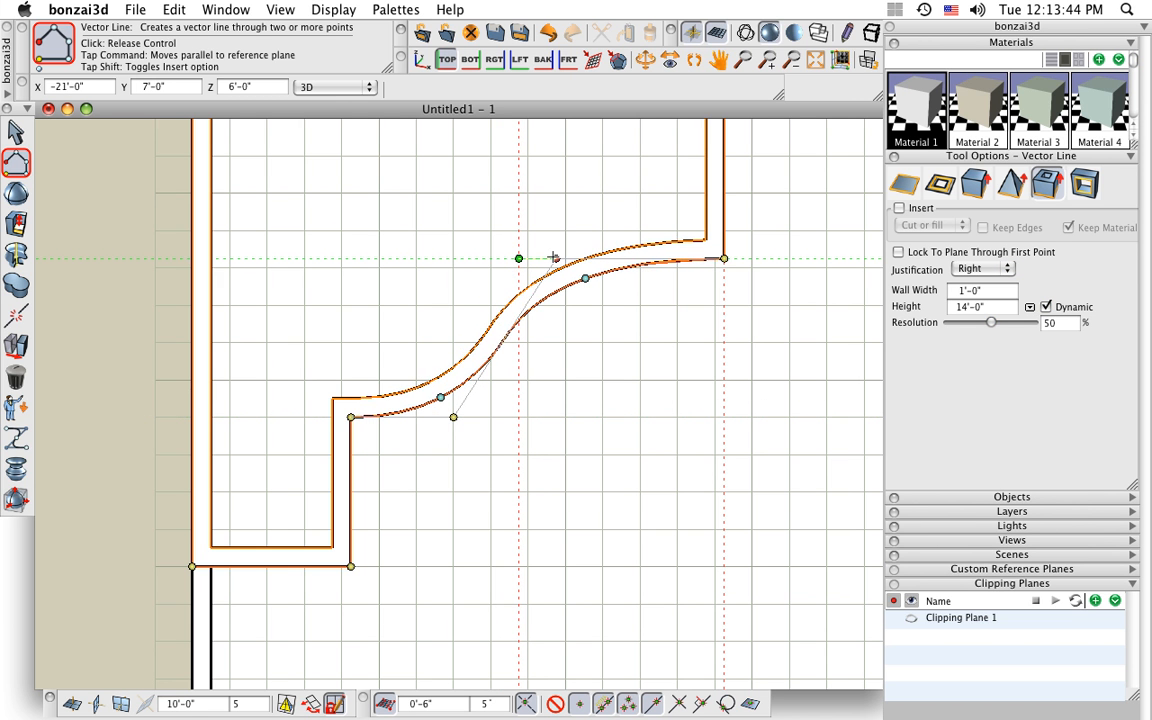
pyautogui.click(553, 258)
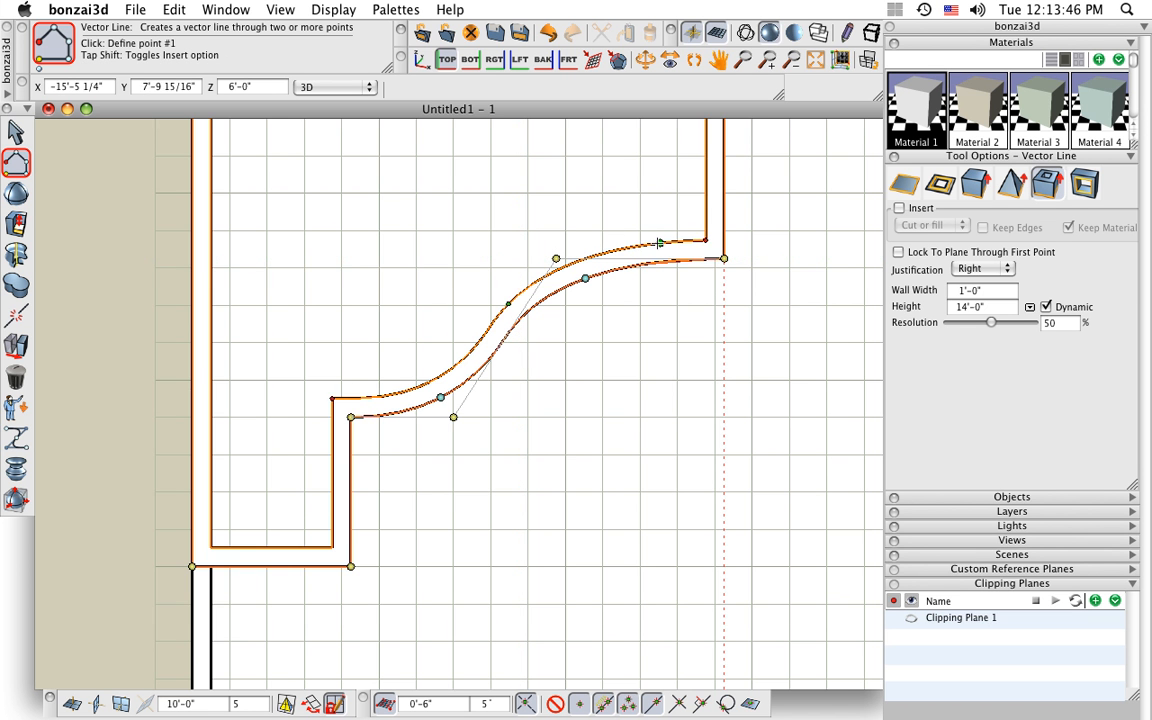
pyautogui.scroll(-2, 483, 237)
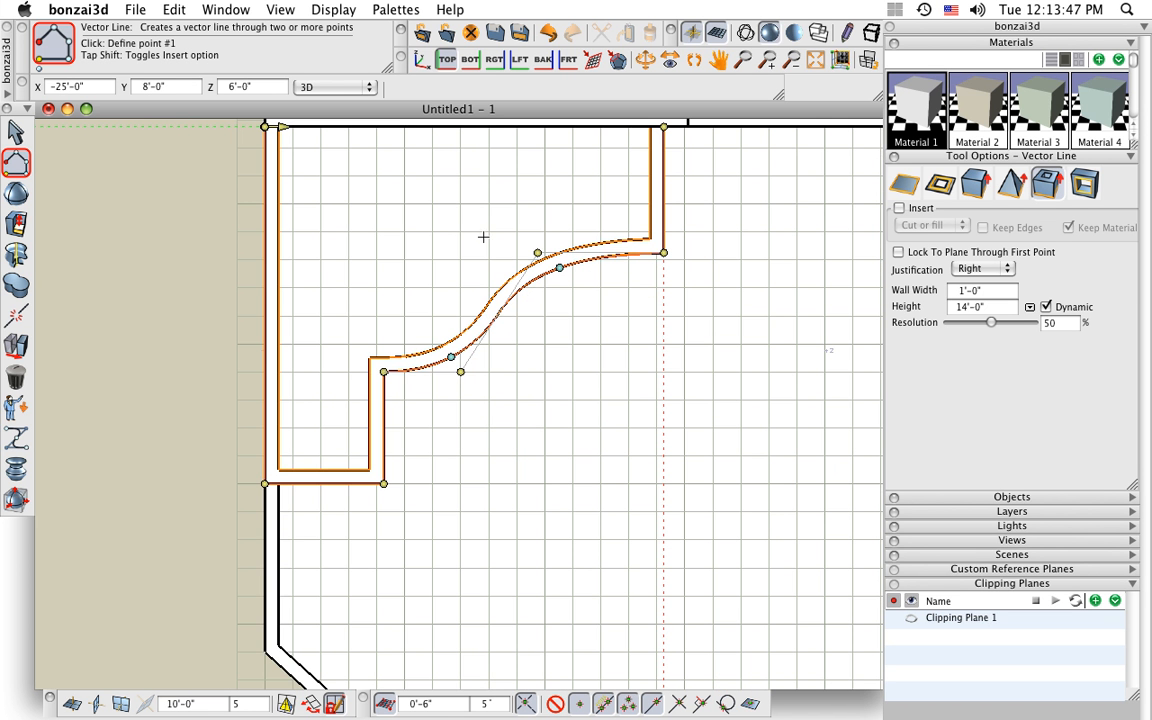
# Offset the outline of the enclosure's narrow end face 1'-6" inward with Offset Outline, inserting it into the face.
pyautogui.click(422, 62)
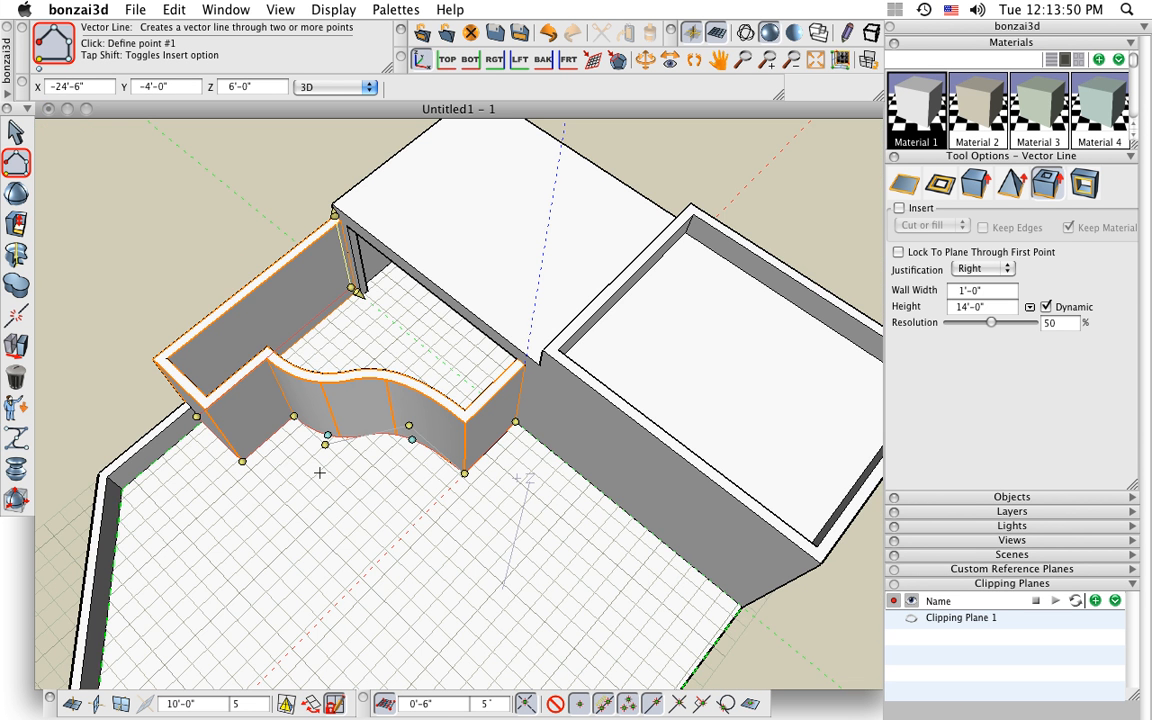
pyautogui.moveTo(321, 473); pyautogui.dragTo(322, 371, button='middle')
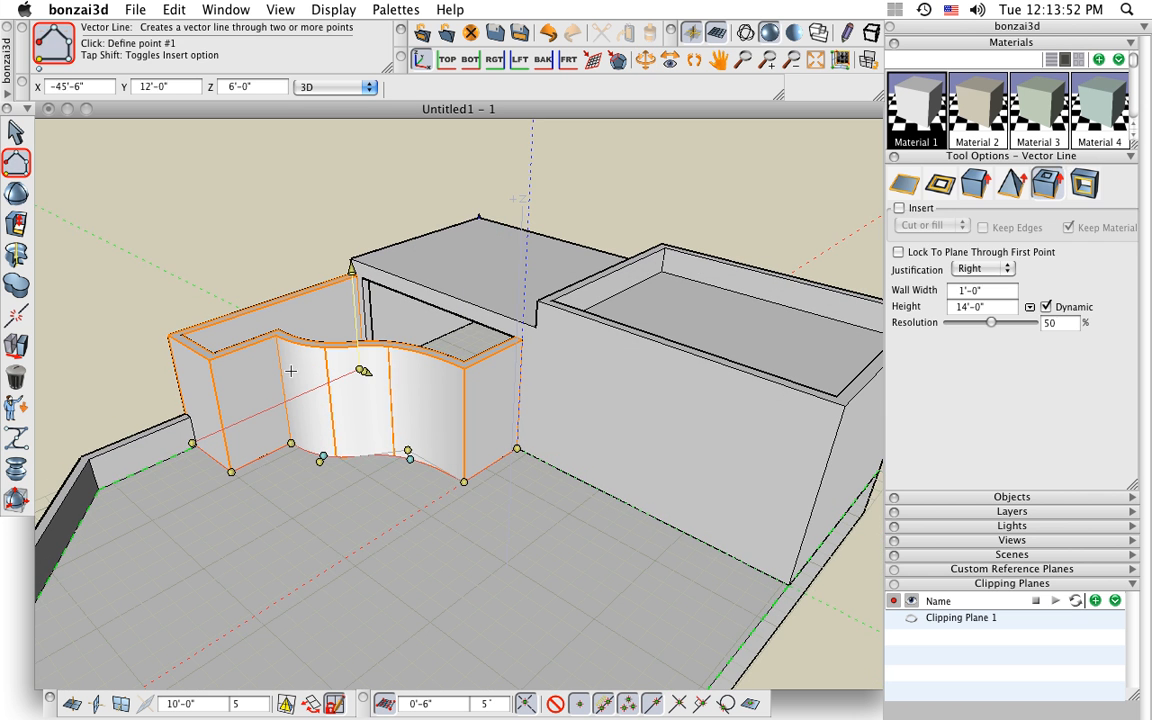
pyautogui.moveTo(17, 224)
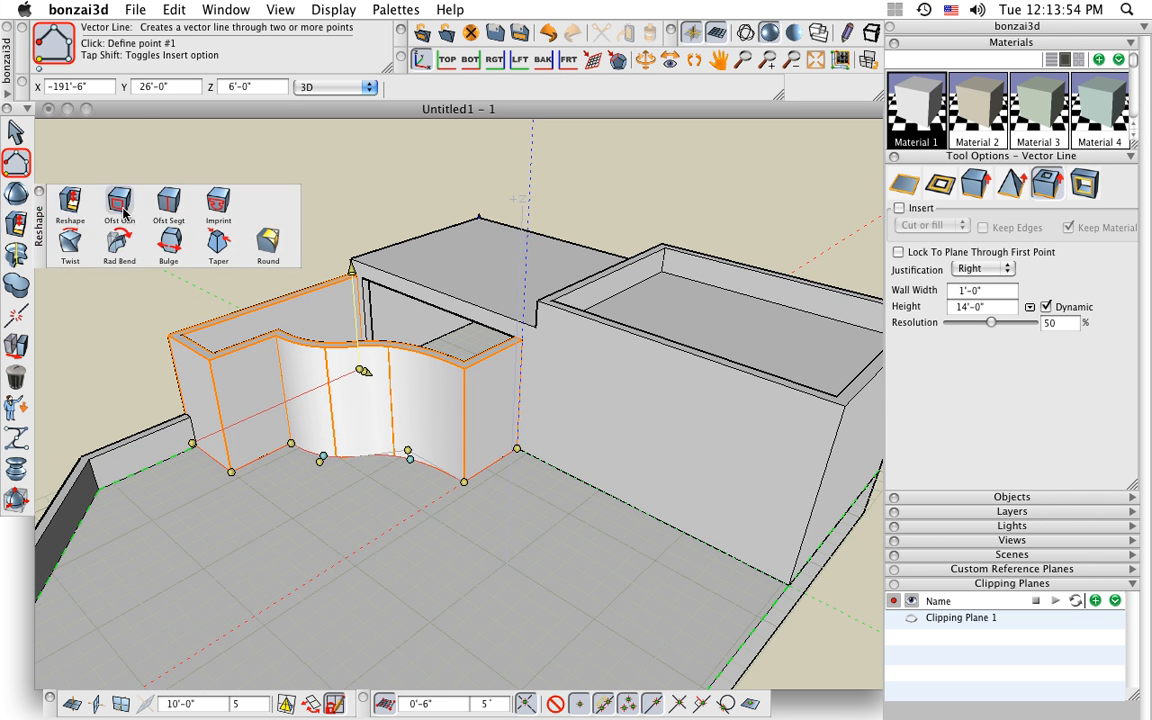
pyautogui.click(113, 206)
pyautogui.scroll(3, 201, 406)
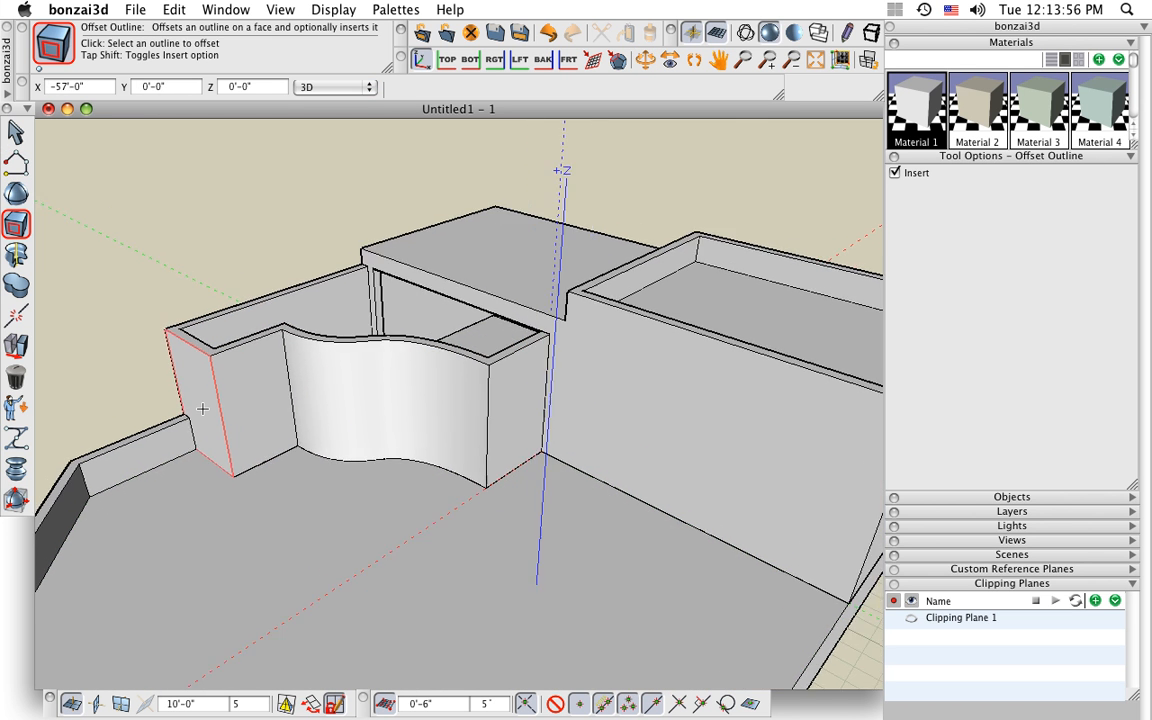
pyautogui.moveTo(202, 408); pyautogui.dragTo(174, 386, button='middle')
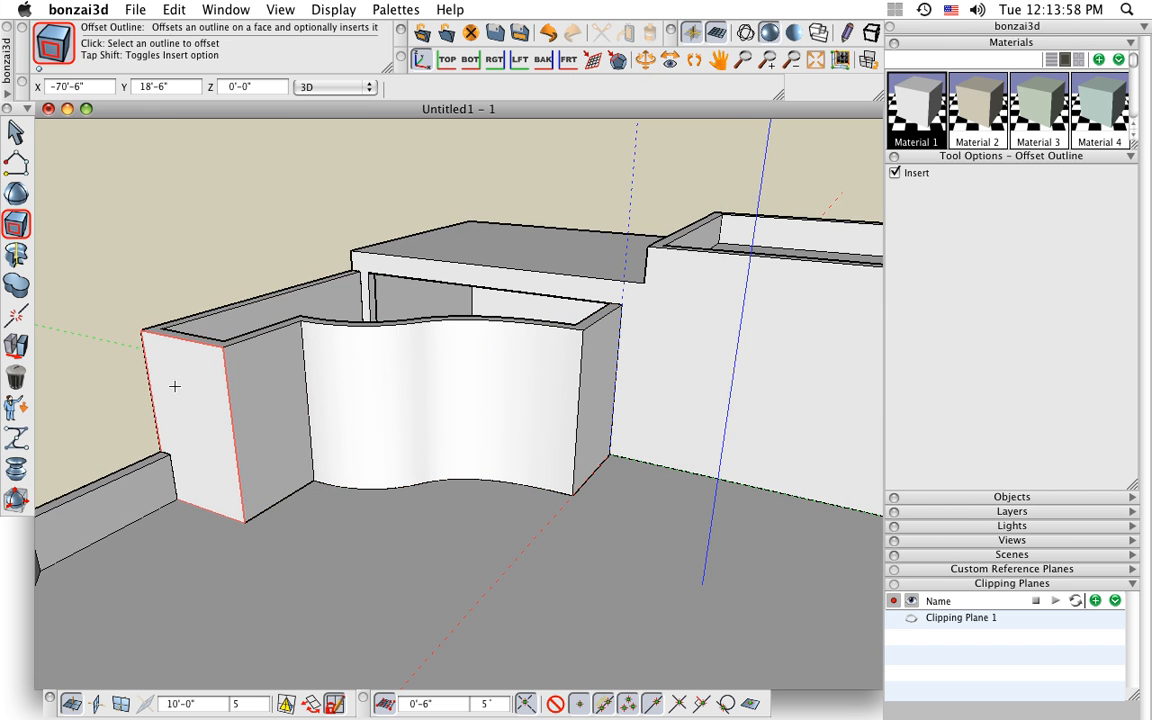
pyautogui.click(195, 367)
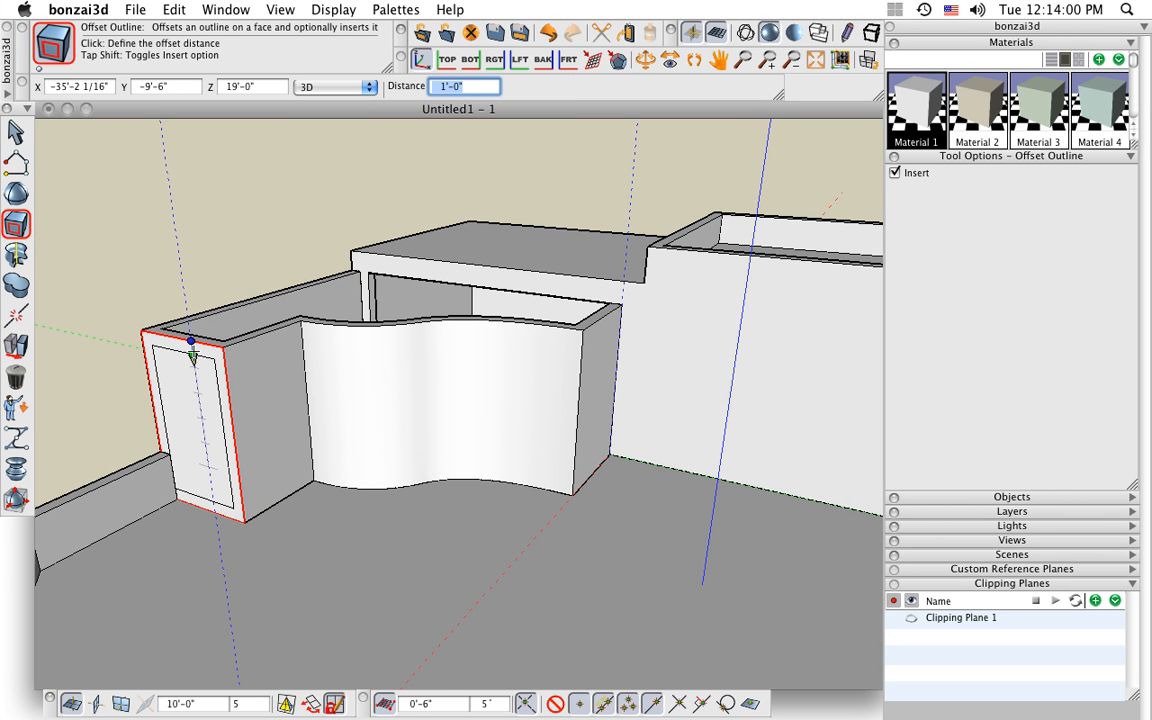
pyautogui.click(193, 362)
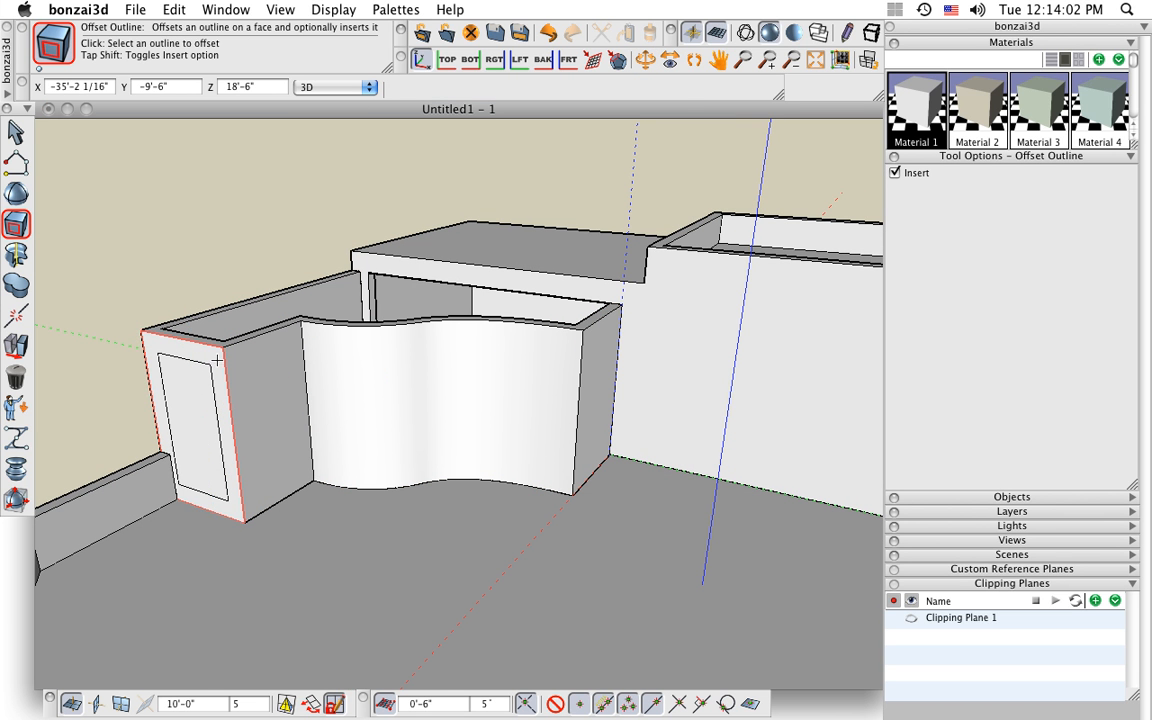
# Offset the outlines of the adjoining flat wall face, by 1'-6", and the flat wall face beside the block inward.
pyautogui.click(266, 333)
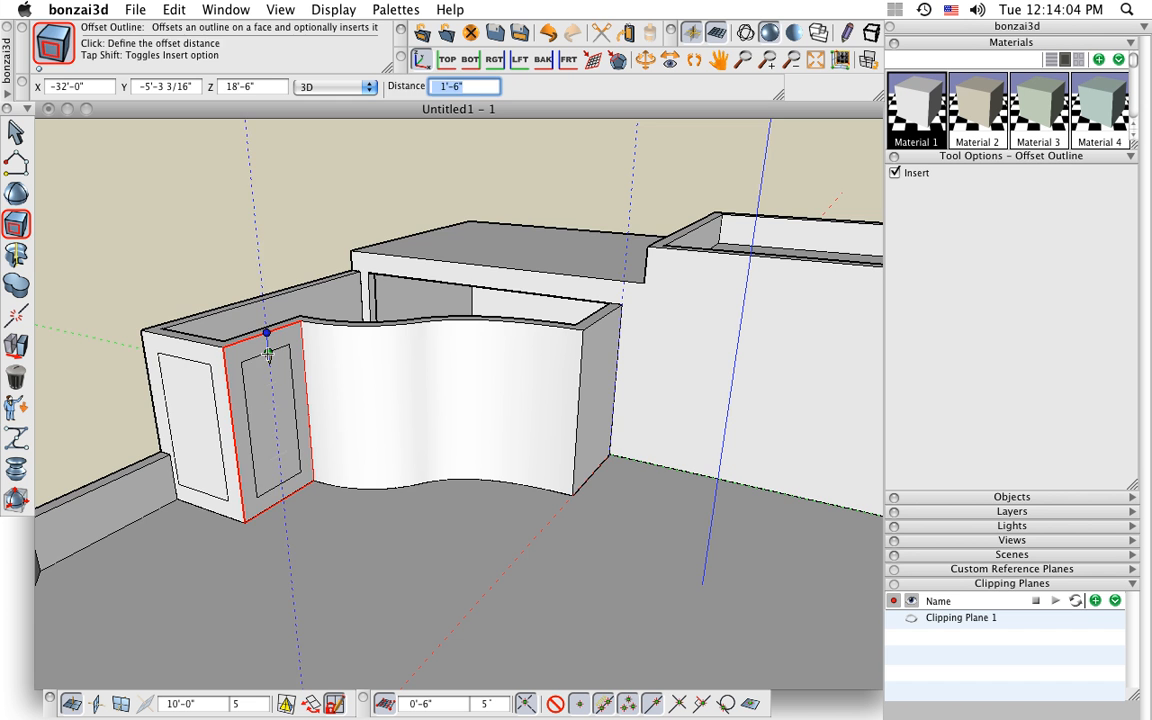
pyautogui.click(267, 354)
pyautogui.moveTo(548, 386)
pyautogui.mouseDown(button='middle')
pyautogui.moveTo(581, 432)
pyautogui.moveTo(554, 390)
pyautogui.mouseUp(button='middle')
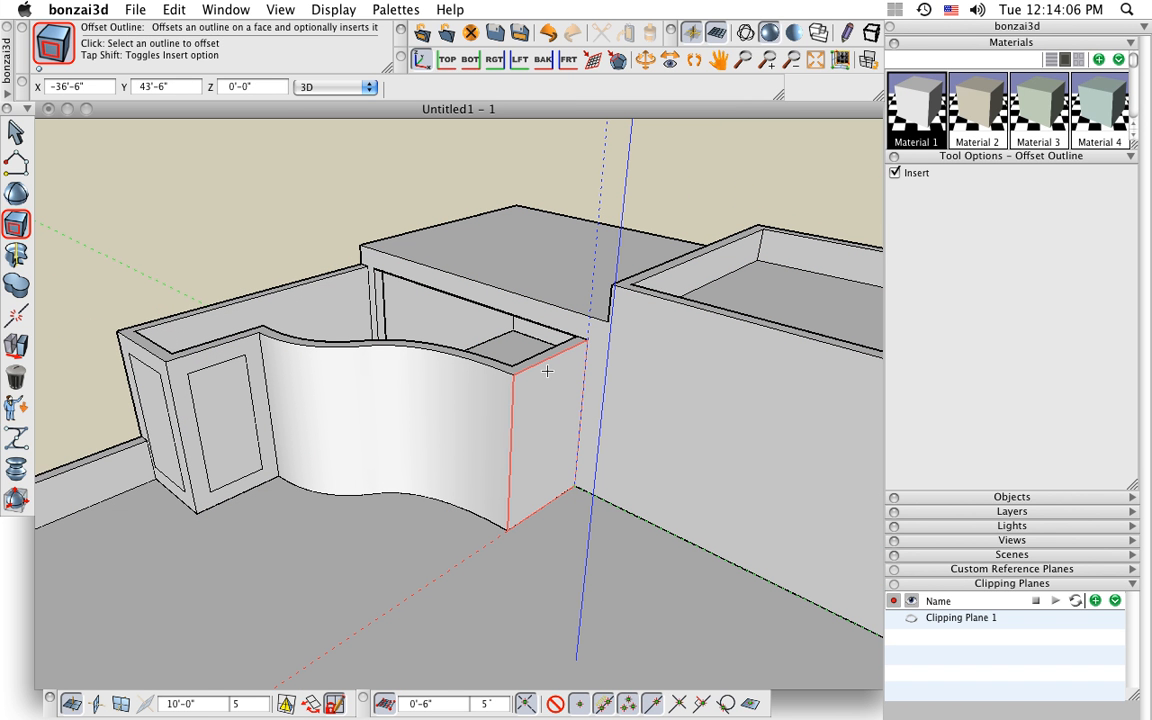
pyautogui.click(547, 371)
pyautogui.click(547, 375)
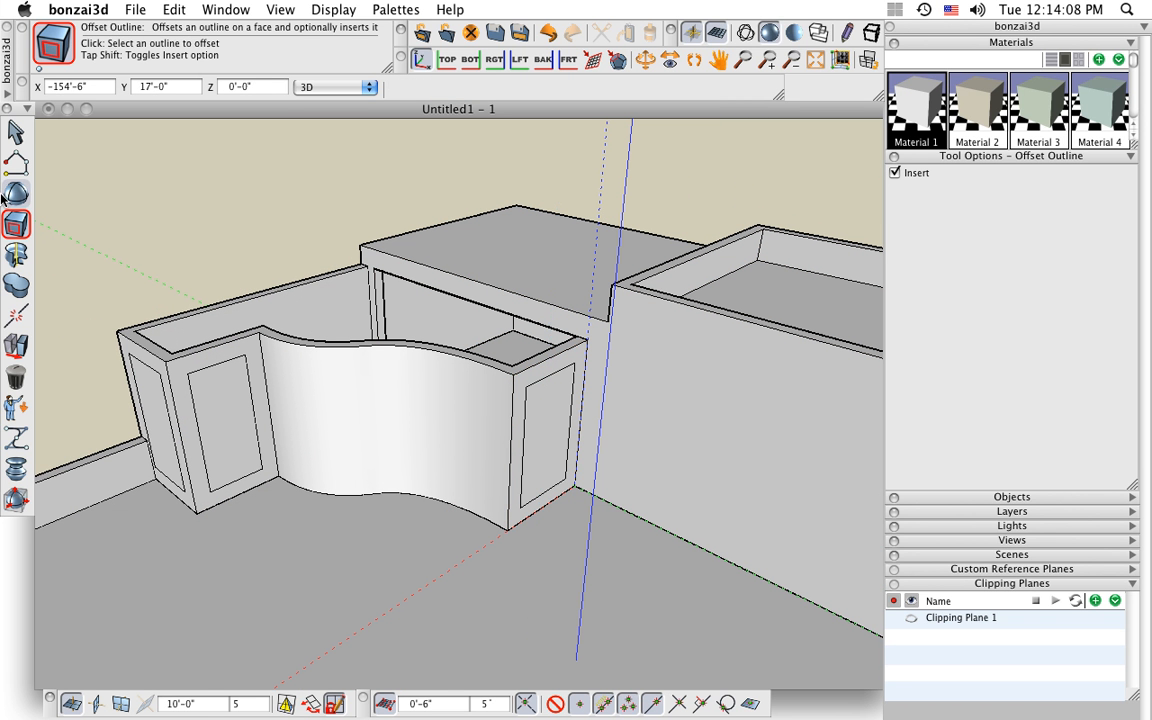
# Reshape the inset panels on the narrow end face and its adjoining face, pushing them inward through the walls to cut openings.
pyautogui.click(15, 220)
pyautogui.click(70, 204)
pyautogui.moveTo(211, 420); pyautogui.dragTo(347, 514, button='middle')
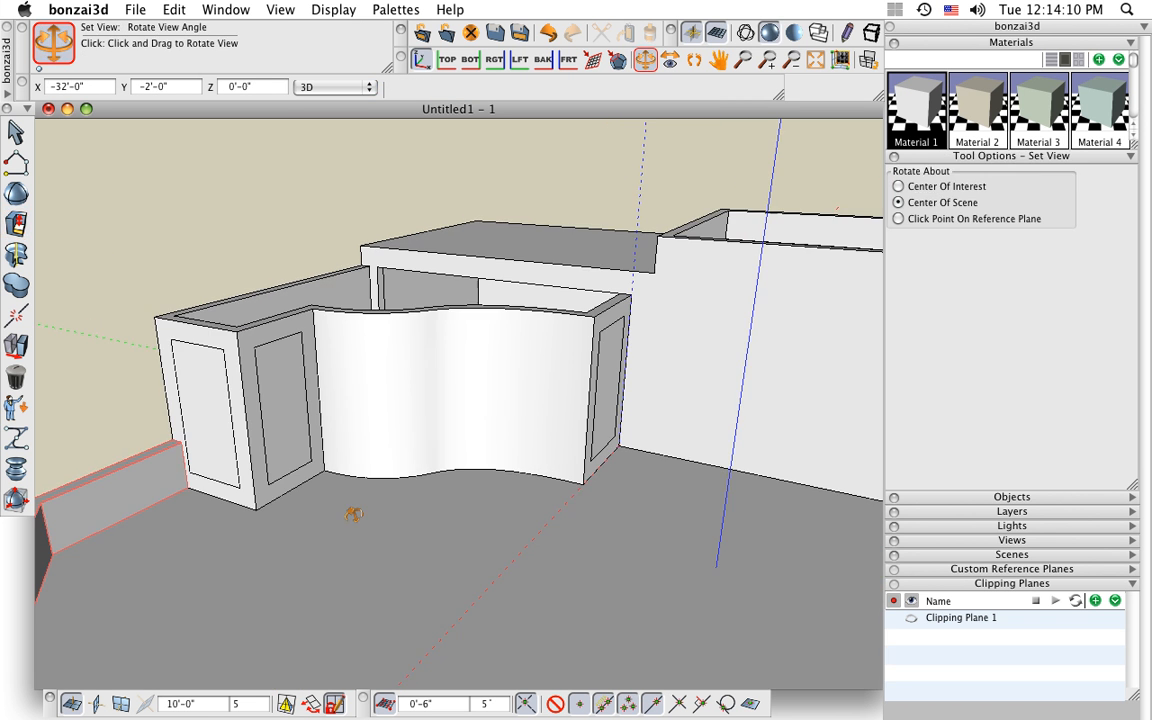
pyautogui.click(203, 428)
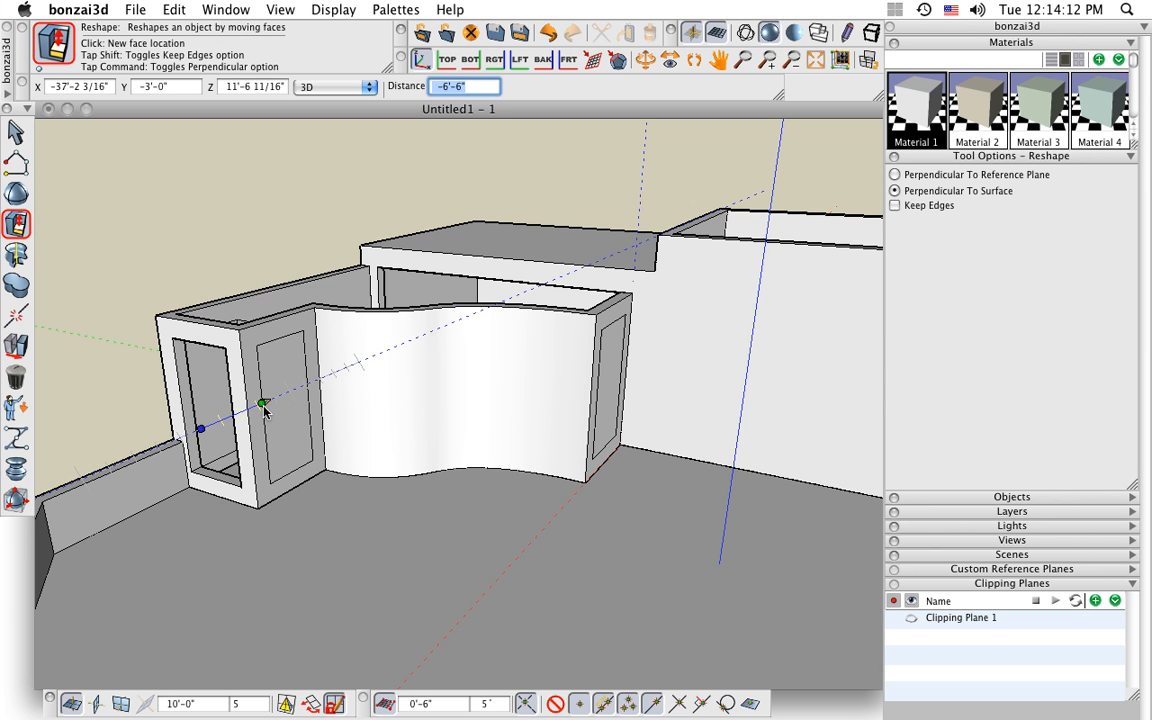
pyautogui.click(265, 405)
pyautogui.click(280, 387)
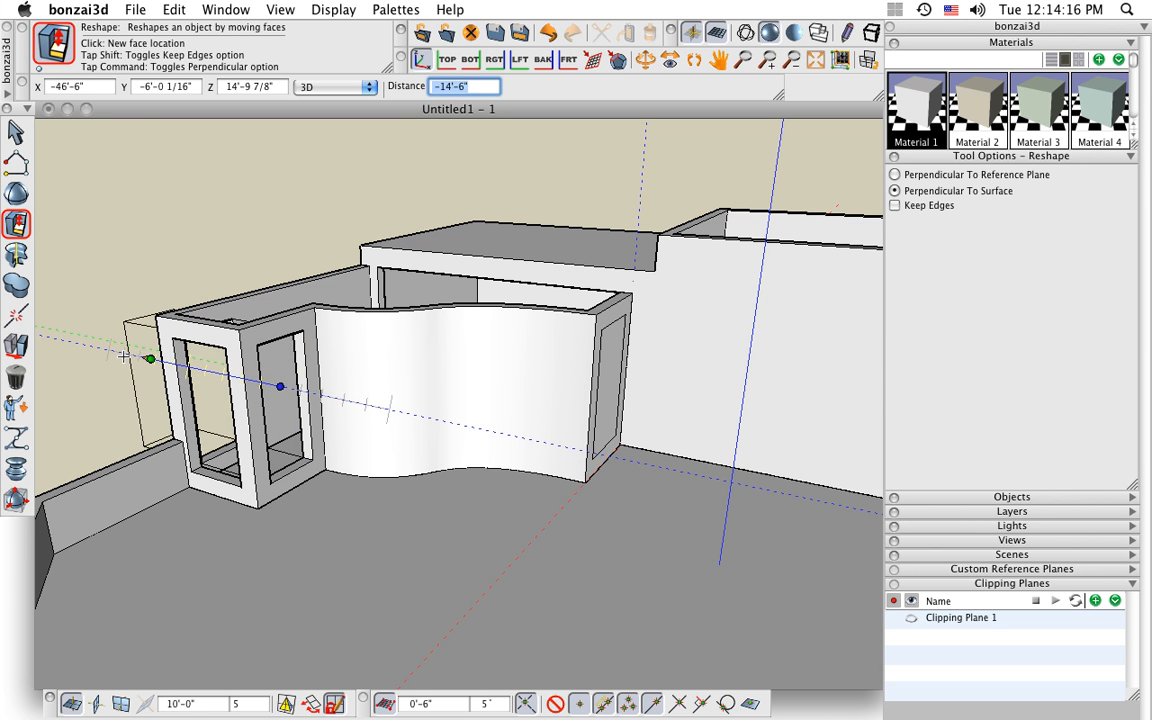
pyautogui.click(101, 318)
# Reshape the inset panel beside the block, pushing it through its wall and the opposite long back wall.
pyautogui.moveTo(360, 410); pyautogui.dragTo(295, 410, button='middle')
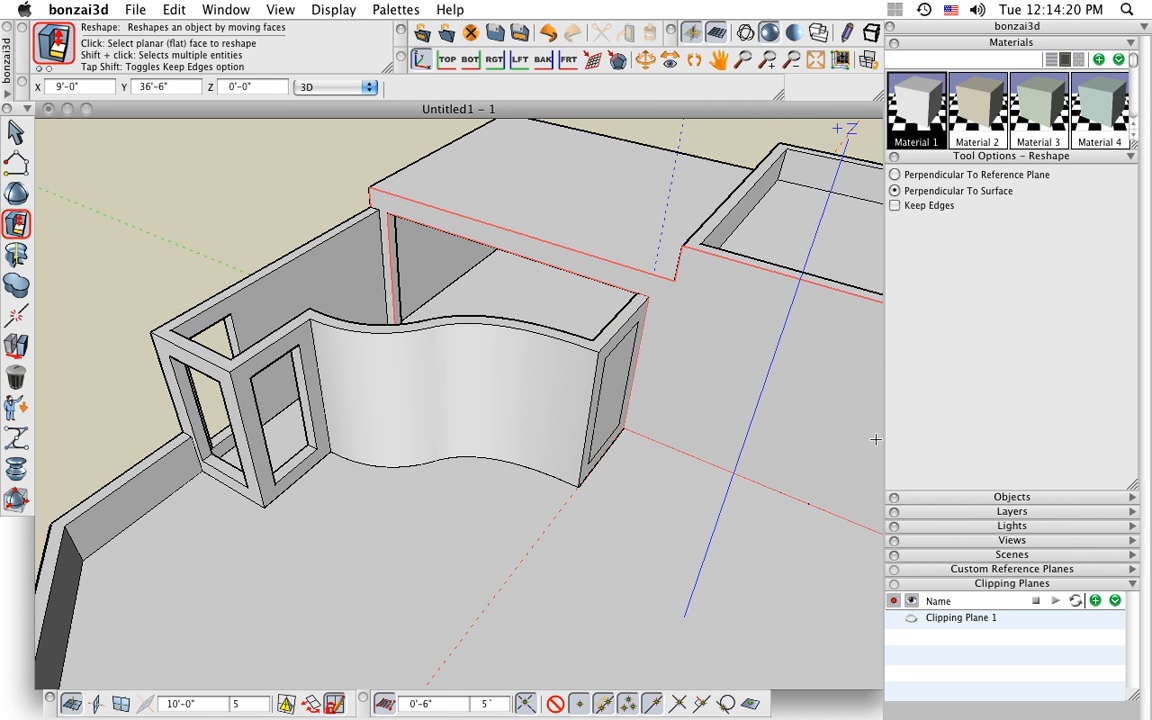
pyautogui.click(611, 390)
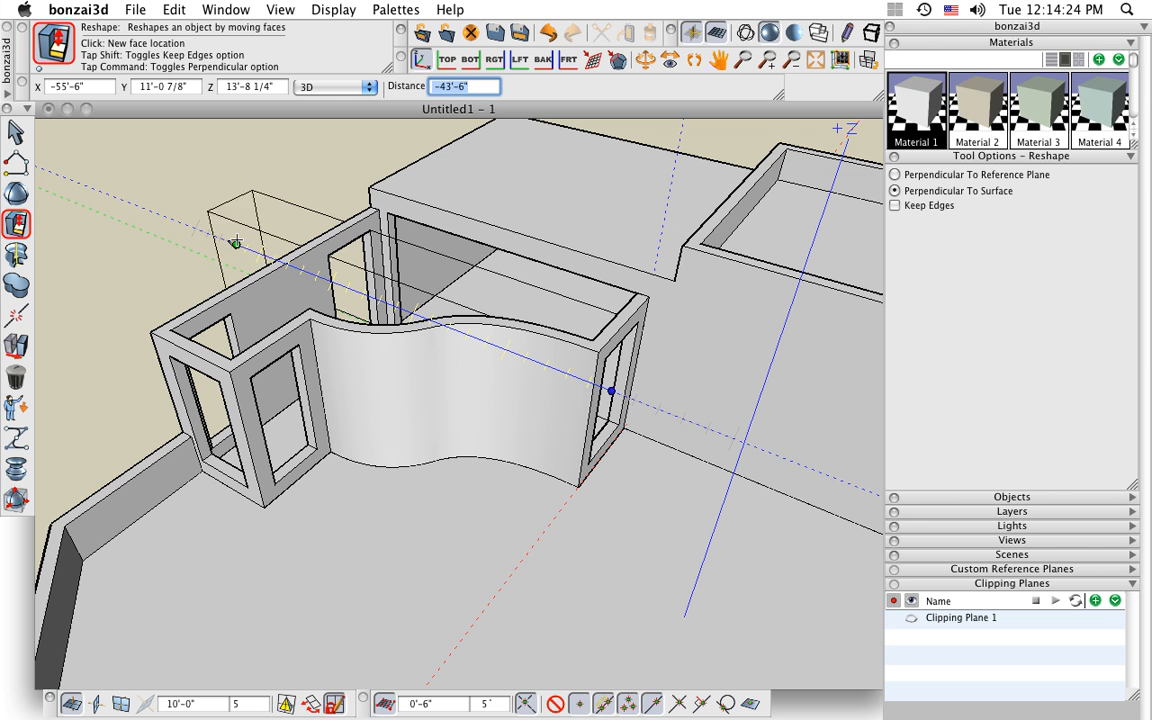
pyautogui.press('Escape')
# Widen the back-wall opening nearest the block by moving its far jamb 9'-0" to line up with the curved wall's corner.
pyautogui.moveTo(155, 296); pyautogui.dragTo(768, 243, button='middle')
pyautogui.moveTo(629, 415); pyautogui.dragTo(530, 447, button='middle')
pyautogui.click(527, 447)
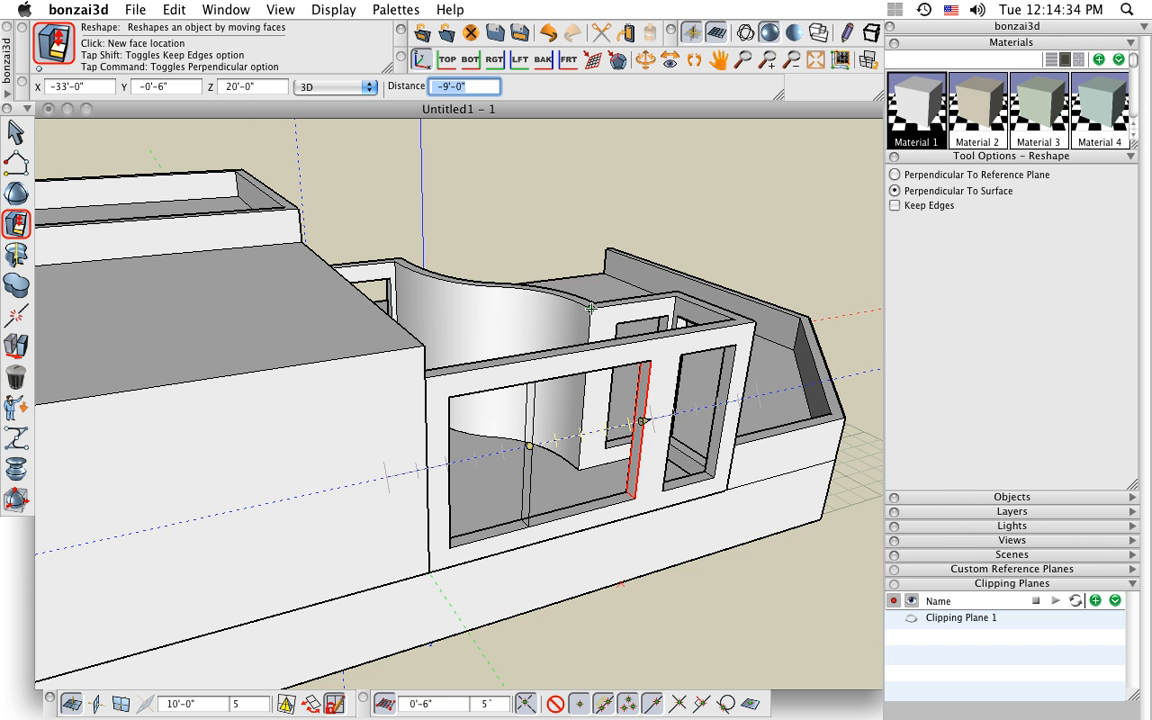
pyautogui.click(592, 310)
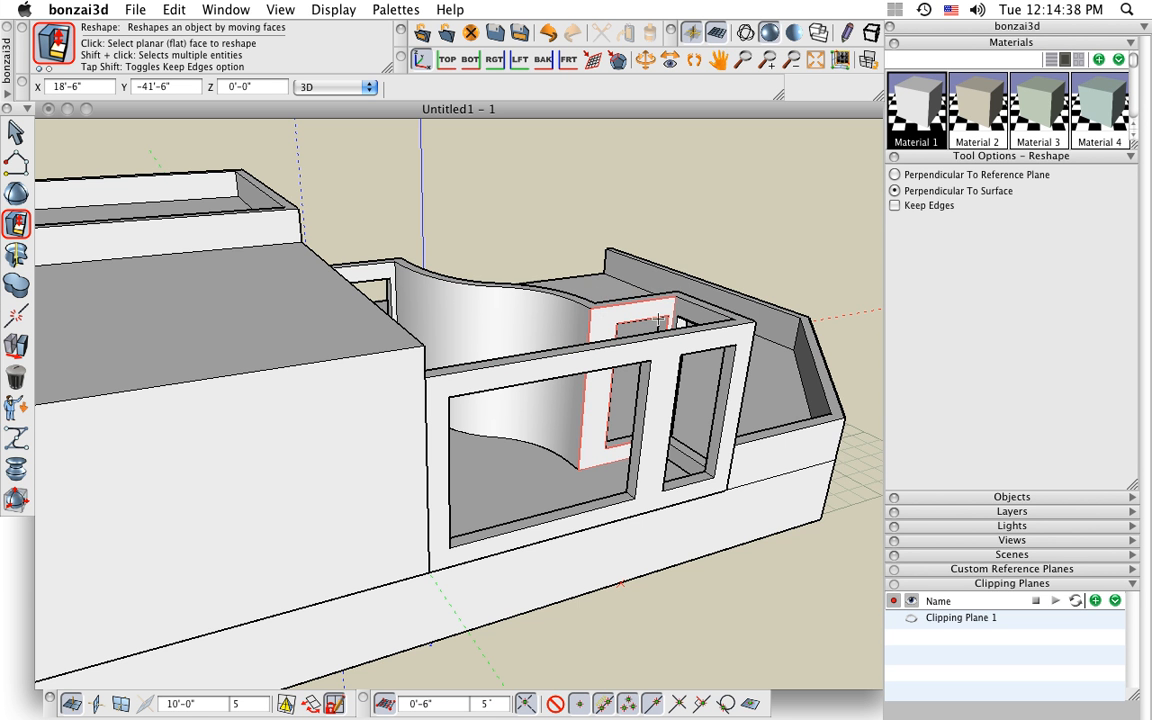
# Offset the curved wall's base edge 2'-0" outward on the slab using Offset Segment with Extend To Boundary off.
pyautogui.moveTo(723, 247); pyautogui.dragTo(316, 310, button='middle')
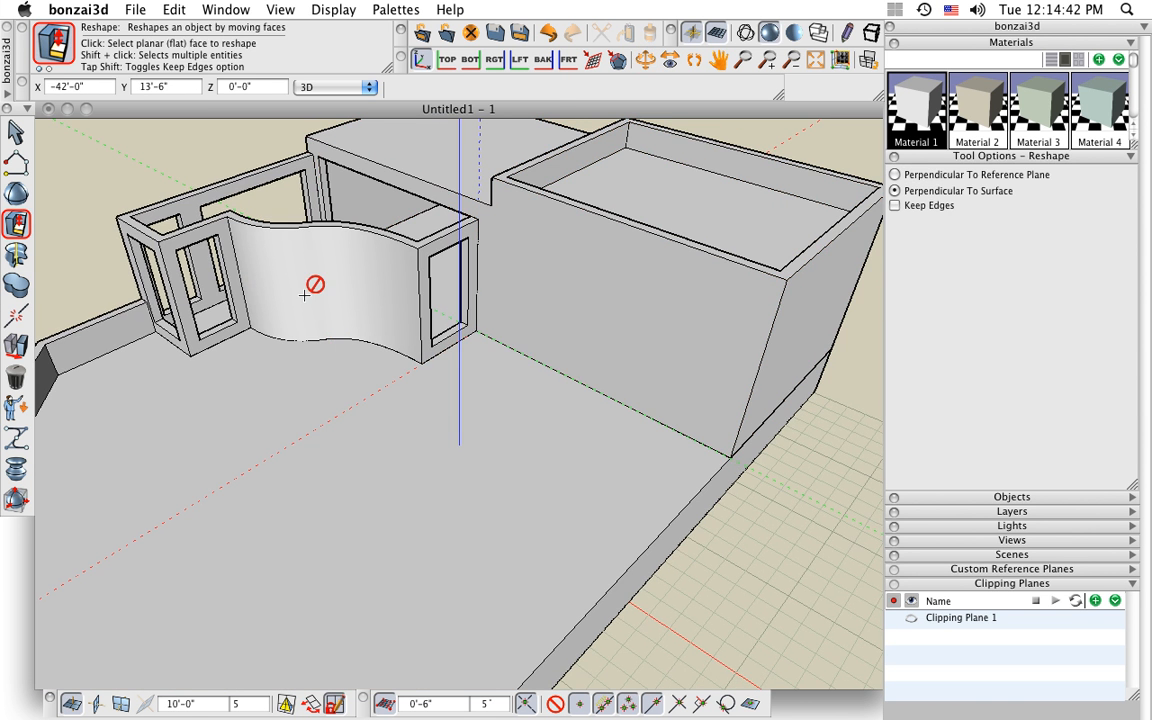
pyautogui.keyDown('shift'); pyautogui.moveTo(324, 354); pyautogui.dragTo(350, 405, button='middle'); pyautogui.keyUp('shift')
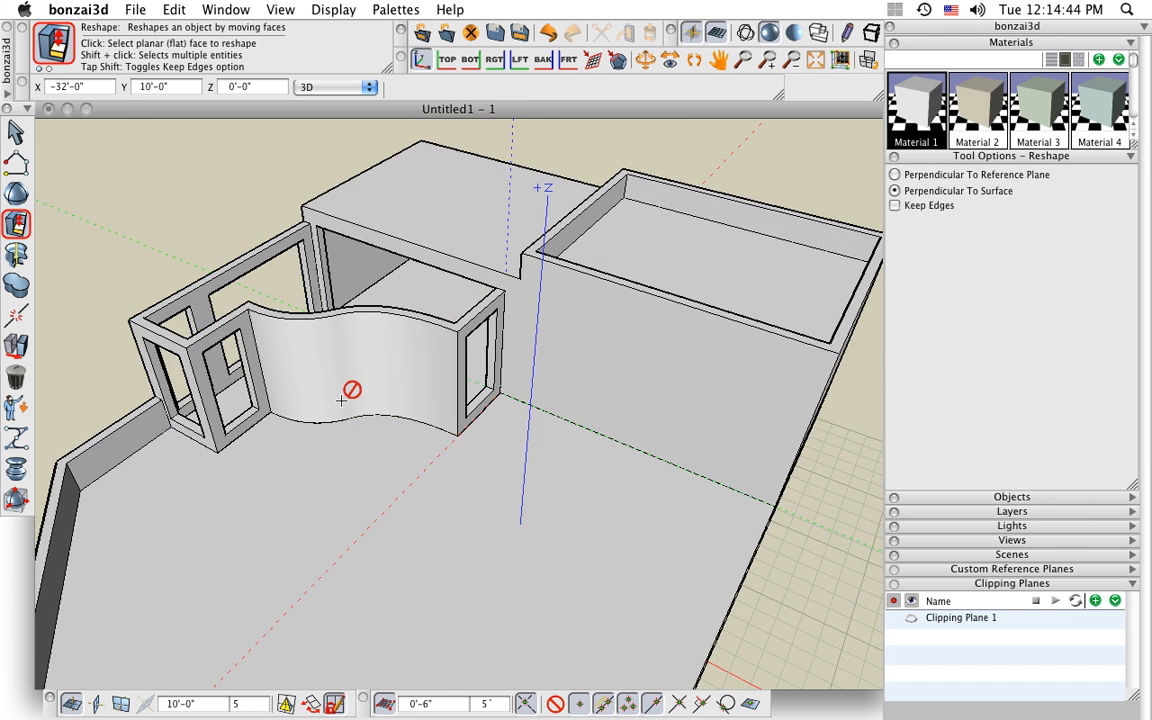
pyautogui.scroll(2, 350, 405)
pyautogui.scroll(4, 352, 415)
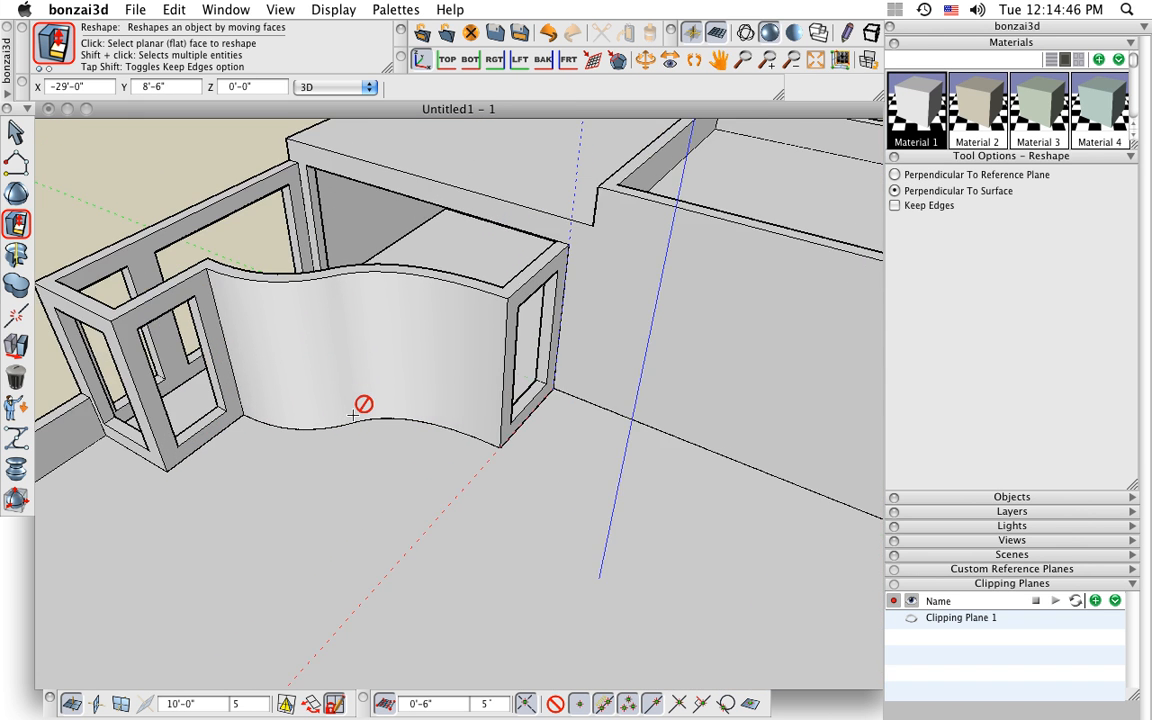
pyautogui.press('super+f')
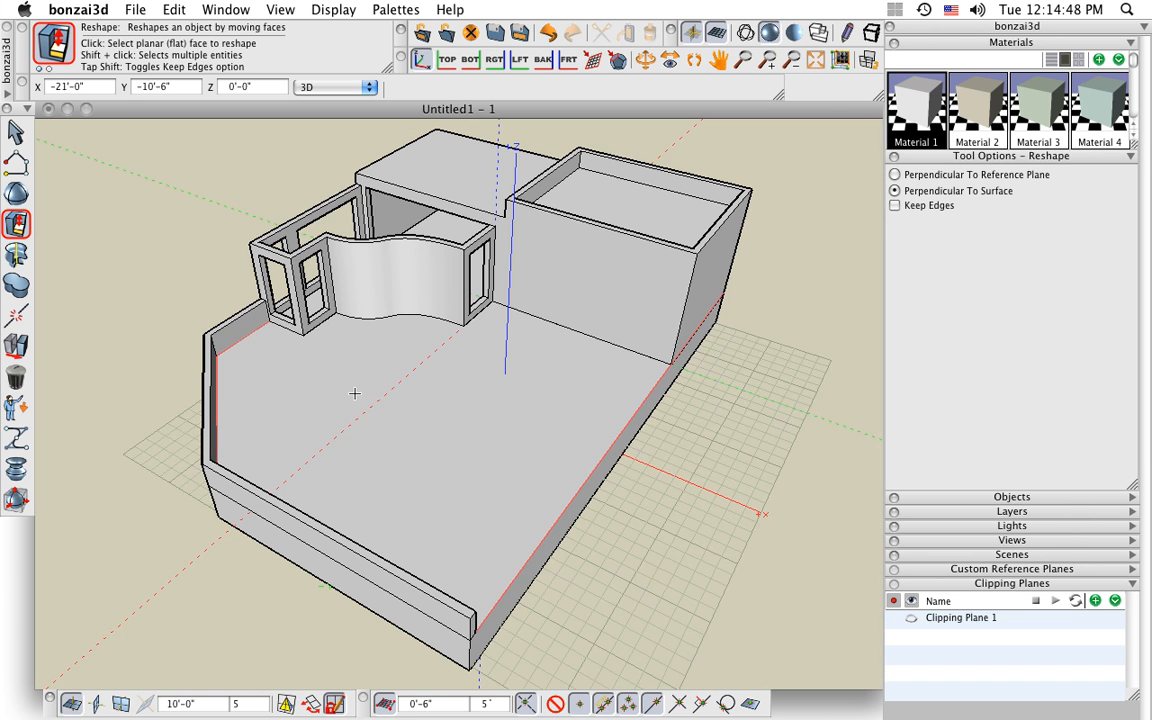
pyautogui.scroll(5, 394, 329)
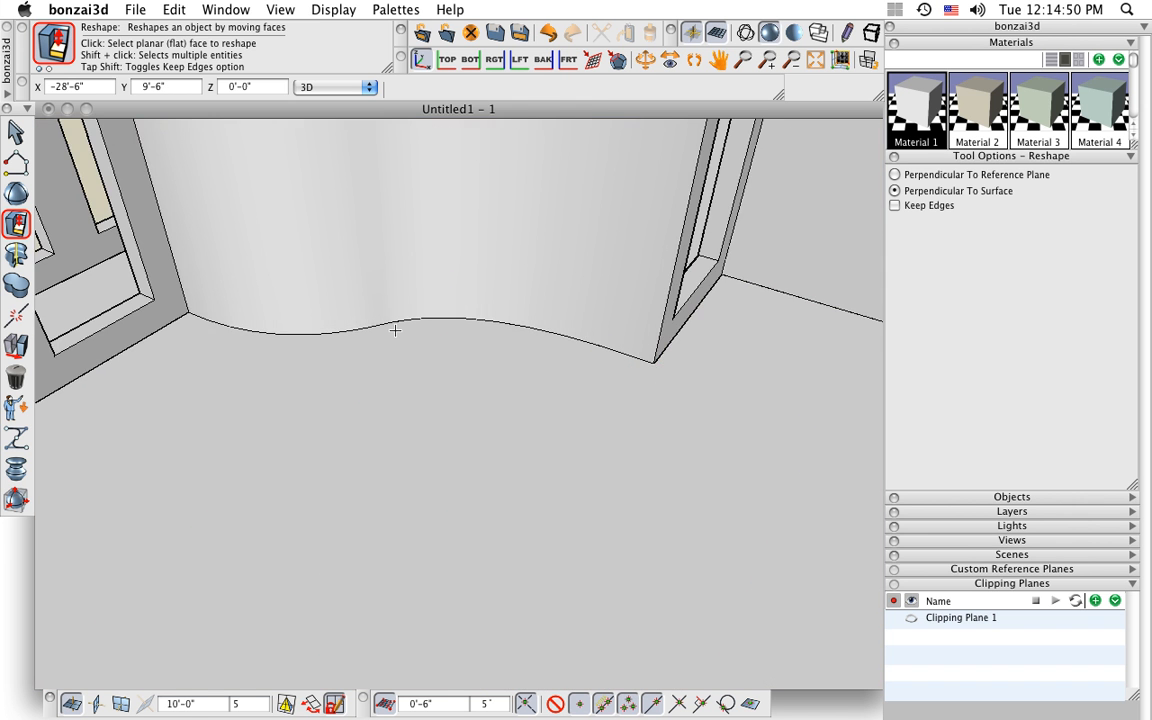
pyautogui.scroll(-2, 395, 328)
pyautogui.moveTo(396, 327); pyautogui.dragTo(391, 435, button='middle')
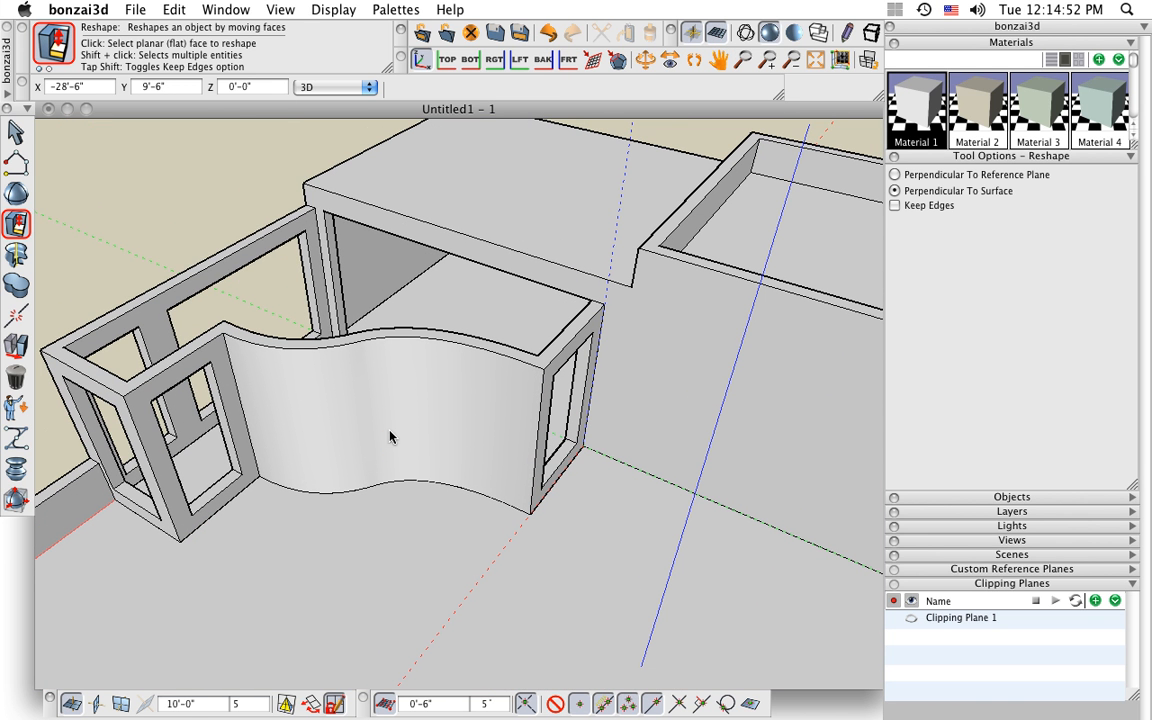
pyautogui.moveTo(5, 225)
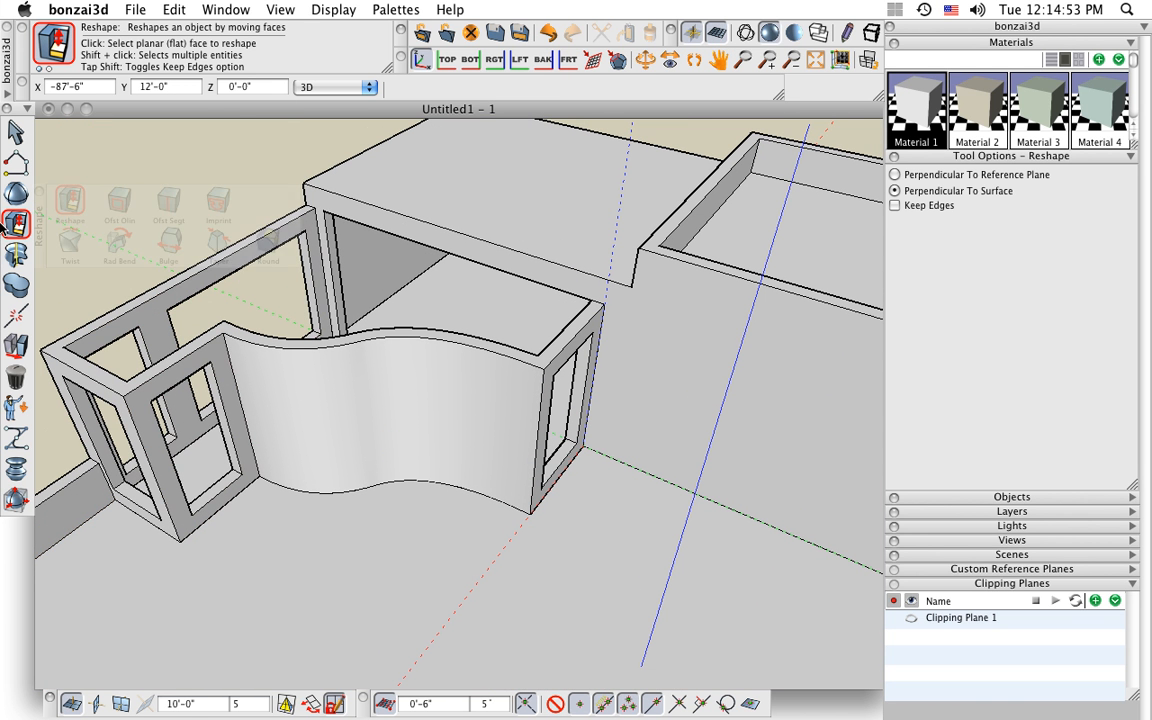
pyautogui.click(168, 202)
pyautogui.click(942, 173)
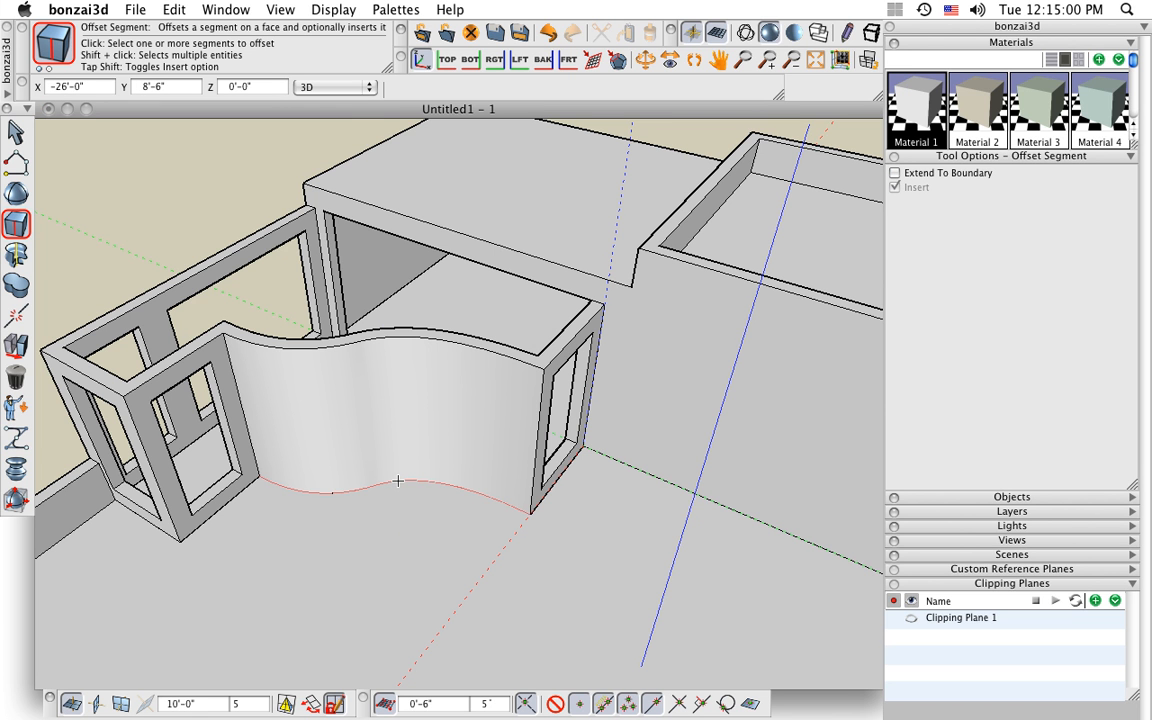
pyautogui.click(397, 483)
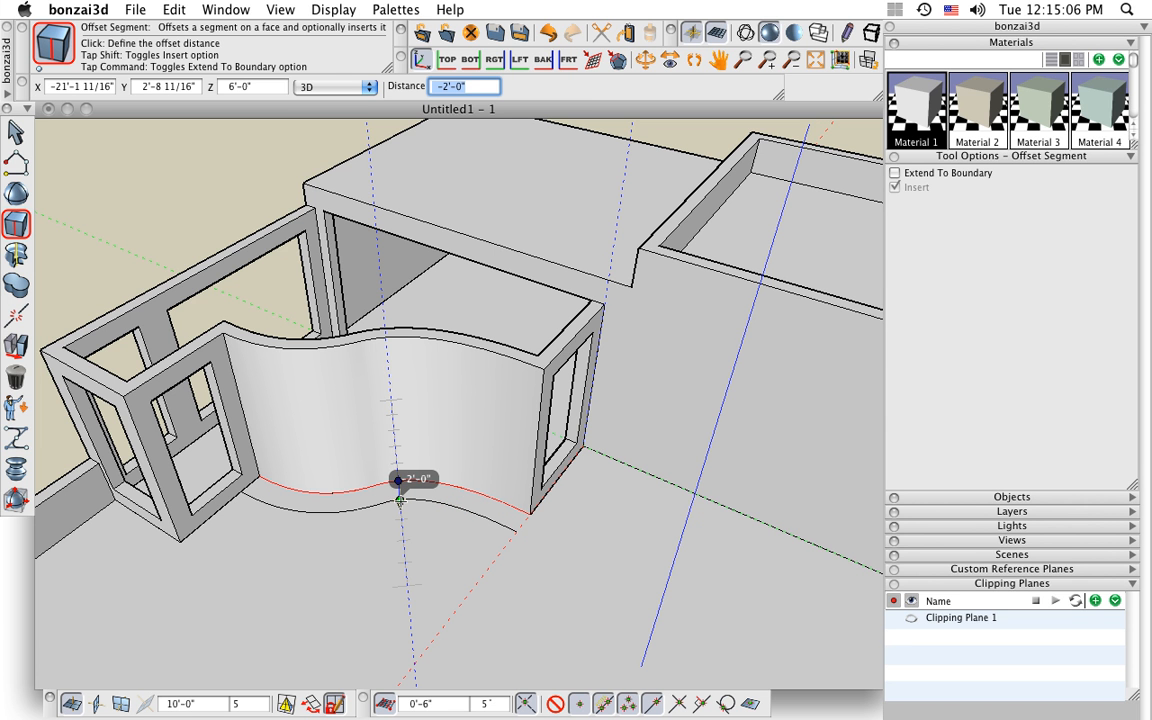
pyautogui.click(399, 499)
# Break the offset curve near both of its ends and delete the two short end pieces.
pyautogui.scroll(3, 397, 490)
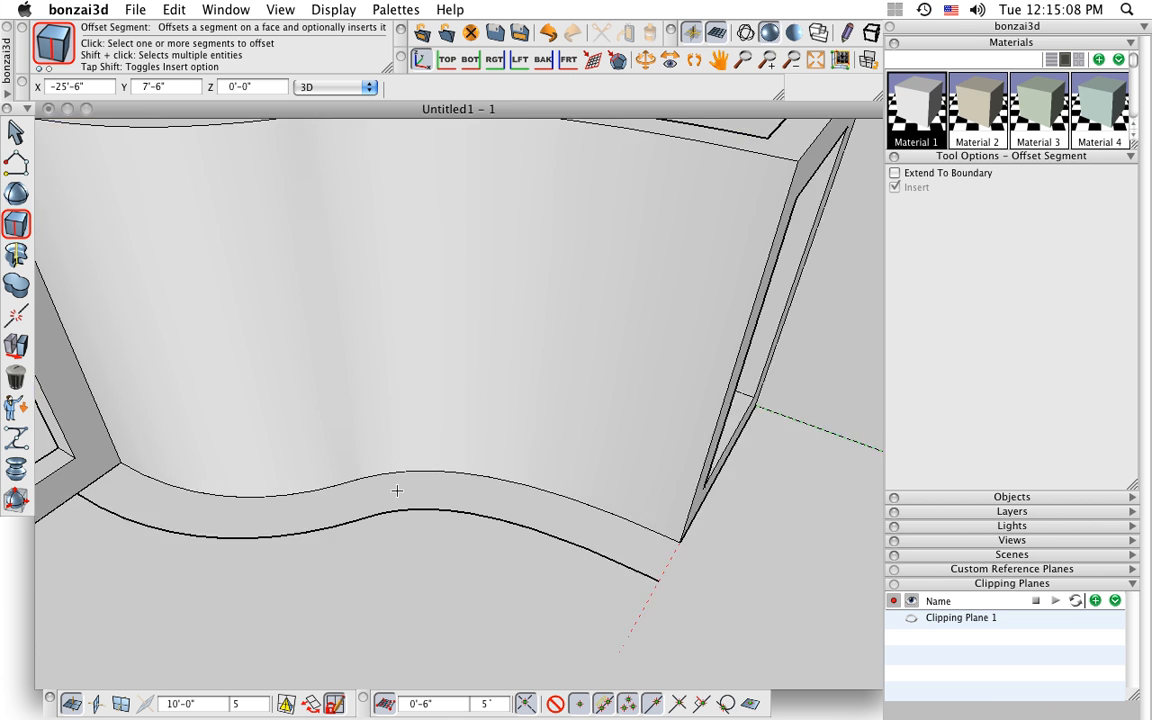
pyautogui.scroll(-1, 397, 490)
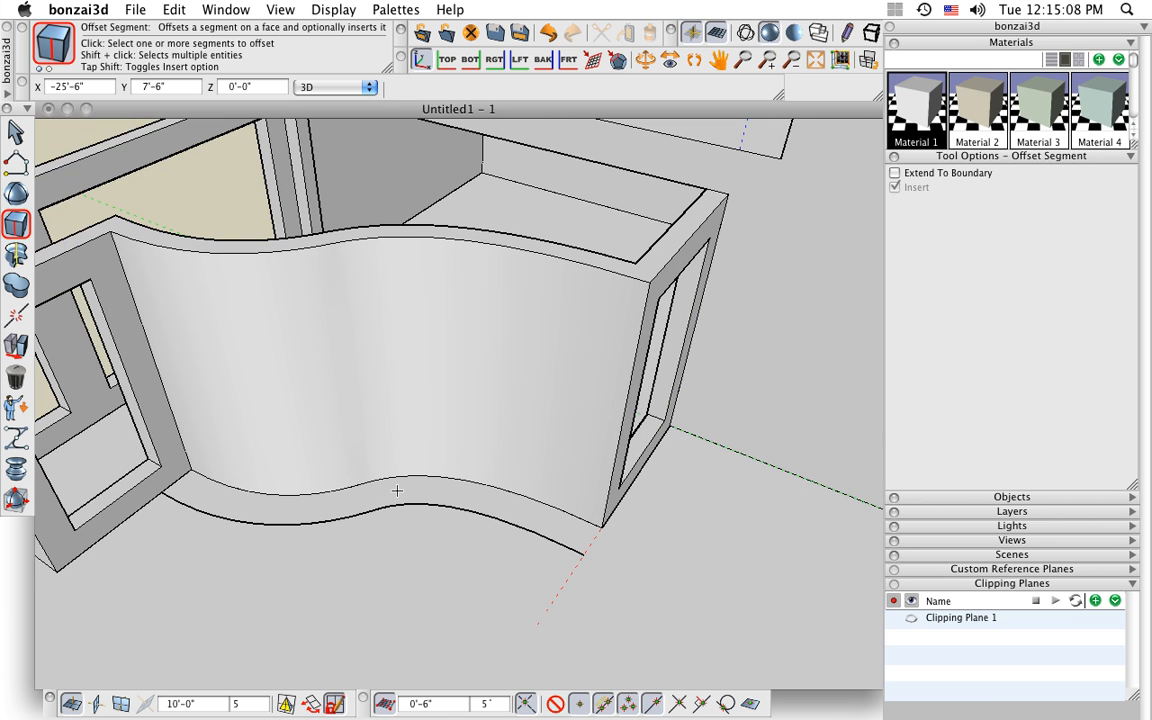
pyautogui.click(14, 319)
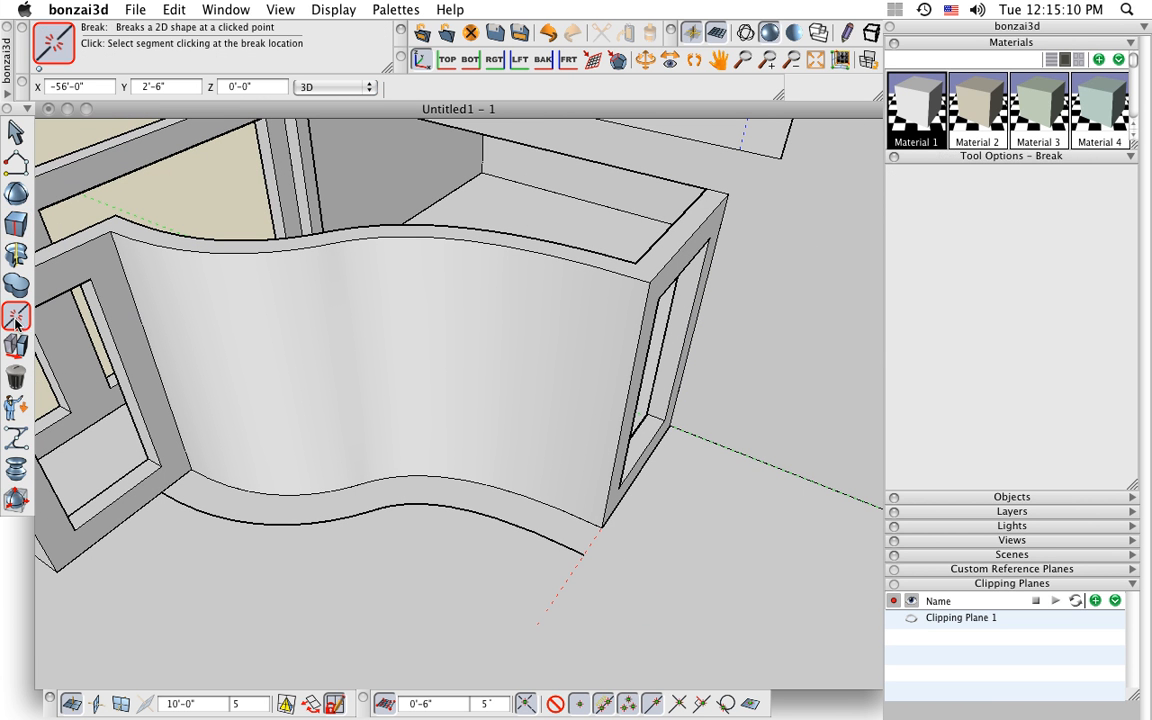
pyautogui.click(197, 510)
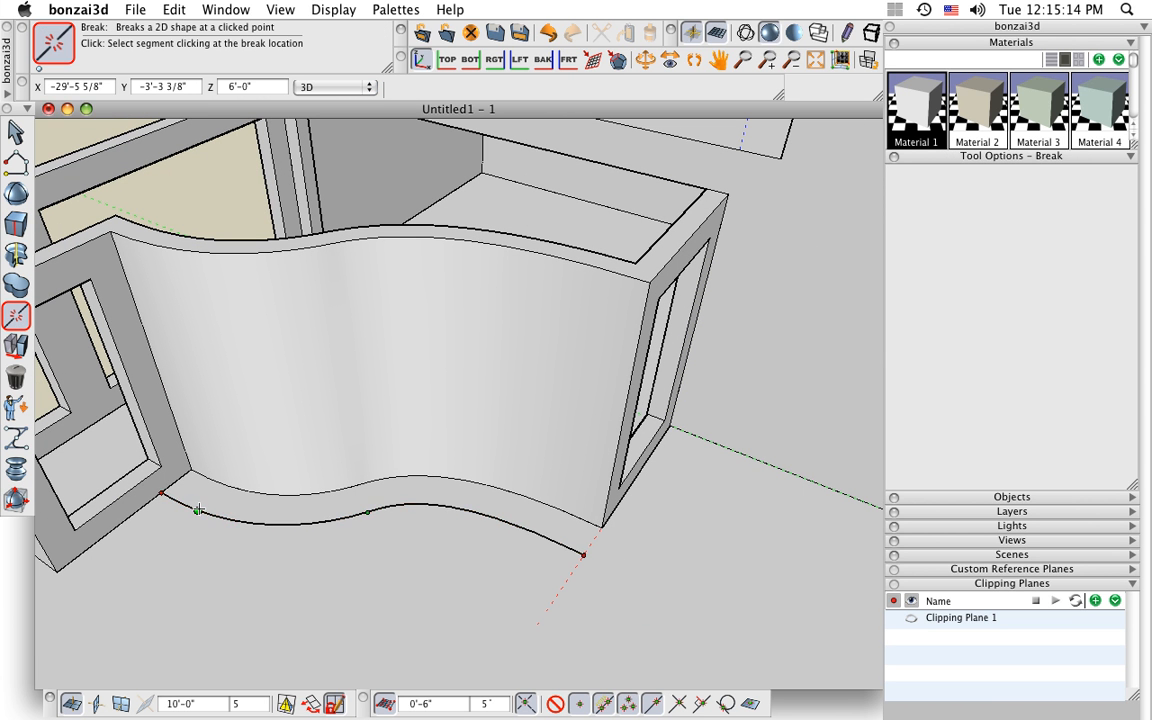
pyautogui.click(541, 535)
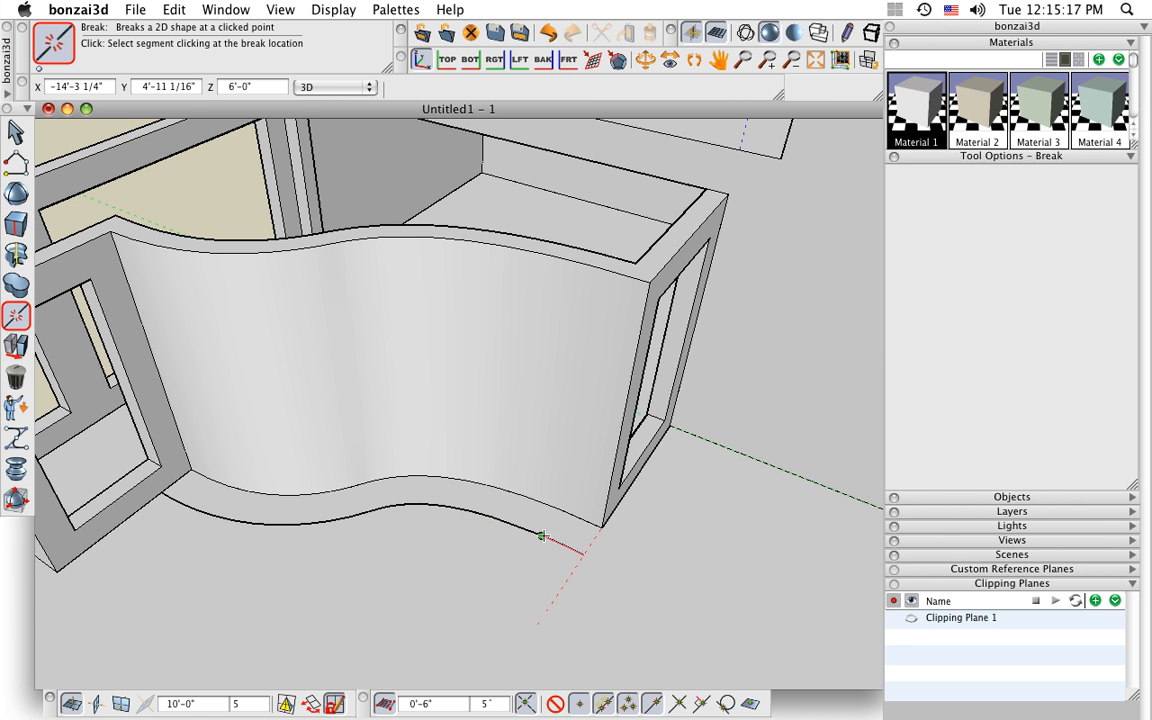
pyautogui.click(12, 382)
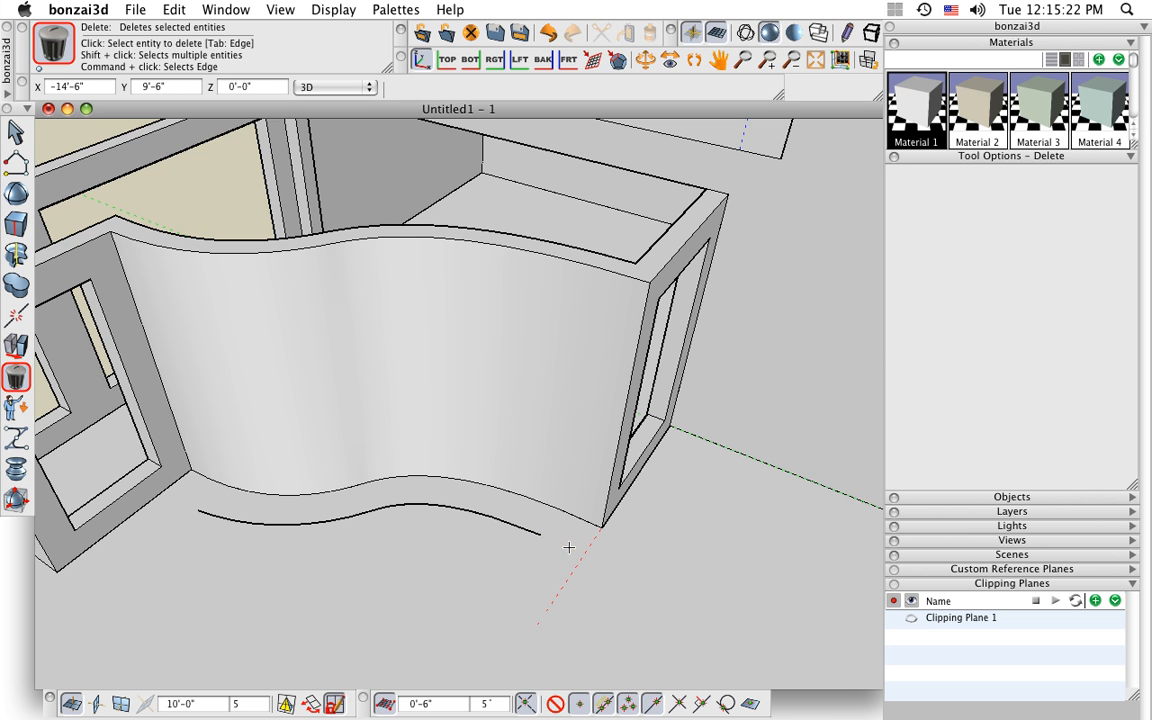
pyautogui.press('Tab')
# Create a right-justified 3D wall from the trimmed offset curve, 12'-6" high and 1'-0" wide.
pyautogui.moveTo(8, 230)
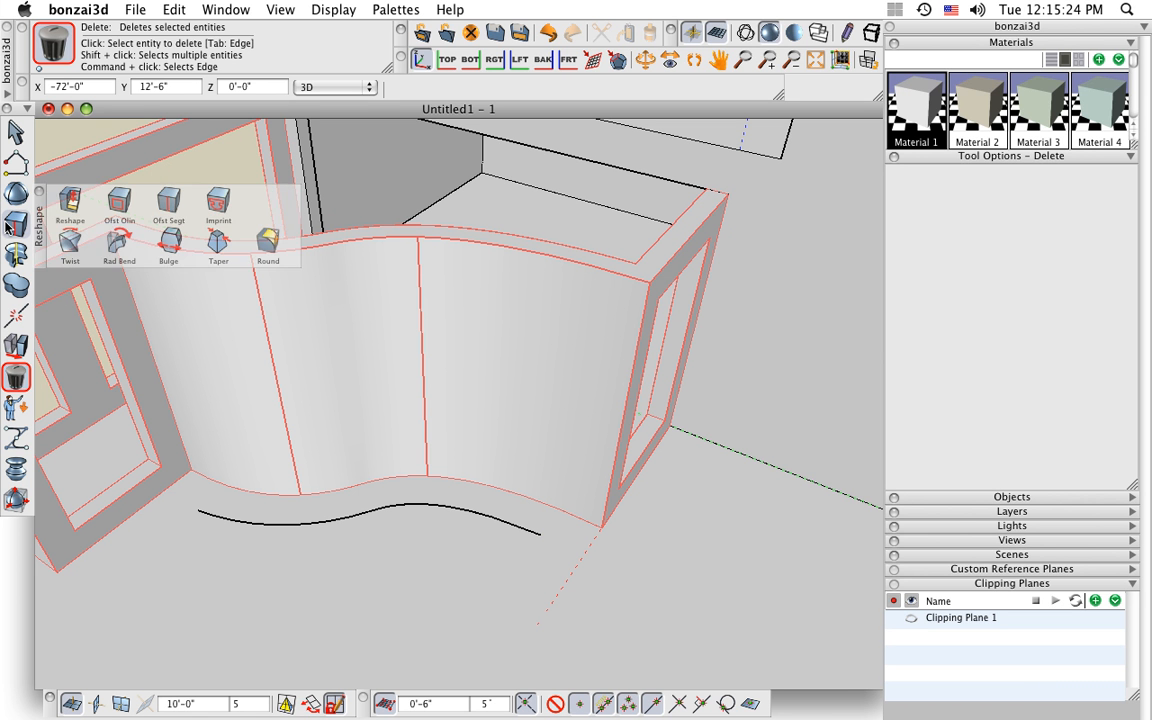
pyautogui.moveTo(14, 254)
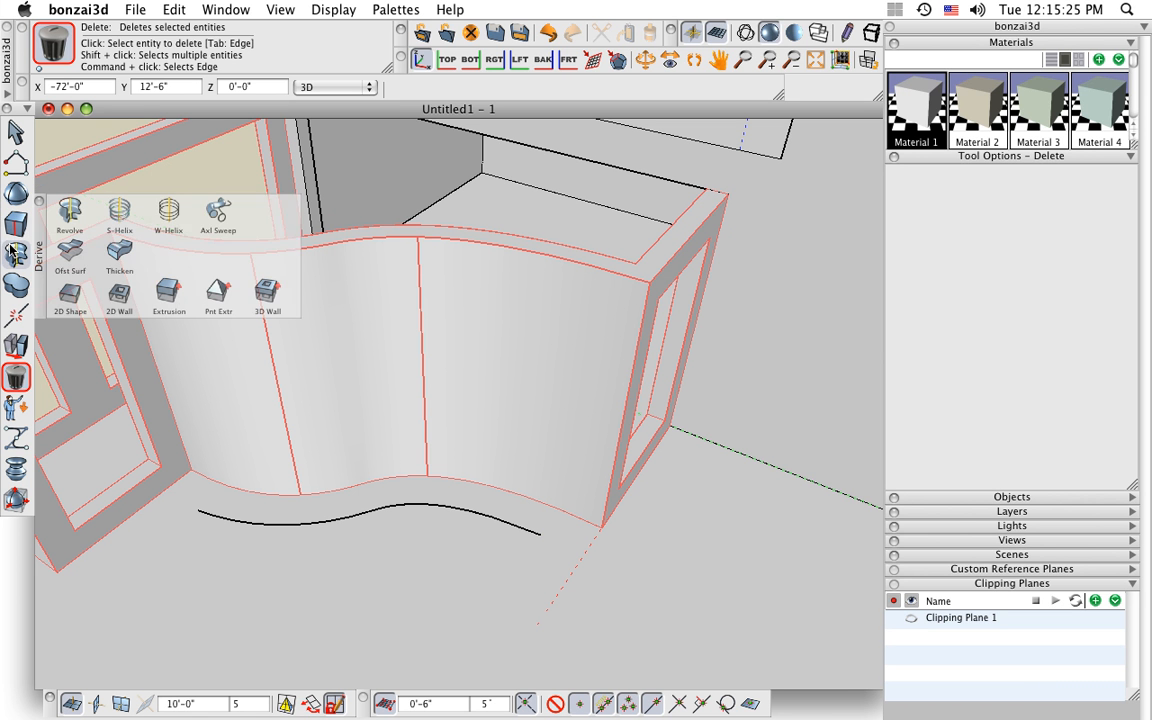
pyautogui.click(265, 291)
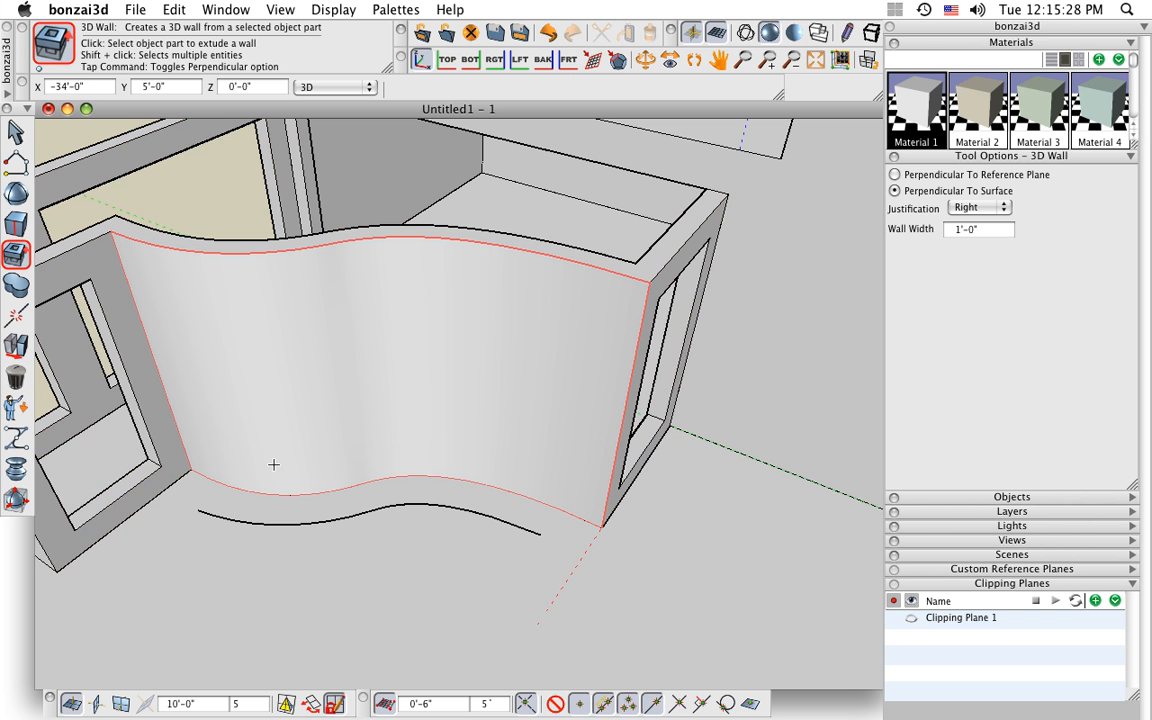
pyautogui.click(284, 521)
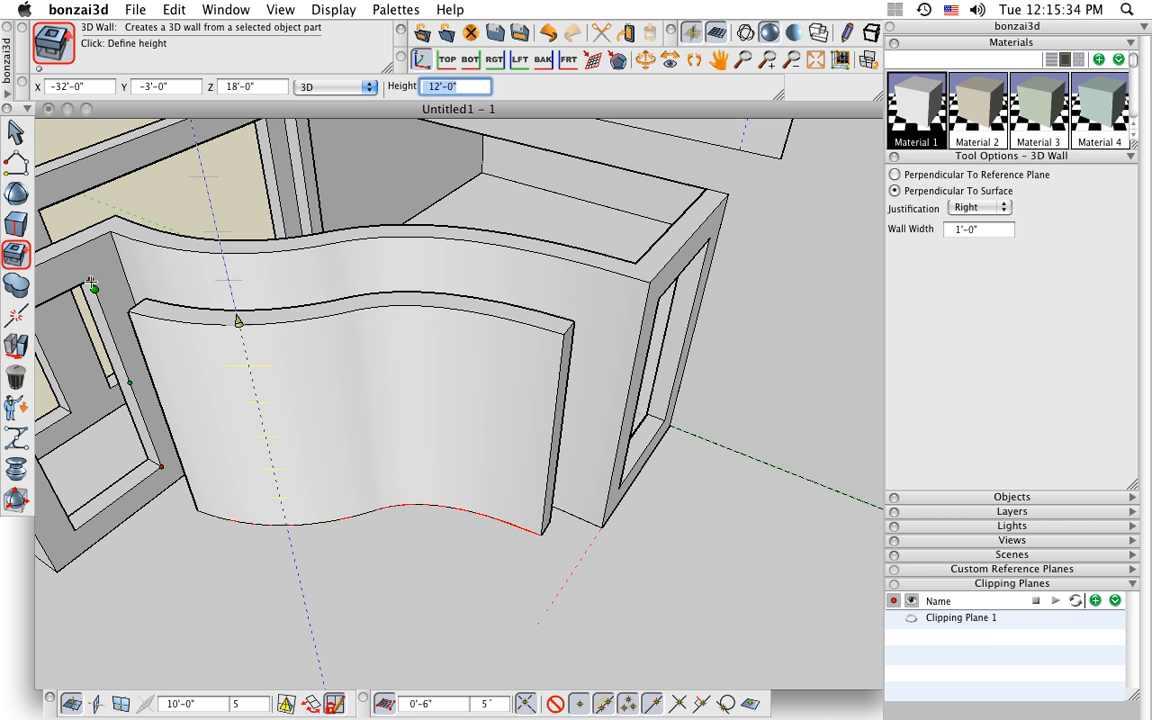
pyautogui.click(122, 294)
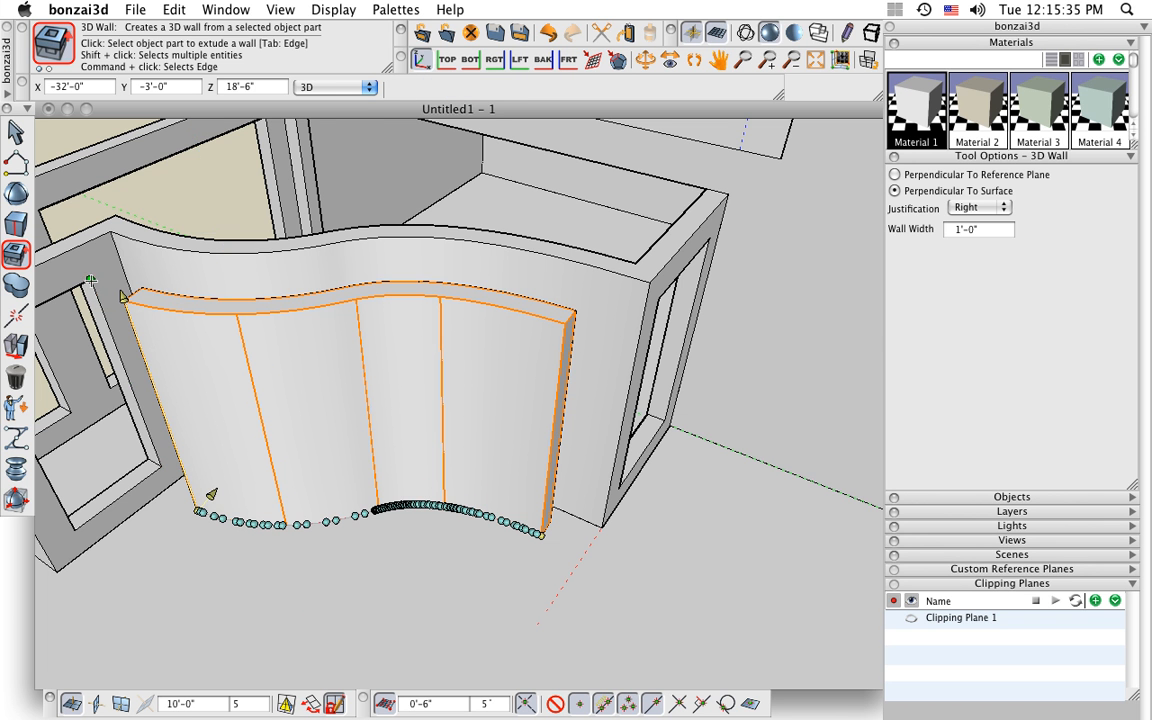
# Widen the new curved 3D wall to 4'-6" in plan so it passes completely through the enclosure's curved wall.
pyautogui.click(447, 64)
pyautogui.moveTo(584, 558); pyautogui.dragTo(564, 372, button='middle')
pyautogui.scroll(5, 500, 500)
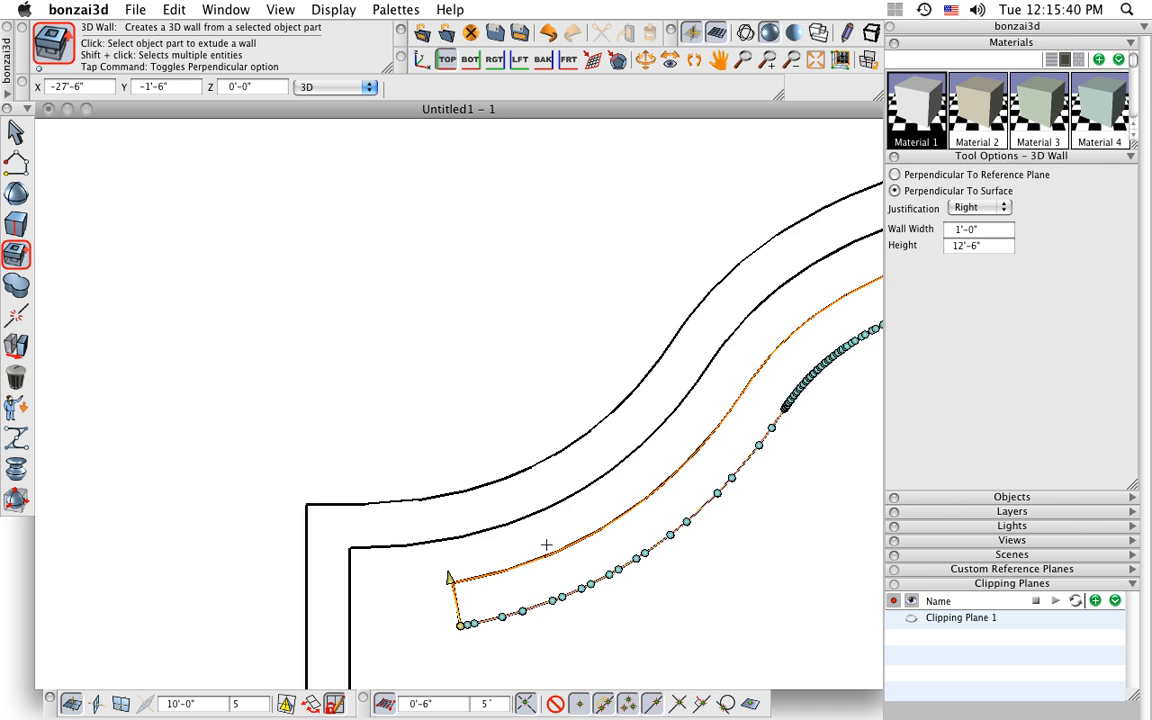
pyautogui.moveTo(545, 545); pyautogui.dragTo(334, 545, button='middle')
pyautogui.scroll(-1, 318, 535)
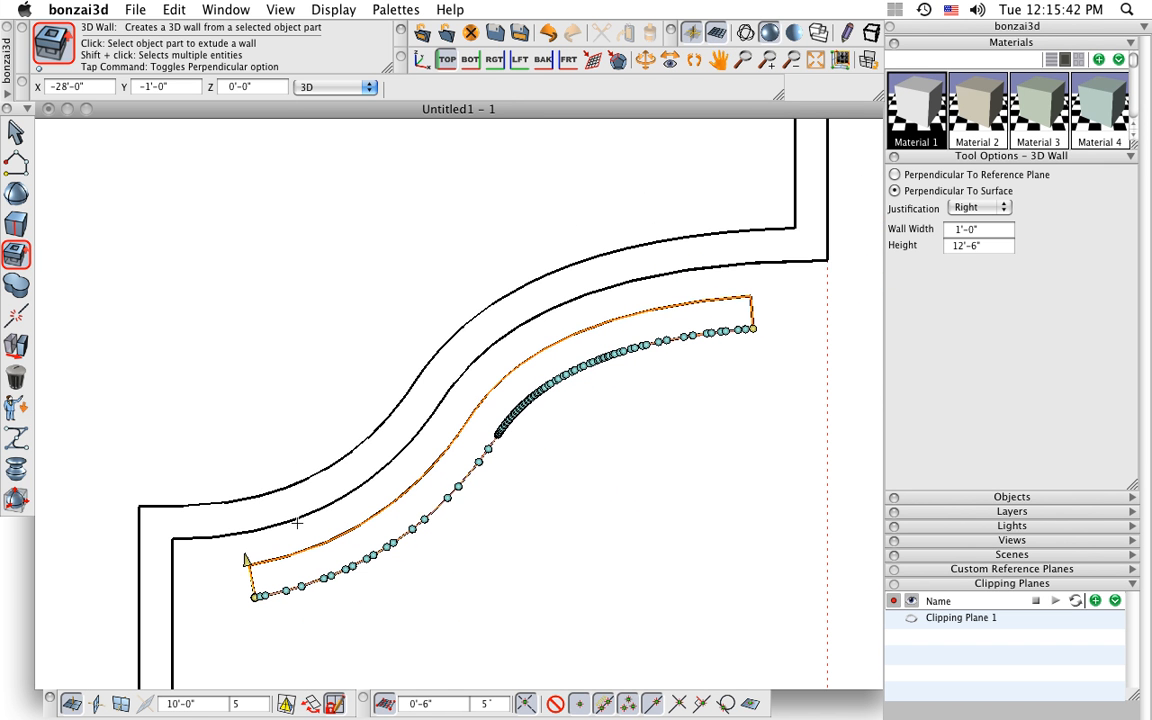
pyautogui.click(245, 558)
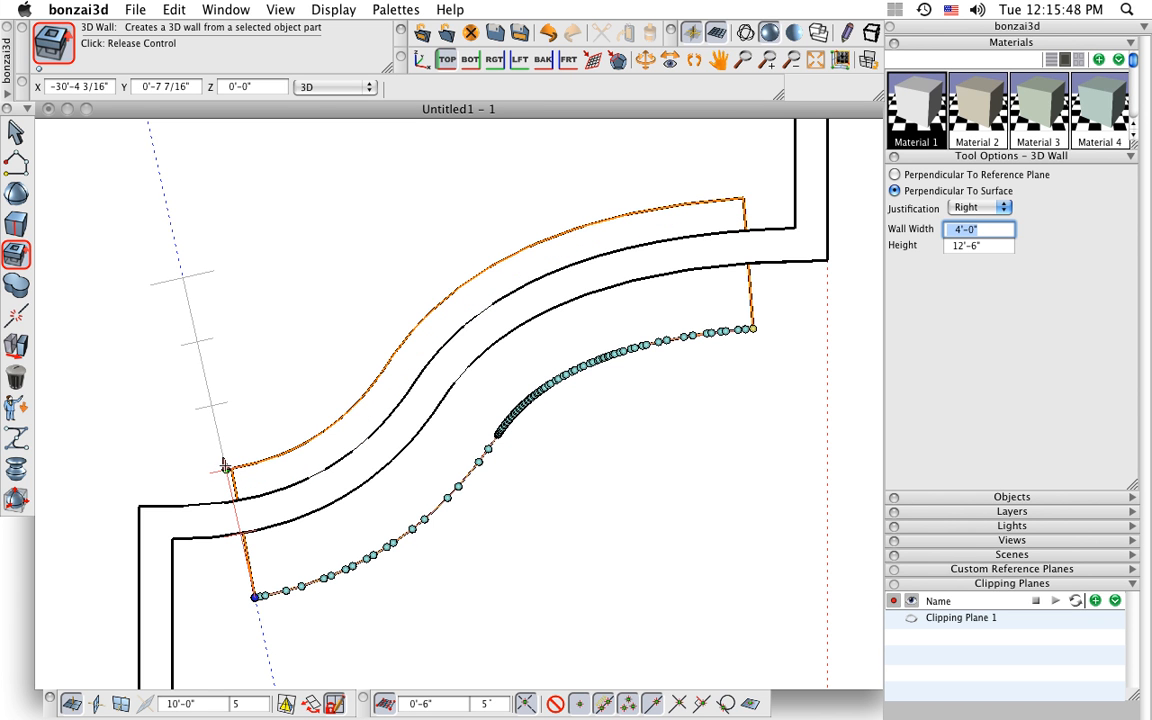
pyautogui.click(212, 451)
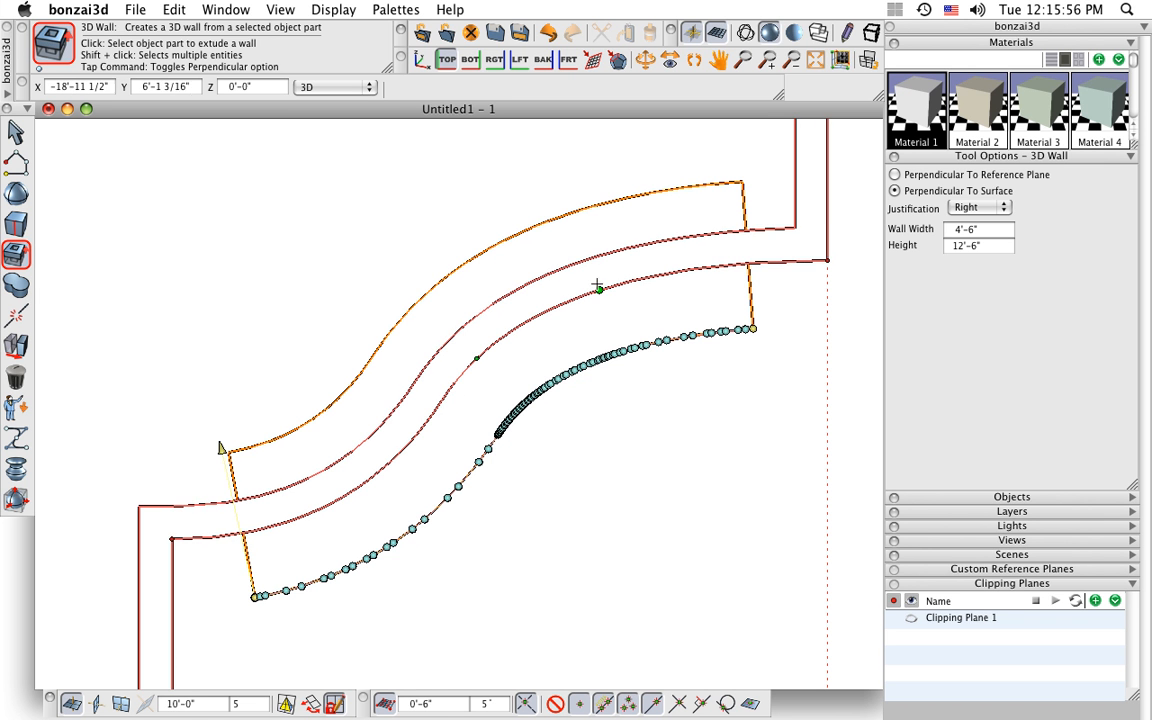
pyautogui.click(421, 60)
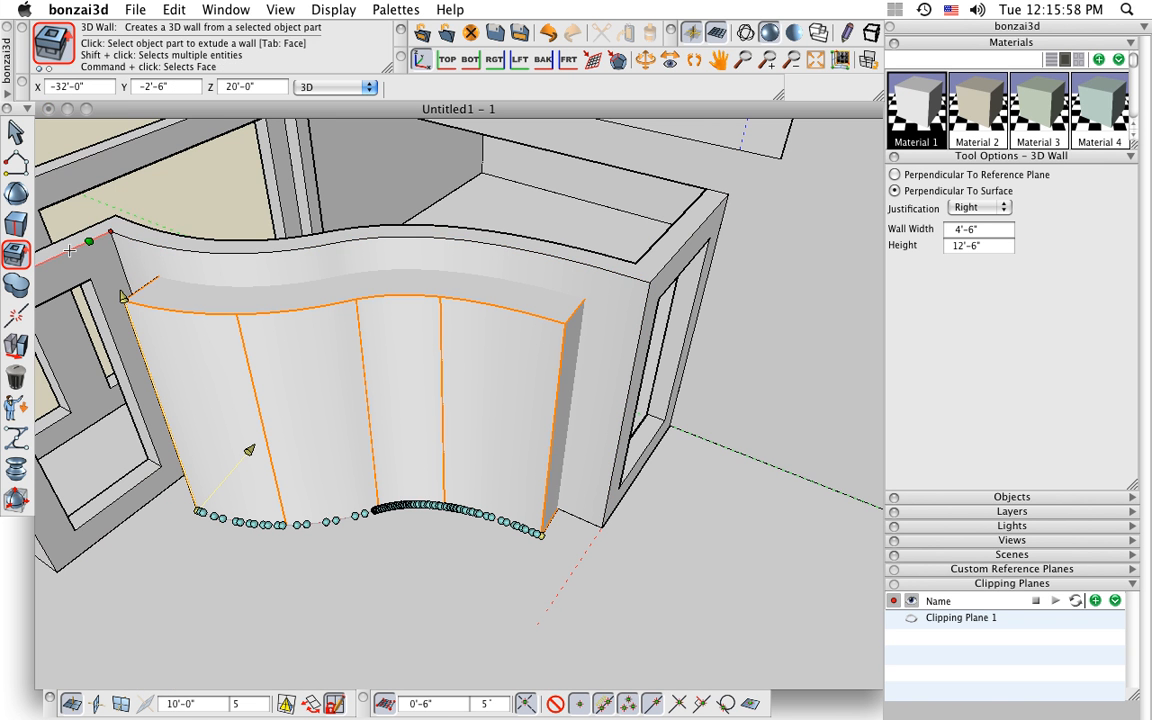
# Subtract the thickened curved wall from the wall enclosure with Difference, cutting an opening in its curved side.
pyautogui.moveTo(13, 288)
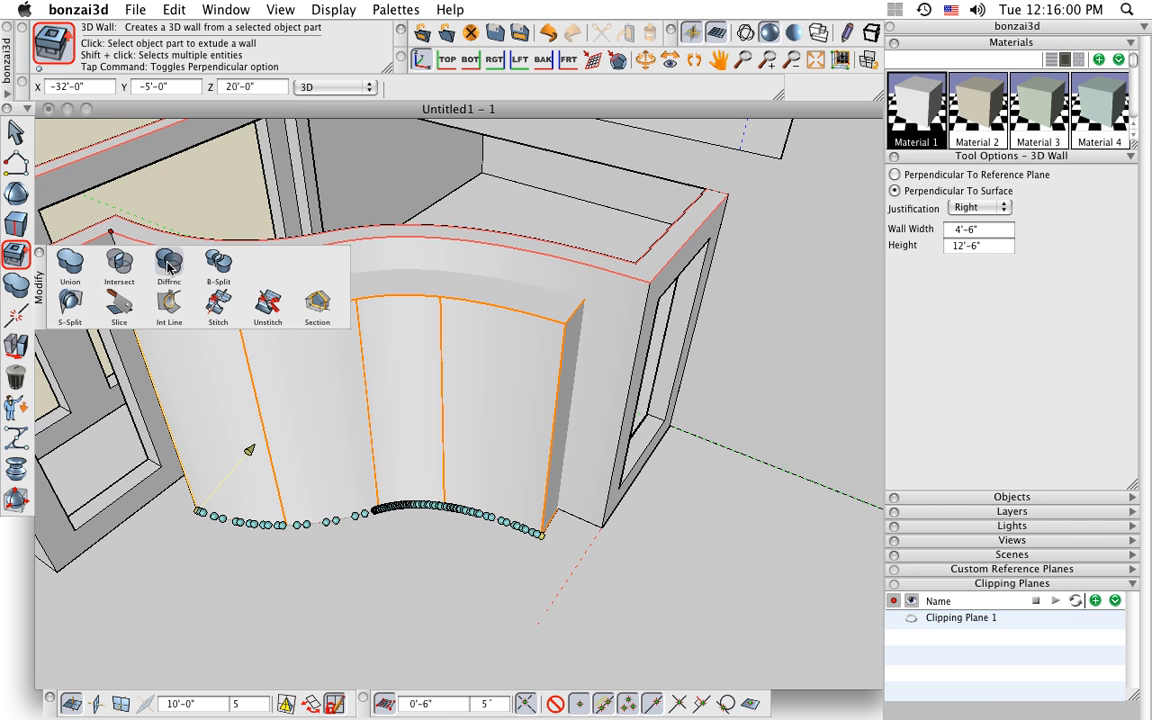
pyautogui.click(163, 266)
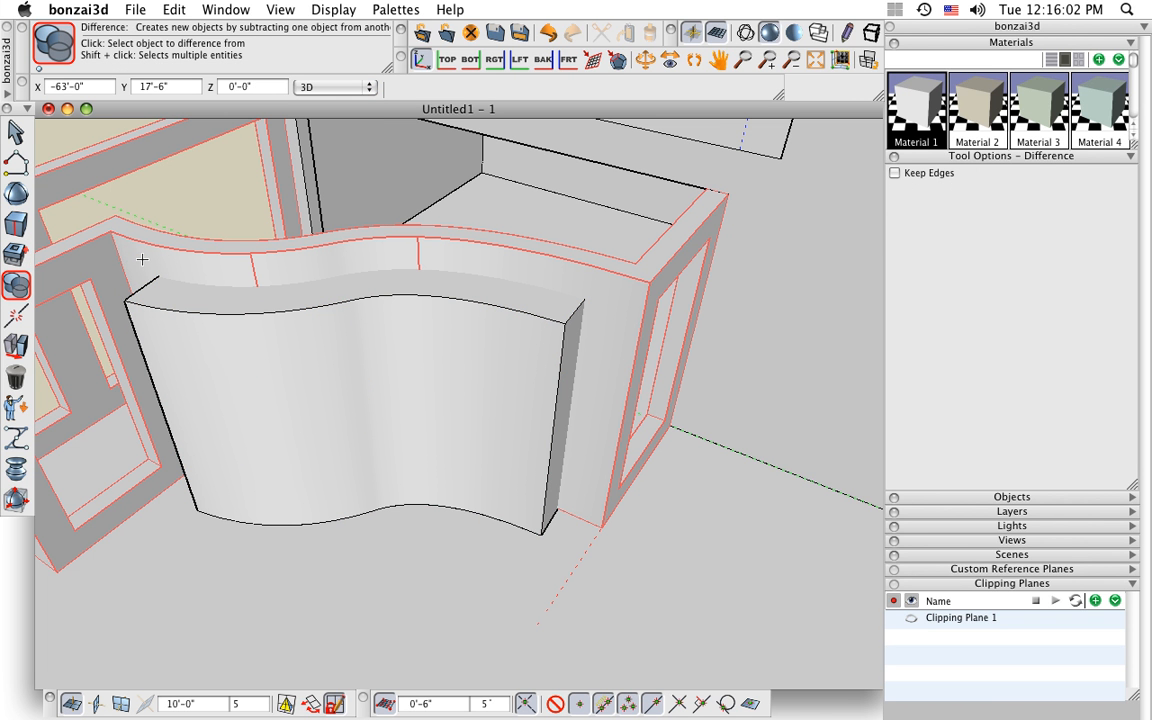
pyautogui.click(142, 259)
pyautogui.click(162, 286)
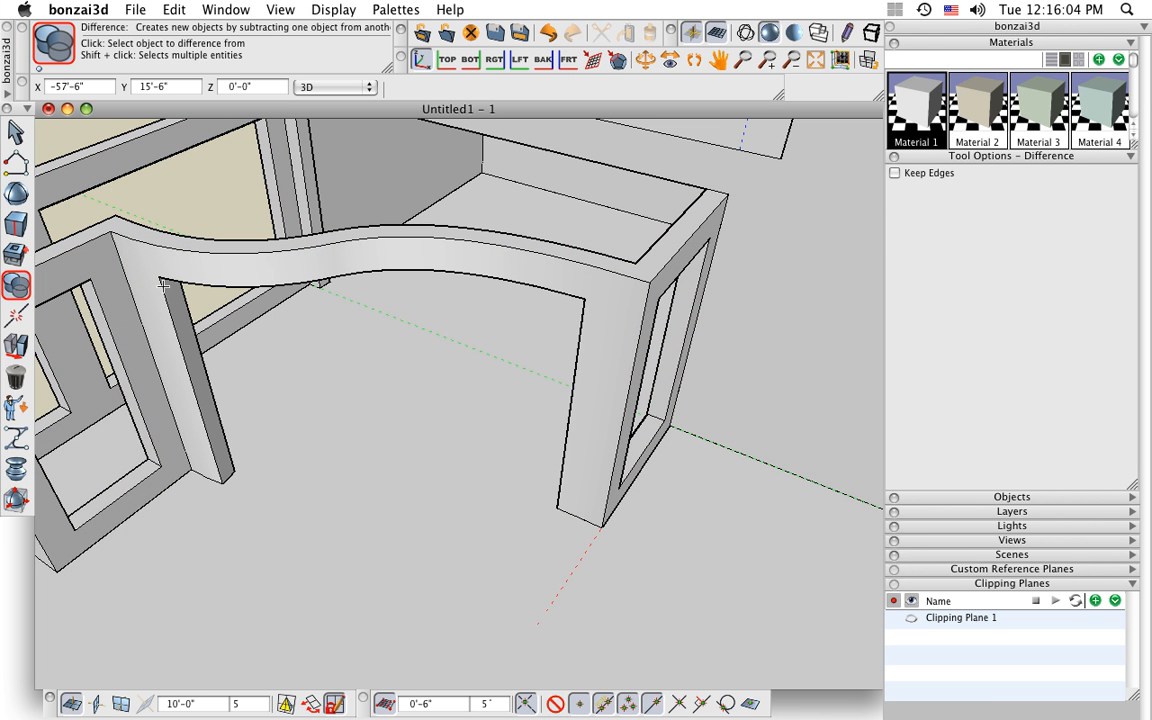
# Examine the opening in the curved wall and check by selection which parts belong to the enclosure object.
pyautogui.scroll(5, 164, 461)
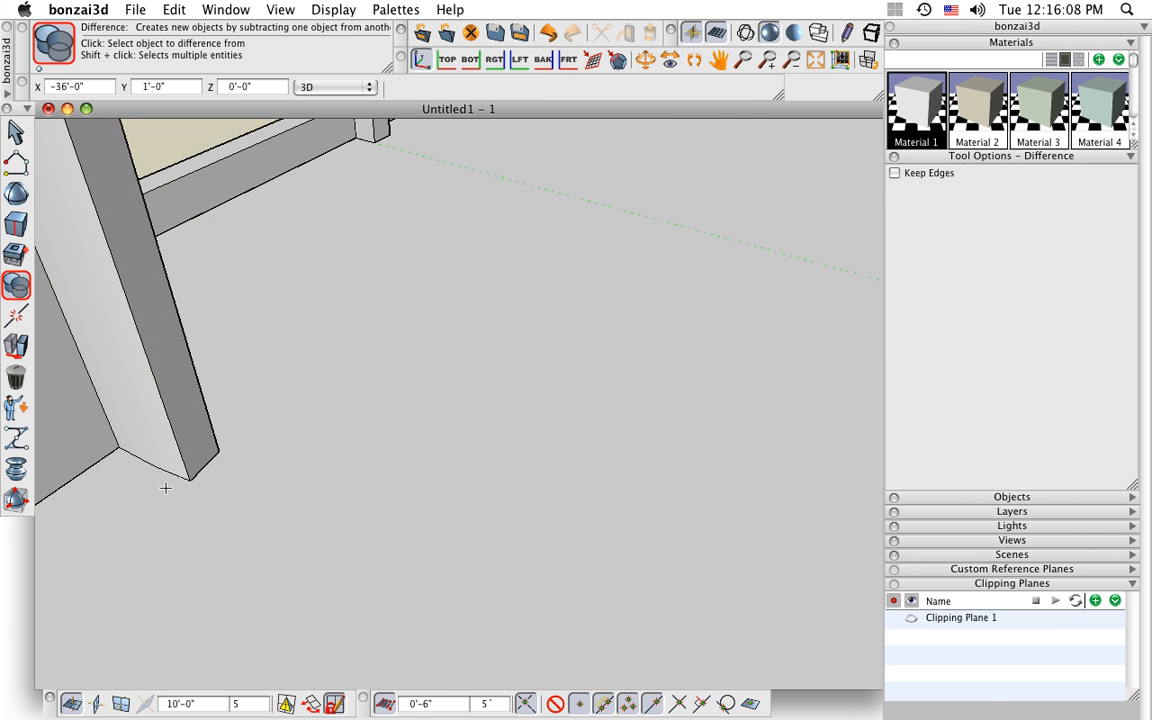
pyautogui.scroll(-5, 228, 471)
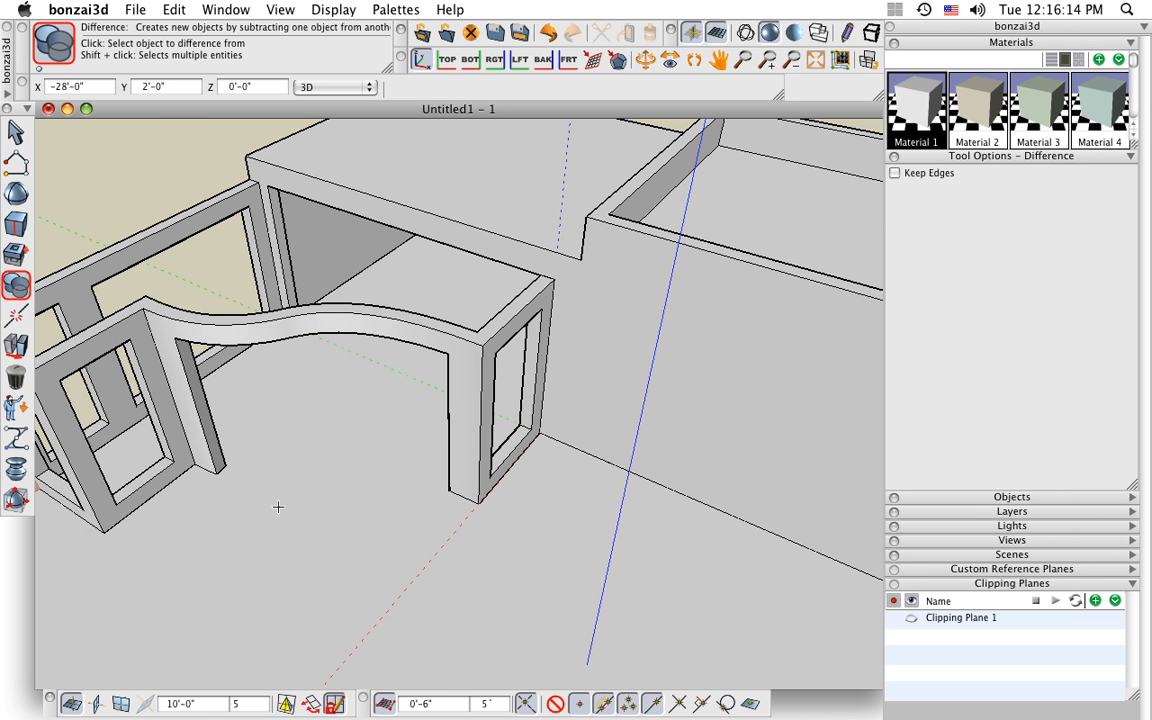
pyautogui.moveTo(361, 484); pyautogui.dragTo(313, 444, button='middle')
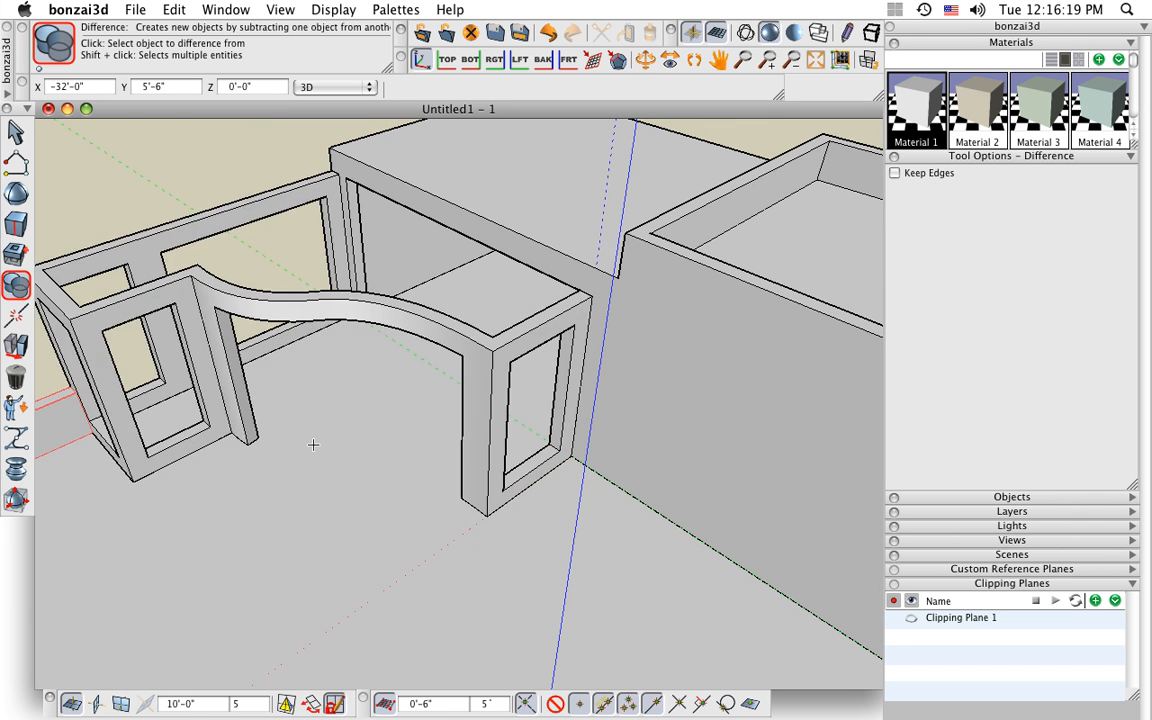
pyautogui.click(16, 131)
pyautogui.click(147, 241)
pyautogui.click(147, 241)
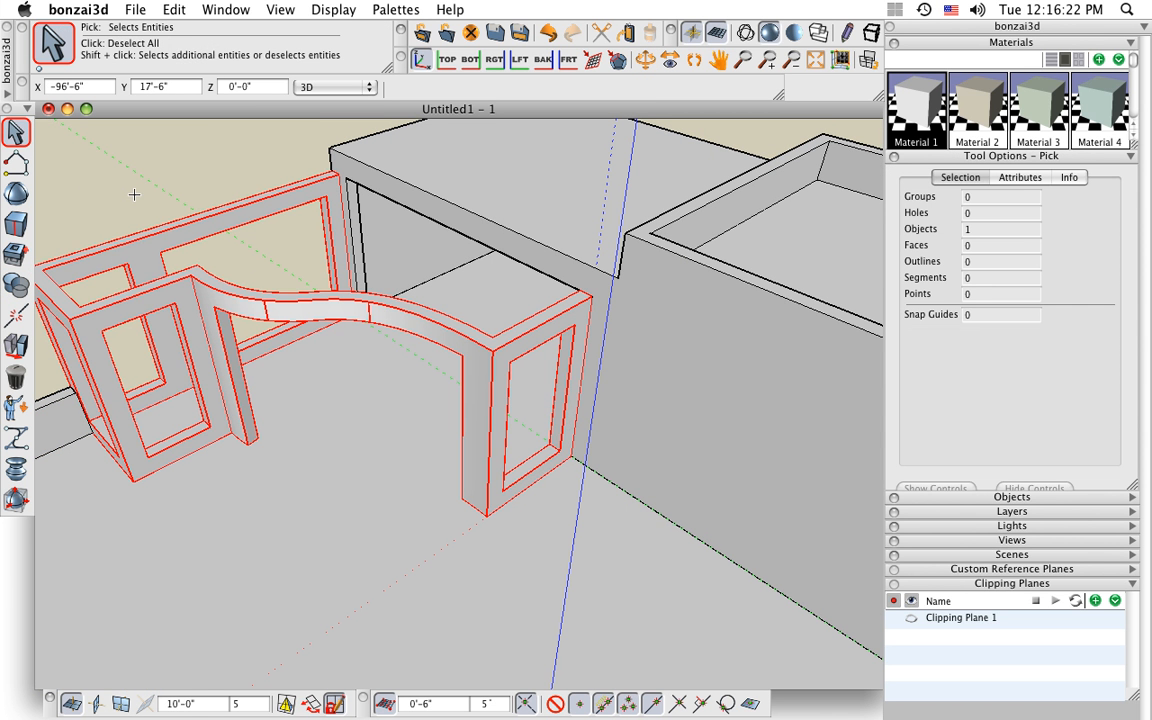
pyautogui.click(137, 197)
pyautogui.keyDown('shift'); pyautogui.moveTo(147, 188); pyautogui.dragTo(182, 232, button='middle'); pyautogui.keyUp('shift')
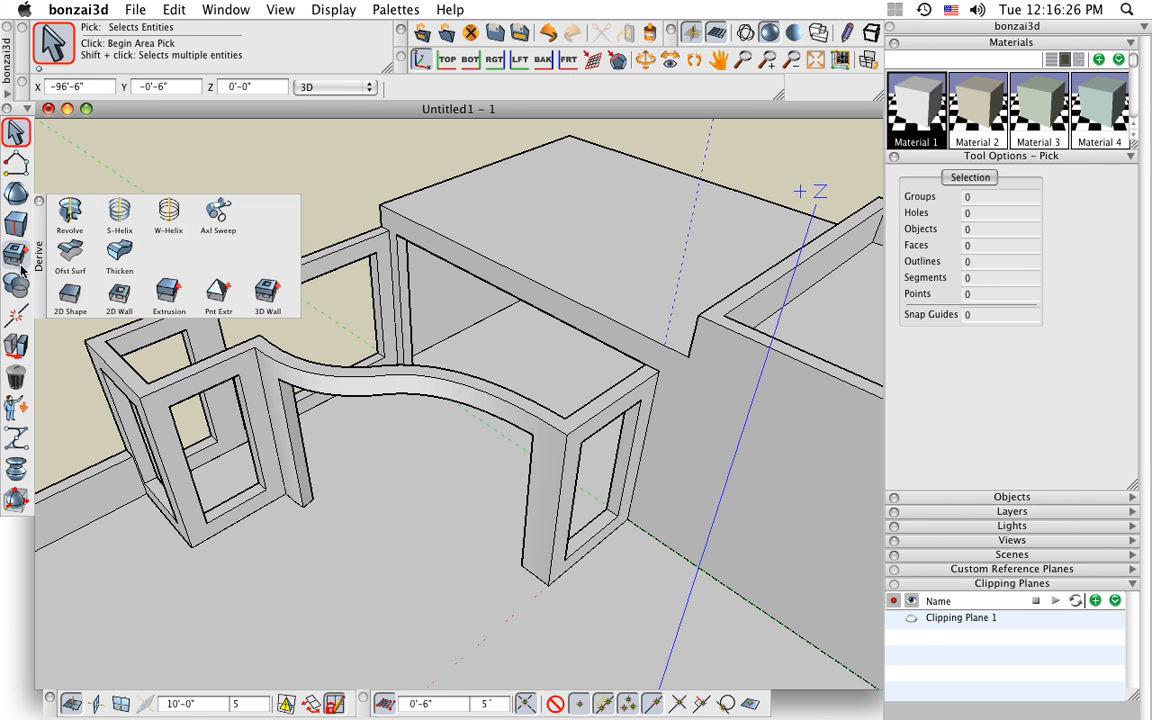
# Derive one joined 2D shape from the enclosure's outer top edges: back, end, short front, curved front and side.
pyautogui.moveTo(20, 262)
pyautogui.click(69, 291)
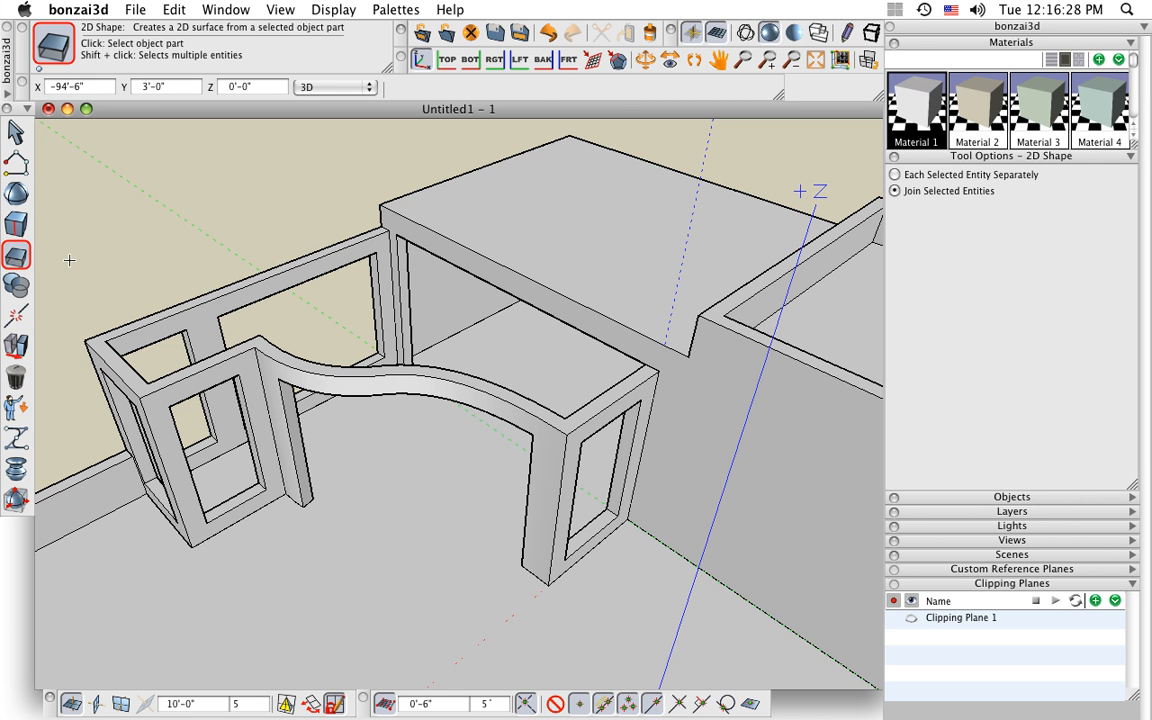
pyautogui.click(172, 300)
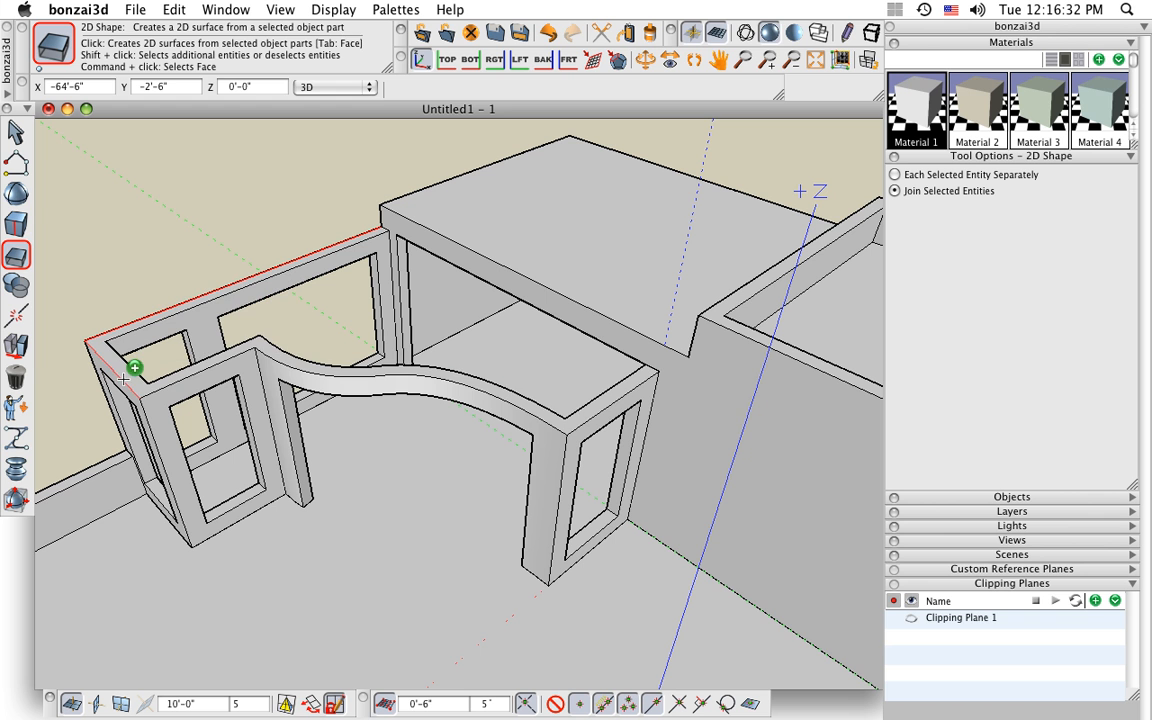
pyautogui.keyDown('shift'); pyautogui.click(176, 382); pyautogui.keyUp('shift')
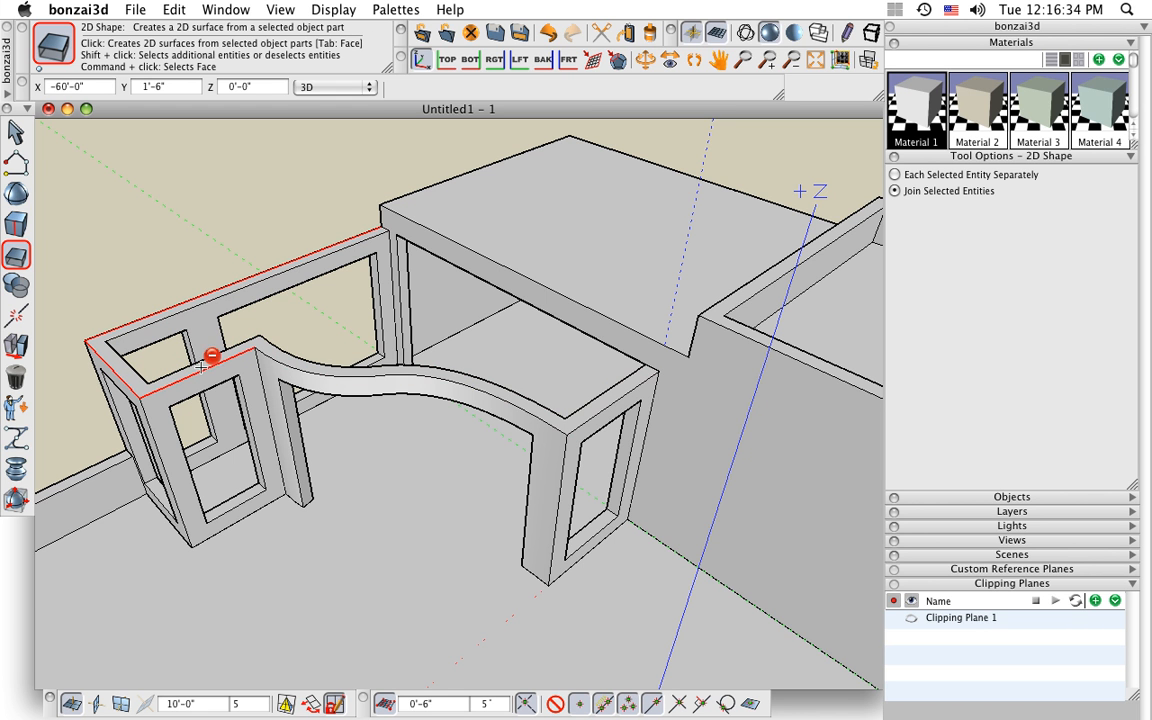
pyautogui.keyDown('shift'); pyautogui.click(330, 376); pyautogui.keyUp('shift')
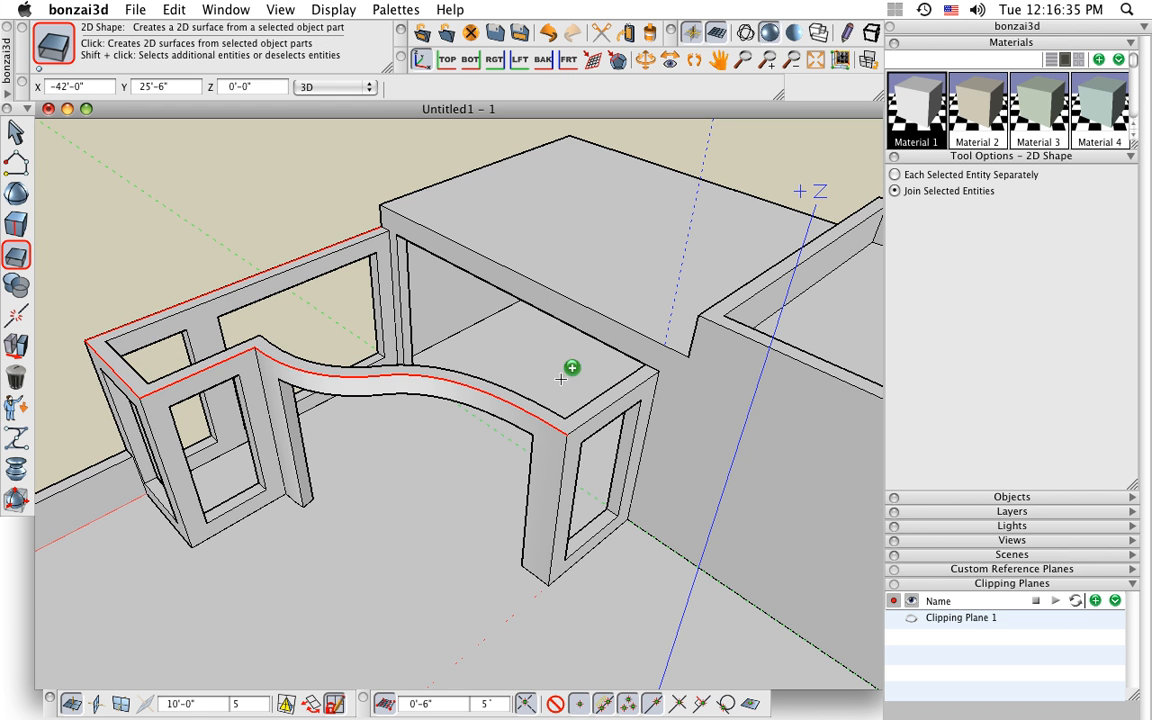
pyautogui.keyDown('shift'); pyautogui.click(606, 404); pyautogui.keyUp('shift')
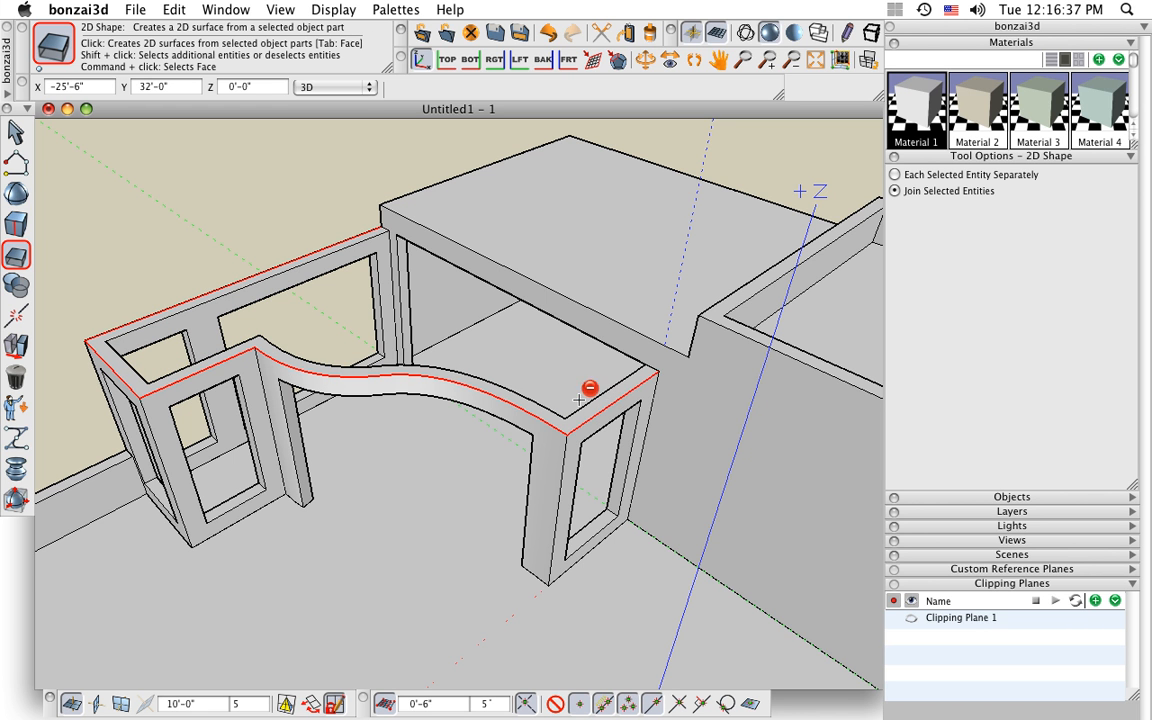
pyautogui.click(151, 255)
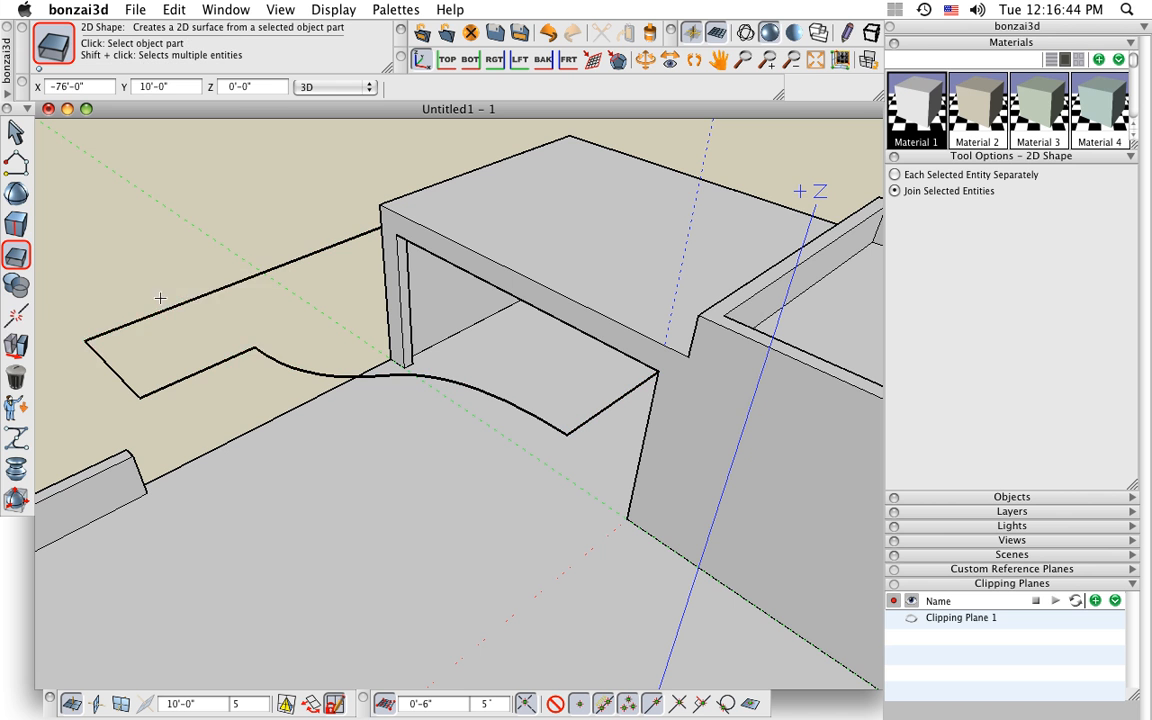
# Close the derived open outline into a surface with Close Line.
pyautogui.click(16, 285)
pyautogui.click(119, 295)
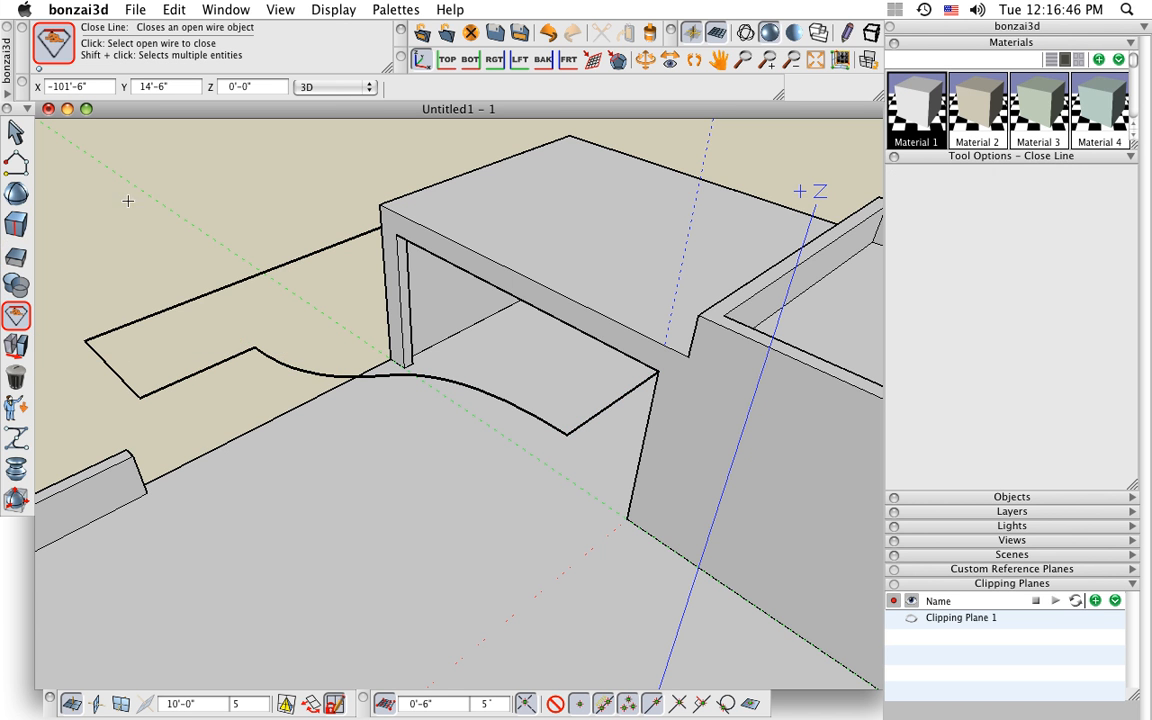
pyautogui.click(321, 241)
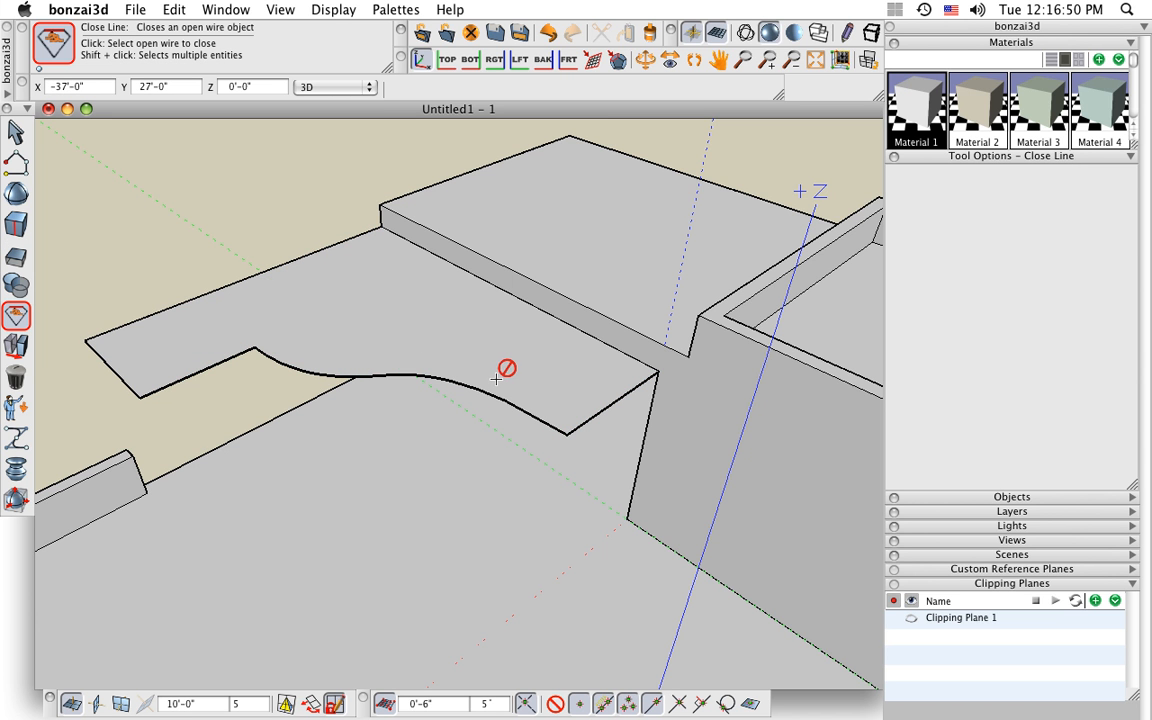
# Extrude the closed roof surface 2'-0" upward, perpendicular to the surface.
pyautogui.moveTo(15, 258)
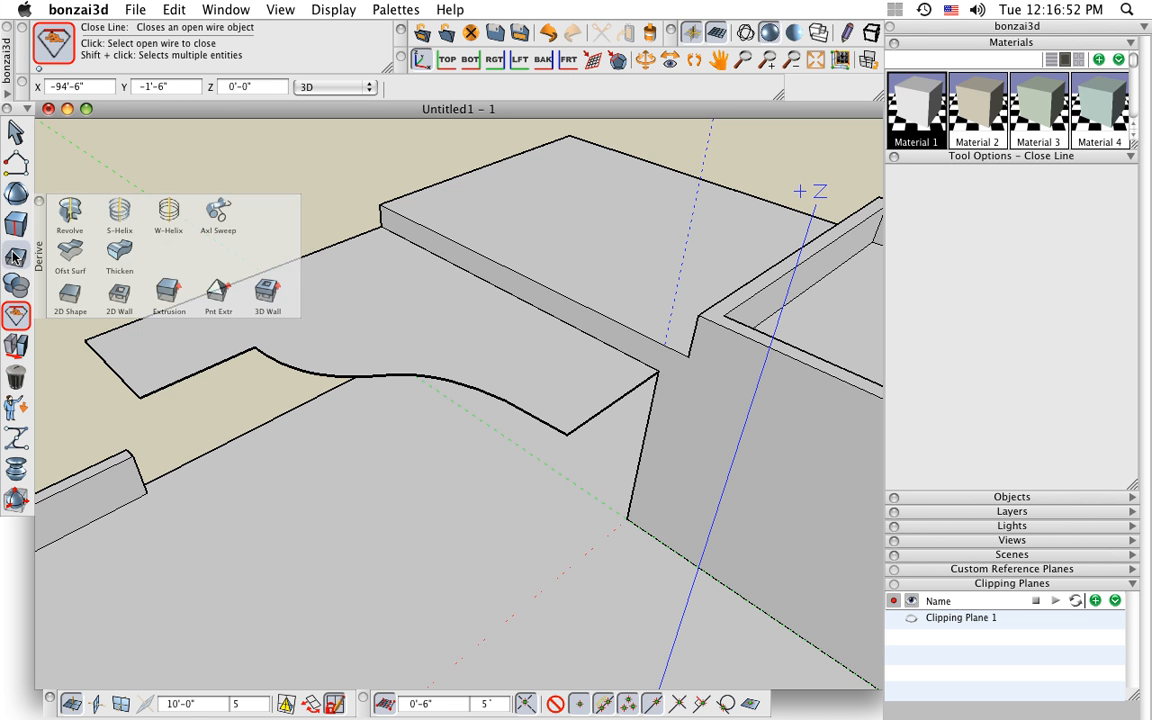
pyautogui.click(168, 291)
pyautogui.click(408, 264)
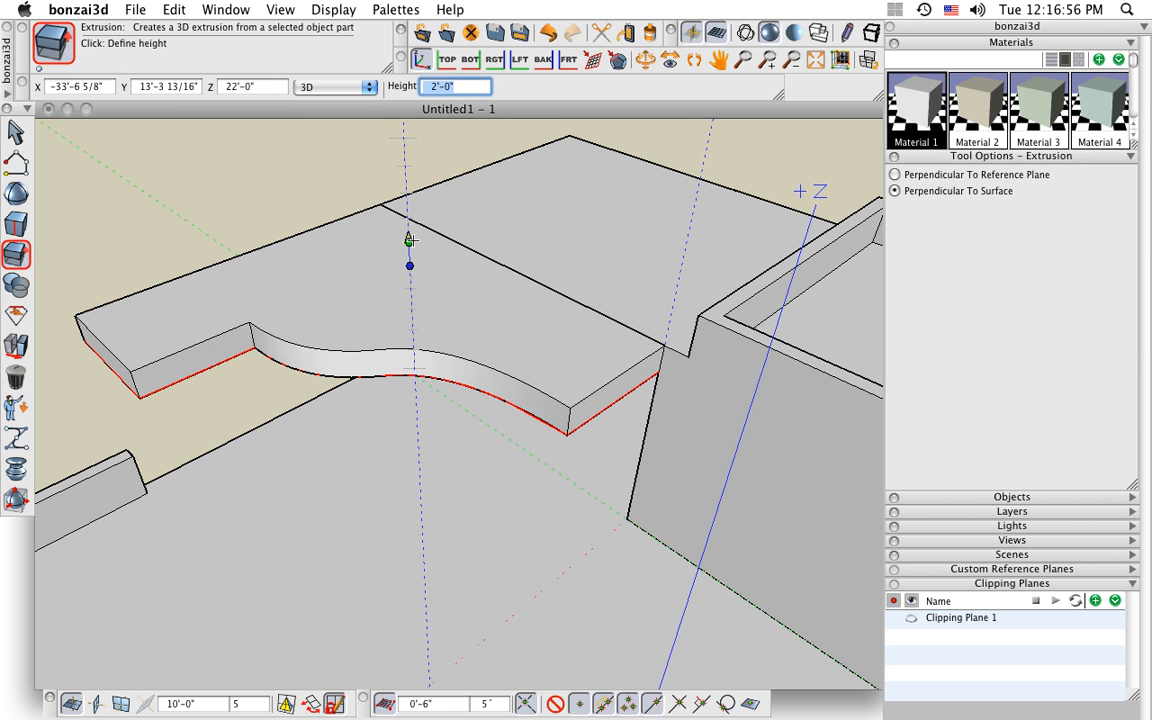
pyautogui.click(409, 240)
# Offset the outline of the roof slab's top face inward with Insert on, leaving a narrow rim around it.
pyautogui.moveTo(15, 224)
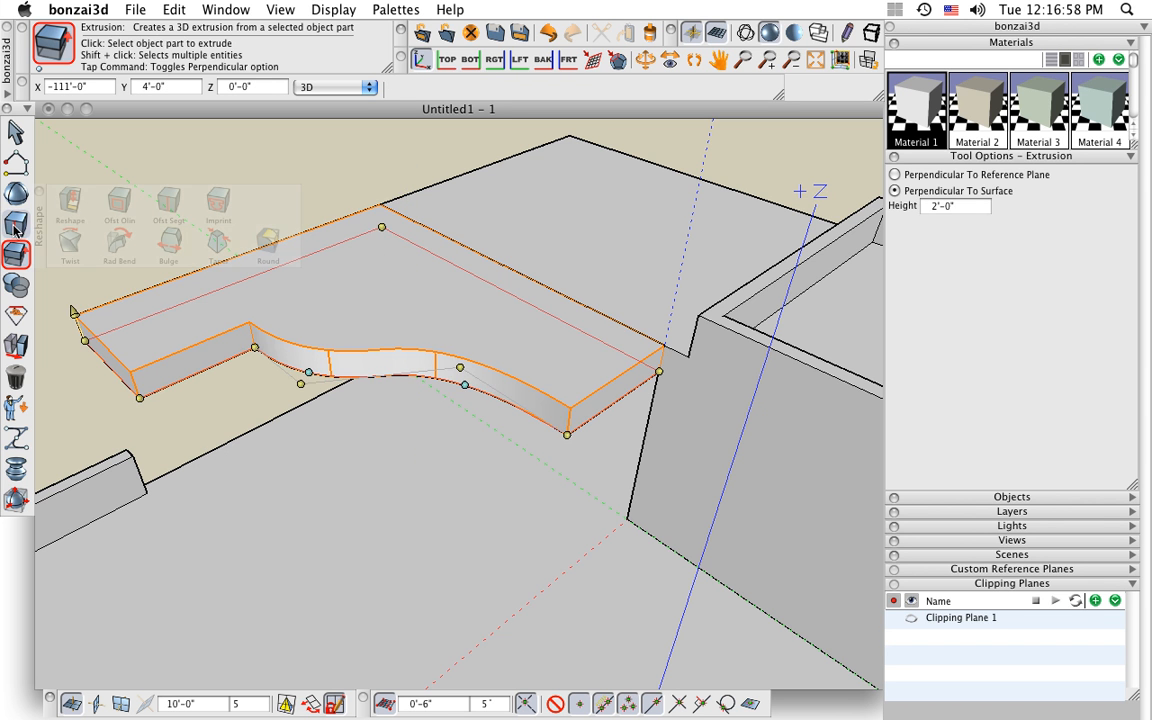
pyautogui.click(119, 204)
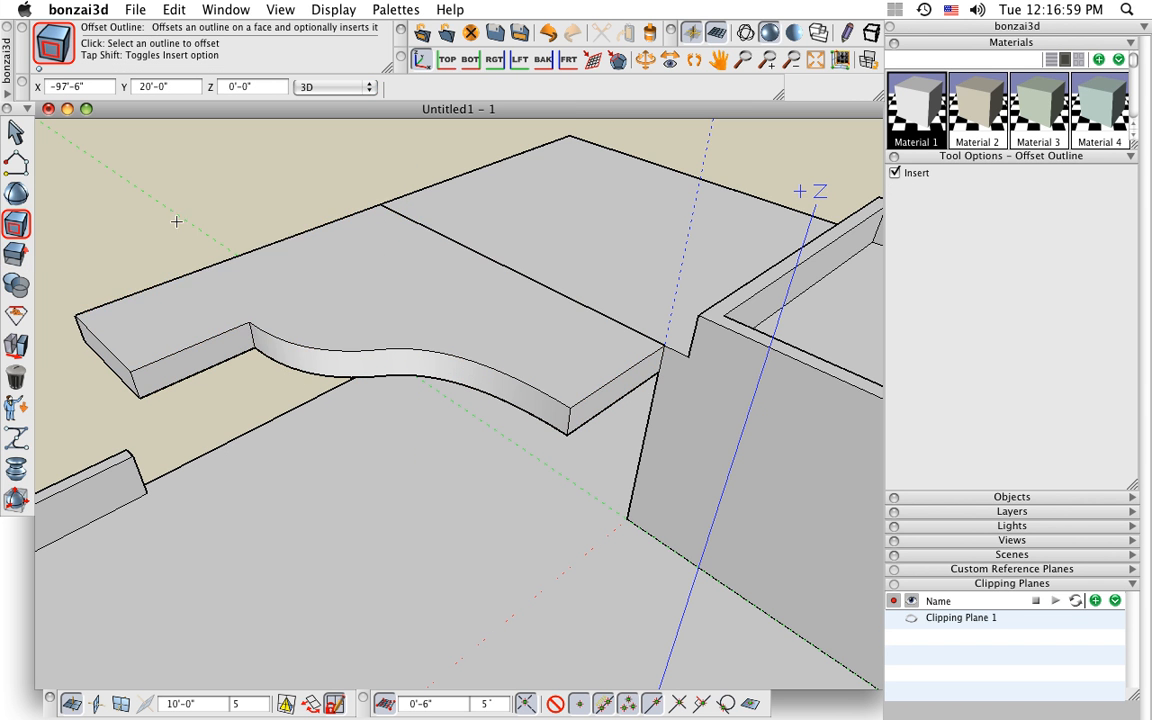
pyautogui.click(216, 267)
pyautogui.click(216, 267)
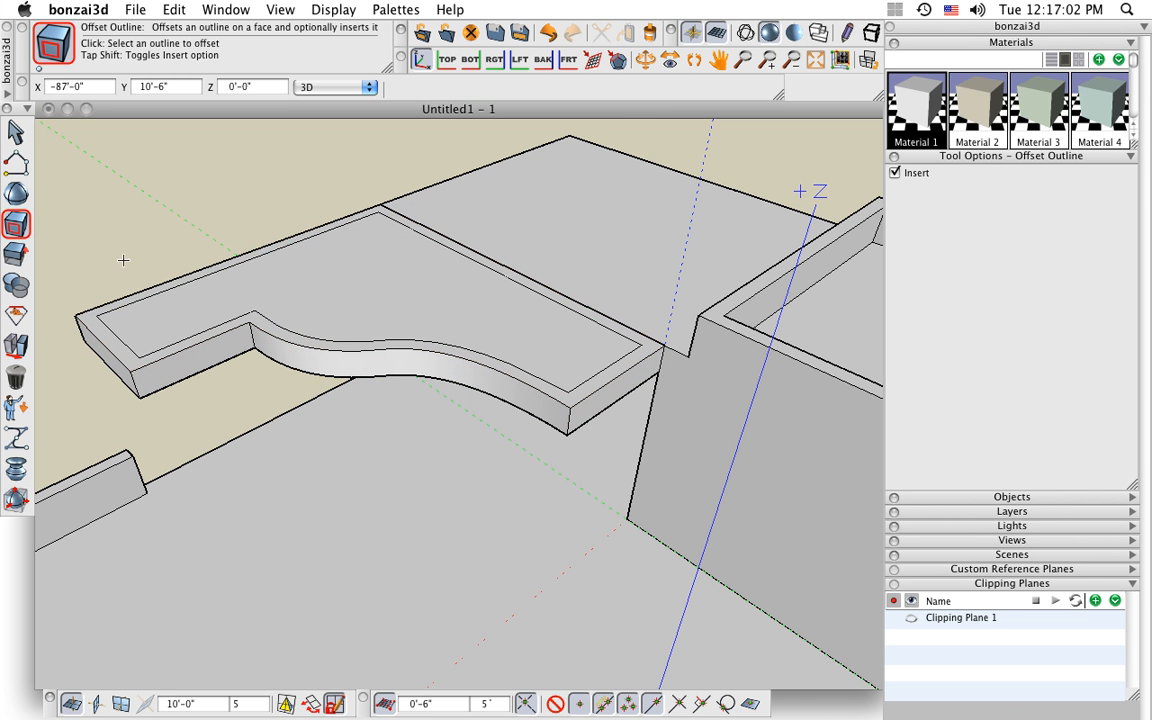
# Reshape the roof's rim face upward into a parapet and bring the hidden enclosure walls back into view.
pyautogui.moveTo(20, 222)
pyautogui.click(70, 205)
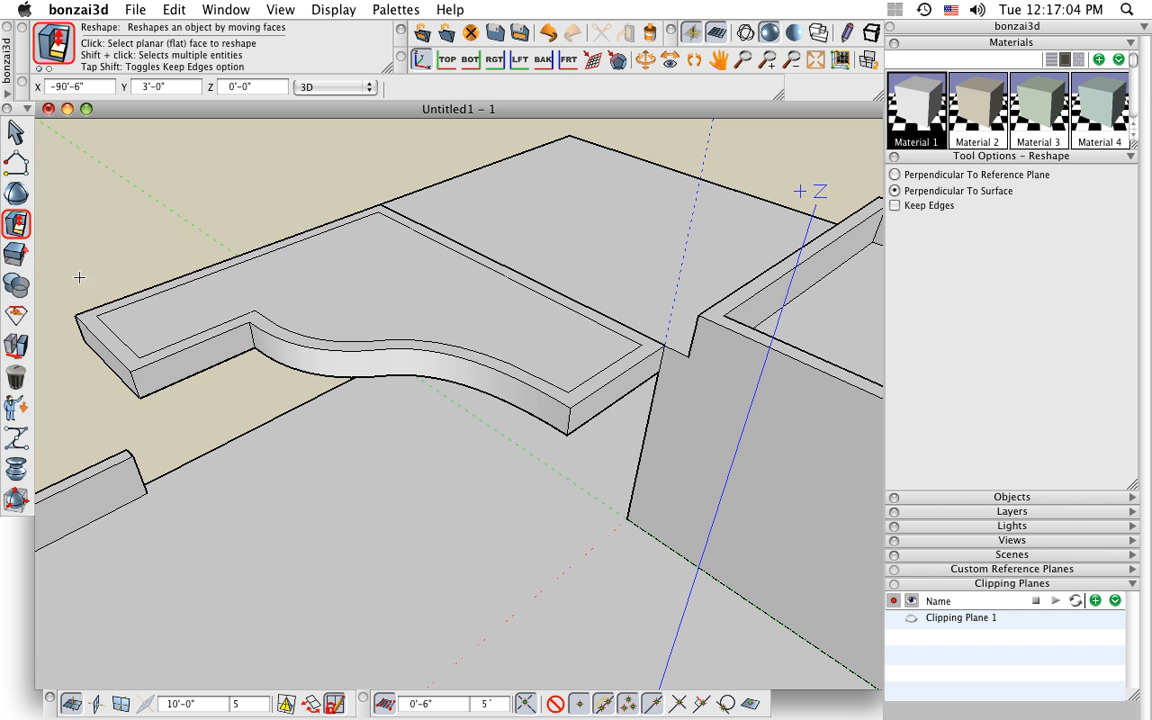
pyautogui.click(87, 313)
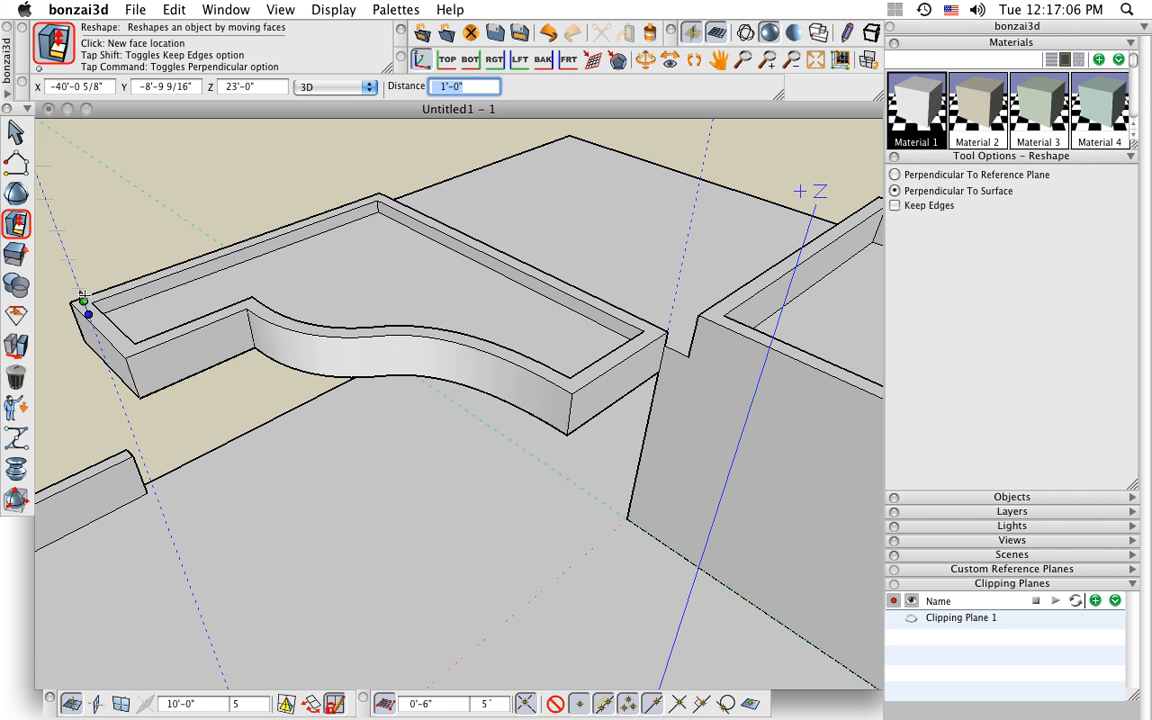
pyautogui.click(111, 196)
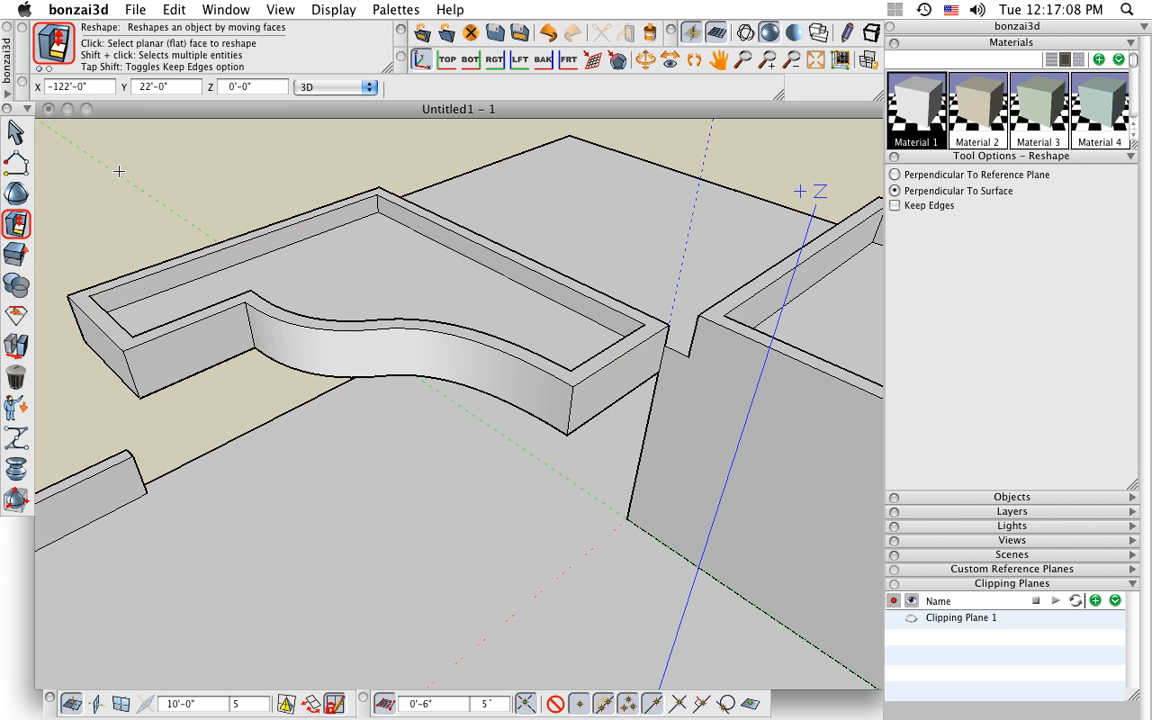
pyautogui.press('super+shift+h')
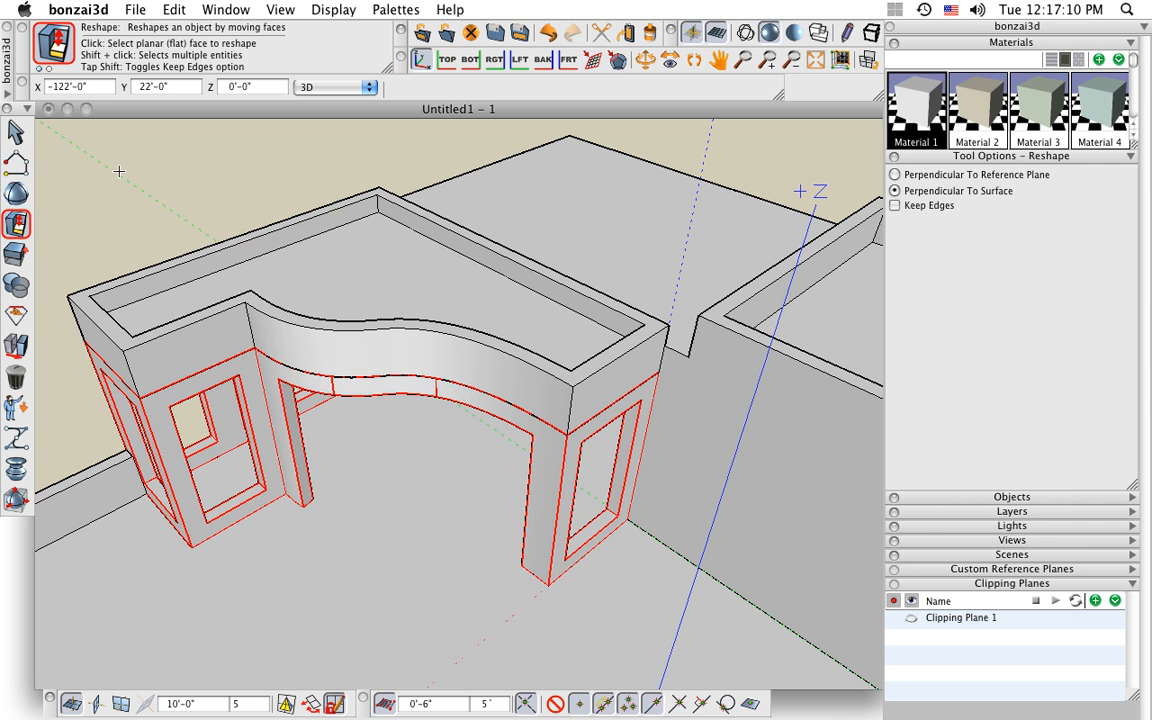
# Union the curved enclosure walls with the parapeted roof above them into one solid.
pyautogui.moveTo(23, 291)
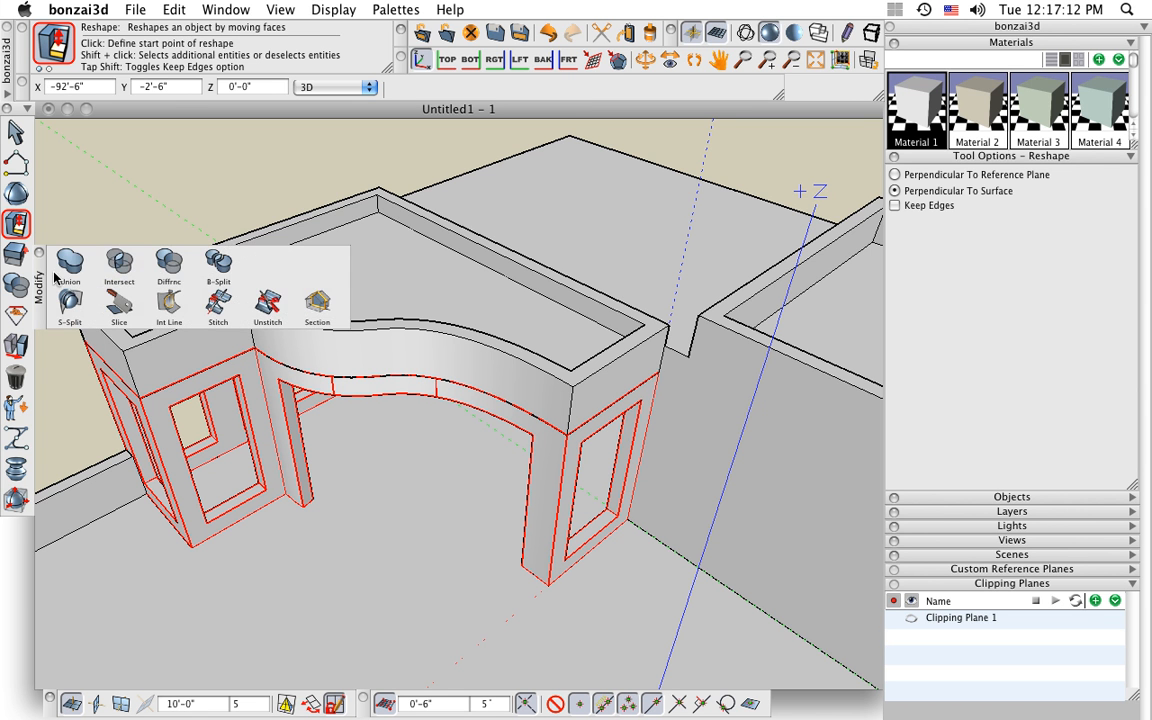
pyautogui.click(67, 248)
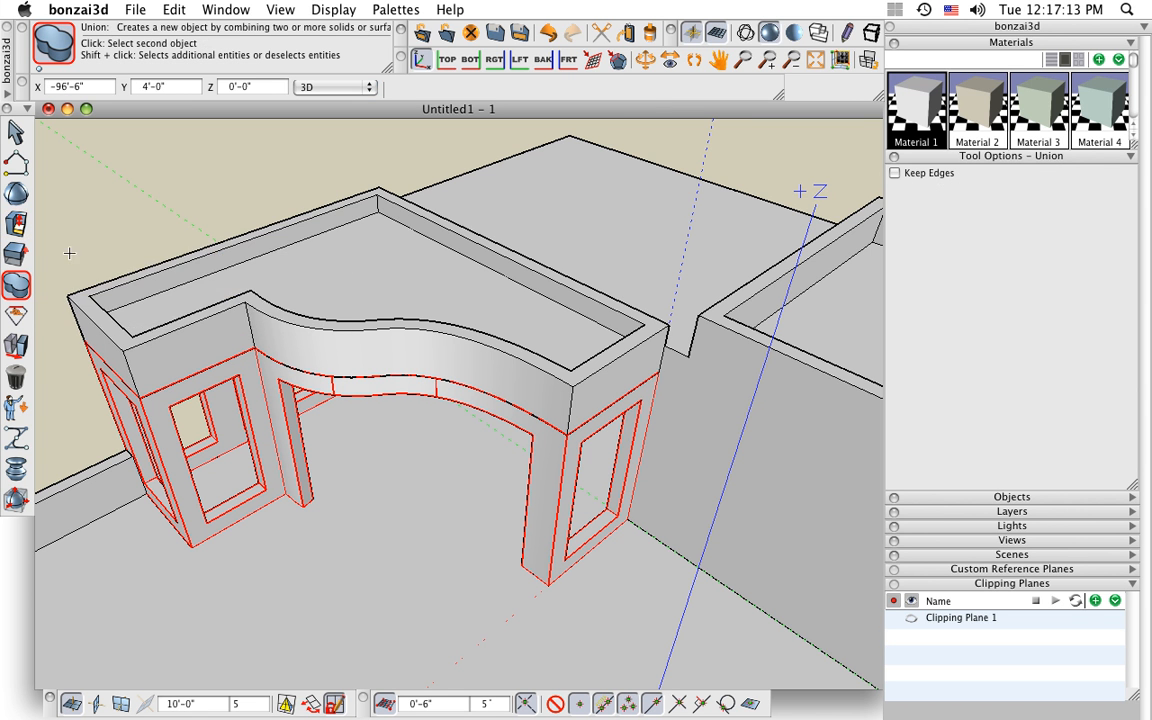
pyautogui.click(237, 323)
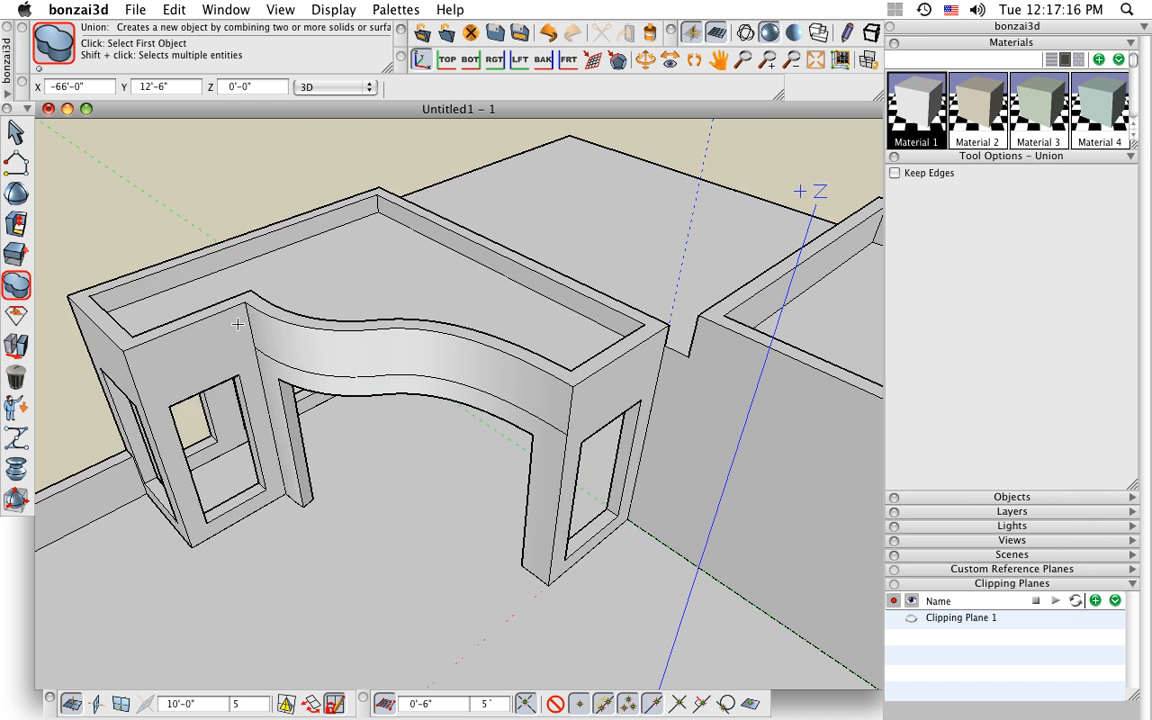
# Inspect a section through the curved enclosure by activating Clipping Plane 1 and moving it across the building, and deactivate it again.
pyautogui.scroll(-5, 426, 476)
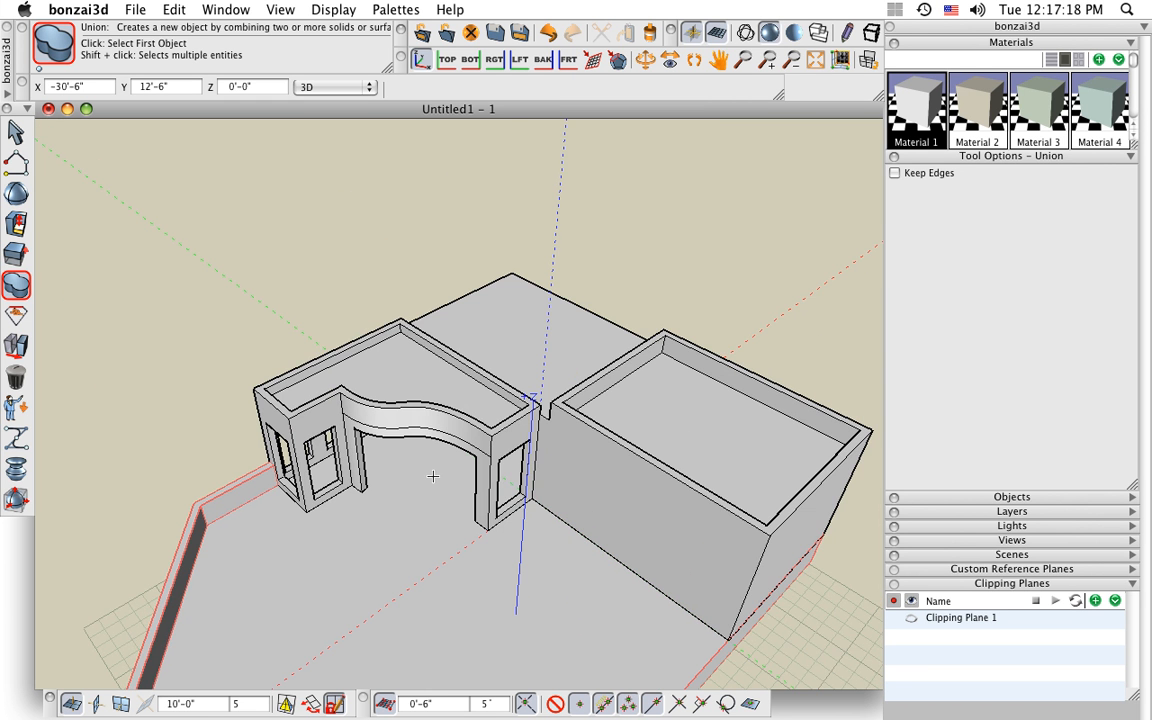
pyautogui.moveTo(429, 473); pyautogui.dragTo(406, 425, button='middle')
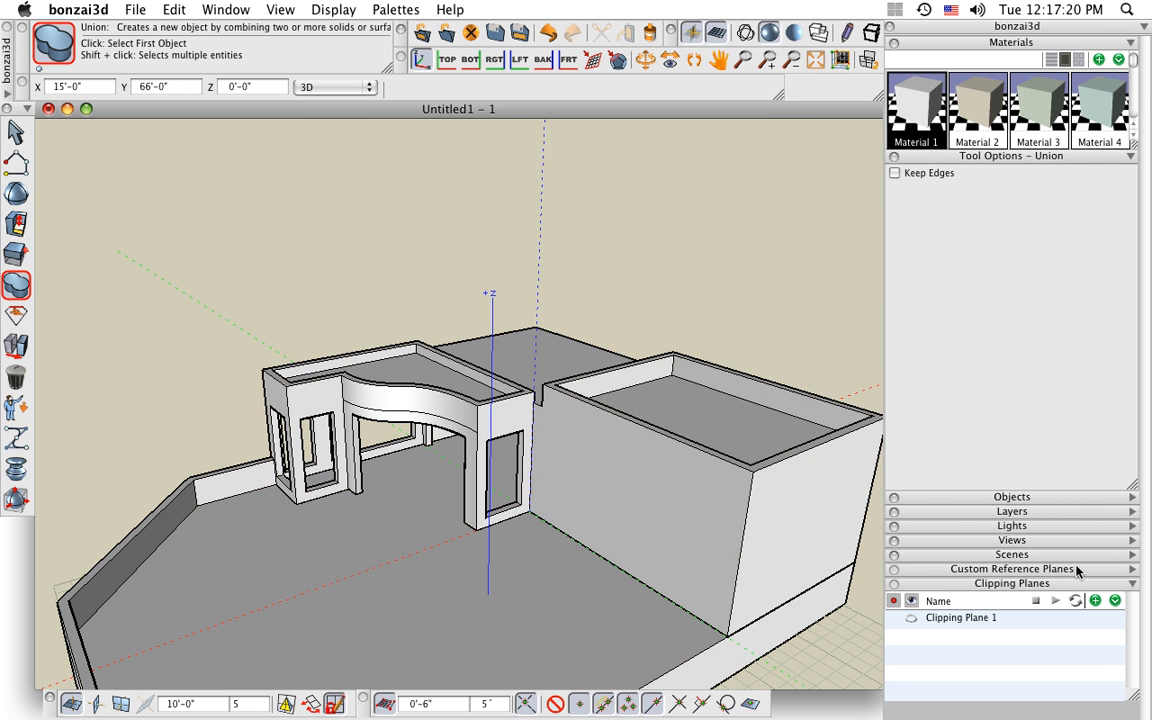
pyautogui.click(895, 617)
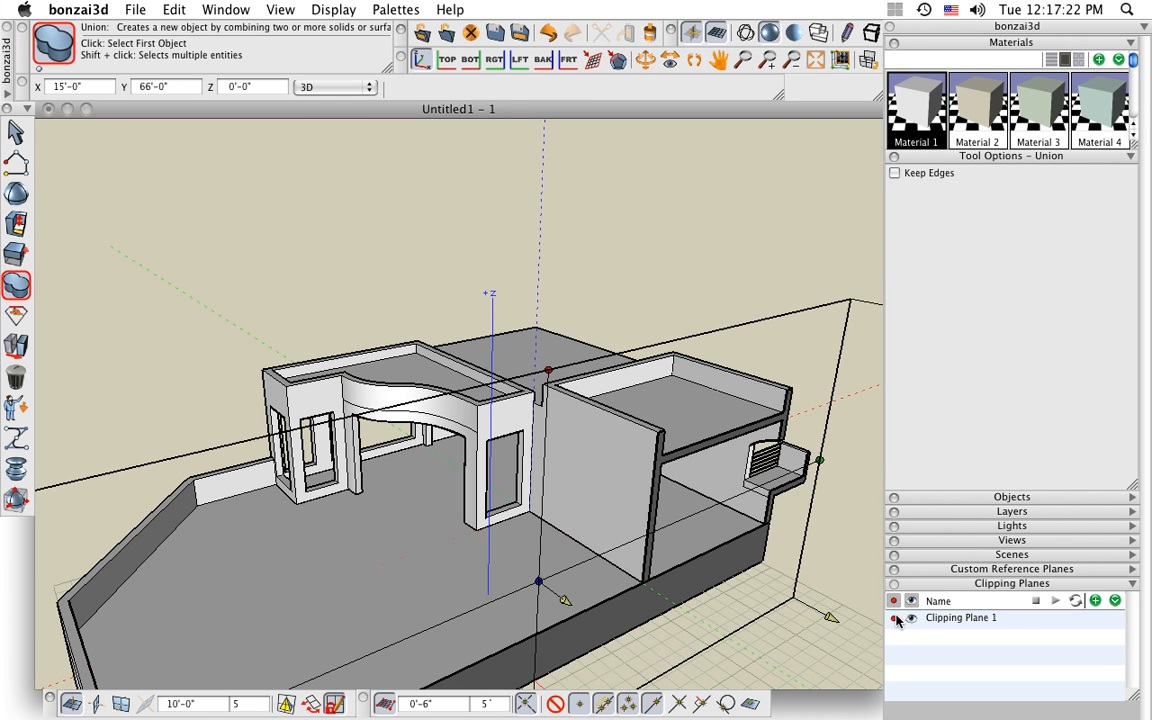
pyautogui.moveTo(563, 603); pyautogui.dragTo(449, 509)
pyautogui.click(509, 531)
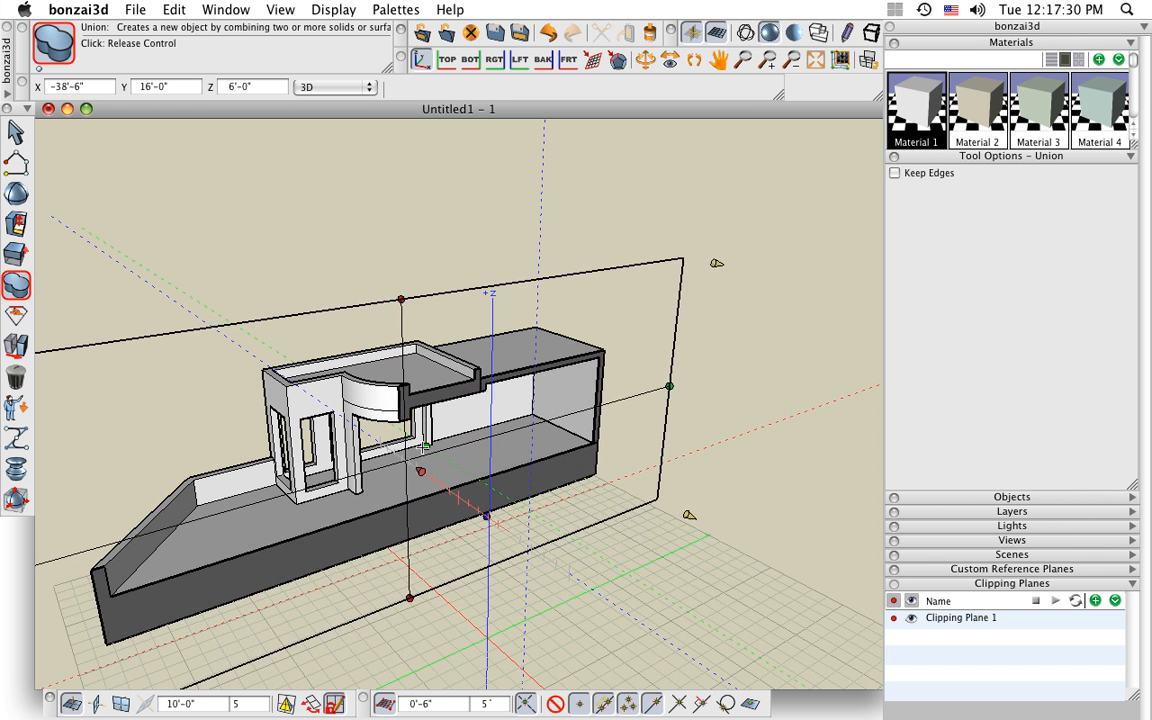
pyautogui.click(655, 513)
pyautogui.click(910, 618)
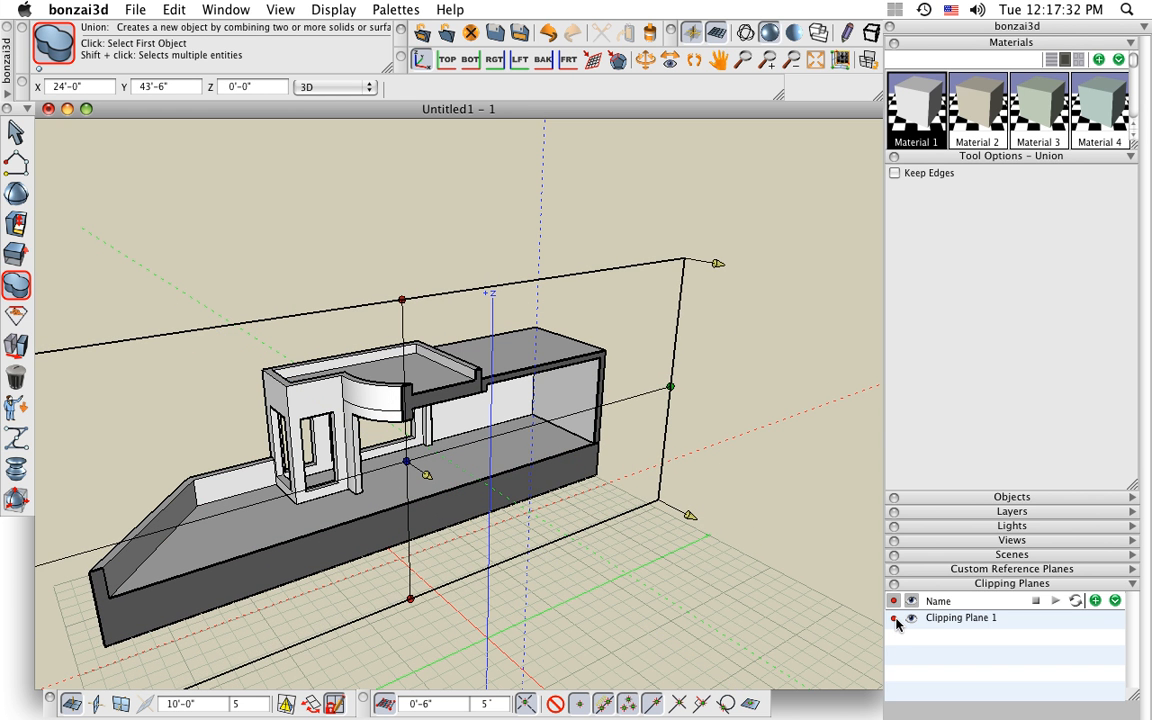
pyautogui.click(895, 619)
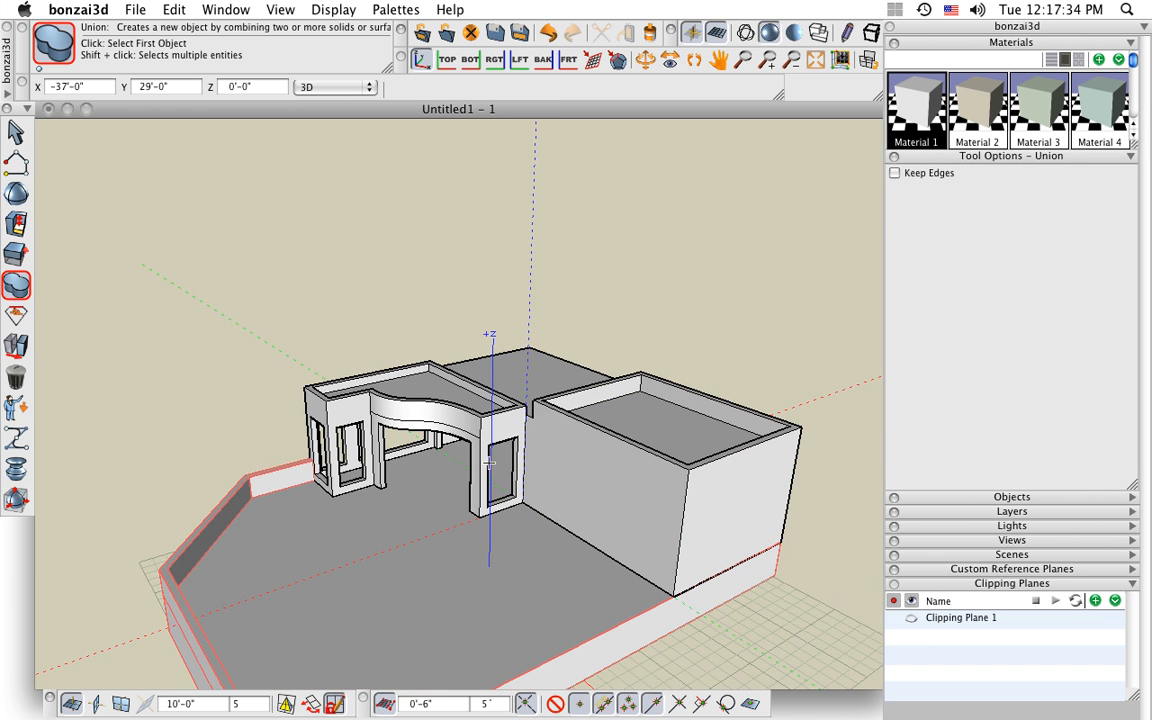
# Draw an extruded rectangular block 21'-6" by 21'-6" and 6'-0" high on the slab, from the corner where the enclosure meets the large block.
pyautogui.moveTo(489, 462); pyautogui.dragTo(473, 429, button='middle')
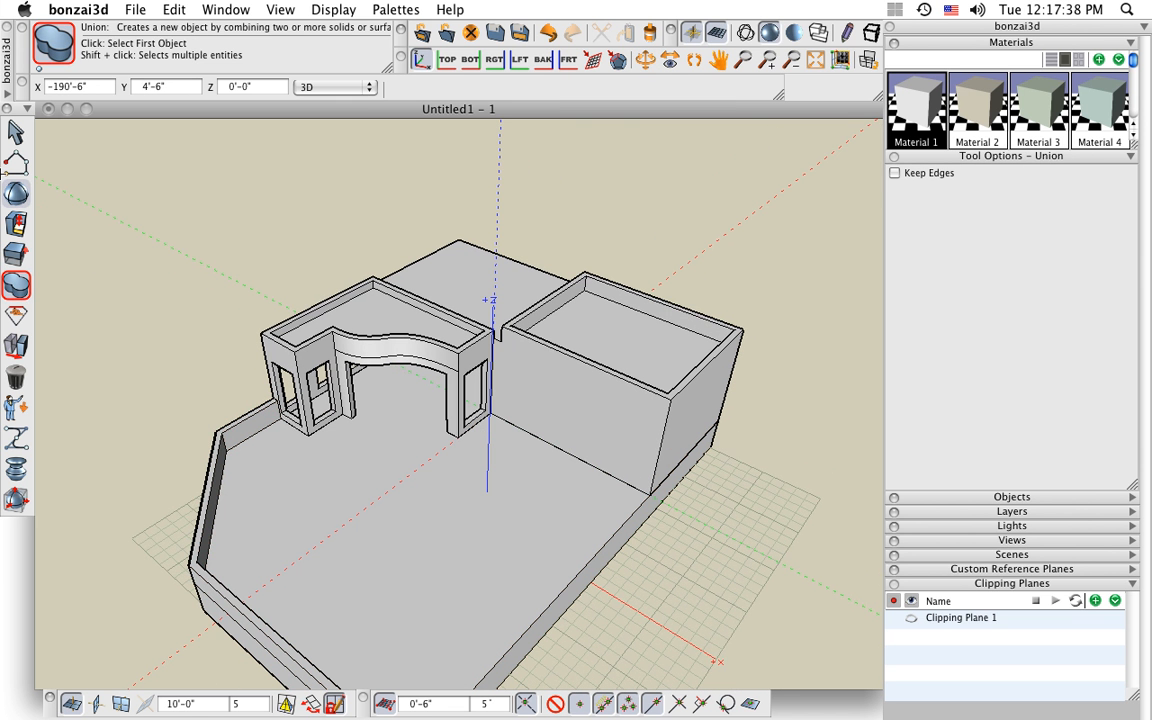
pyautogui.moveTo(15, 165)
pyautogui.mouseDown()
pyautogui.moveTo(67, 150)
pyautogui.moveTo(68, 136)
pyautogui.mouseUp()
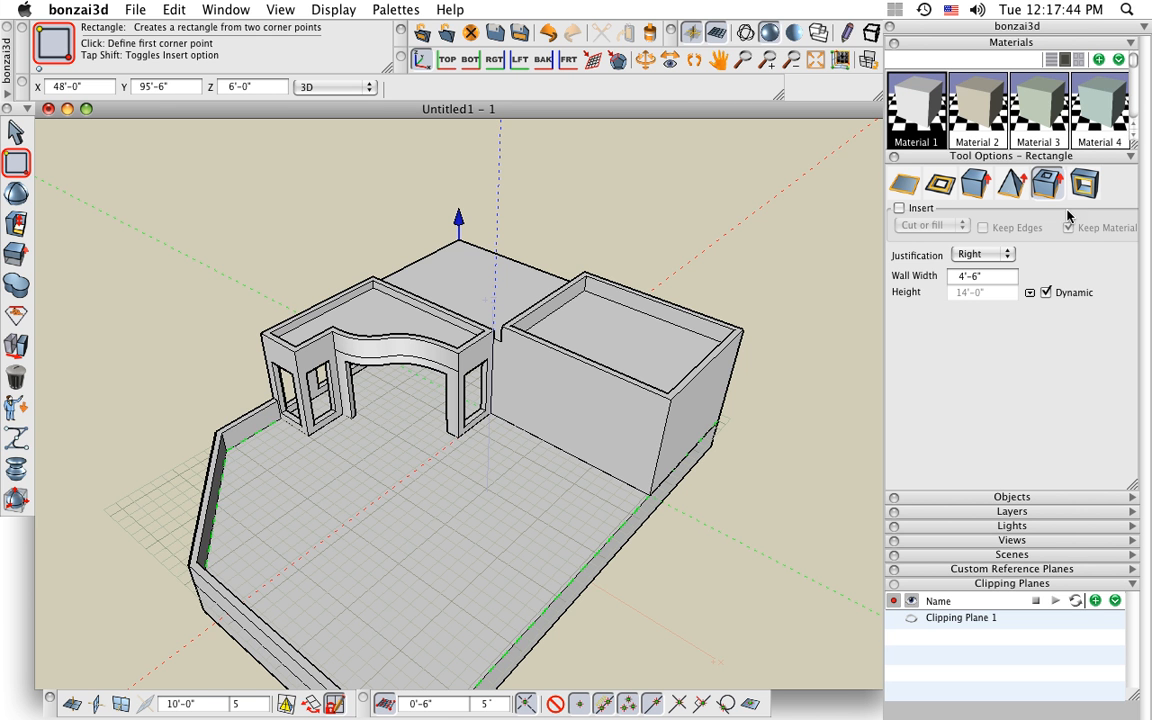
pyautogui.click(969, 185)
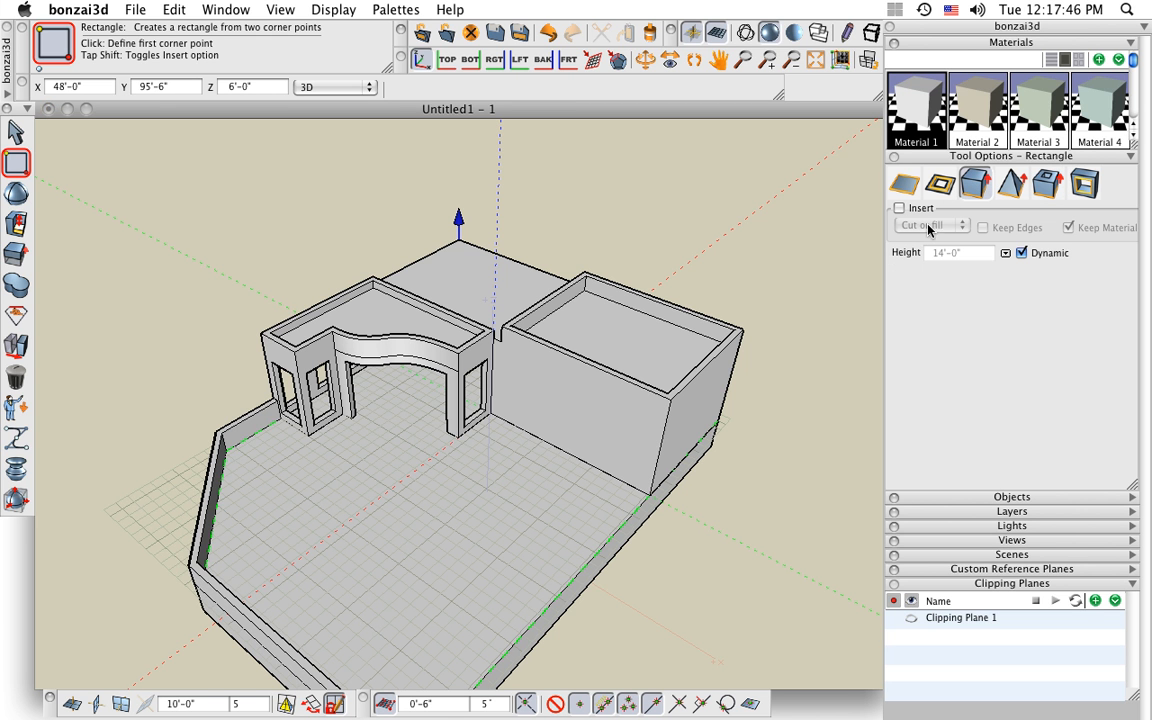
pyautogui.scroll(2, 487, 462)
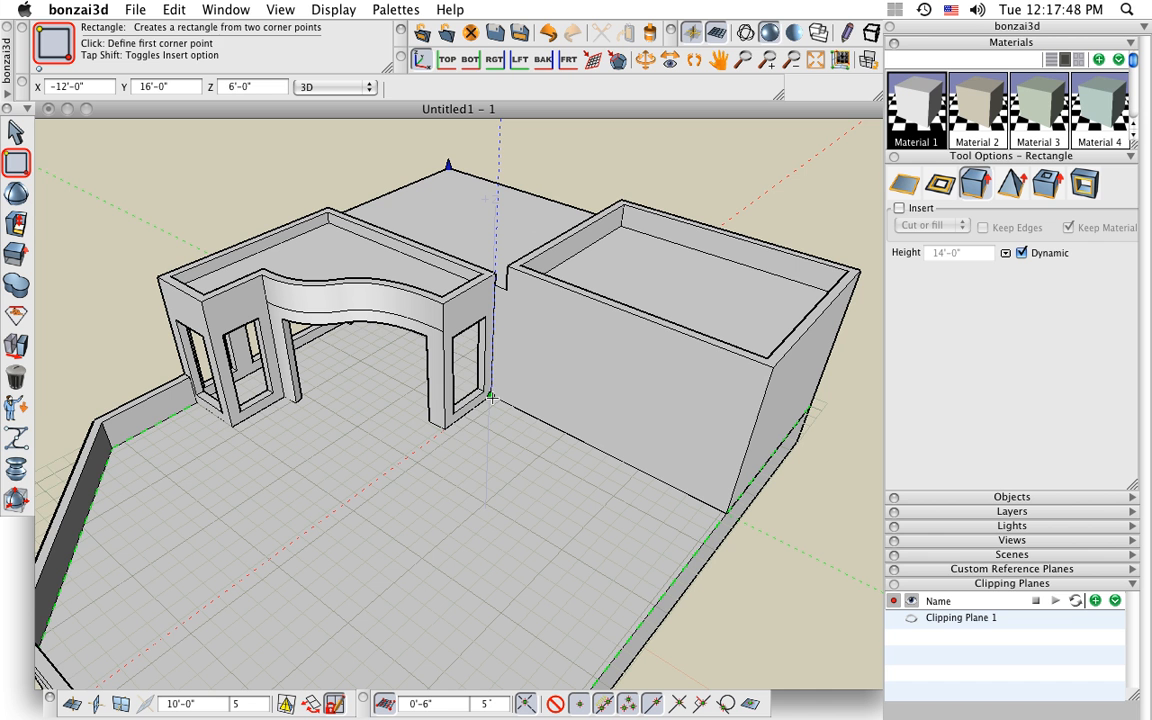
pyautogui.click(490, 403)
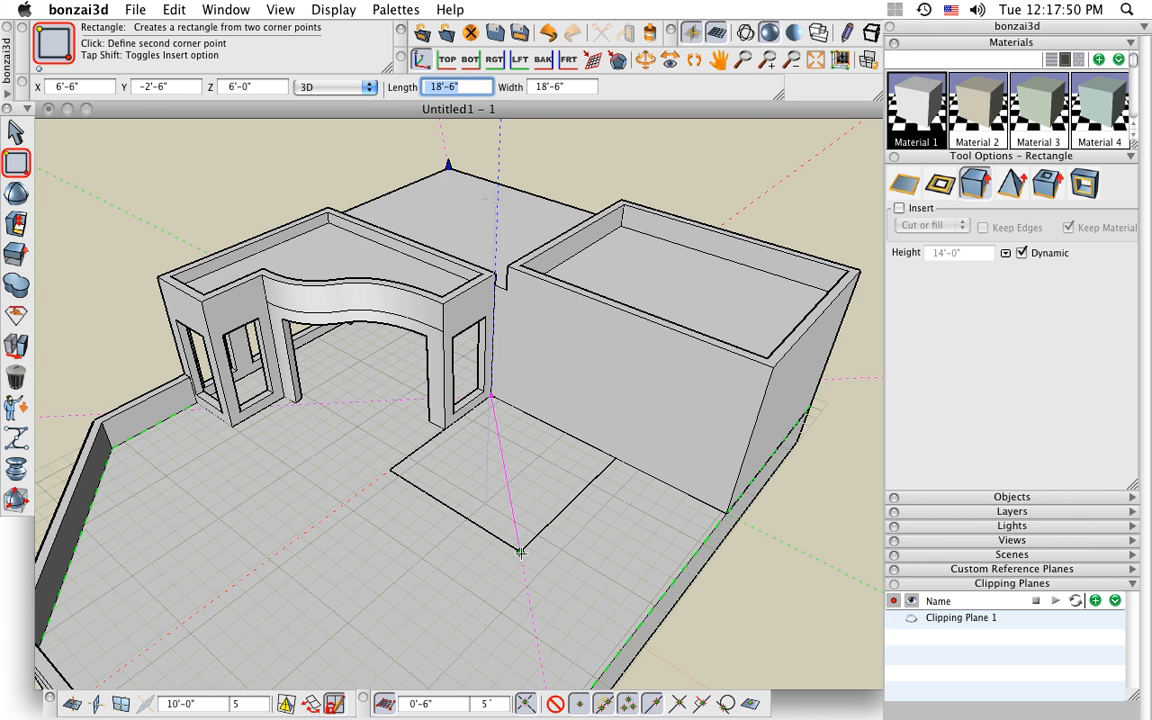
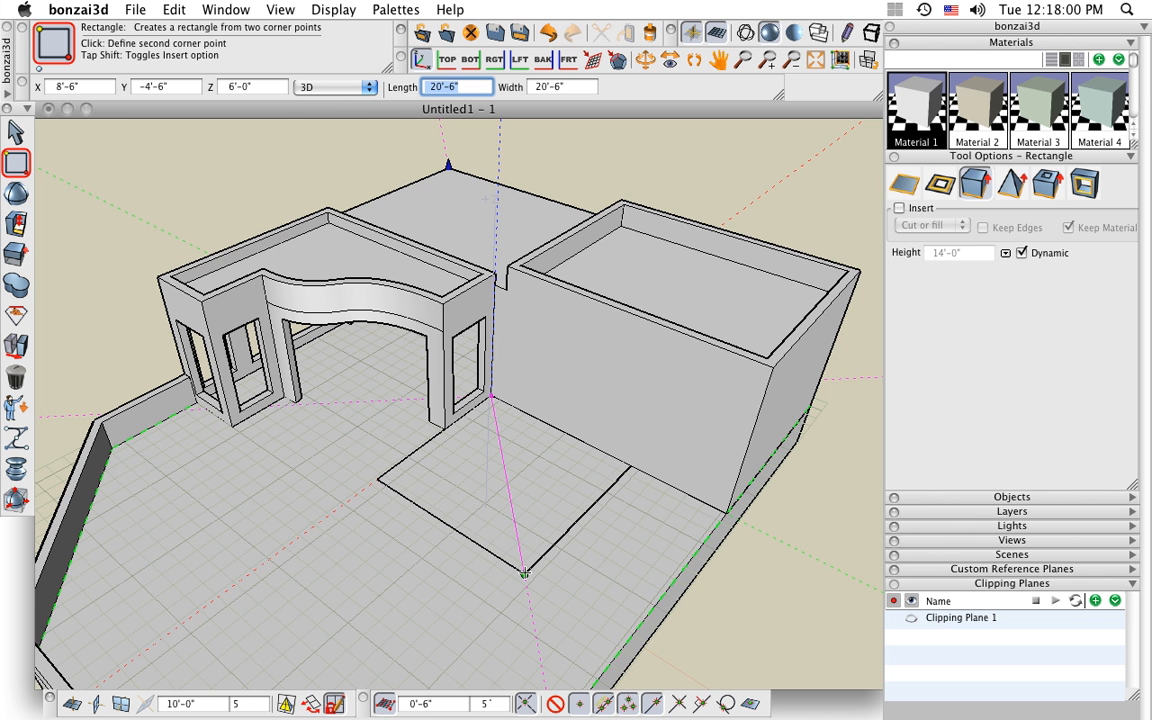
pyautogui.click(527, 585)
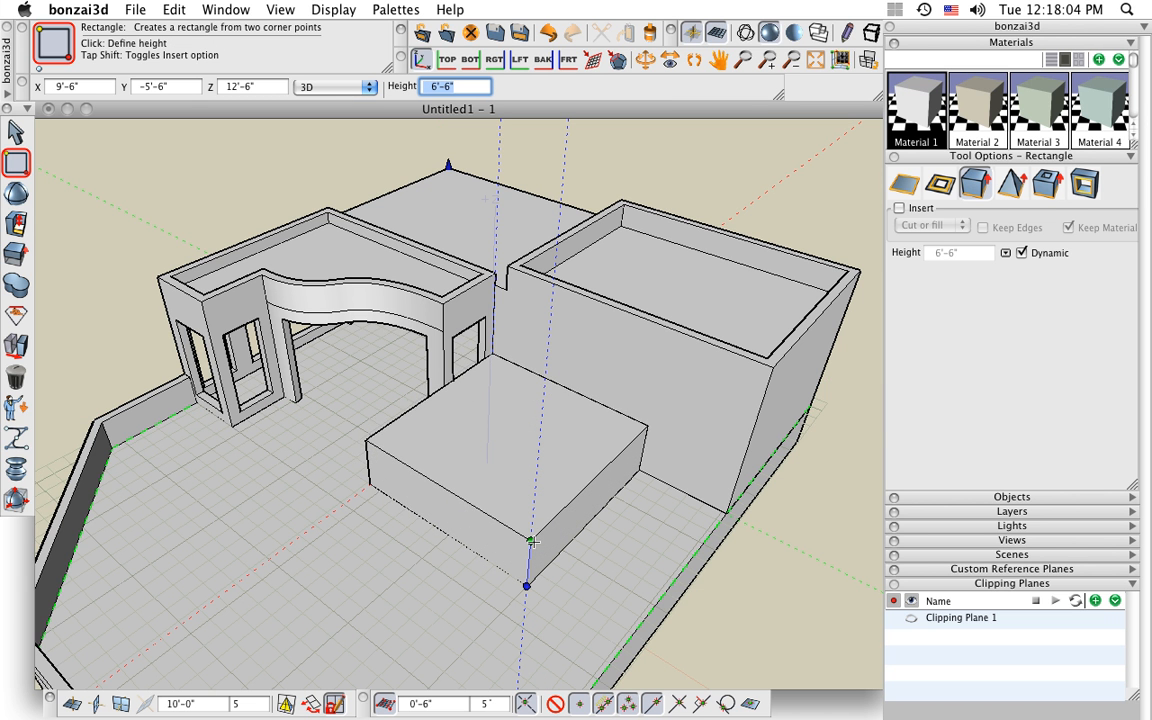
pyautogui.click(531, 545)
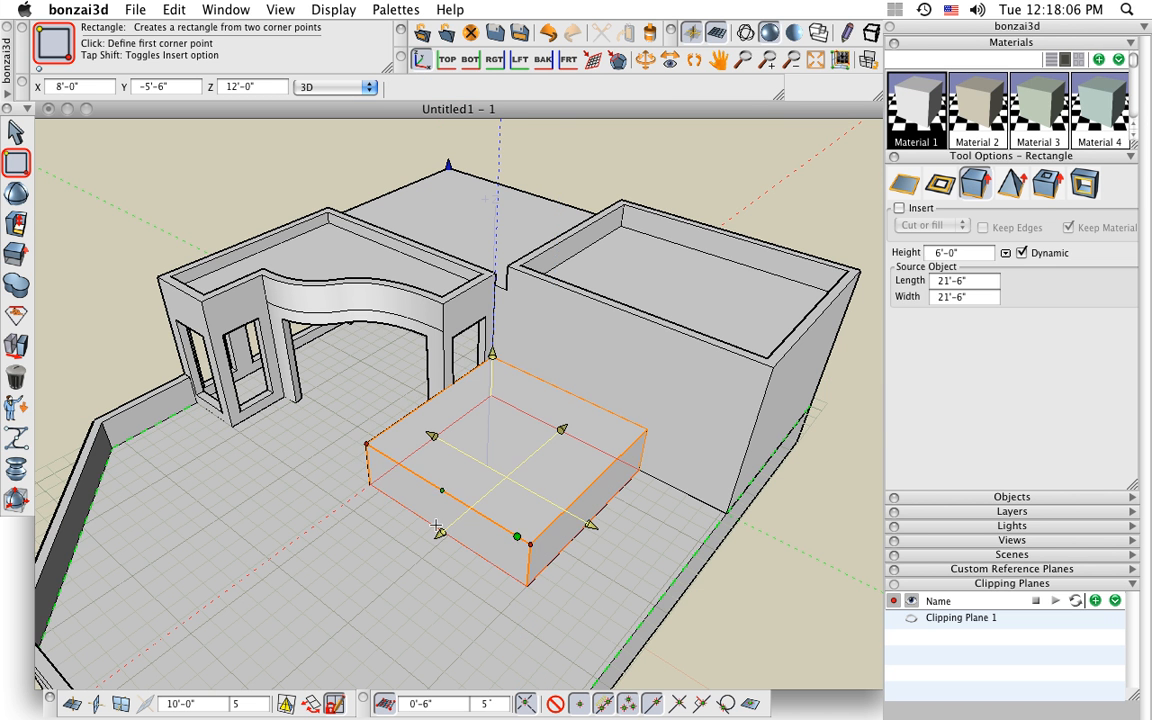
# Draw a two-point circle of 7'-0" radius along the low block's top edge from its outer corner, extruded 6'-0" down to the slab.
pyautogui.moveTo(456, 575)
pyautogui.mouseDown(button='middle')
pyautogui.moveTo(504, 572)
pyautogui.moveTo(446, 589)
pyautogui.mouseUp(button='middle')
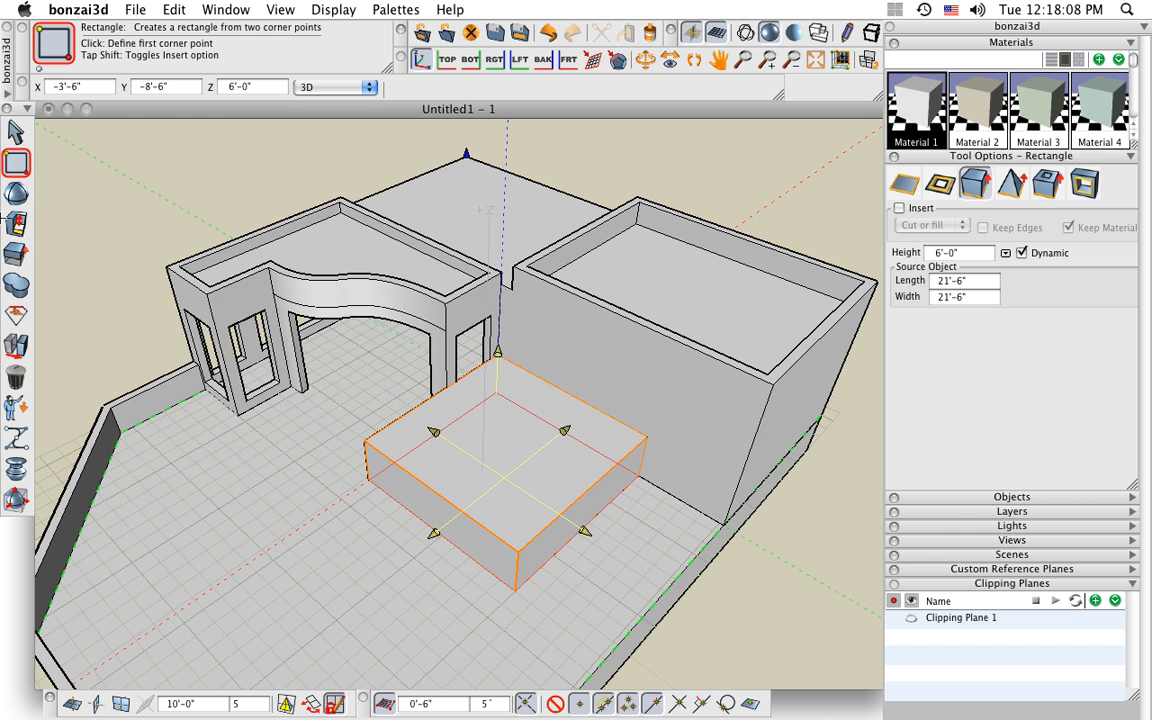
pyautogui.moveTo(20, 150)
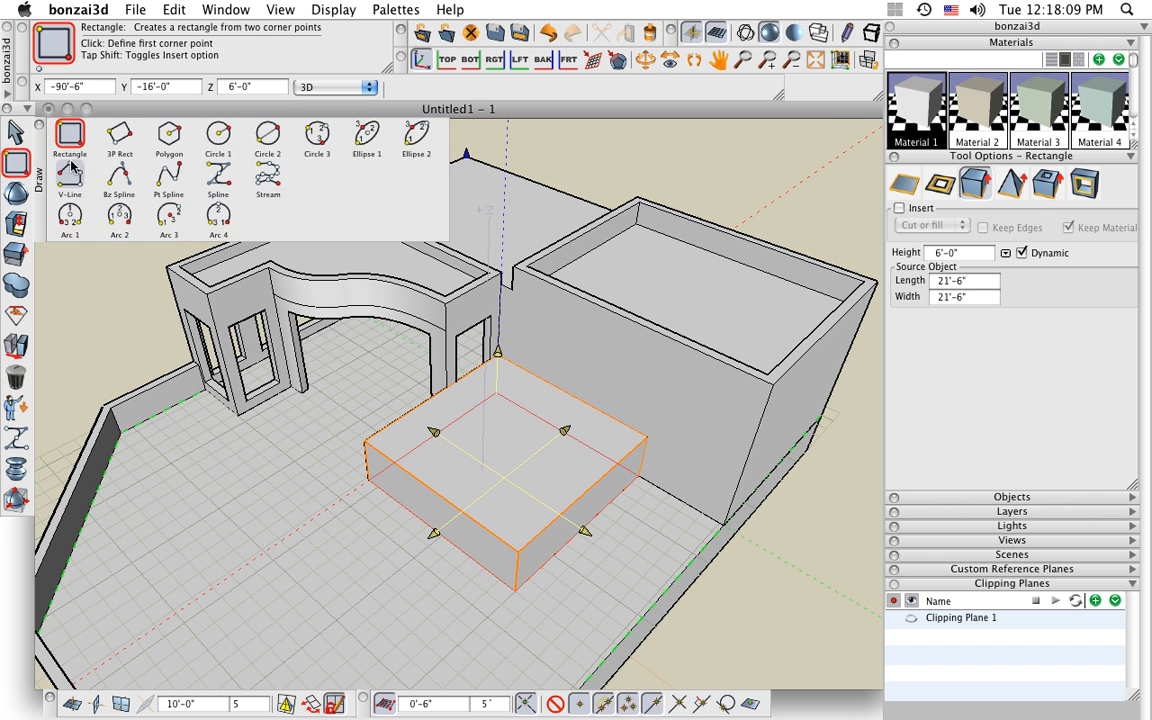
pyautogui.click(265, 137)
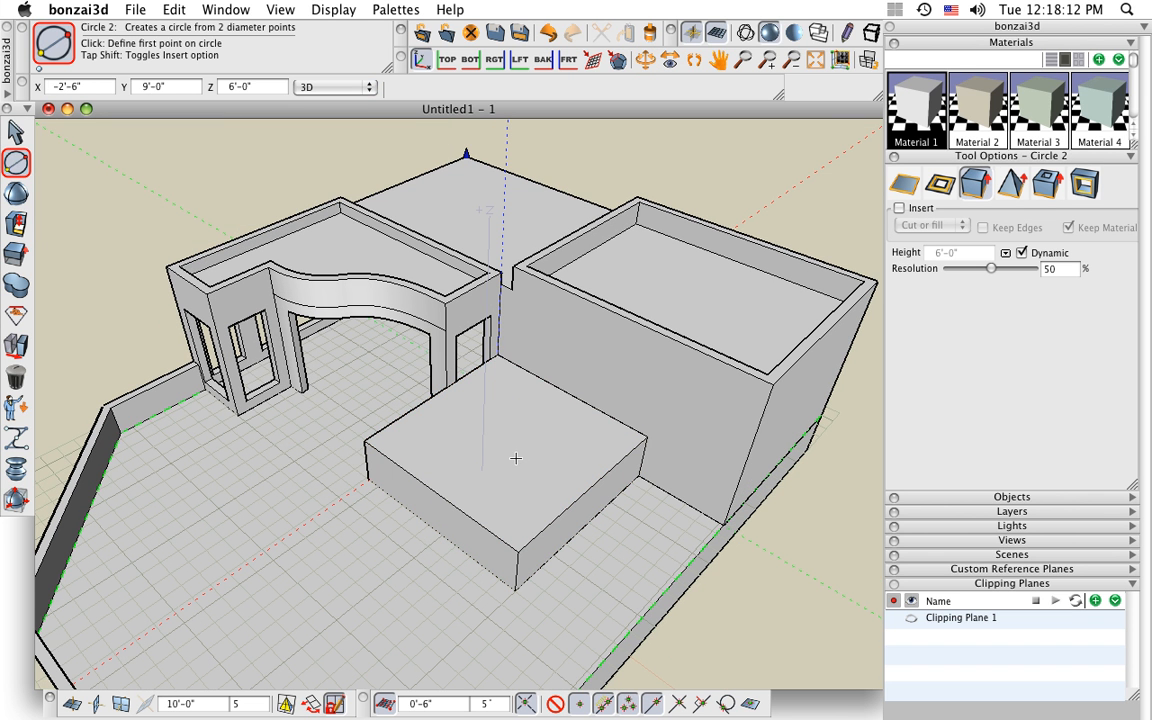
pyautogui.click(518, 551)
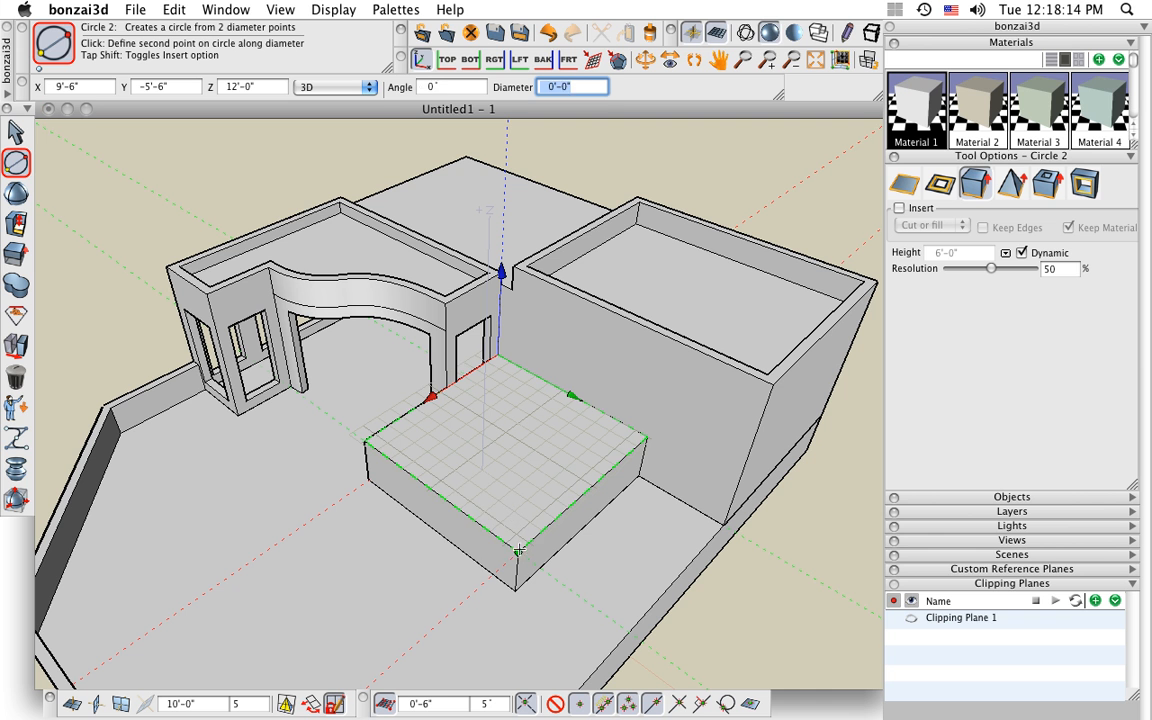
pyautogui.click(405, 477)
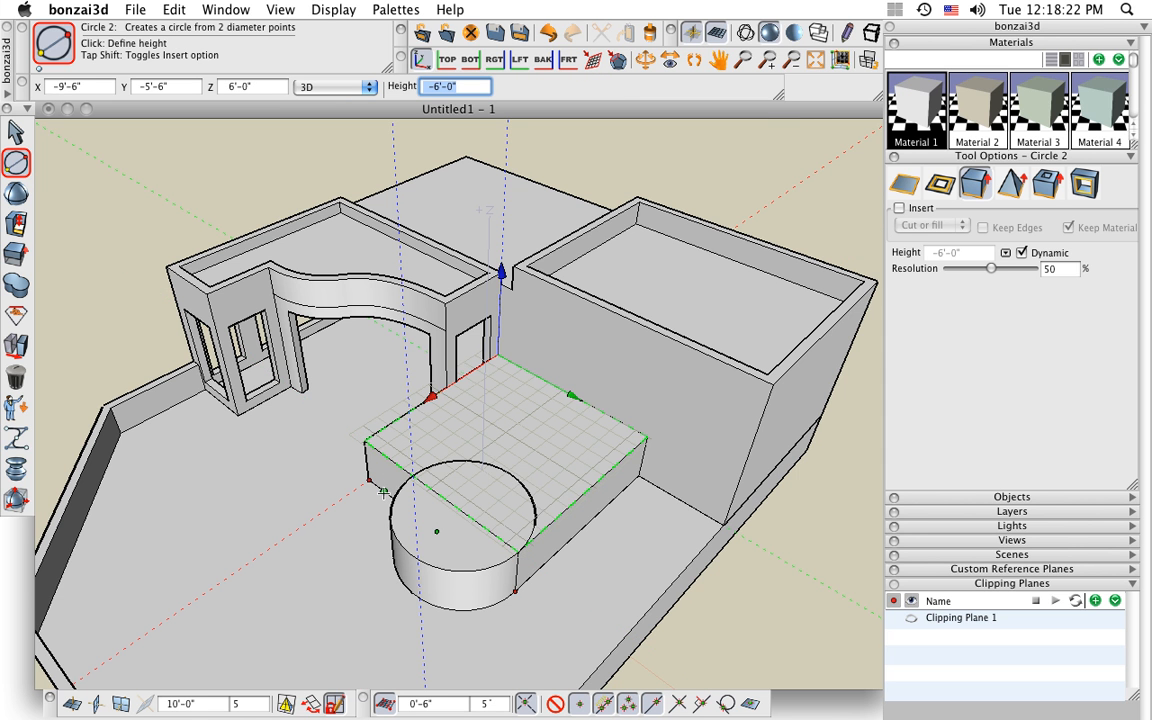
pyautogui.click(384, 492)
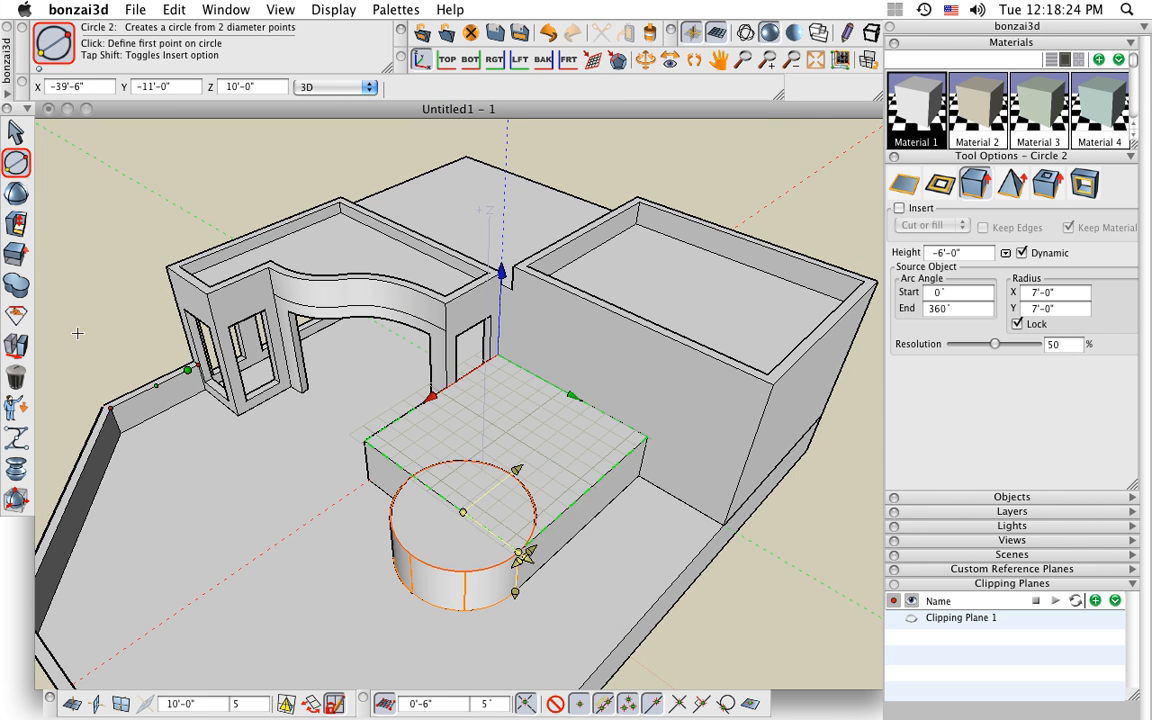
# Union the low rectangular block with the cylinder at its outer corner.
pyautogui.click(15, 287)
pyautogui.click(440, 456)
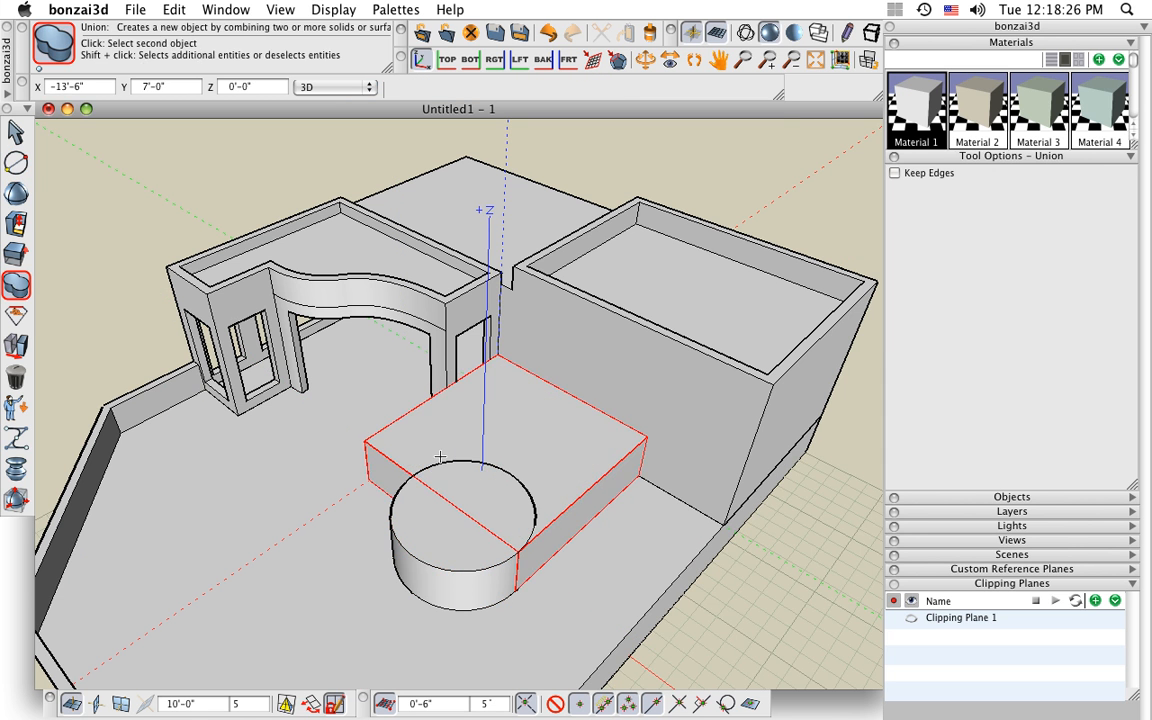
pyautogui.click(417, 517)
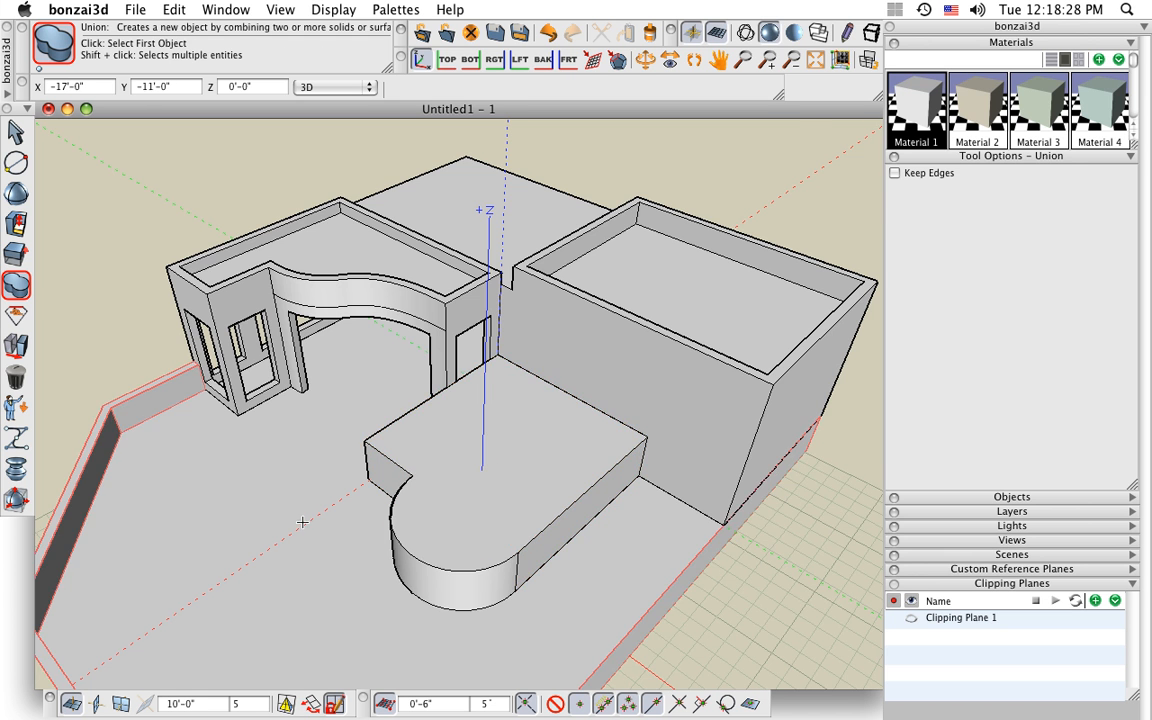
# Isolate the combined block-and-cylinder object from the rest of the model and clear the selection.
pyautogui.moveTo(304, 522); pyautogui.dragTo(665, 484, button='middle')
pyautogui.click(463, 402)
pyautogui.scroll(4, 527, 440)
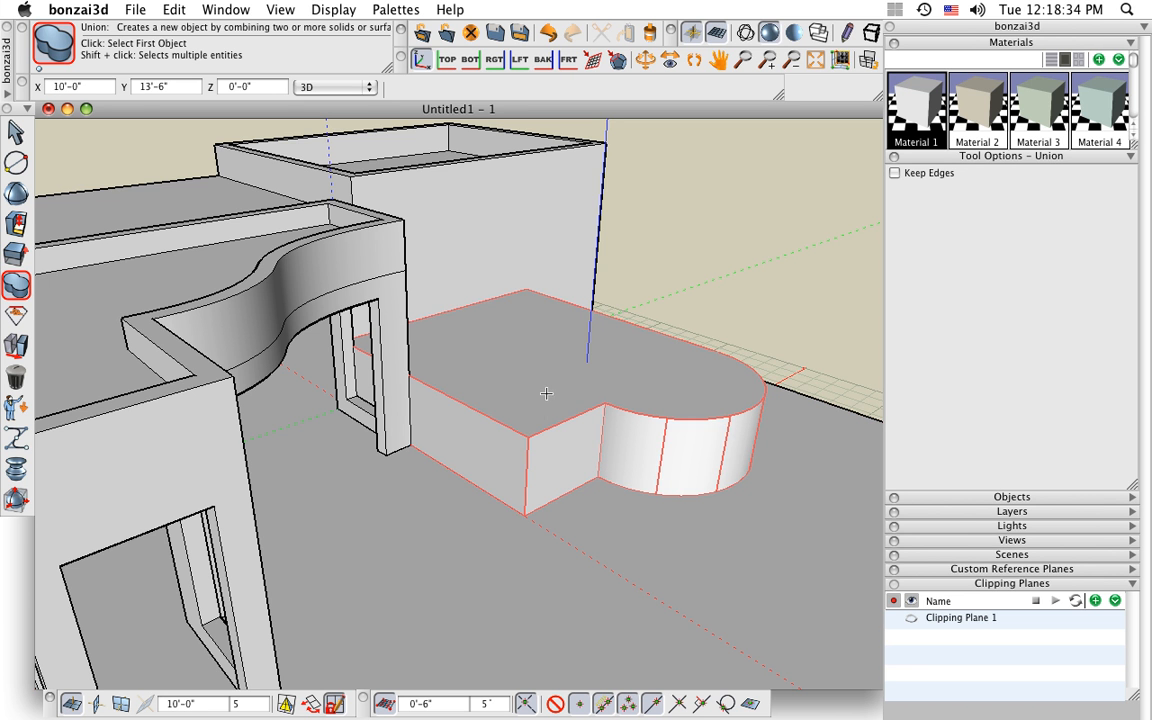
pyautogui.click(16, 131)
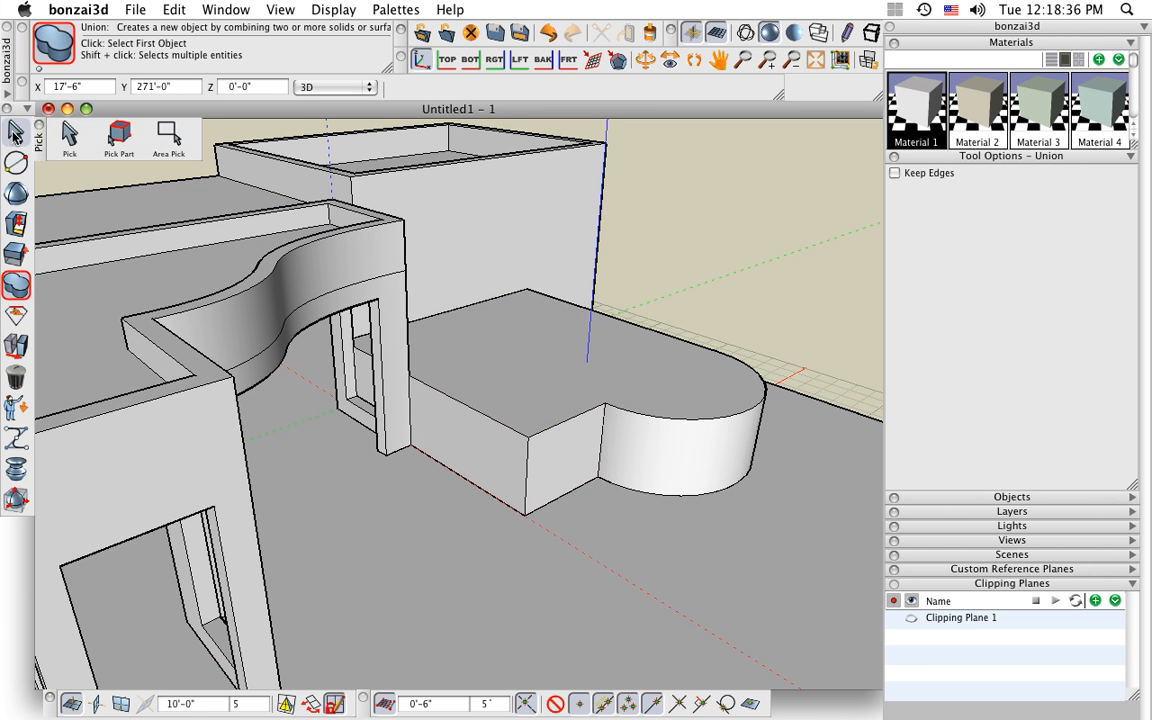
pyautogui.click(510, 396)
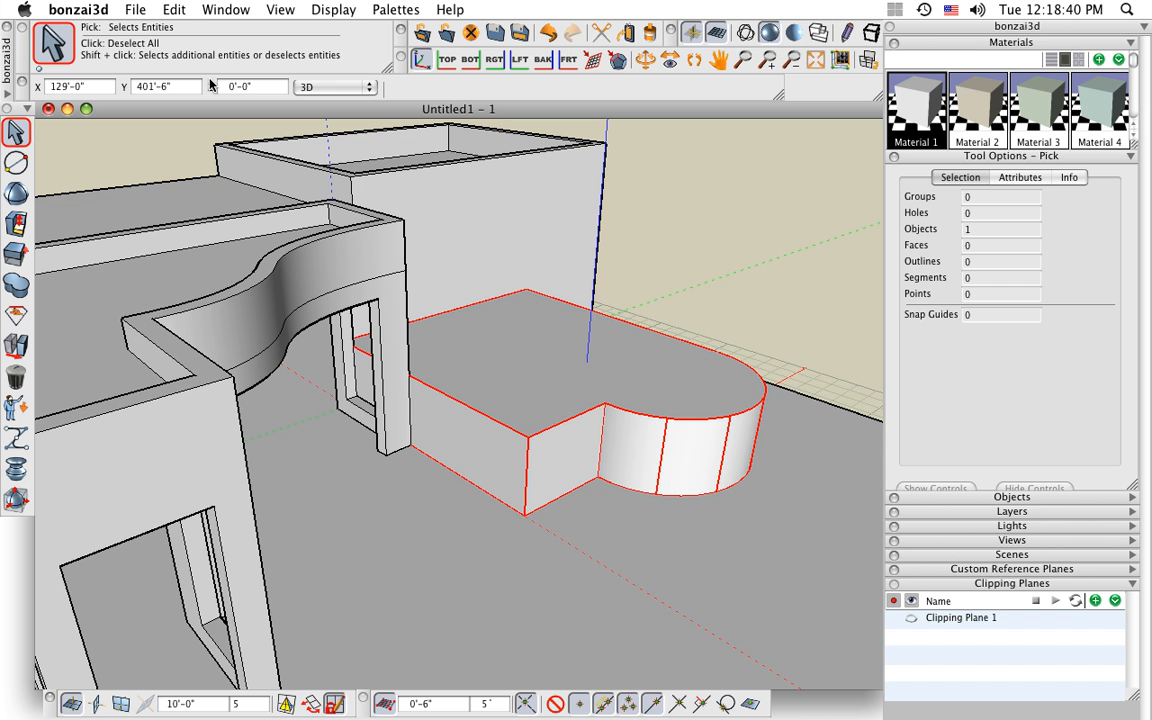
pyautogui.click(171, 9)
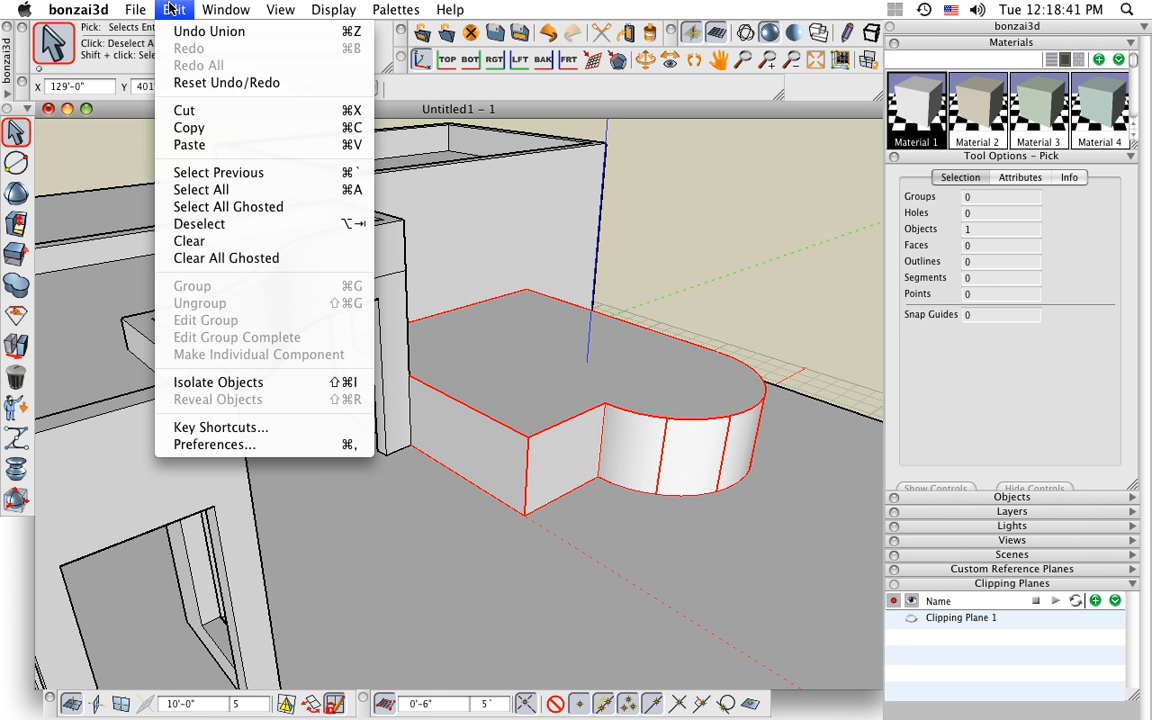
pyautogui.click(214, 383)
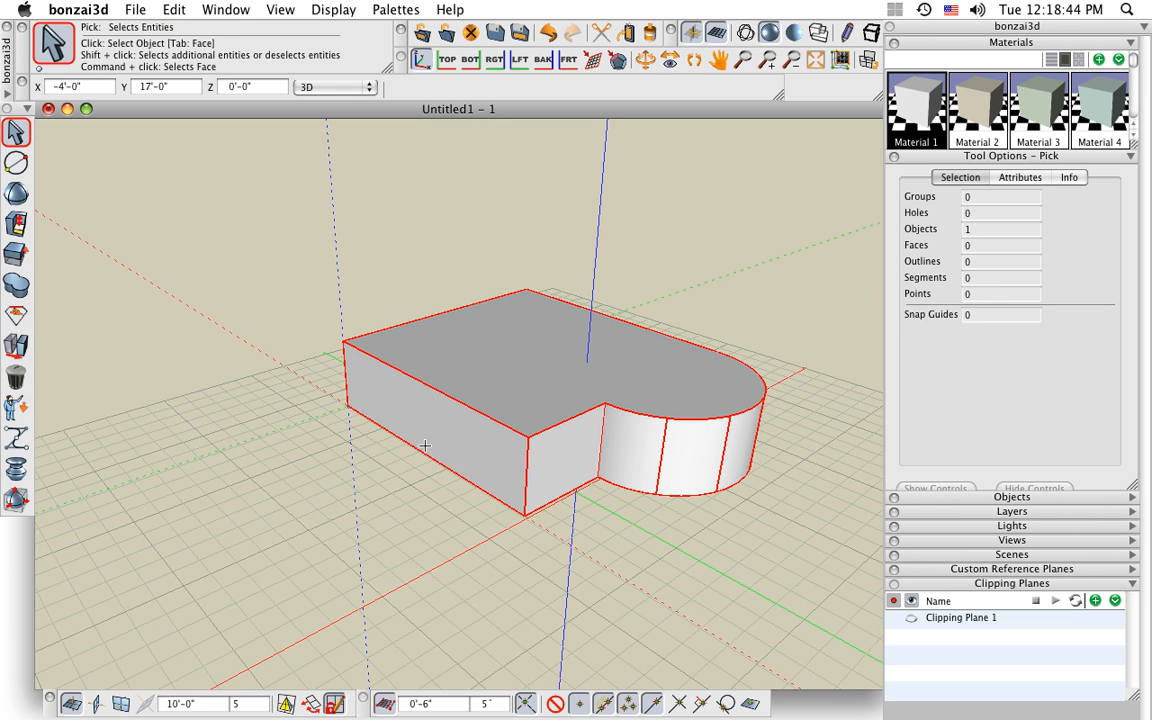
pyautogui.press('v')
pyautogui.moveTo(484, 496); pyautogui.dragTo(478, 491, button='middle')
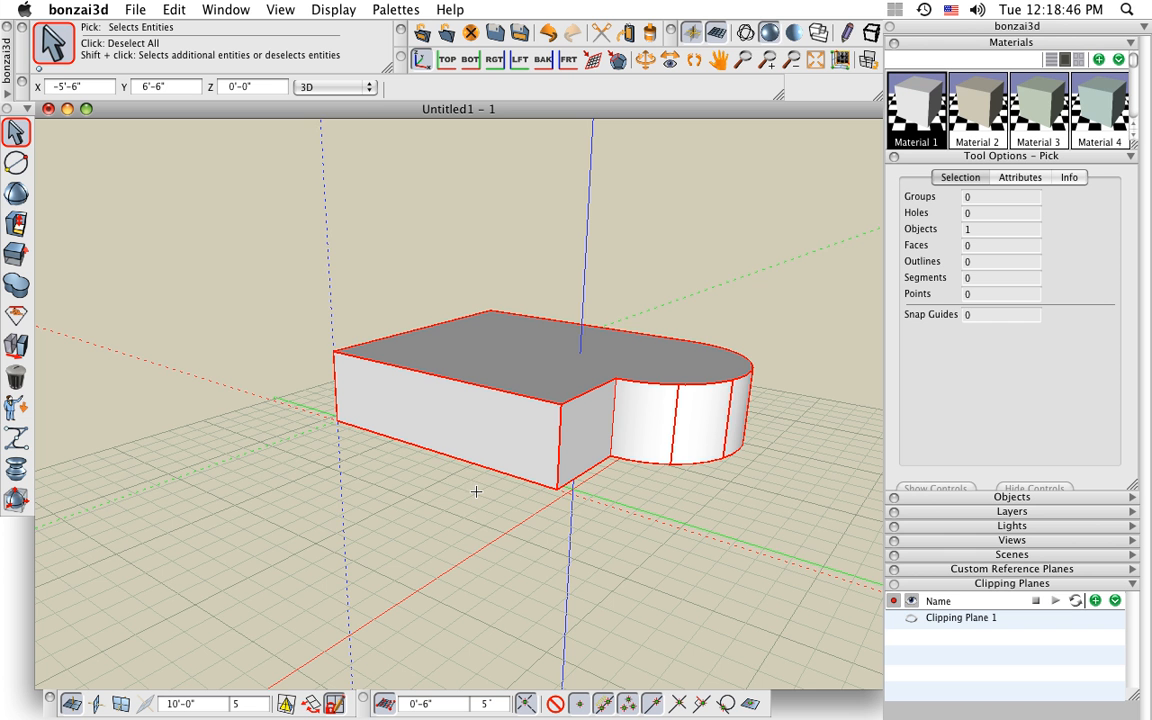
pyautogui.click(246, 202)
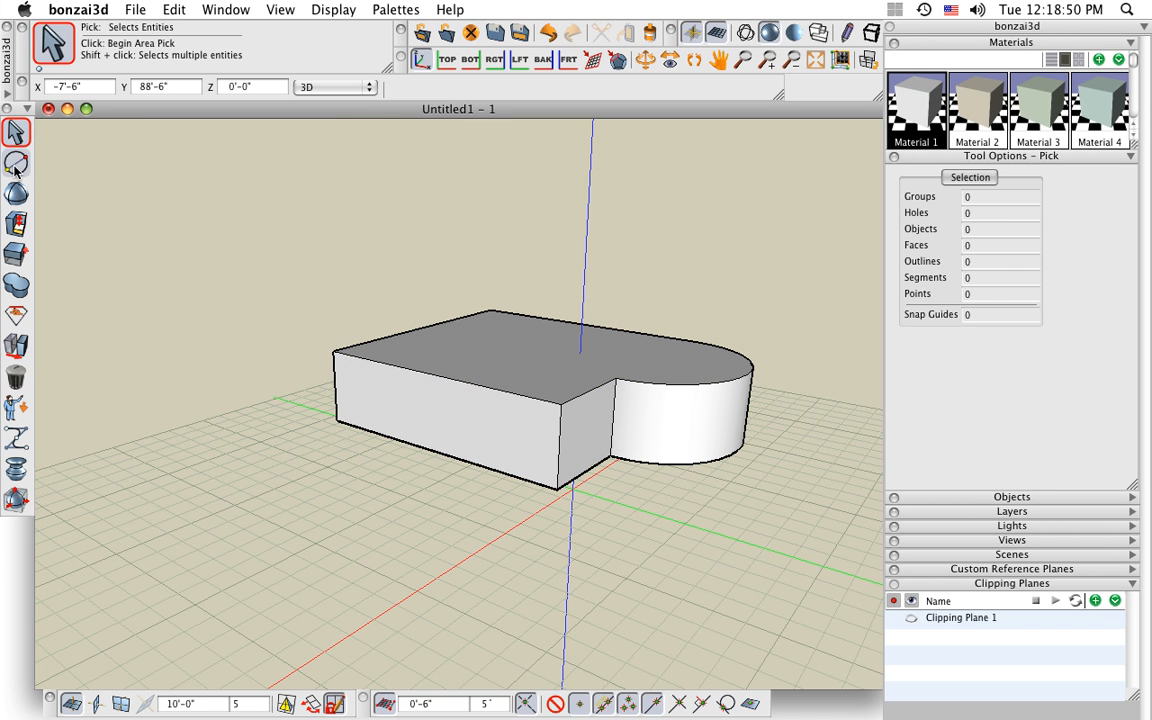
# Draw an open vector line from the block side face's lower corner at the cylinder end: 0'-6" riser up, then 1'-0" tread along the face.
pyautogui.moveTo(16, 162)
pyautogui.click(64, 176)
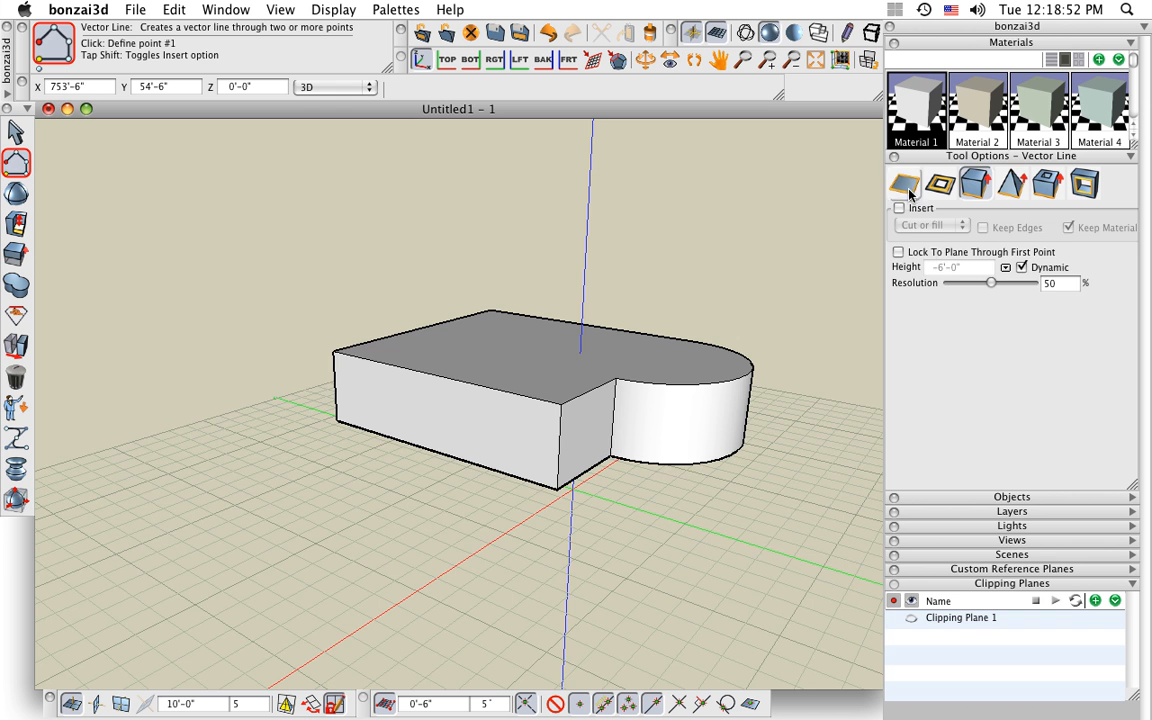
pyautogui.moveTo(481, 416); pyautogui.dragTo(512, 424, button='middle')
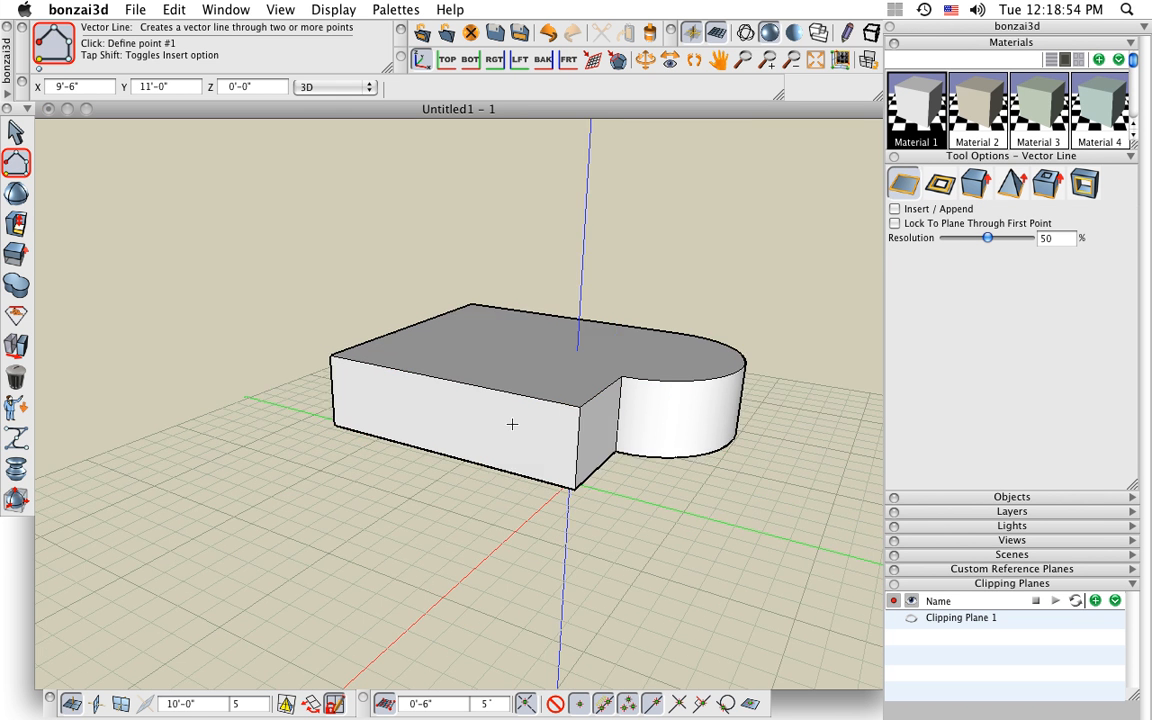
pyautogui.scroll(5, 512, 424)
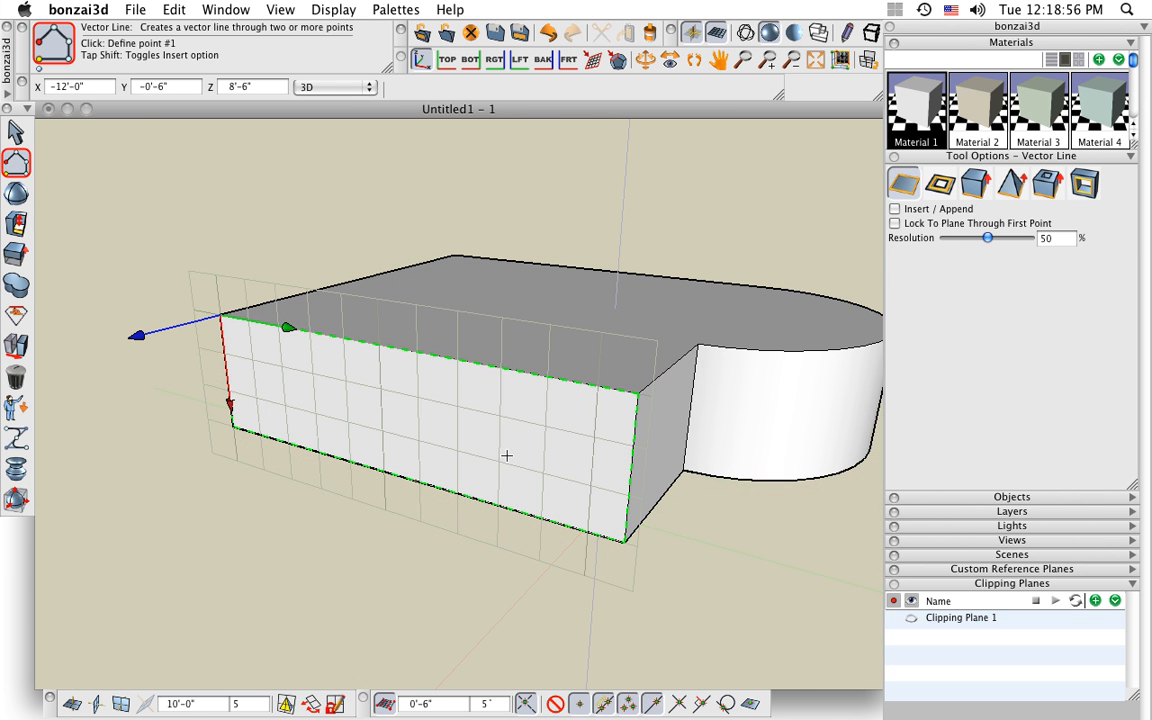
pyautogui.scroll(2, 623, 540)
pyautogui.click(623, 541)
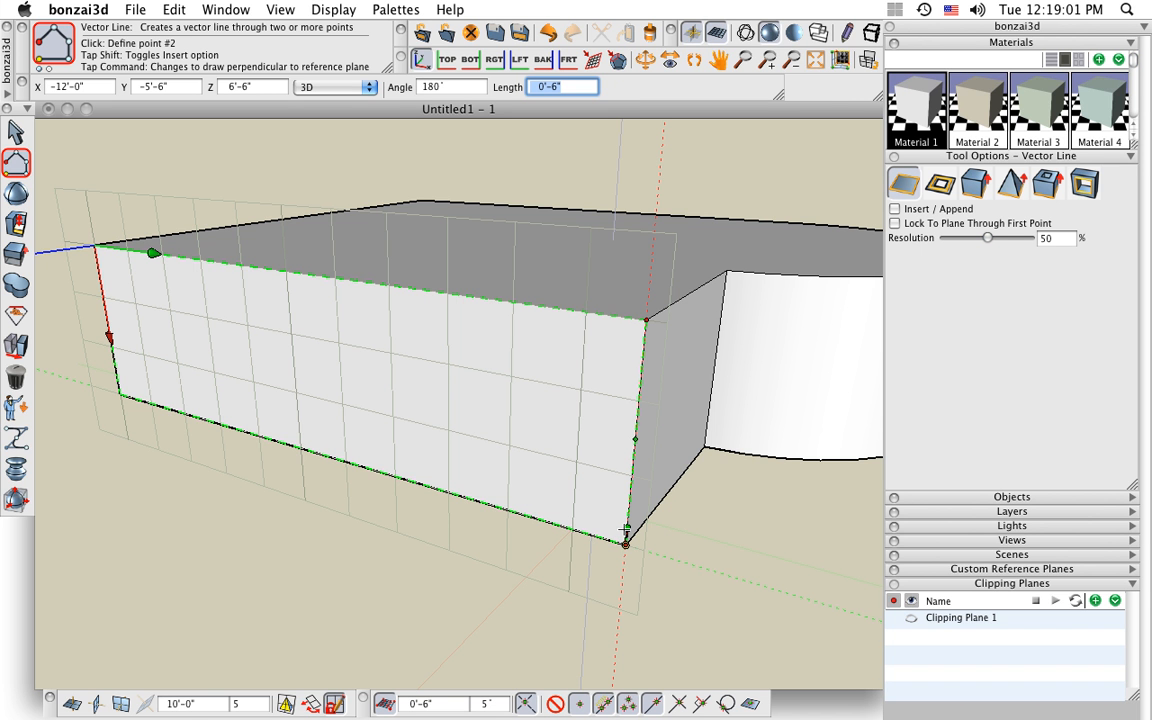
pyautogui.click(626, 528)
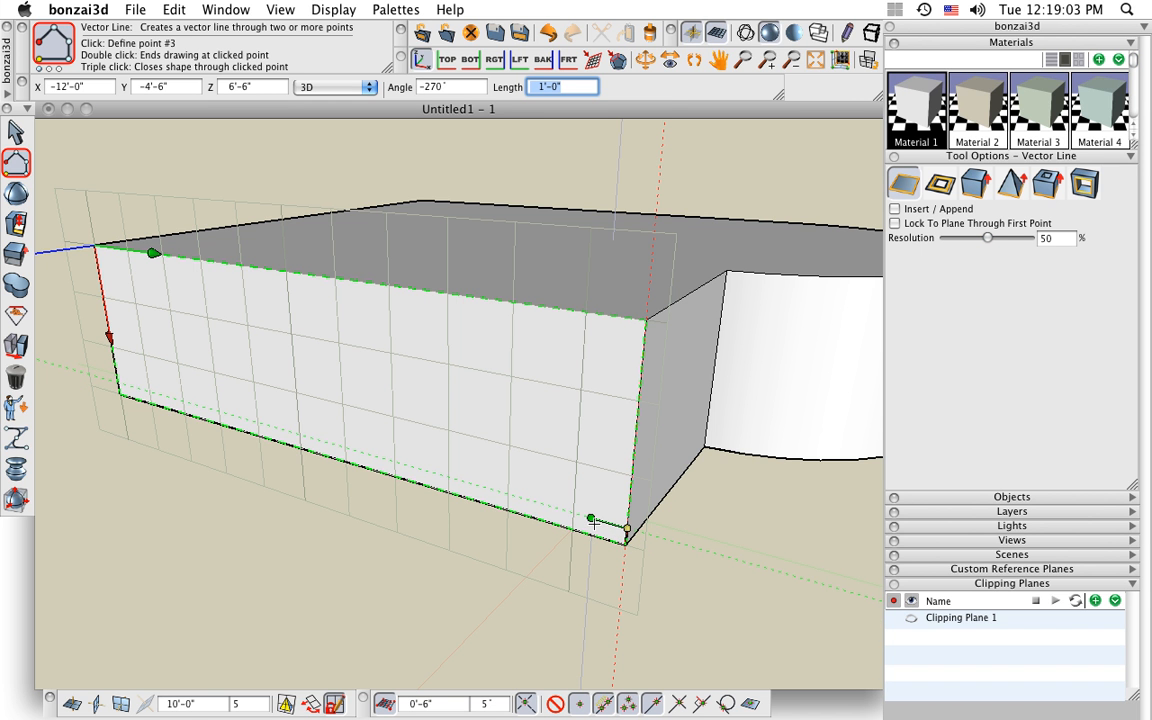
pyautogui.doubleClick(591, 520)
pyautogui.scroll(3, 624, 545)
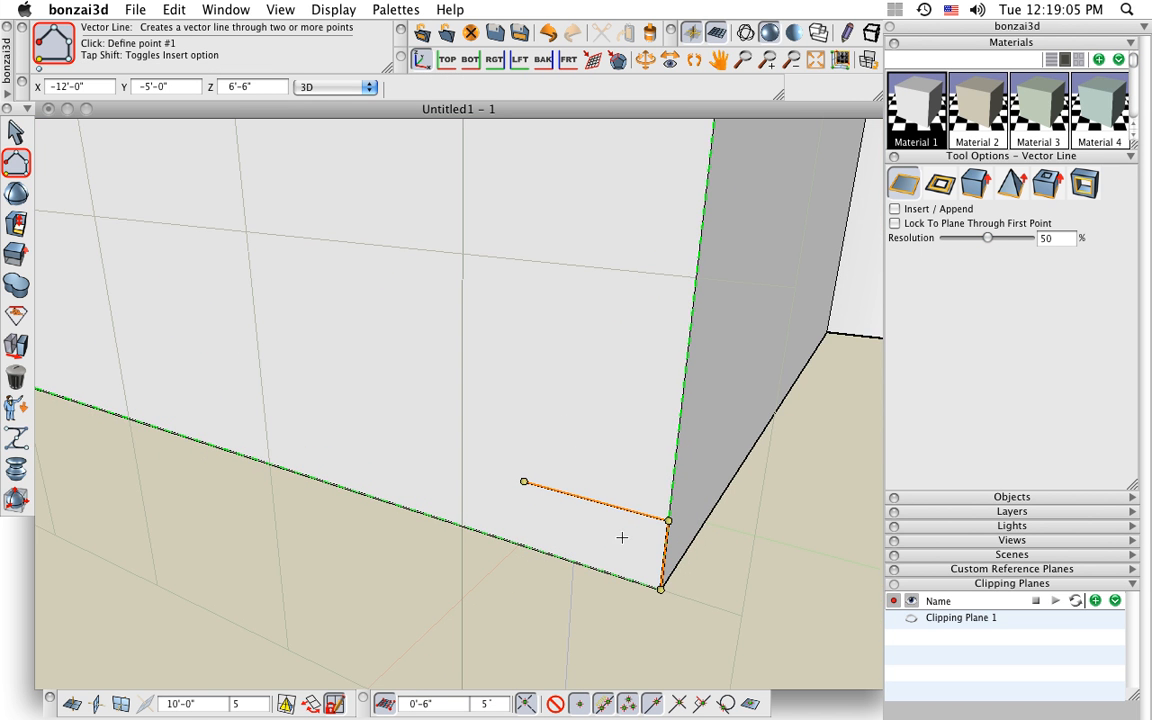
pyautogui.scroll(-2, 600, 549)
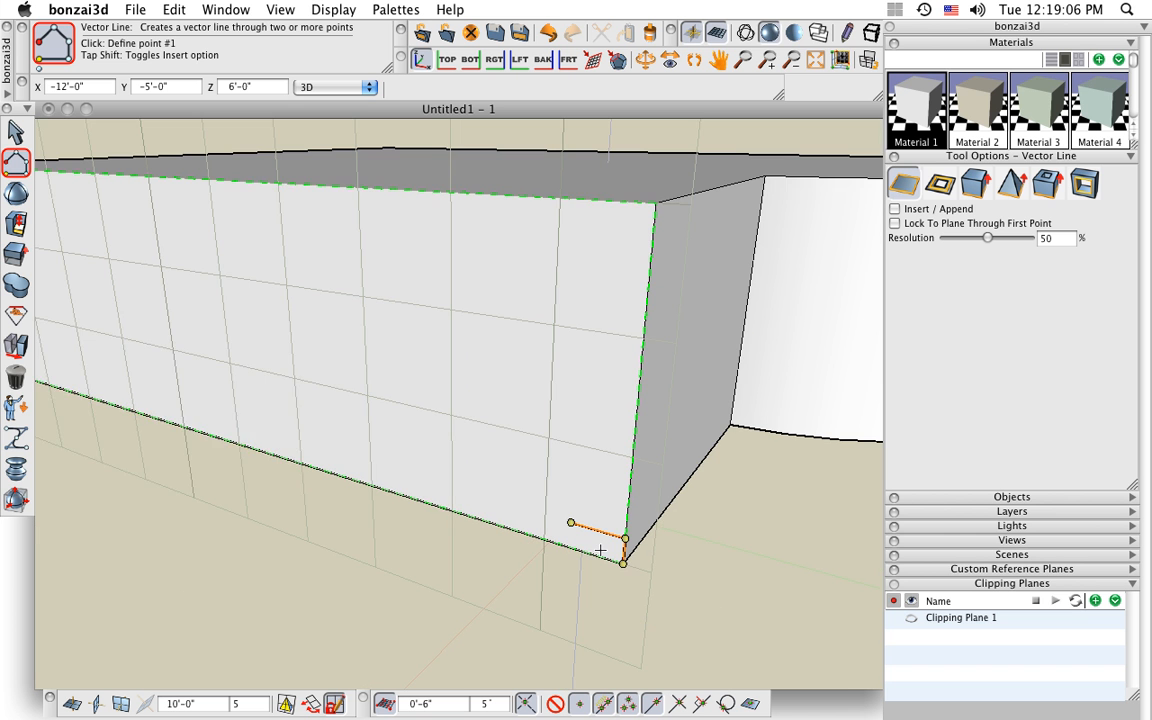
# Multi-copy the riser-and-tread line 12 times at even increments, moving parallel to the reference plane from the riser's base to the tread's end.
pyautogui.click(10, 352)
pyautogui.click(69, 344)
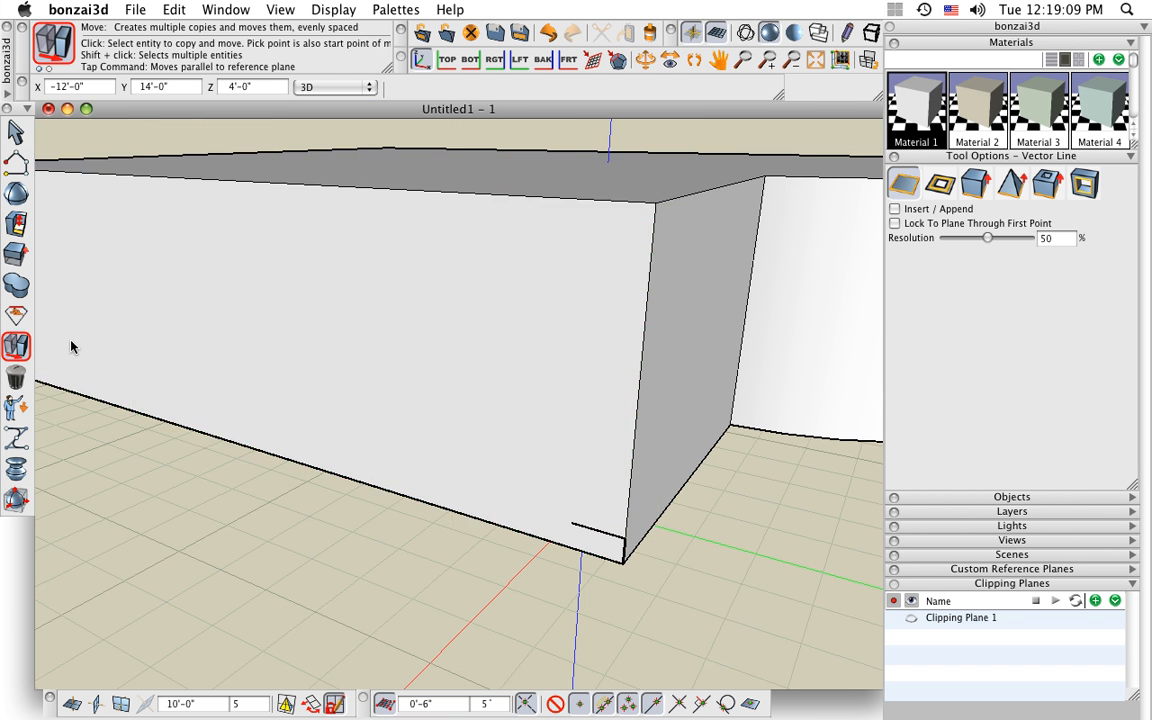
pyautogui.click(940, 257)
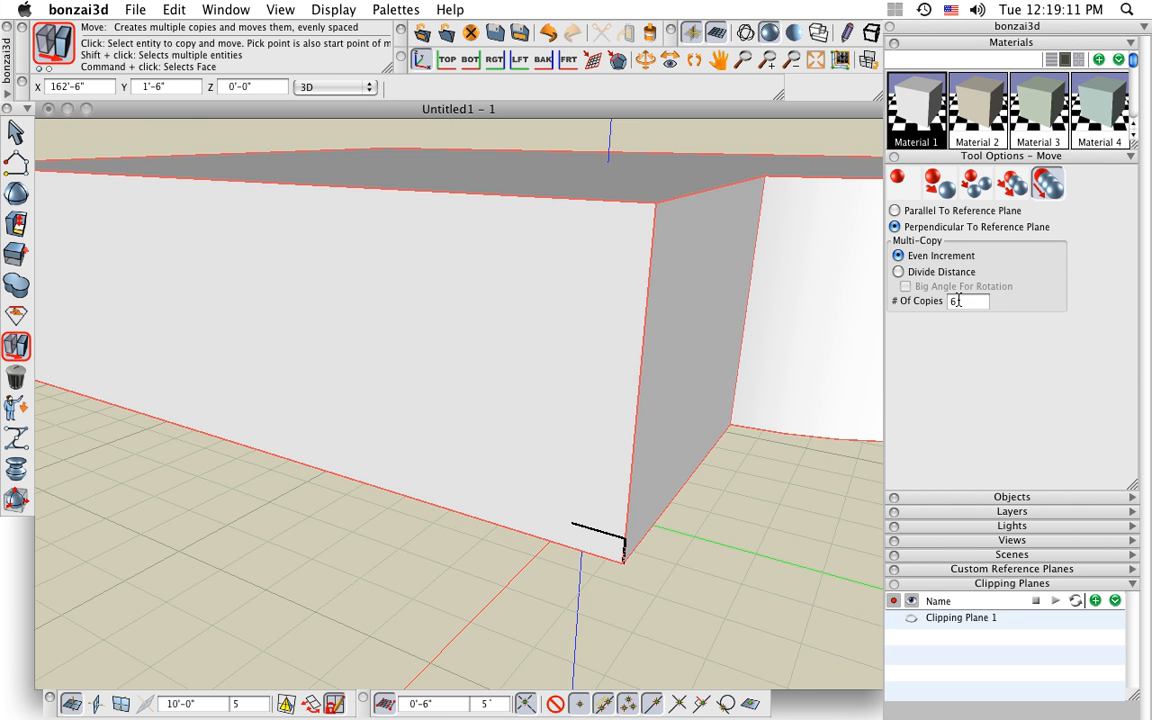
pyautogui.click(946, 302)
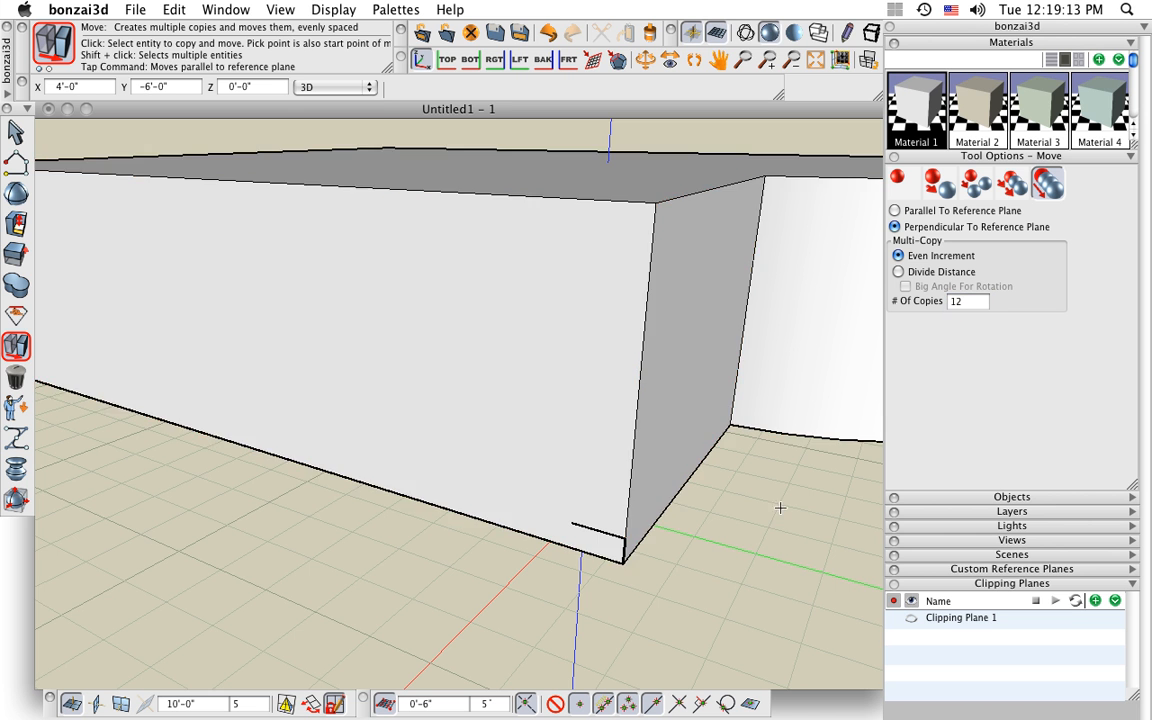
pyautogui.click(604, 530)
pyautogui.click(625, 545)
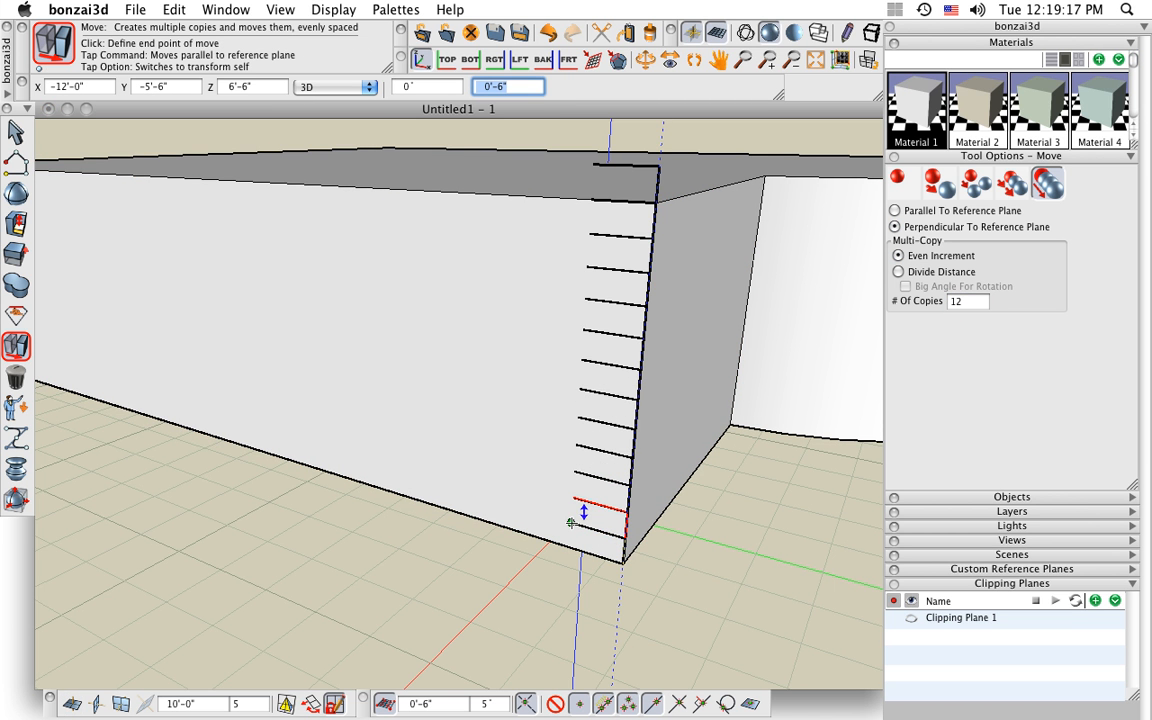
pyautogui.press('super')
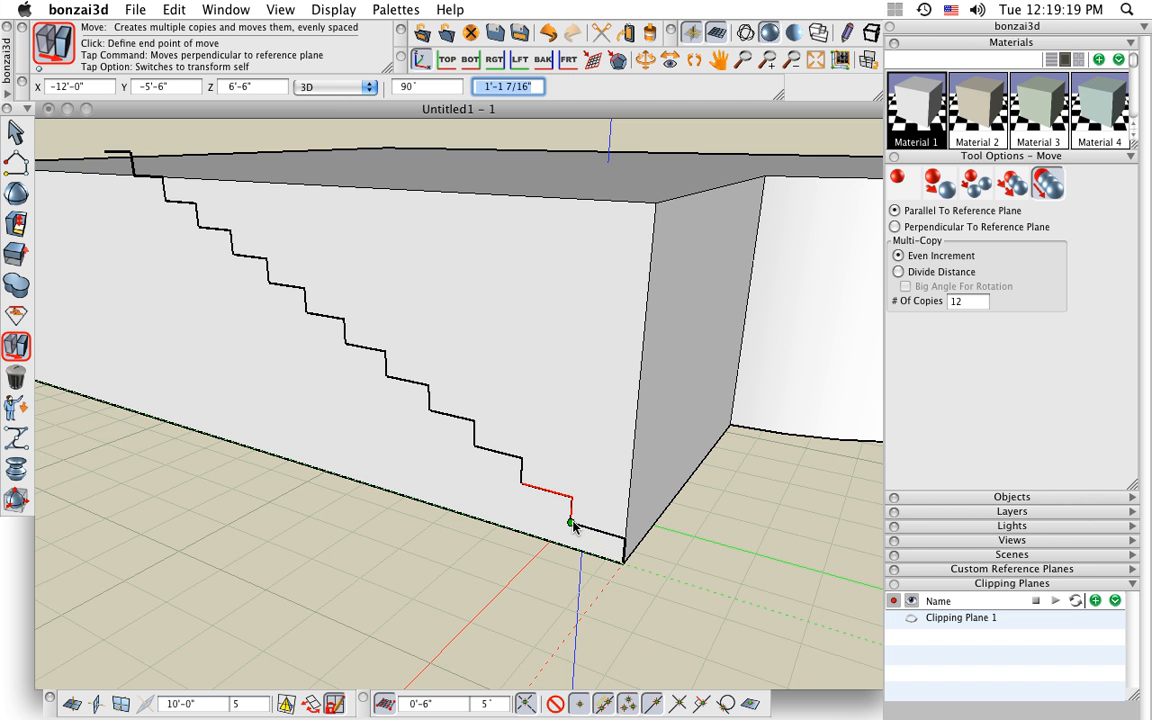
pyautogui.click(572, 527)
pyautogui.scroll(-5, 323, 578)
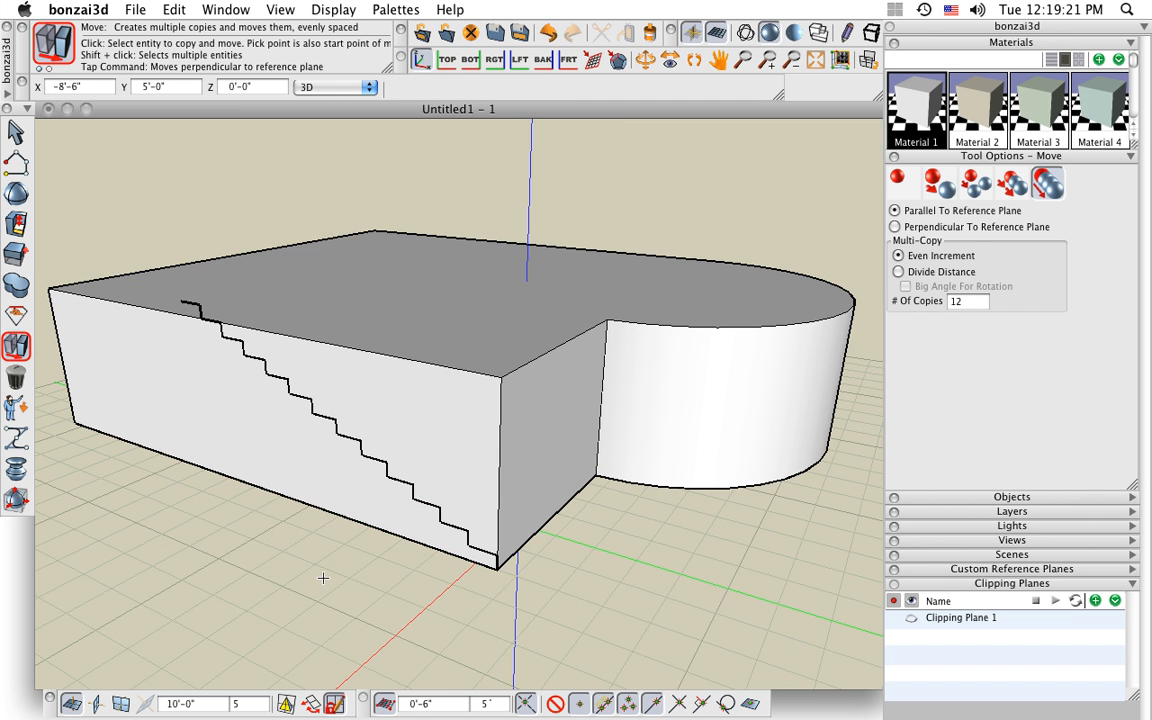
# Select all 13 riser-and-tread lines and join them into one continuous stair profile.
pyautogui.click(15, 133)
pyautogui.moveTo(150, 211); pyautogui.dragTo(553, 528)
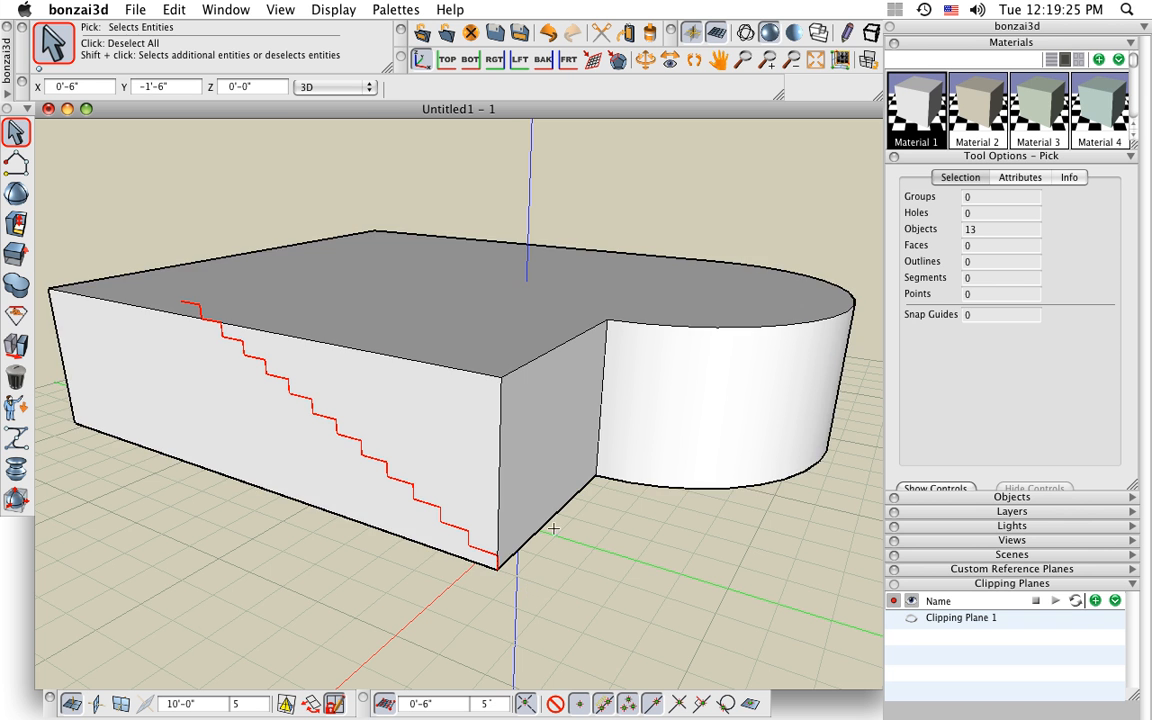
pyautogui.moveTo(16, 314)
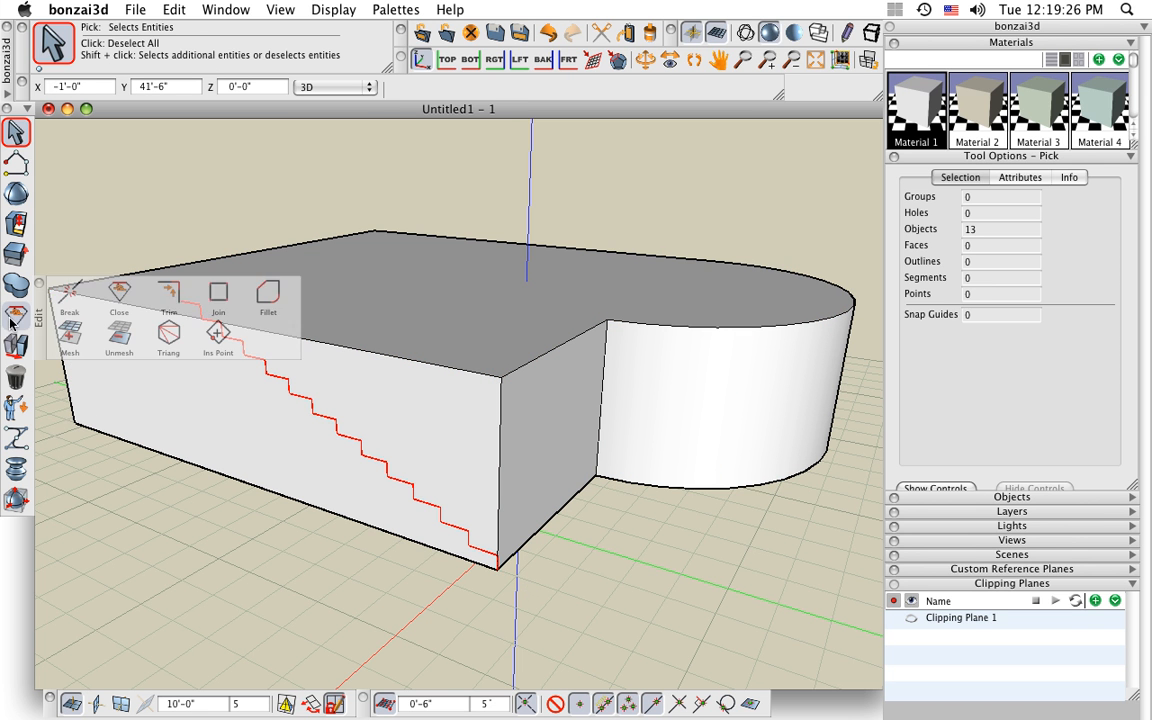
pyautogui.click(216, 293)
pyautogui.click(187, 218)
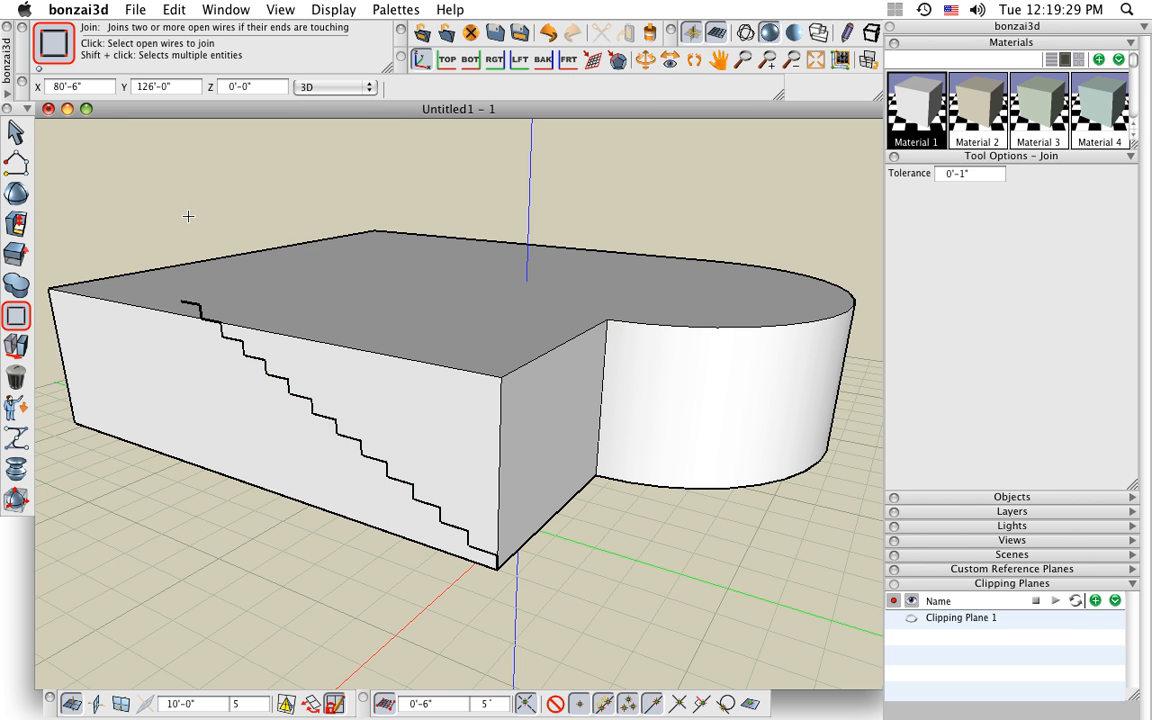
# Imprint the joined stair profile into the side face of the block.
pyautogui.moveTo(18, 223)
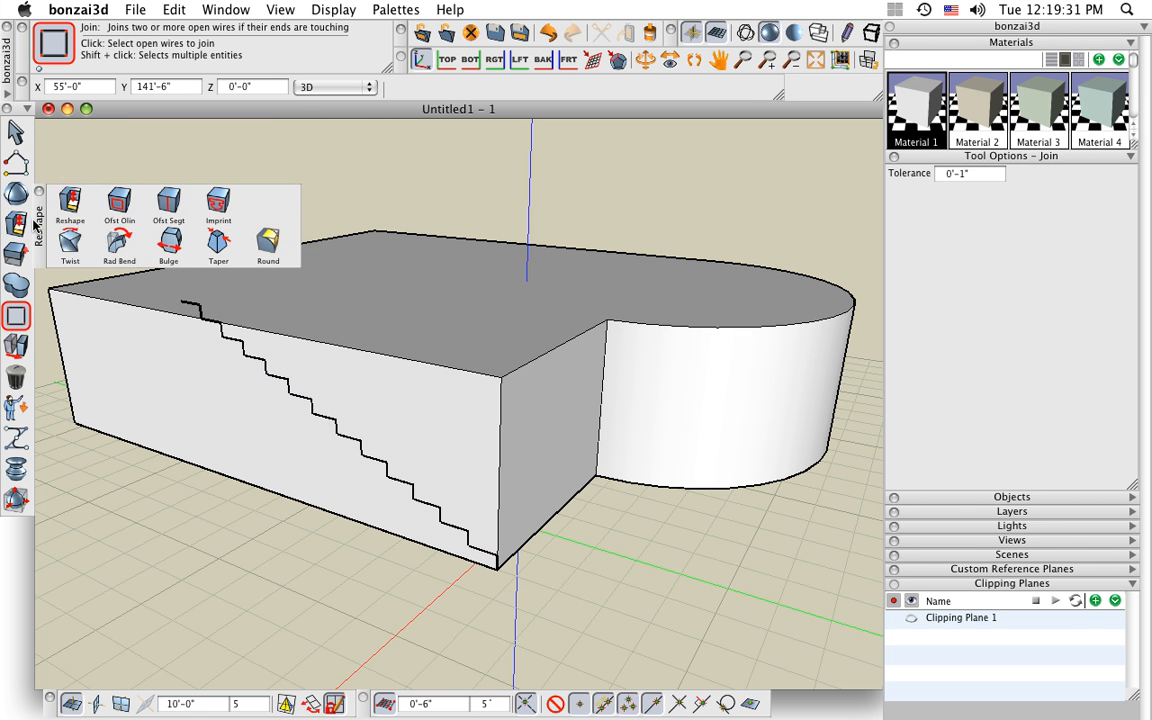
pyautogui.moveTo(38, 221); pyautogui.dragTo(63, 175)
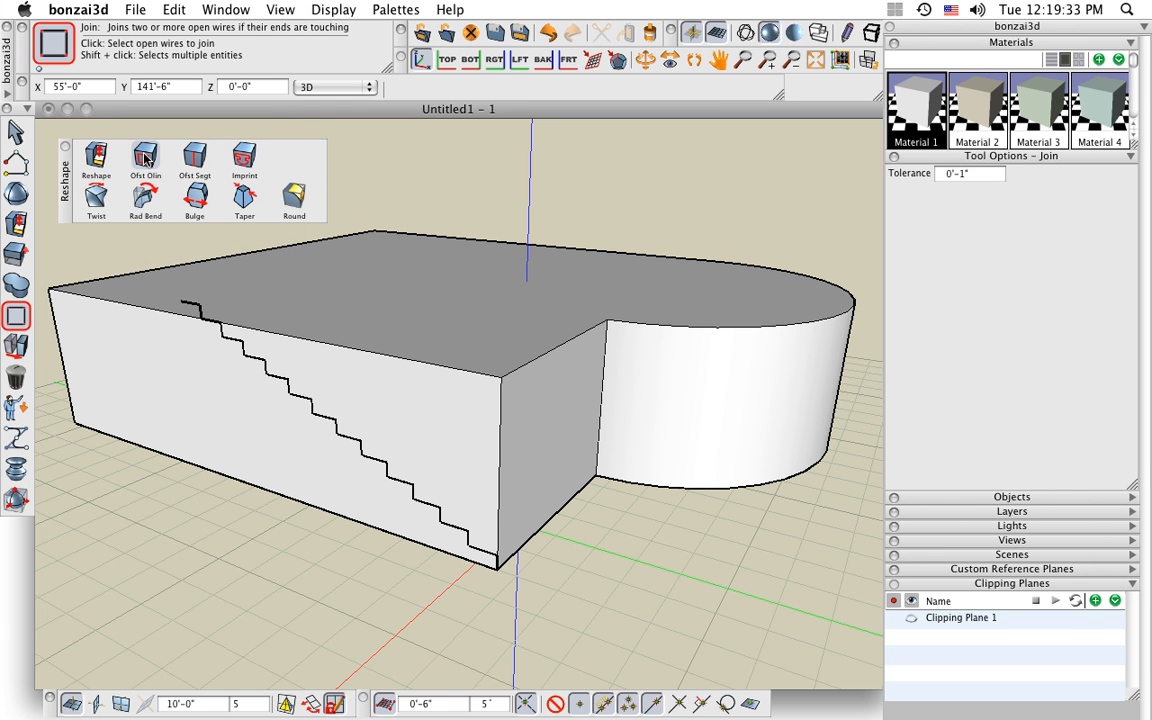
pyautogui.click(247, 157)
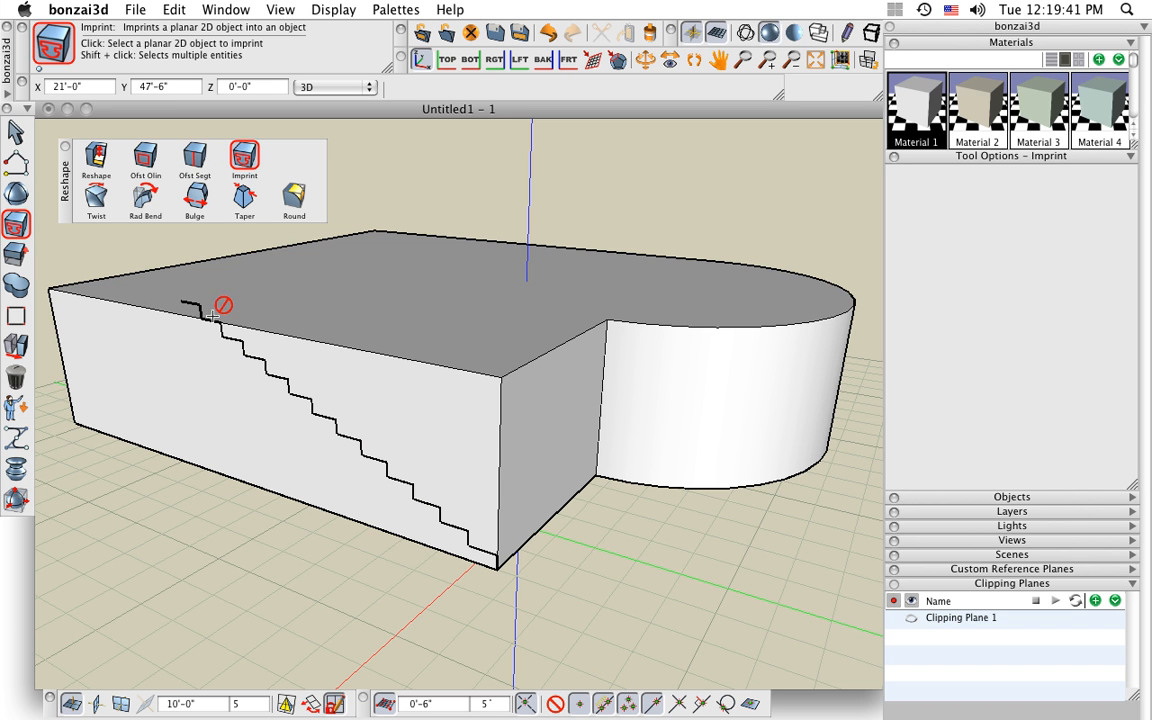
pyautogui.click(238, 342)
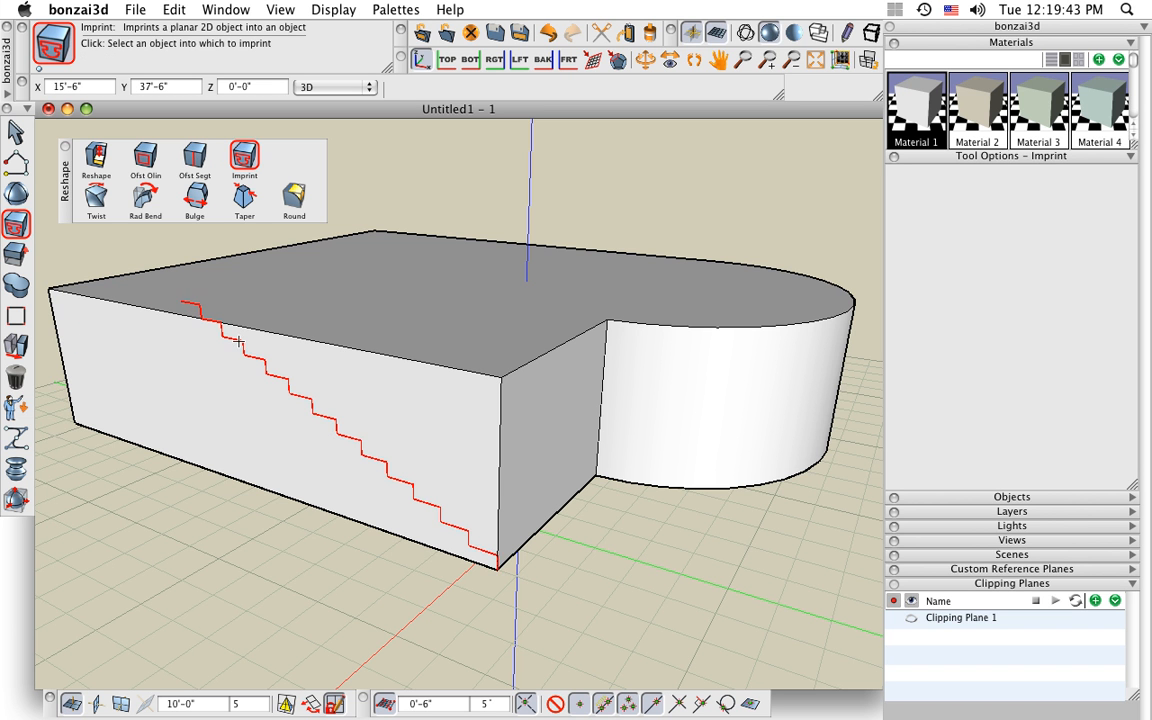
pyautogui.click(370, 383)
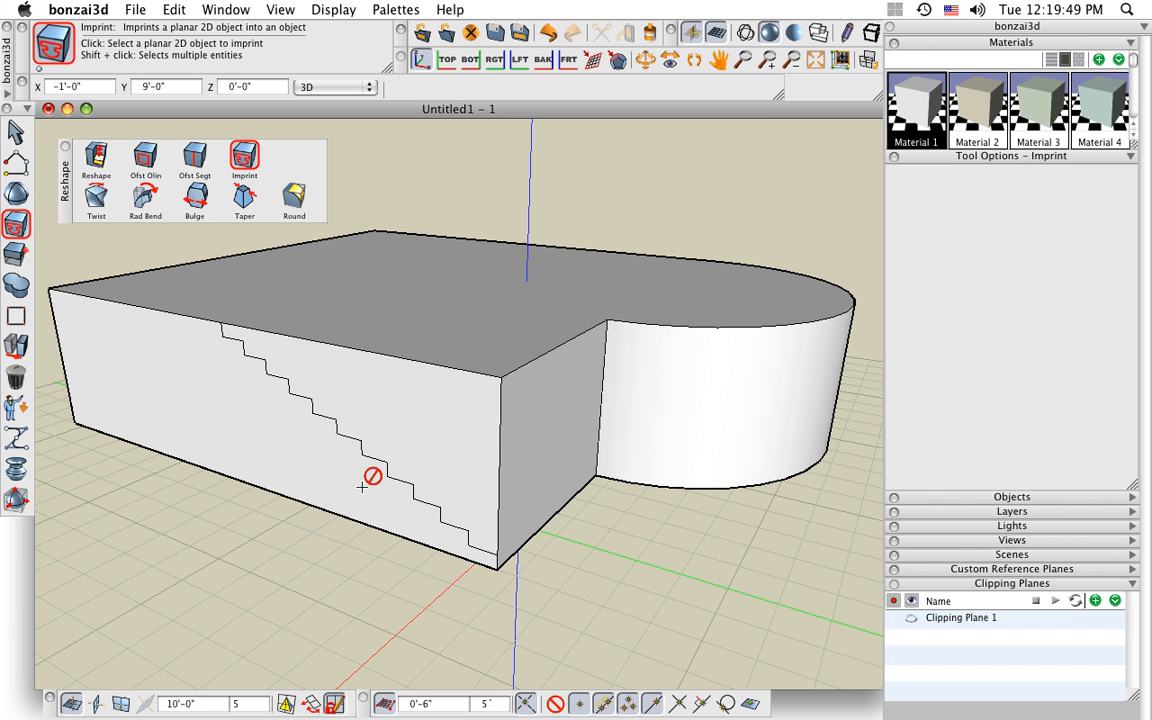
# Reshape the face above the imprinted stair line inward, perpendicular to its surface, to carve the staircase into the block.
pyautogui.click(95, 153)
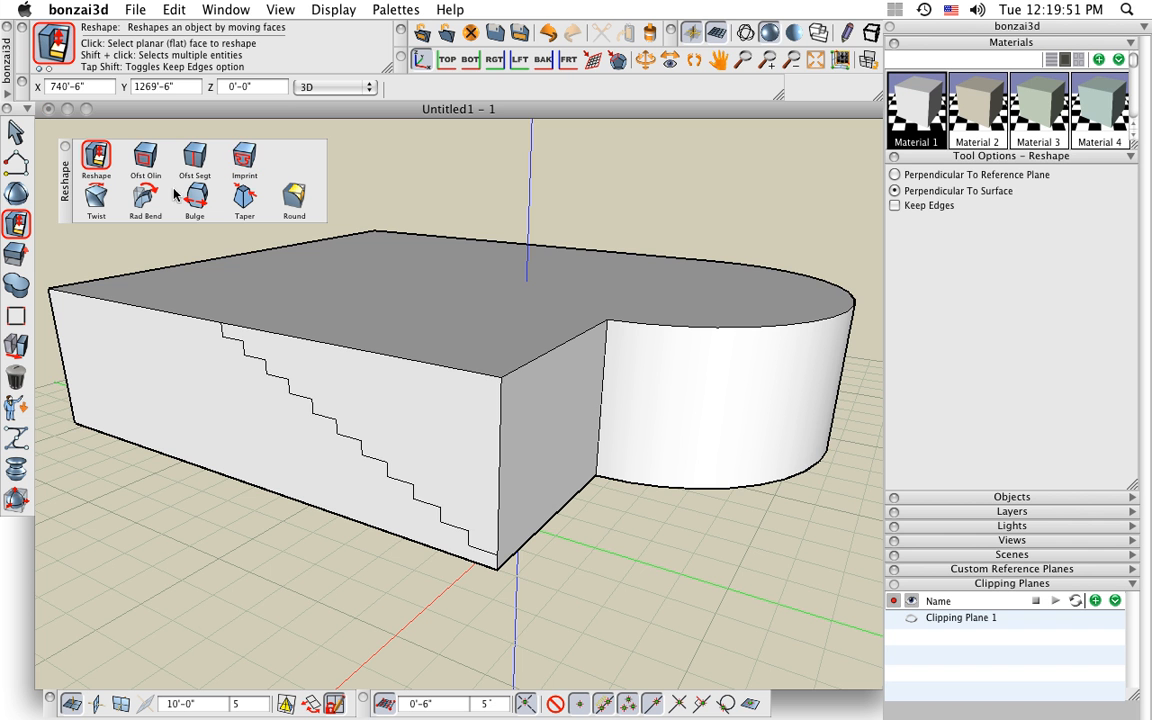
pyautogui.click(379, 410)
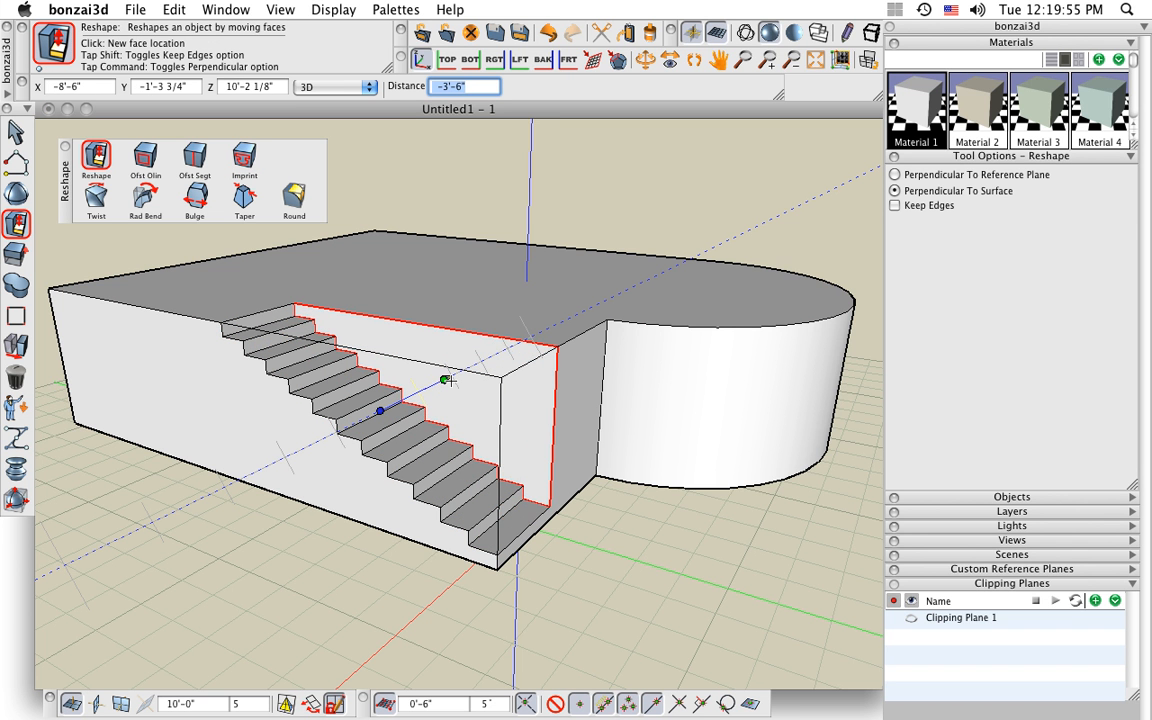
pyautogui.click(452, 381)
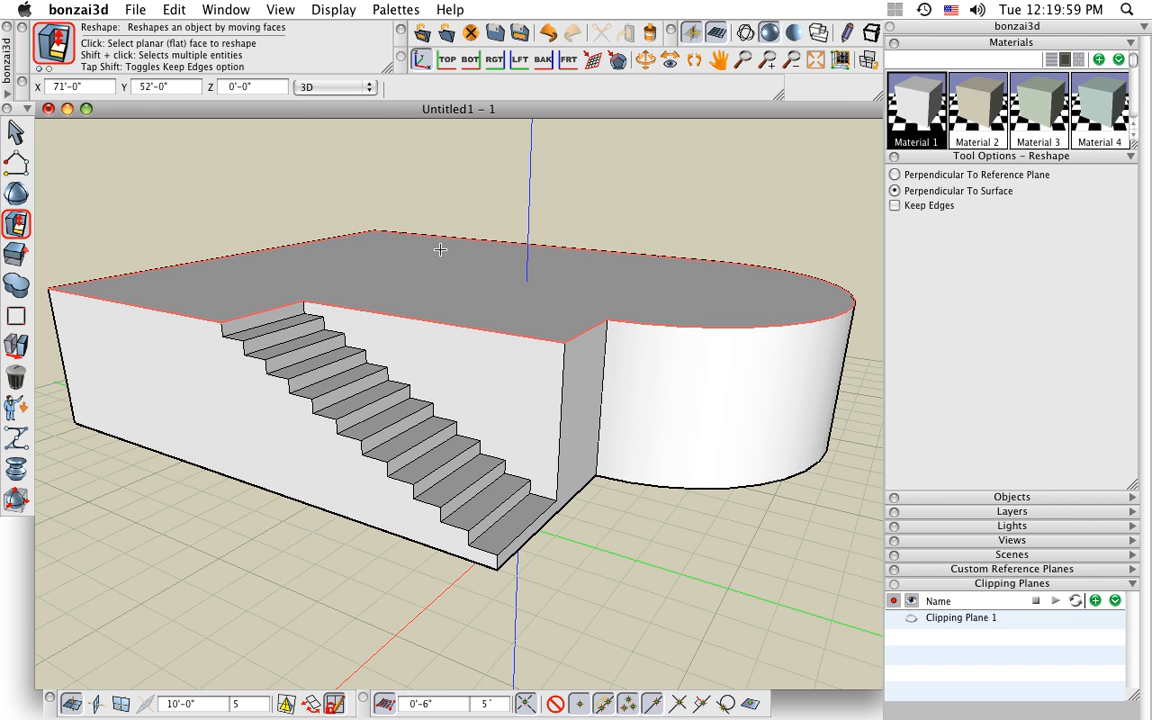
# Reveal all hidden objects and inspect the stair block from both sides within the full building model.
pyautogui.click(168, 9)
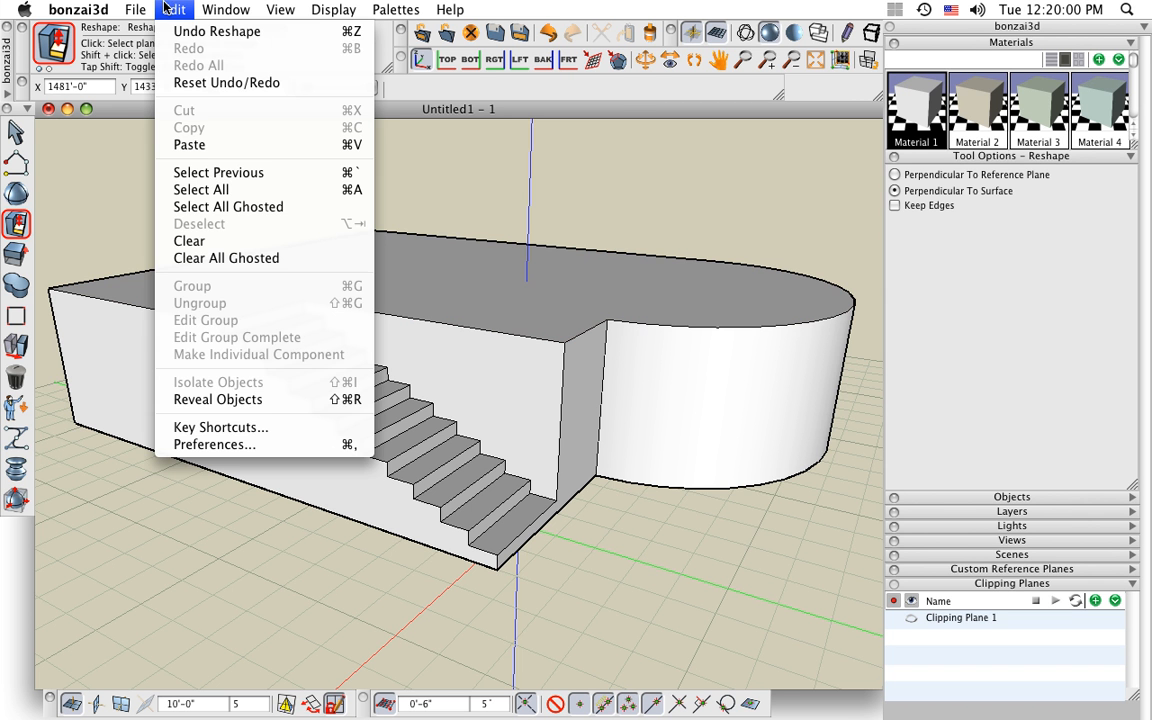
pyautogui.click(218, 399)
pyautogui.moveTo(231, 391); pyautogui.dragTo(579, 380, button='middle')
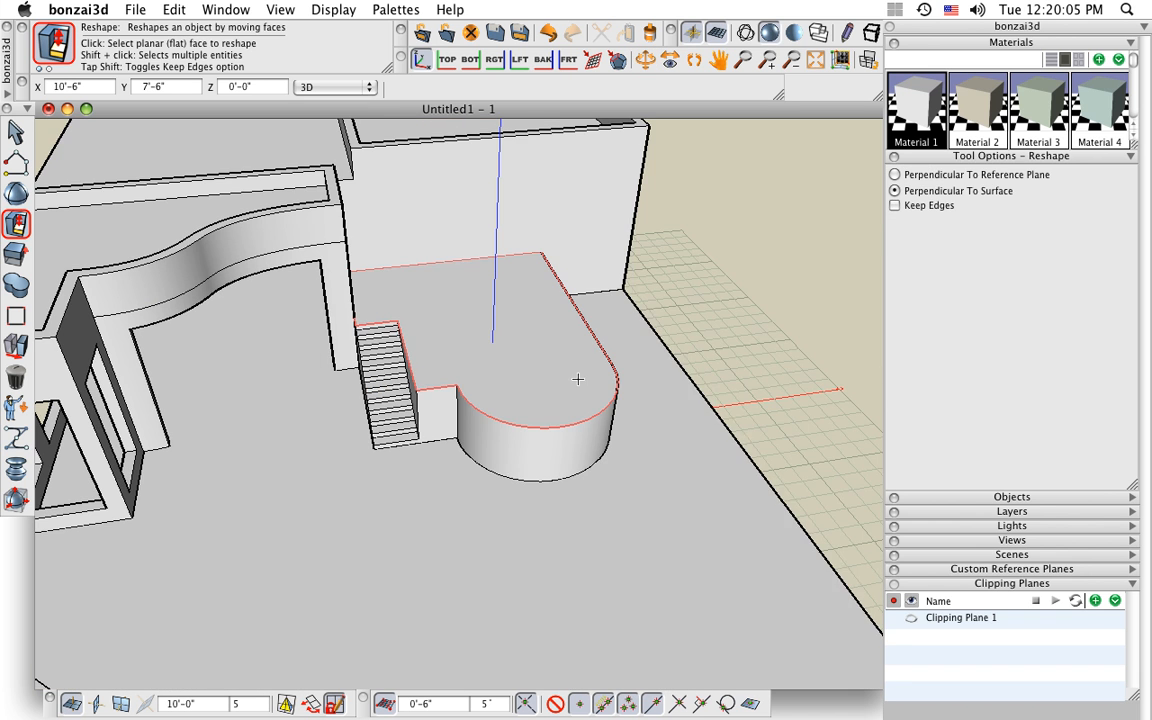
pyautogui.moveTo(686, 365); pyautogui.dragTo(392, 380, button='middle')
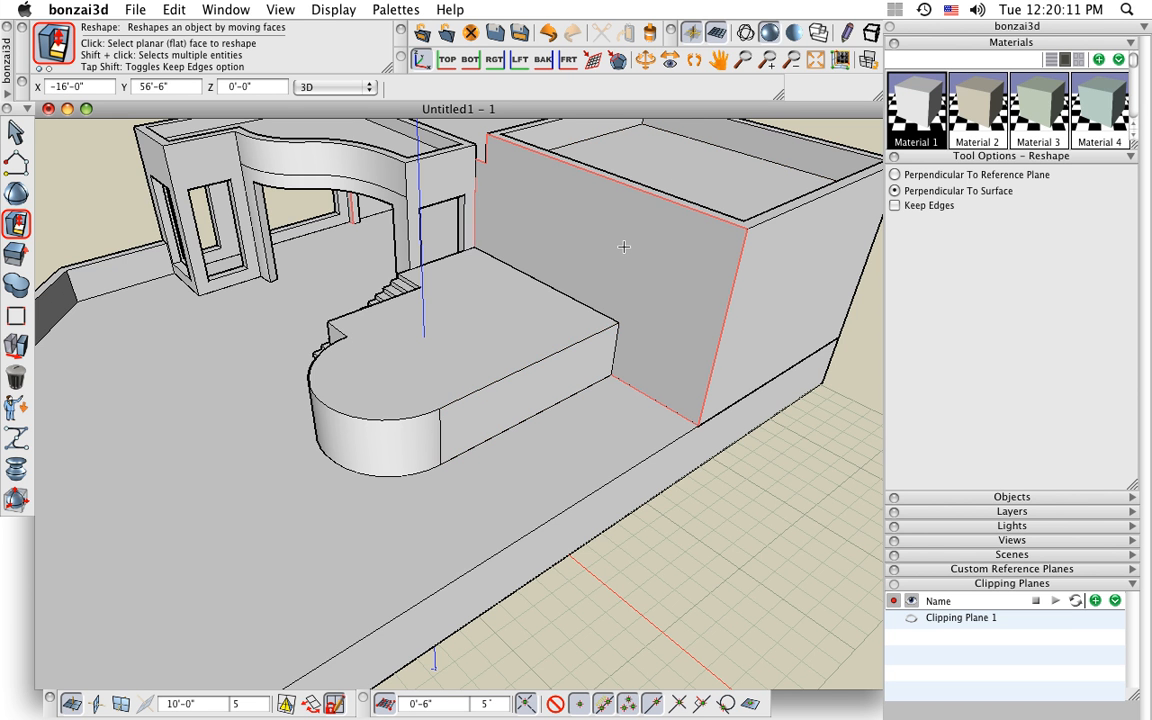
# Offset the rounded platform's curved and adjoining straight base edges 5'-0" outward across the terrace floor.
pyautogui.moveTo(20, 225)
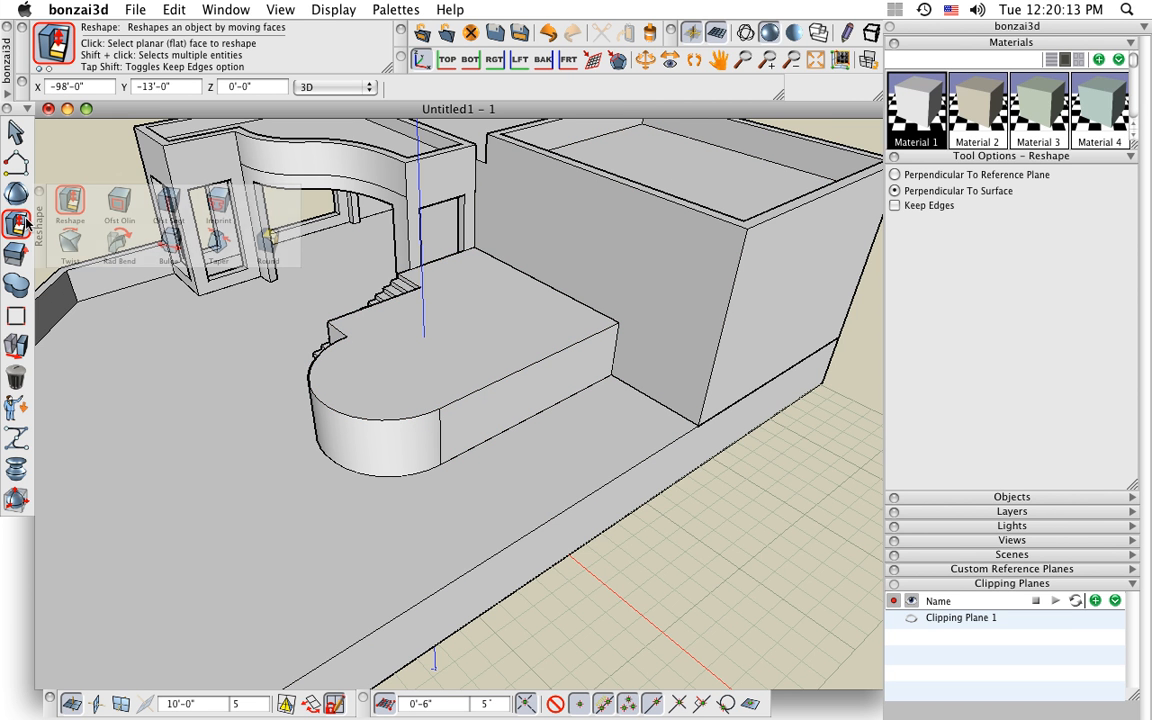
pyautogui.click(166, 205)
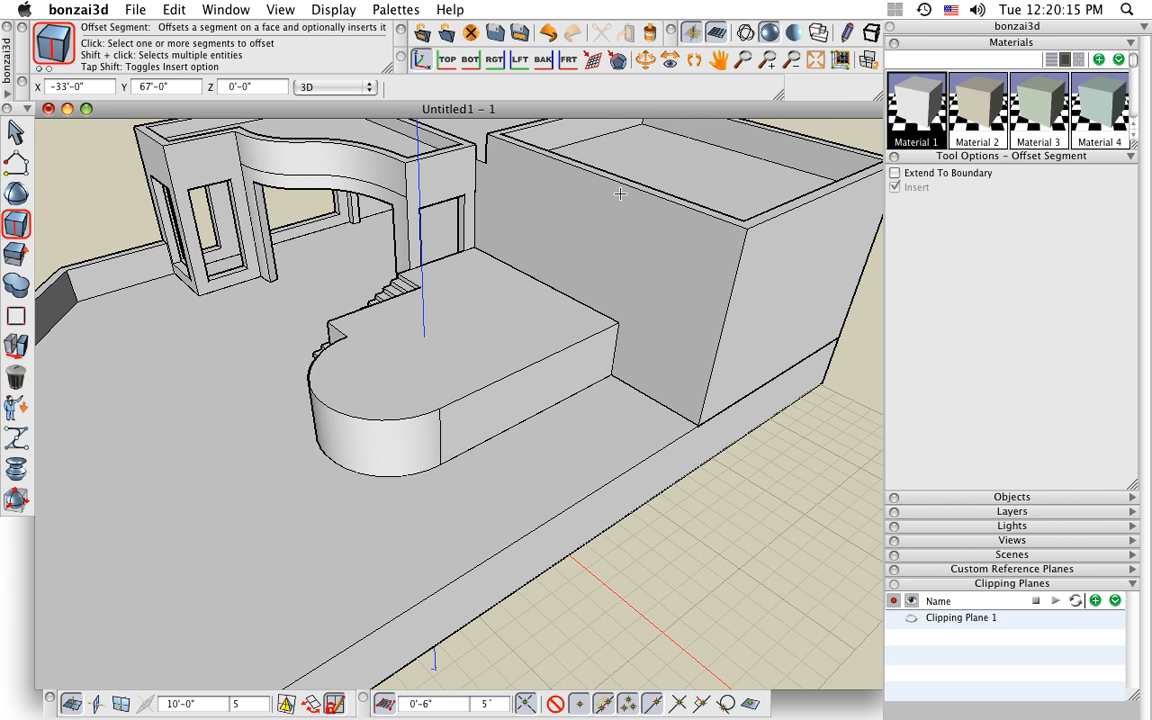
pyautogui.click(314, 456)
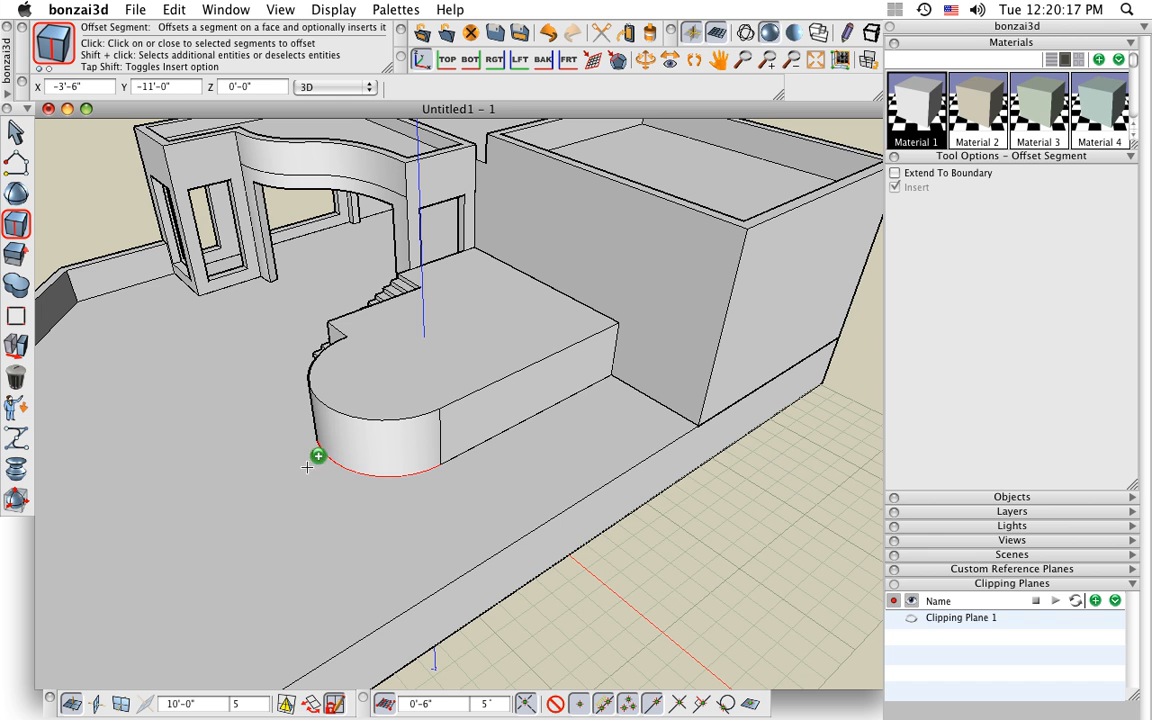
pyautogui.keyDown('shift'); pyautogui.click(480, 444); pyautogui.keyUp('shift')
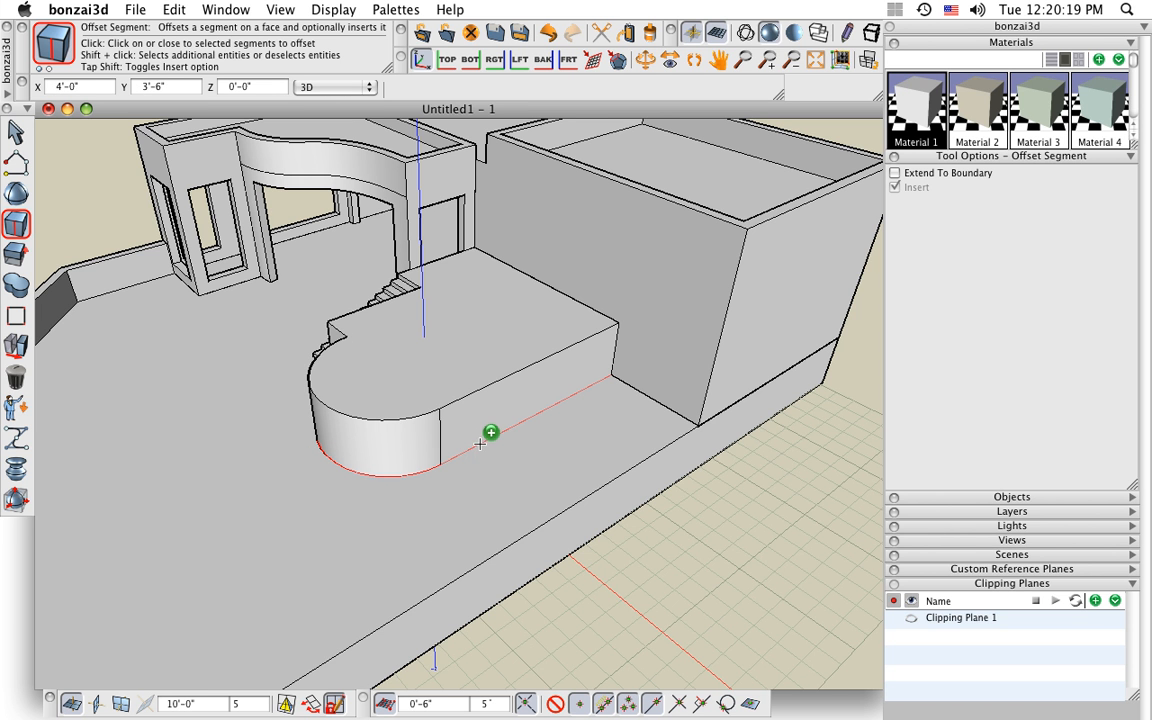
pyautogui.click(443, 463)
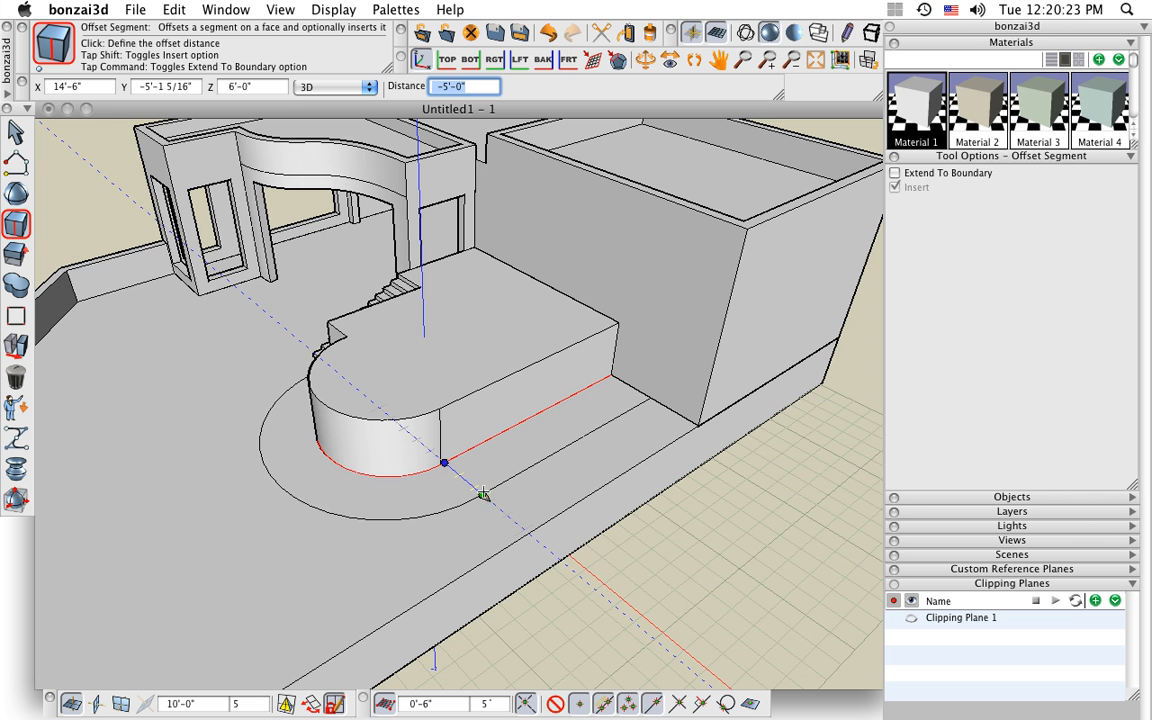
pyautogui.click(483, 497)
# Show the offset path's controls, shorten its arc to about a quarter circle, and hide the controls.
pyautogui.moveTo(198, 447); pyautogui.dragTo(372, 422, button='middle')
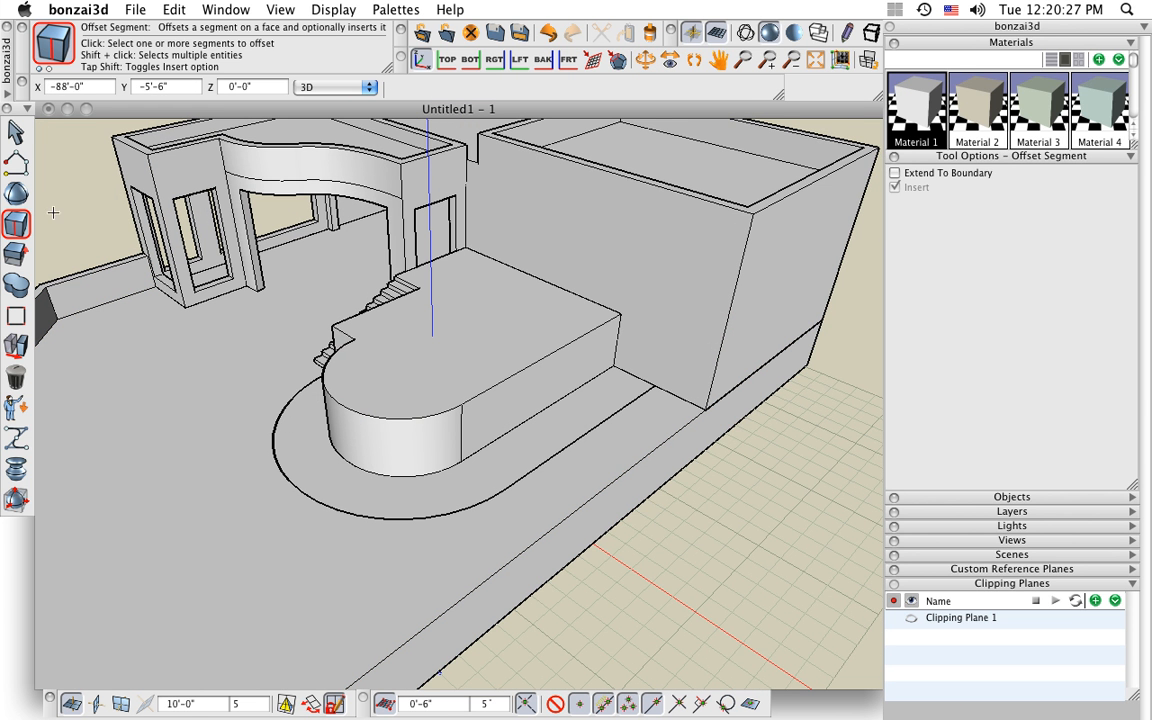
pyautogui.click(16, 131)
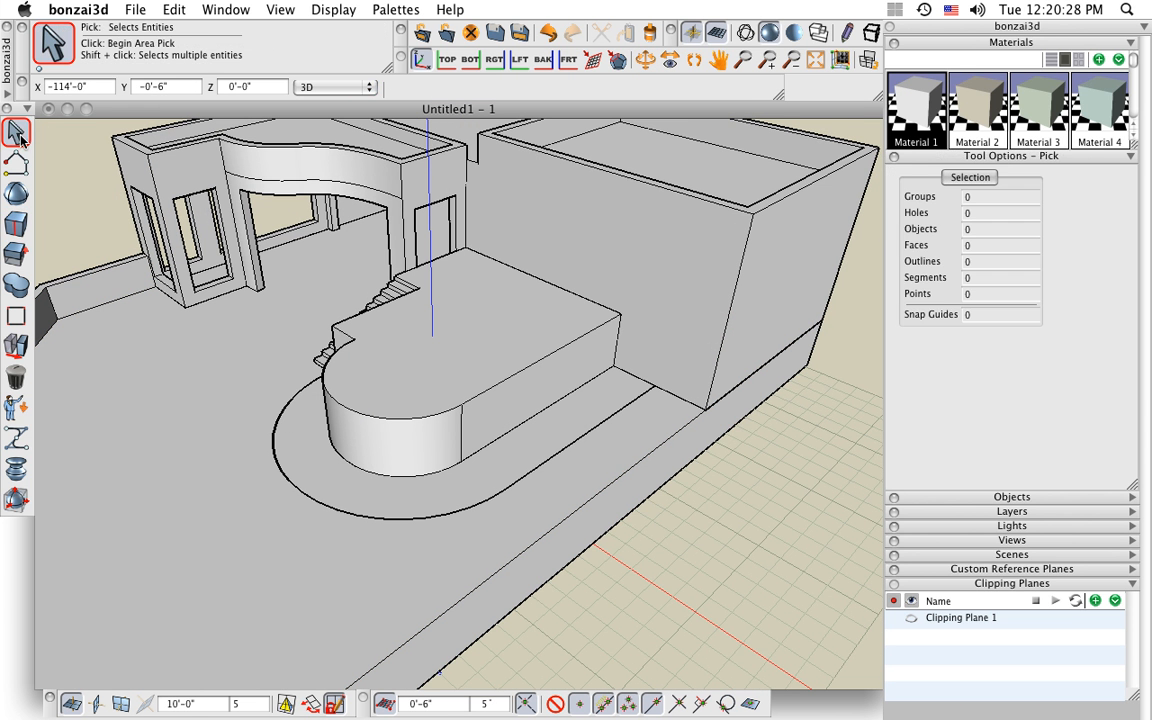
pyautogui.click(274, 420)
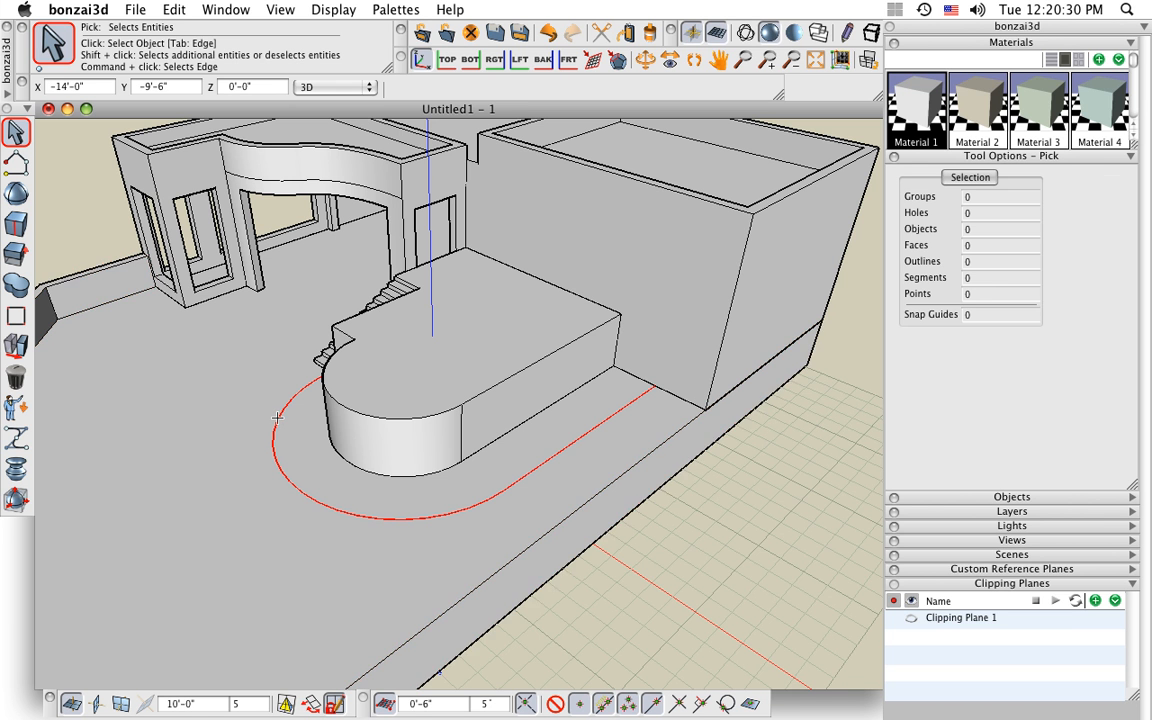
pyautogui.rightClick(320, 503)
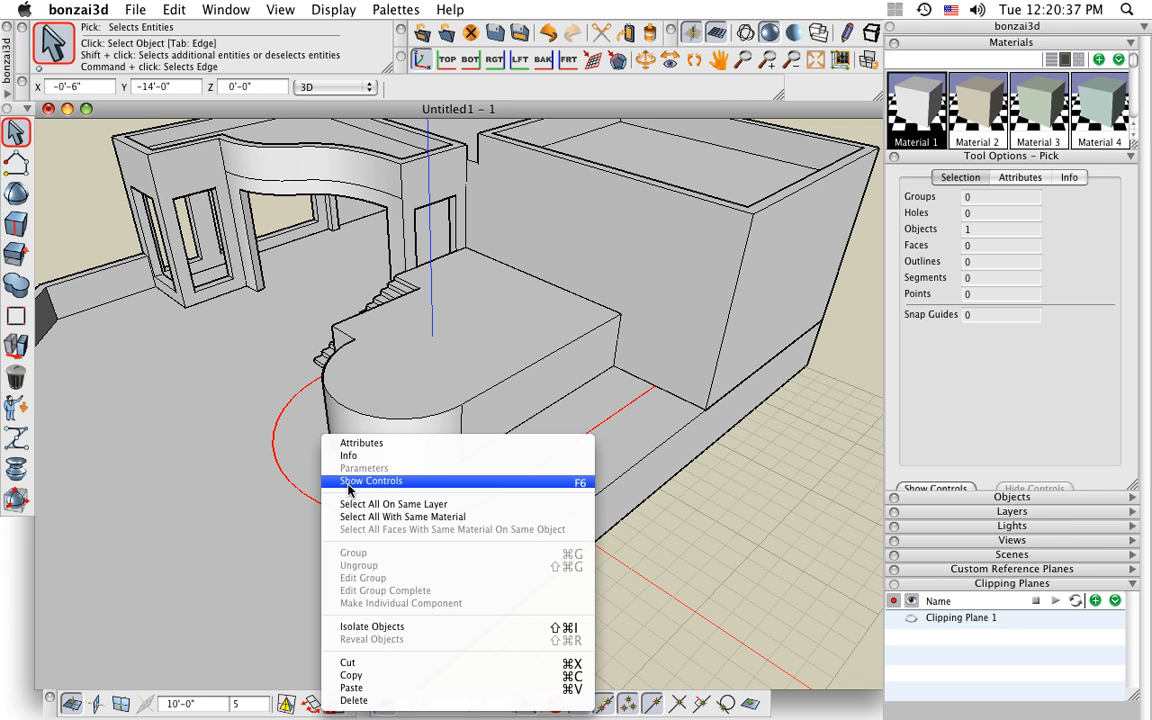
pyautogui.click(360, 481)
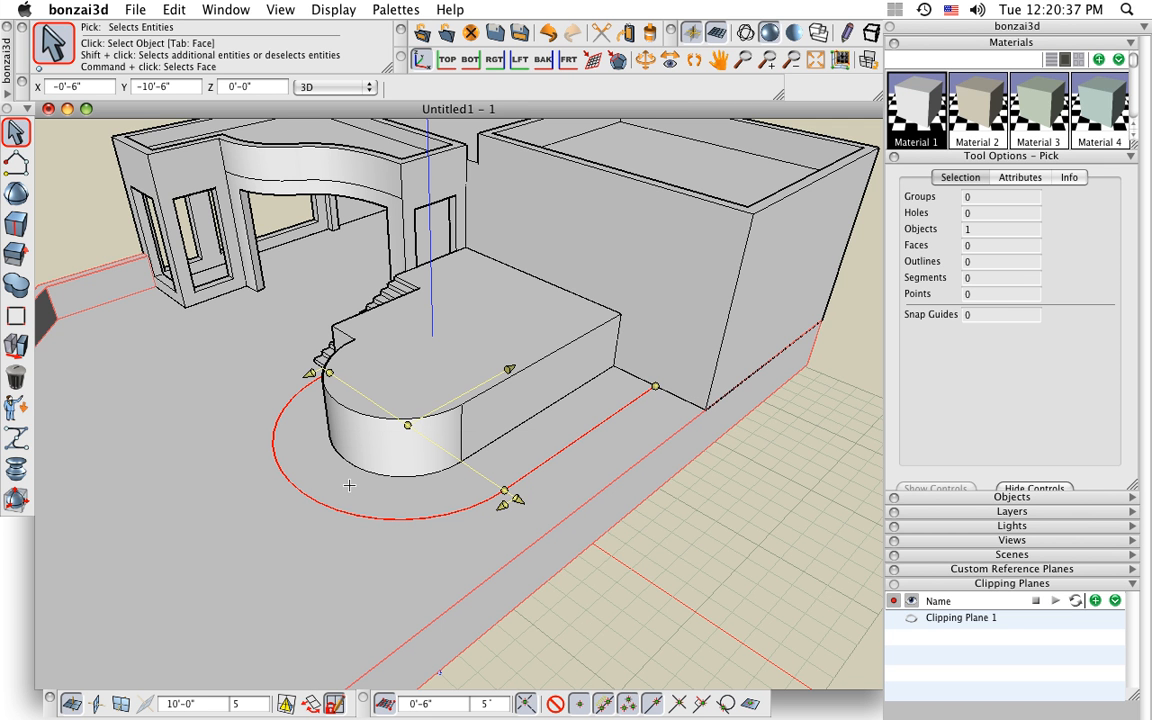
pyautogui.click(318, 373)
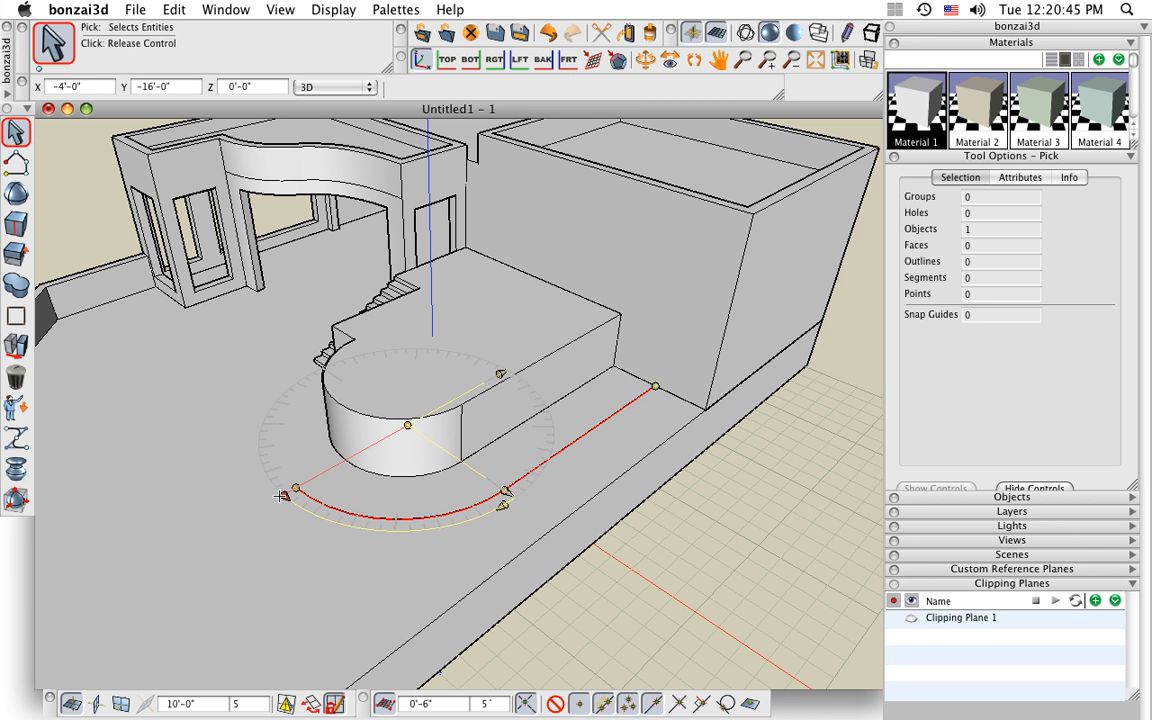
pyautogui.click(291, 485)
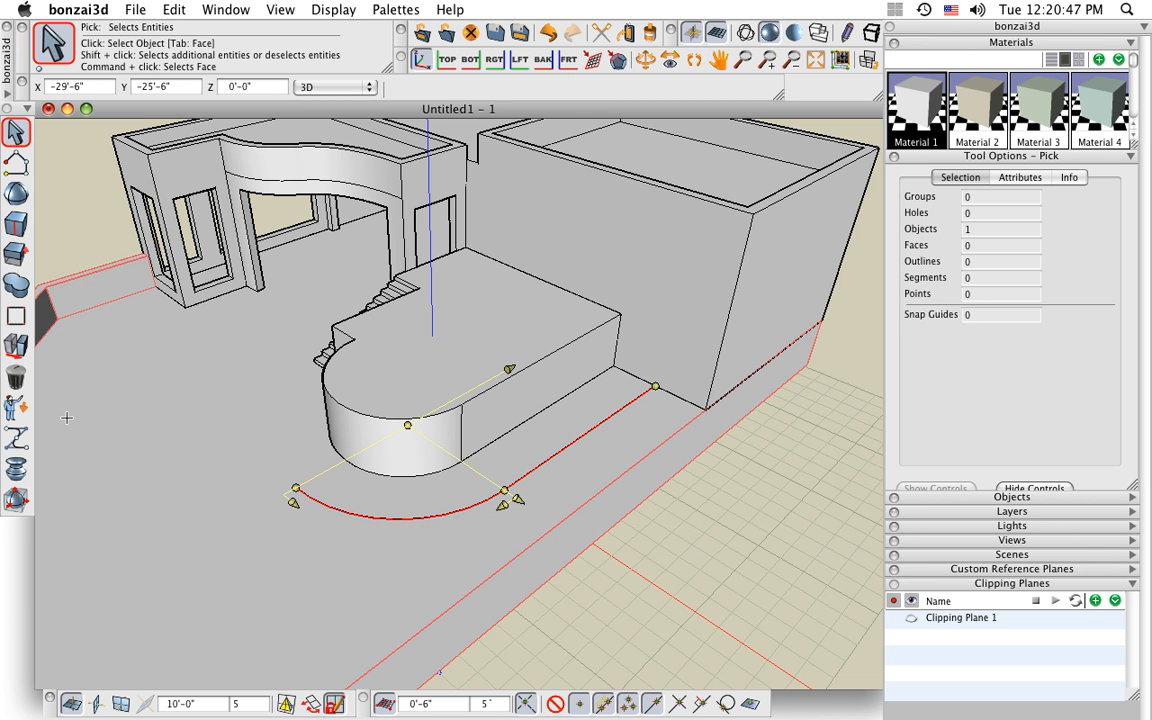
pyautogui.rightClick(446, 515)
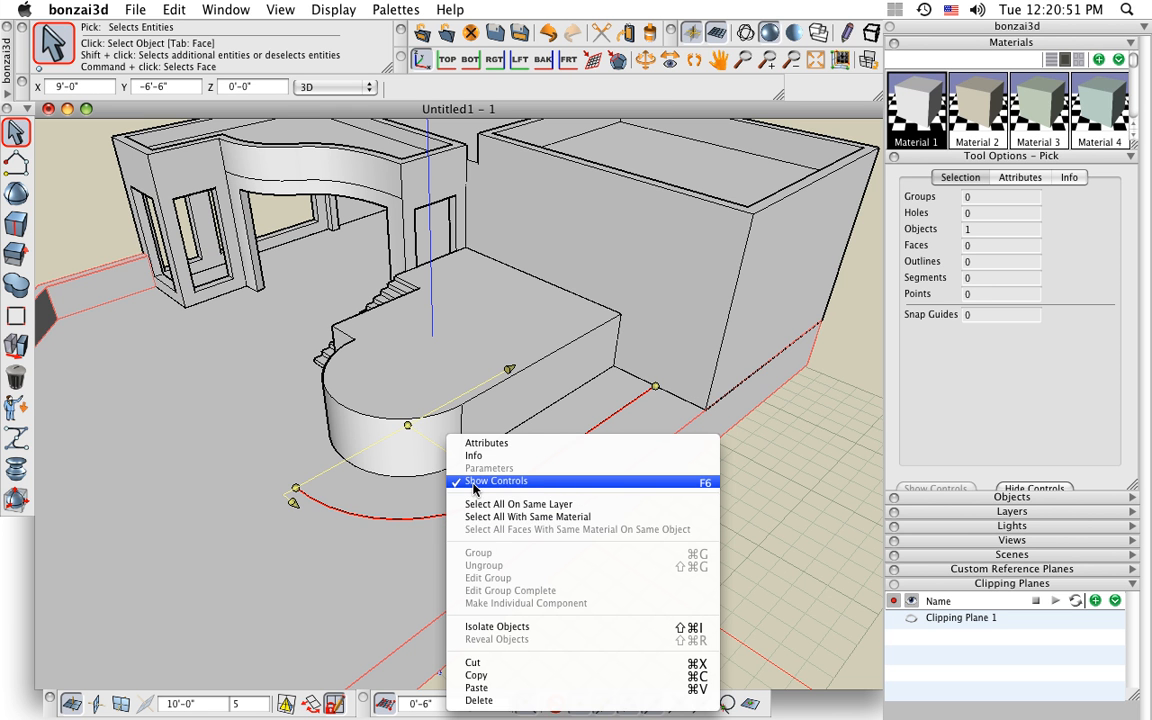
pyautogui.click(474, 482)
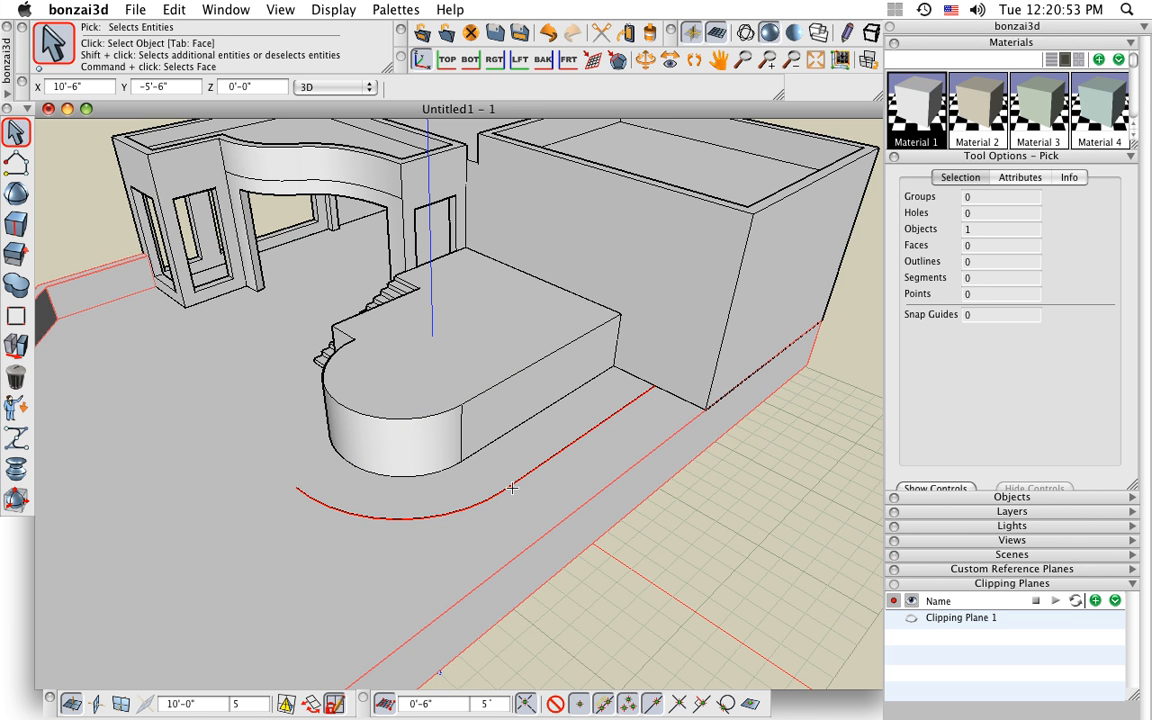
# Generate a stair from the shortened path around the platform with the Stair from Path tool.
pyautogui.moveTo(26, 402)
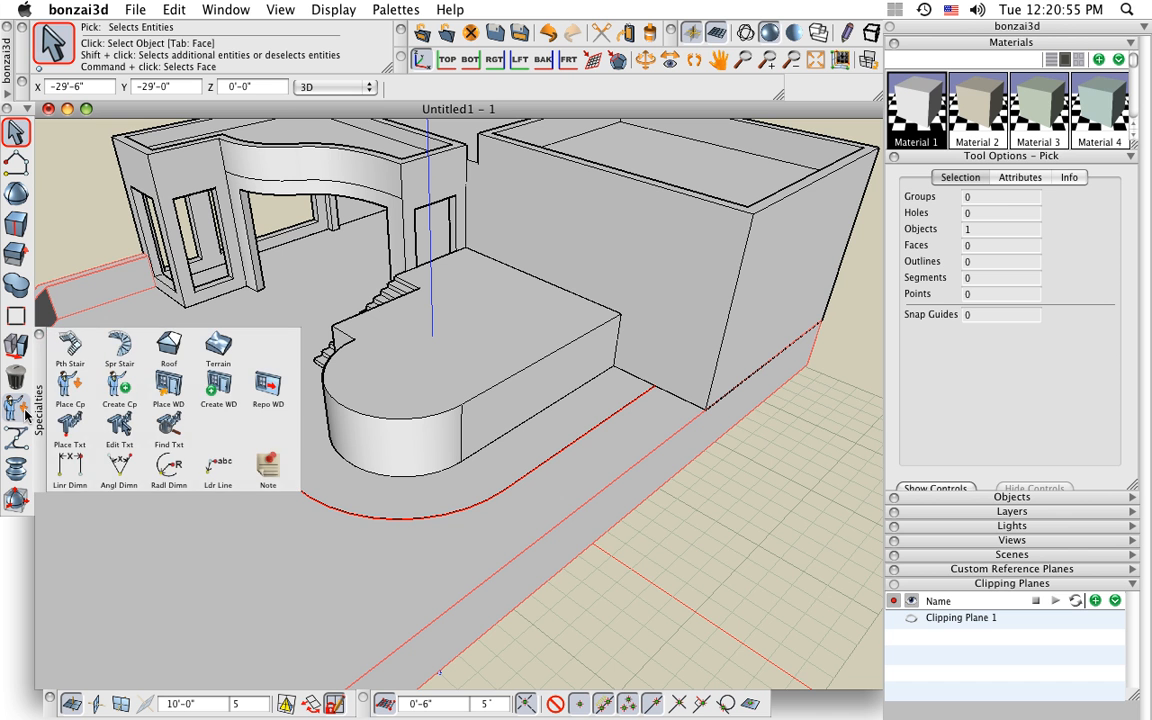
pyautogui.click(70, 346)
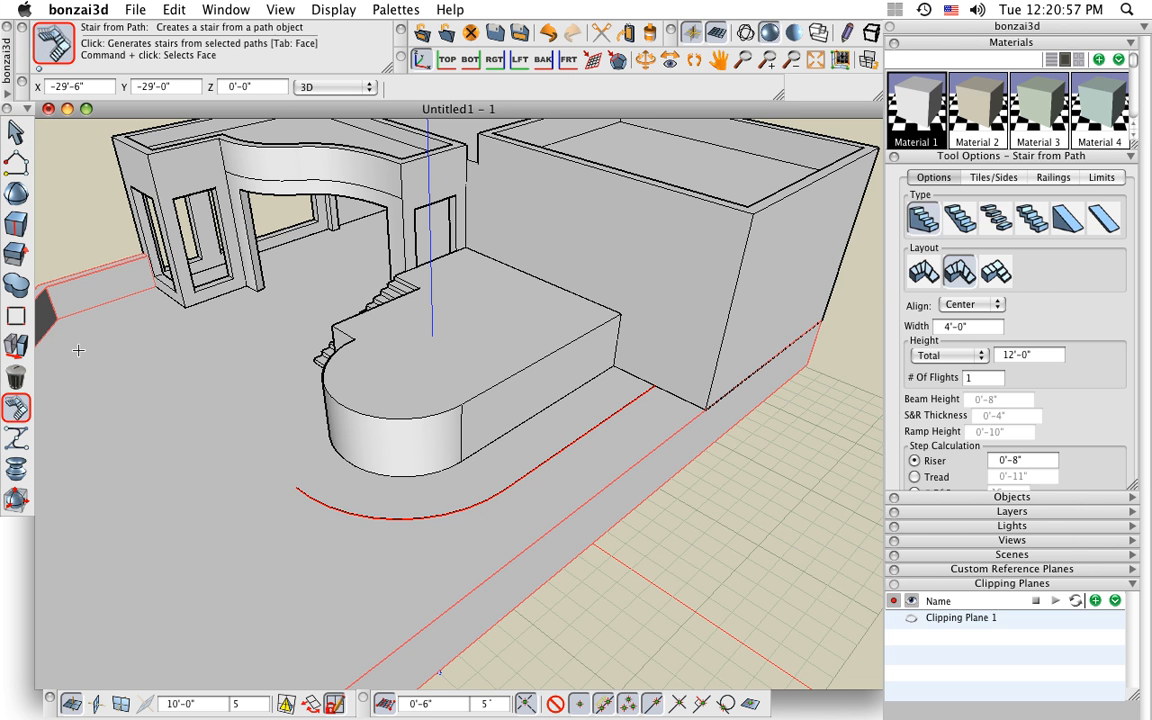
pyautogui.click(219, 449)
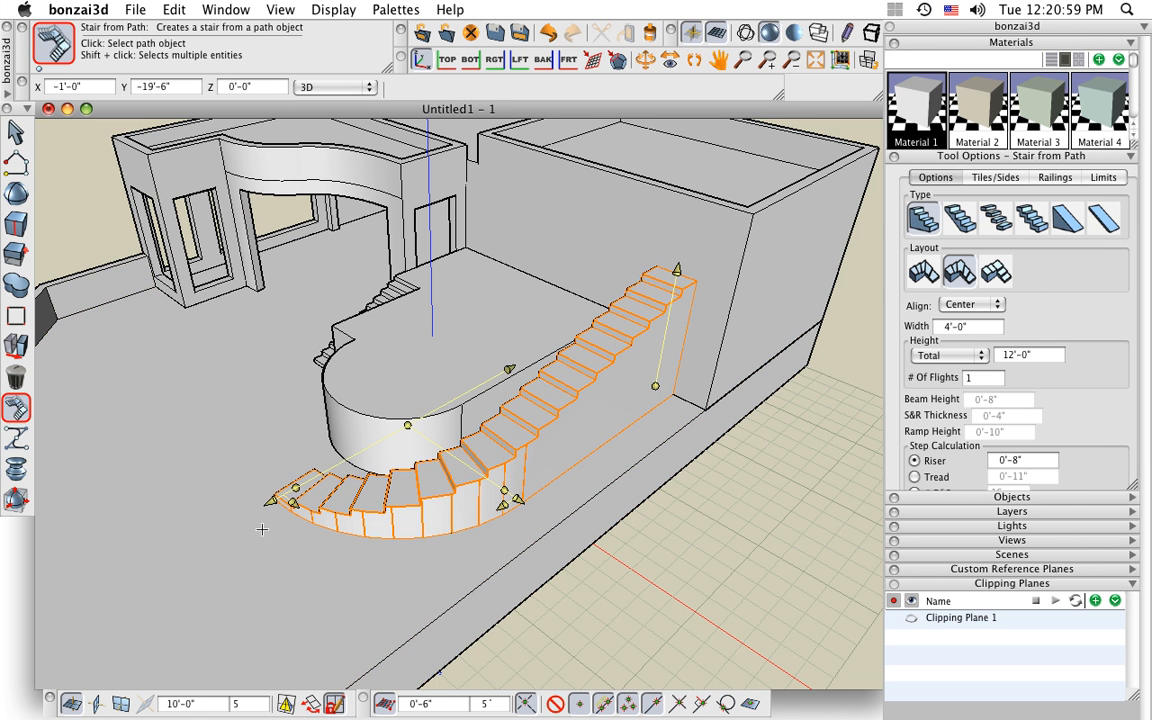
# Align the new stair Right and widen it to 5'-0" so it meets the rounded platform.
pyautogui.moveTo(264, 533); pyautogui.dragTo(285, 460, button='middle')
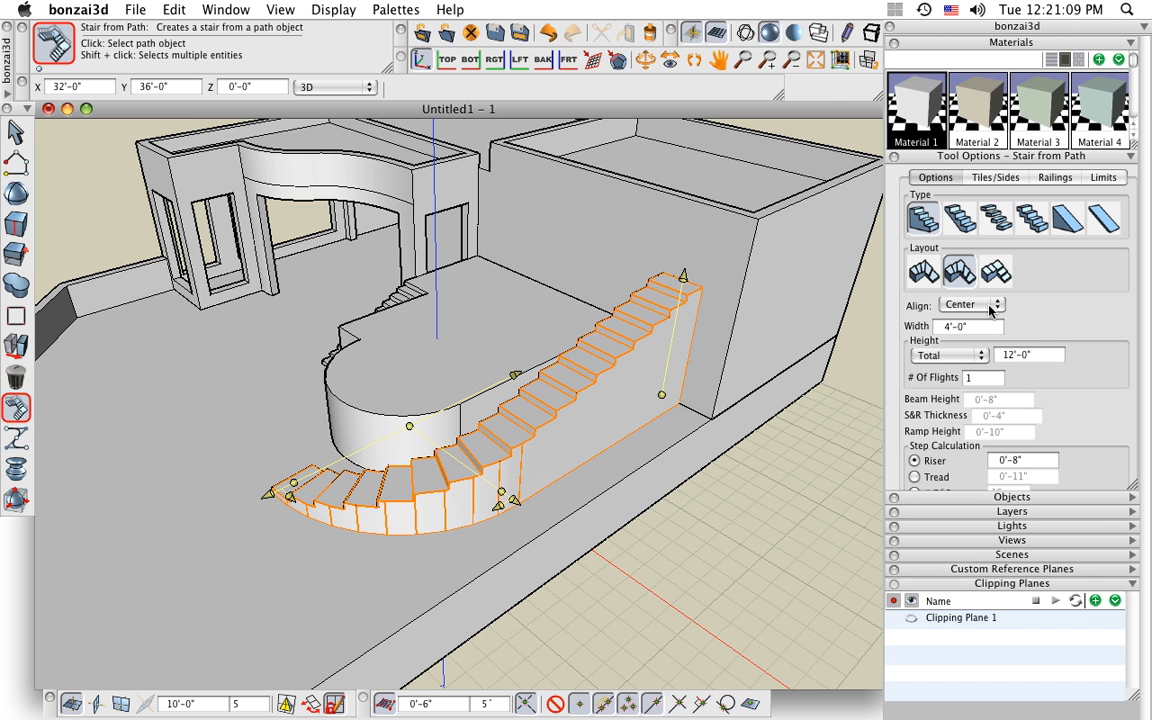
pyautogui.click(958, 304)
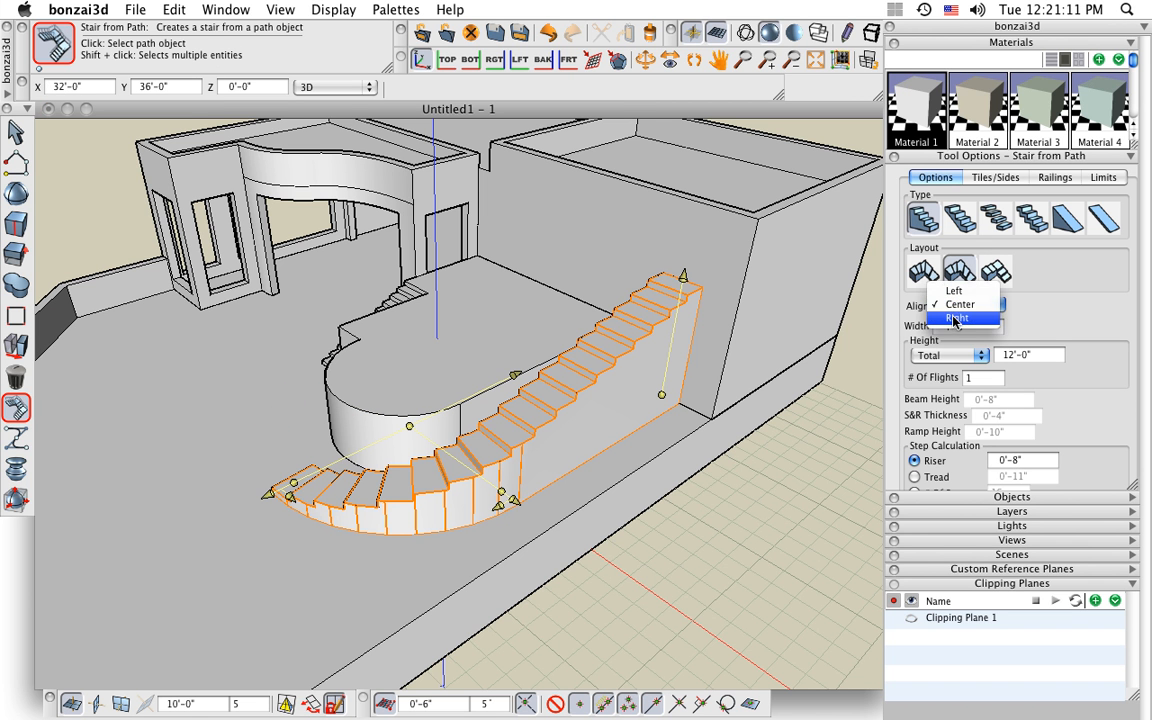
pyautogui.click(955, 320)
pyautogui.moveTo(278, 448); pyautogui.dragTo(728, 490, button='middle')
pyautogui.scroll(5, 536, 506)
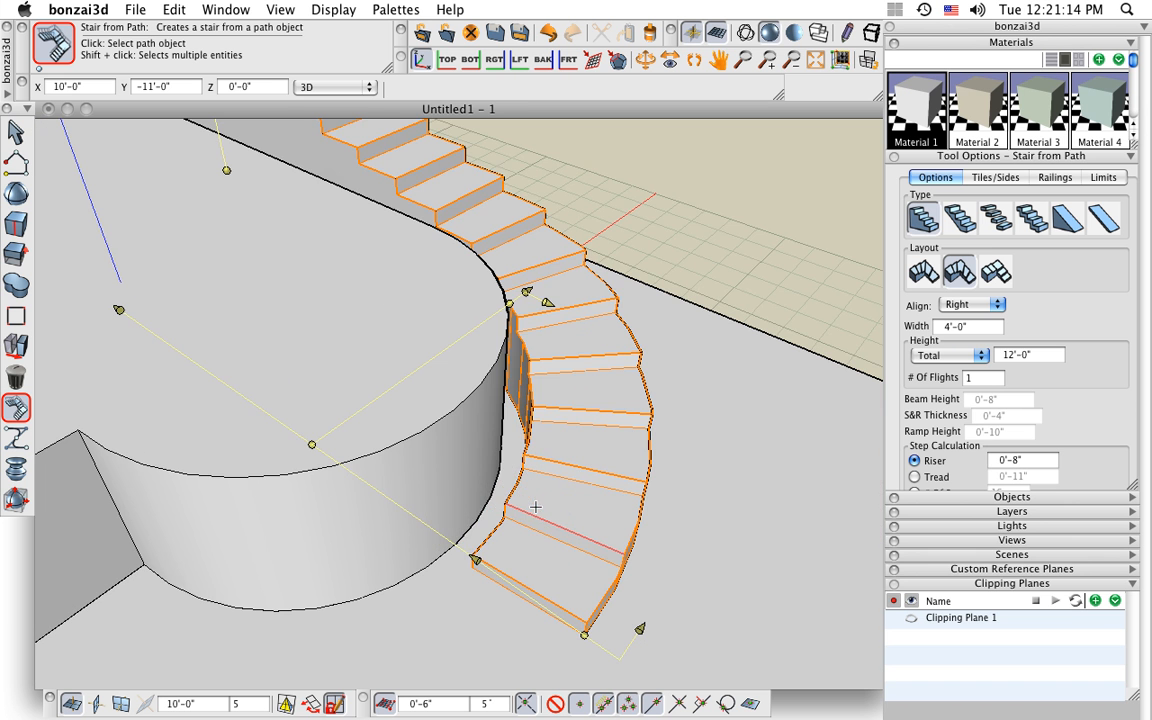
pyautogui.click(476, 558)
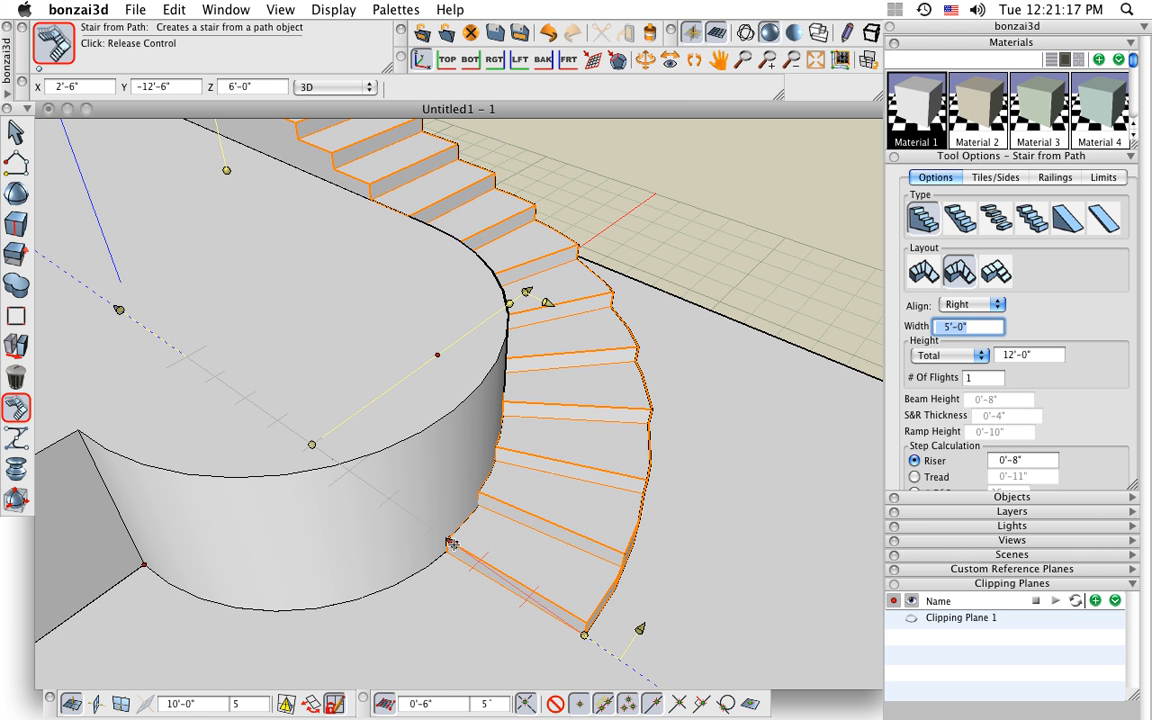
pyautogui.click(451, 543)
pyautogui.scroll(-5, 659, 332)
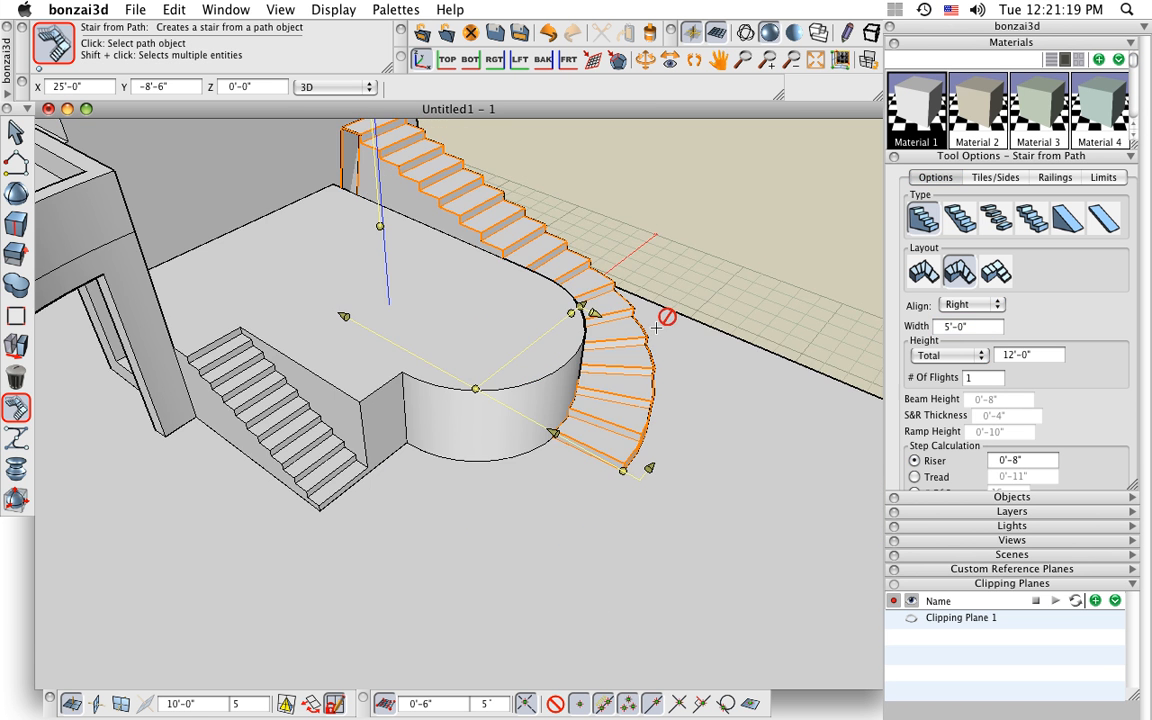
# Raise the curved stair's total height to 16'-0".
pyautogui.moveTo(742, 291); pyautogui.dragTo(262, 250, button='middle')
pyautogui.scroll(-3, 690, 333)
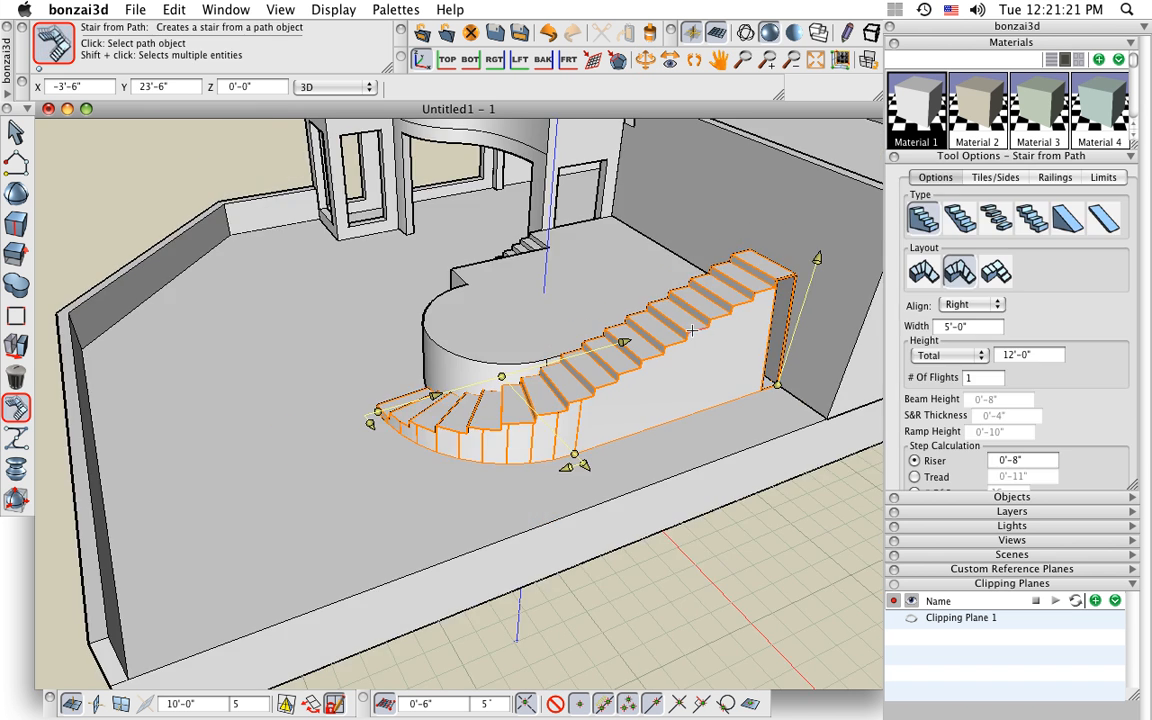
pyautogui.moveTo(746, 289); pyautogui.dragTo(630, 387, button='middle')
pyautogui.click(690, 368)
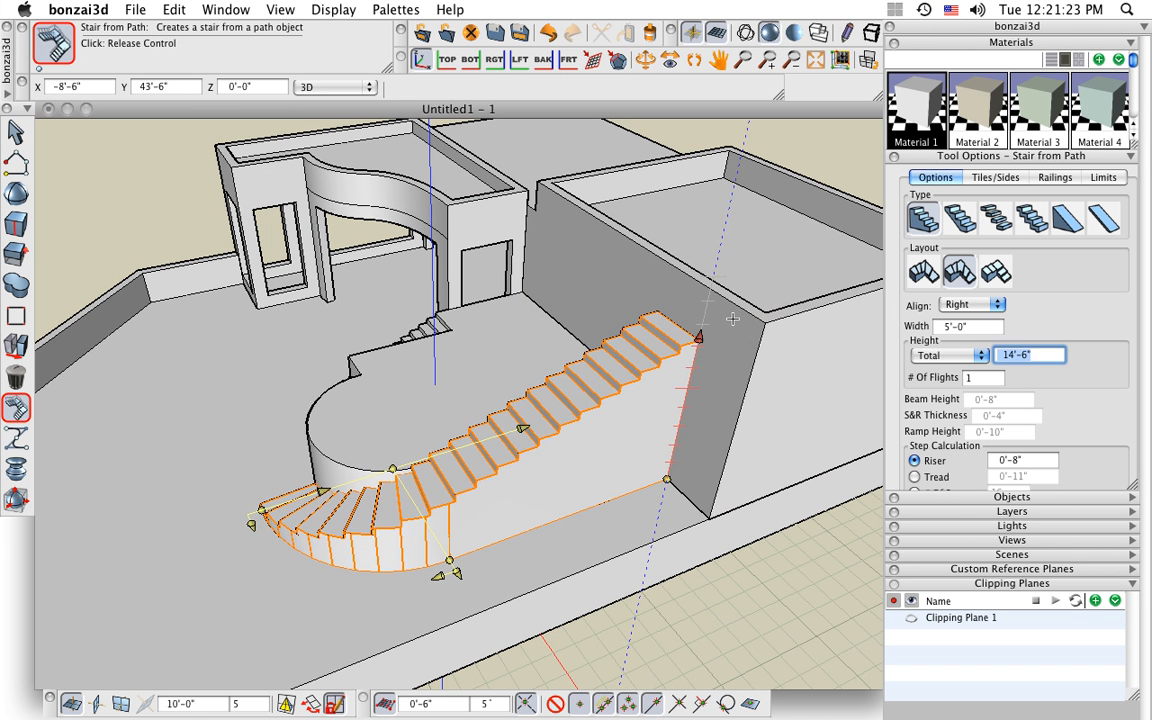
pyautogui.click(845, 234)
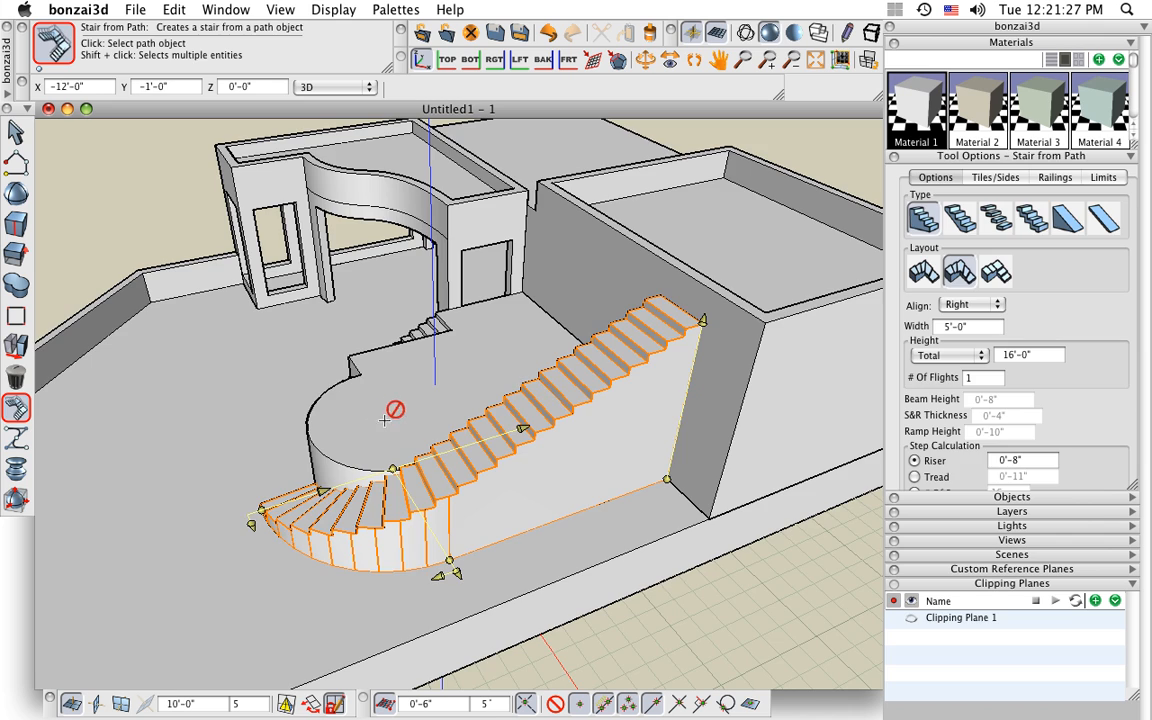
pyautogui.moveTo(612, 398); pyautogui.dragTo(570, 348, button='middle')
pyautogui.moveTo(813, 330); pyautogui.dragTo(753, 334, button='middle')
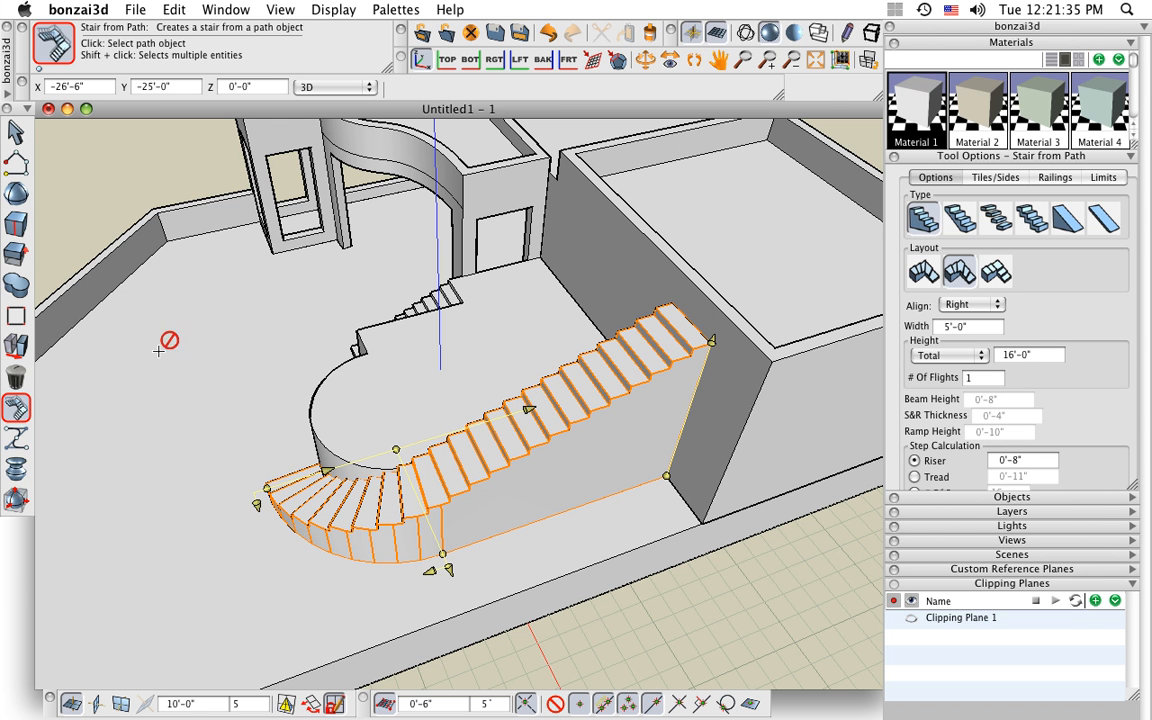
# Extrude the curved stair's top tread 6'-0" upward perpendicular to its surface.
pyautogui.click(16, 254)
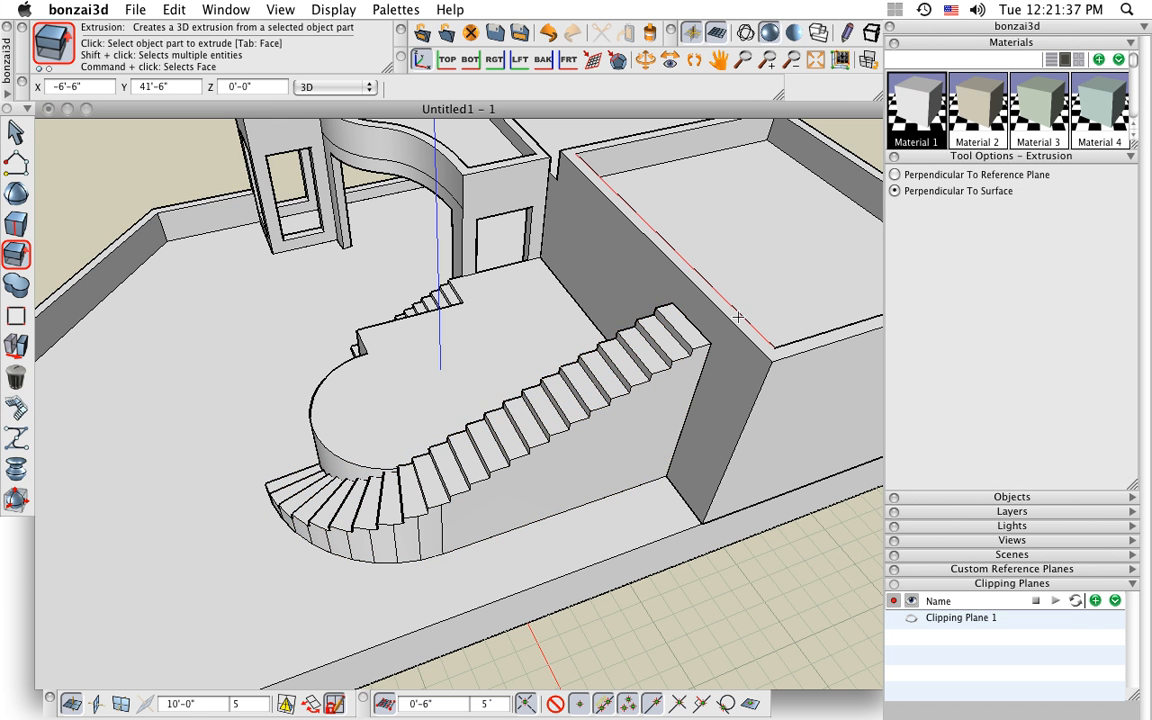
pyautogui.click(685, 331)
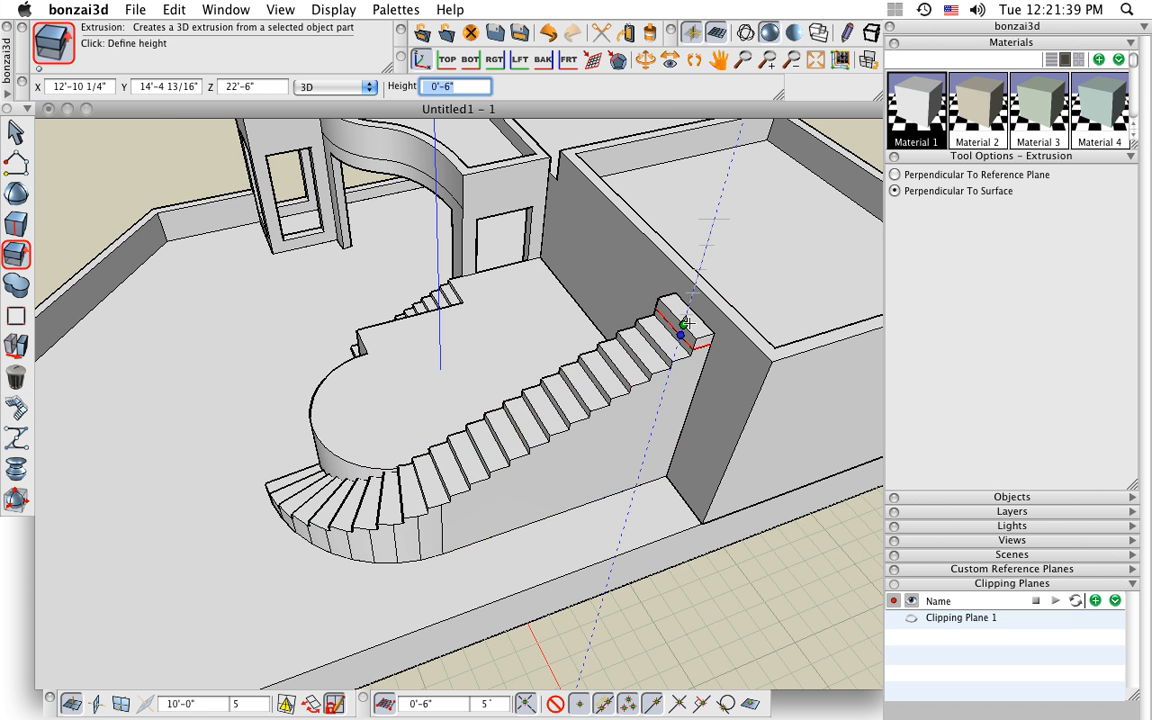
pyautogui.click(712, 269)
pyautogui.moveTo(712, 269); pyautogui.dragTo(628, 310, button='middle')
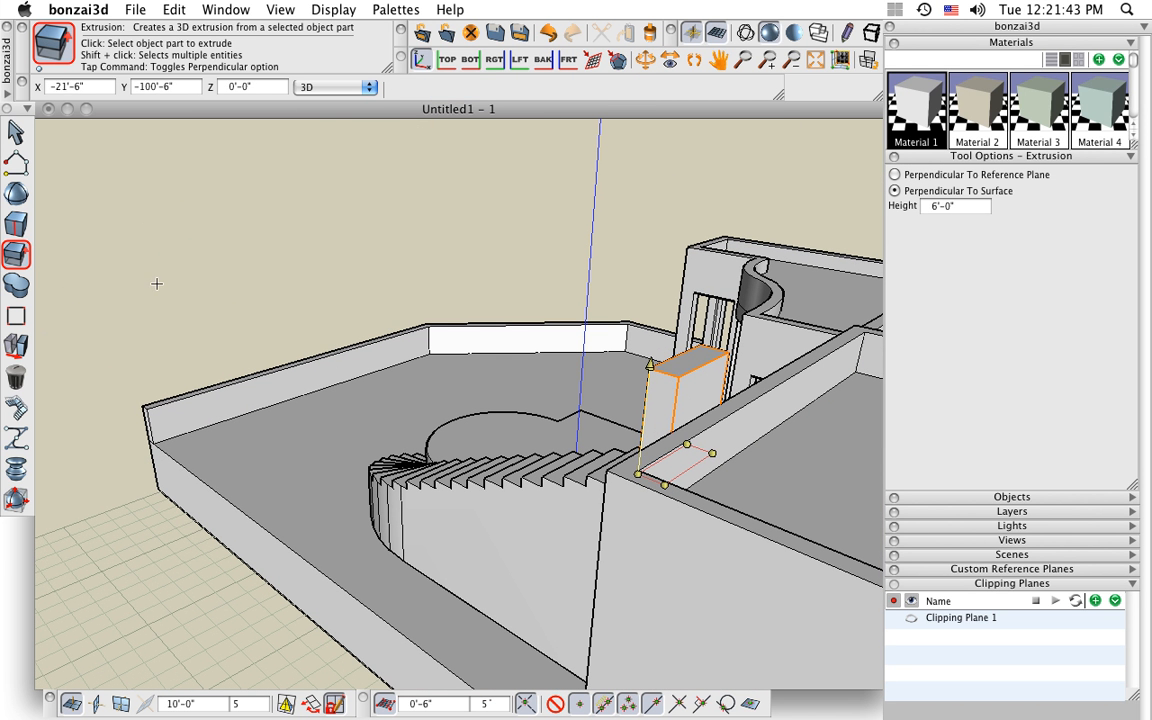
# Reshape the extruded block by extending its roof-side face through the parapet wall and over the roof.
pyautogui.moveTo(17, 225); pyautogui.dragTo(73, 203)
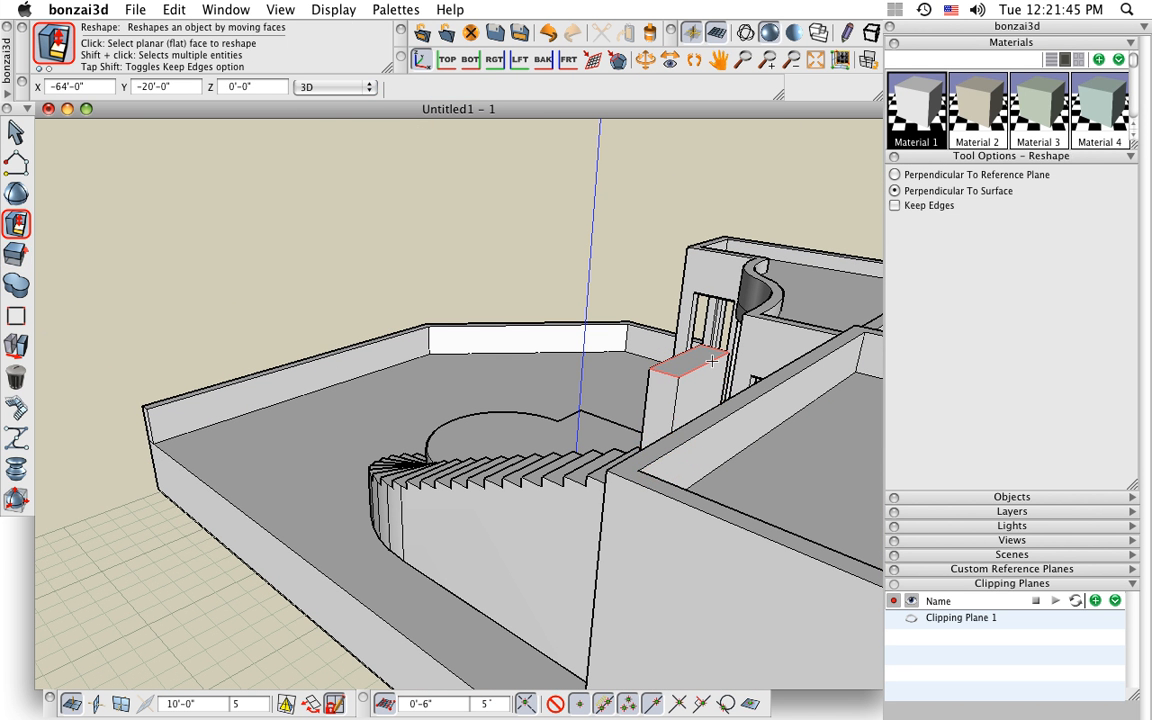
pyautogui.click(698, 385)
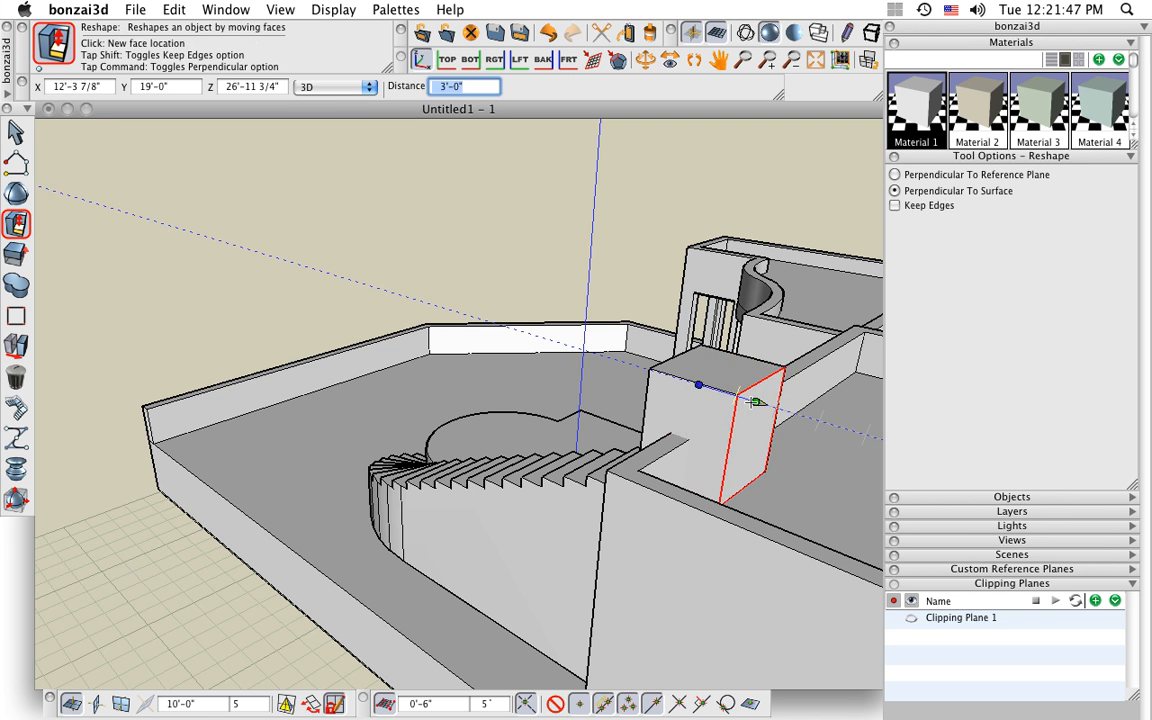
pyautogui.click(683, 434)
pyautogui.moveTo(684, 434); pyautogui.dragTo(624, 411, button='middle')
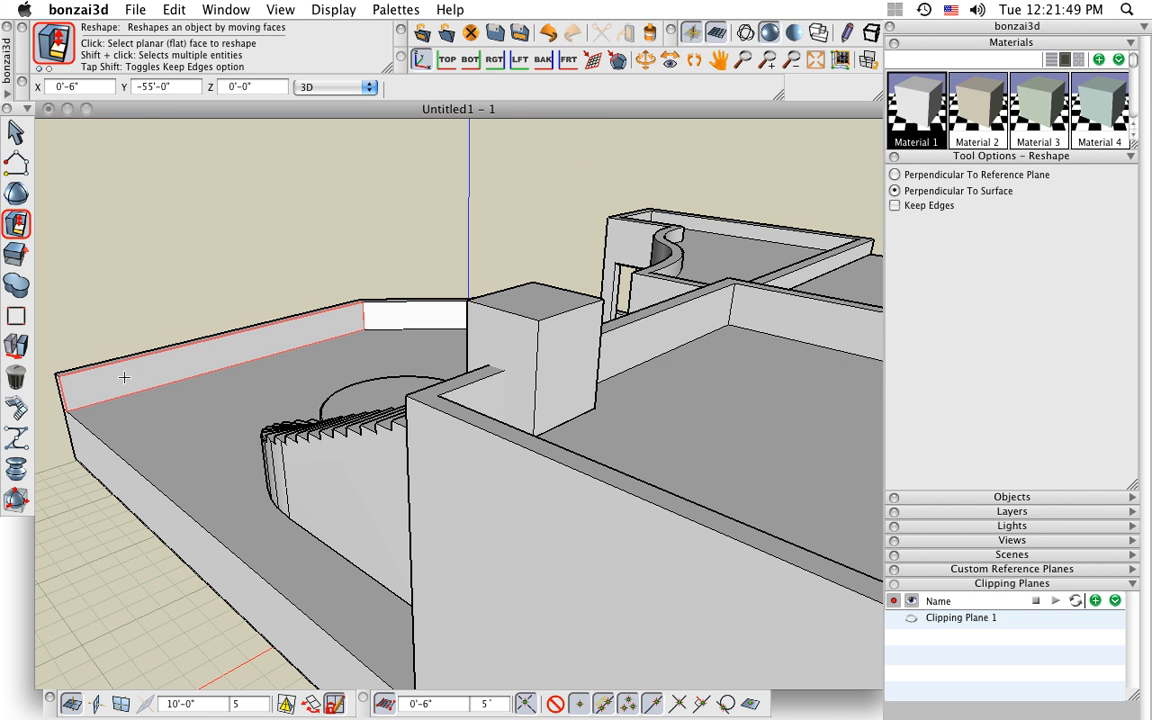
# Subtract the block from the building with the Difference tool to cut an opening through the parapet wall.
pyautogui.moveTo(18, 255); pyautogui.dragTo(167, 266)
pyautogui.click(440, 392)
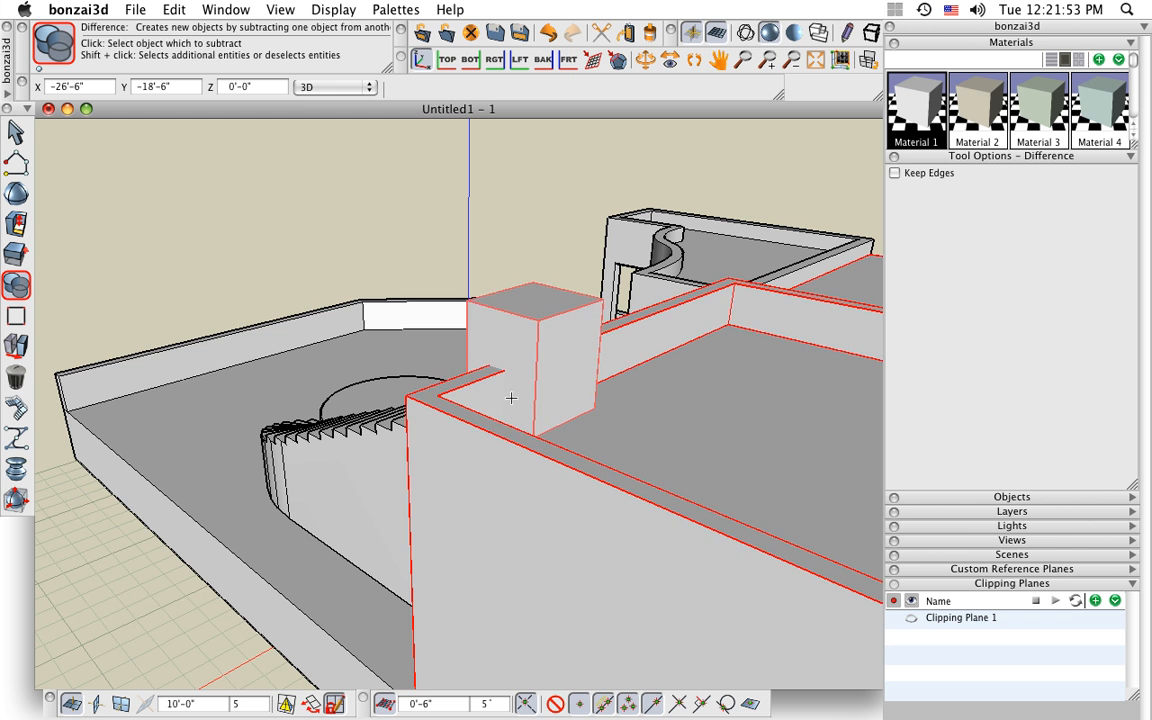
pyautogui.click(514, 395)
pyautogui.scroll(-2, 515, 384)
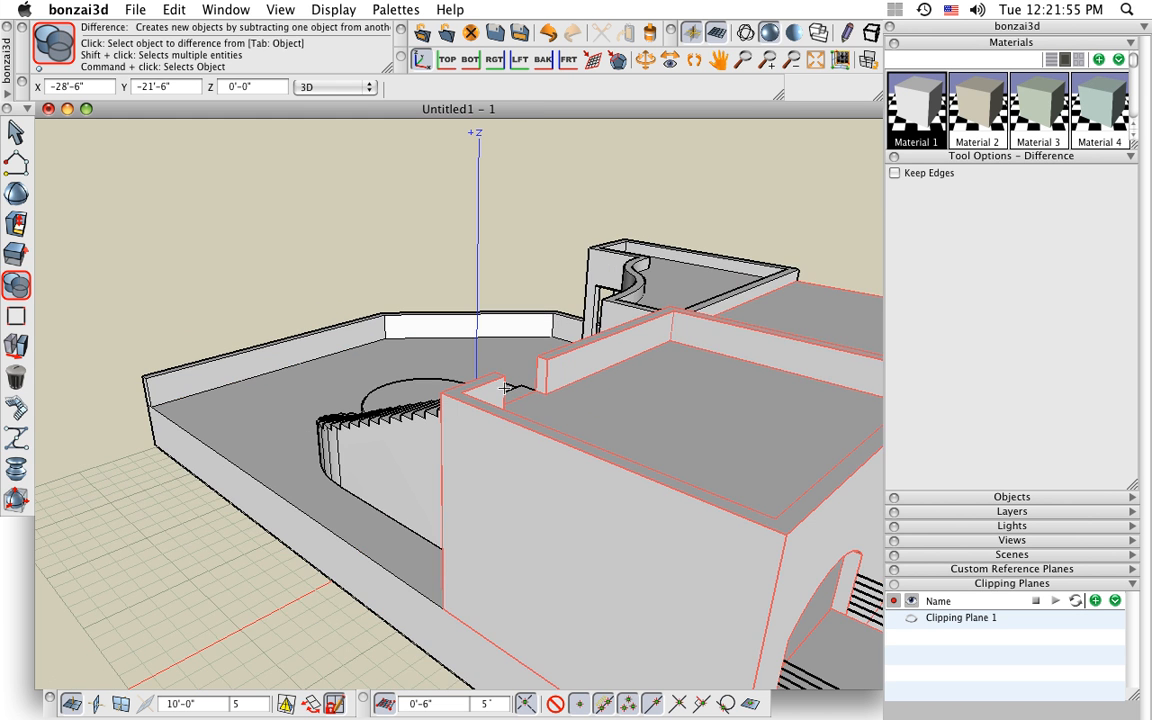
pyautogui.moveTo(421, 390); pyautogui.dragTo(431, 434, button='middle')
pyautogui.moveTo(315, 365); pyautogui.dragTo(694, 401, button='middle')
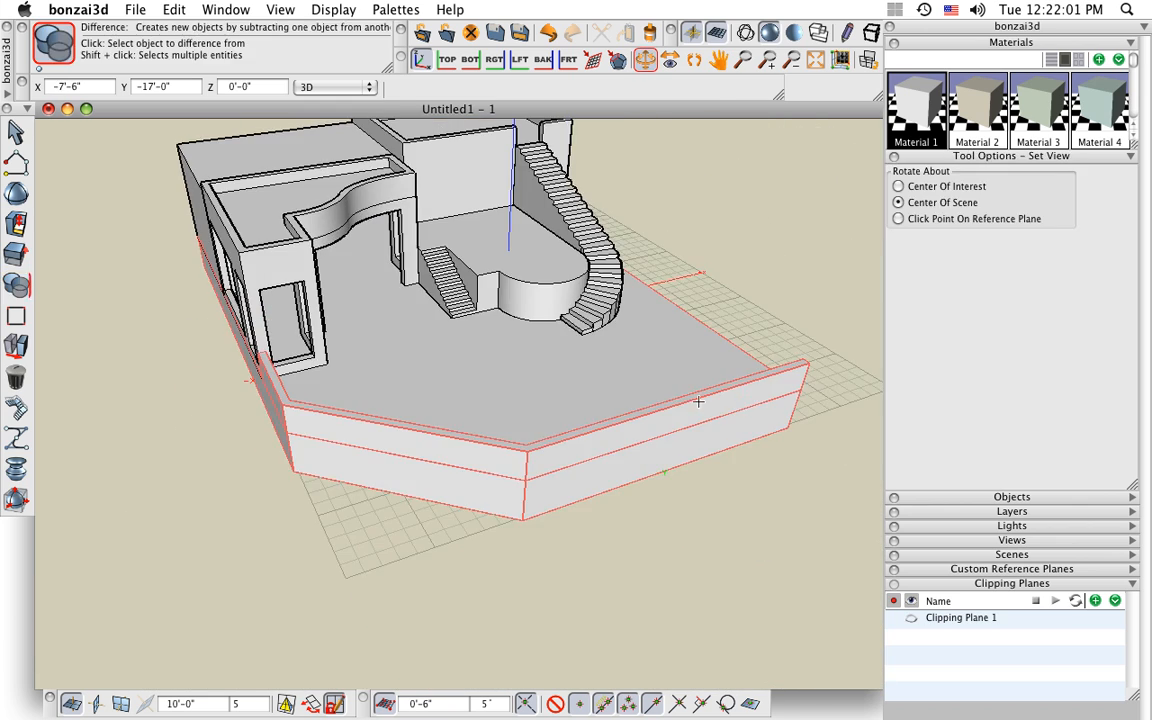
# Draw a thin vertical panel, 0'-6" wide and 4'-6" high, at the outer corner of the curved stair's lowest step.
pyautogui.keyDown('shift'); pyautogui.moveTo(547, 338); pyautogui.dragTo(527, 459, button='middle'); pyautogui.keyUp('shift')
pyautogui.scroll(6, 559, 468)
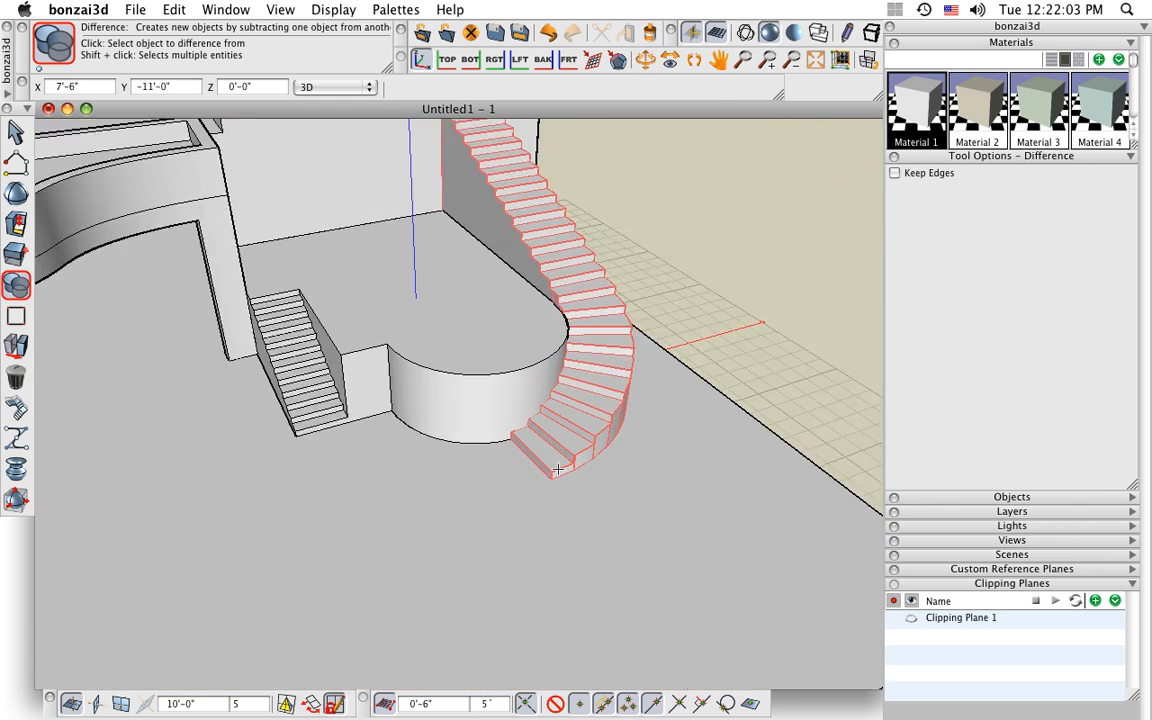
pyautogui.scroll(3, 558, 468)
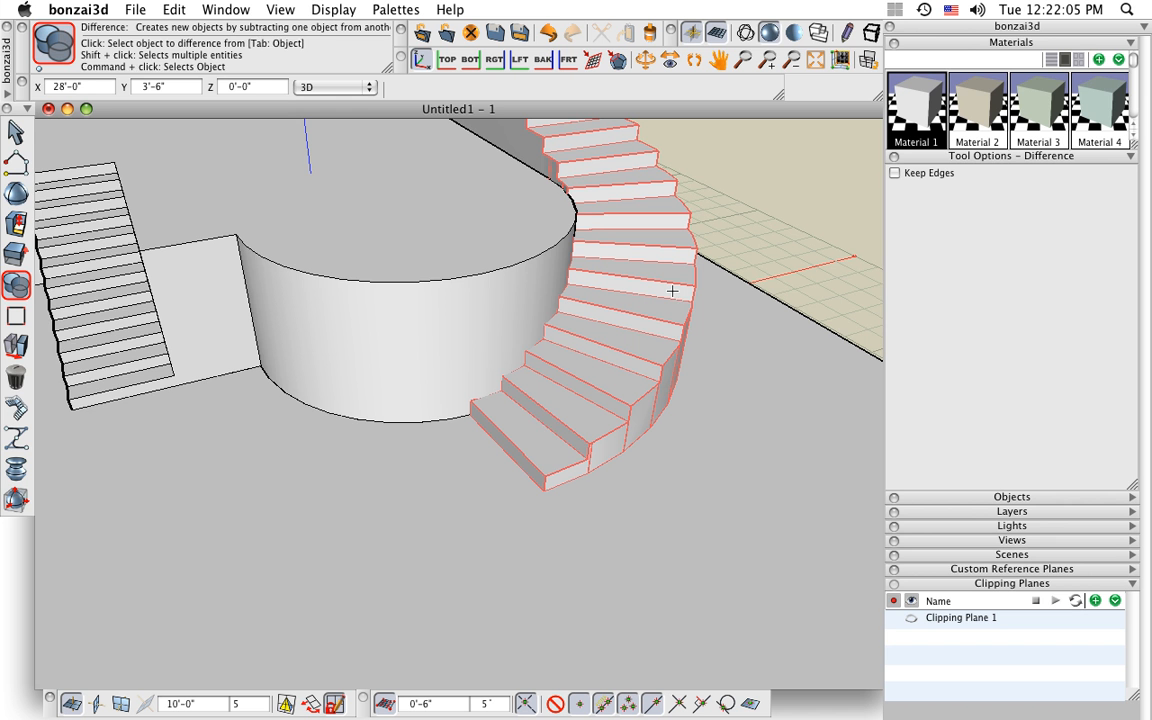
pyautogui.click(16, 162)
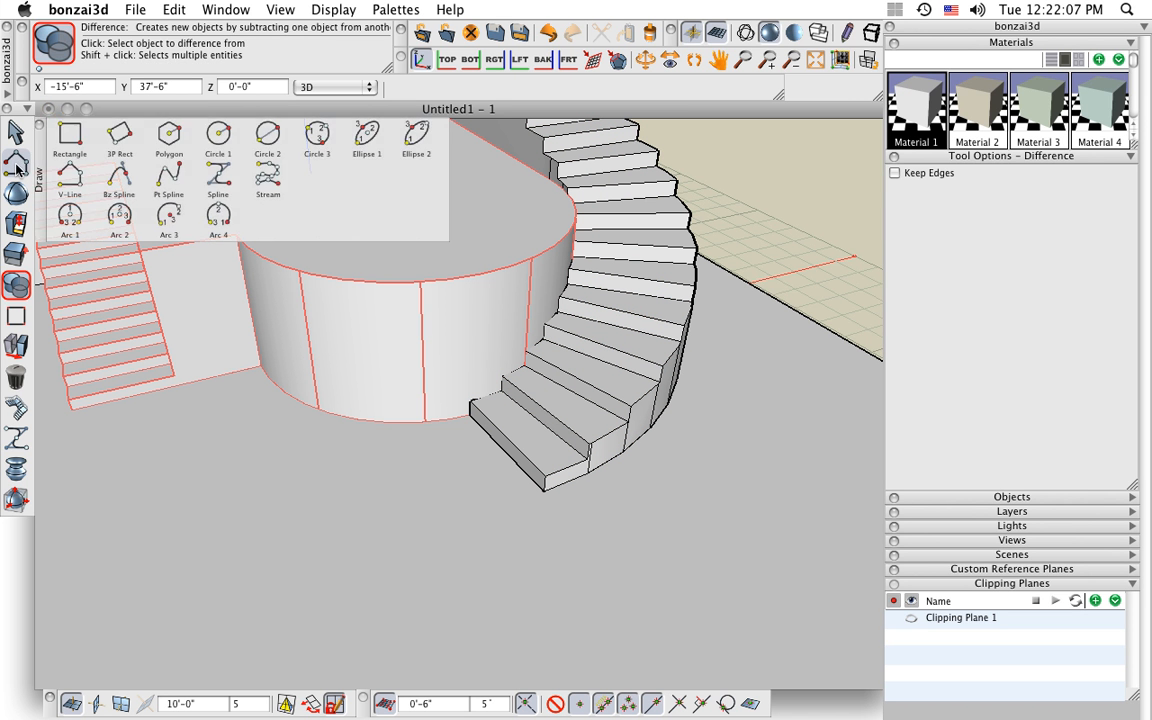
pyautogui.click(976, 184)
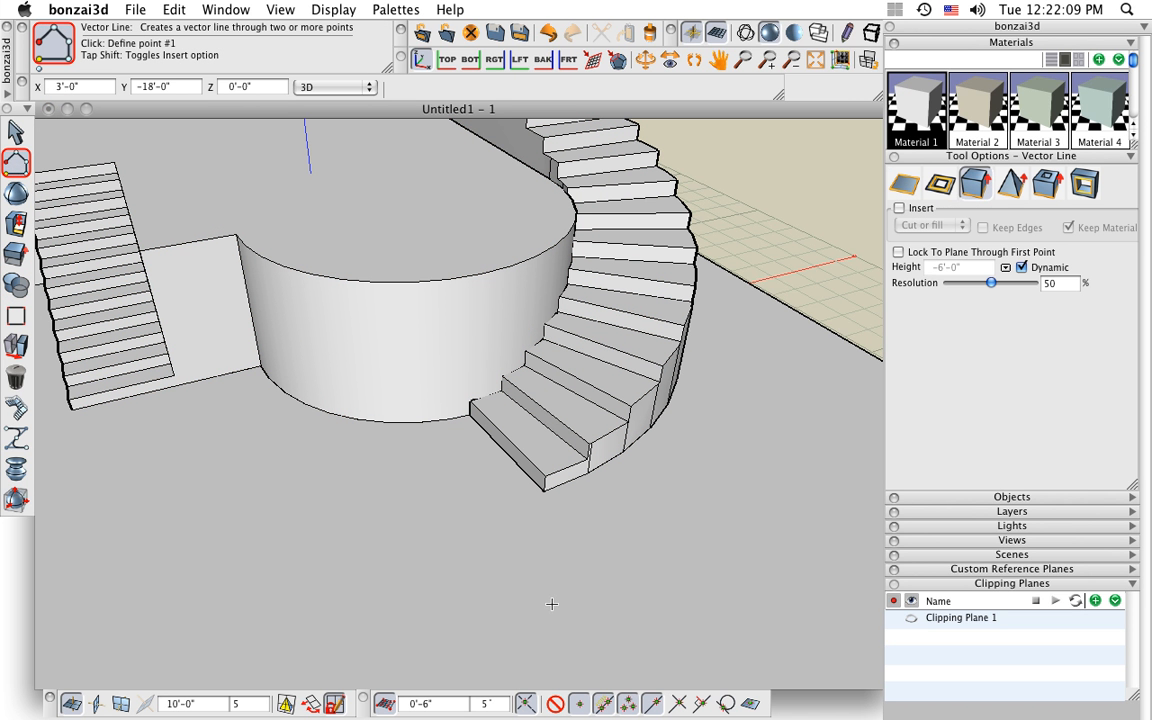
pyautogui.press('l')
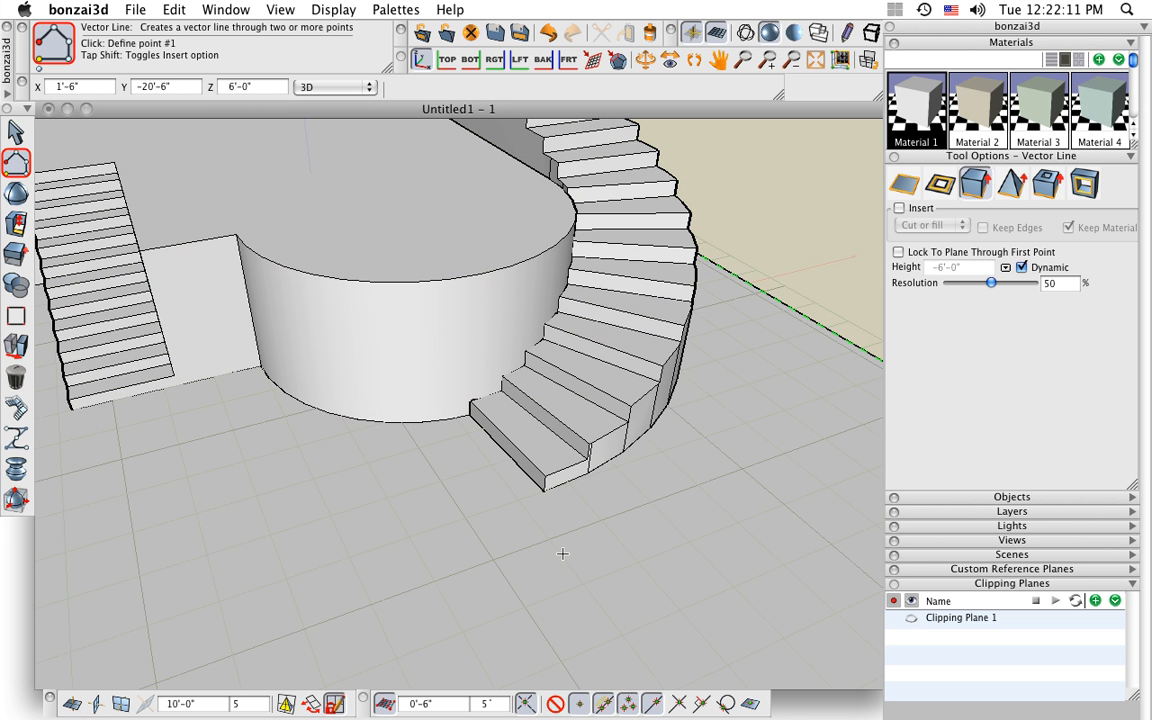
pyautogui.moveTo(563, 538); pyautogui.dragTo(622, 538, button='middle')
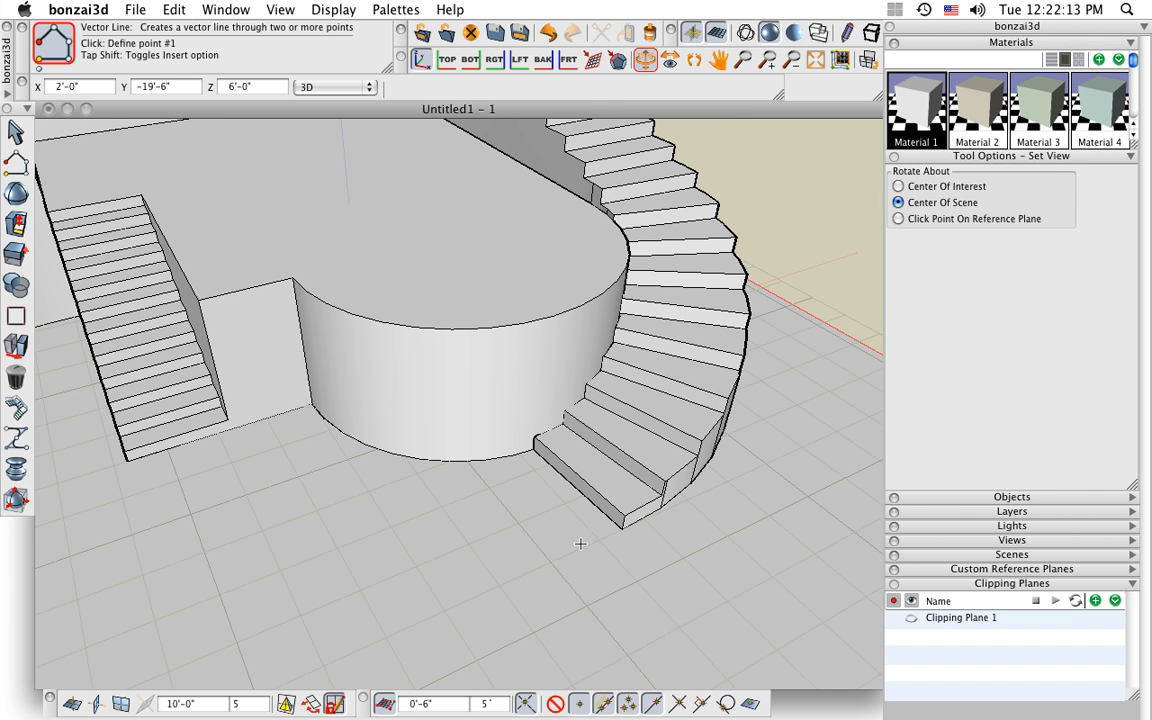
pyautogui.click(622, 530)
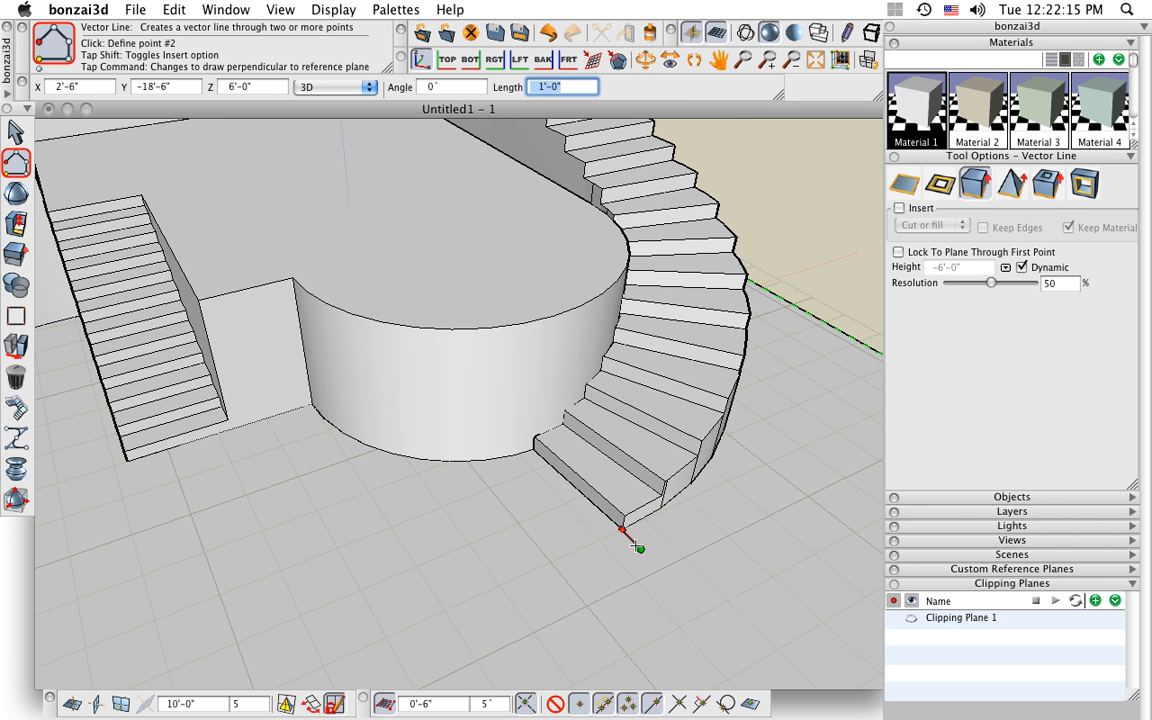
pyautogui.click(632, 541)
pyautogui.click(631, 538)
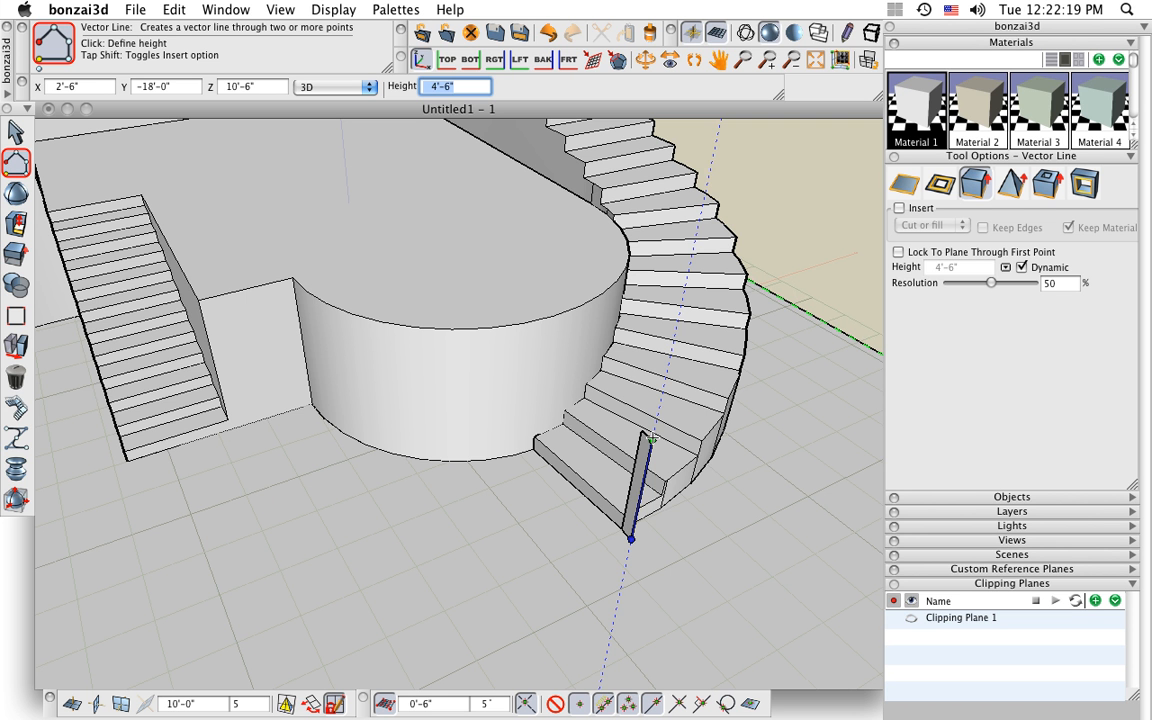
pyautogui.press('Return')
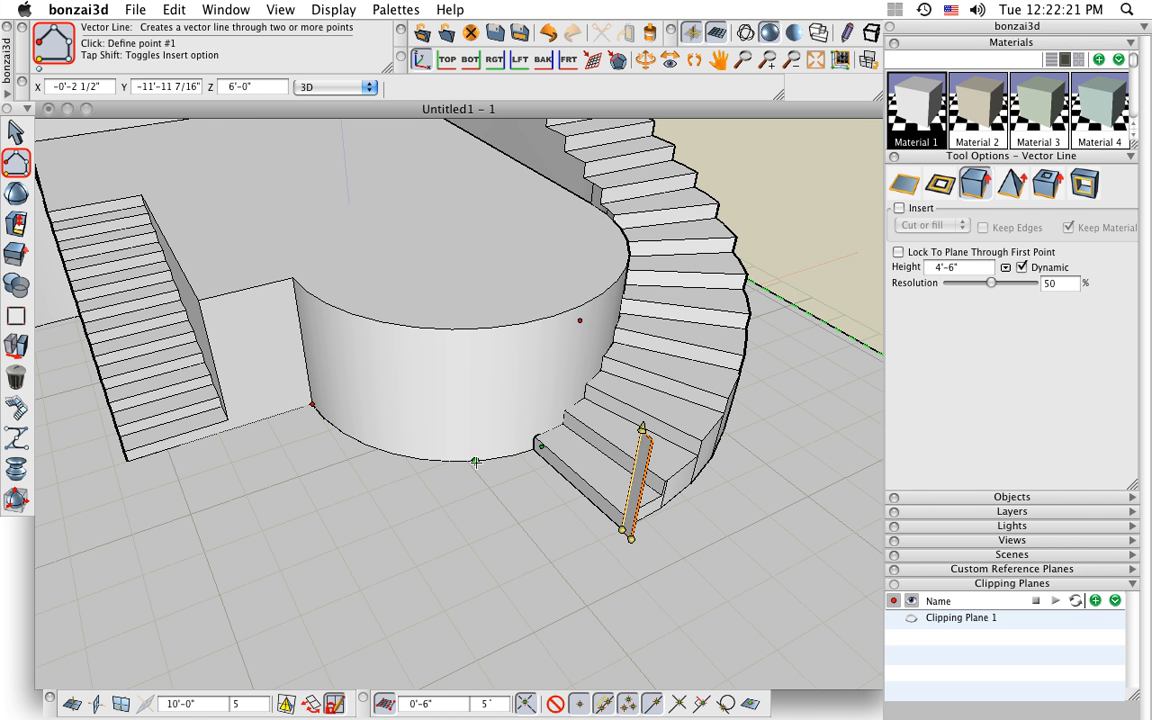
# Draw a vertical axis line about 3'-6" long on top of the platform, near the center of its rounded end.
pyautogui.moveTo(517, 488); pyautogui.dragTo(488, 467, button='middle')
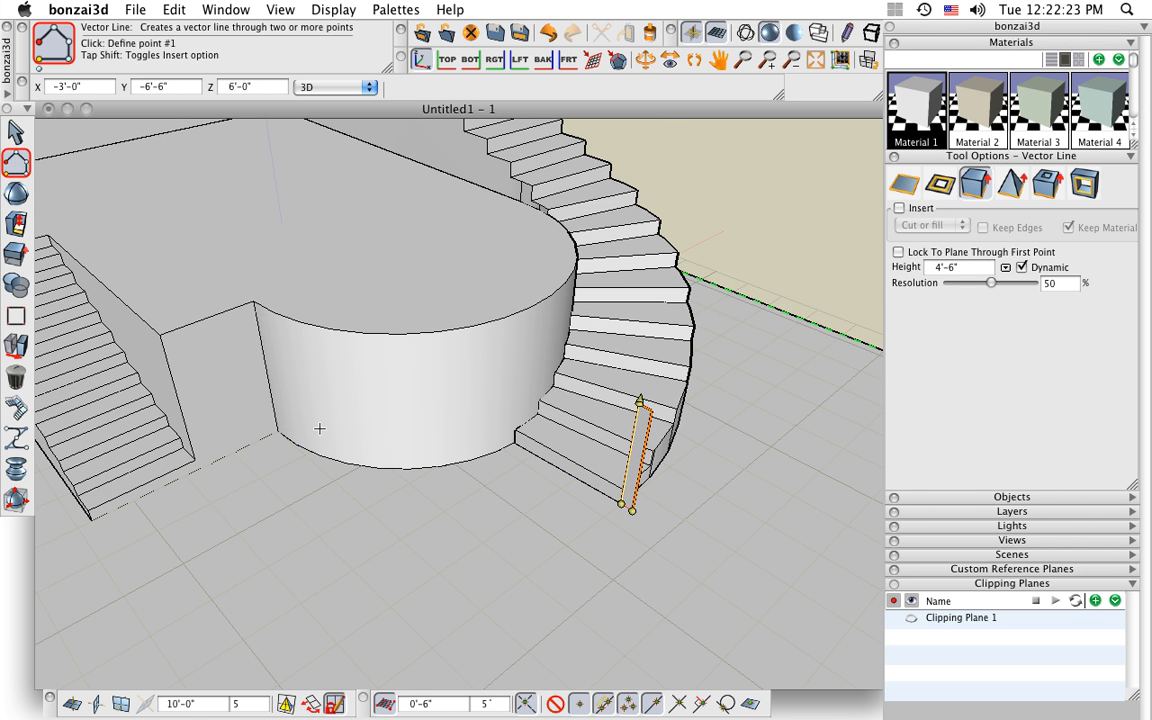
pyautogui.click(900, 180)
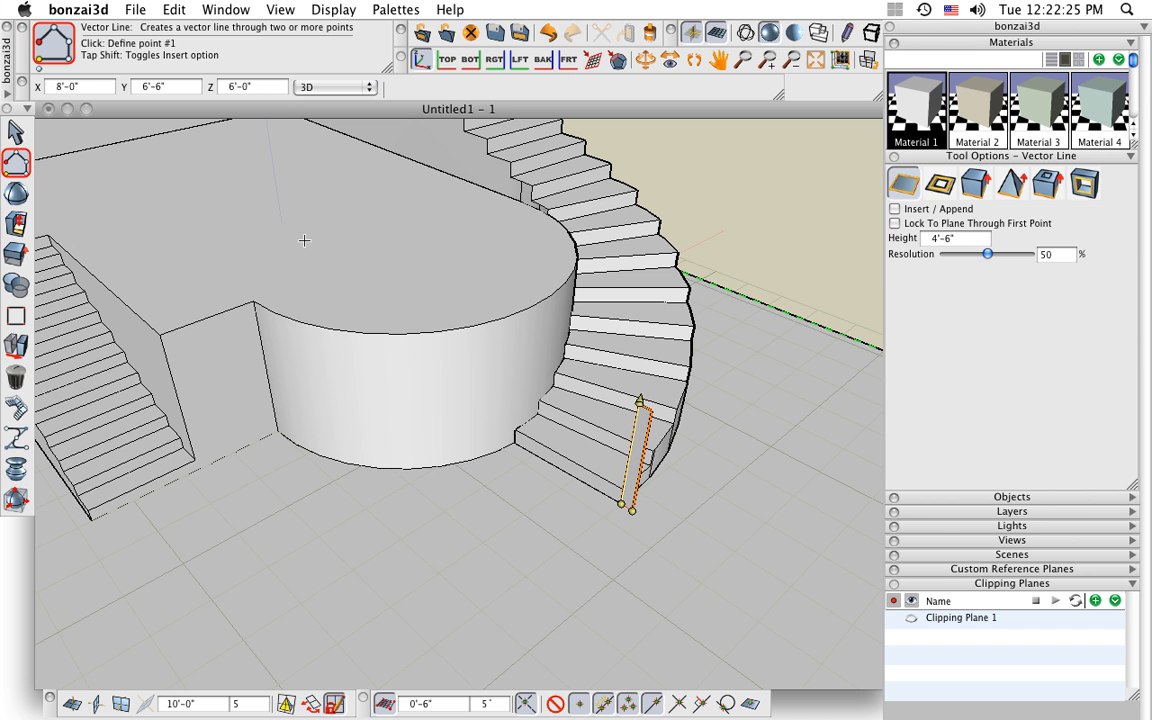
pyautogui.click(405, 244)
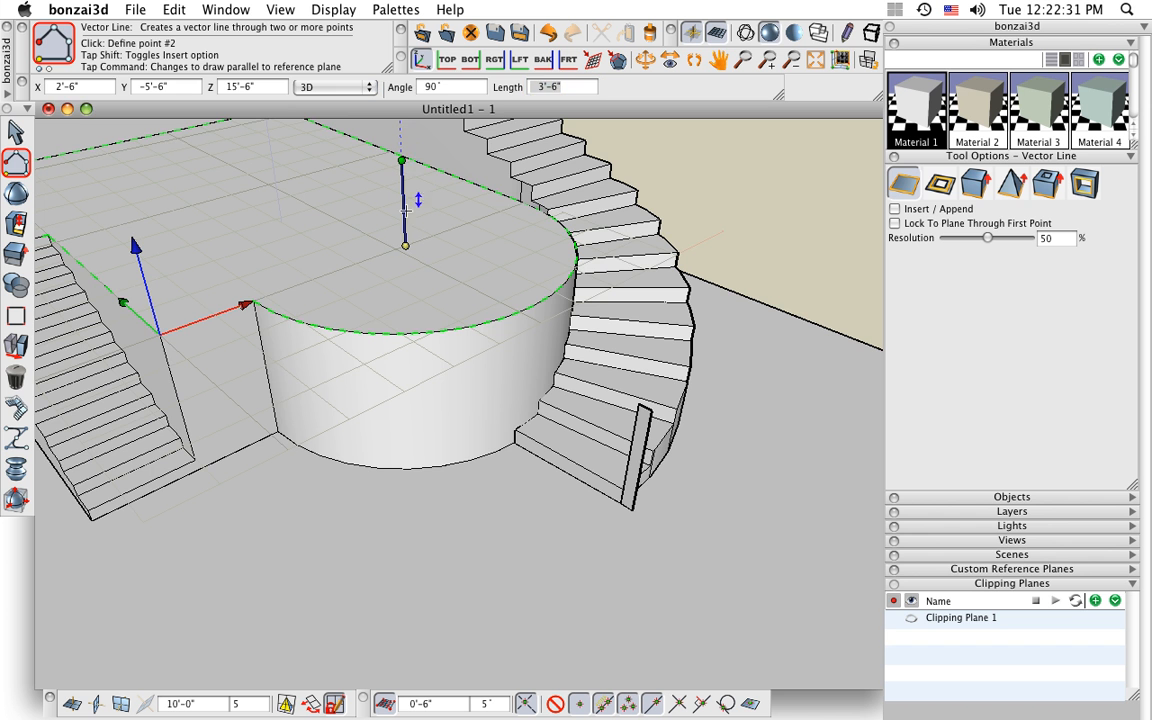
pyautogui.click(404, 160)
pyautogui.scroll(-2, 350, 236)
pyautogui.moveTo(355, 234); pyautogui.dragTo(358, 315, button='middle')
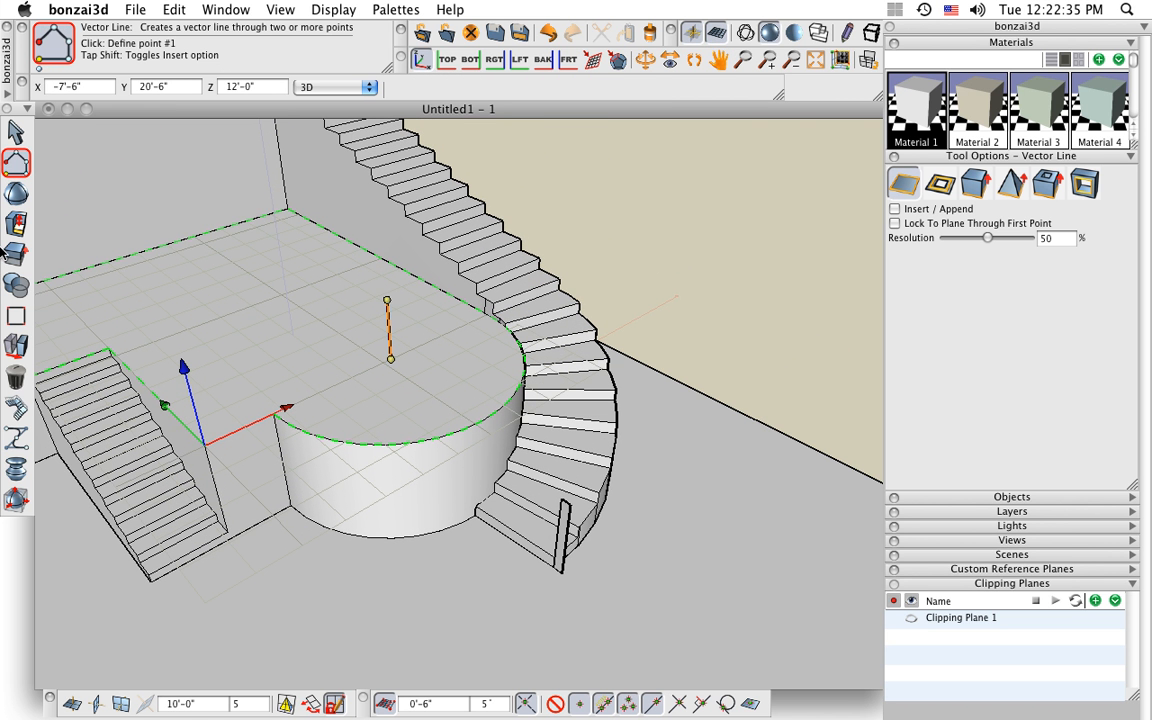
# Create a smooth helix from the thin panel around the vertical axis line on the platform.
pyautogui.moveTo(15, 254)
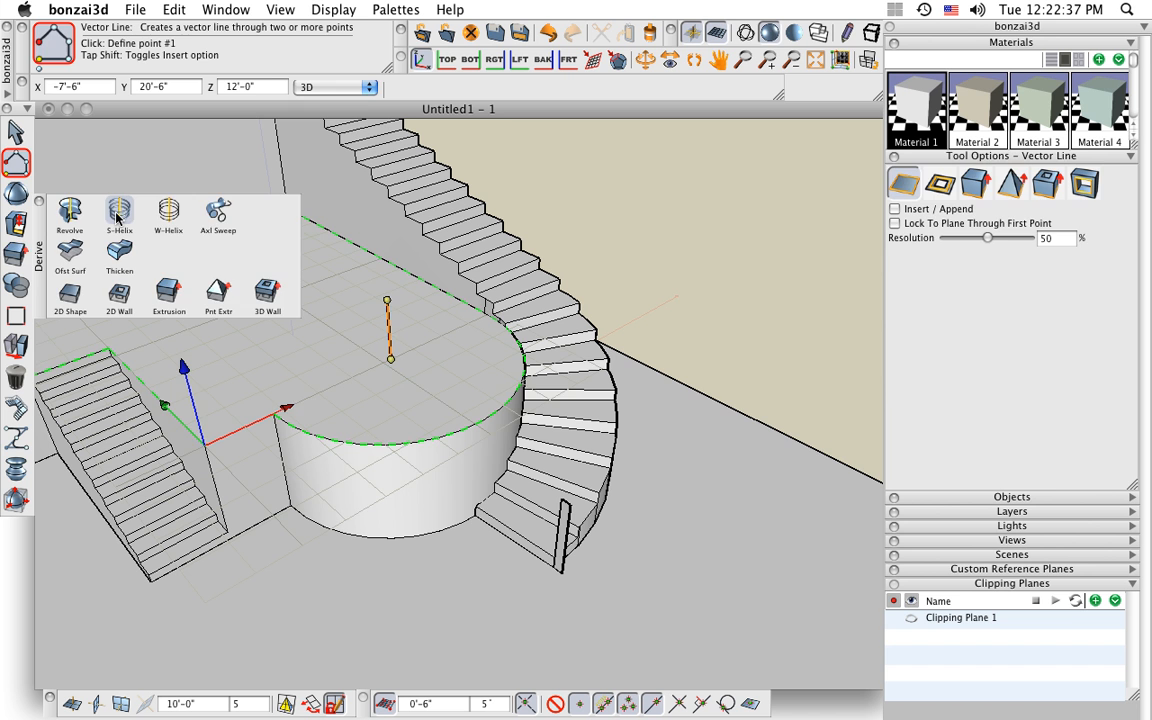
pyautogui.click(118, 215)
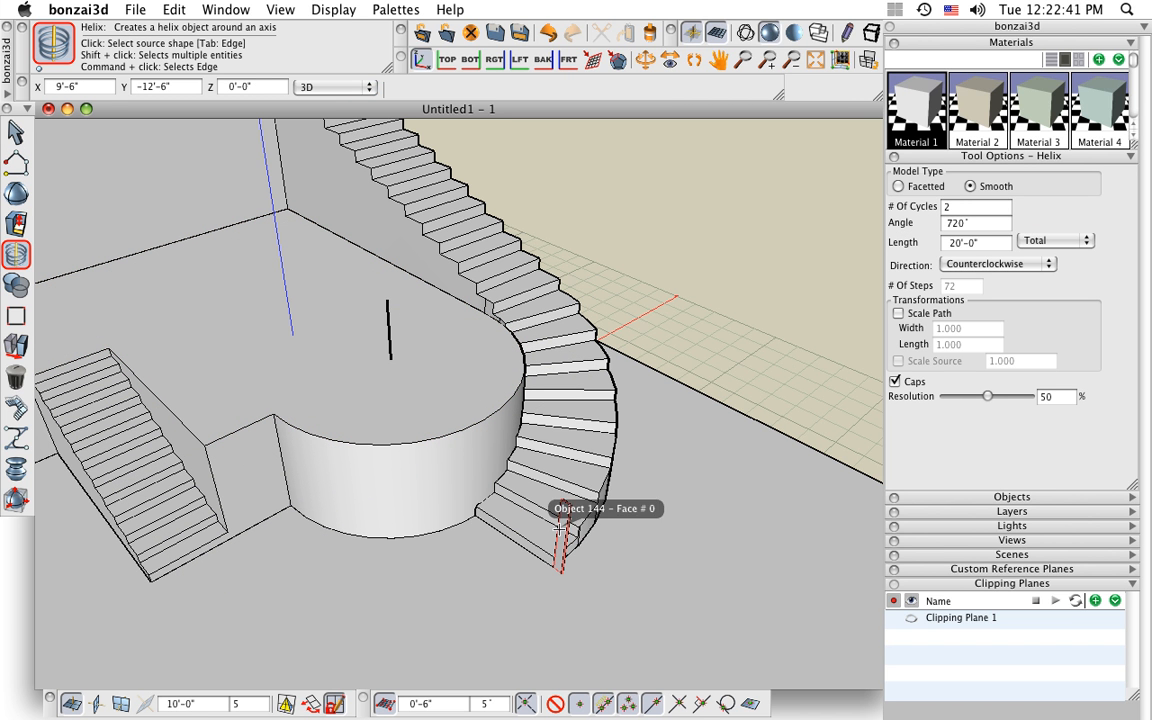
pyautogui.click(562, 530)
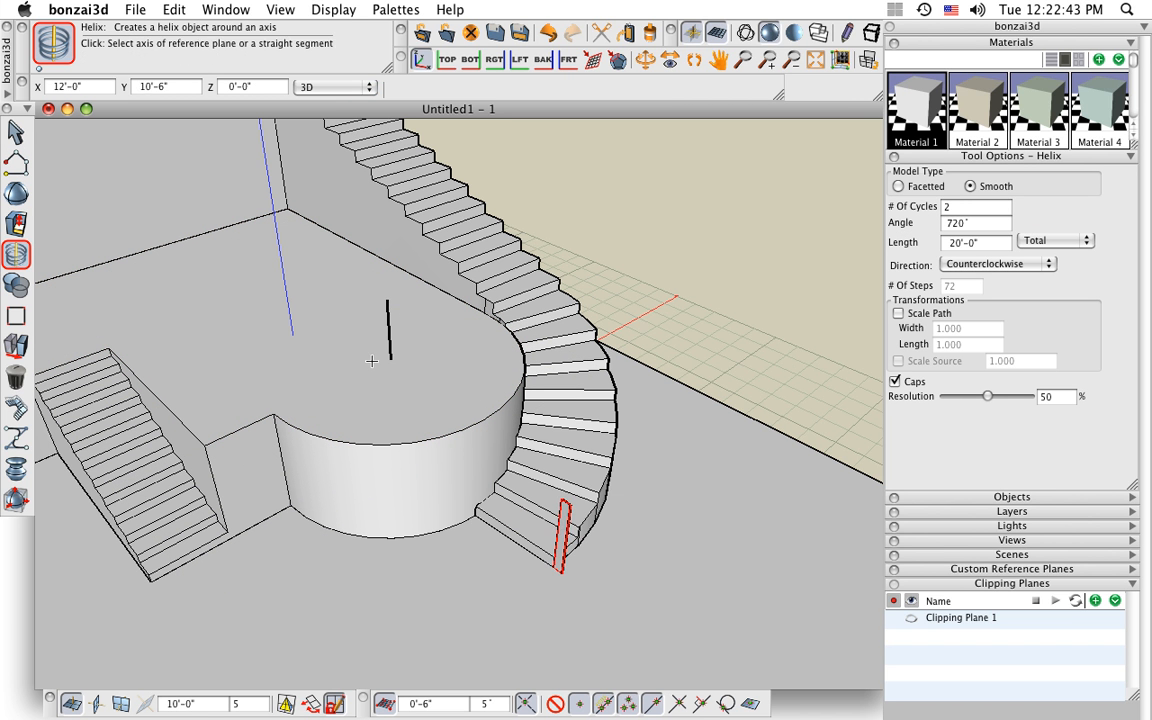
pyautogui.click(389, 333)
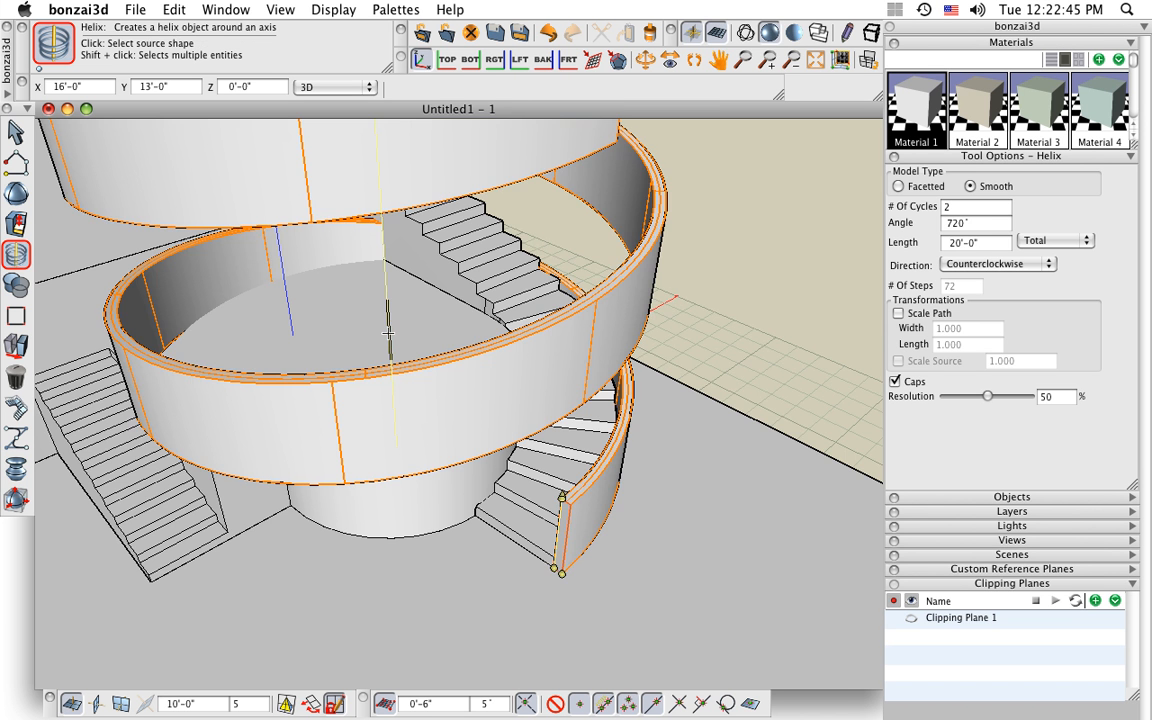
# Set the helix's angle to 90° so that it makes only a quarter turn.
pyautogui.scroll(-3, 390, 375)
pyautogui.moveTo(390, 375); pyautogui.dragTo(469, 356, button='middle')
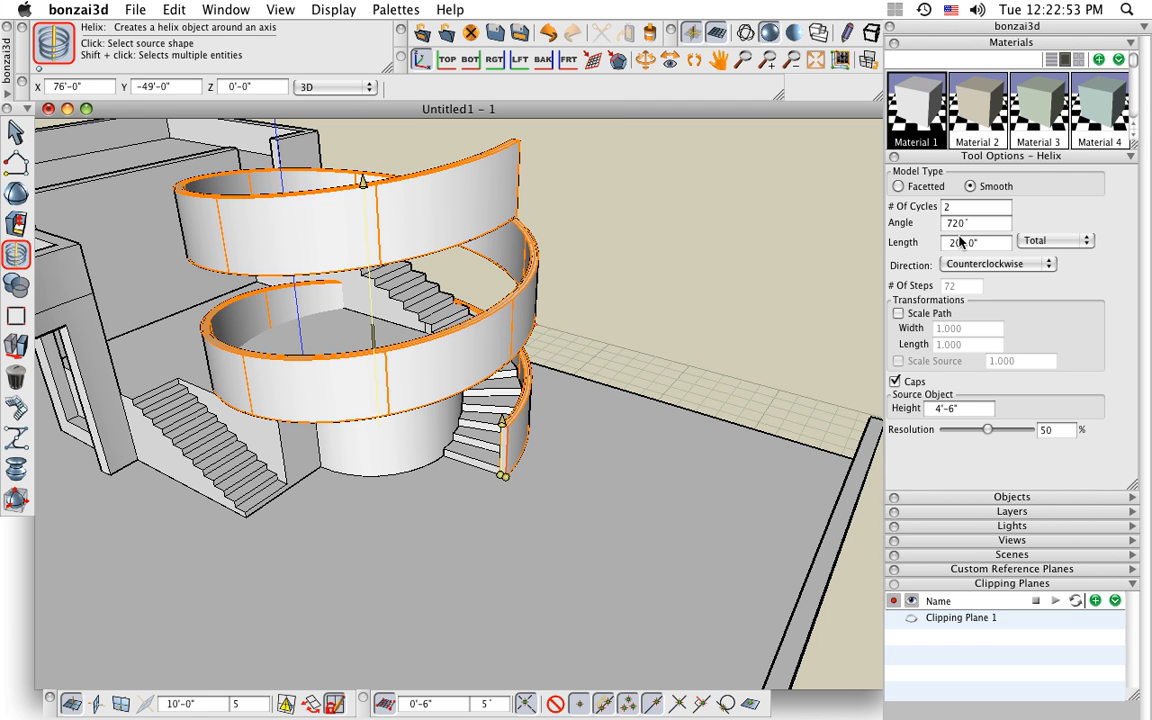
pyautogui.click(975, 228)
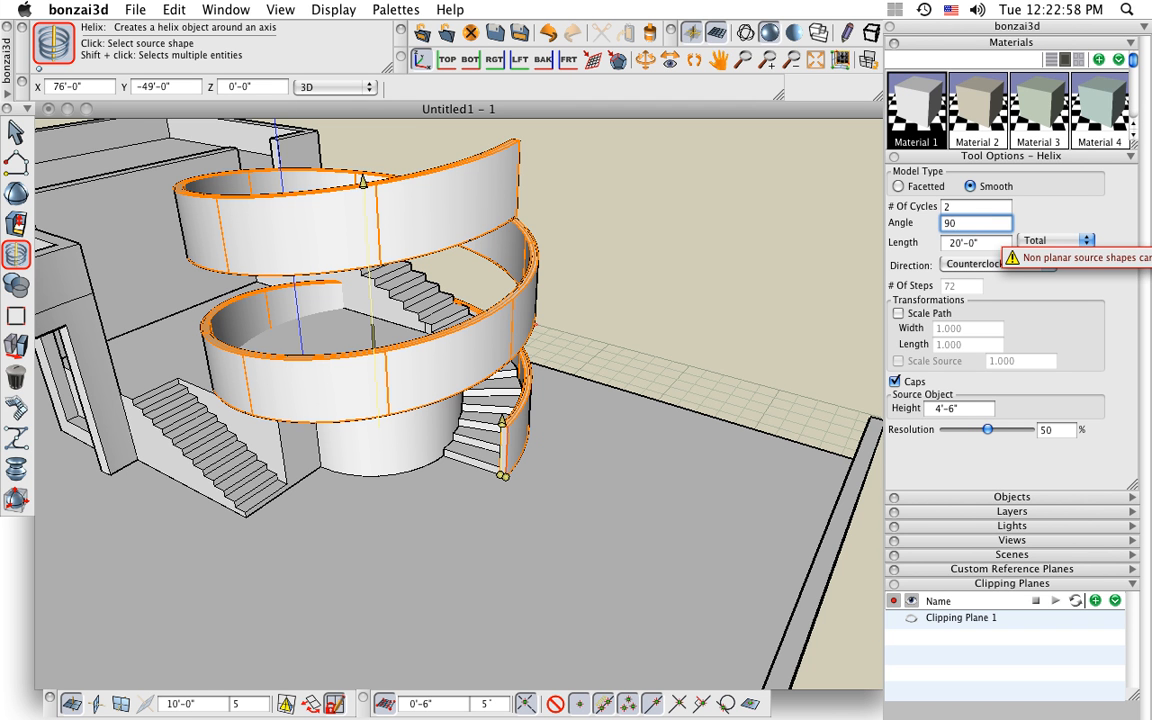
pyautogui.click(996, 242)
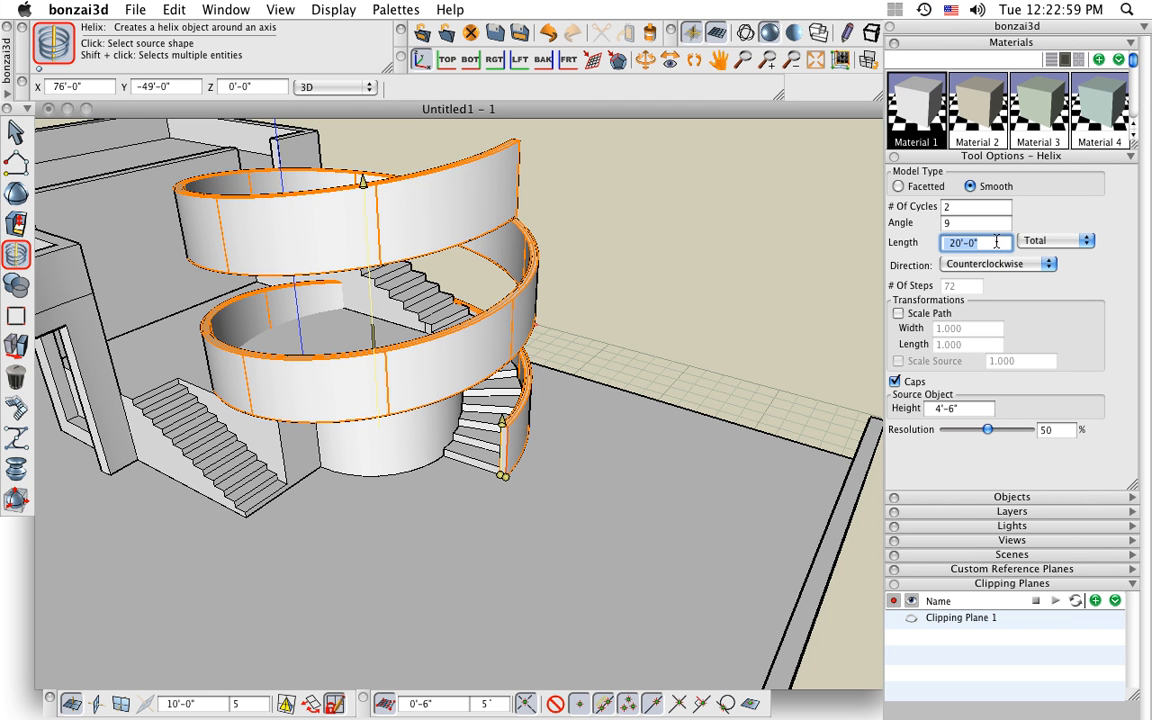
pyautogui.click(950, 224)
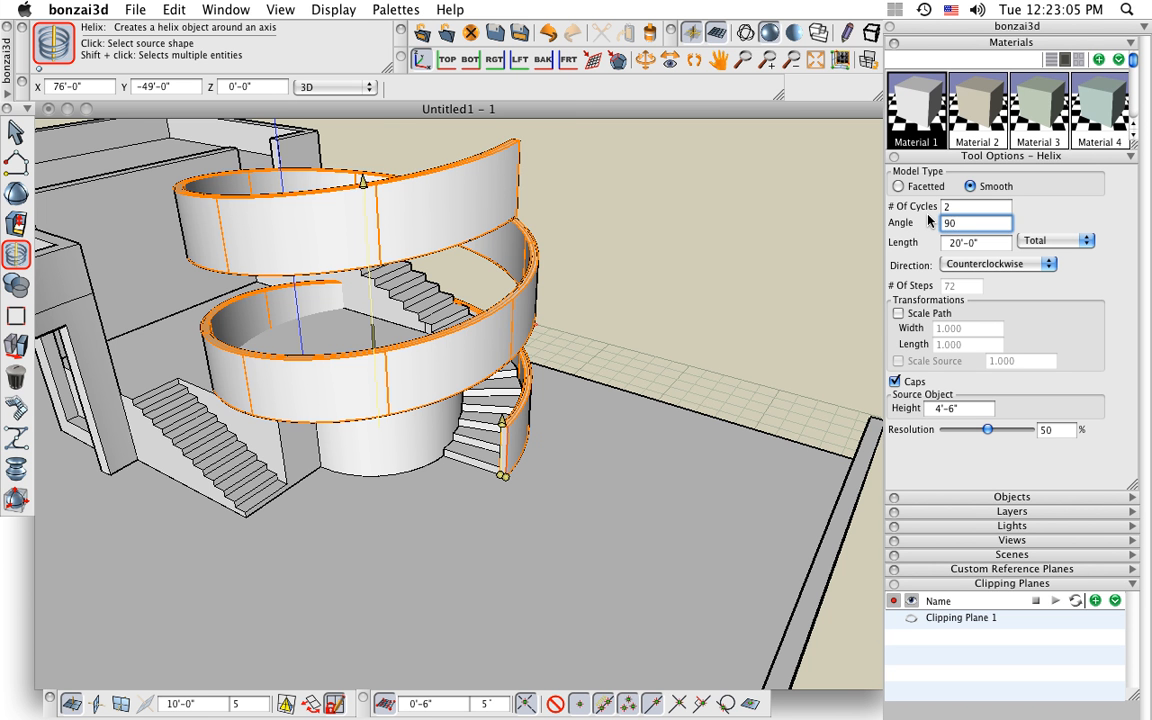
pyautogui.write('0')
pyautogui.press('Tab')
pyautogui.scroll(-2, 433, 259)
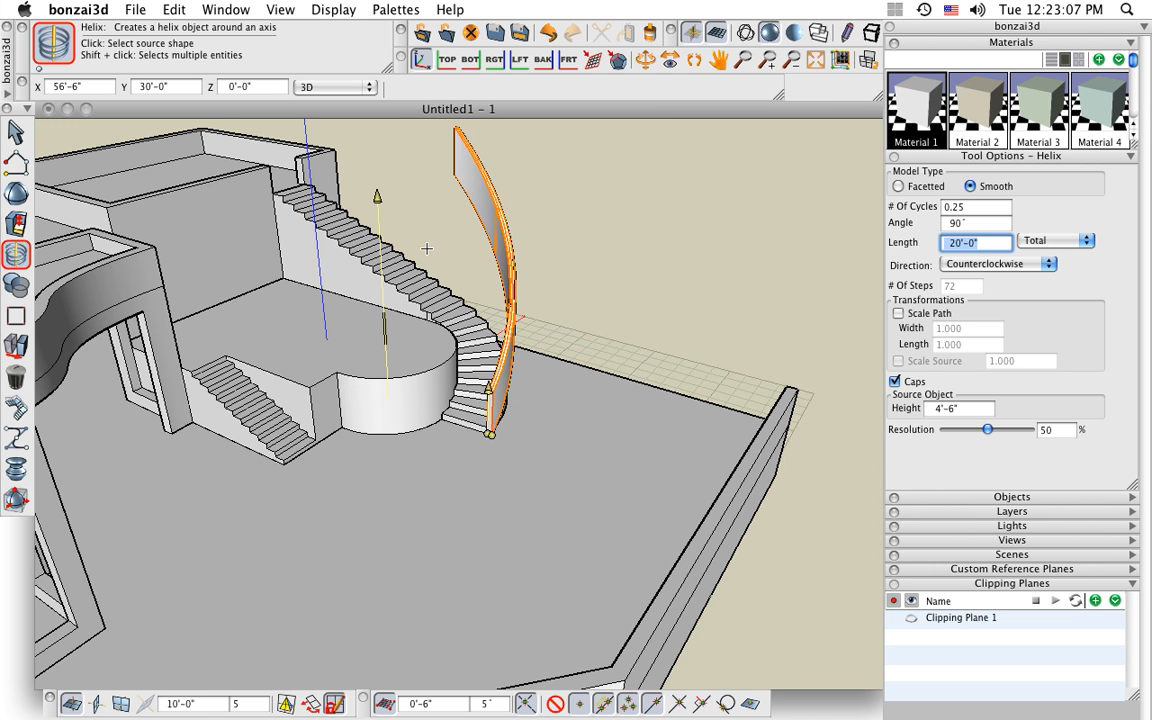
pyautogui.moveTo(429, 248); pyautogui.dragTo(437, 284, button='middle')
pyautogui.moveTo(466, 343); pyautogui.dragTo(527, 316, button='middle')
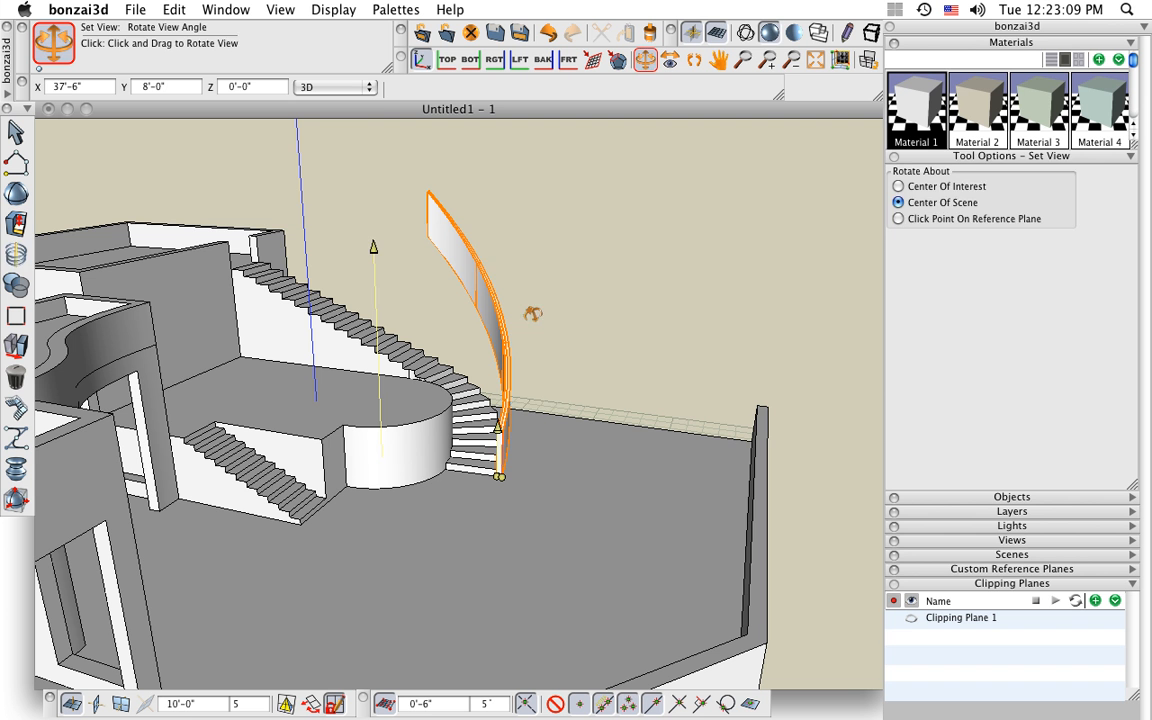
# Shorten the helix to a total length of 6'-7 5/16" so the railing wall follows the curved stair's slope.
pyautogui.click(373, 247)
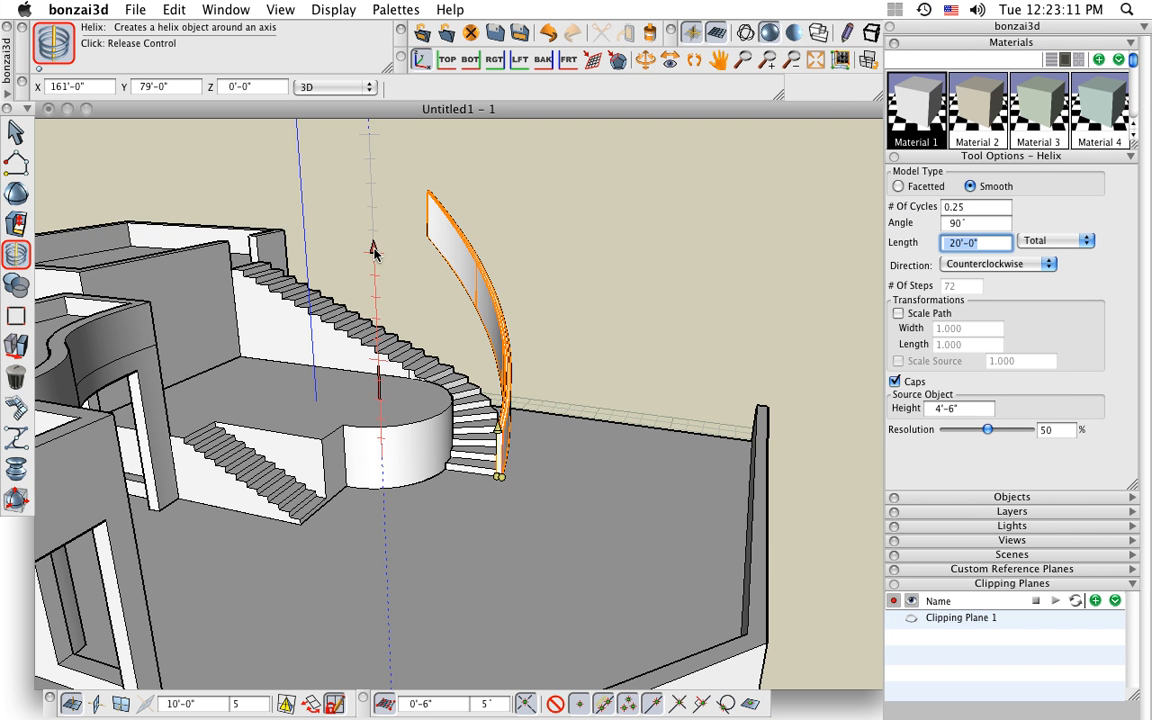
pyautogui.scroll(5, 430, 300)
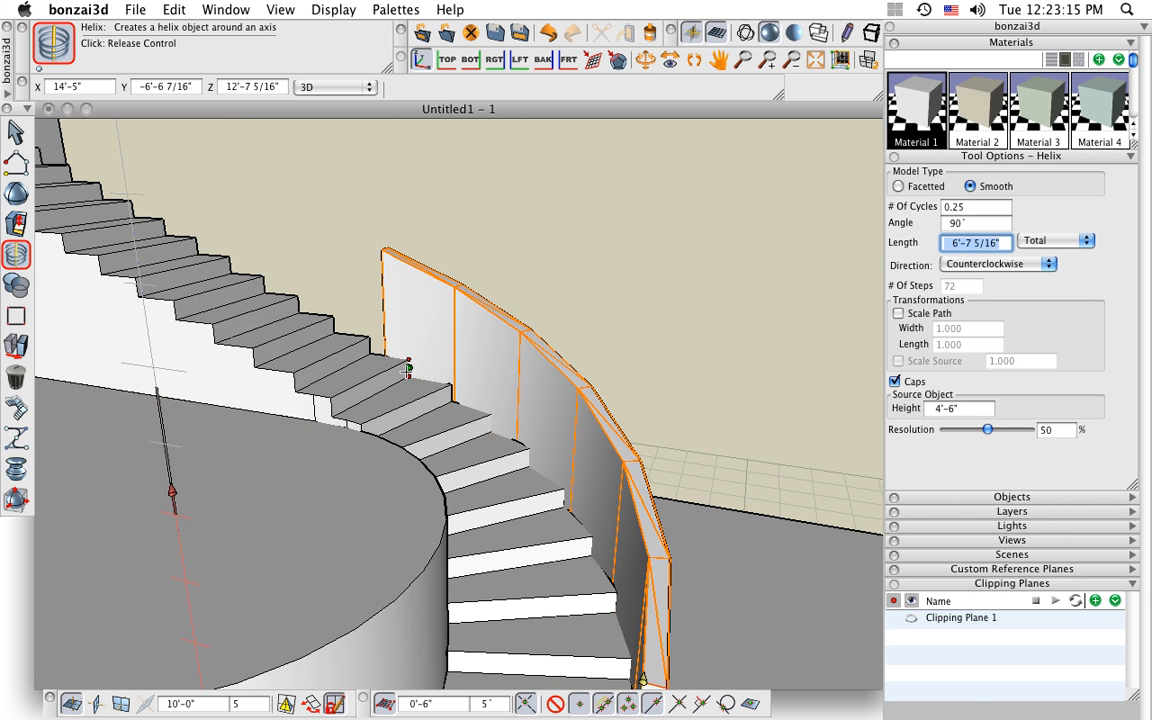
pyautogui.click(410, 350)
# Try varying the railing wall's source height and thickness interactively at the foot of the curved stair.
pyautogui.scroll(-5, 515, 310)
pyautogui.moveTo(536, 437); pyautogui.dragTo(571, 643, button='middle')
pyautogui.scroll(4, 561, 562)
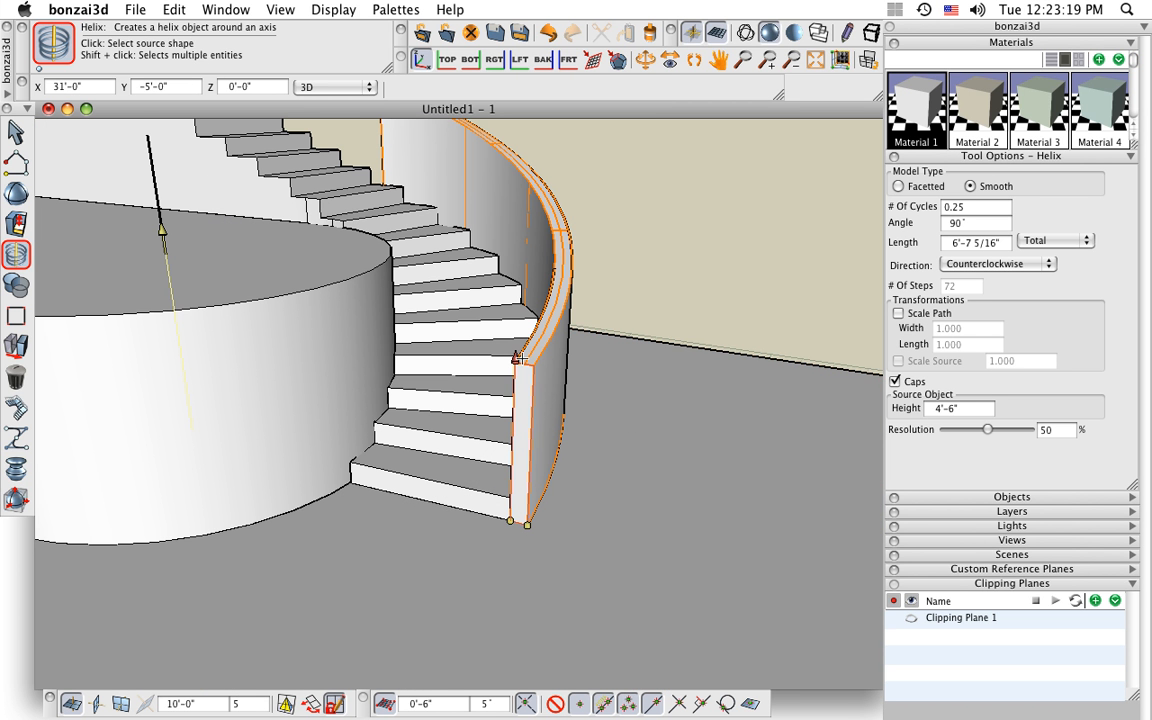
pyautogui.click(516, 357)
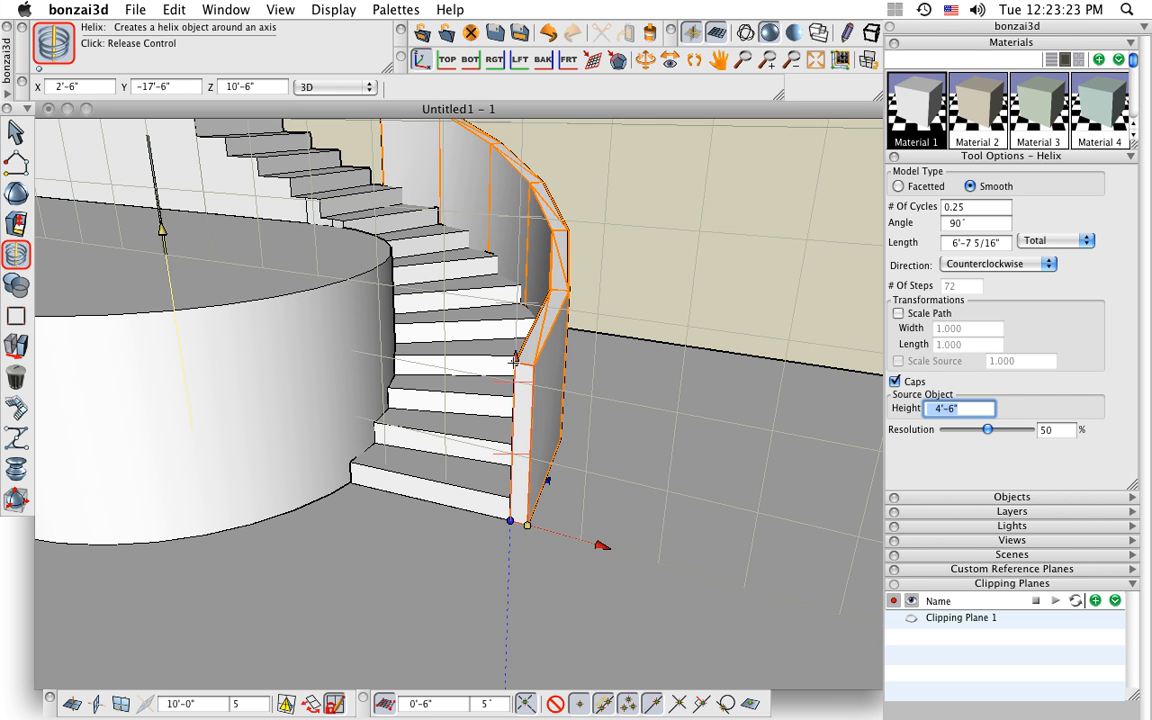
pyautogui.click(514, 363)
pyautogui.click(530, 527)
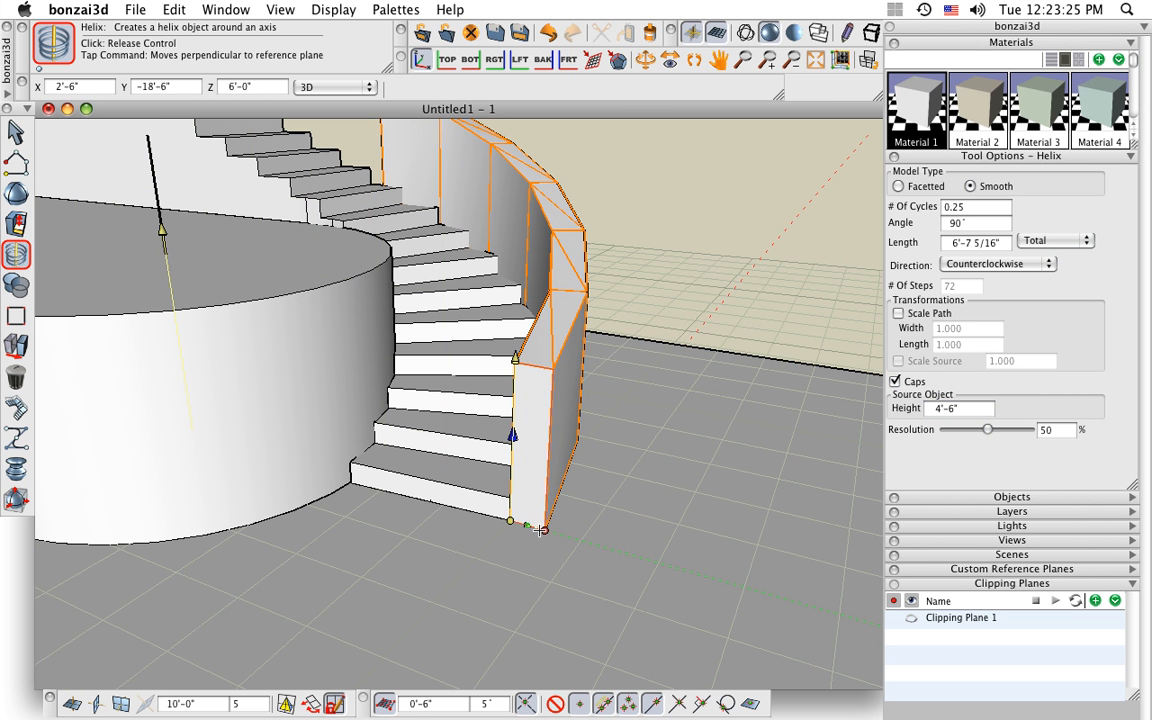
pyautogui.click(528, 525)
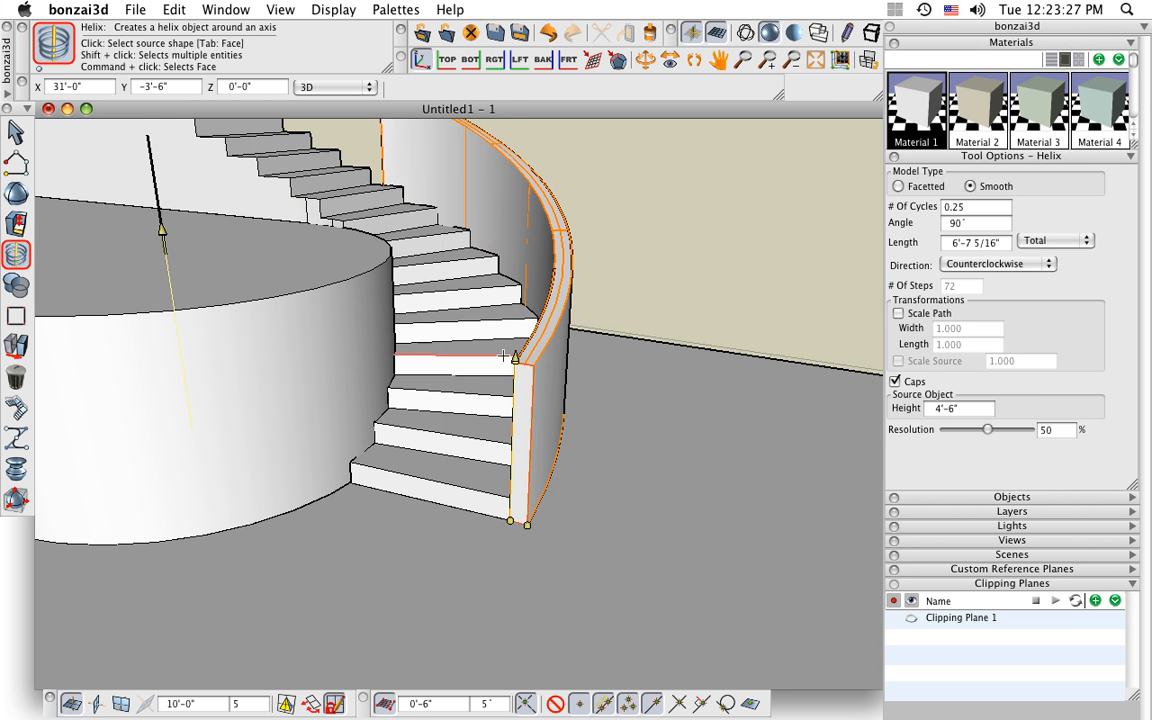
pyautogui.click(514, 363)
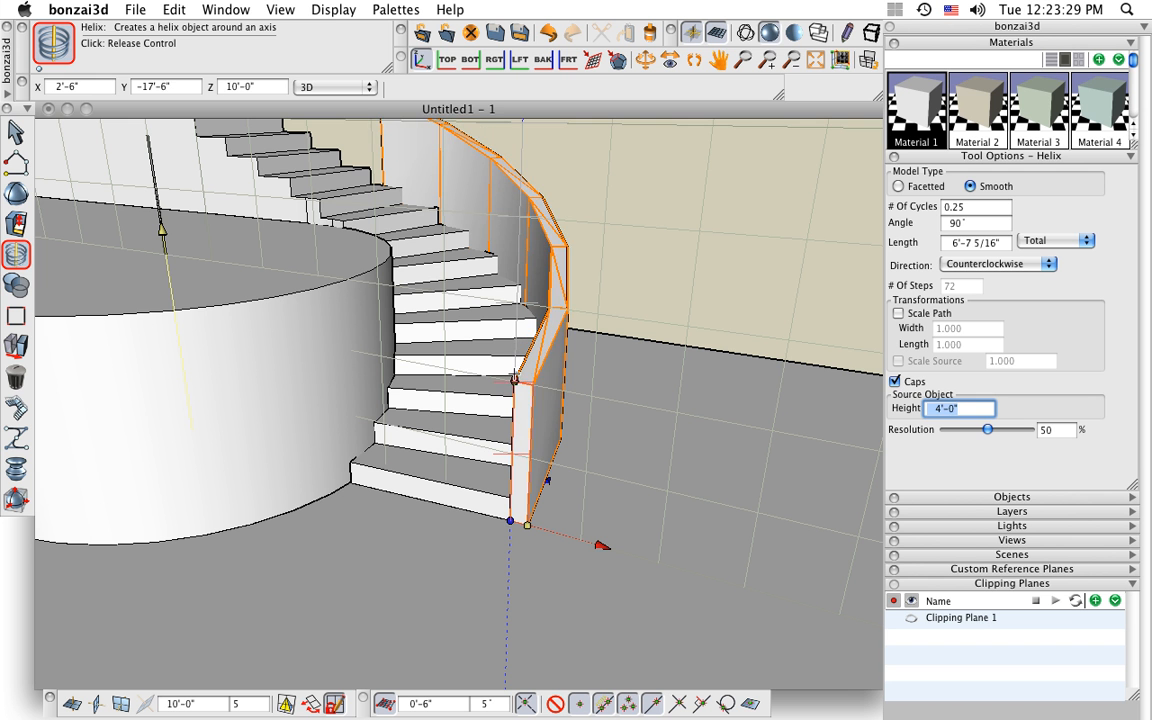
pyautogui.click(516, 372)
# Set the helical railing wall's source height to 4'-6" and extend its underside down to the terrace floor face.
pyautogui.scroll(-3, 712, 318)
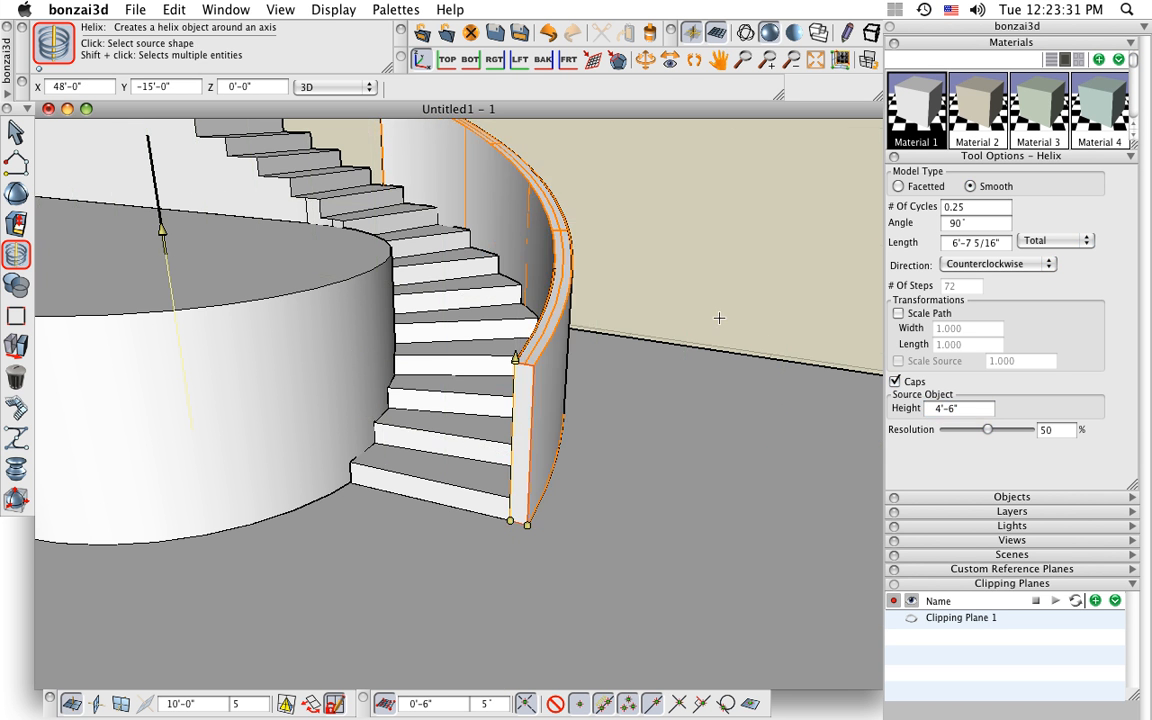
pyautogui.moveTo(706, 321); pyautogui.dragTo(487, 330, button='middle')
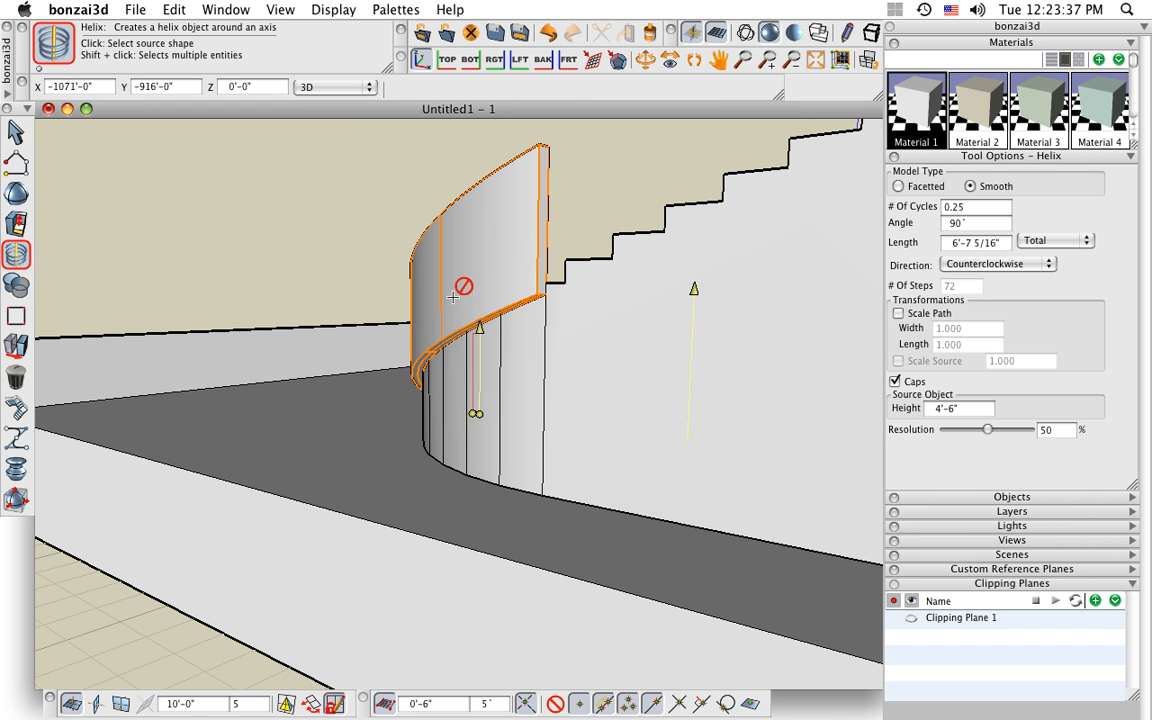
pyautogui.moveTo(16, 347)
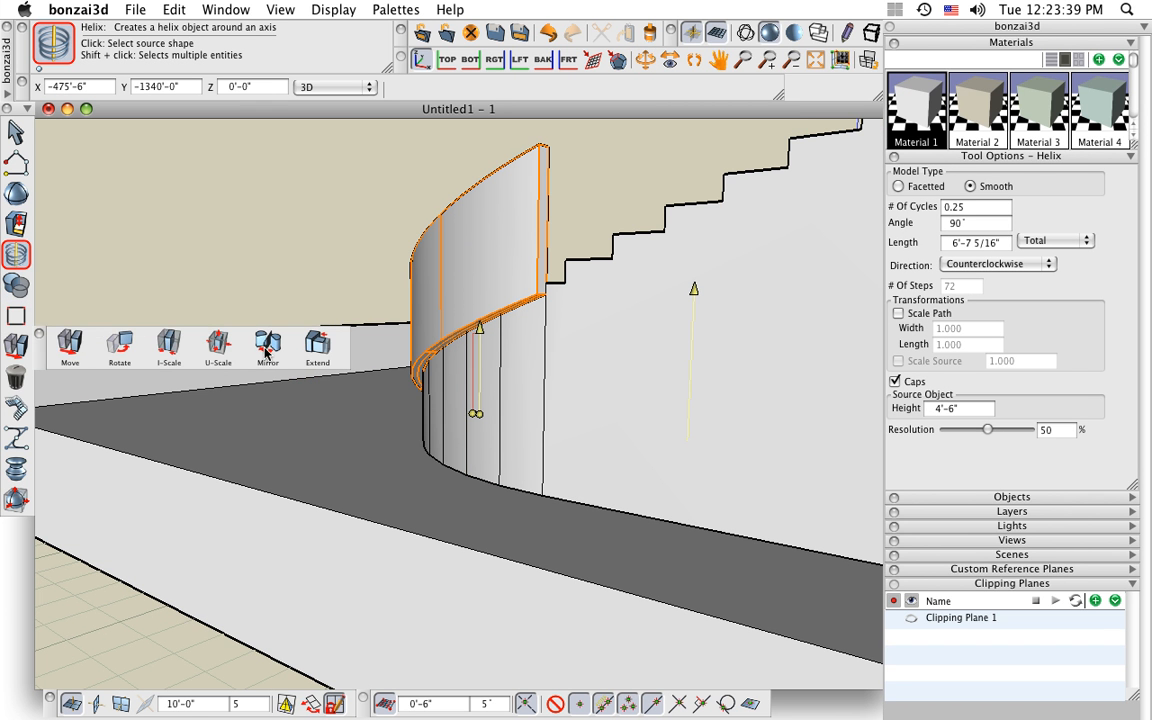
pyautogui.click(330, 350)
pyautogui.scroll(3, 451, 357)
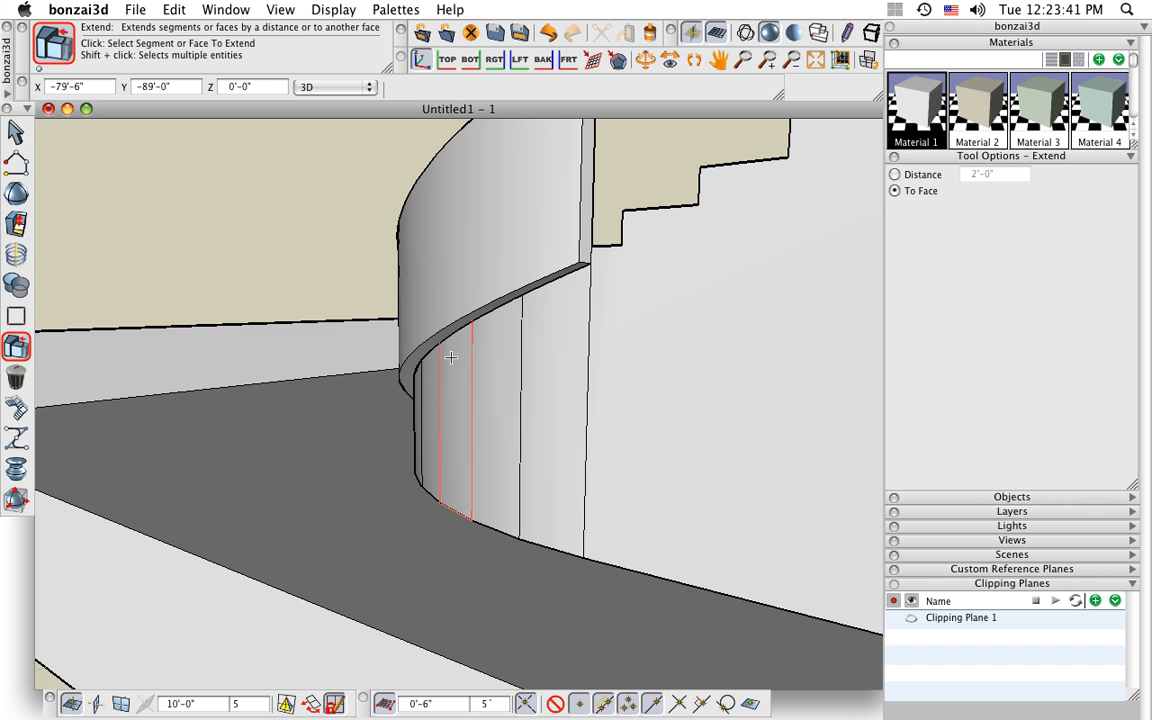
pyautogui.click(446, 334)
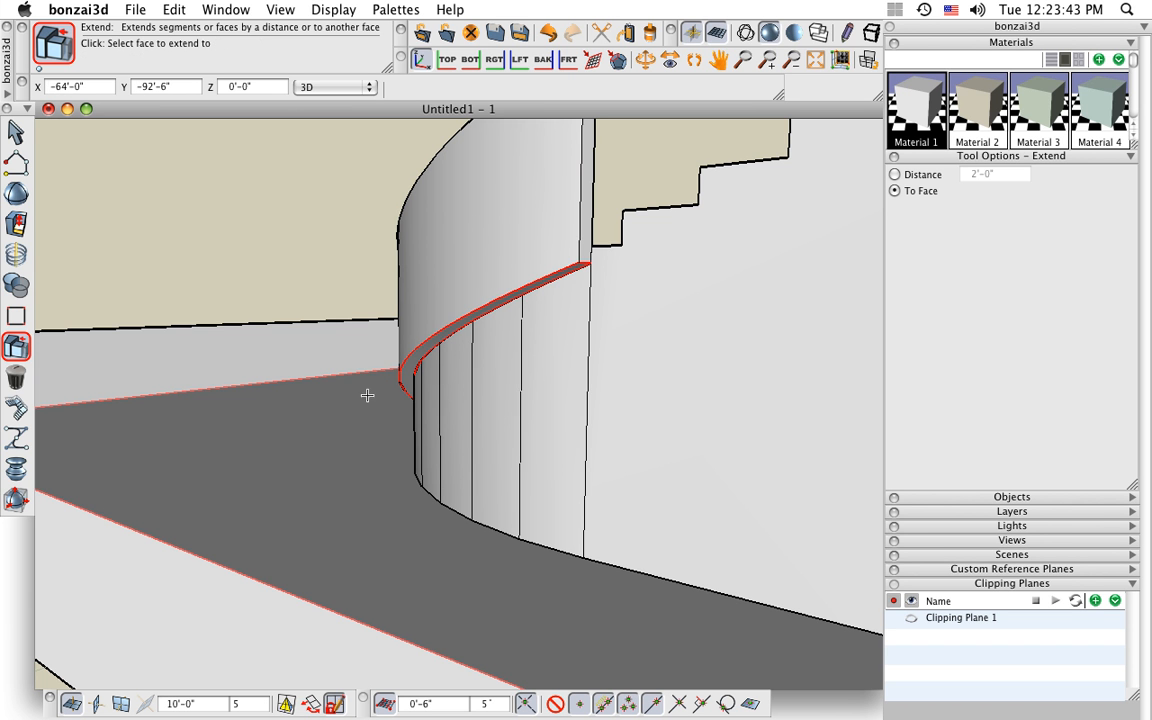
pyautogui.click(373, 508)
pyautogui.scroll(-5, 375, 507)
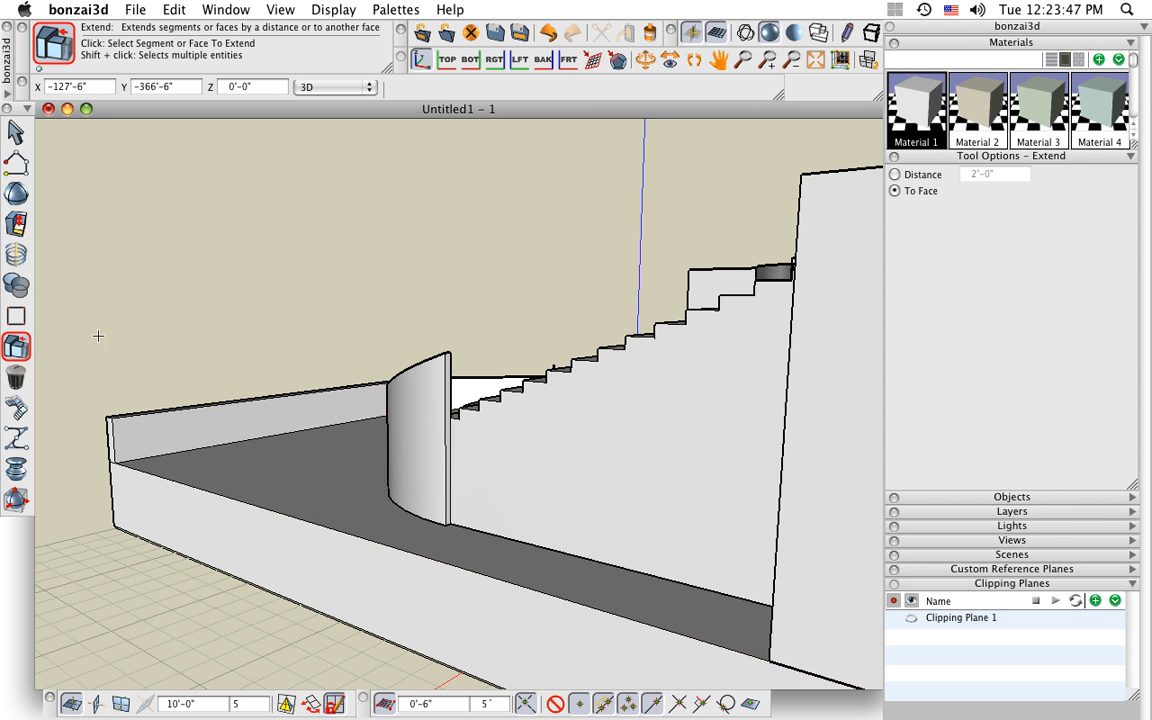
# Extrude the railing wall's upper end face 21'-6" perpendicular to its surface, along the straight stair flight up to the building wall.
pyautogui.moveTo(16, 224)
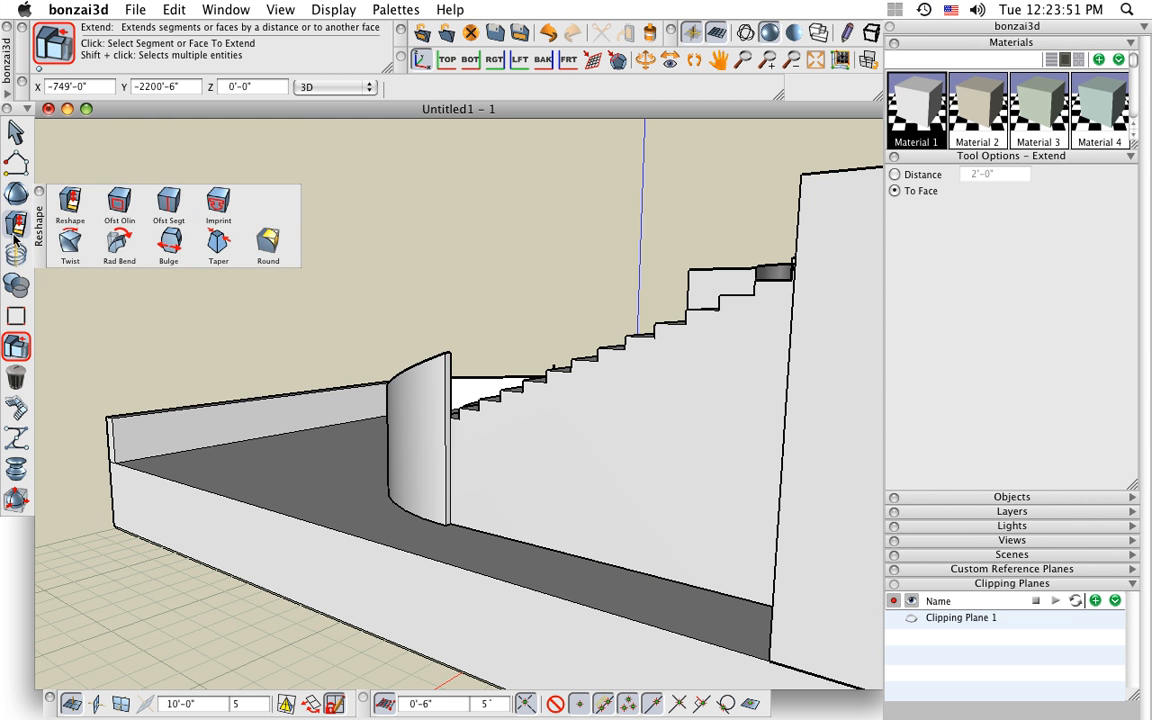
pyautogui.moveTo(16, 254)
pyautogui.click(166, 300)
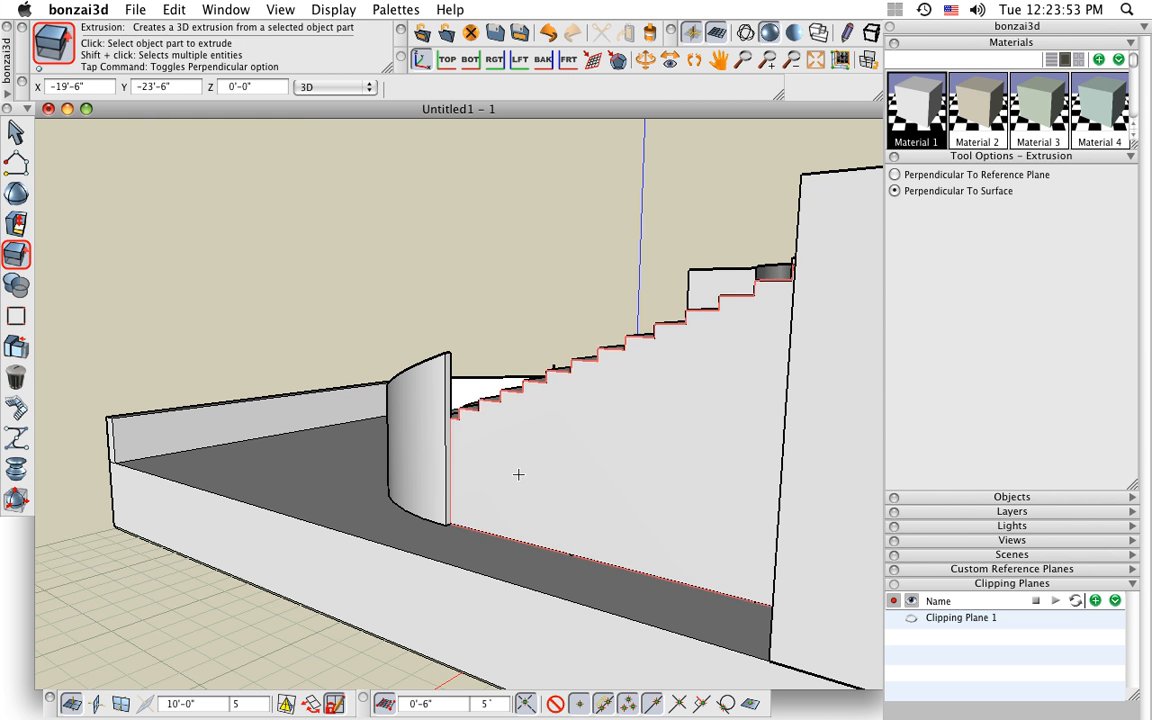
pyautogui.scroll(5, 518, 470)
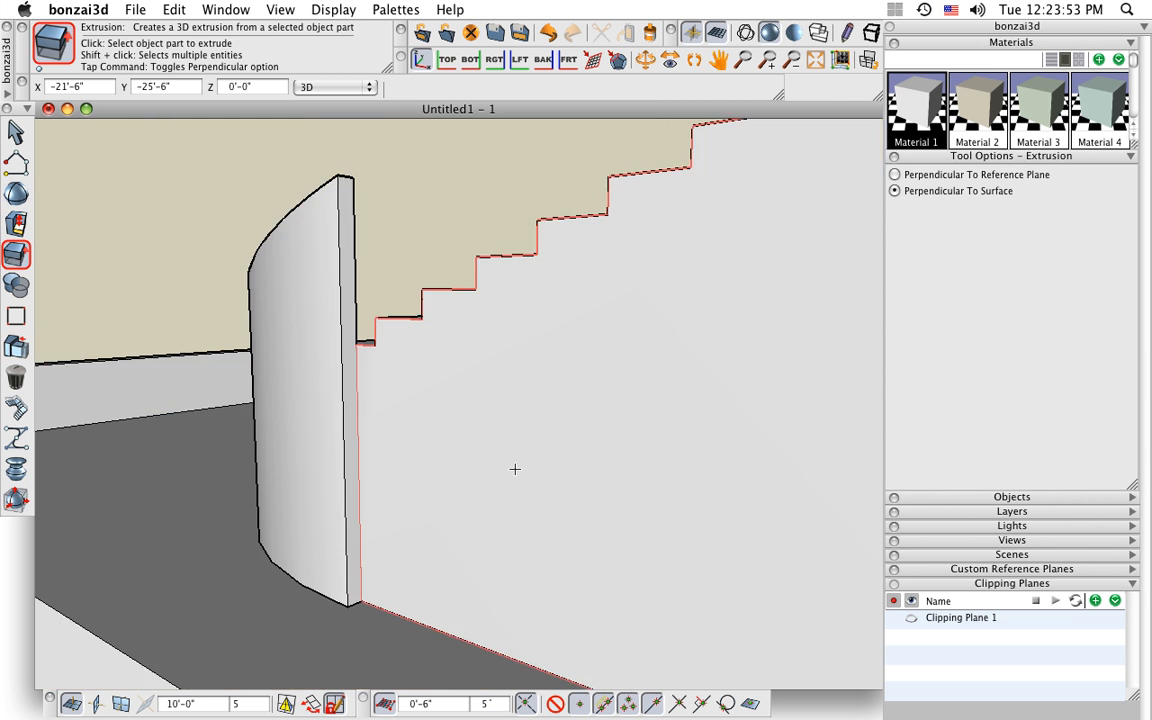
pyautogui.click(348, 320)
pyautogui.scroll(-5, 520, 369)
pyautogui.moveTo(534, 370); pyautogui.dragTo(458, 362, button='middle')
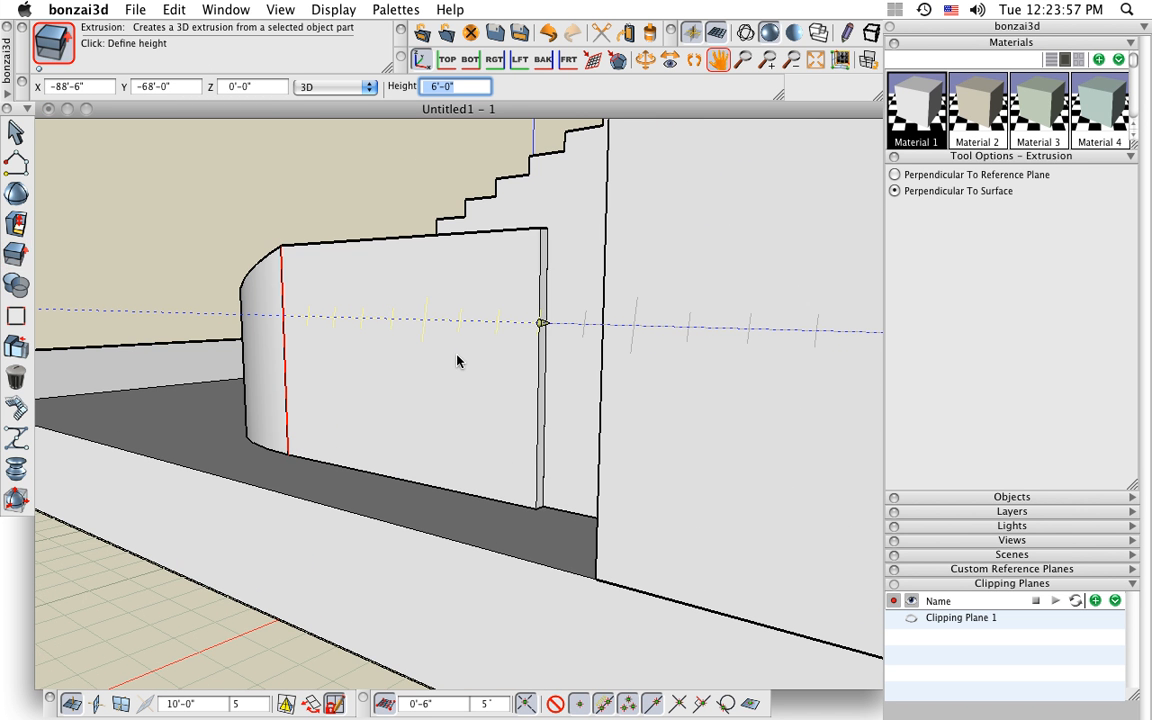
pyautogui.click(601, 349)
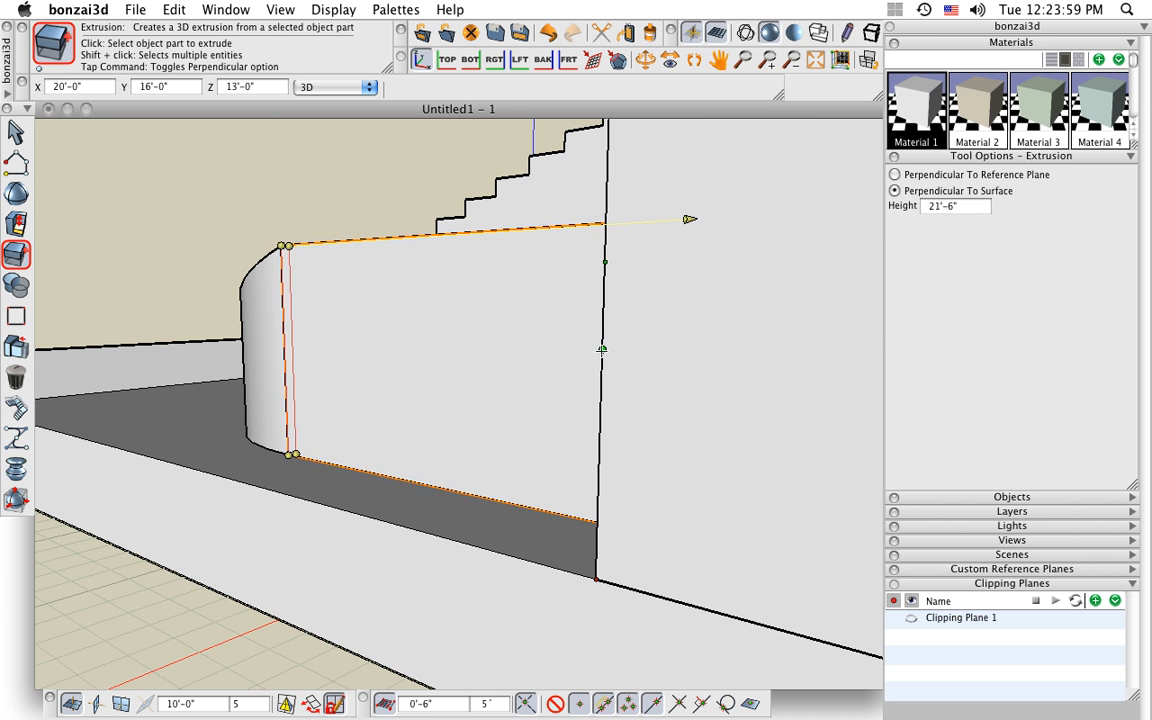
# Move the straight railing wall's far top edge vertically by 7'-10 11/16" to the top of the roof parapet, sloping the wall with the stair.
pyautogui.scroll(-5, 602, 350)
pyautogui.moveTo(480, 375); pyautogui.dragTo(680, 455, button='middle')
pyautogui.moveTo(548, 411); pyautogui.dragTo(646, 442, button='middle')
pyautogui.moveTo(494, 266); pyautogui.dragTo(487, 396, button='middle')
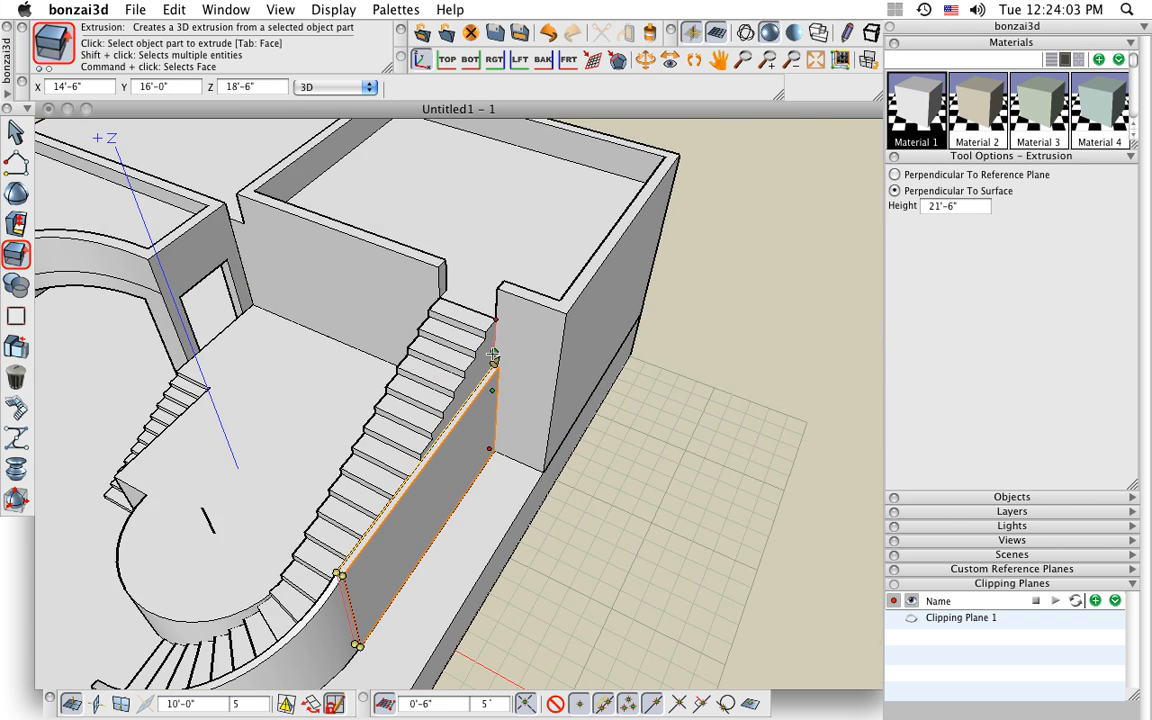
pyautogui.scroll(5, 494, 355)
pyautogui.moveTo(16, 347); pyautogui.dragTo(67, 349)
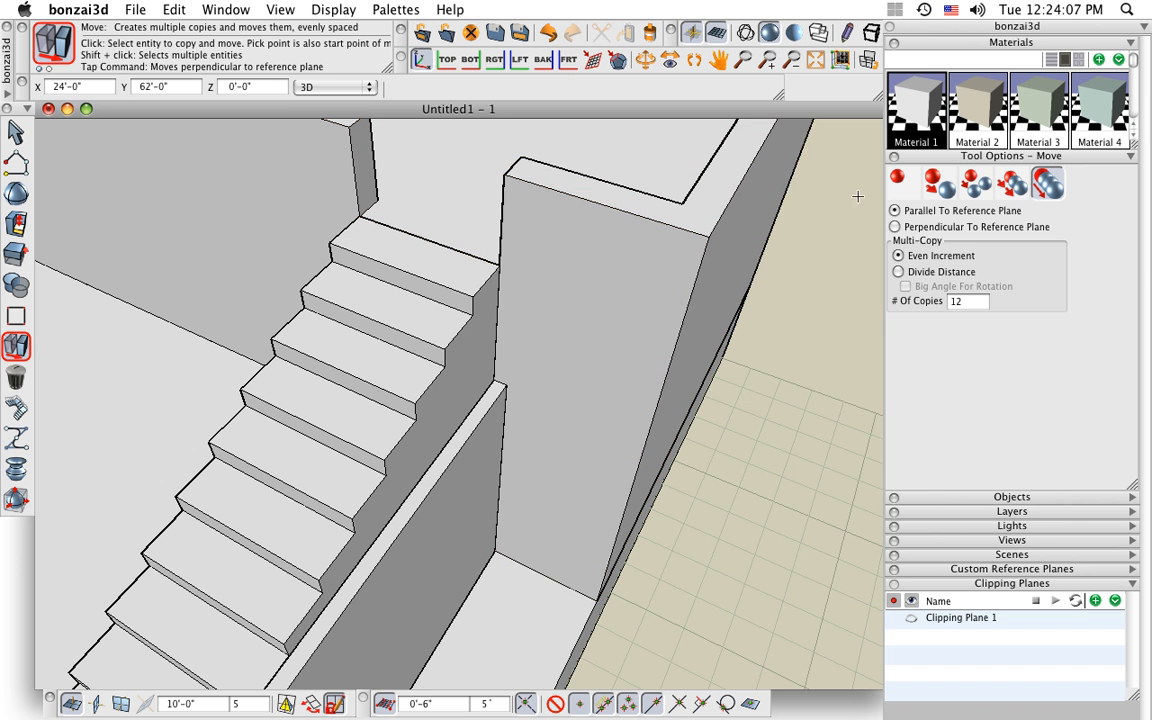
pyautogui.click(904, 182)
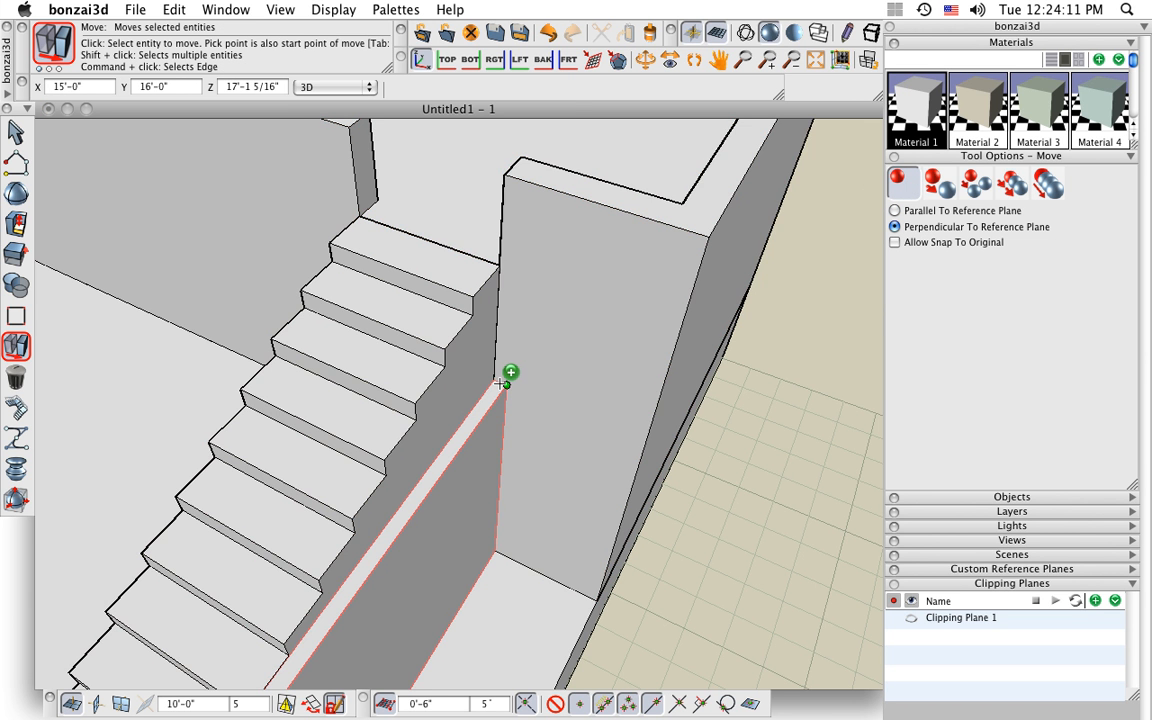
pyautogui.scroll(3, 500, 383)
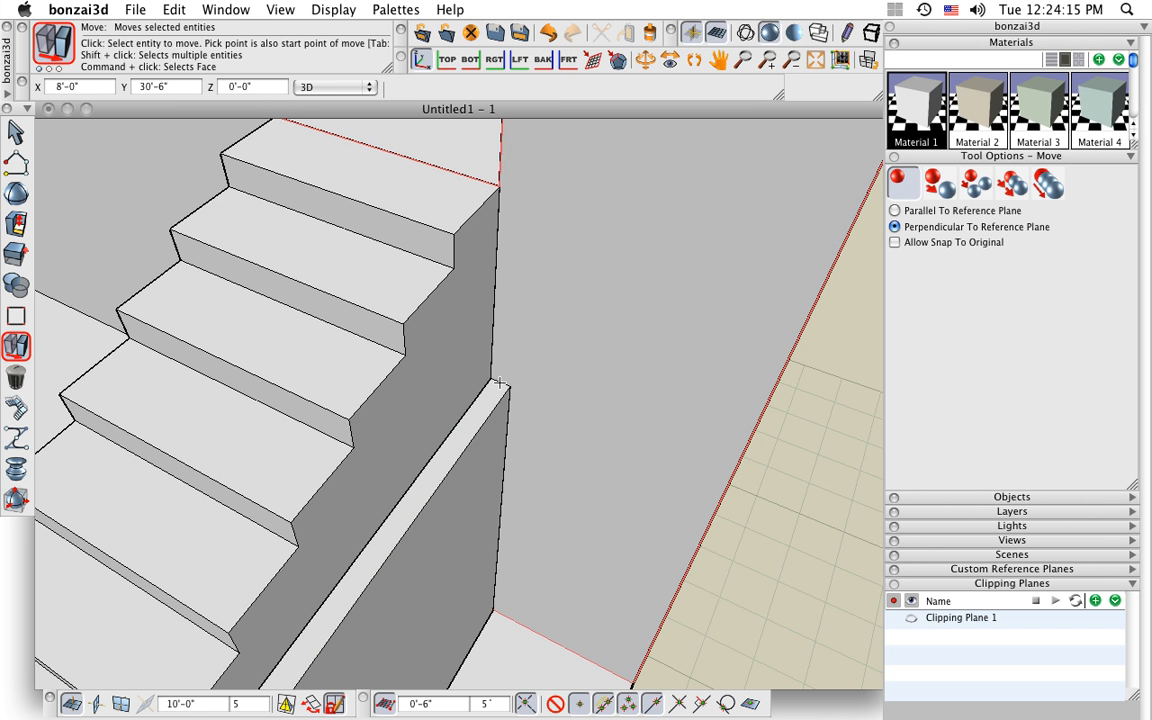
pyautogui.click(500, 383)
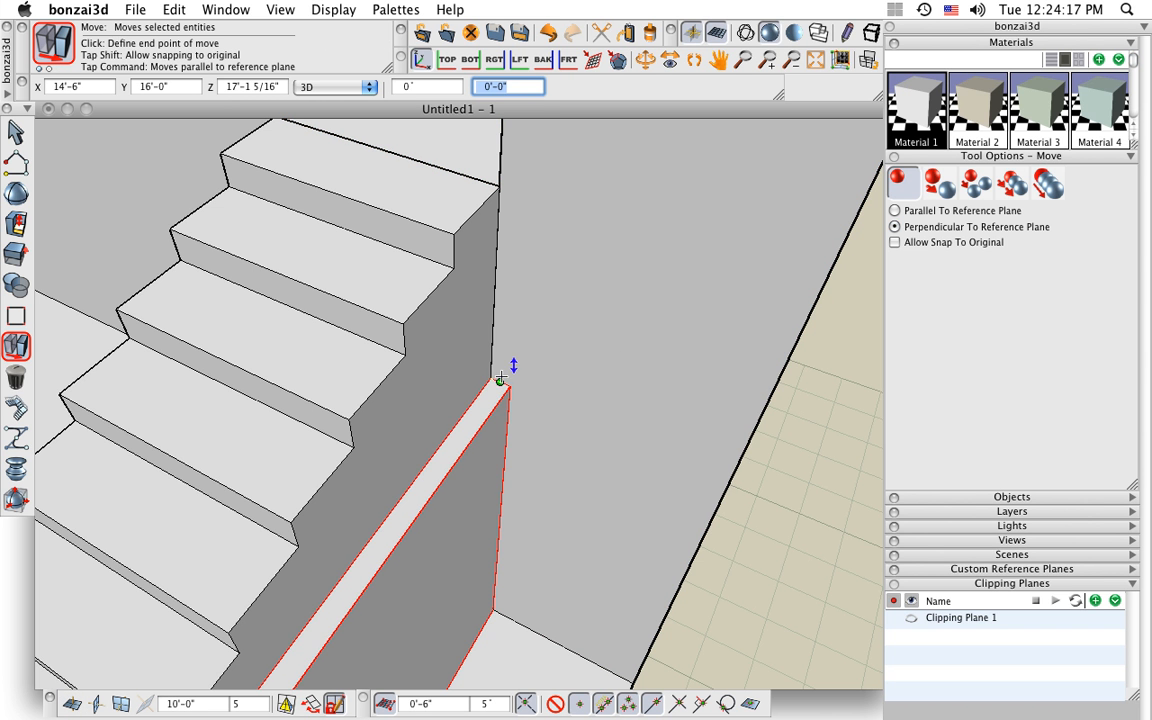
pyautogui.press('Escape')
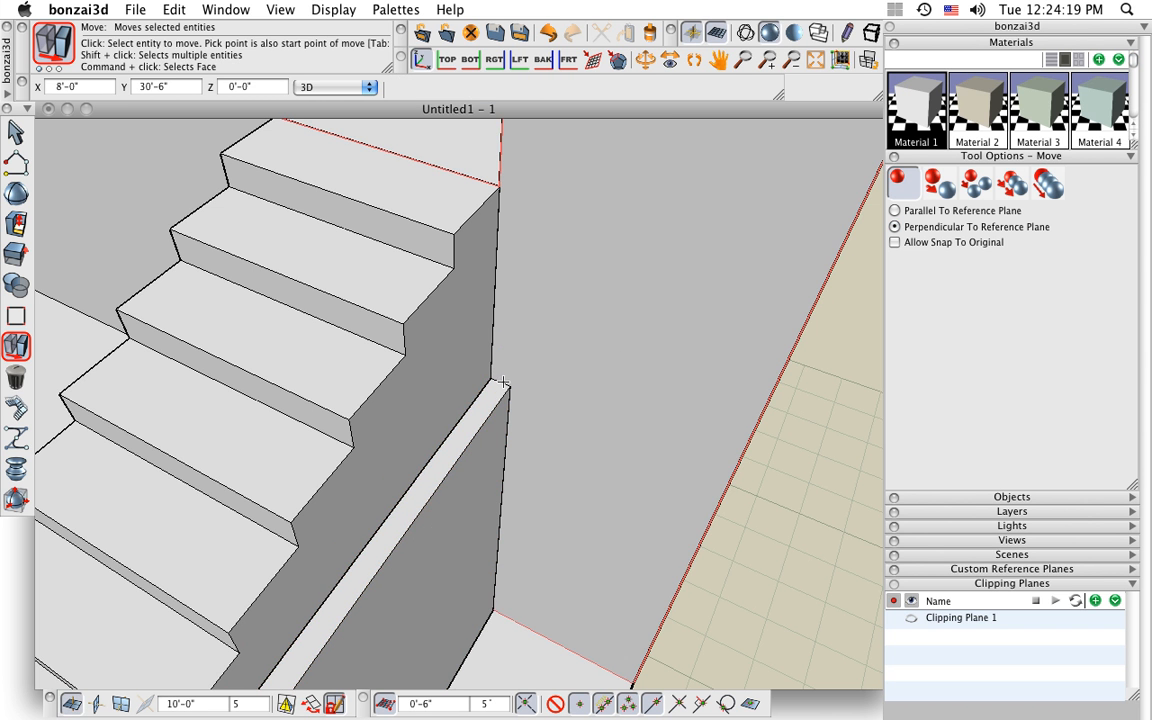
pyautogui.keyDown('super'); pyautogui.click(501, 384); pyautogui.keyUp('super')
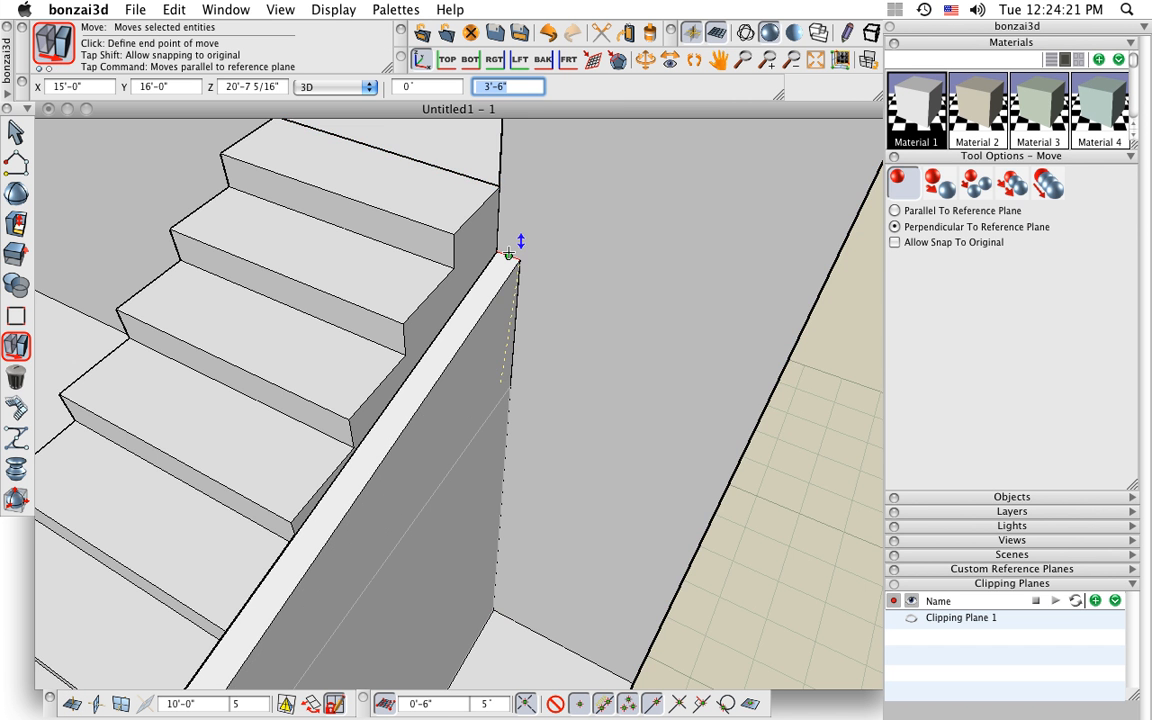
pyautogui.moveTo(511, 254); pyautogui.dragTo(502, 312, button='middle')
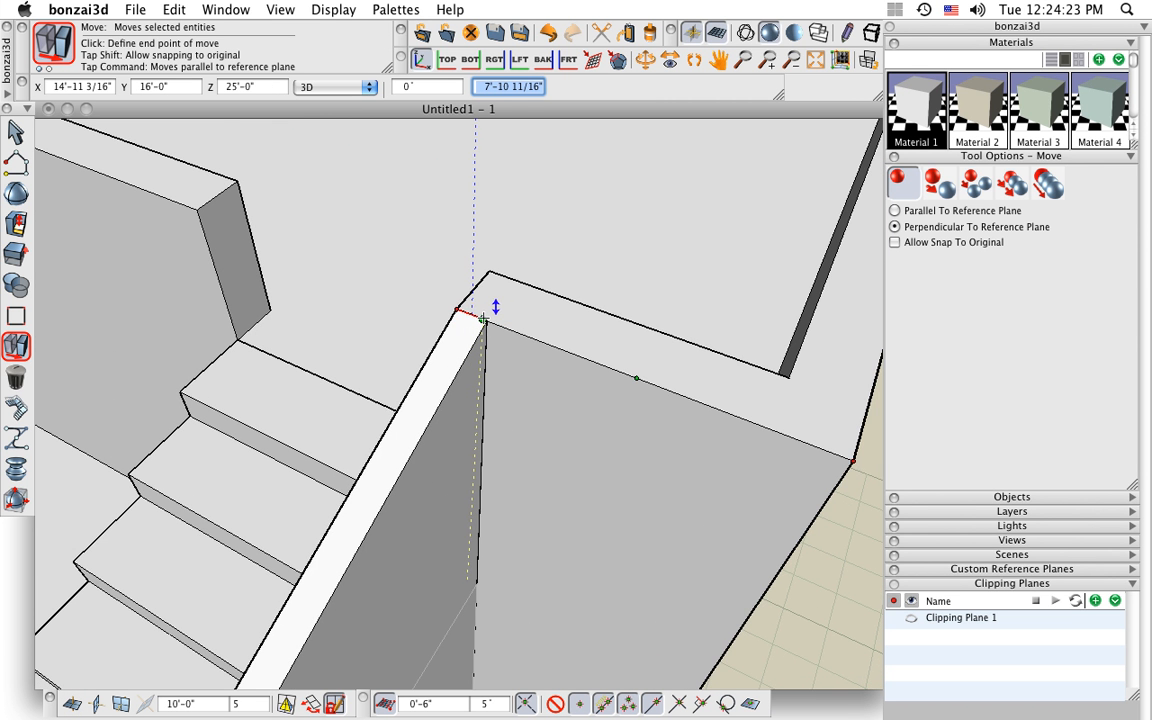
pyautogui.click(486, 318)
# Delete the short vertical axis line standing on the platform.
pyautogui.scroll(-8, 386, 350)
pyautogui.keyDown('shift'); pyautogui.moveTo(411, 530); pyautogui.dragTo(240, 435, button='middle'); pyautogui.keyUp('shift')
pyautogui.moveTo(172, 411); pyautogui.dragTo(436, 495, button='middle')
pyautogui.keyDown('shift'); pyautogui.moveTo(345, 395); pyautogui.dragTo(723, 458, button='middle'); pyautogui.keyUp('shift')
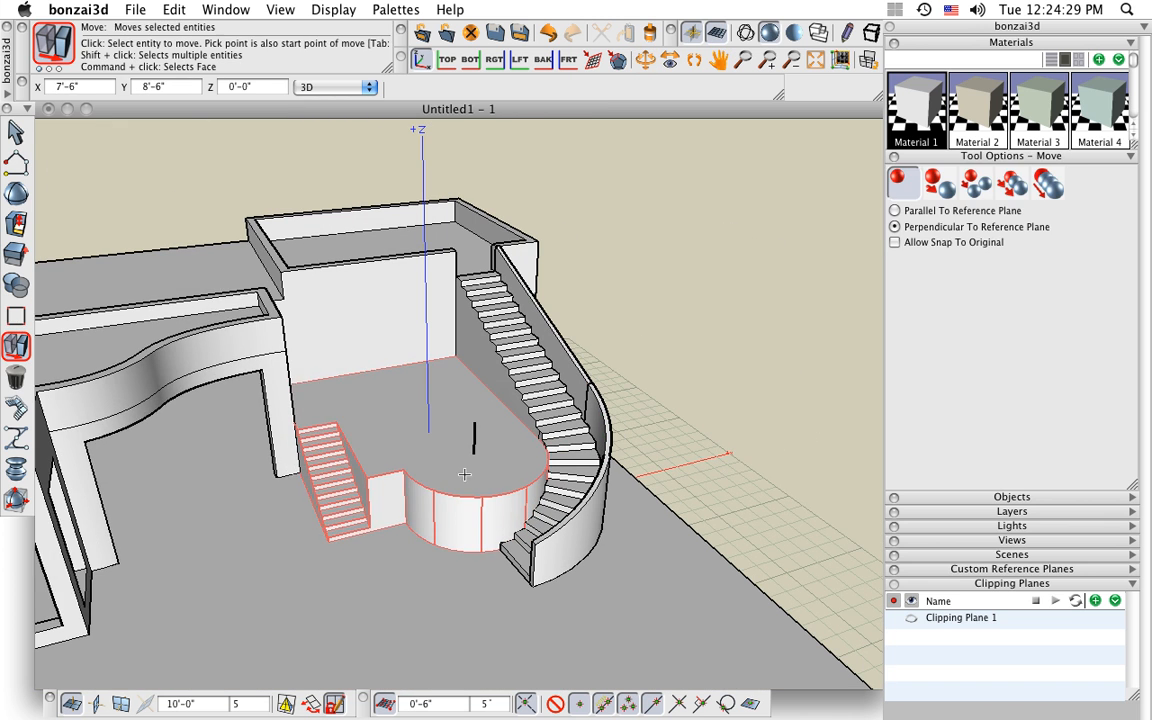
pyautogui.click(15, 376)
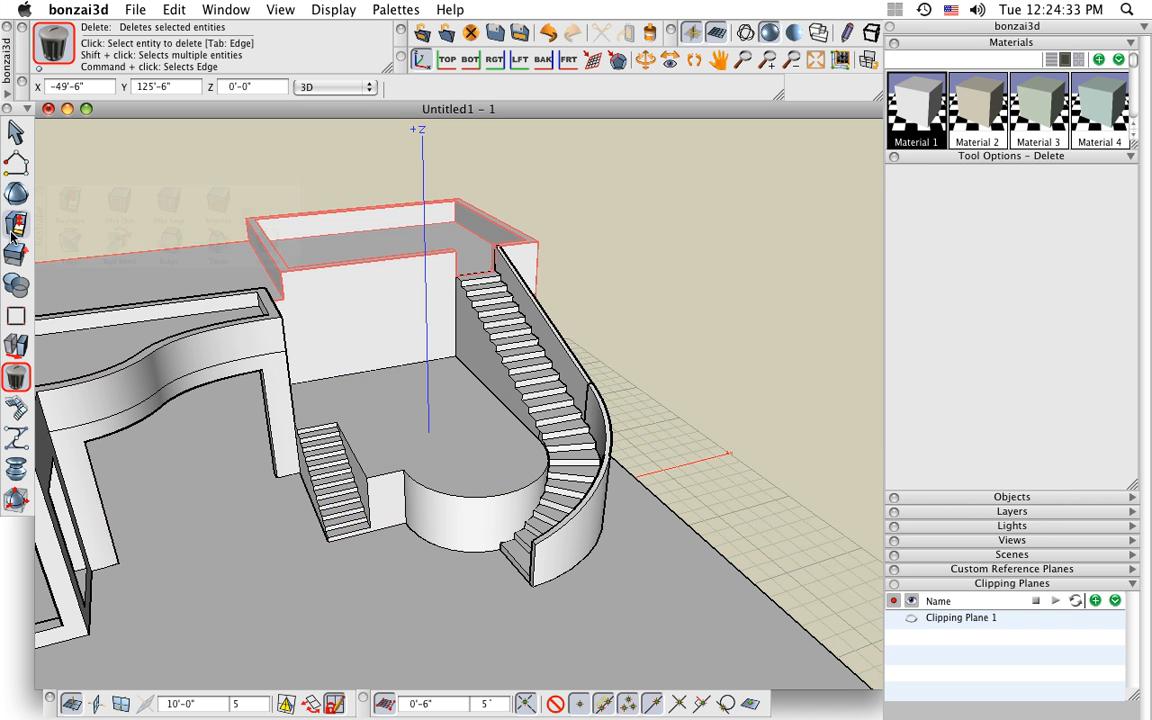
# Offset the outline of the platform's top face inward by 0'-6", inserting it into the face.
pyautogui.moveTo(12, 224)
pyautogui.click(119, 200)
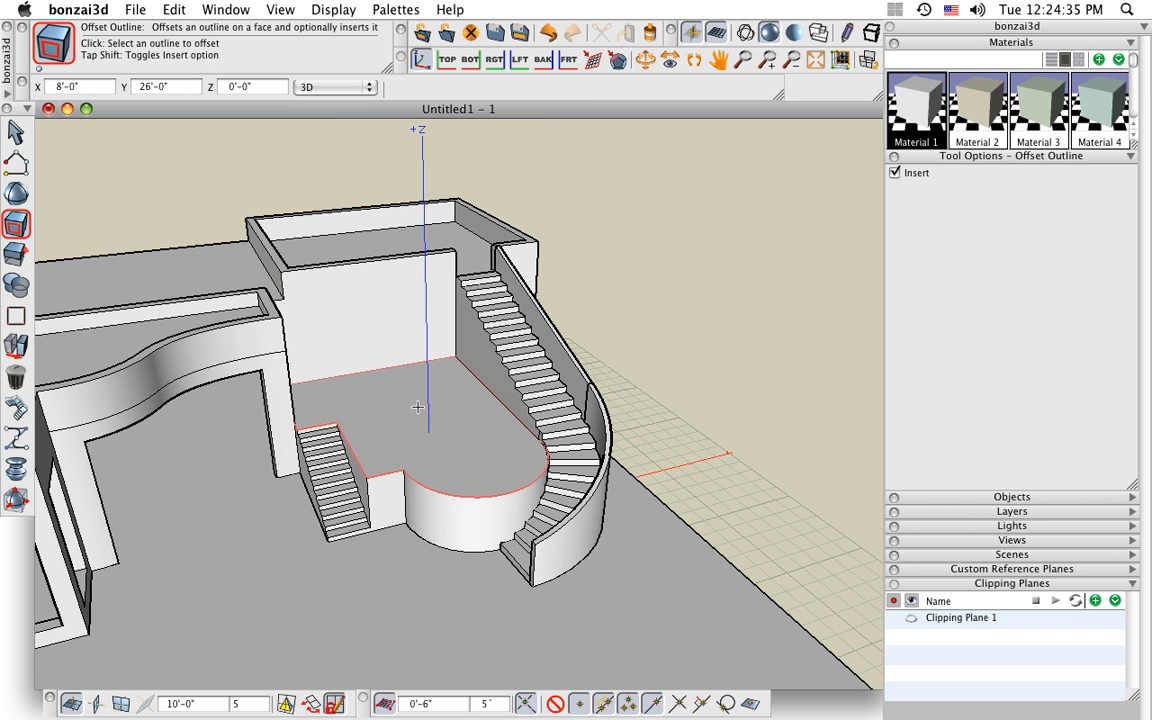
pyautogui.scroll(2, 386, 369)
pyautogui.click(387, 367)
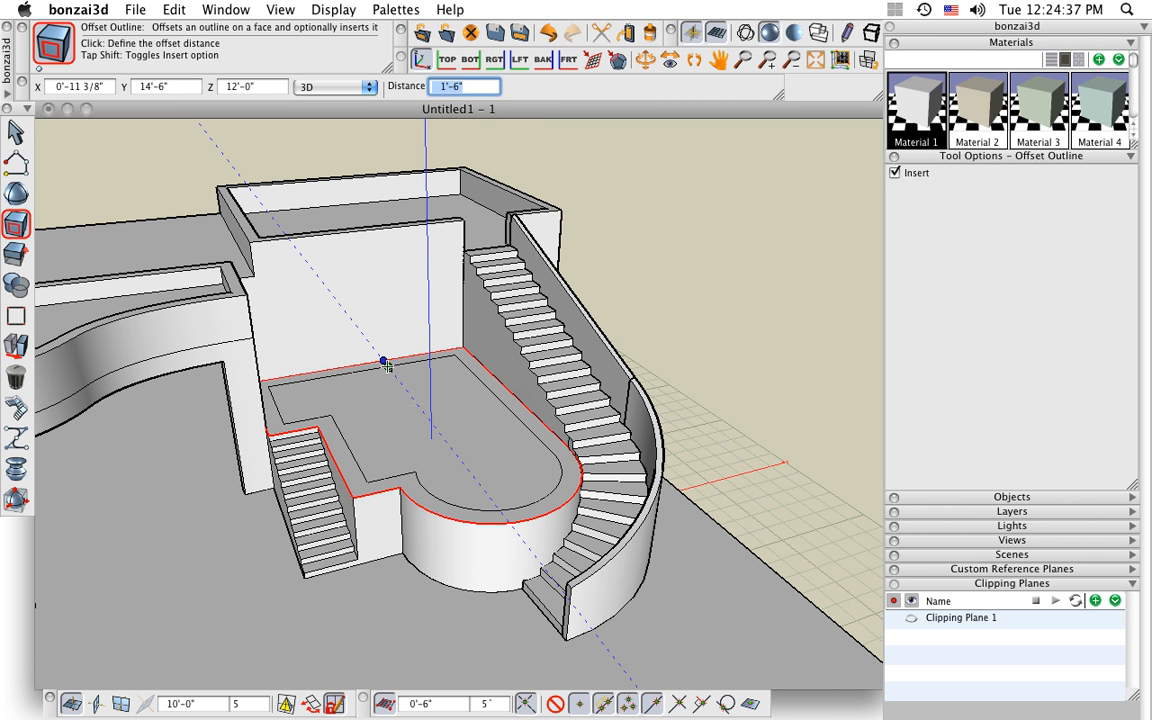
pyautogui.click(384, 362)
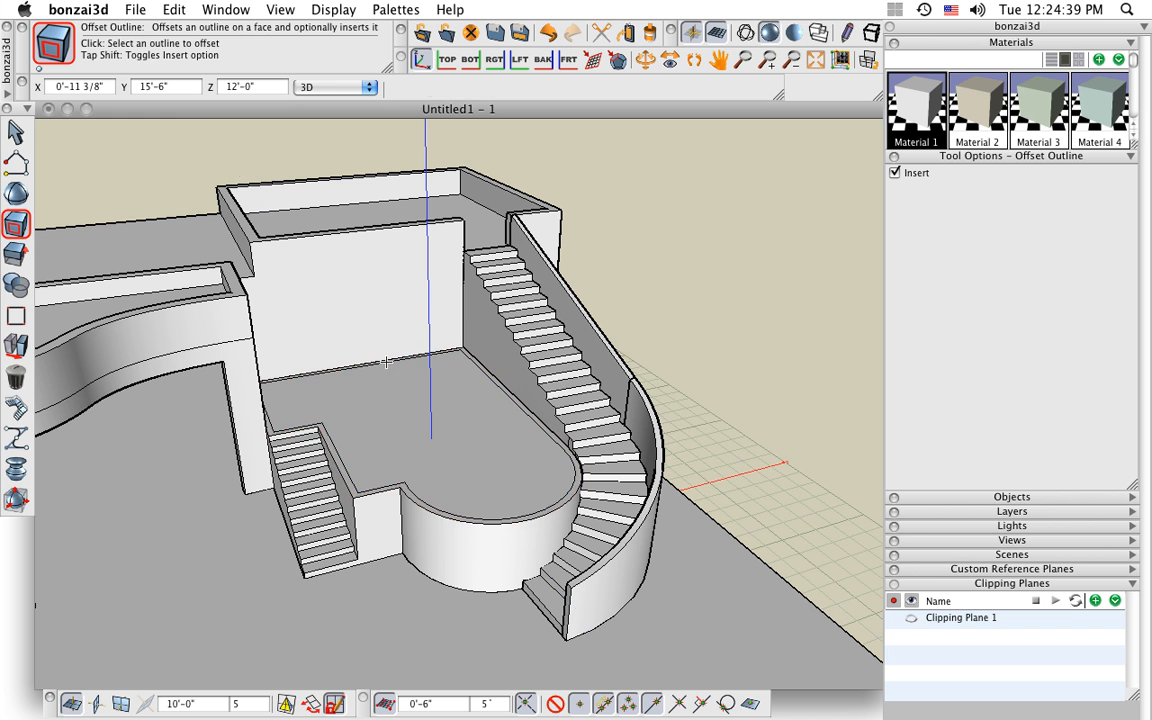
# Raise the narrow border face around the platform by about 3'-6" with Reshape to form a parapet.
pyautogui.moveTo(12, 218); pyautogui.dragTo(70, 194)
pyautogui.scroll(3, 457, 432)
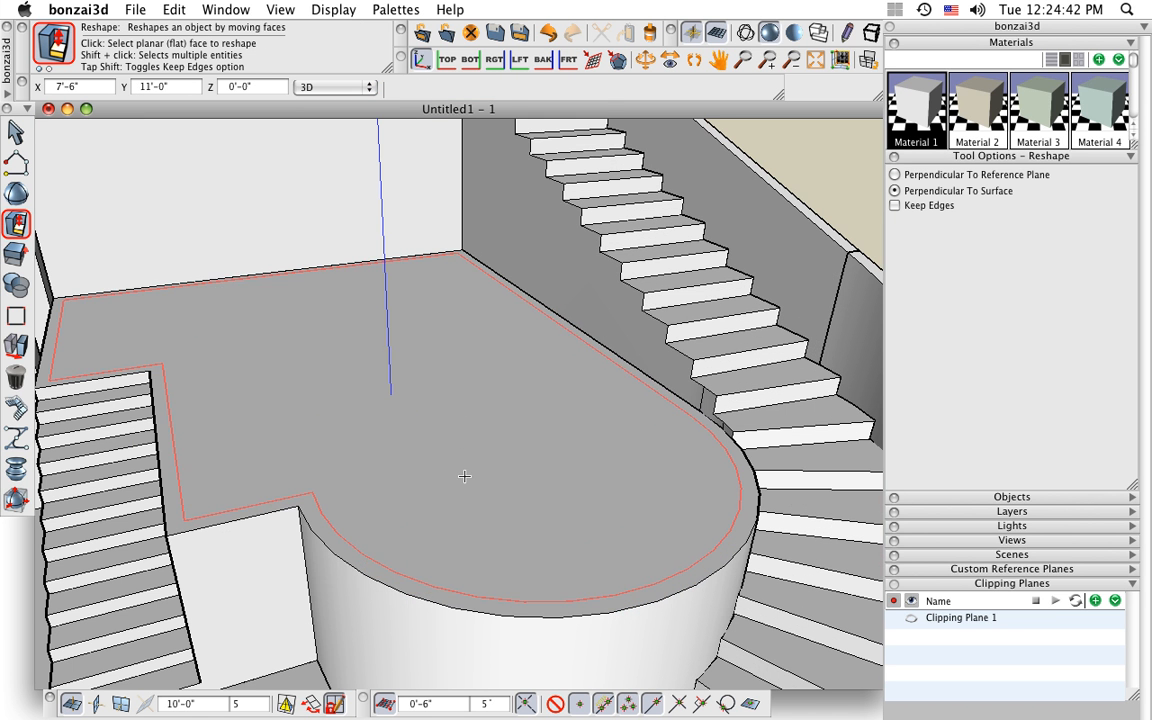
pyautogui.click(358, 562)
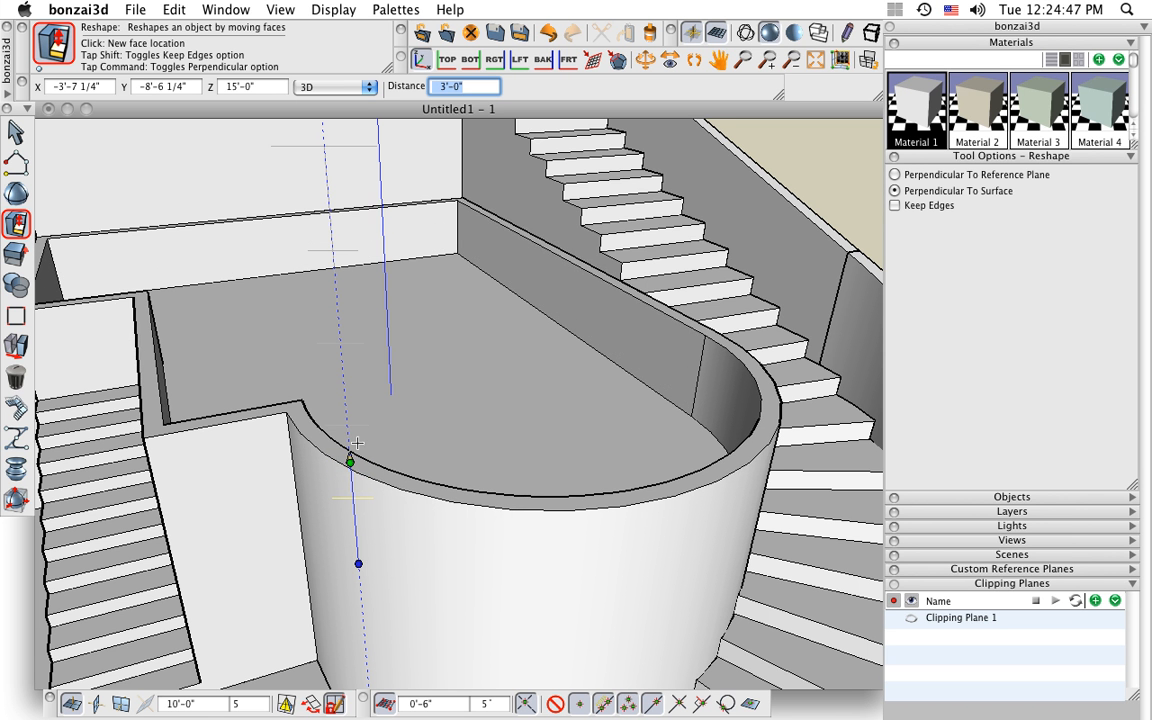
pyautogui.click(352, 437)
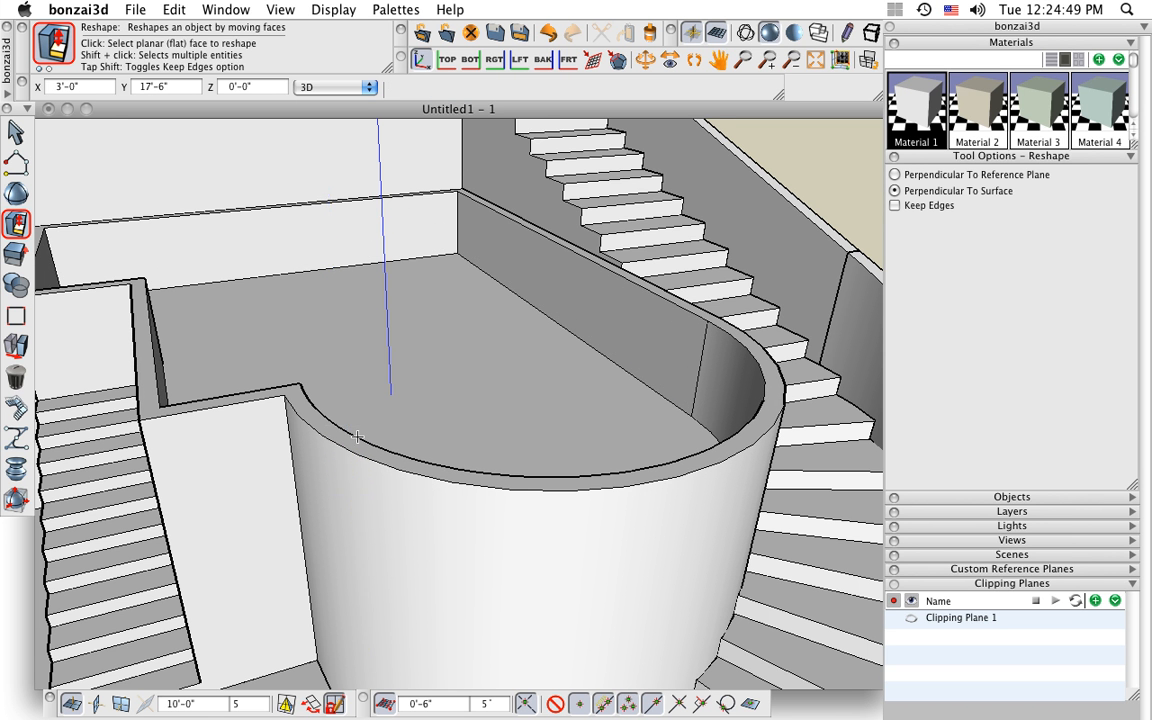
# Remove the platform parapet segment along the building wall by reshaping its inner face back to the building.
pyautogui.moveTo(352, 437); pyautogui.dragTo(297, 467, button='middle')
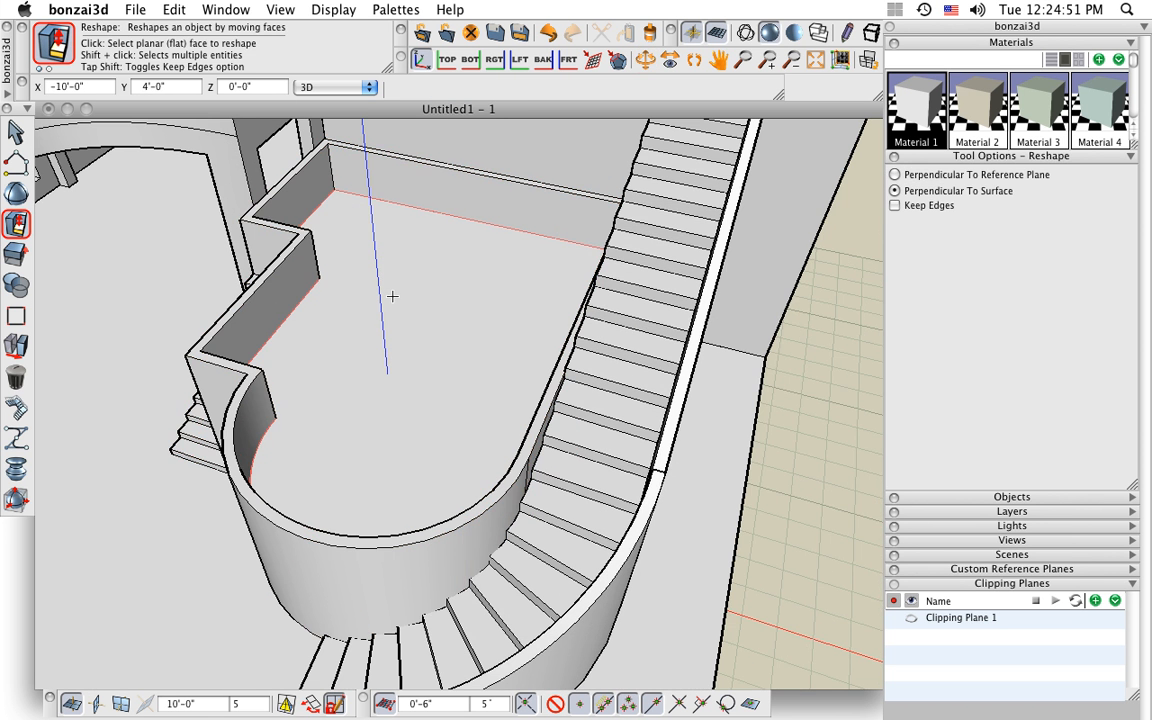
pyautogui.click(404, 182)
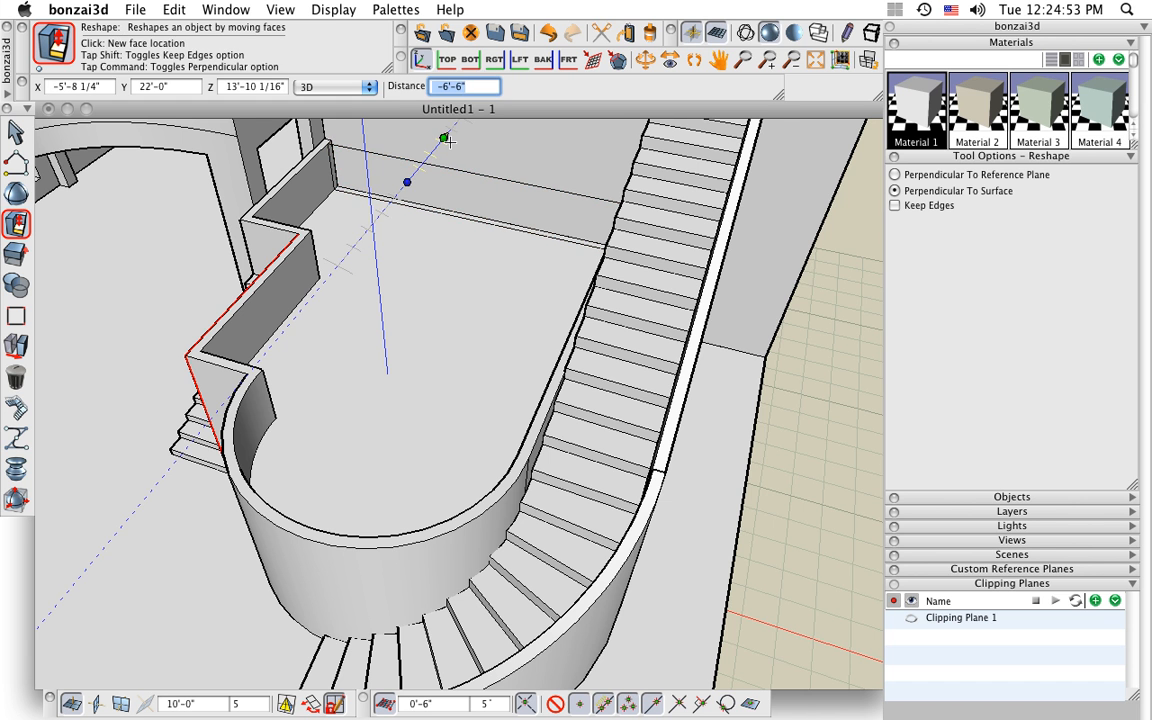
pyautogui.click(446, 140)
# Reshape the short parapet segment's inner face by -0'-6" to open the platform onto the head of the small stair.
pyautogui.moveTo(494, 247); pyautogui.dragTo(22, 240, button='middle')
pyautogui.scroll(4, 496, 211)
pyautogui.moveTo(494, 204); pyautogui.dragTo(436, 299, button='middle')
pyautogui.scroll(3, 422, 374)
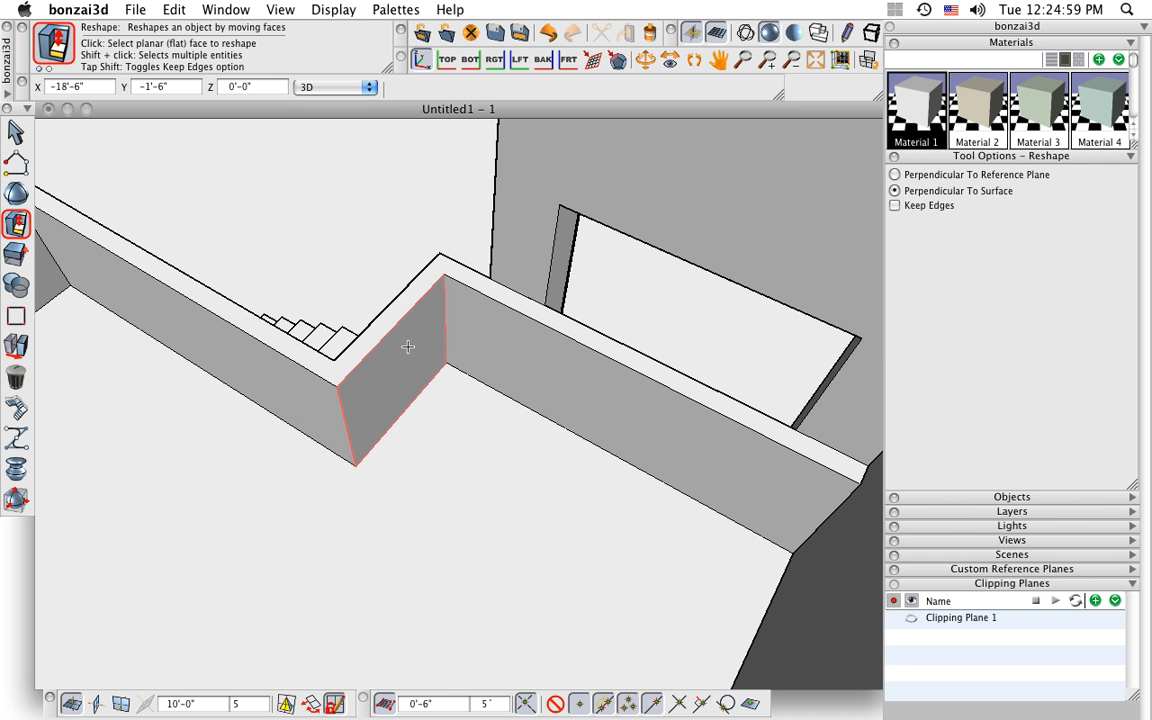
pyautogui.click(408, 346)
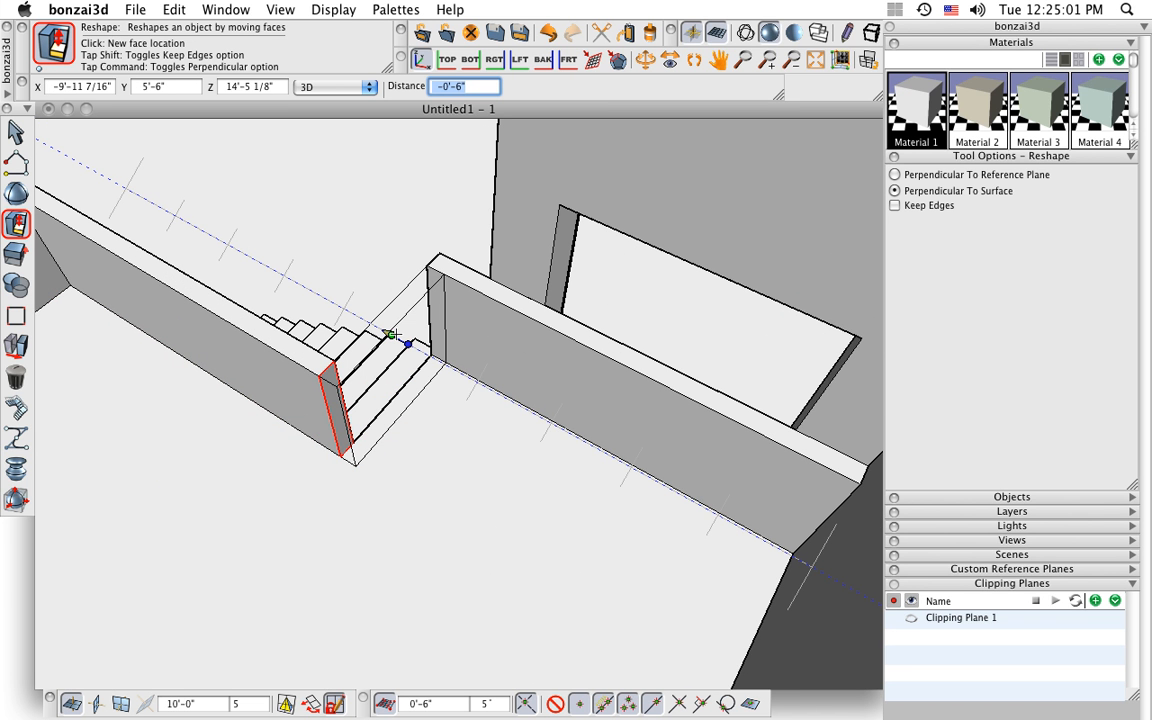
pyautogui.click(392, 334)
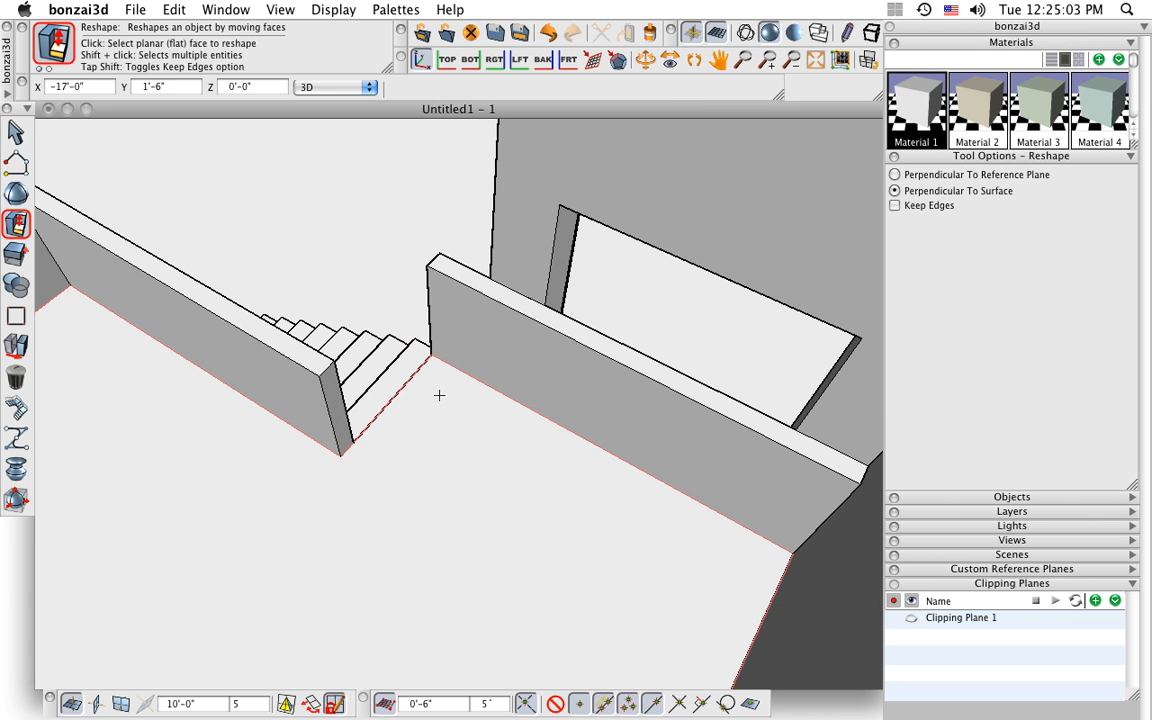
# Extrude the L-shaped end face at the head of the small stair by 11'-0", out to the foot of the stair.
pyautogui.scroll(-5, 432, 386)
pyautogui.moveTo(201, 410); pyautogui.dragTo(632, 468, button='middle')
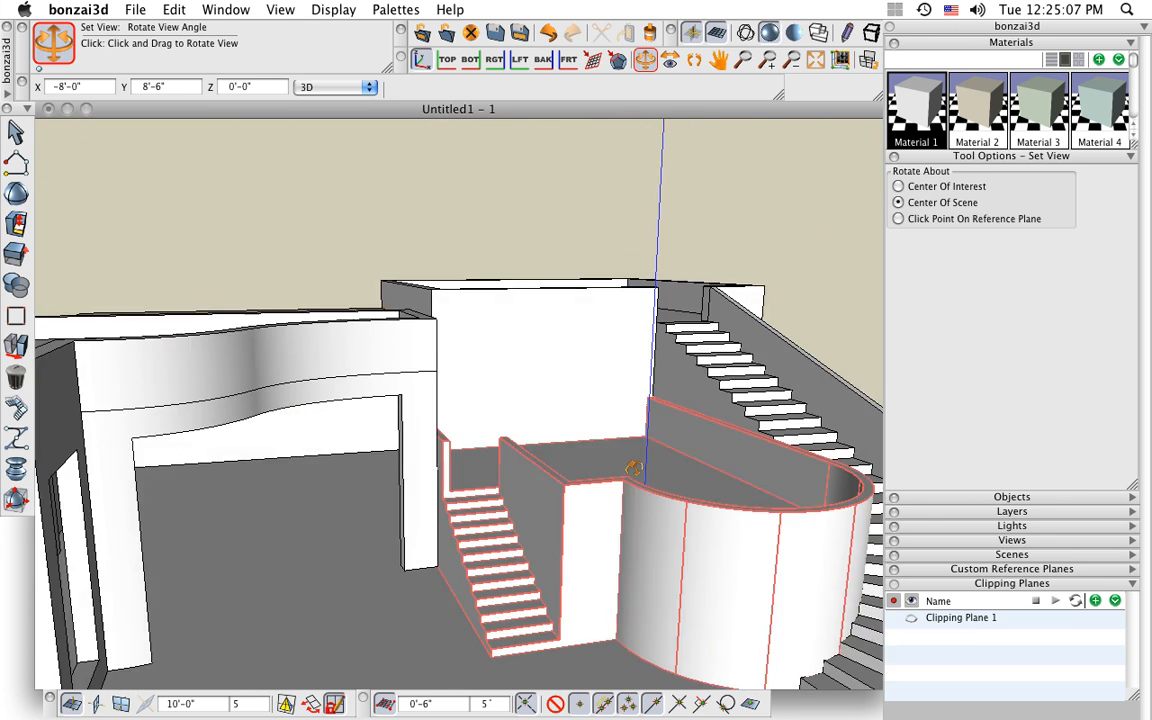
pyautogui.scroll(4, 472, 510)
pyautogui.keyDown('shift'); pyautogui.moveTo(472, 510); pyautogui.dragTo(476, 400, button='middle'); pyautogui.keyUp('shift')
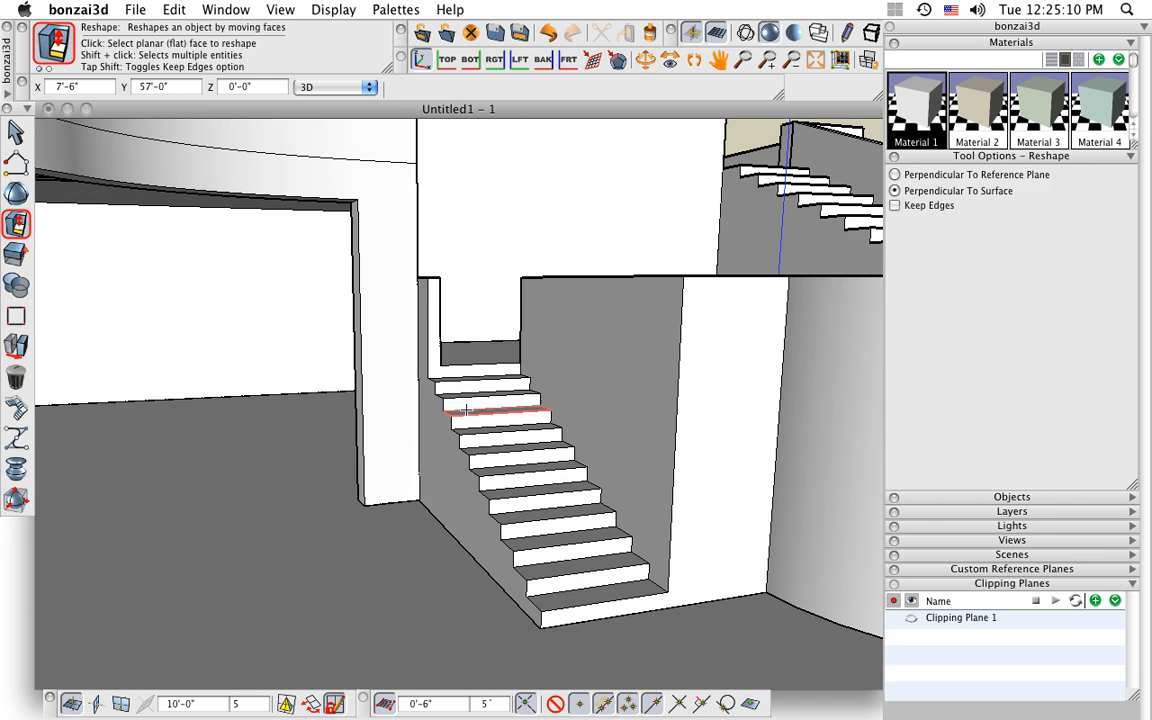
pyautogui.click(15, 255)
pyautogui.click(438, 370)
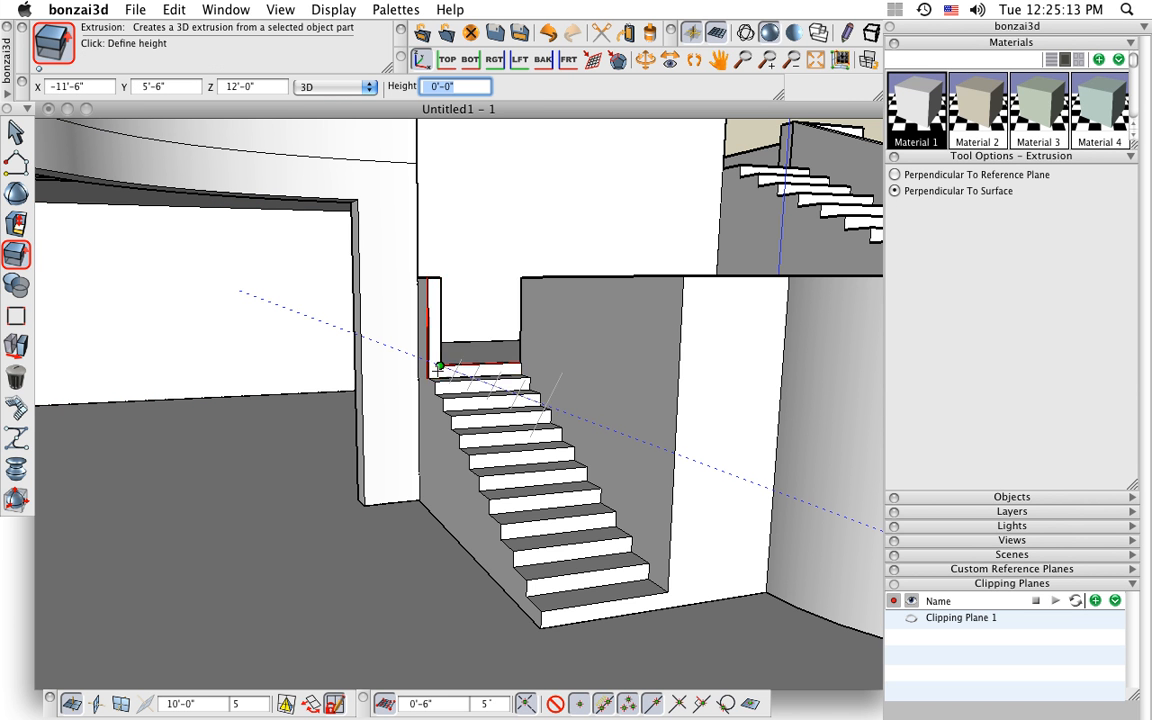
pyautogui.click(541, 611)
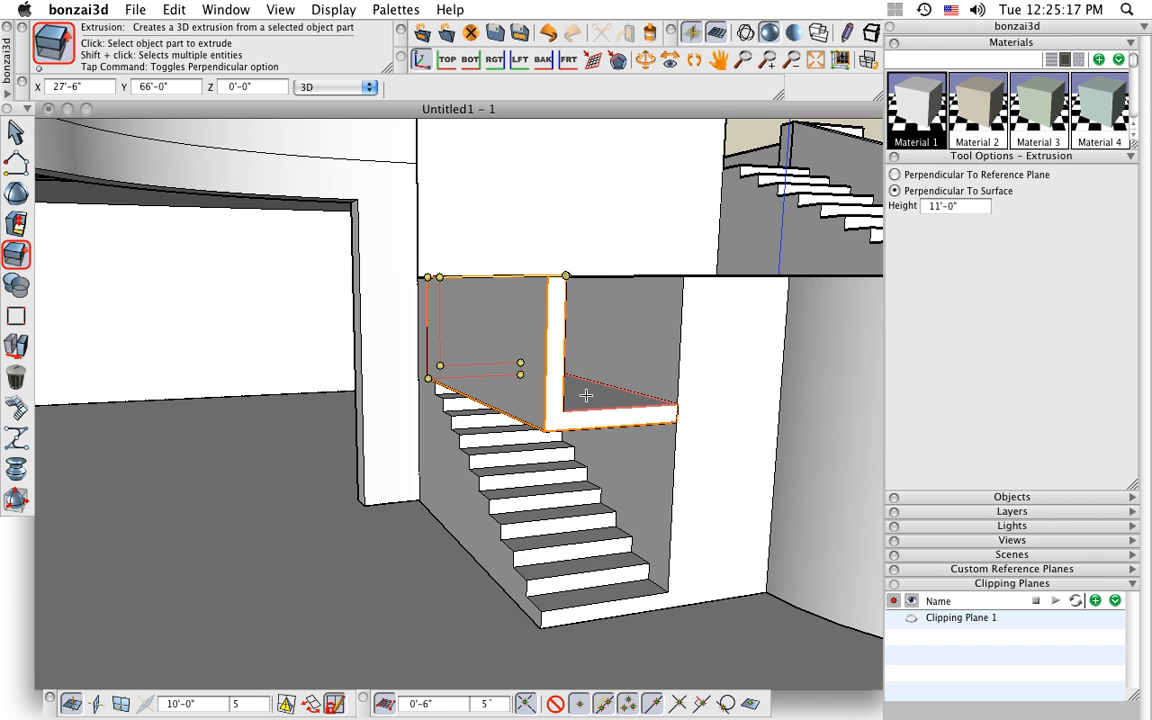
# Remove the extruded slab above the small stair by reshaping its top face about 2'-6" down, keeping the side wall.
pyautogui.moveTo(586, 396); pyautogui.dragTo(612, 443, button='middle')
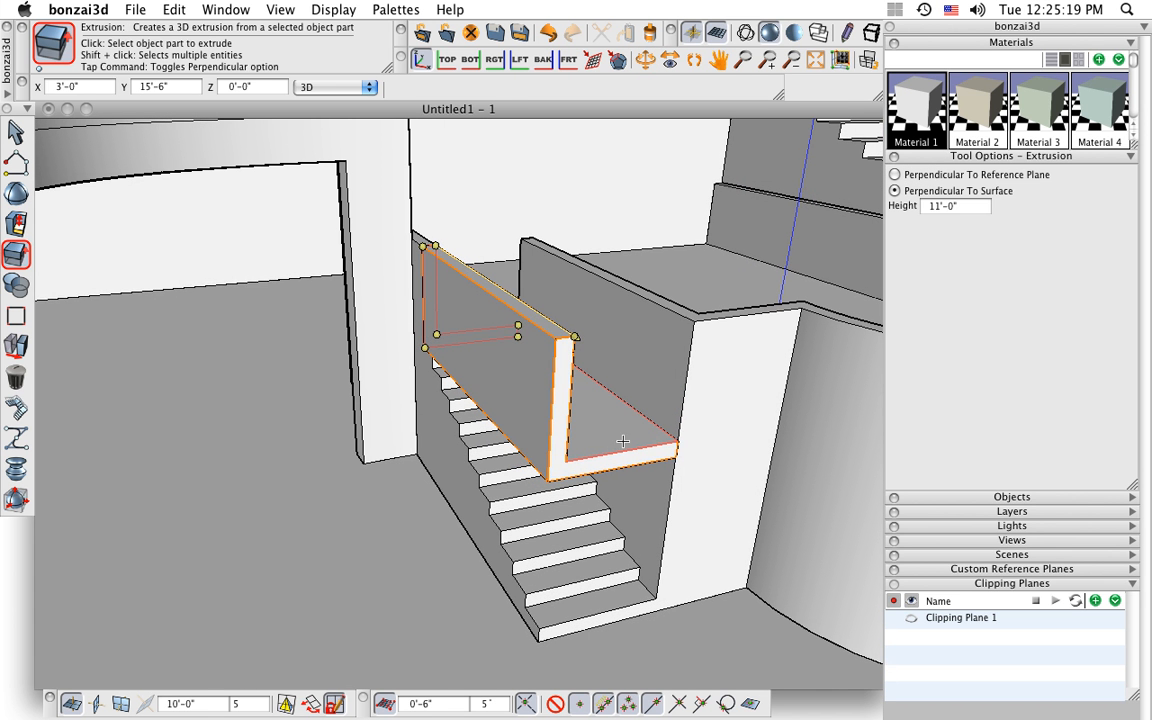
pyautogui.click(16, 226)
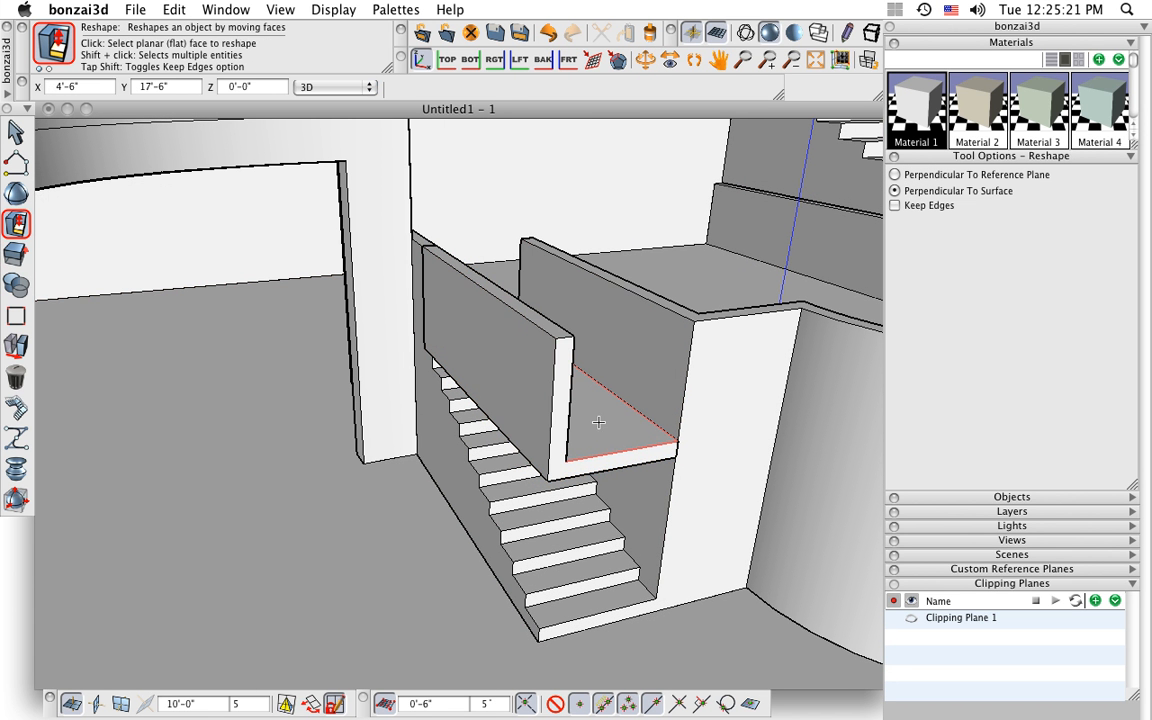
pyautogui.click(598, 412)
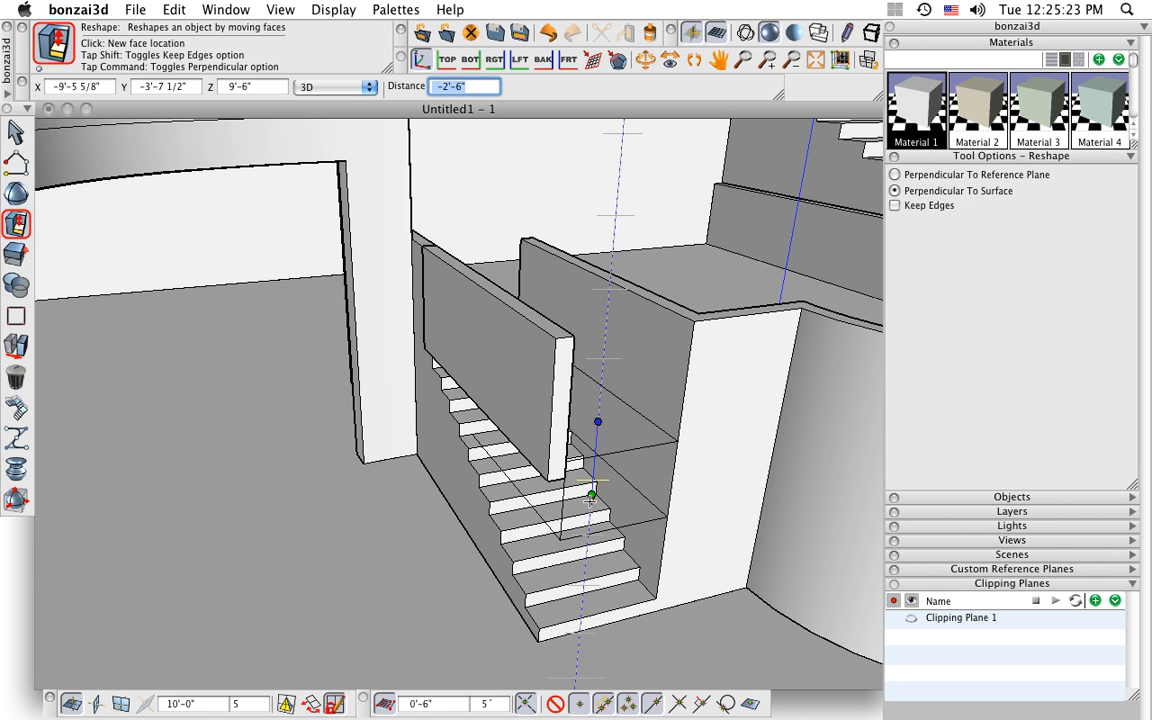
pyautogui.click(590, 501)
# Slope the small stair's side wall by moving its end face straight down to the foot of the bottom step.
pyautogui.click(17, 346)
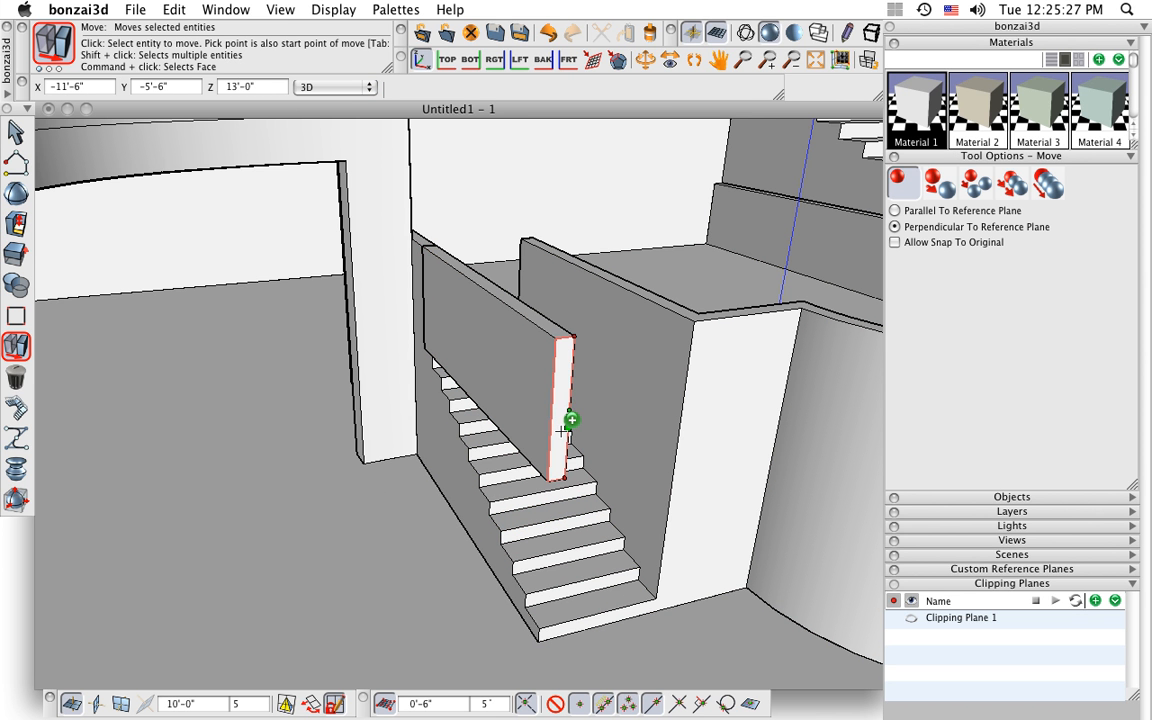
pyautogui.click(563, 430)
pyautogui.click(549, 481)
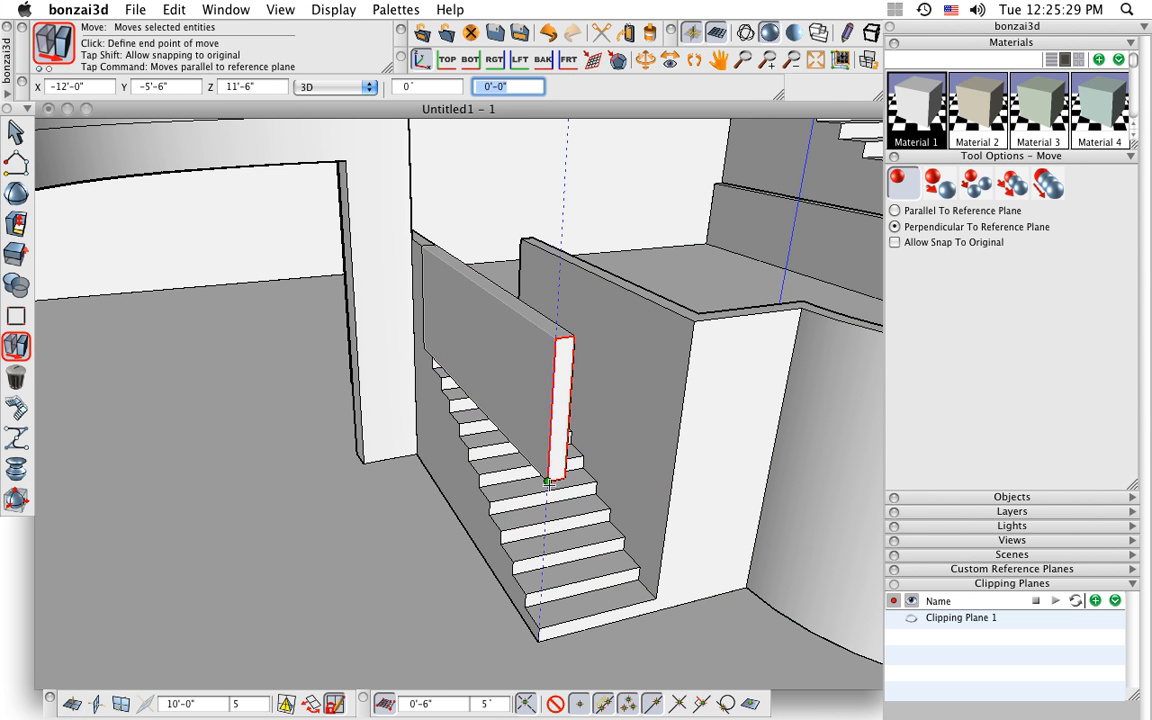
pyautogui.click(537, 642)
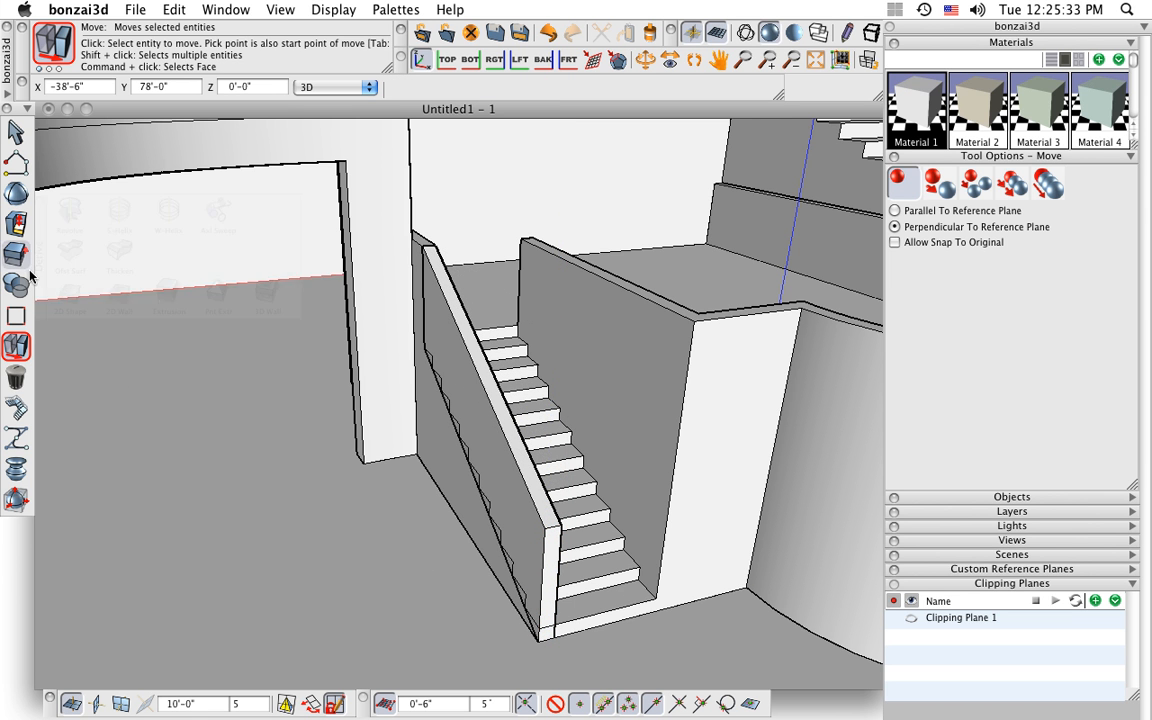
# Union the sloped railing wall with the small stair and platform object, without keeping edges.
pyautogui.click(60, 245)
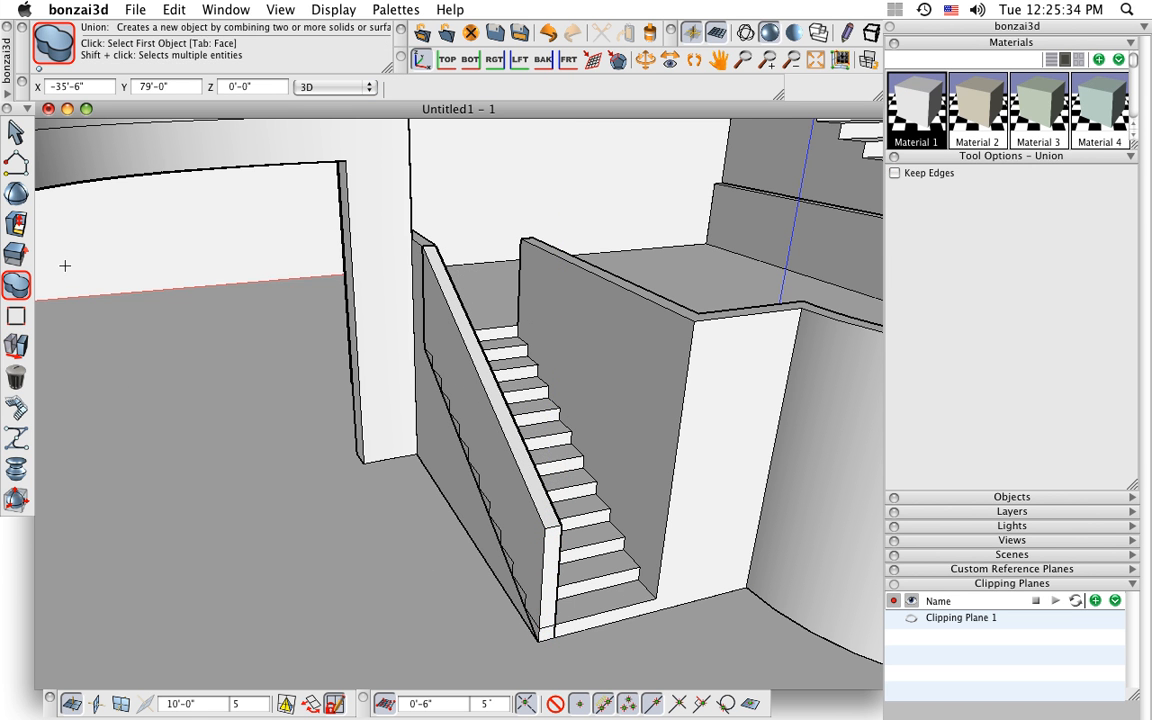
pyautogui.click(433, 433)
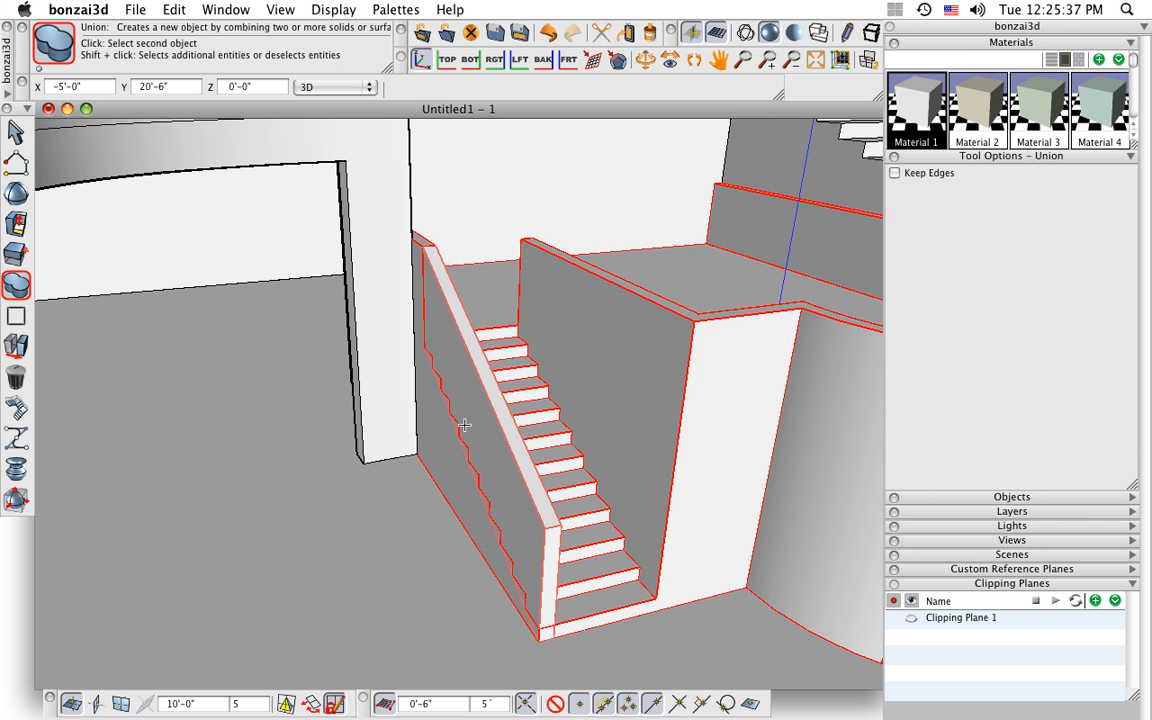
pyautogui.click(470, 424)
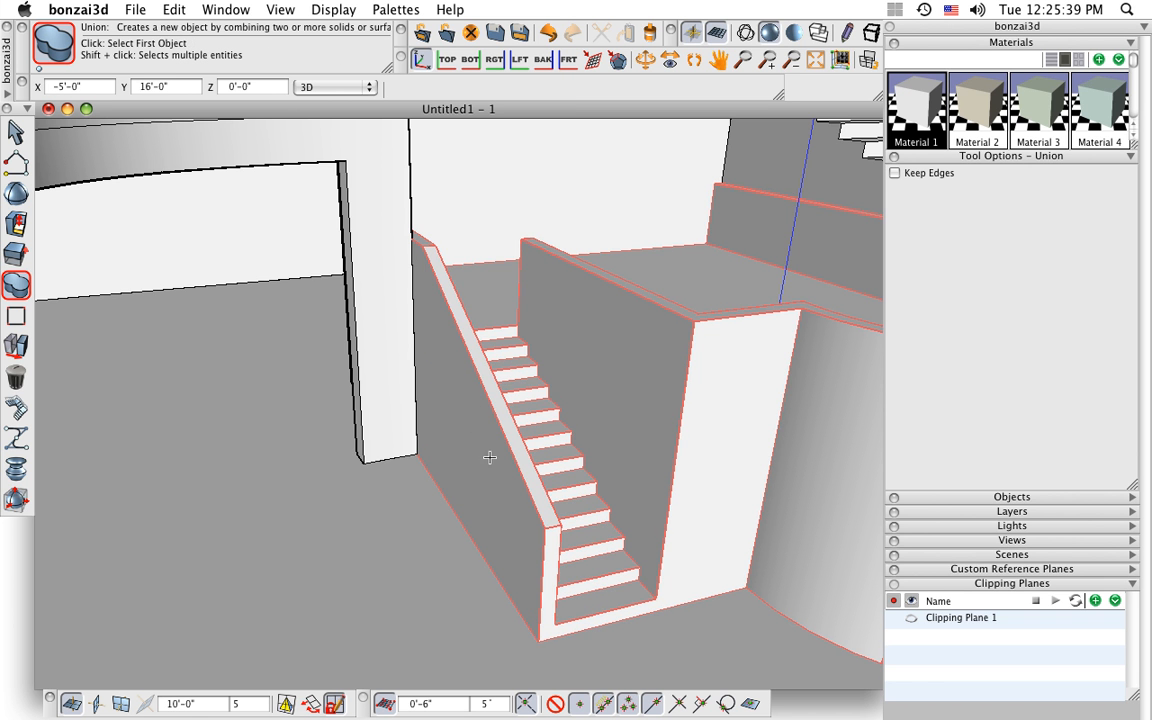
# Insert an edge across the platform parapet's top where its straight run meets the curve, offsetting the end segment with Extend To Boundary.
pyautogui.scroll(-3, 508, 476)
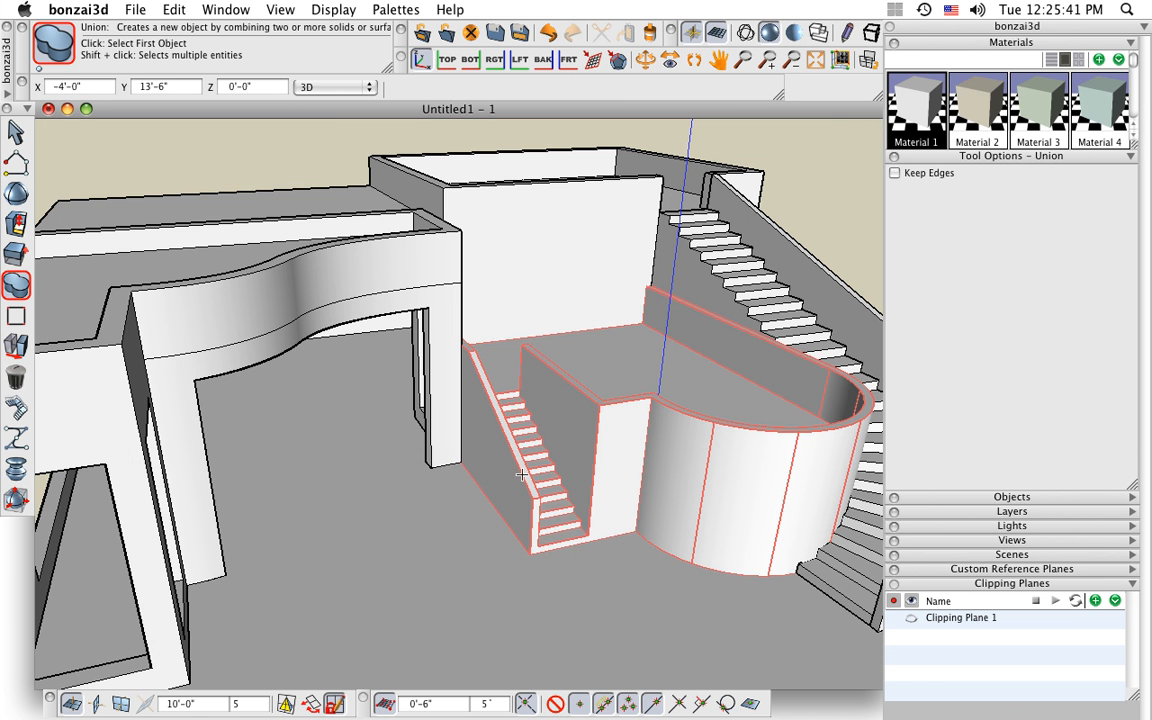
pyautogui.moveTo(713, 360); pyautogui.dragTo(557, 424, button='middle')
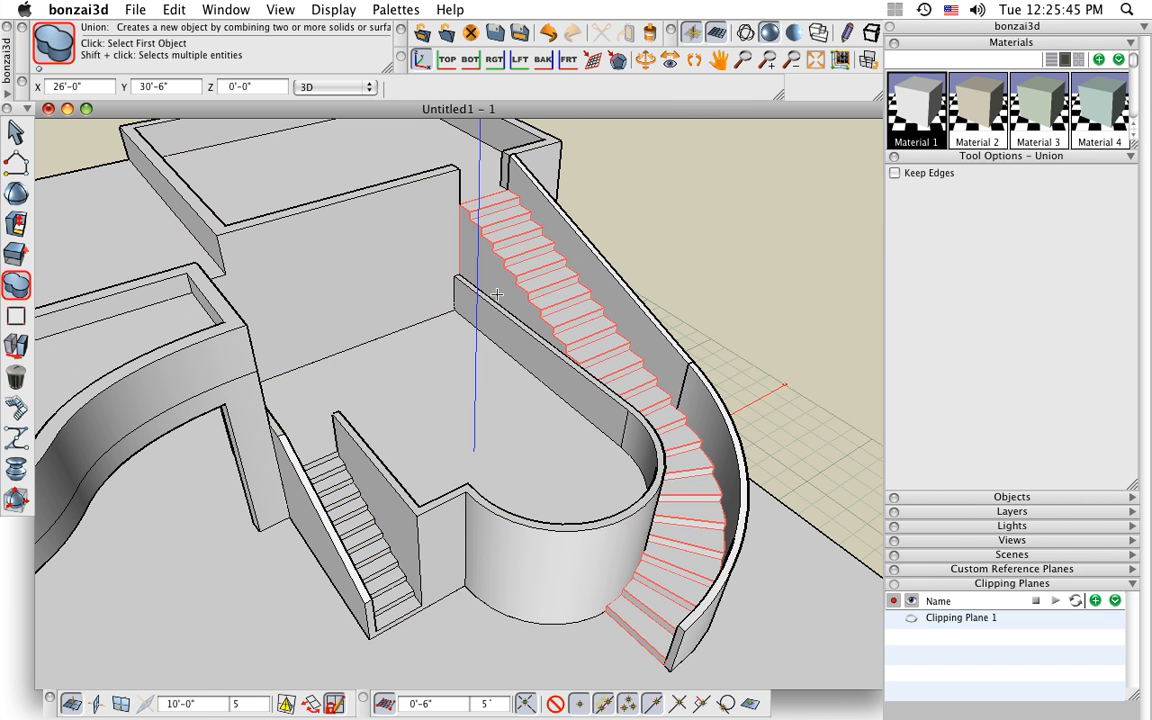
pyautogui.moveTo(14, 217)
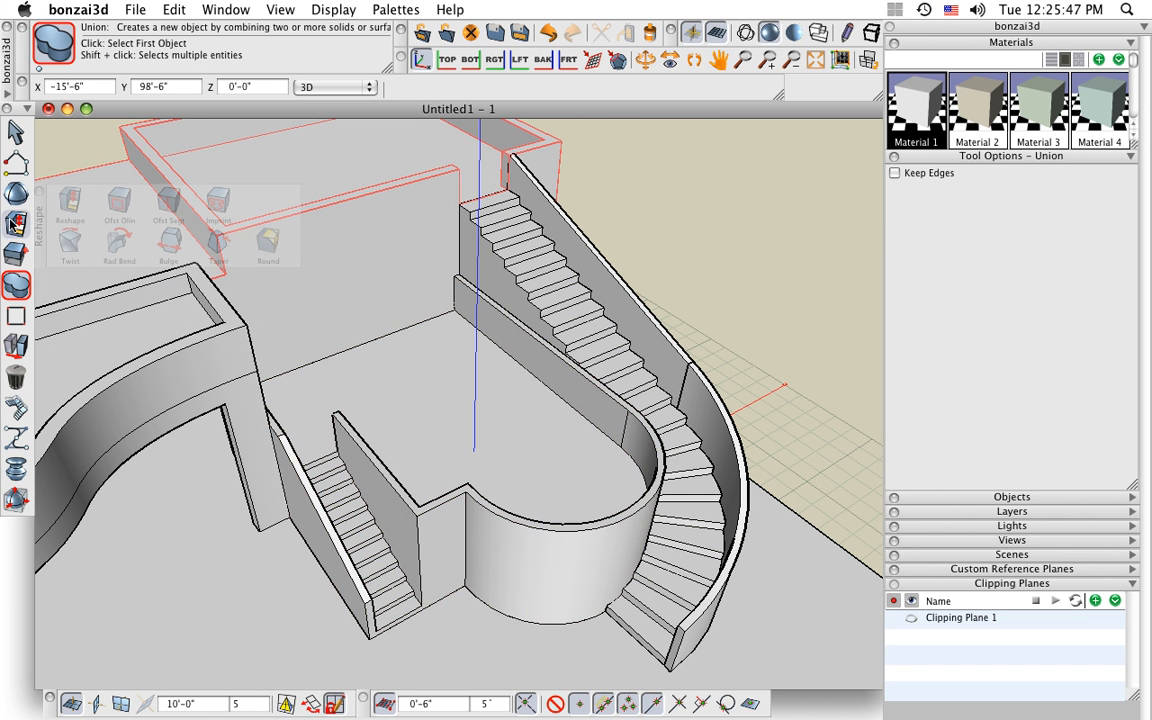
pyautogui.click(168, 204)
pyautogui.scroll(5, 615, 417)
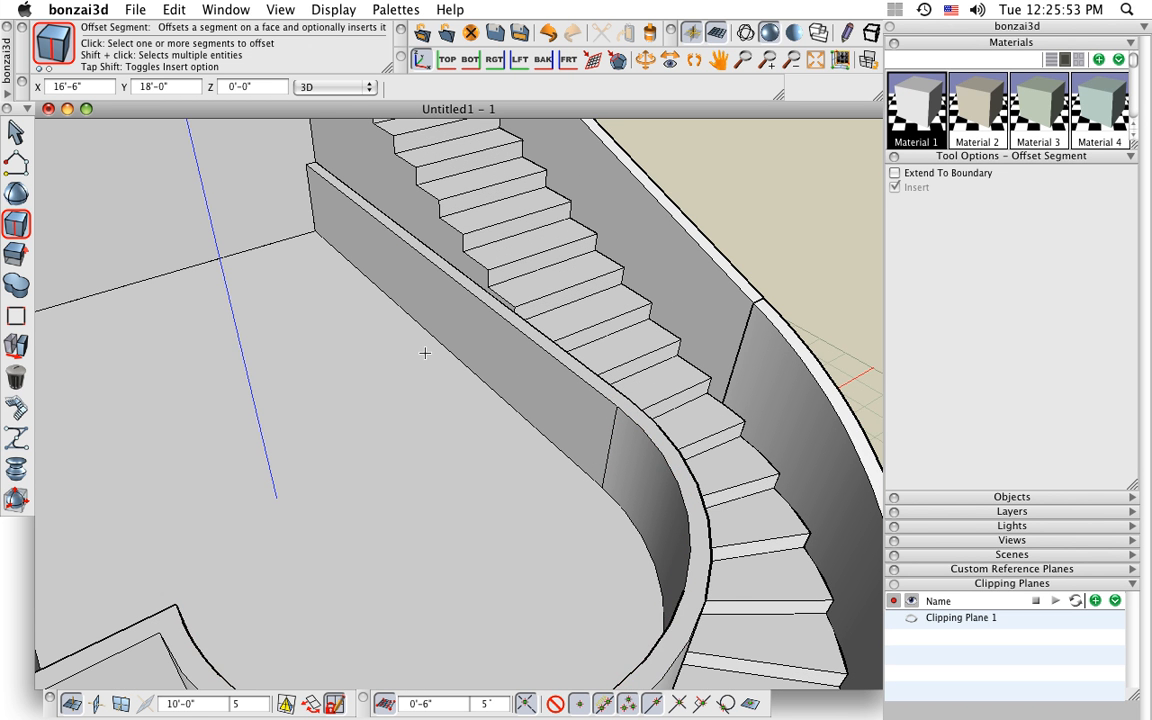
pyautogui.moveTo(424, 353); pyautogui.dragTo(428, 396, button='middle')
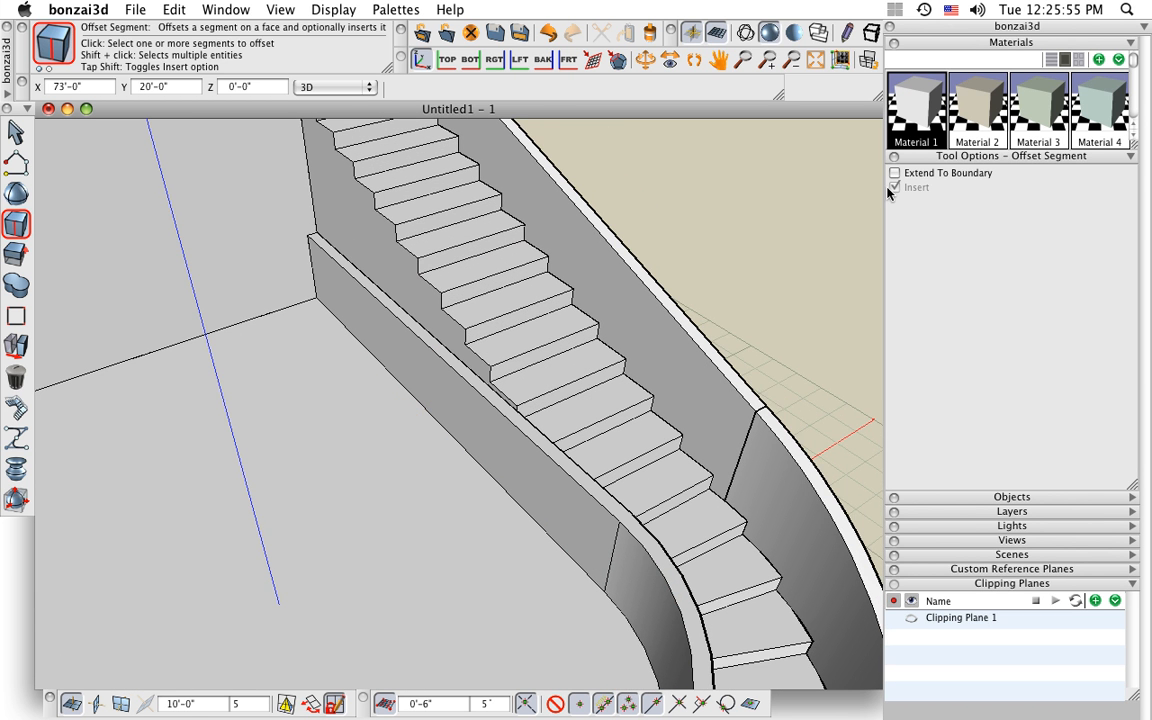
pyautogui.click(314, 236)
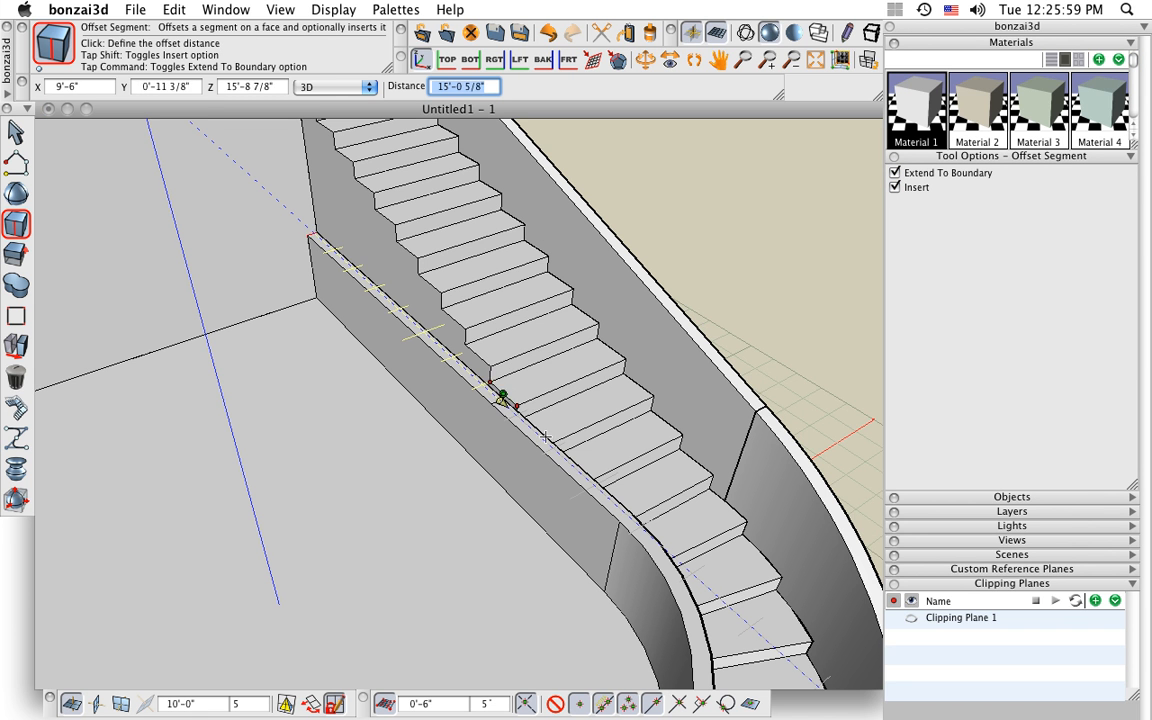
pyautogui.click(620, 524)
# Slope the straight platform parapet beside the curved stair by moving its upper end edge vertically to the roof parapet's top corner.
pyautogui.scroll(2, 626, 516)
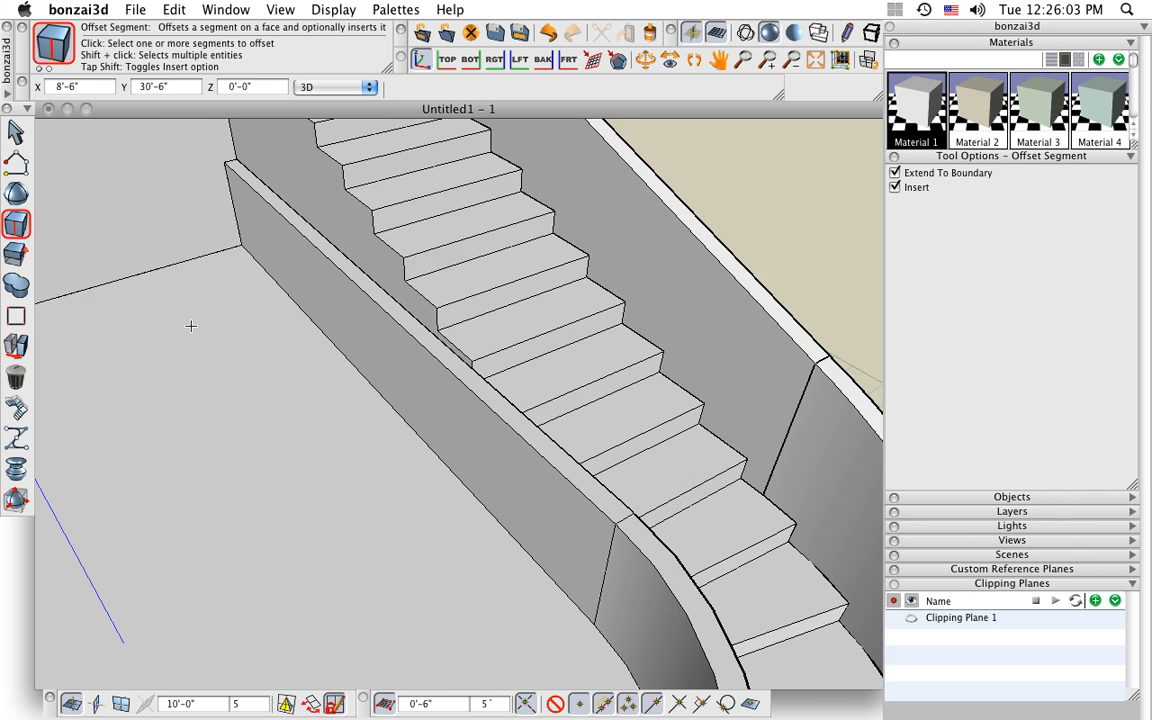
pyautogui.scroll(2, 191, 326)
pyautogui.moveTo(191, 326); pyautogui.dragTo(219, 499, button='middle')
pyautogui.scroll(-3, 213, 497)
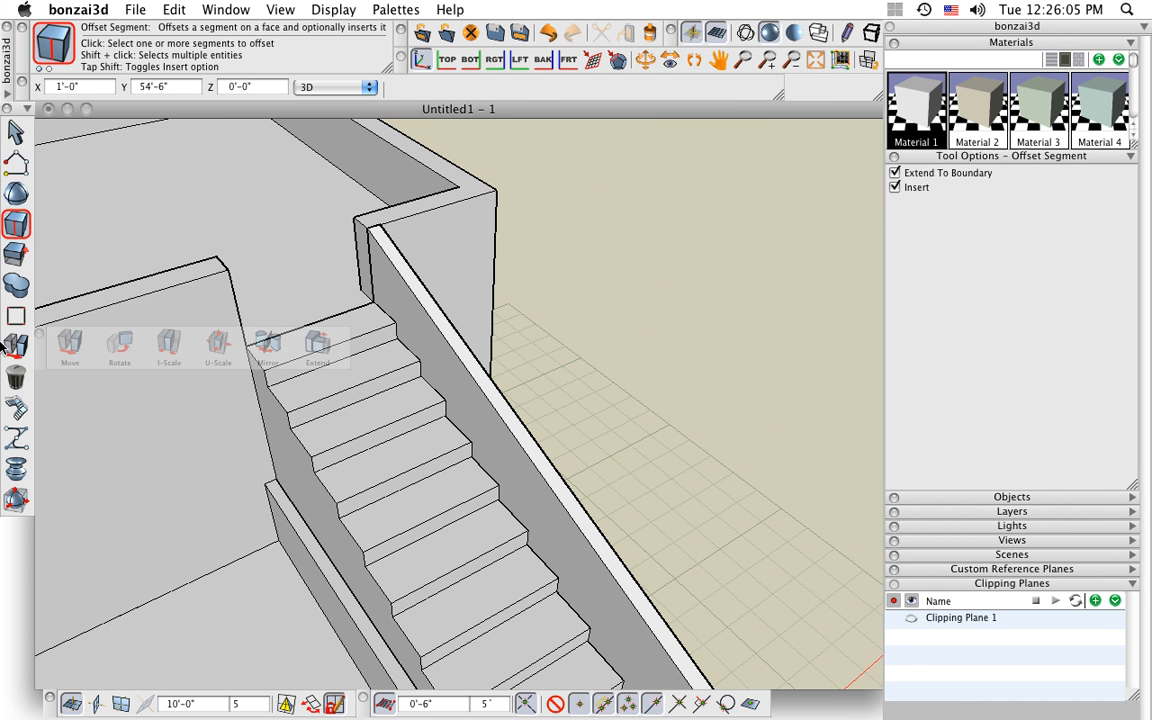
pyautogui.click(16, 346)
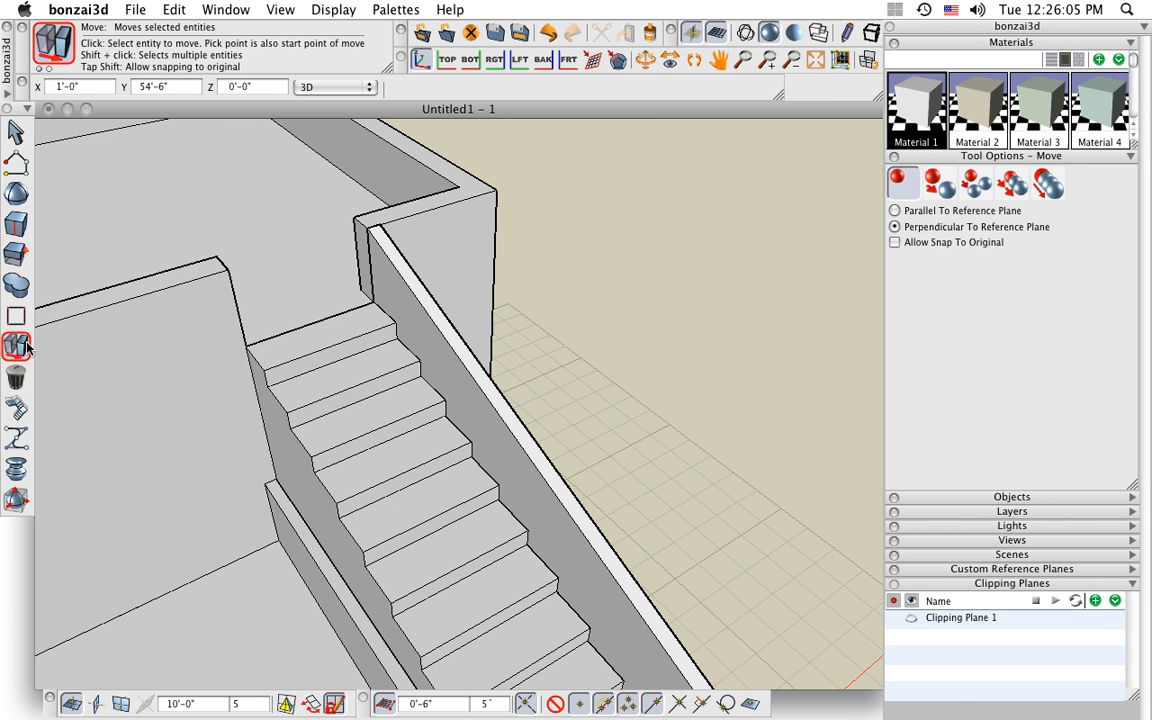
pyautogui.click(269, 484)
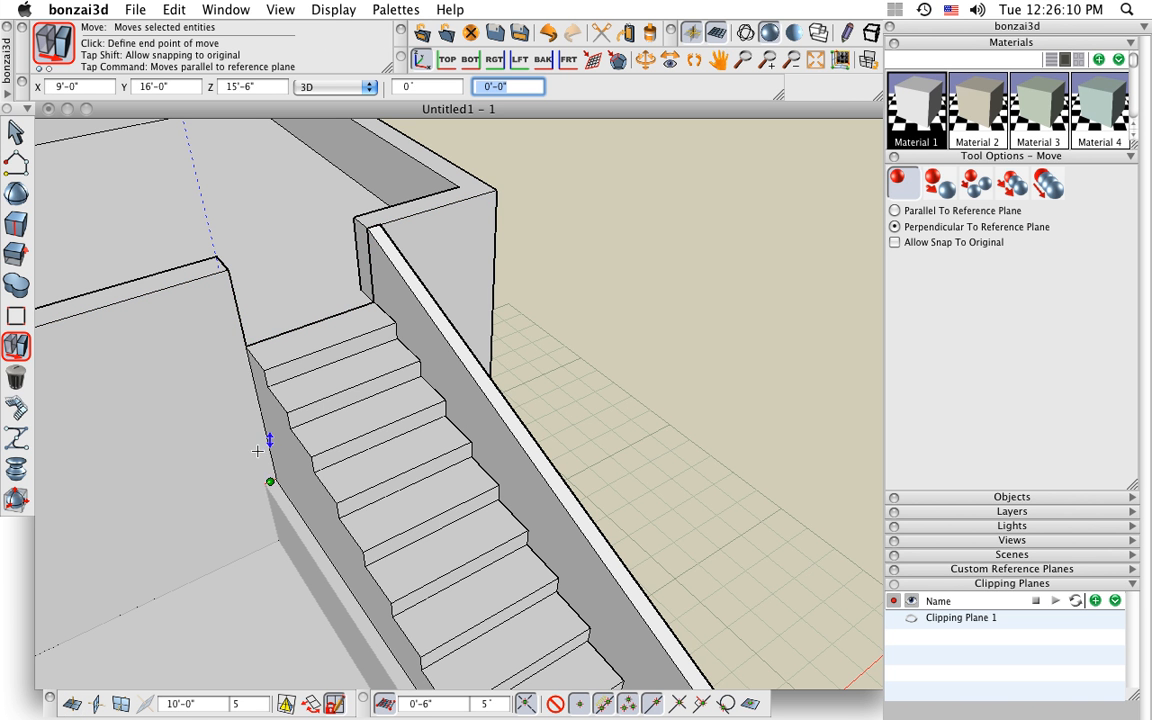
pyautogui.click(219, 278)
# Inspect the stair walls from the outer side and examine the flat roof area behind the building.
pyautogui.scroll(-10, 276, 332)
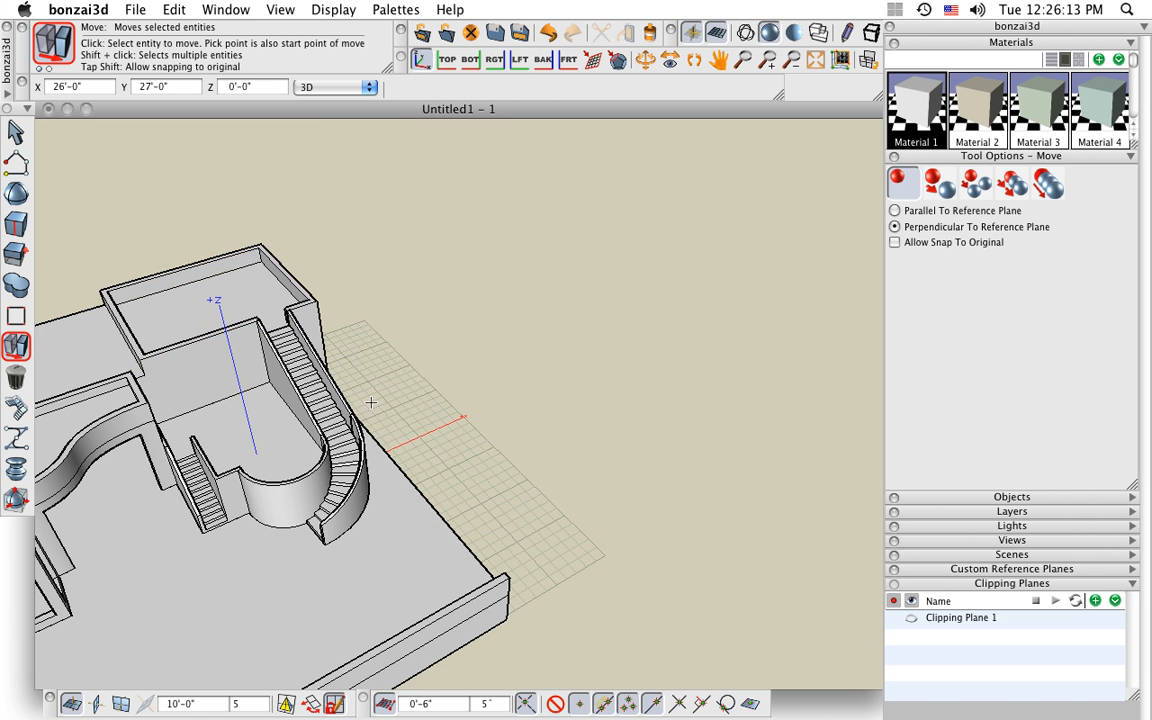
pyautogui.moveTo(392, 416); pyautogui.dragTo(121, 365, button='middle')
pyautogui.moveTo(338, 311); pyautogui.dragTo(306, 410, button='middle')
pyautogui.scroll(8, 402, 455)
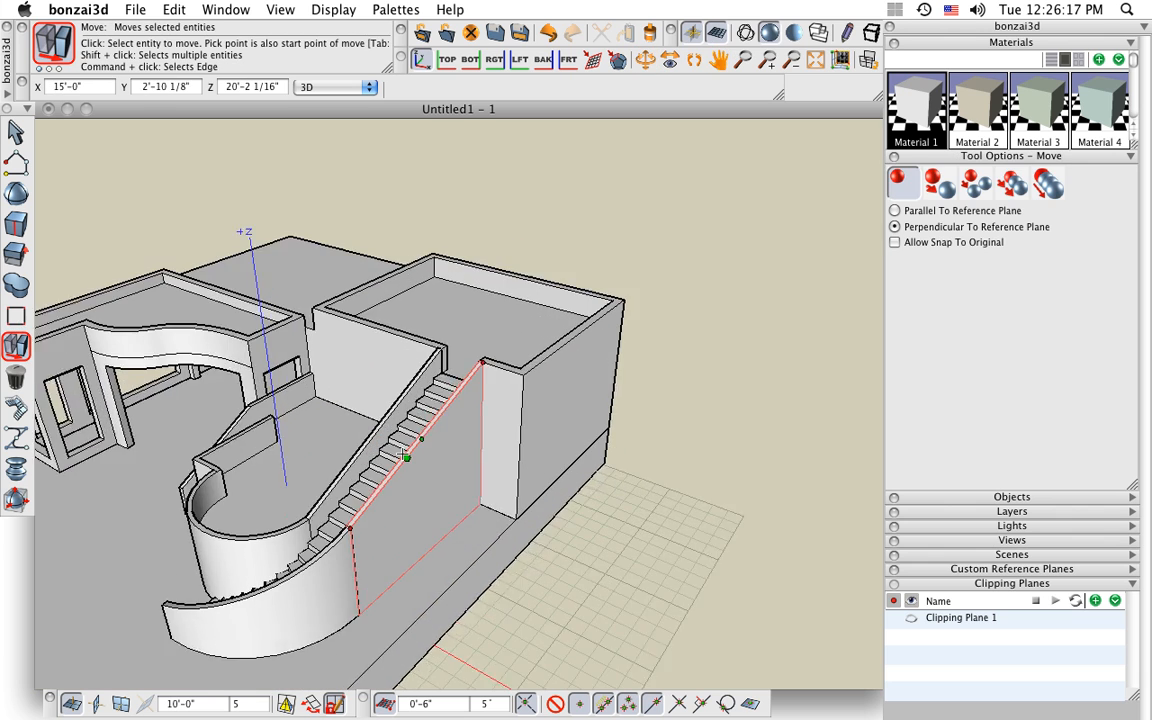
pyautogui.scroll(-3, 402, 455)
pyautogui.moveTo(396, 328); pyautogui.dragTo(394, 405, button='middle')
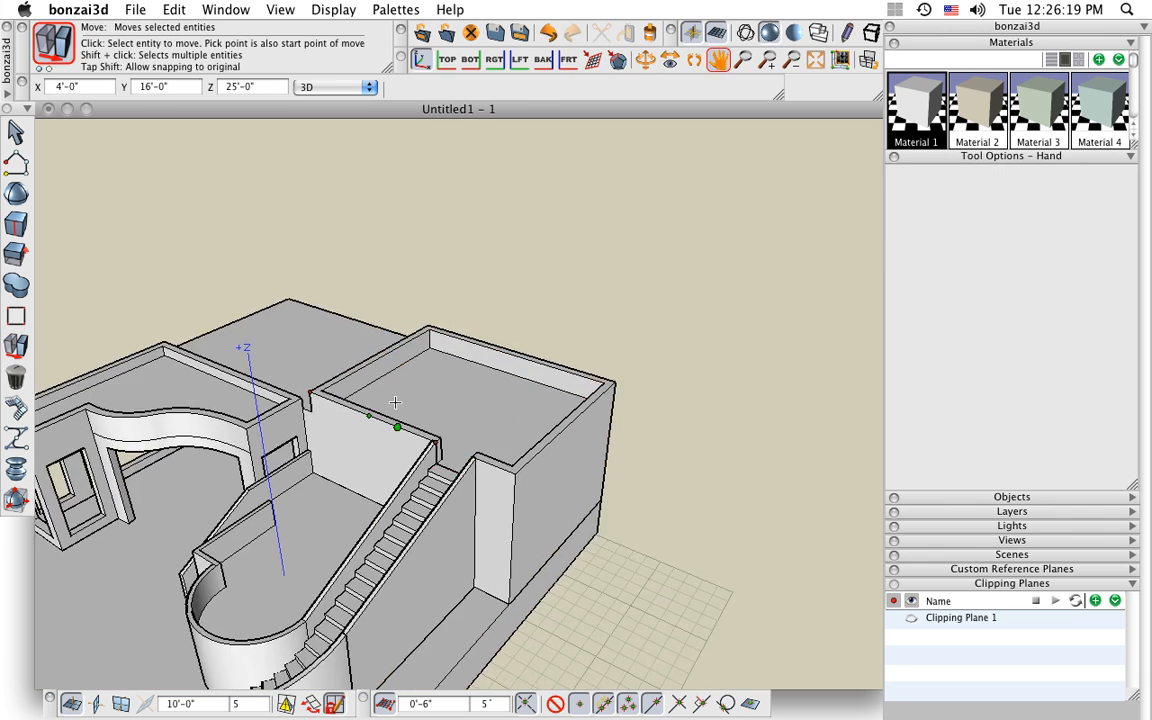
pyautogui.moveTo(392, 350); pyautogui.dragTo(373, 386, button='middle')
pyautogui.scroll(4, 350, 319)
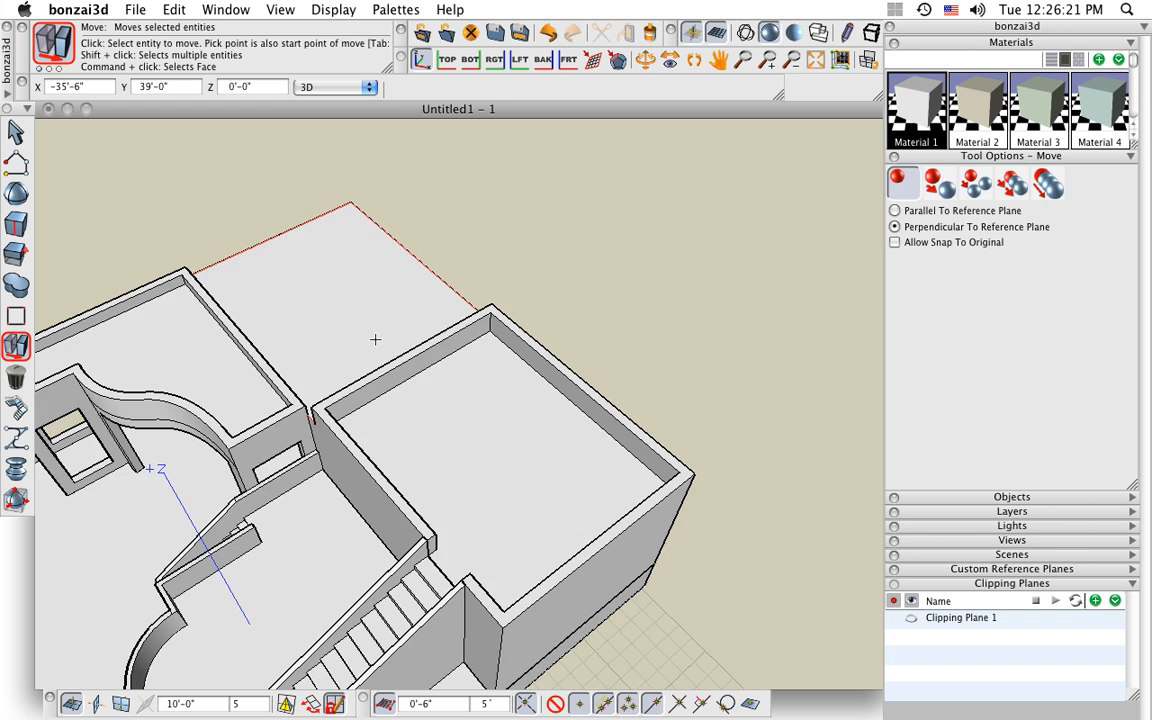
pyautogui.moveTo(375, 337)
pyautogui.mouseDown(button='middle')
pyautogui.moveTo(371, 278)
pyautogui.moveTo(281, 261)
pyautogui.mouseUp(button='middle')
# Build a 16'-0" by 16'-0" rectangular wall enclosure on the plain back roof, 12'-0" high, left-justified, with 1'-0" wall width.
pyautogui.moveTo(15, 163)
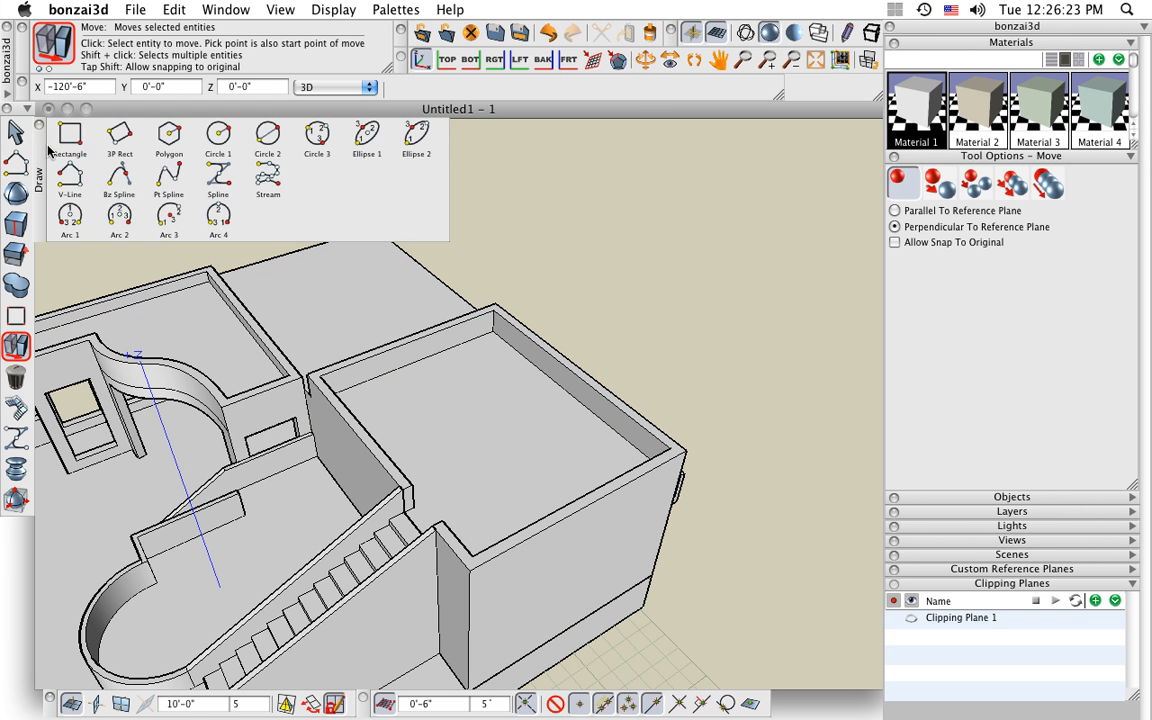
pyautogui.click(72, 138)
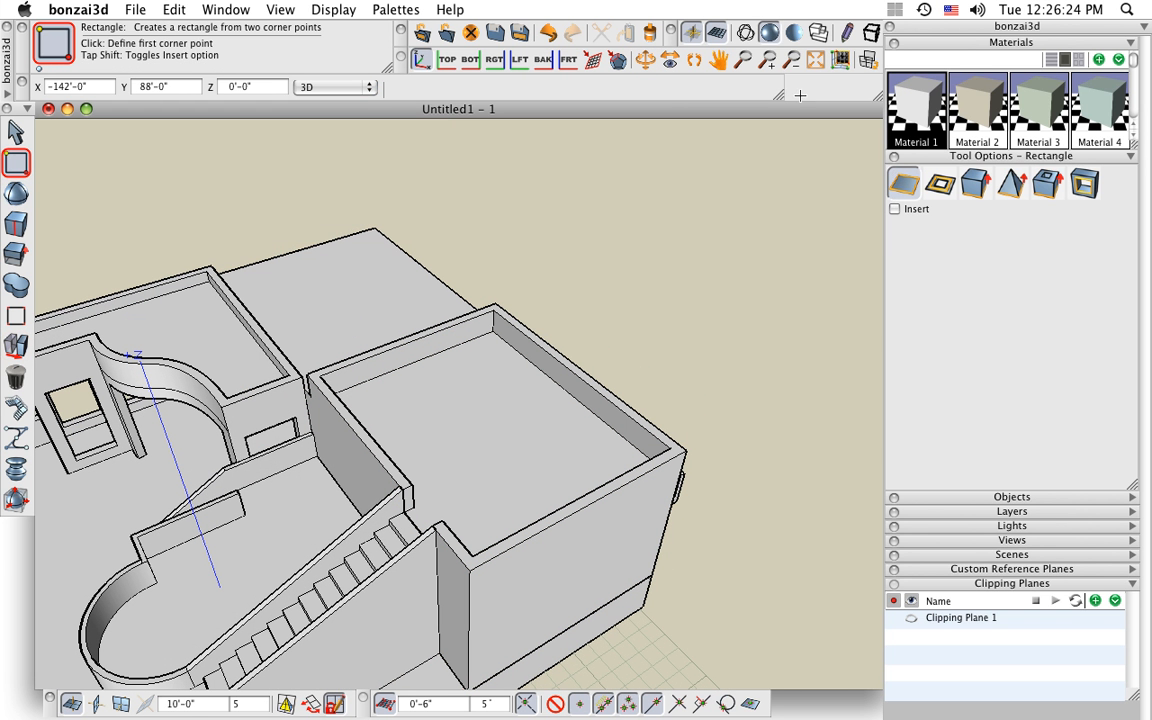
pyautogui.click(1048, 185)
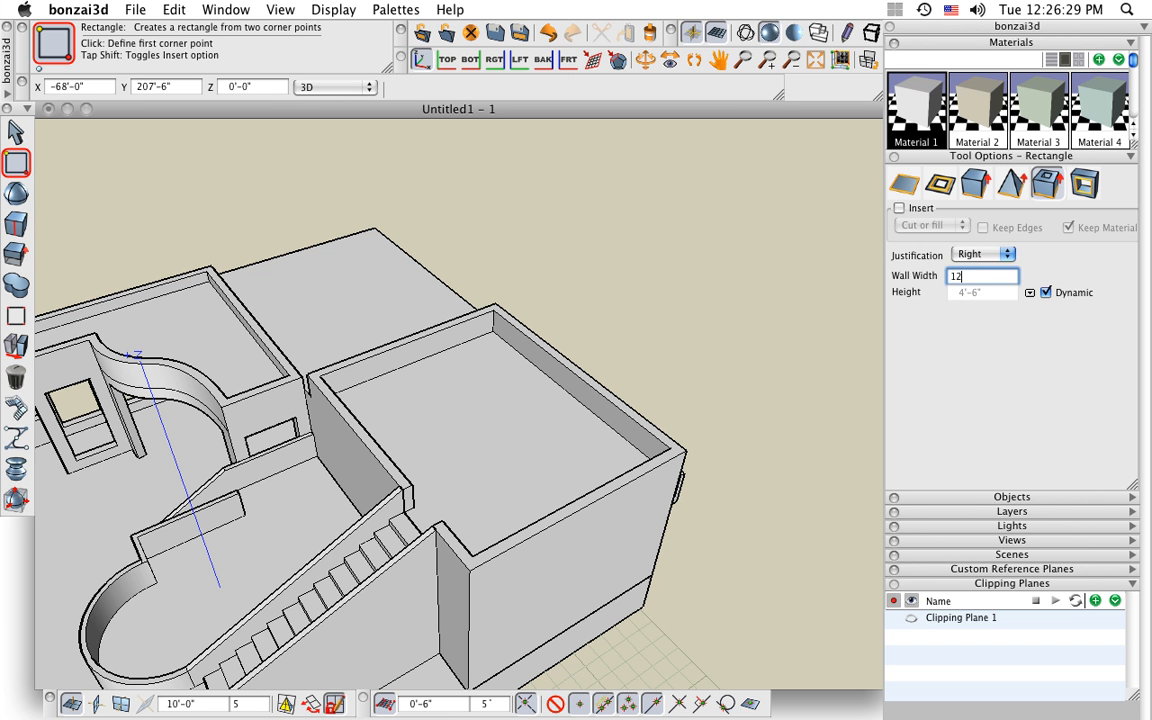
pyautogui.click(985, 254)
pyautogui.click(965, 226)
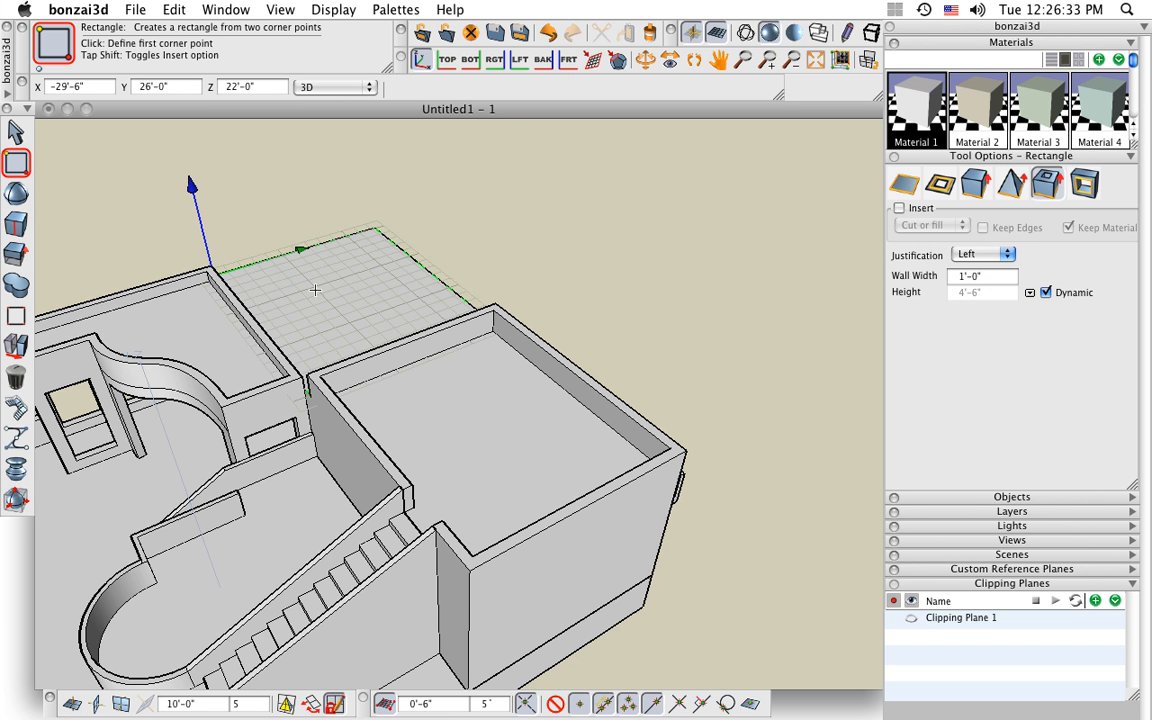
pyautogui.scroll(2, 275, 287)
pyautogui.click(253, 287)
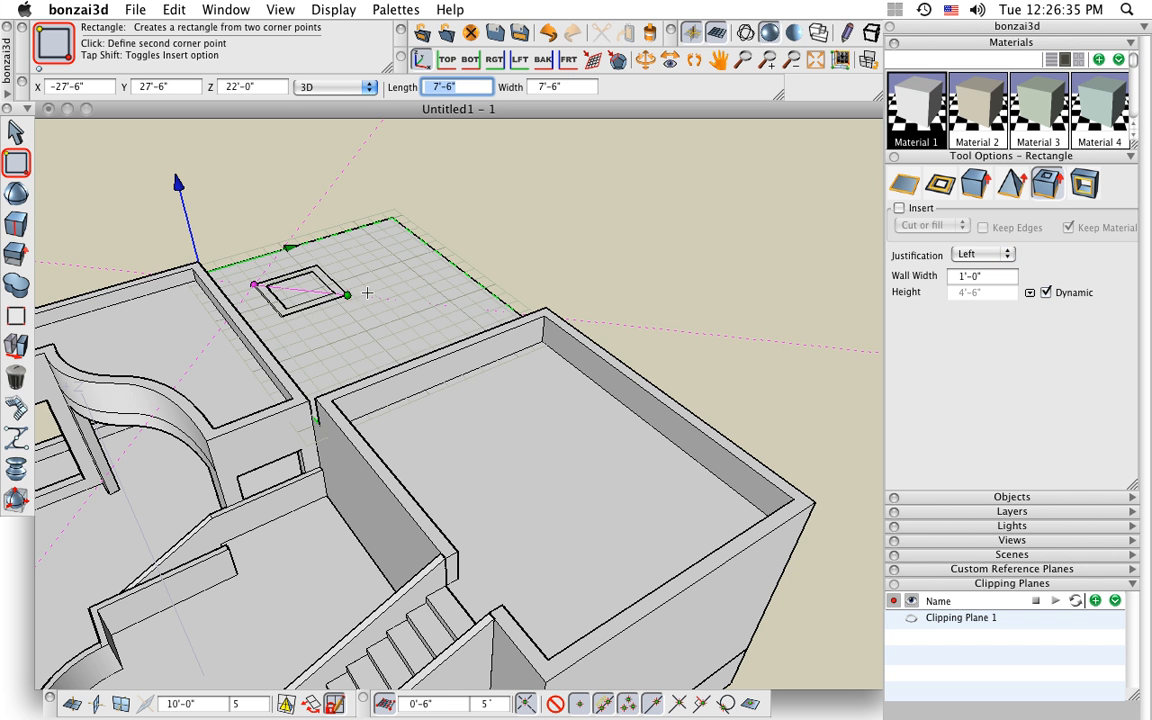
pyautogui.click(457, 305)
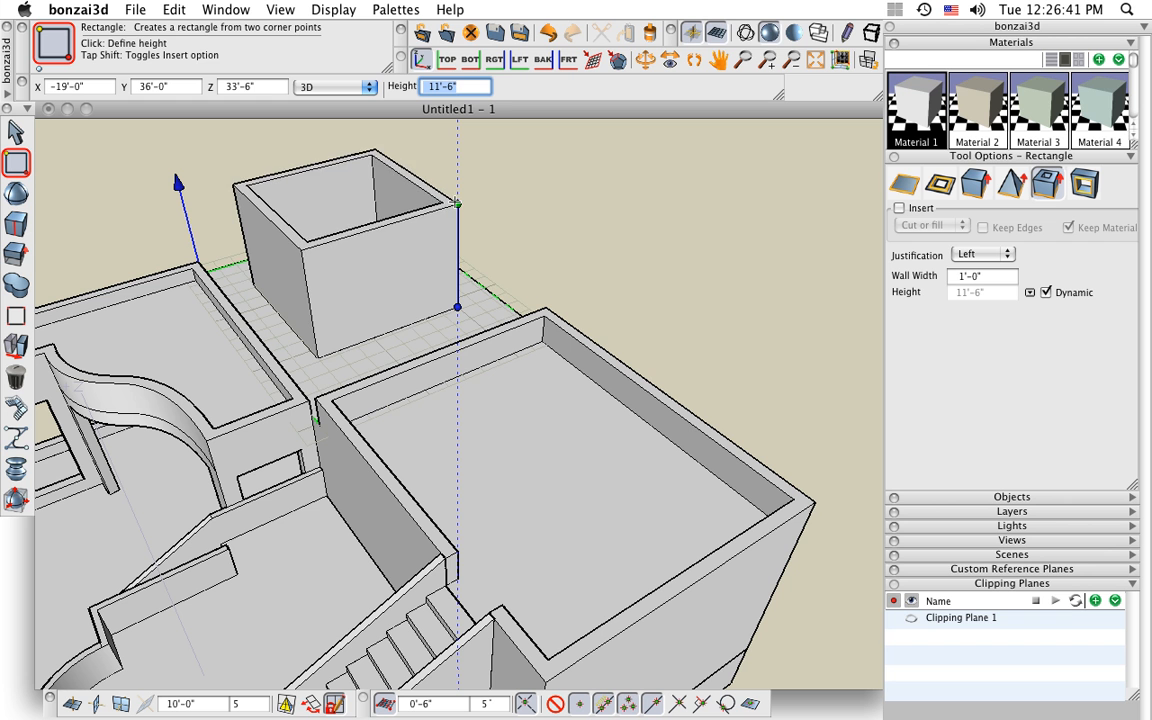
pyautogui.click(457, 199)
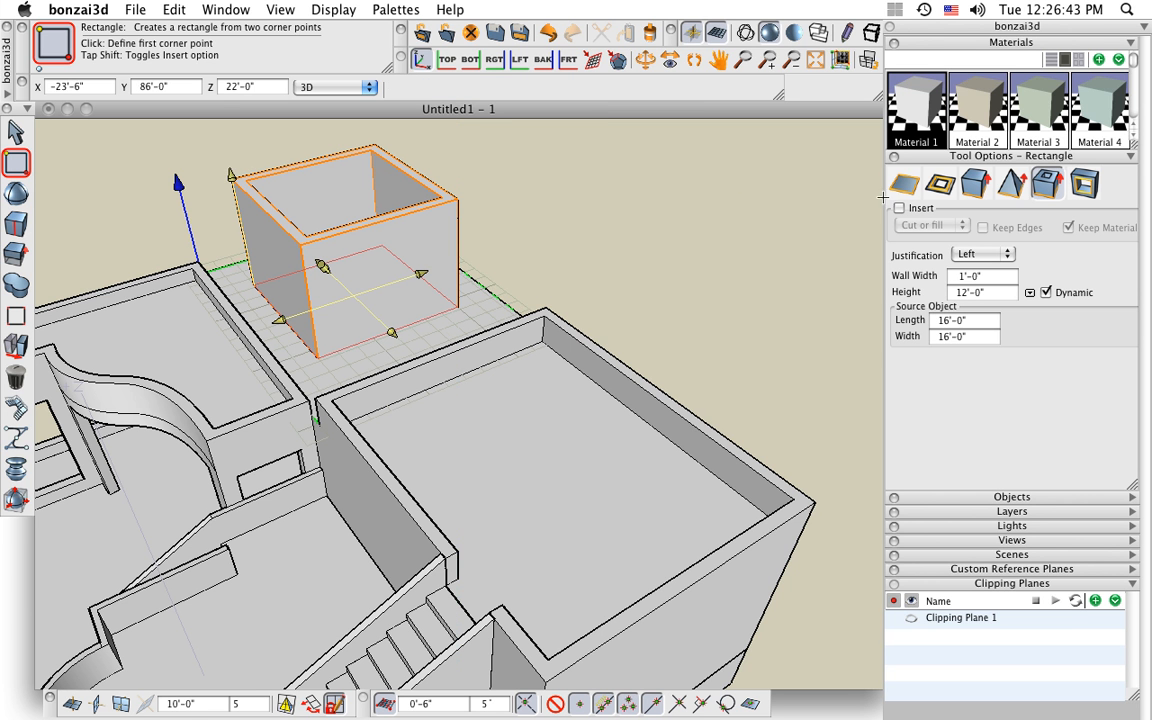
# Cap the back-roof enclosure with a solid rectangular slab spanning its top corner to corner, 1'-6" high.
pyautogui.click(975, 183)
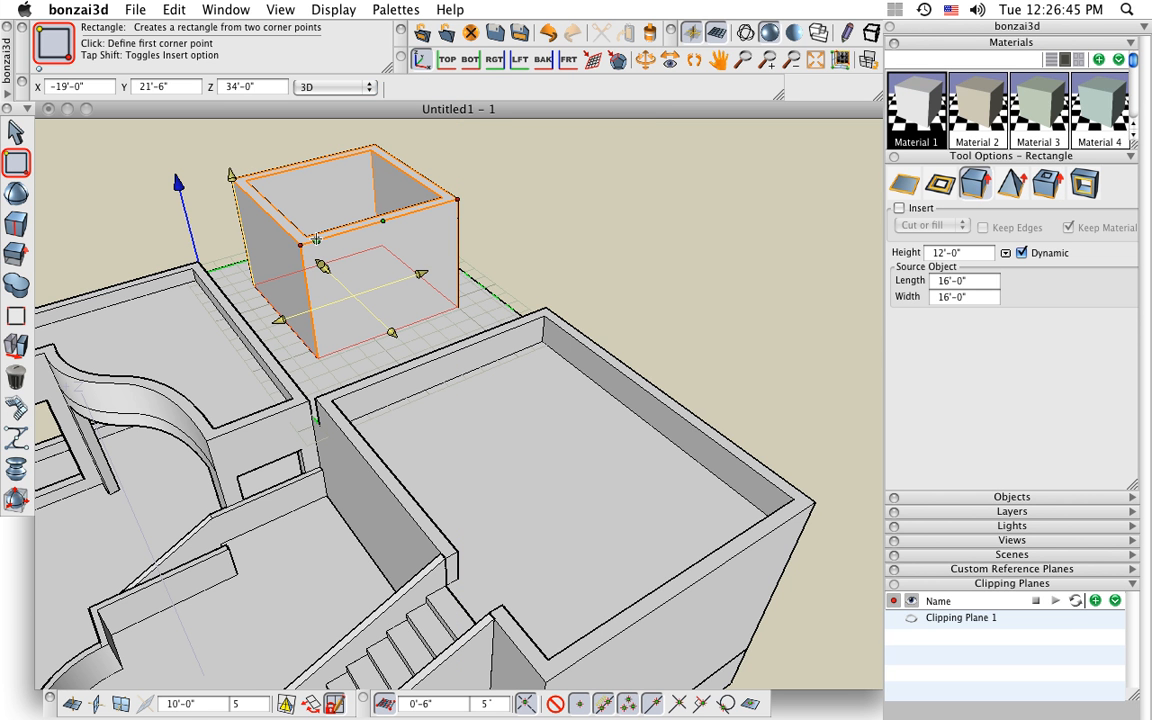
pyautogui.press('Escape')
pyautogui.scroll(1, 330, 212)
pyautogui.moveTo(330, 226); pyautogui.dragTo(330, 307, button='middle')
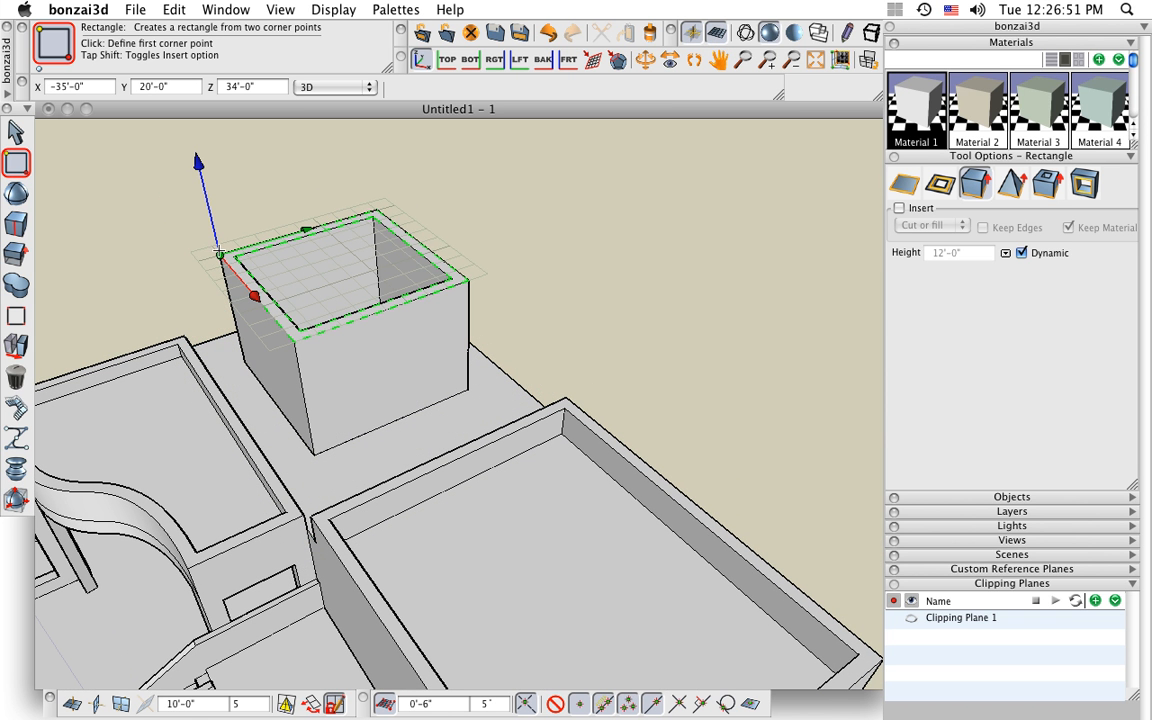
pyautogui.click(219, 253)
pyautogui.click(469, 279)
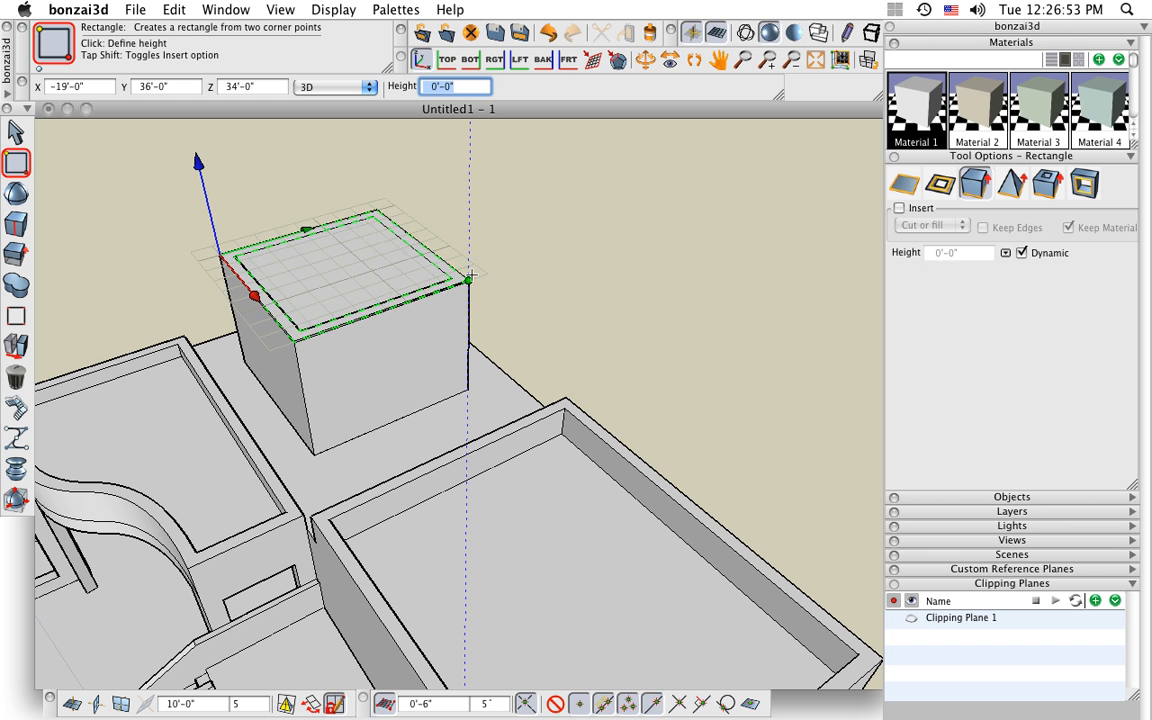
pyautogui.click(469, 264)
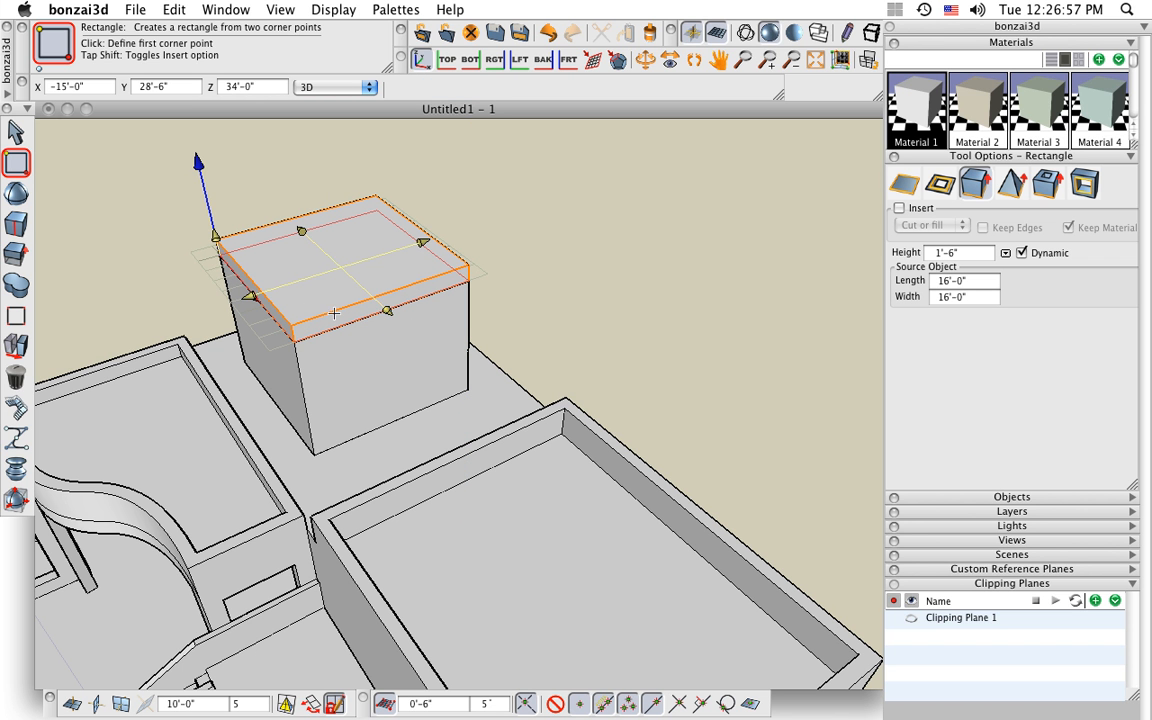
# Enlarge the slab on top of the enclosure to a length and width of 20'-0".
pyautogui.click(993, 284)
pyautogui.write('20')
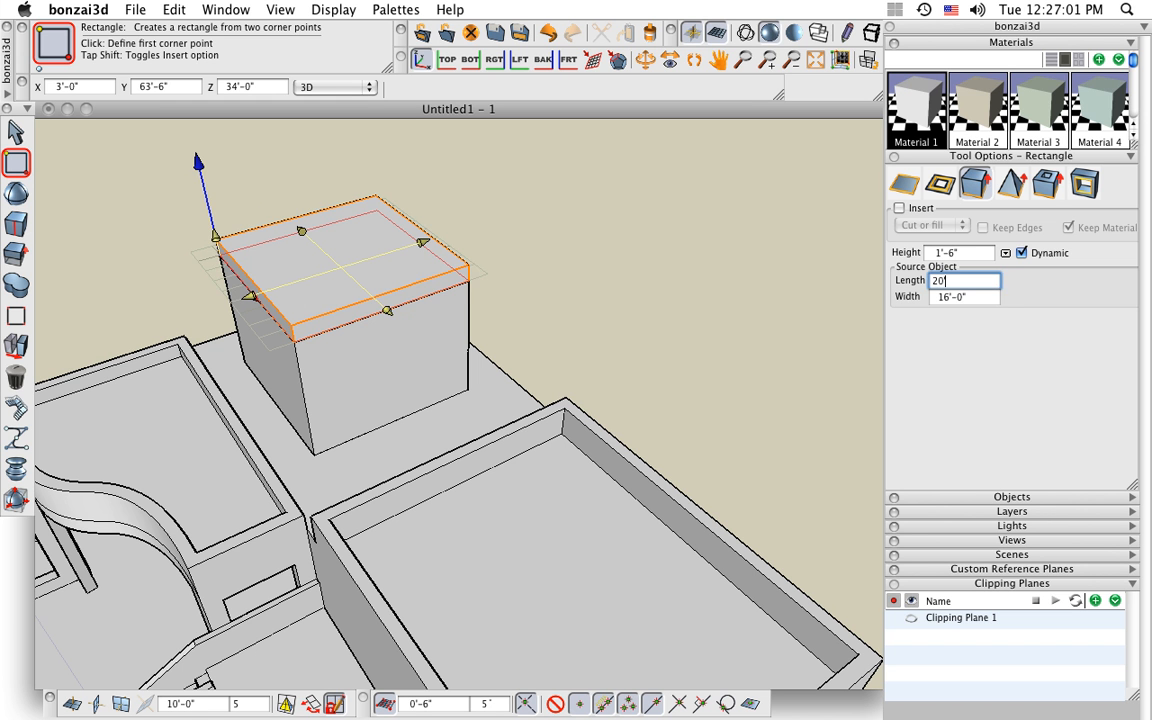
pyautogui.press('Tab')
pyautogui.write('2')
pyautogui.press('Tab')
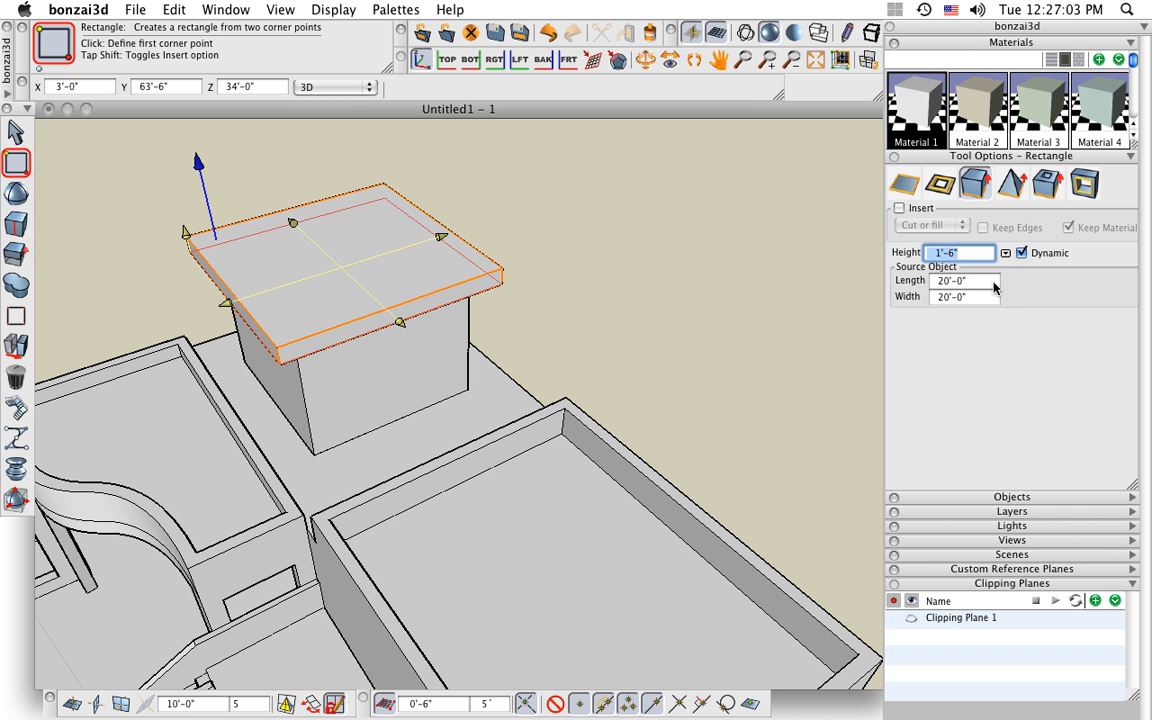
pyautogui.scroll(1, 413, 278)
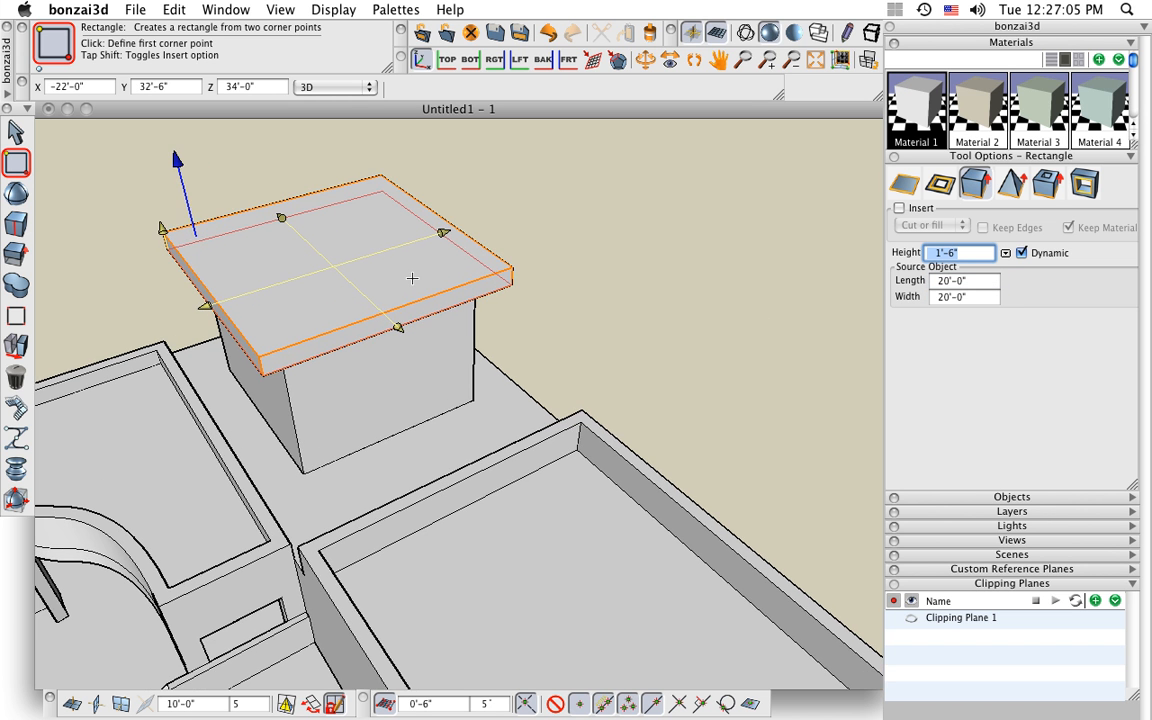
pyautogui.moveTo(404, 328); pyautogui.dragTo(400, 292, button='middle')
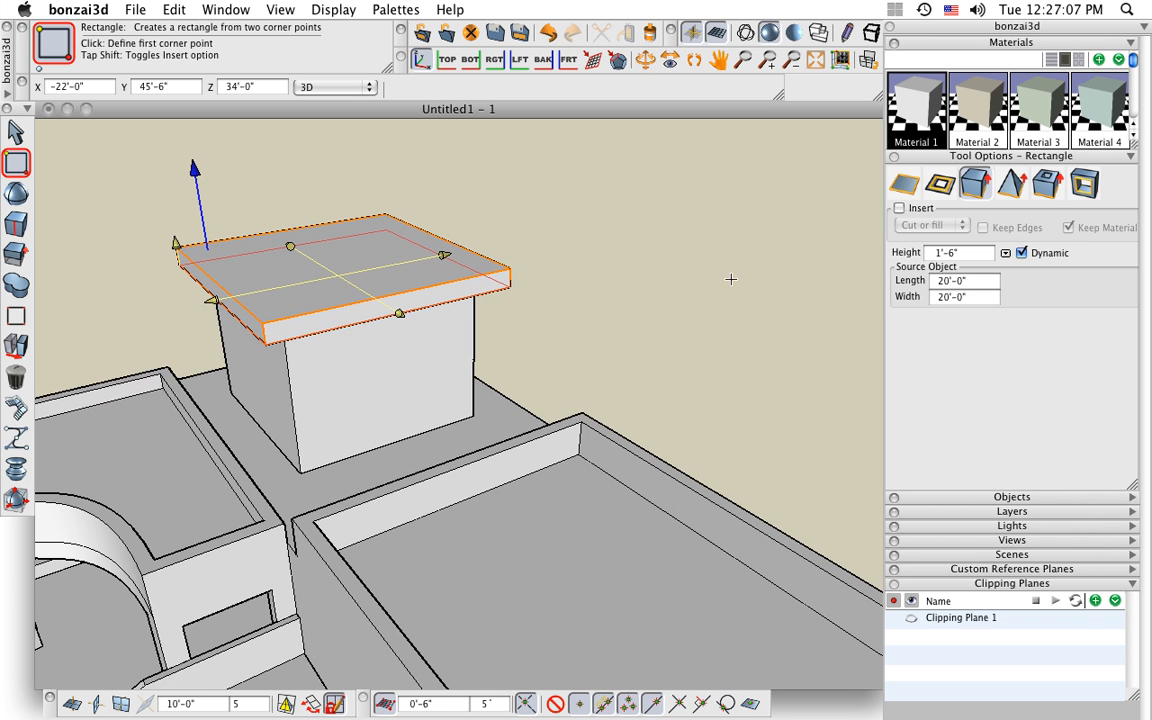
pyautogui.doubleClick(960, 281)
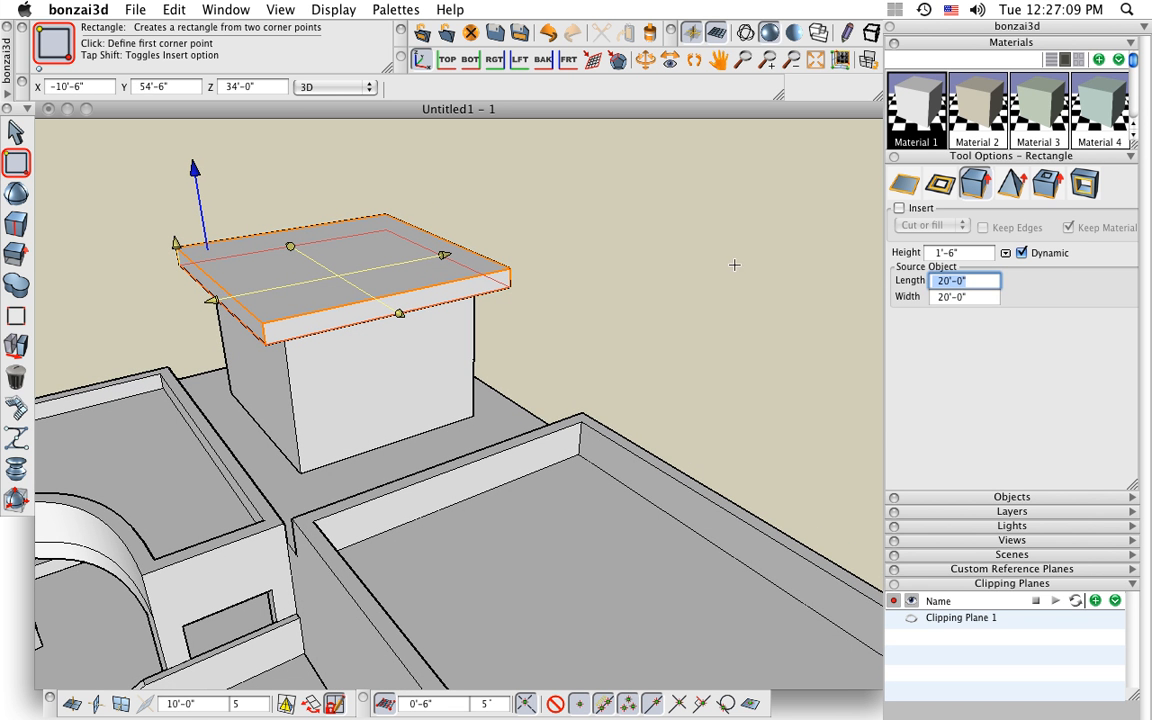
pyautogui.moveTo(620, 286); pyautogui.dragTo(610, 305, button='middle')
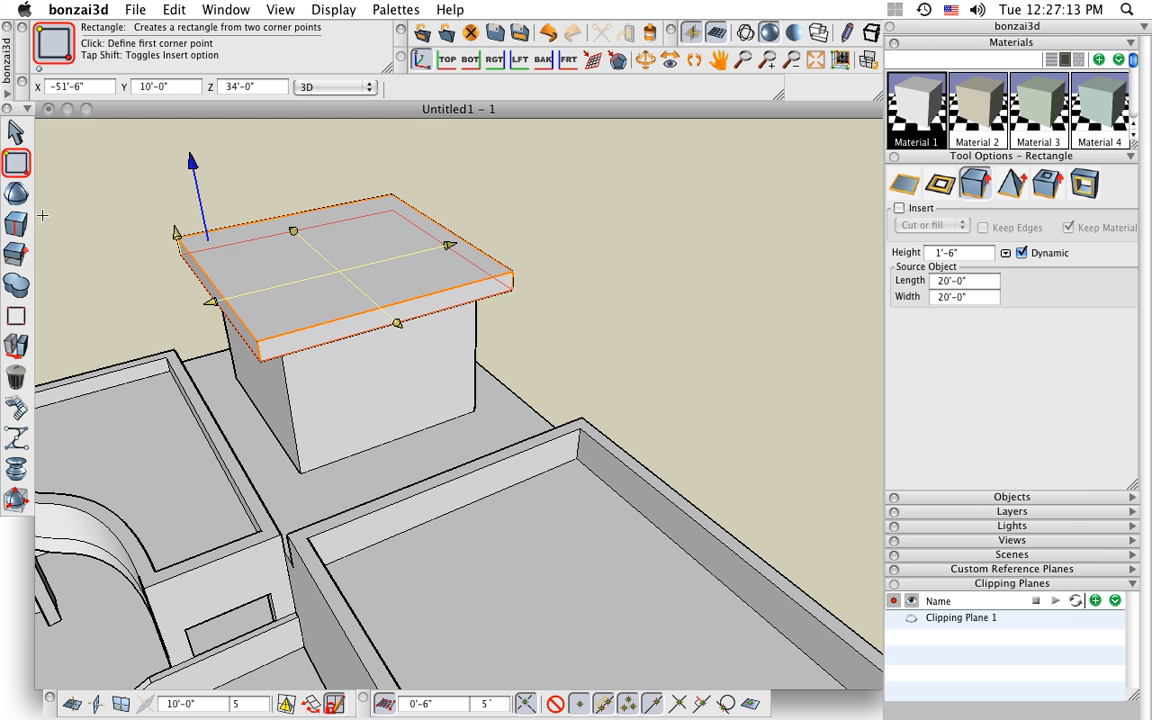
# Build a solid half-round barrel vault on the slab with Arc 2, spanning the front top edge and extruded -20'-0" across its depth.
pyautogui.click(16, 158)
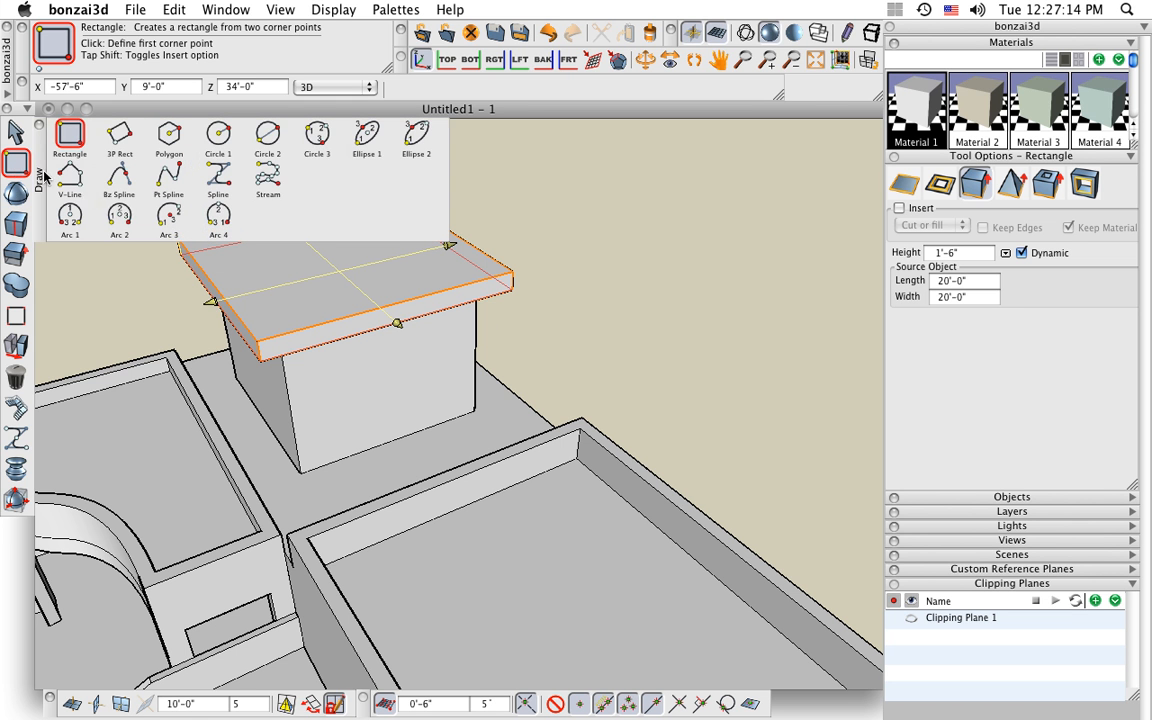
pyautogui.click(119, 215)
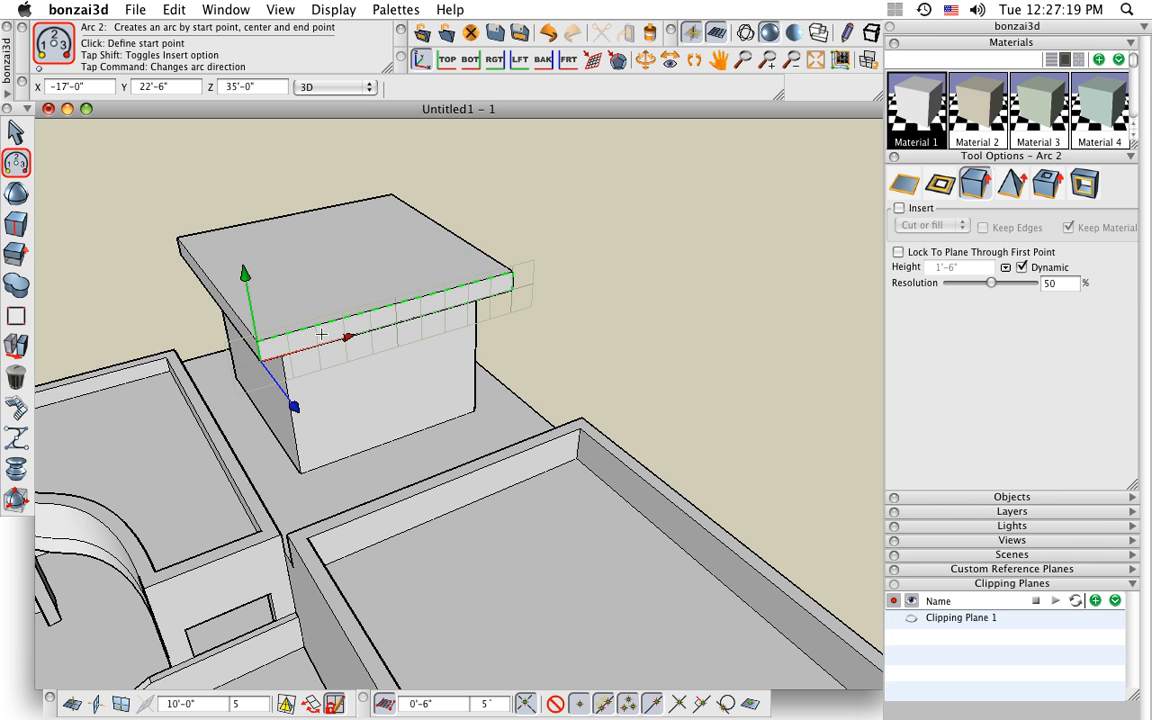
pyautogui.scroll(2, 303, 337)
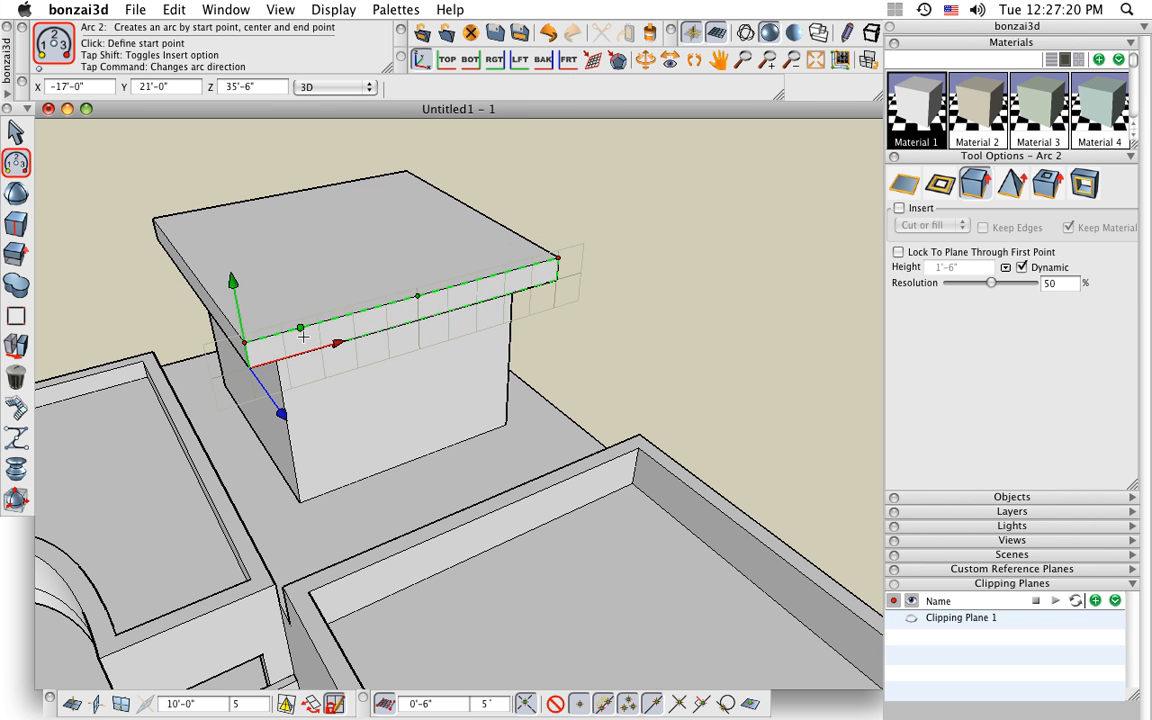
pyautogui.click(243, 341)
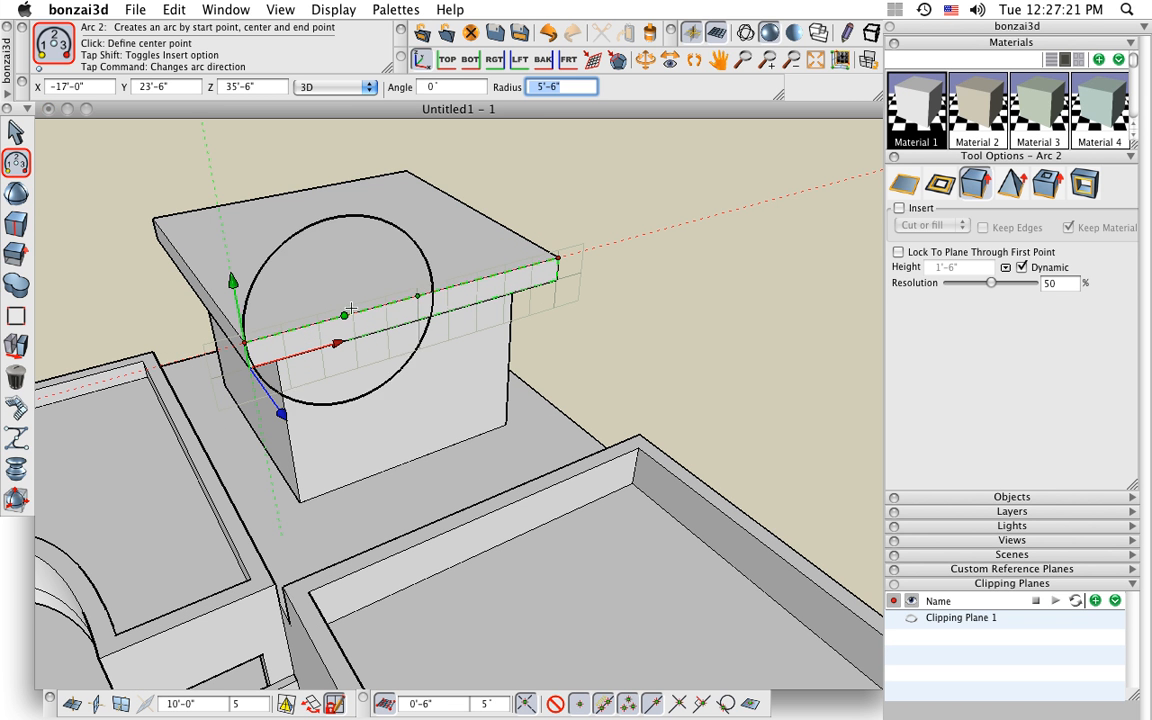
pyautogui.click(416, 295)
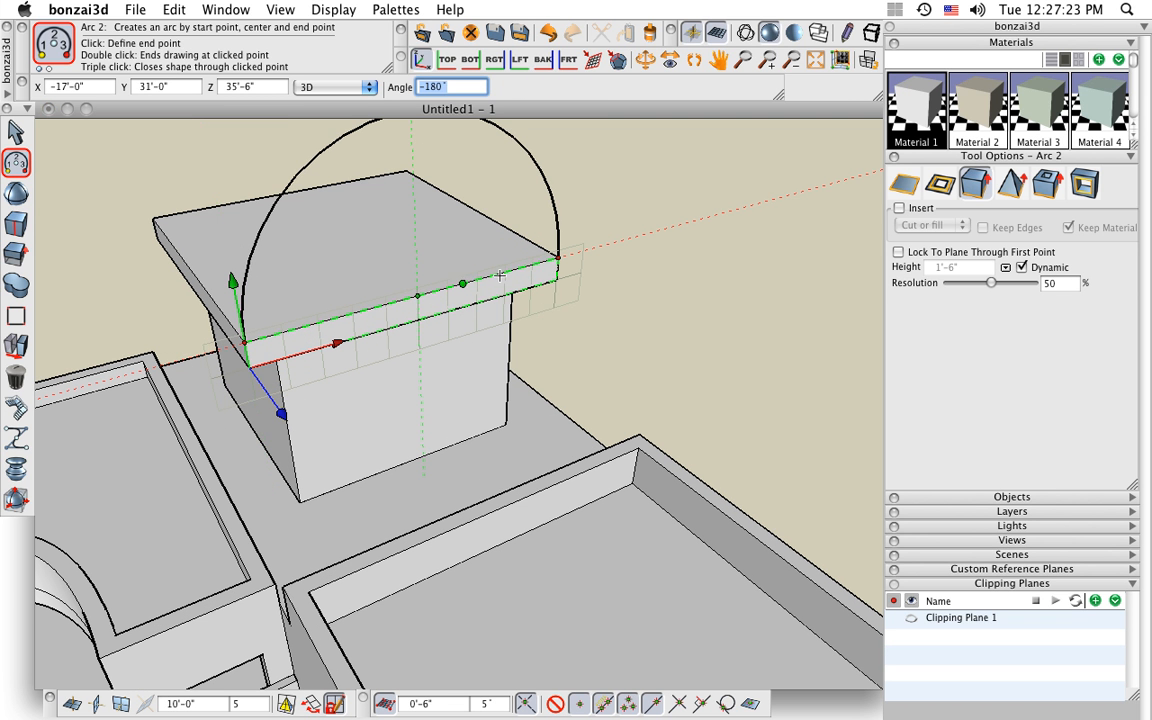
pyautogui.click(557, 258)
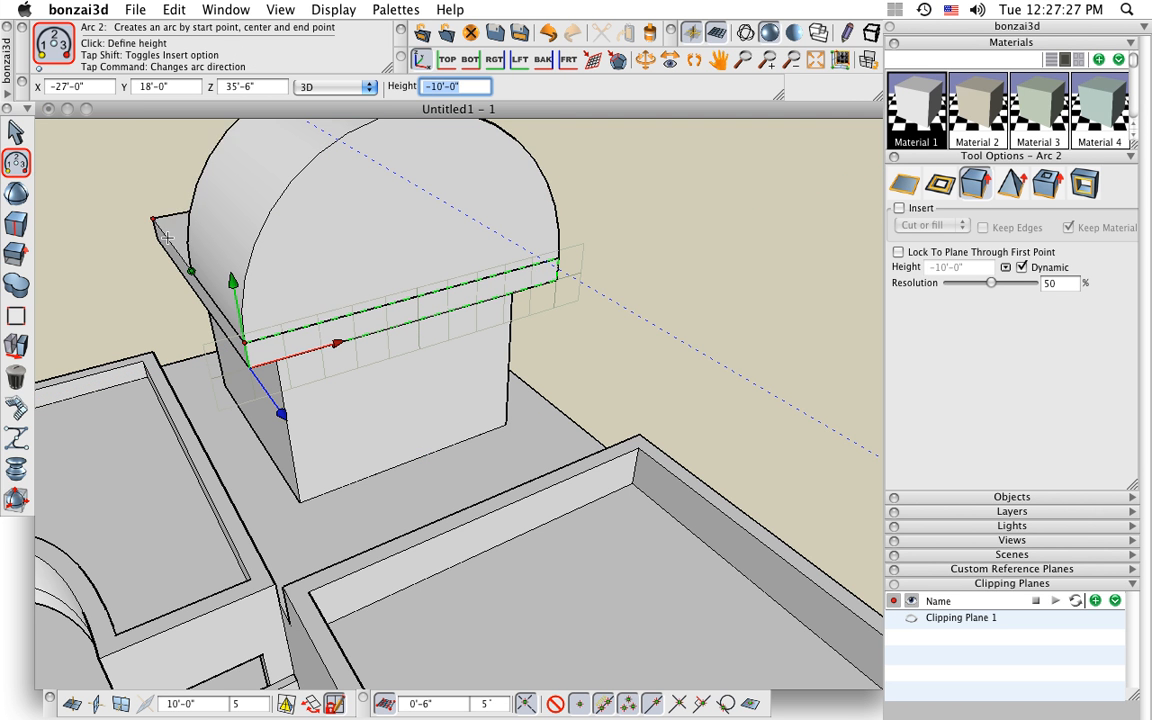
pyautogui.click(212, 308)
pyautogui.scroll(-2, 212, 308)
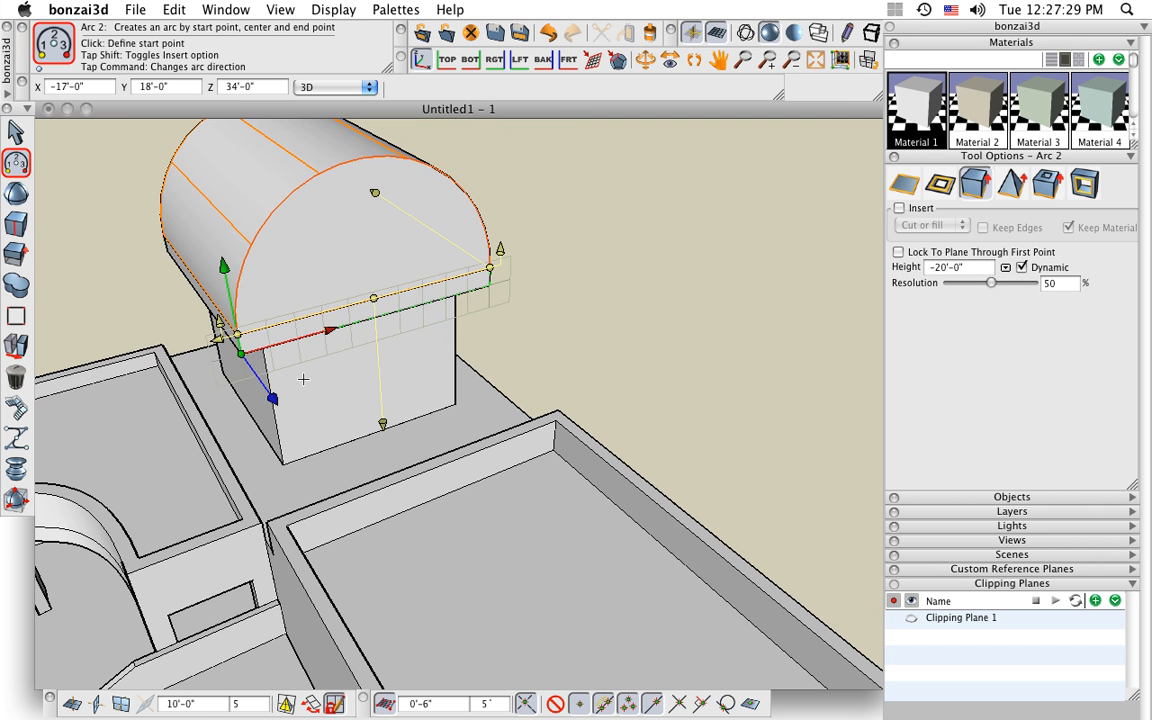
# Narrow the vault's arc about its center so each side sits 2'-0" in from the slab's corners.
pyautogui.moveTo(318, 381); pyautogui.dragTo(333, 350, button='middle')
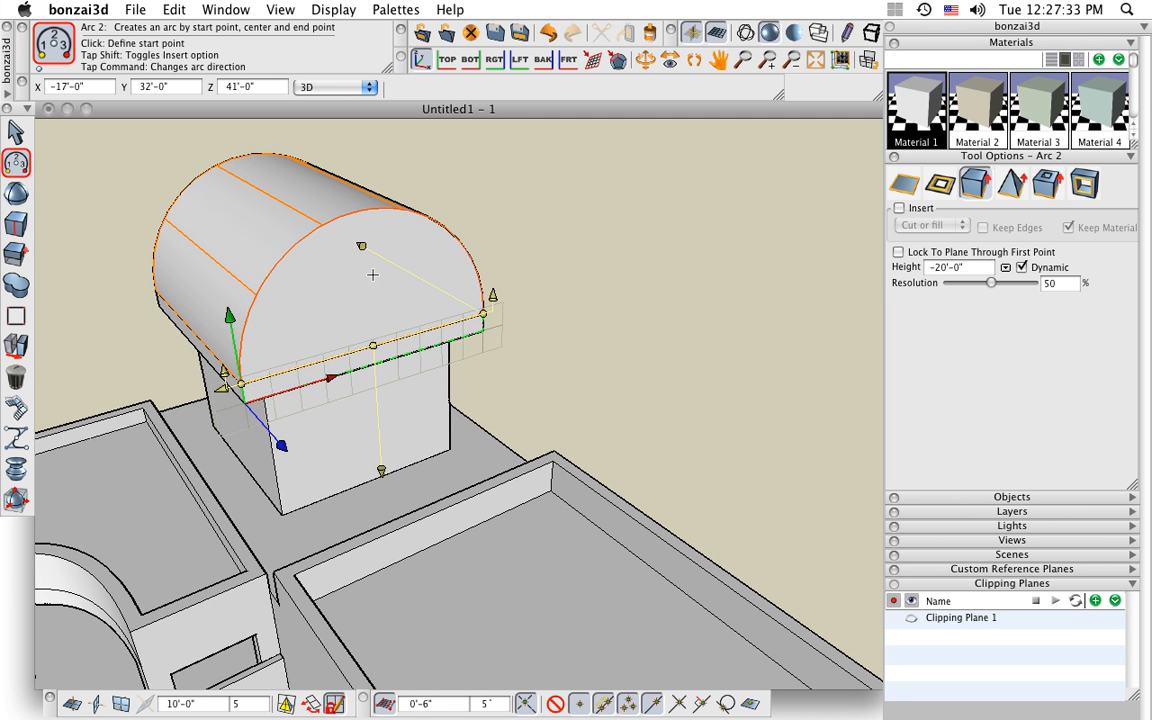
pyautogui.scroll(1, 220, 385)
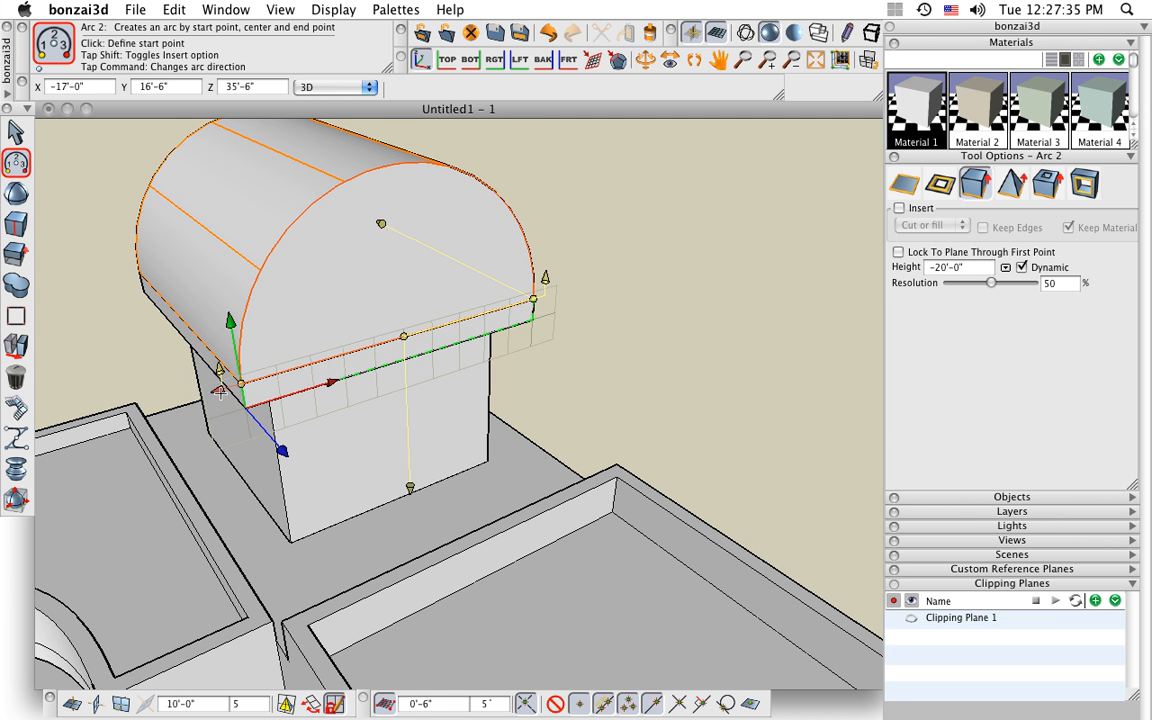
pyautogui.click(218, 391)
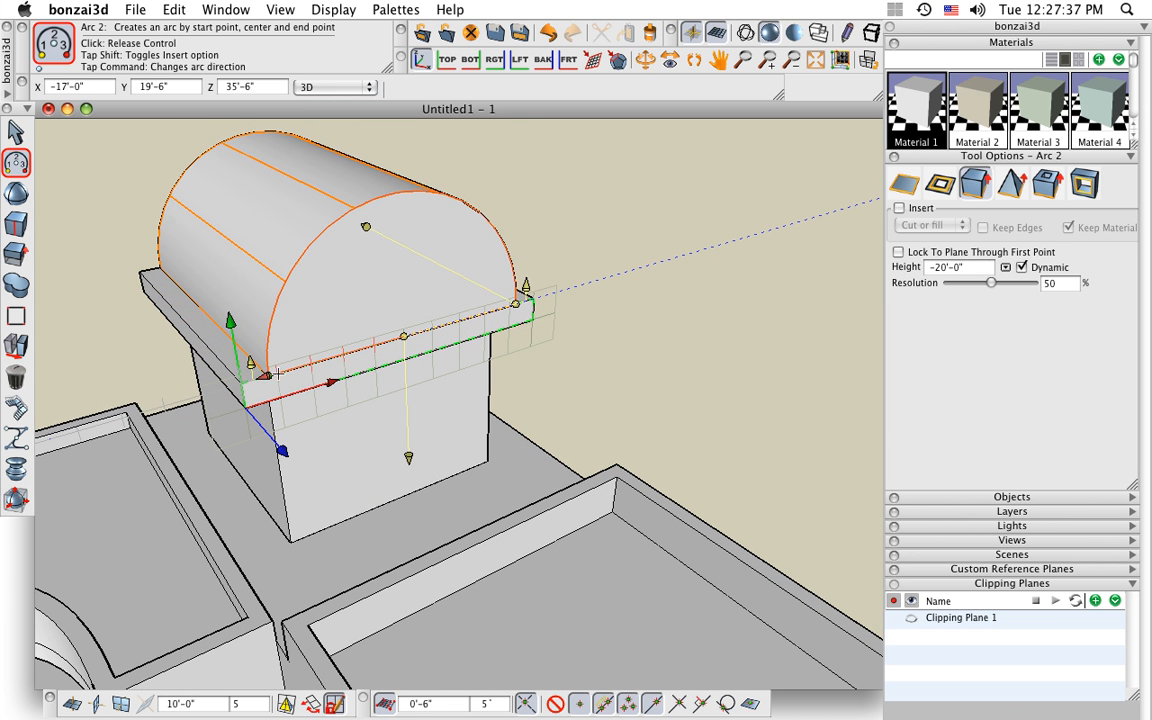
pyautogui.click(272, 372)
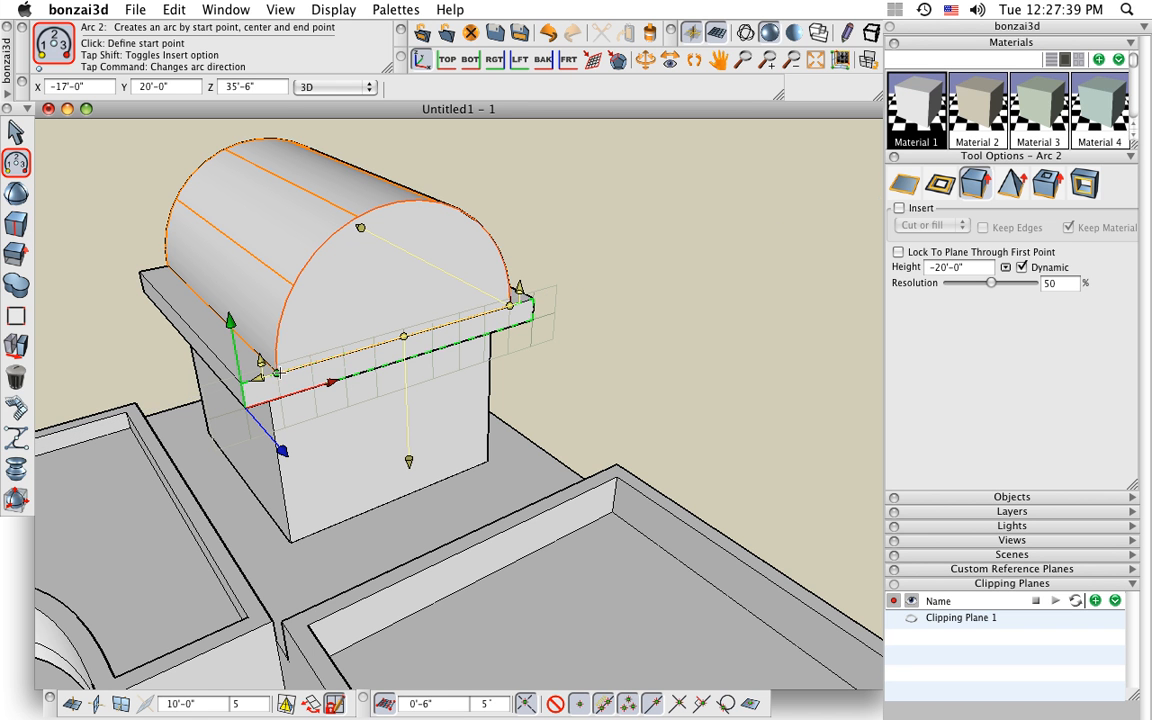
# Create a rotated copy of the barrel vault, a quarter turn about its own center, to form a cross vault.
pyautogui.moveTo(20, 347)
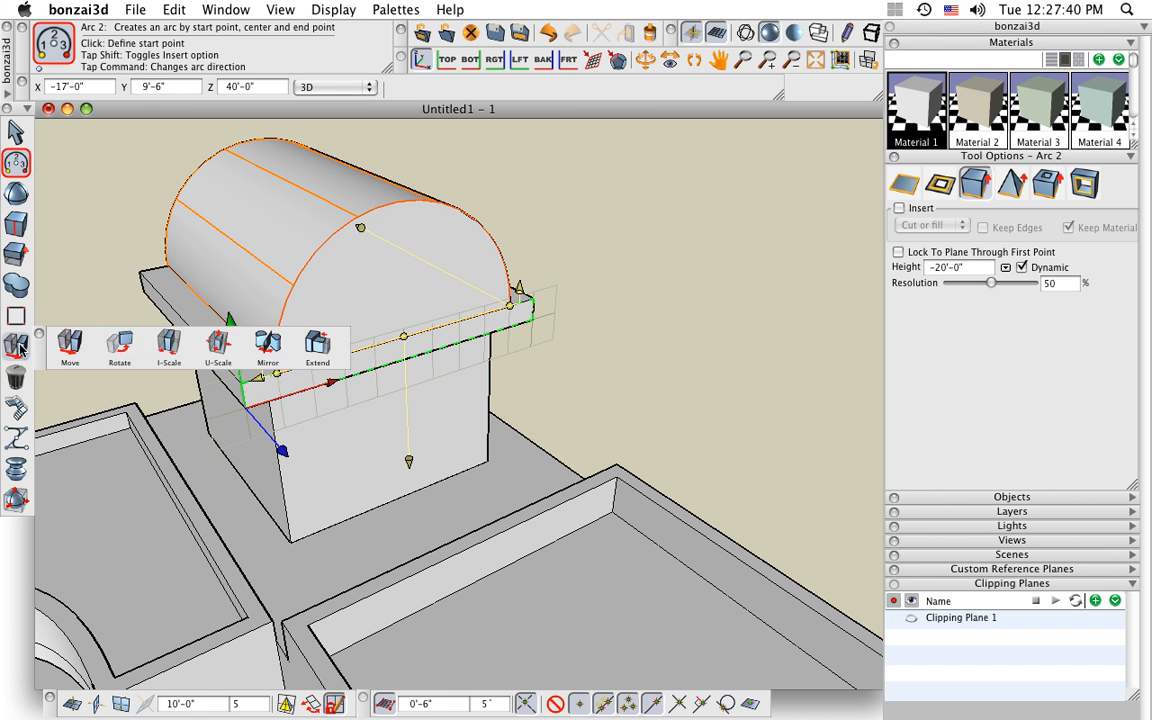
pyautogui.click(119, 345)
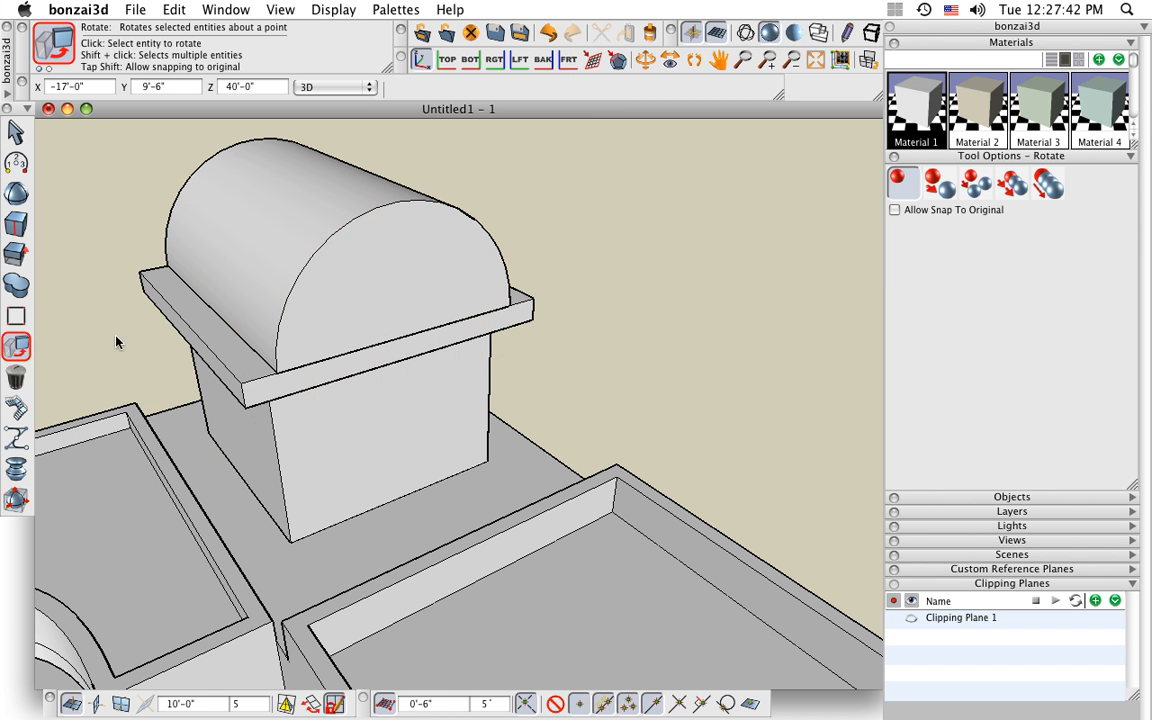
pyautogui.click(938, 183)
pyautogui.click(376, 261)
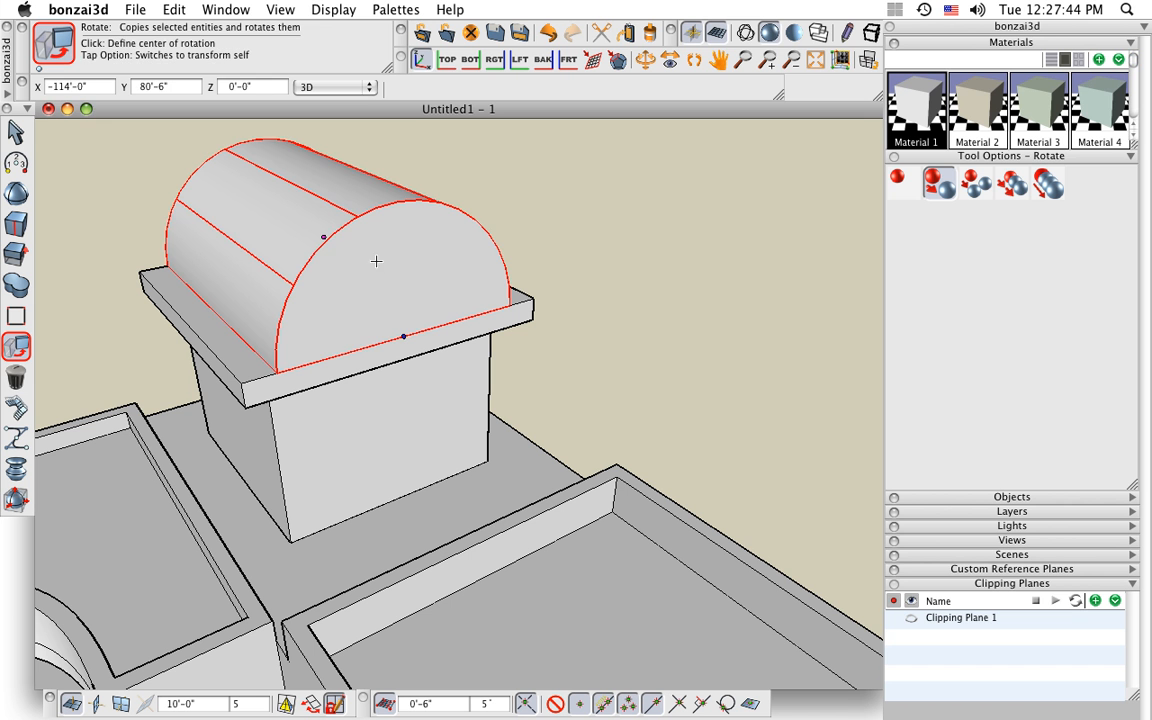
pyautogui.click(323, 237)
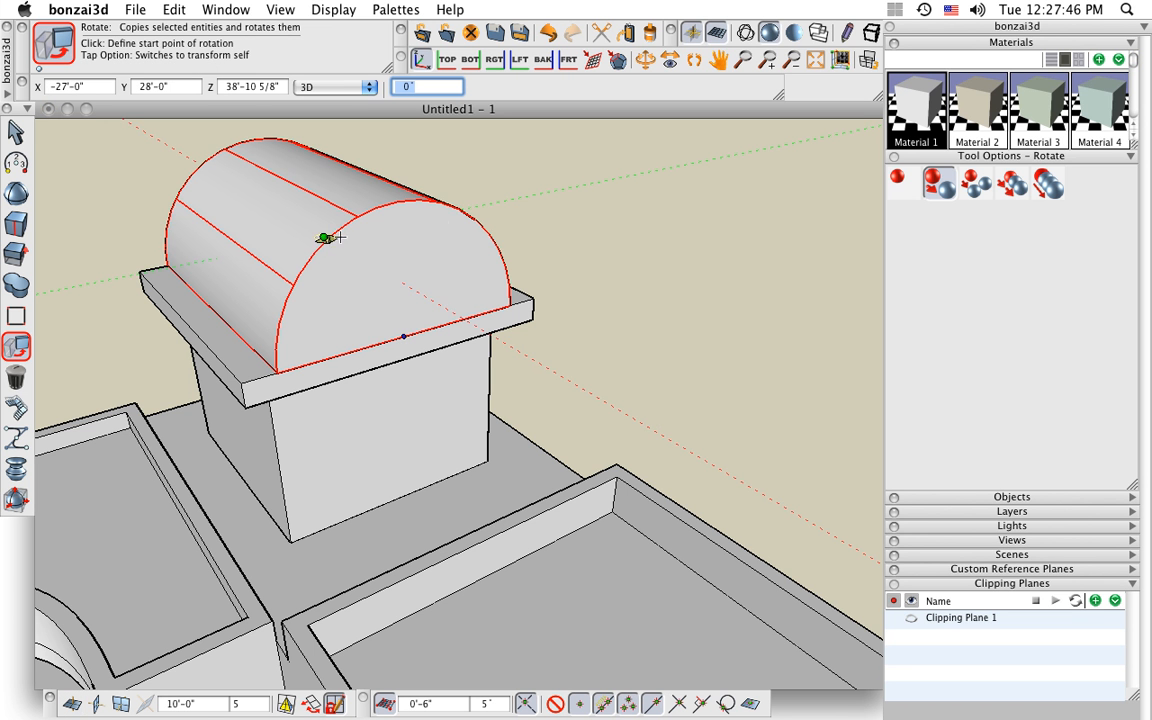
pyautogui.click(503, 193)
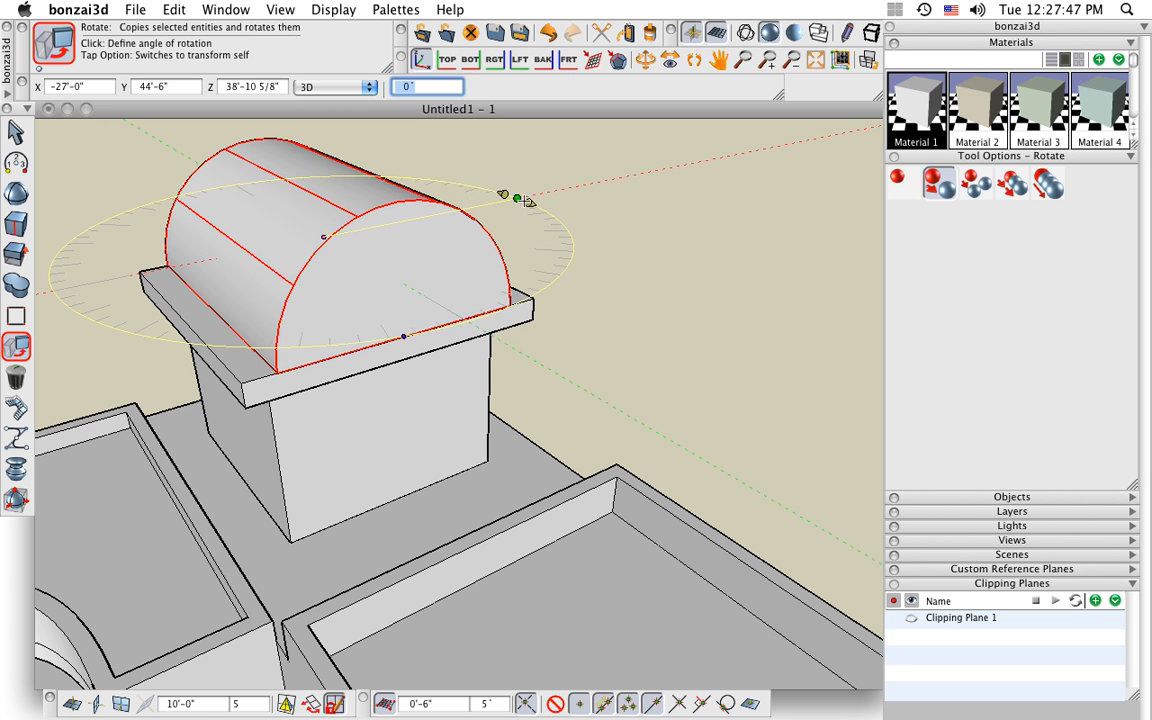
pyautogui.click(544, 366)
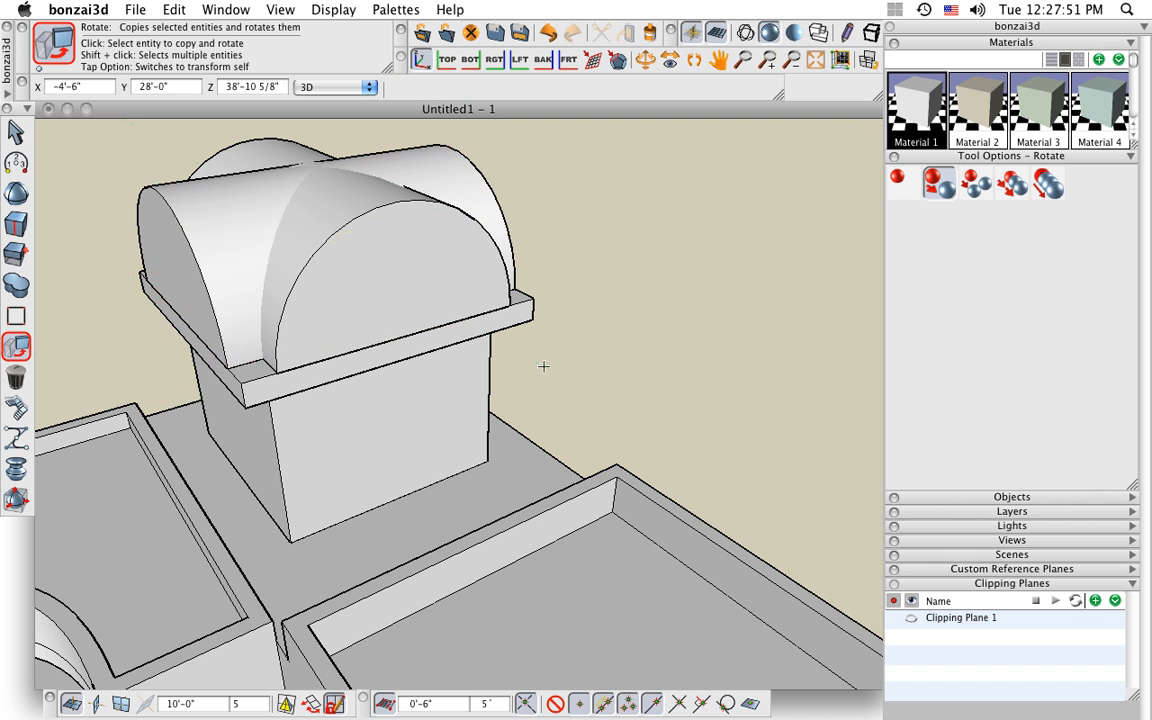
# Union the two crossing vaults and the slab beneath them into one solid without keeping edges.
pyautogui.click(18, 284)
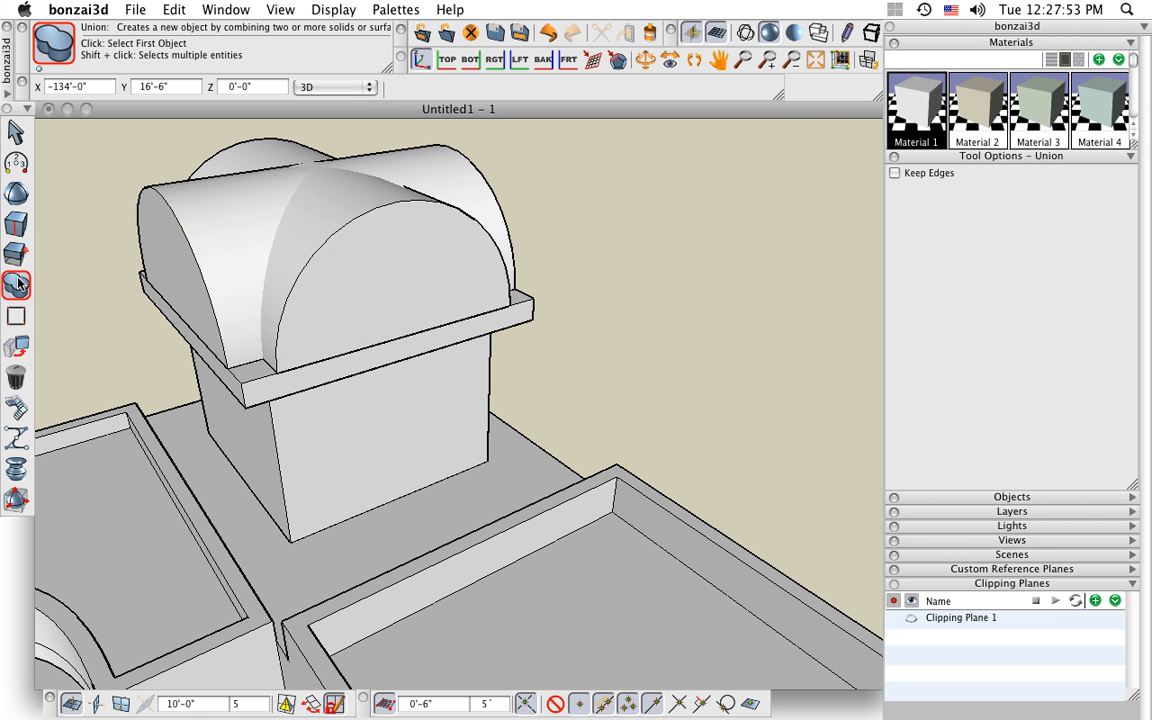
pyautogui.click(206, 217)
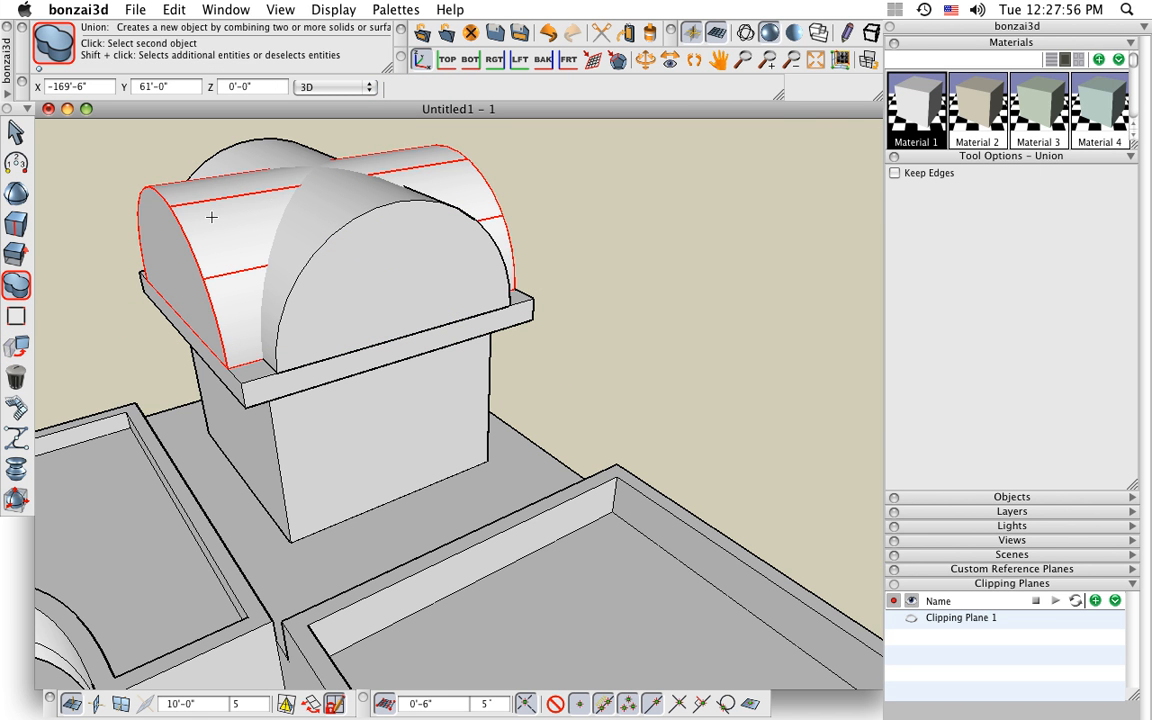
pyautogui.click(326, 210)
pyautogui.click(265, 182)
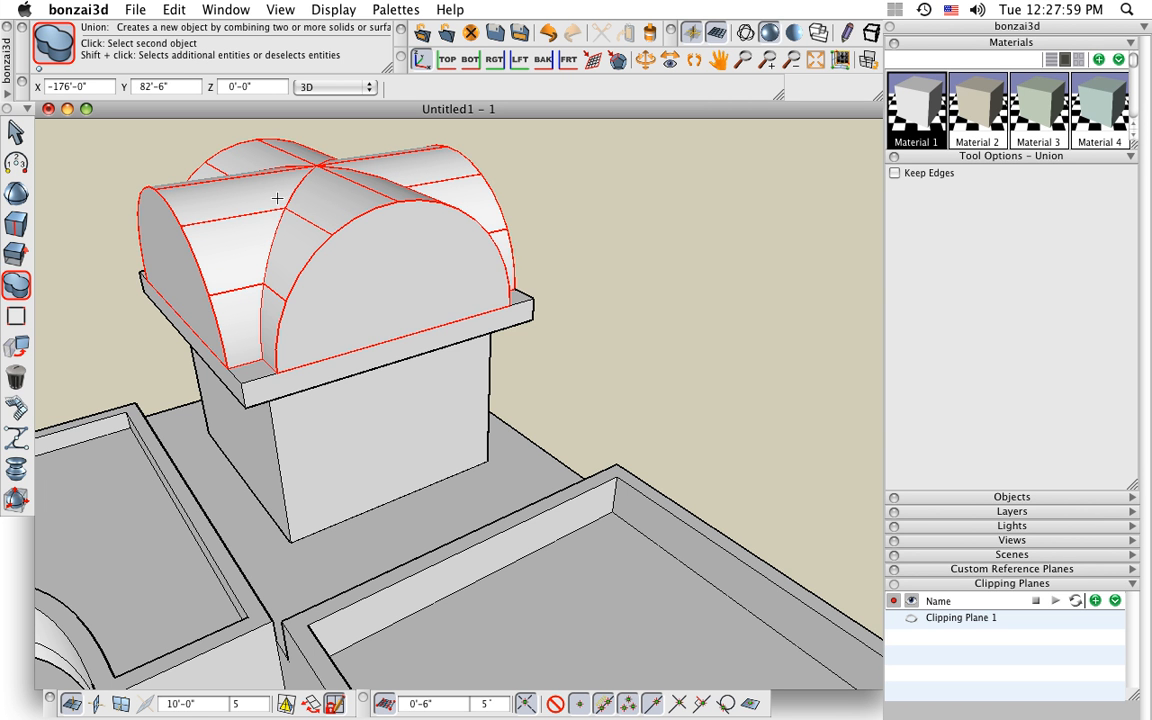
pyautogui.click(254, 368)
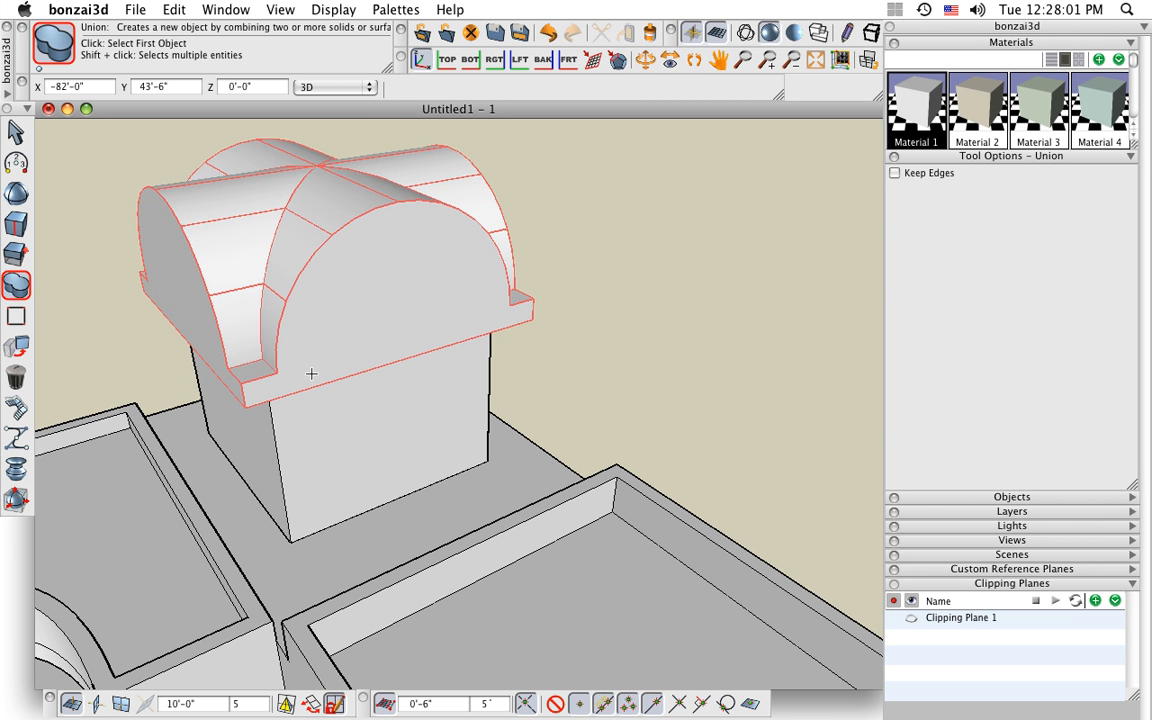
# Examine the building's section through the vaulted enclosure by temporarily enabling Clipping Plane 1.
pyautogui.scroll(-5, 443, 372)
pyautogui.moveTo(443, 372); pyautogui.dragTo(848, 548, button='middle')
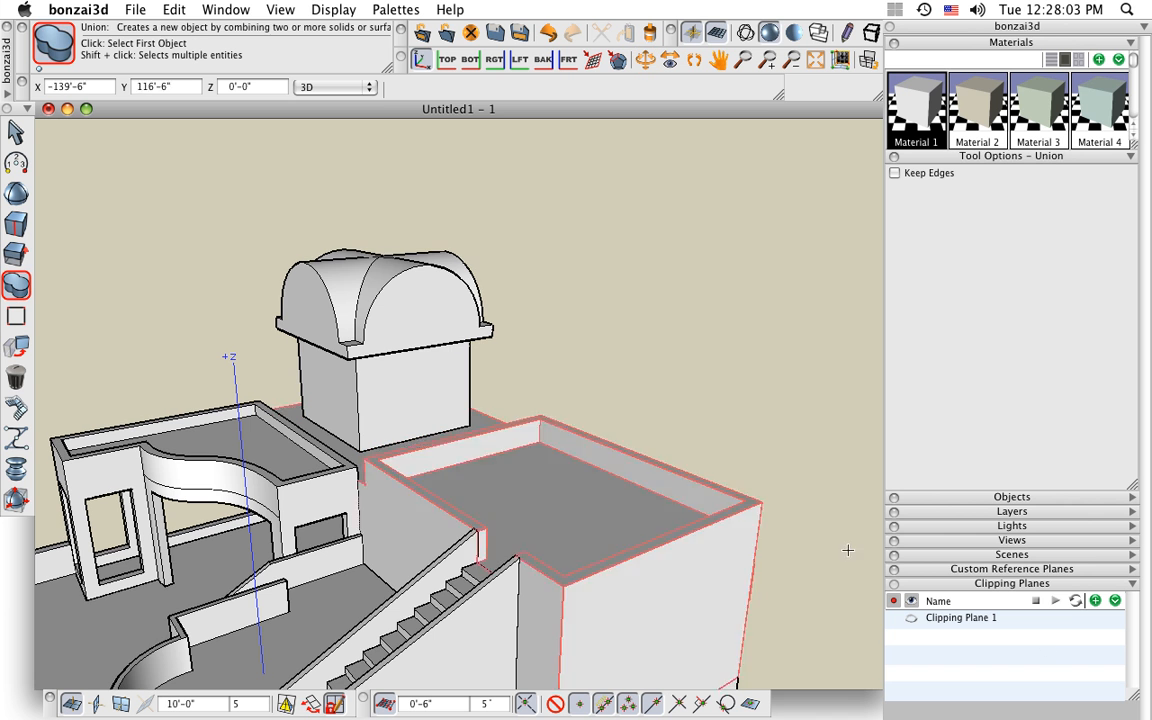
pyautogui.click(894, 618)
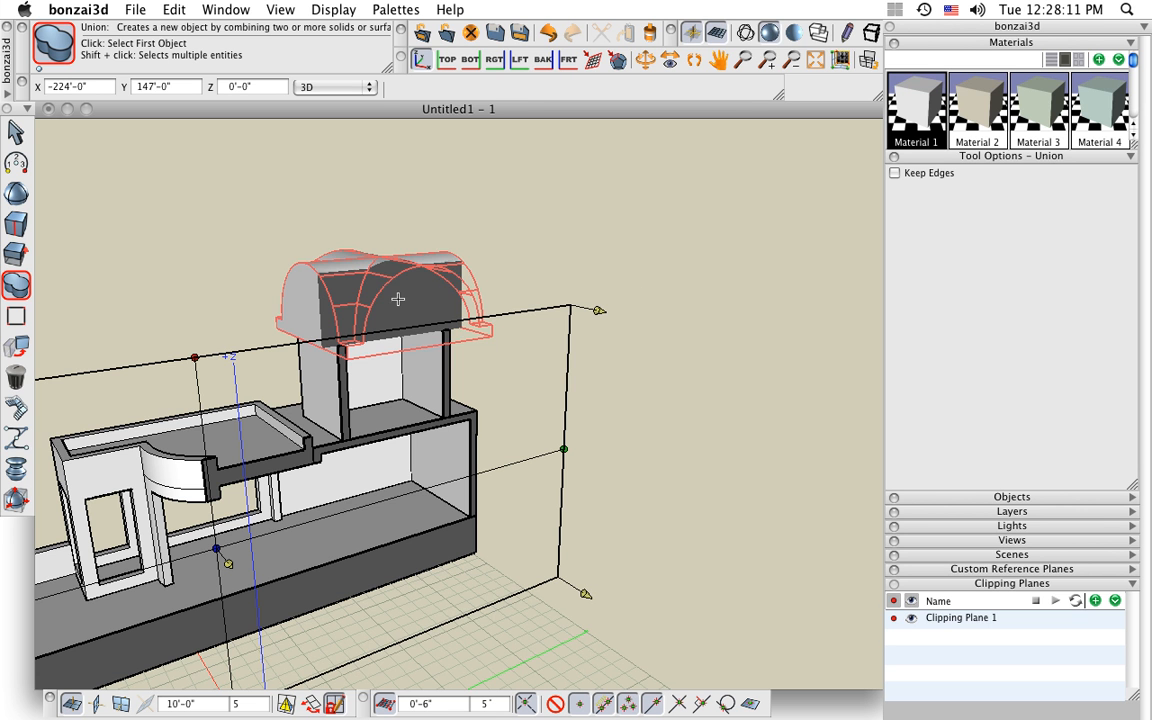
pyautogui.click(911, 618)
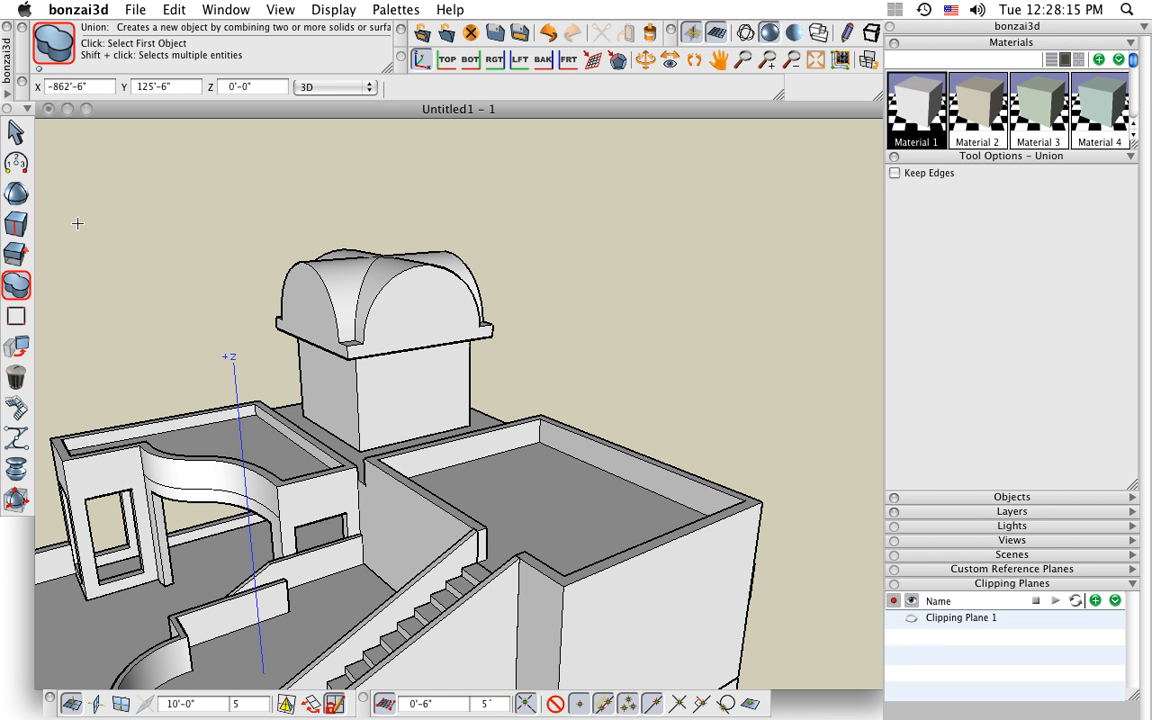
# Offset the arched edges of two adjacent vault end faces 1'-0" inward, extending to the boundary and inserting the new segments.
pyautogui.moveTo(11, 227); pyautogui.dragTo(171, 202)
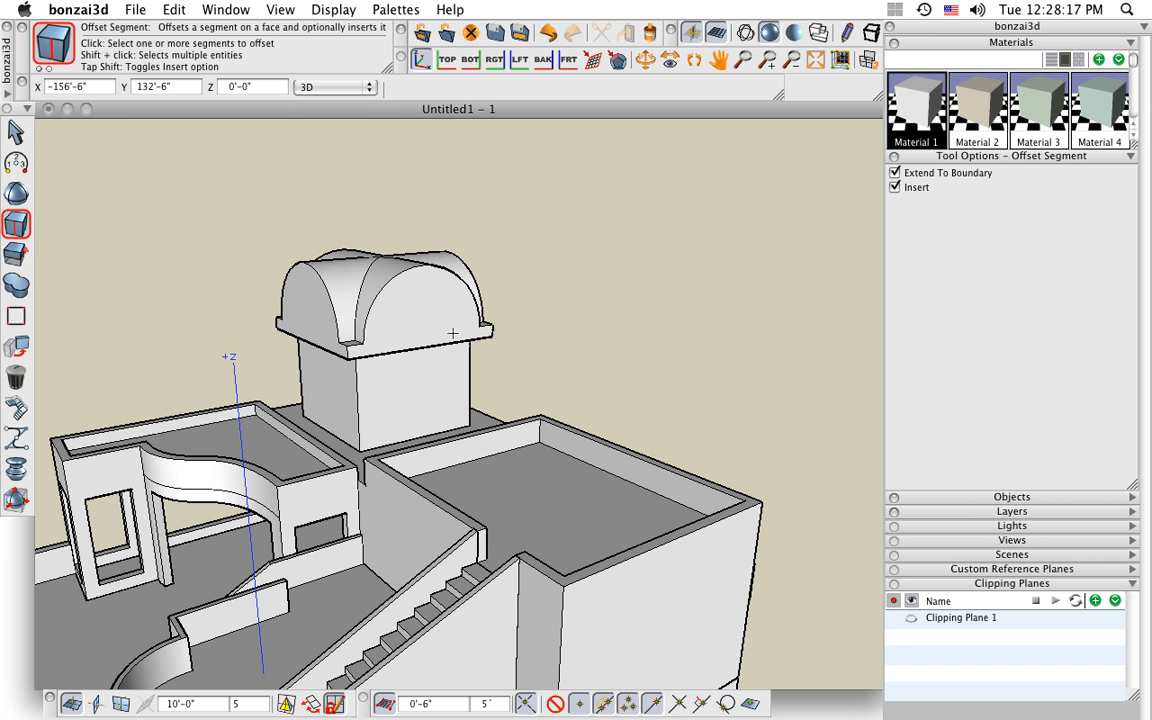
pyautogui.scroll(5, 452, 333)
pyautogui.moveTo(442, 324); pyautogui.dragTo(390, 277, button='middle')
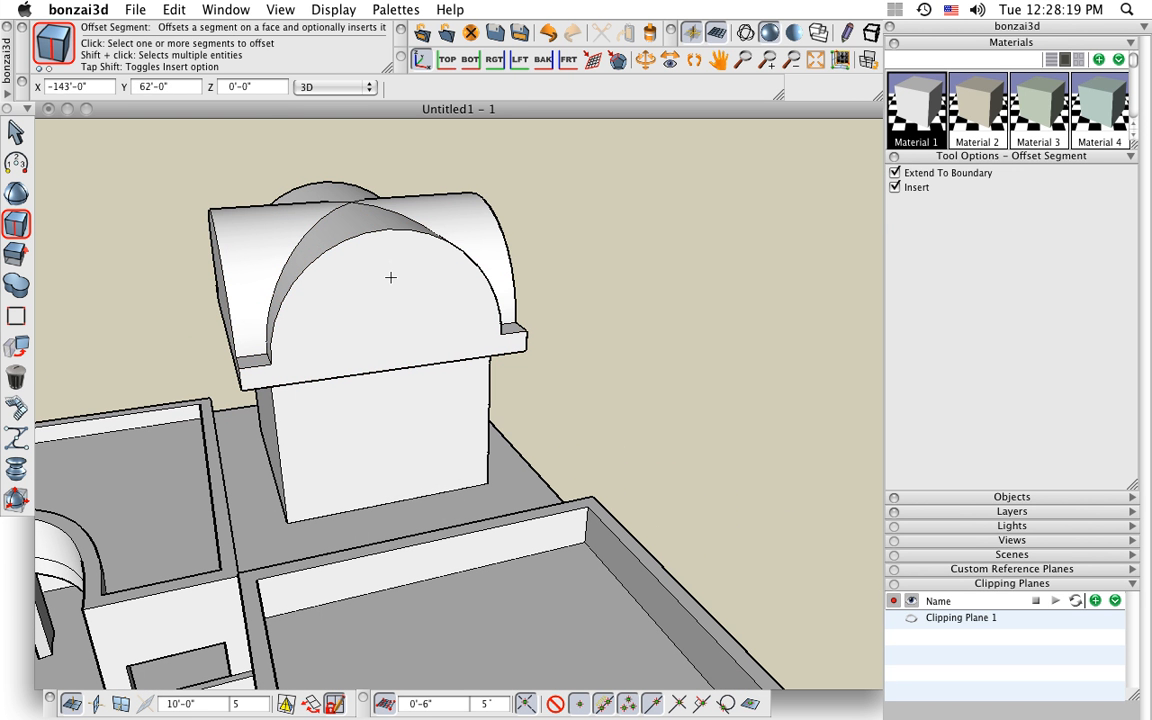
pyautogui.click(391, 231)
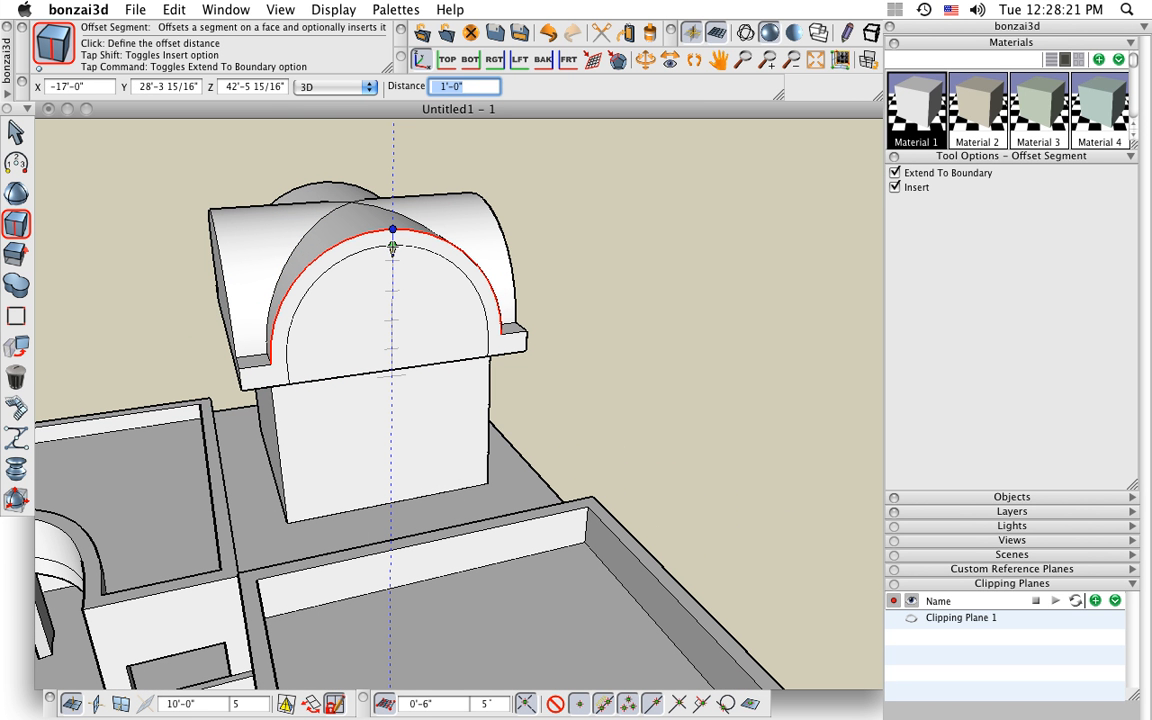
pyautogui.click(392, 249)
pyautogui.moveTo(360, 288); pyautogui.dragTo(290, 288, button='middle')
pyautogui.click(241, 272)
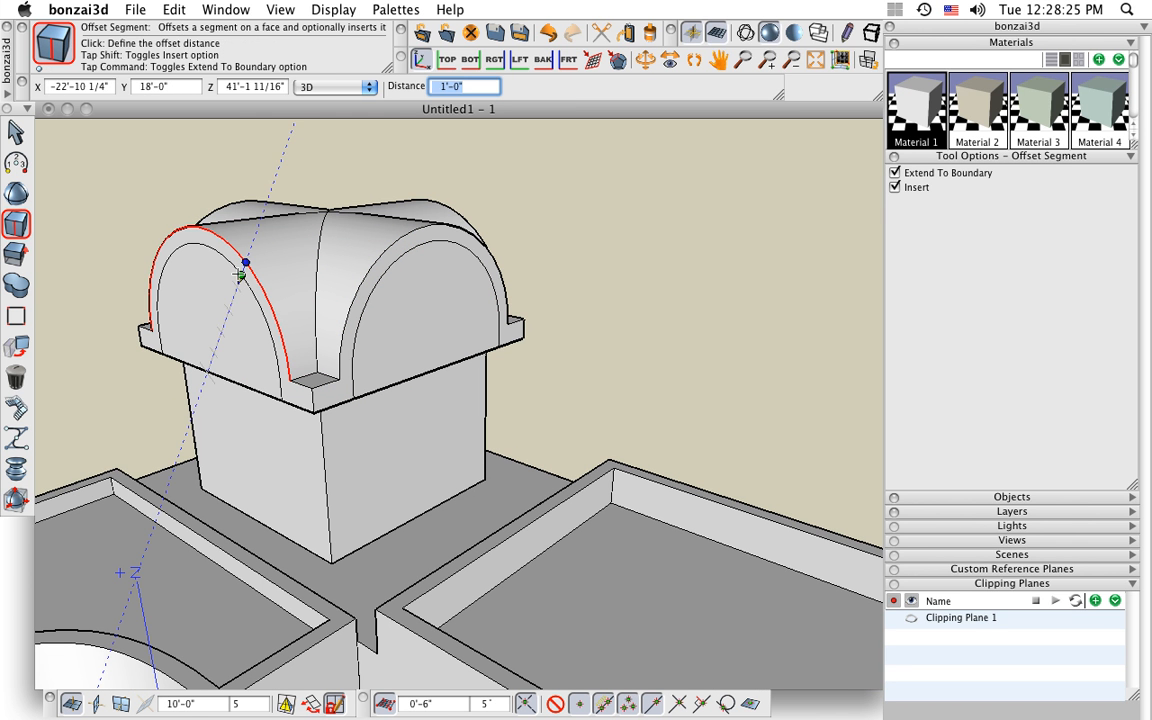
pyautogui.click(241, 272)
# Reshape both inner arched faces perpendicular to their surfaces all the way through the roof to hollow out the cross vault.
pyautogui.click(16, 224)
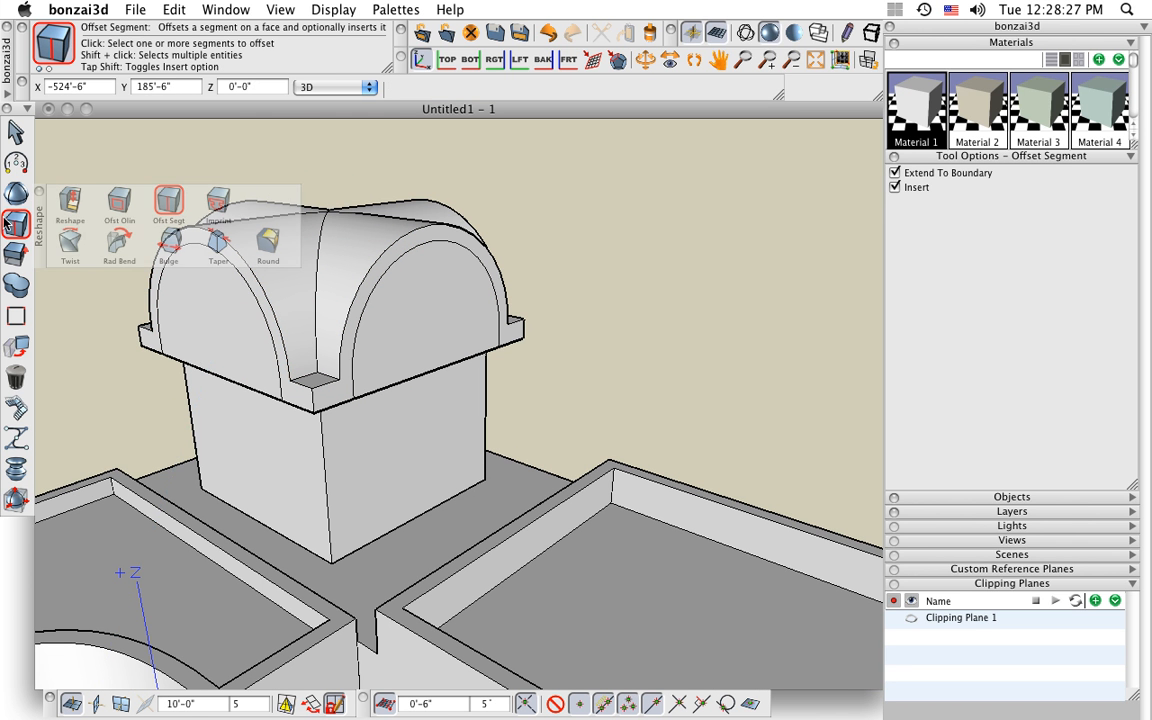
pyautogui.click(64, 207)
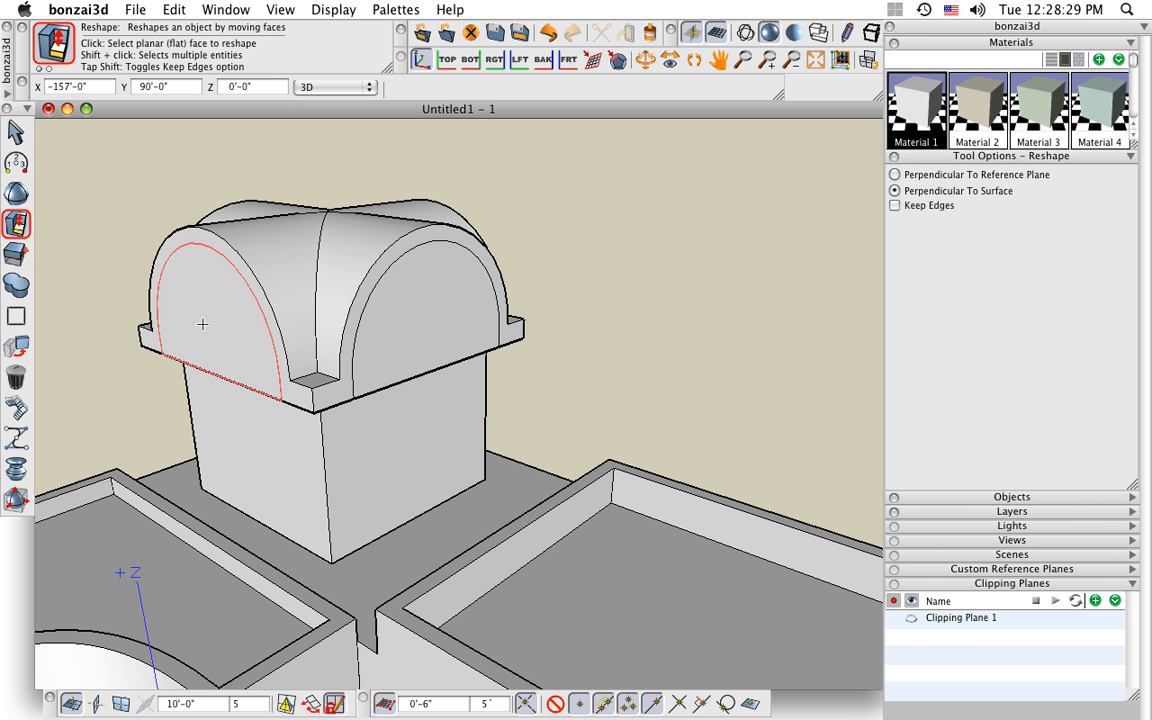
pyautogui.click(202, 331)
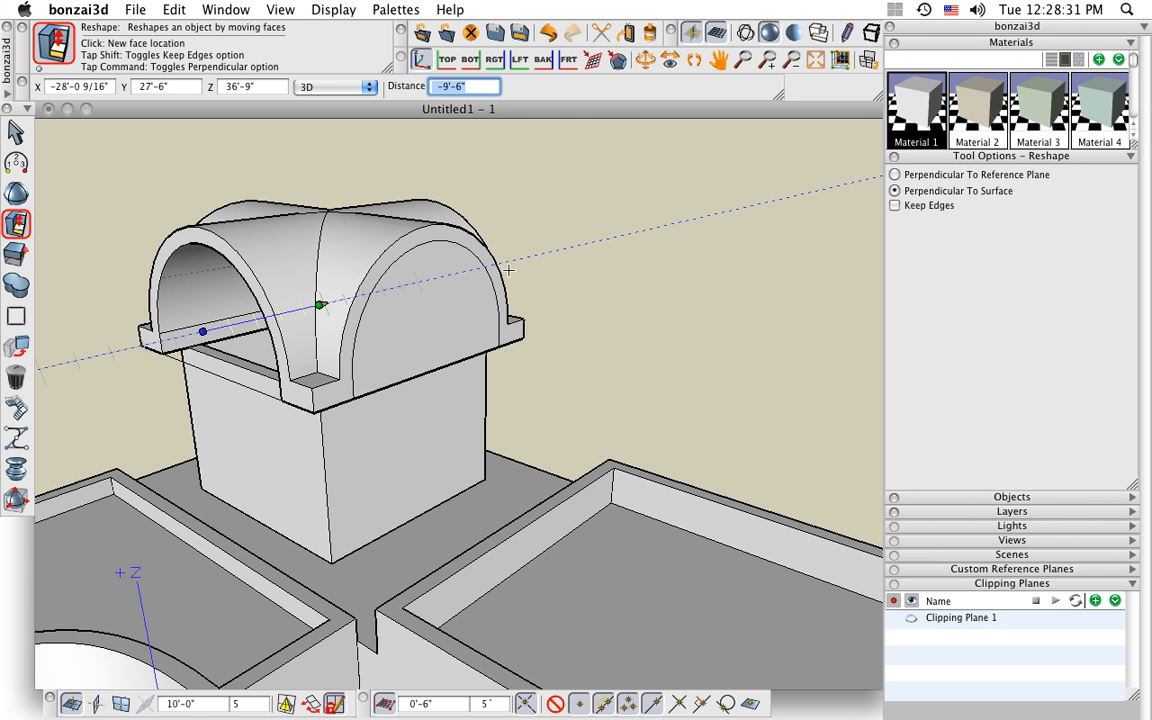
pyautogui.press('Escape')
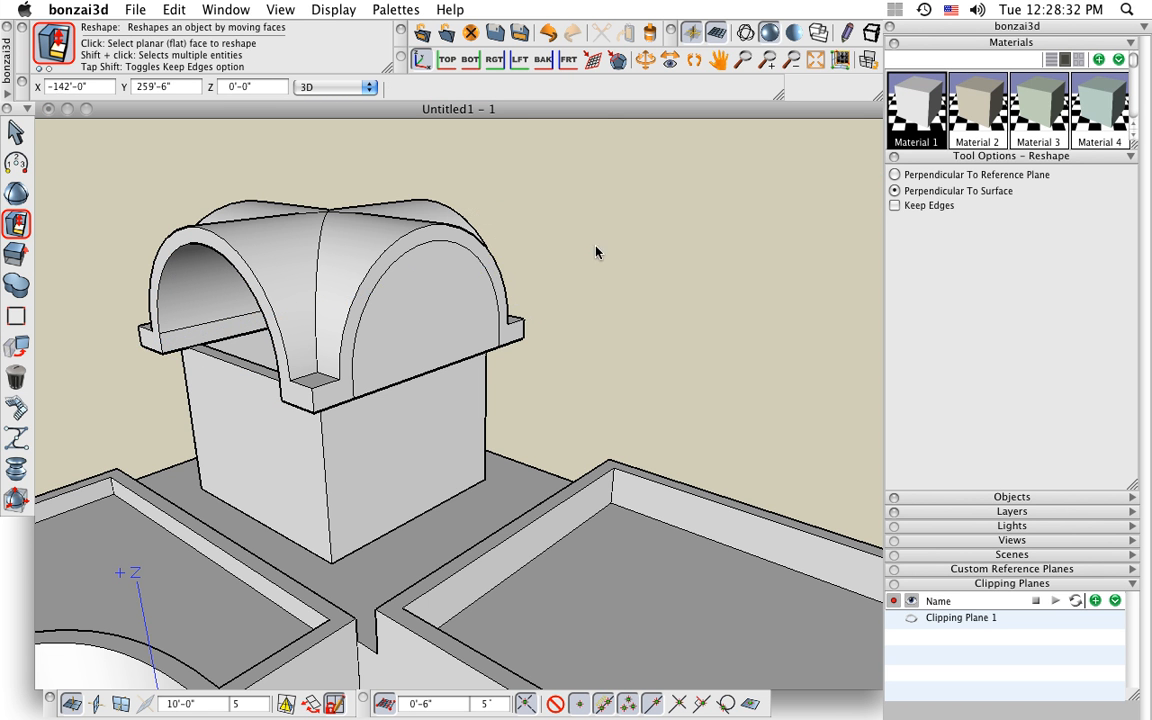
pyautogui.click(426, 339)
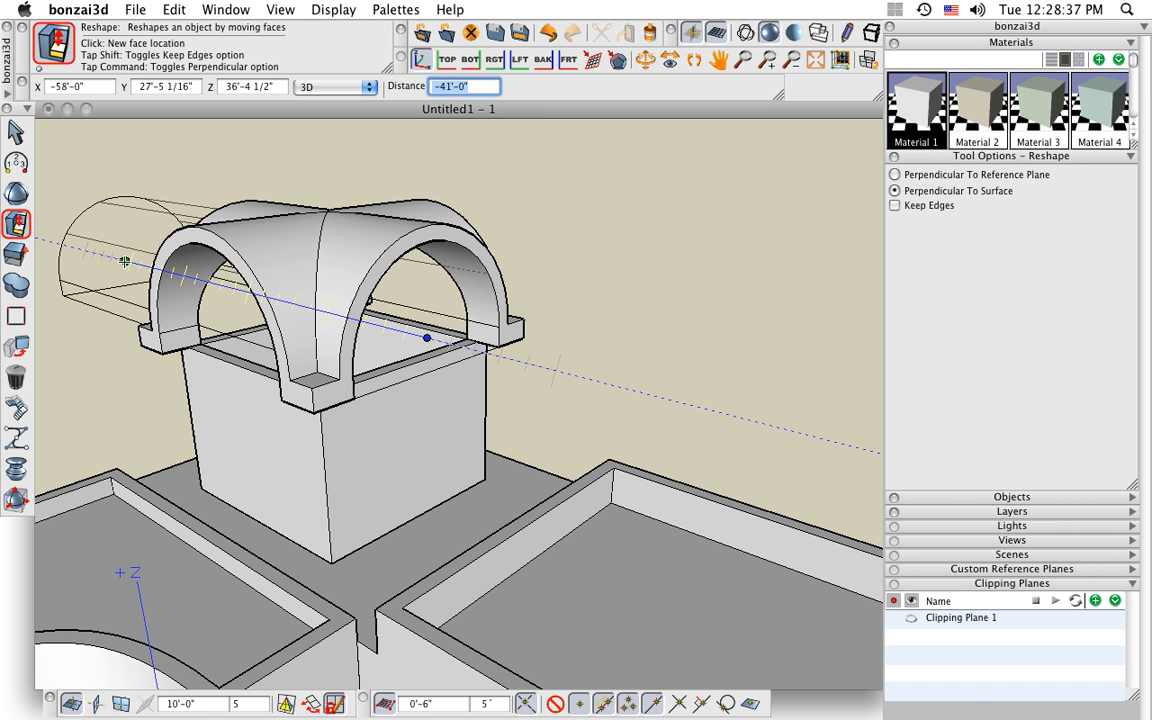
pyautogui.click(142, 265)
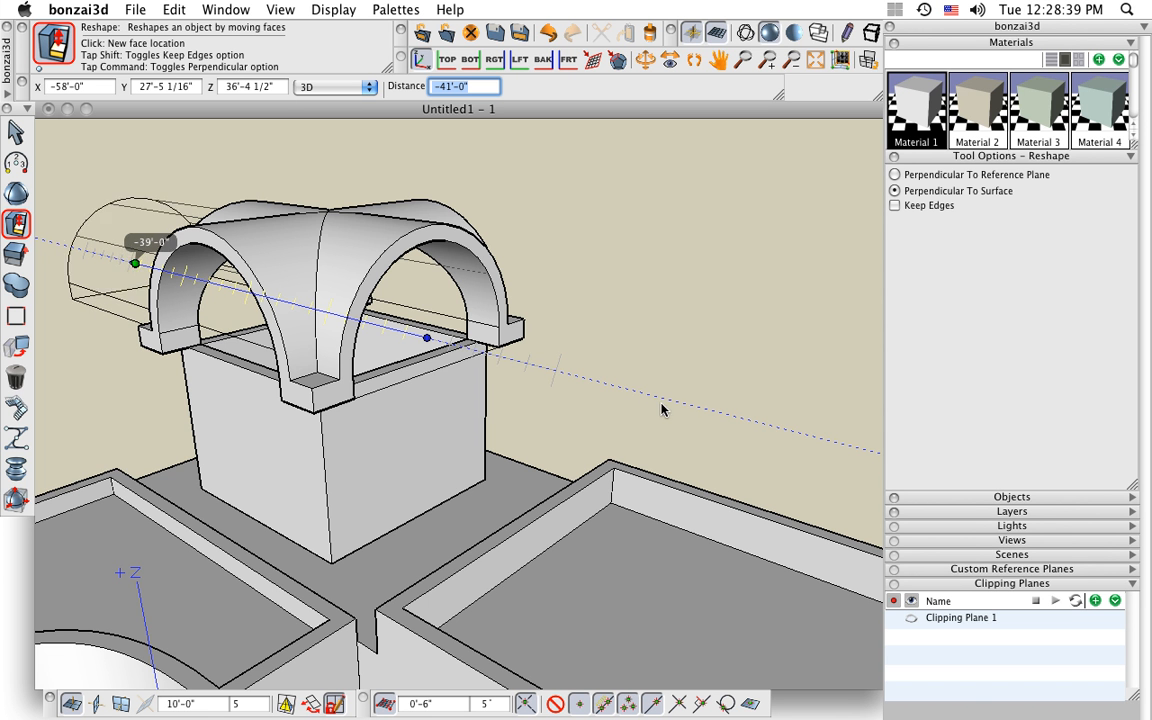
# Raise the top face of the enclosure walls 13'-6" so the walls extend up through the cross vault.
pyautogui.moveTo(452, 336); pyautogui.dragTo(369, 226, button='middle')
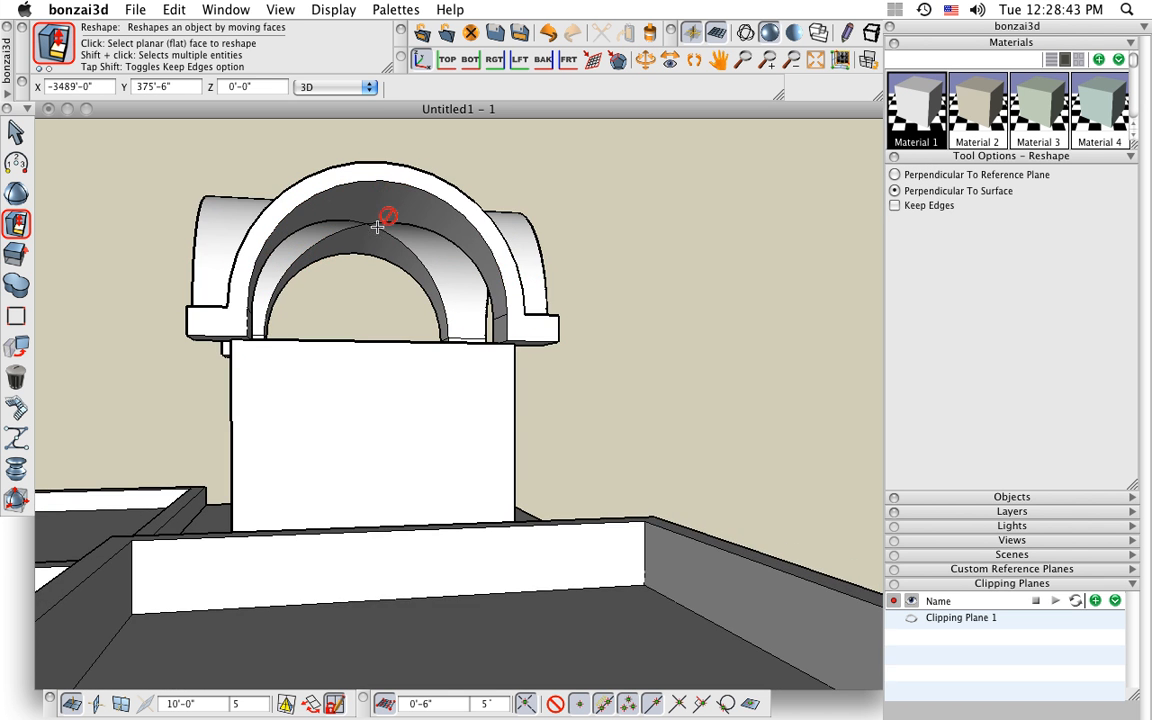
pyautogui.scroll(5, 369, 226)
pyautogui.scroll(2, 366, 226)
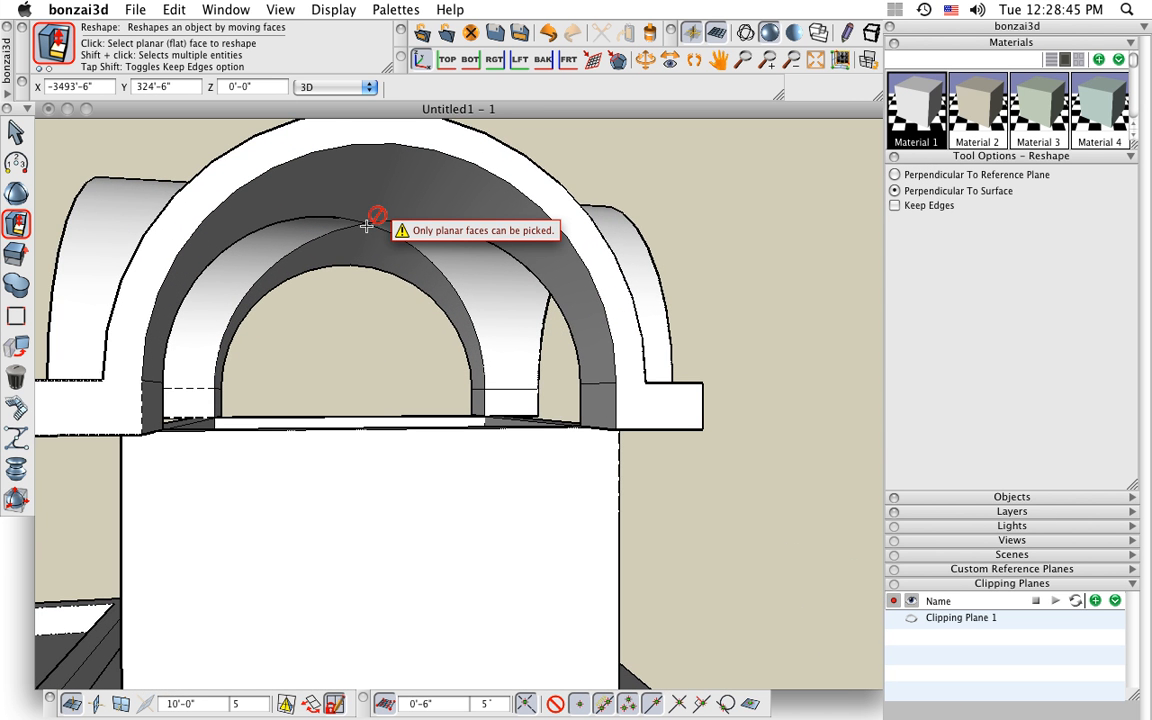
pyautogui.scroll(-5, 366, 226)
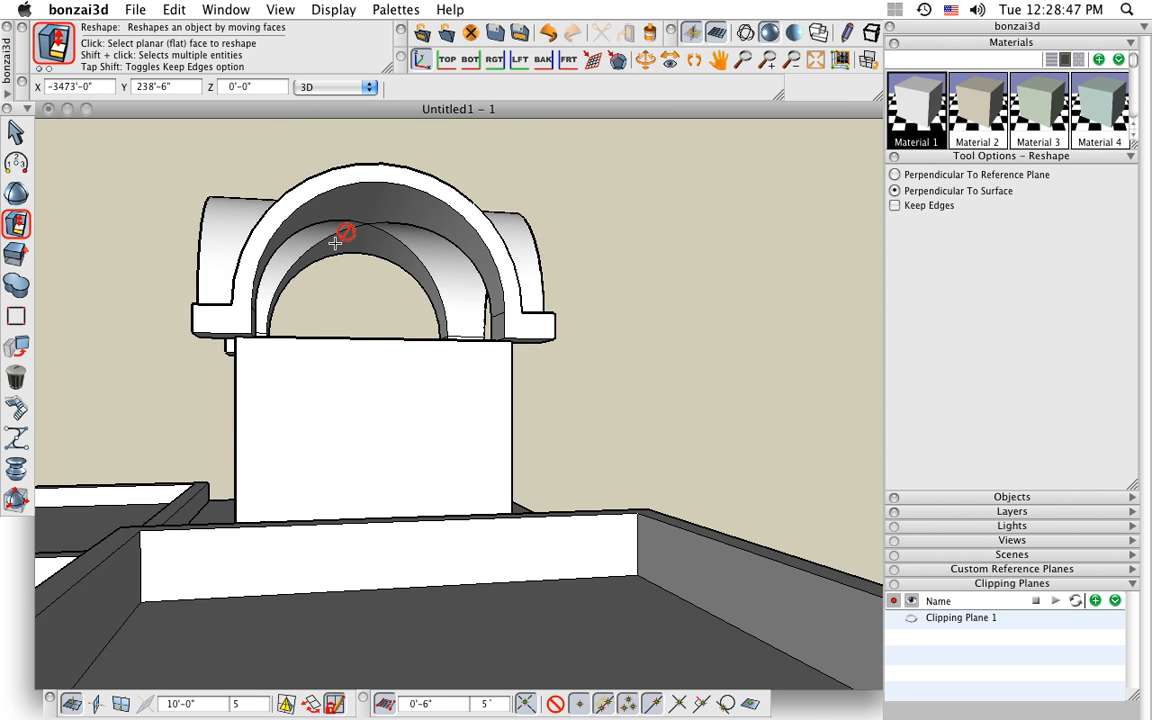
pyautogui.moveTo(342, 231); pyautogui.dragTo(442, 357, button='middle')
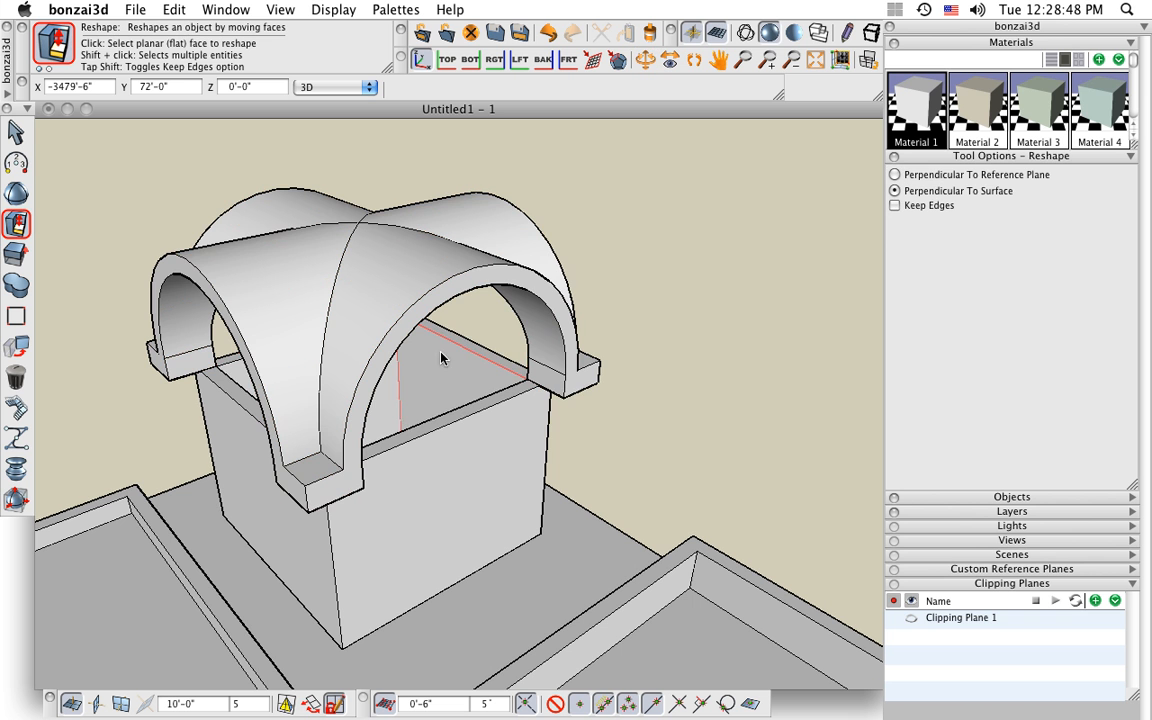
pyautogui.click(447, 420)
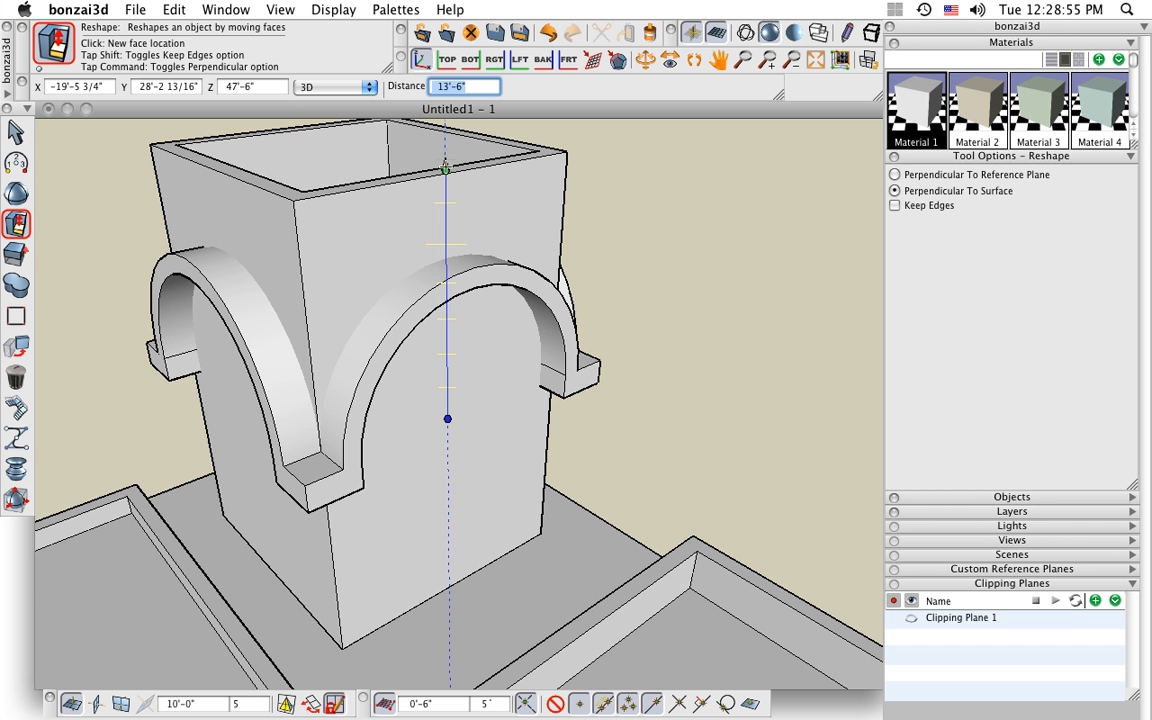
pyautogui.press('Escape')
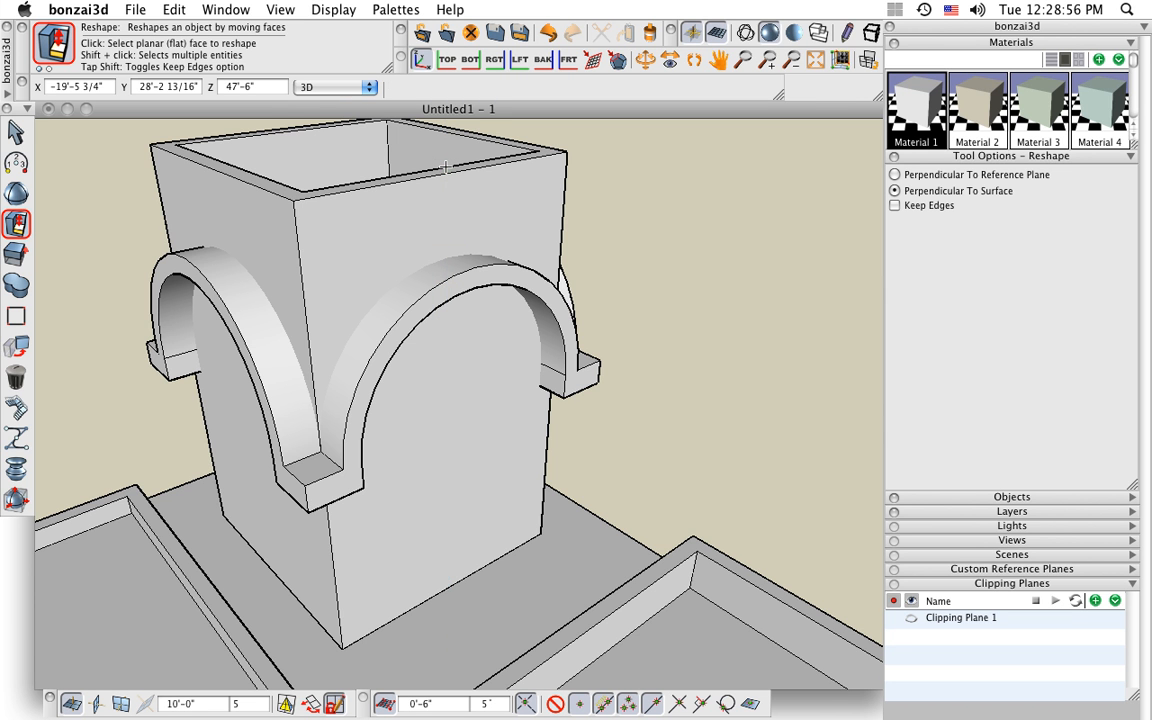
# Subtract the cross vault from the raised enclosure walls with a Difference operation without keeping edges.
pyautogui.click(16, 131)
pyautogui.click(150, 284)
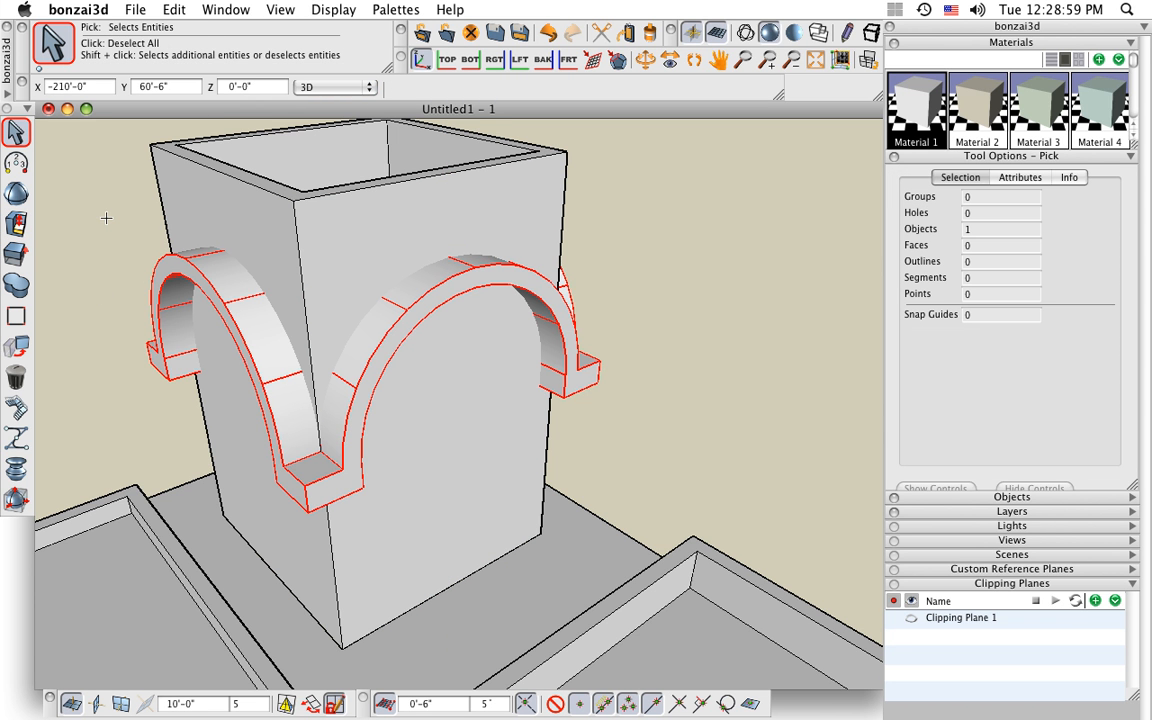
pyautogui.click(107, 219)
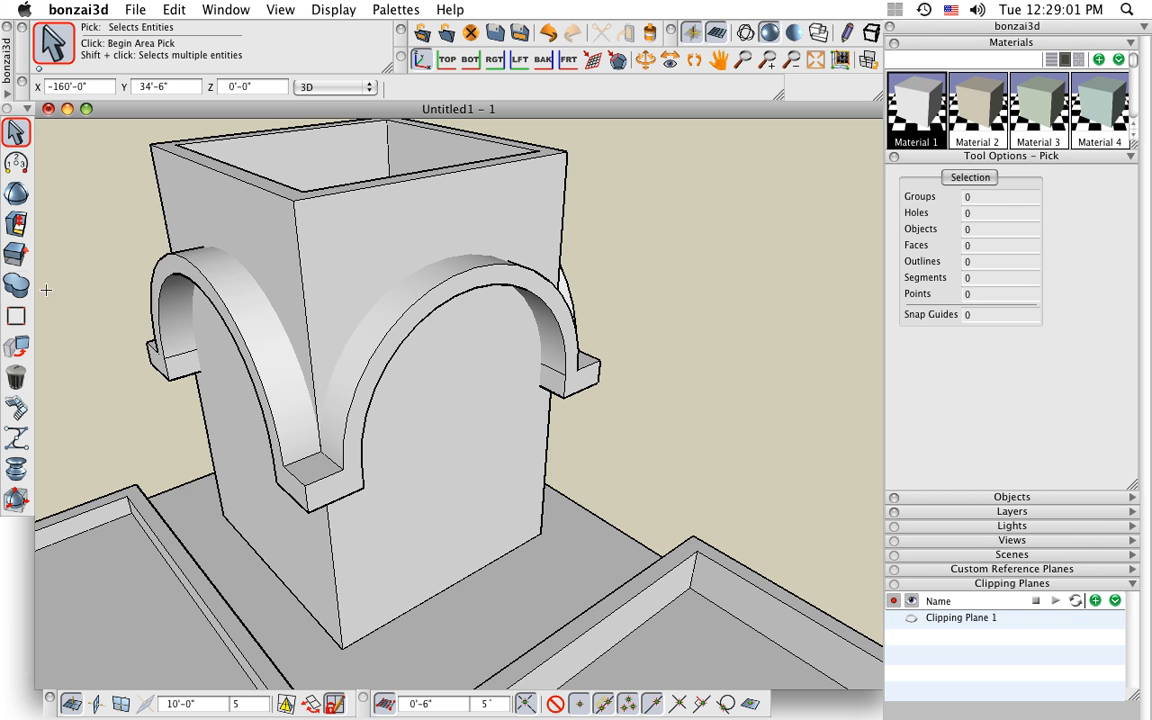
pyautogui.moveTo(19, 288)
pyautogui.click(168, 266)
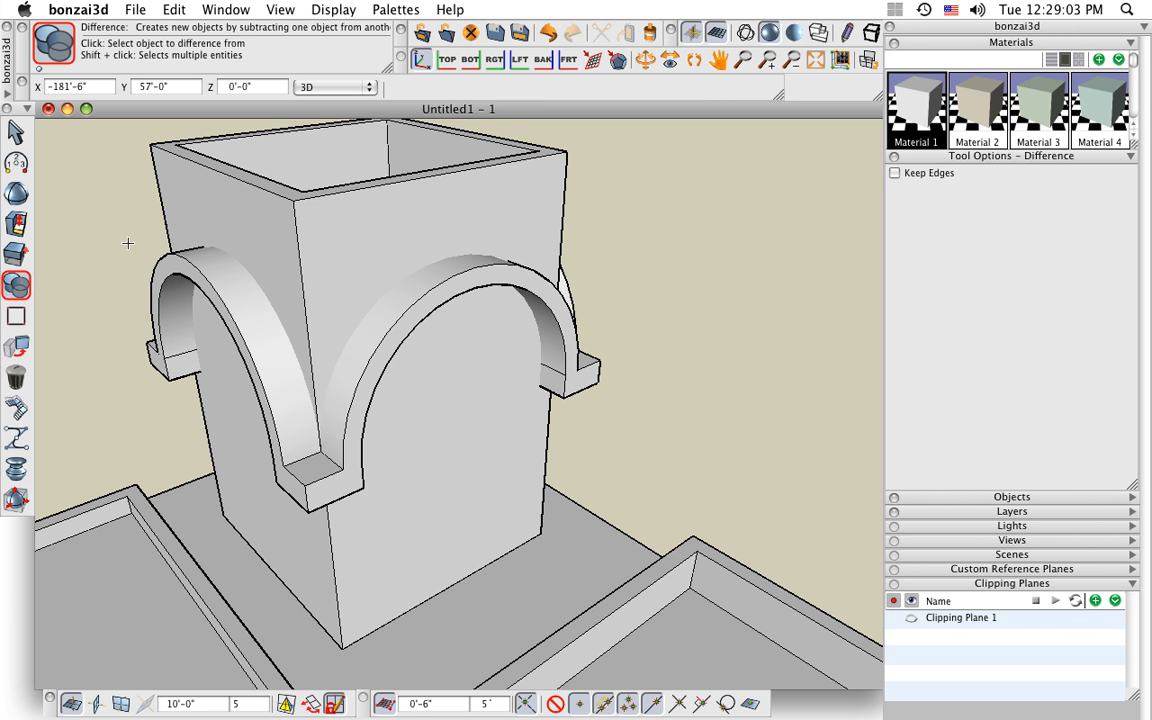
pyautogui.click(229, 443)
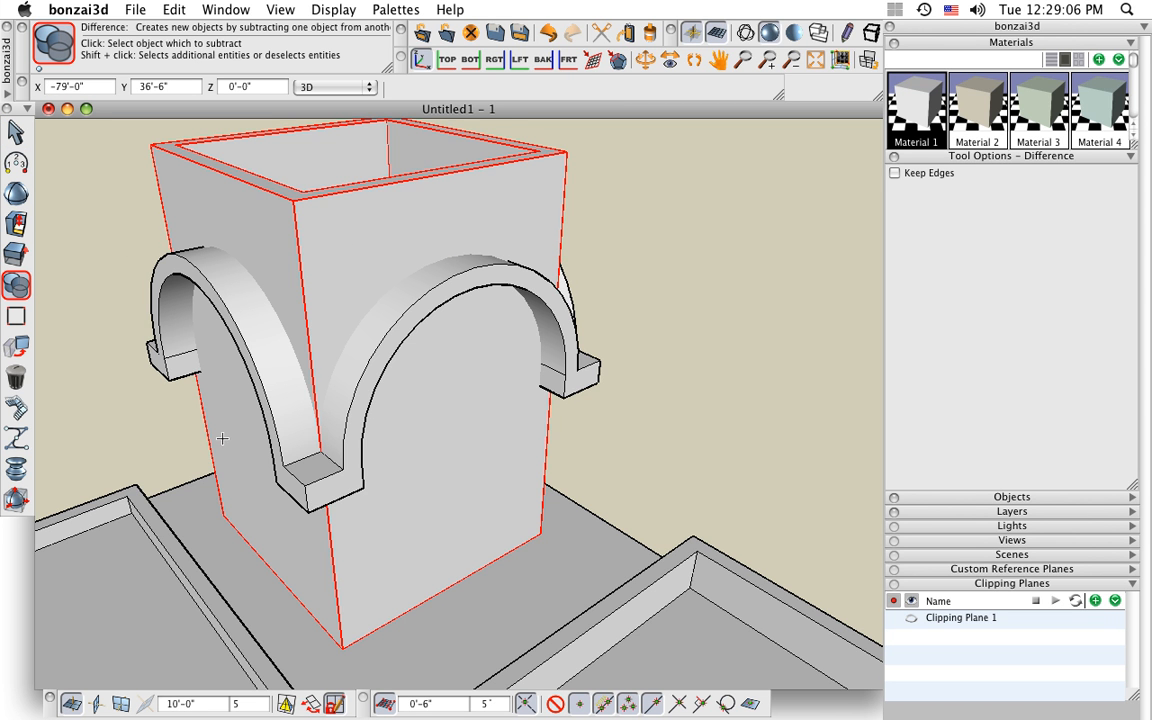
pyautogui.click(158, 351)
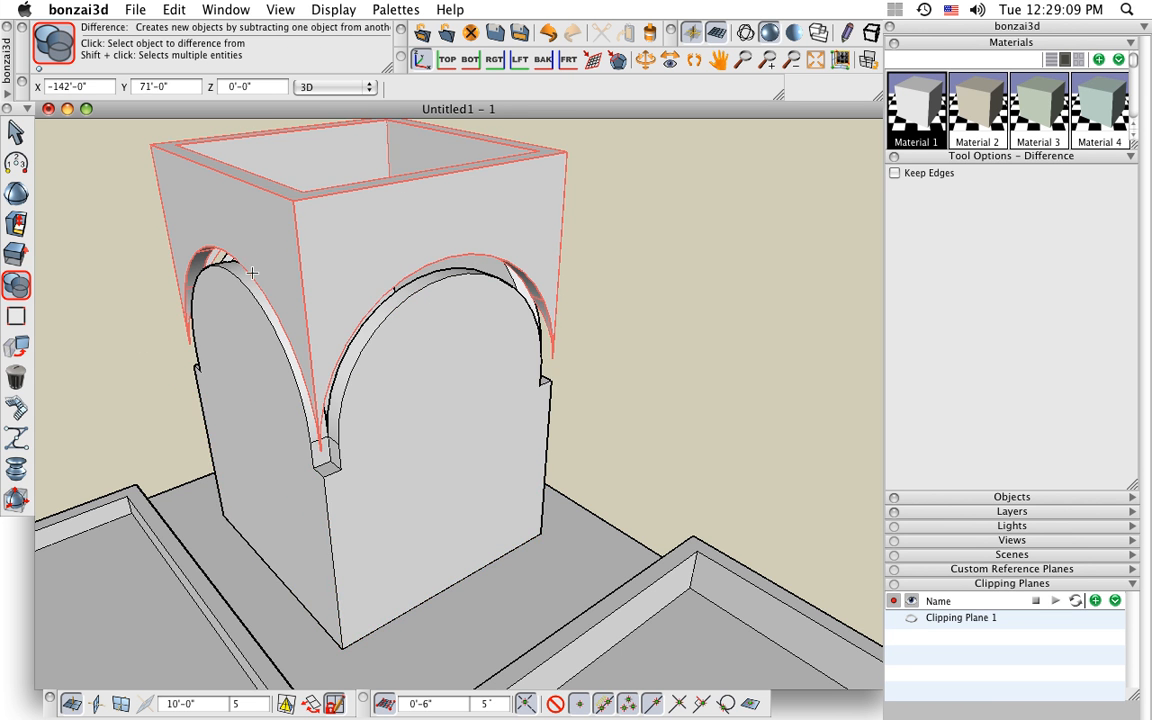
# Delete the leftover wall piece above the vault and bring back the vaulted roof over the trimmed walls.
pyautogui.click(17, 380)
pyautogui.click(200, 187)
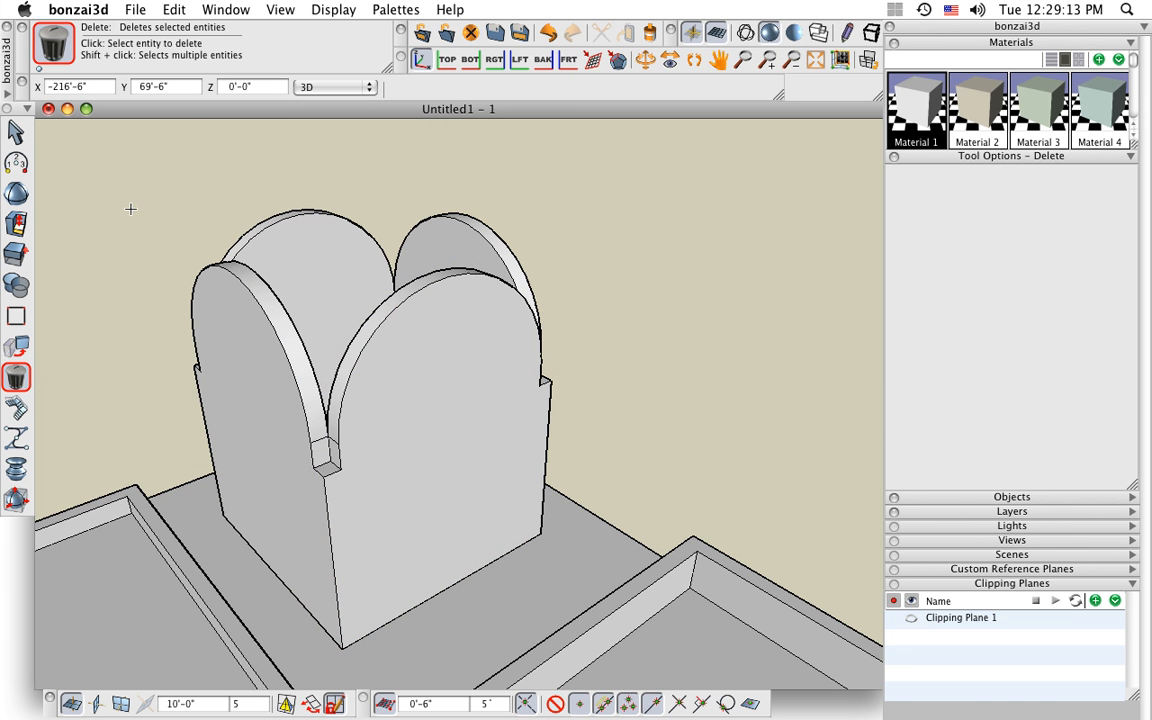
pyautogui.press('super+z')
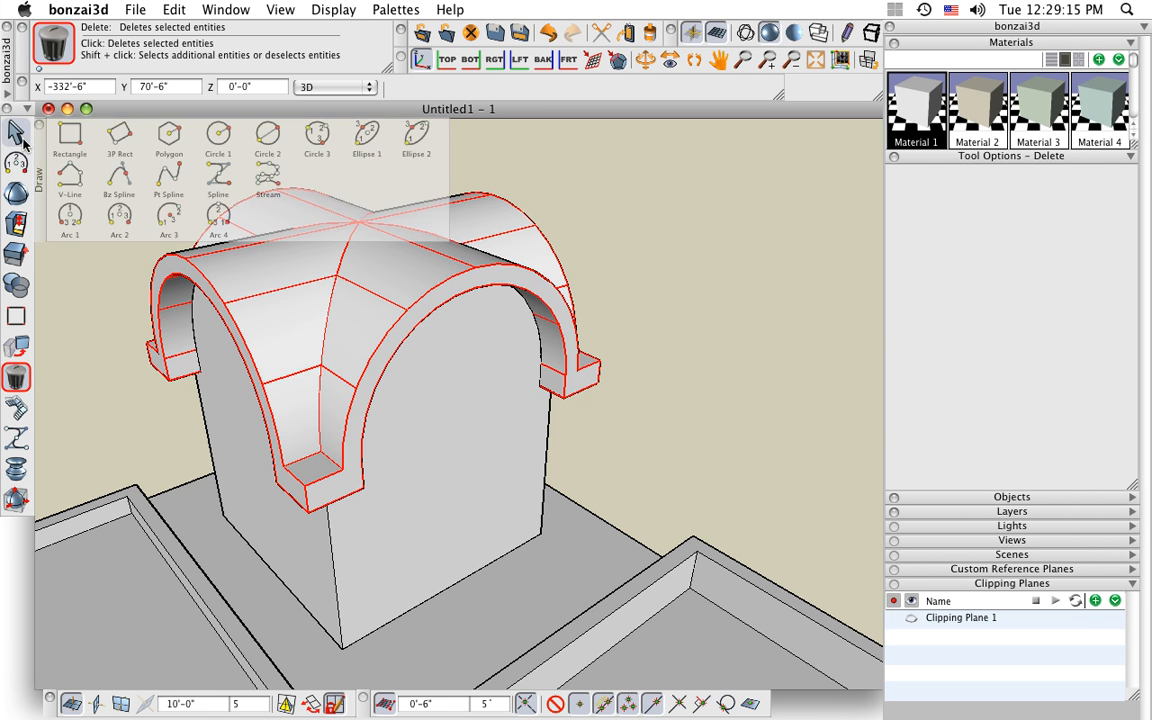
pyautogui.click(16, 131)
# Offset the arched top edge of one enclosure wall 2'-6" inward with Extend To Boundary turned off.
pyautogui.moveTo(532, 378); pyautogui.dragTo(440, 321, button='middle')
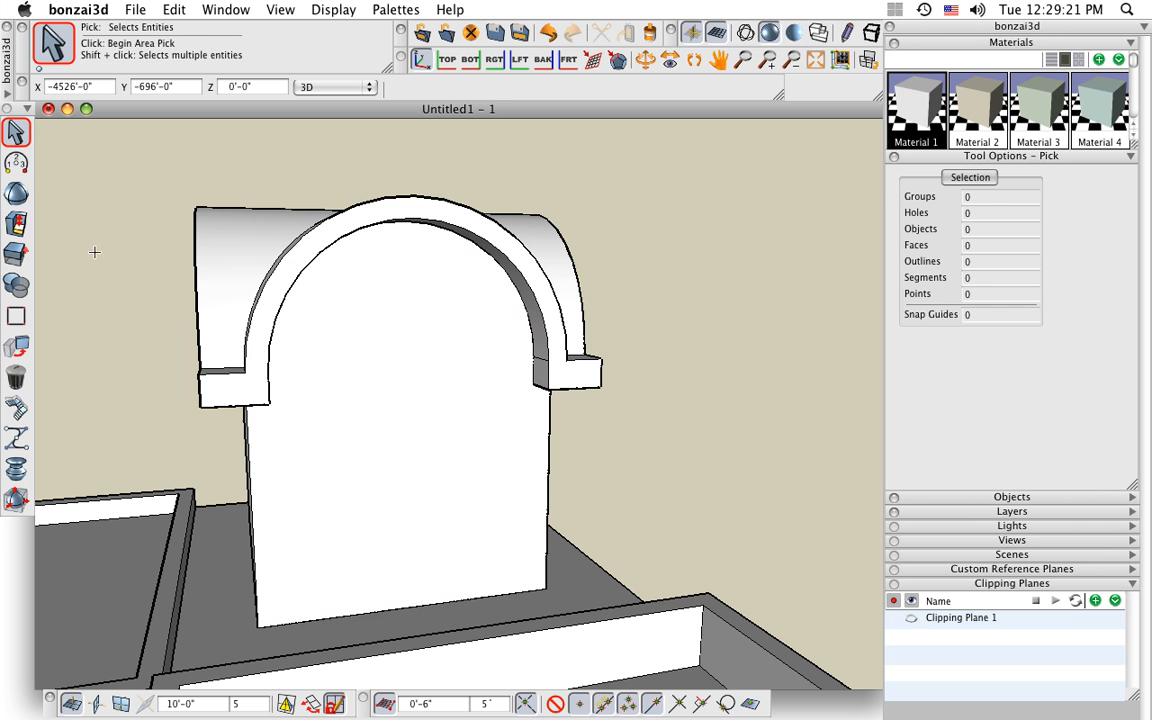
pyautogui.moveTo(16, 224); pyautogui.dragTo(151, 185)
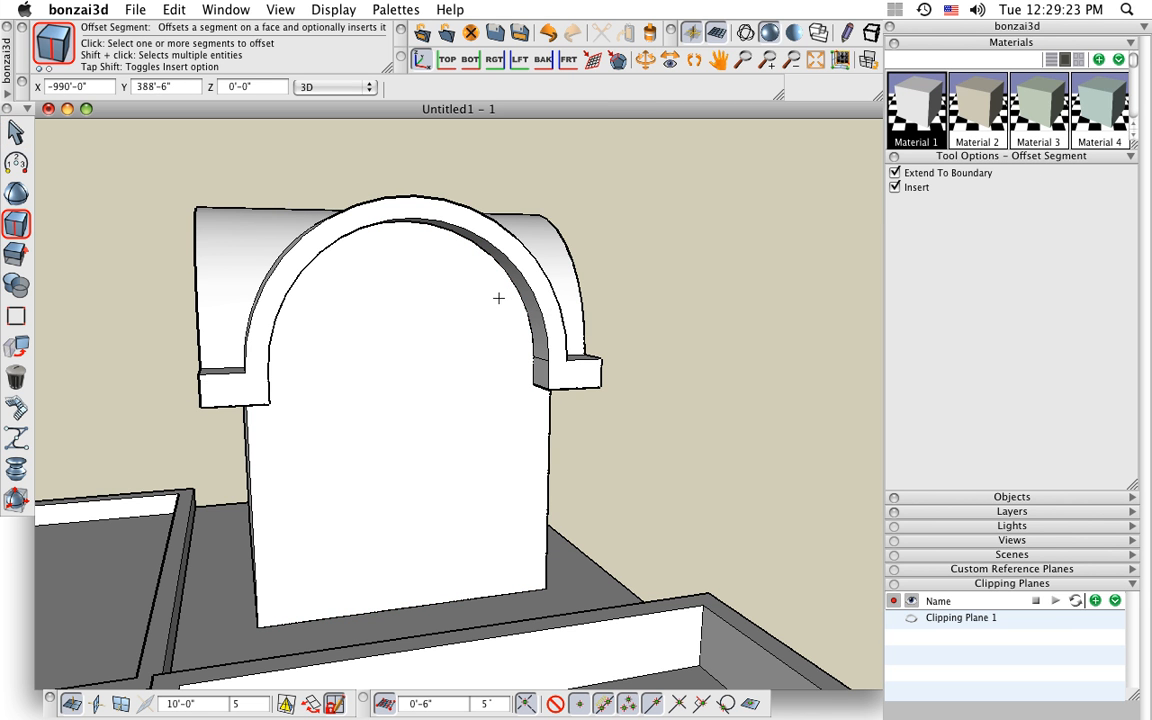
pyautogui.click(895, 174)
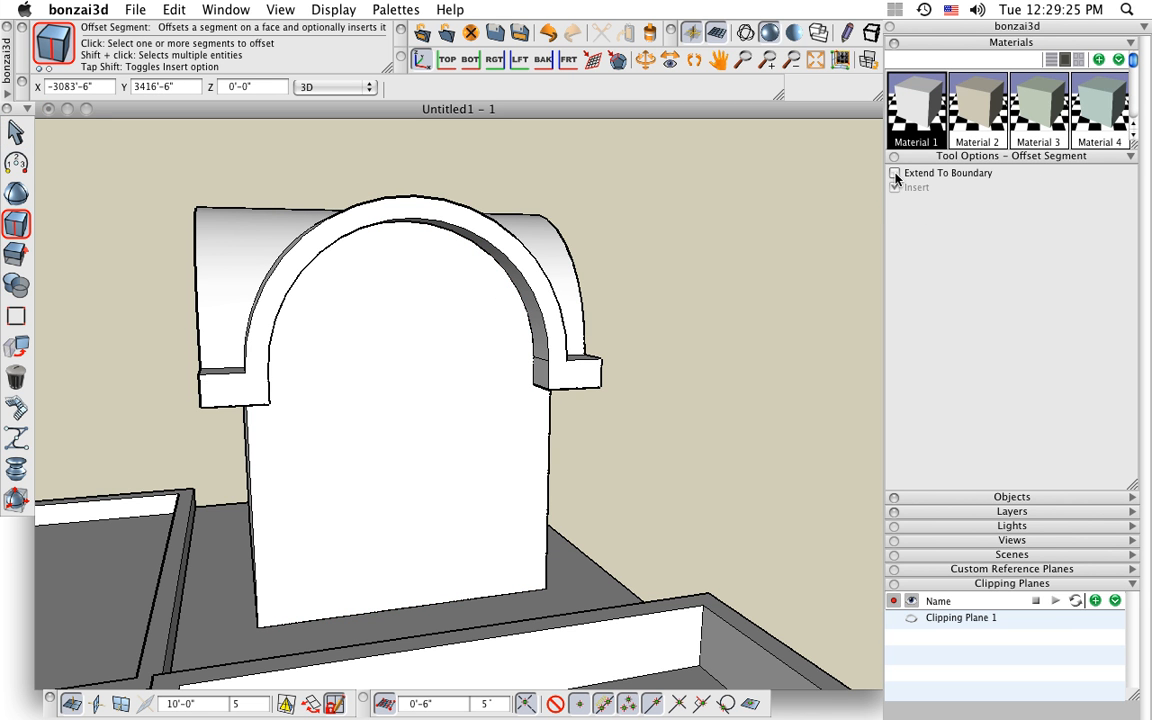
pyautogui.click(486, 253)
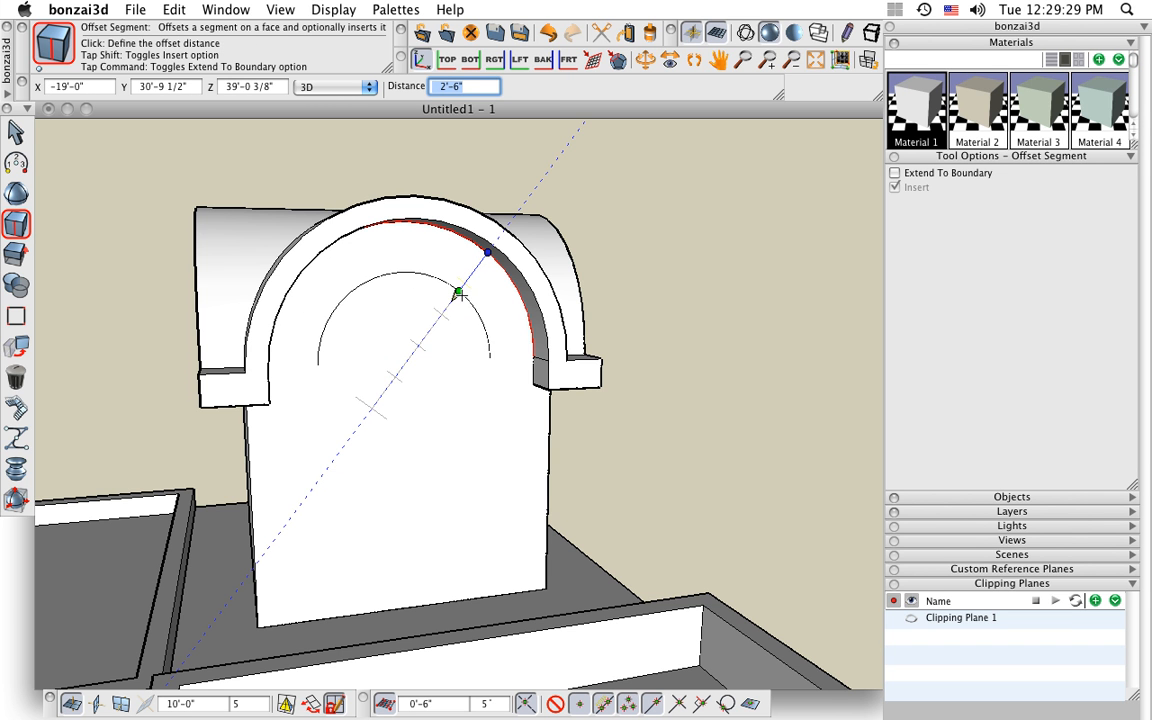
pyautogui.click(458, 293)
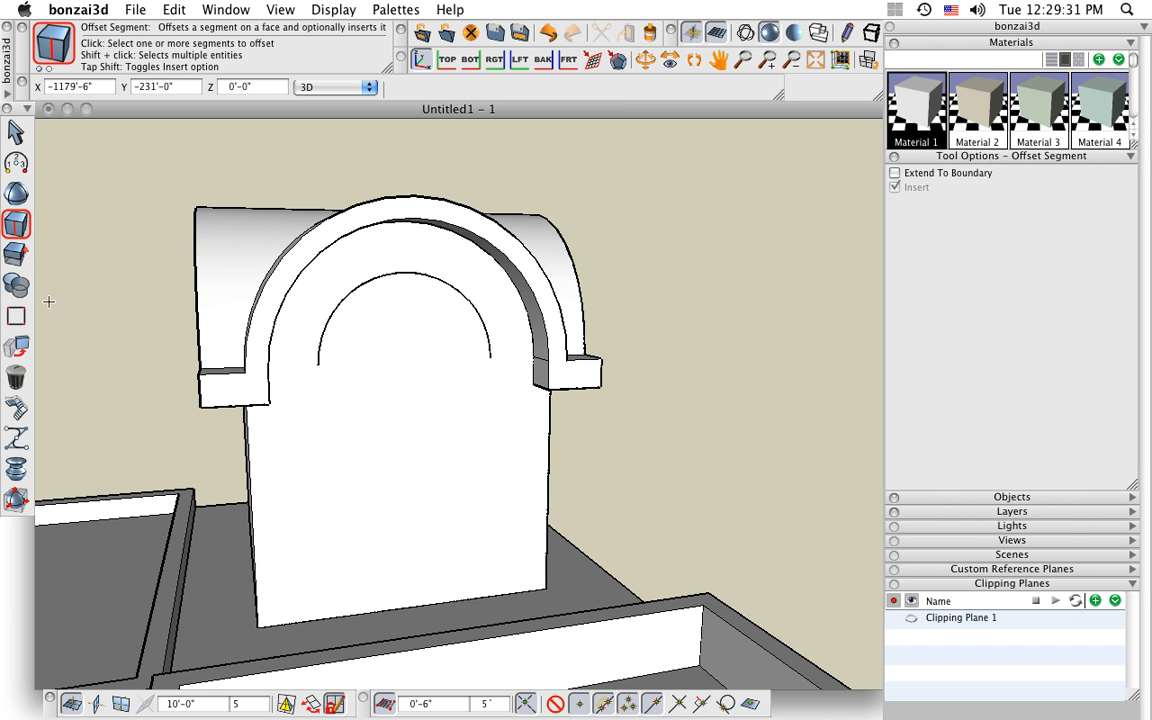
# Close the offset arc into a half-round outline and extrude it 42'-0" through the enclosure, perpendicular to its surface.
pyautogui.moveTo(16, 317); pyautogui.dragTo(134, 301)
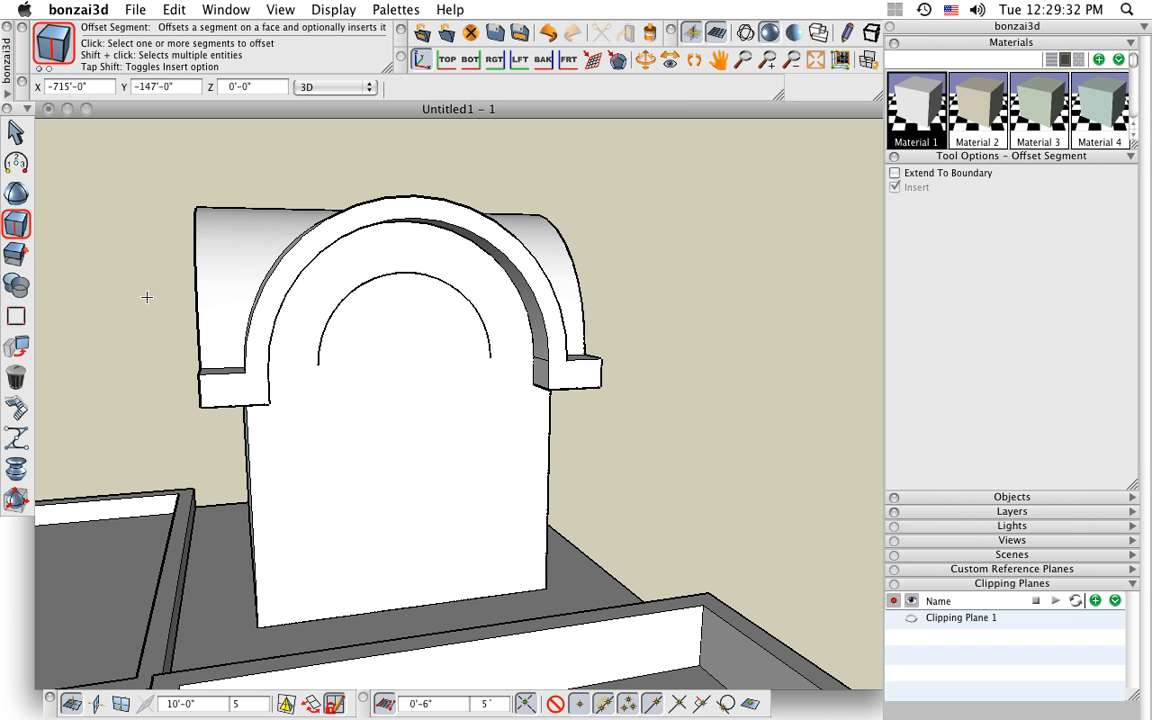
pyautogui.click(332, 315)
pyautogui.moveTo(381, 365); pyautogui.dragTo(494, 445, button='middle')
pyautogui.click(14, 254)
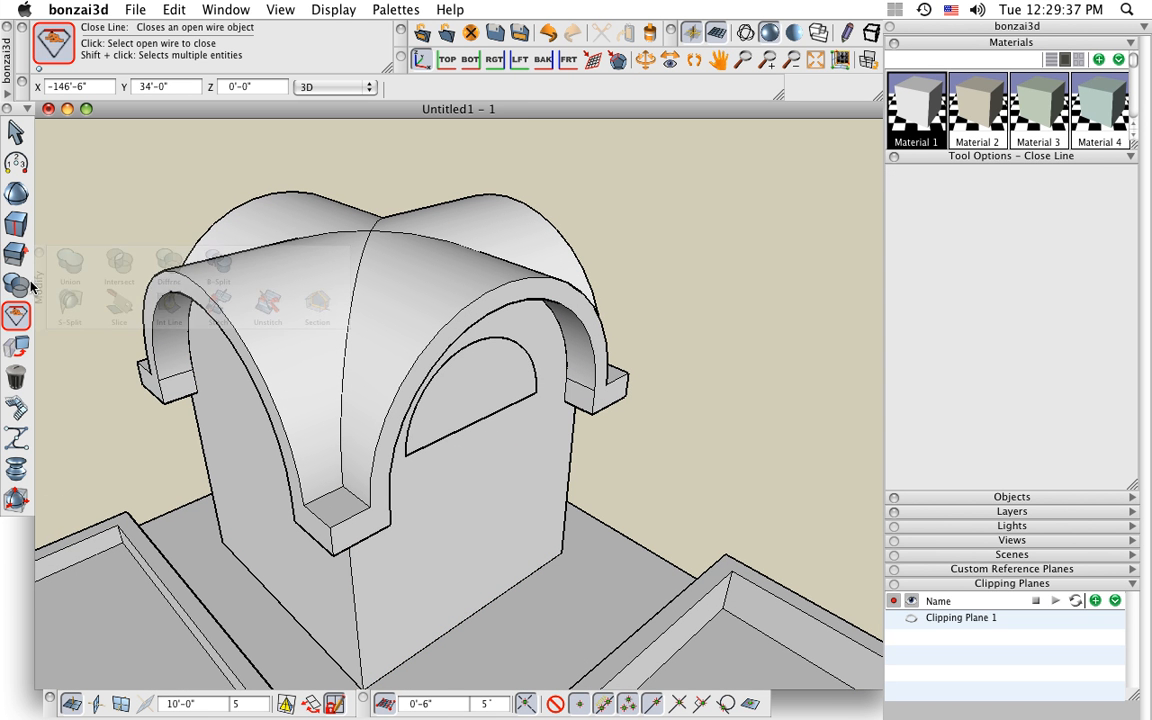
pyautogui.click(510, 404)
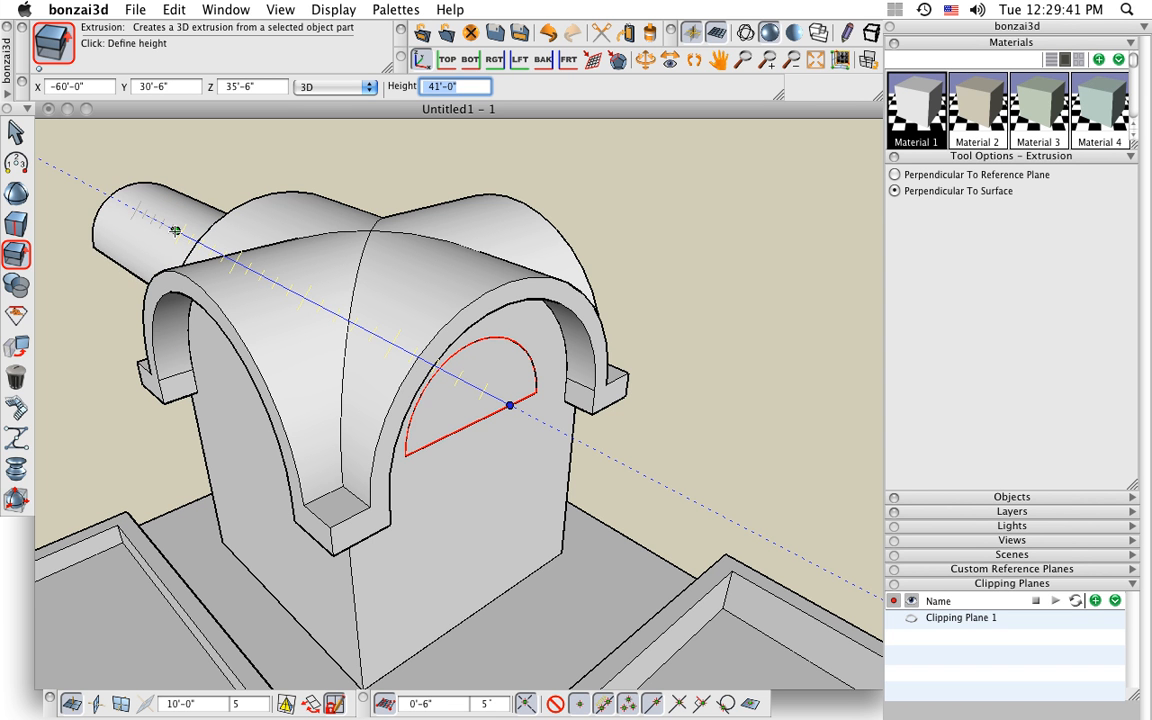
pyautogui.click(174, 228)
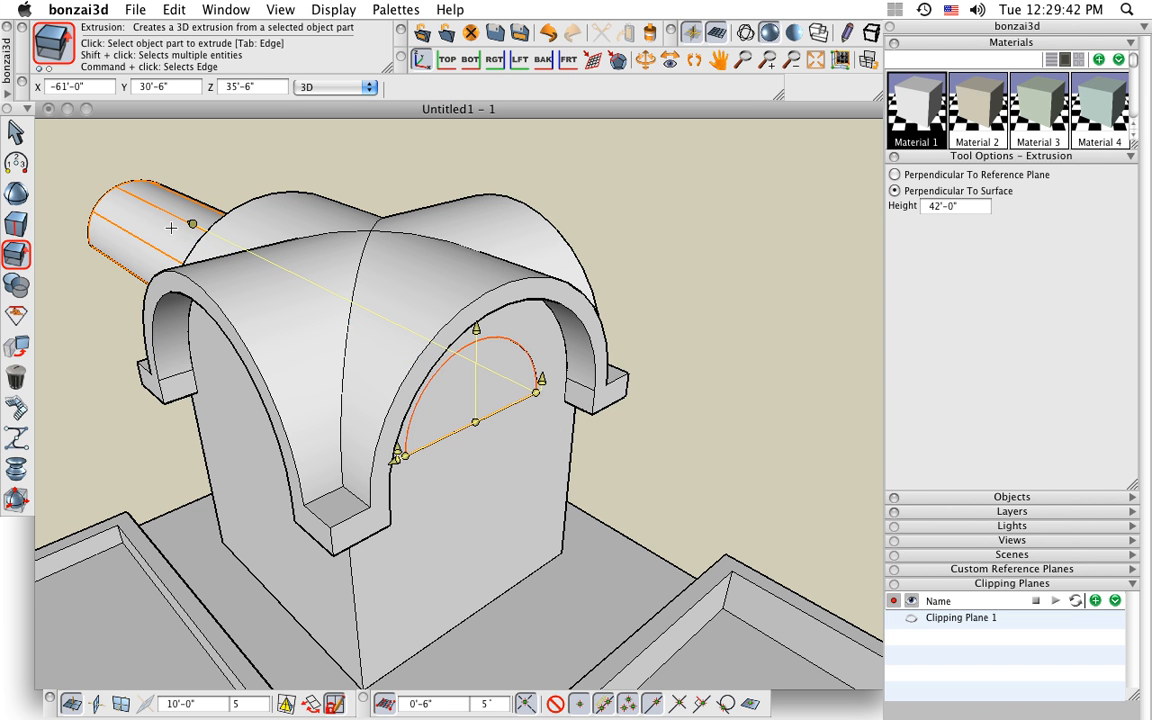
# Rotate a copy of the half-round extrusion 90° in plan about the crossing point at the vault's crown.
pyautogui.click(17, 348)
pyautogui.click(162, 224)
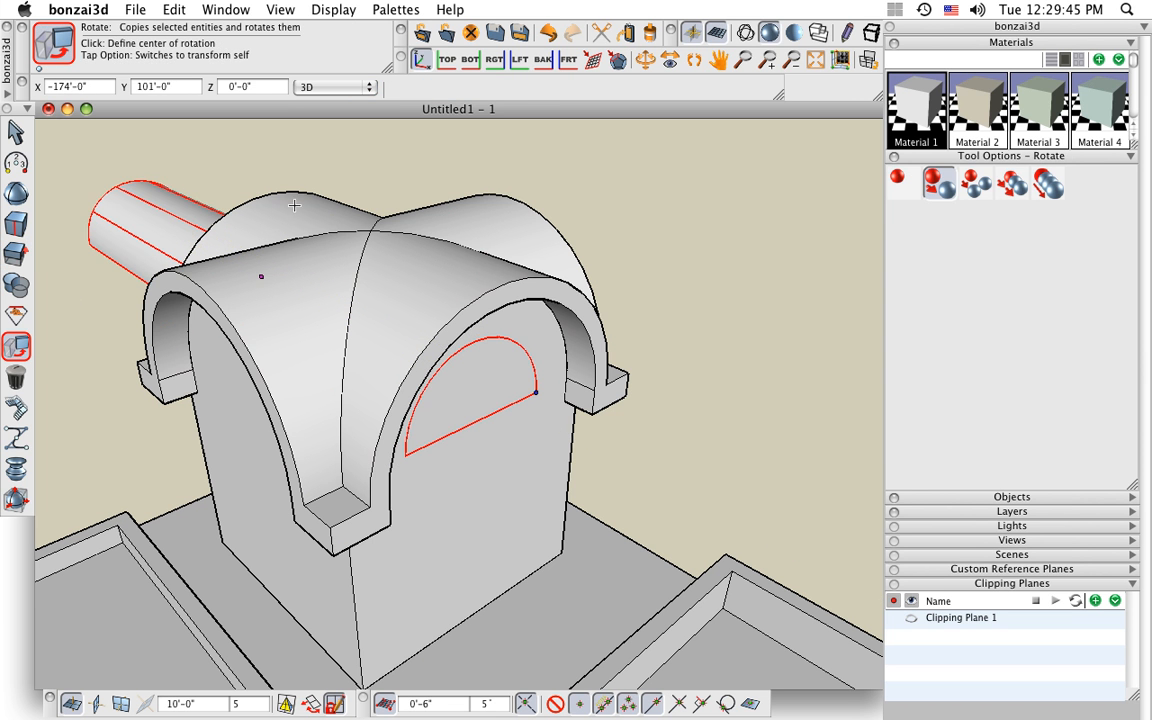
pyautogui.click(370, 232)
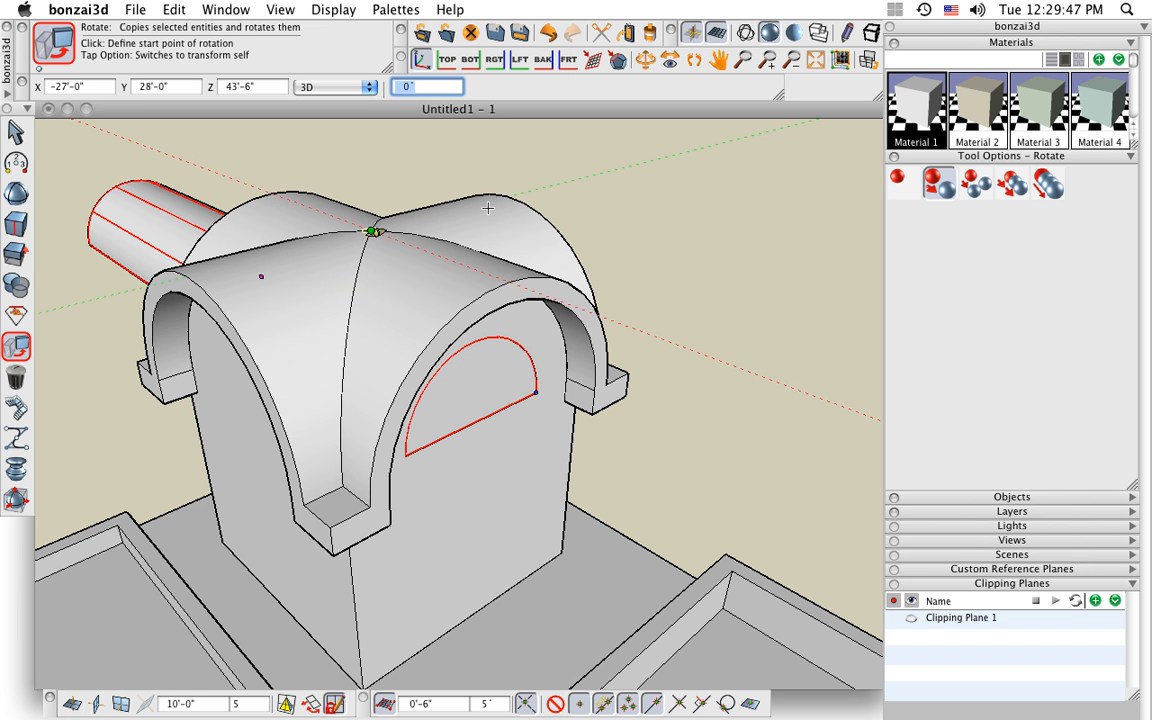
pyautogui.click(619, 170)
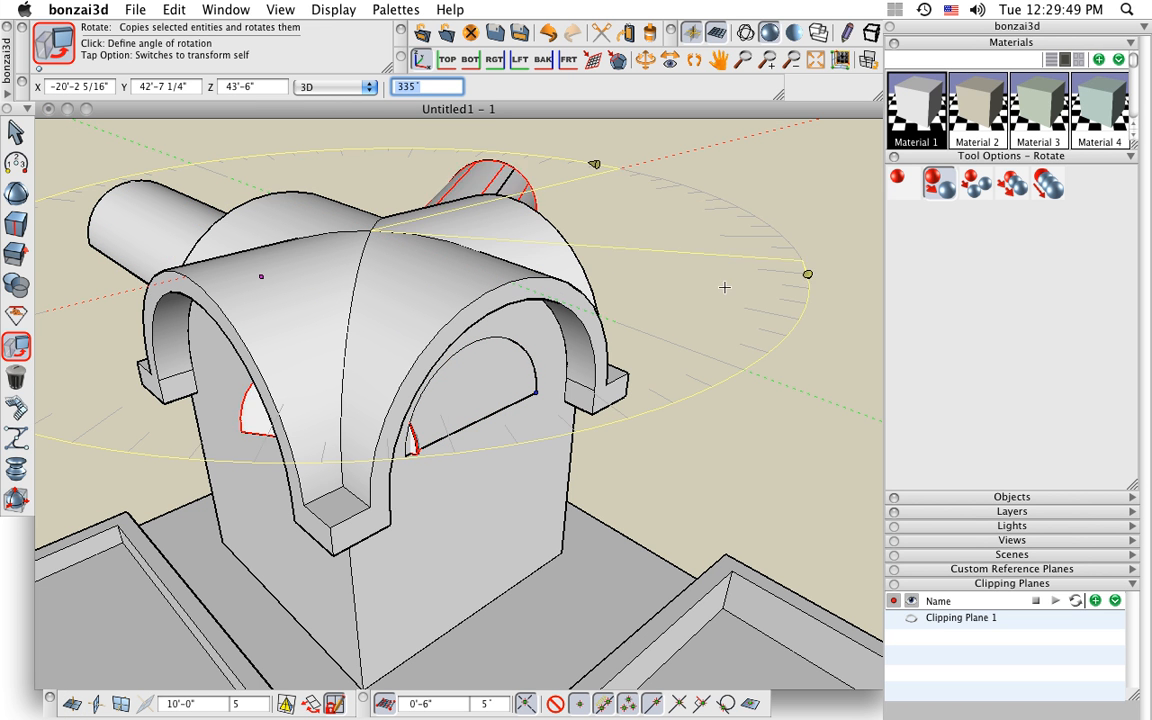
pyautogui.click(772, 379)
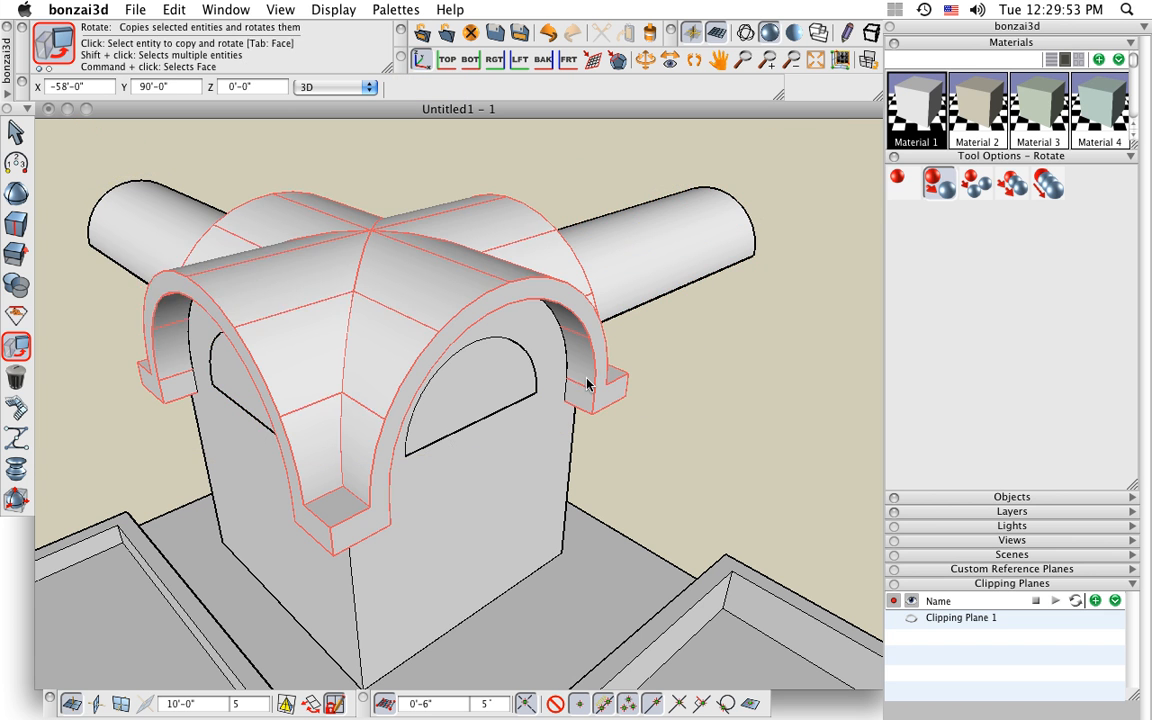
# Subtract both half-round extrusions from the enclosure walls with a Difference operation to cut the arched window openings.
pyautogui.click(16, 285)
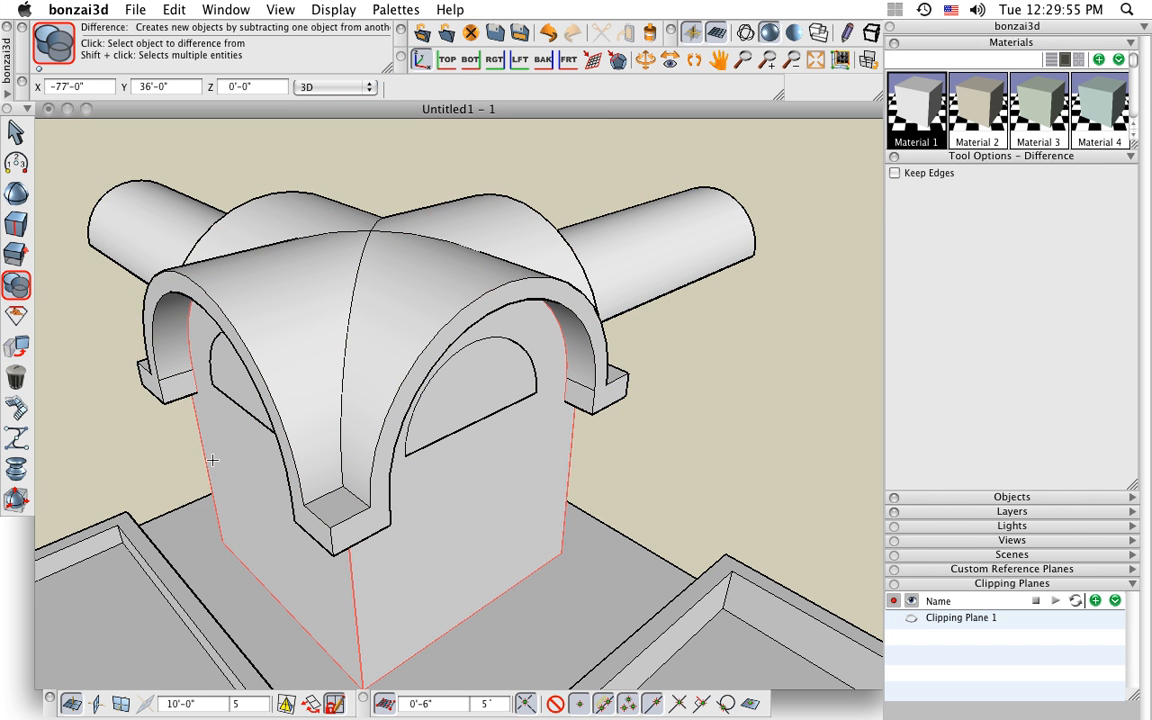
pyautogui.click(193, 413)
pyautogui.click(146, 199)
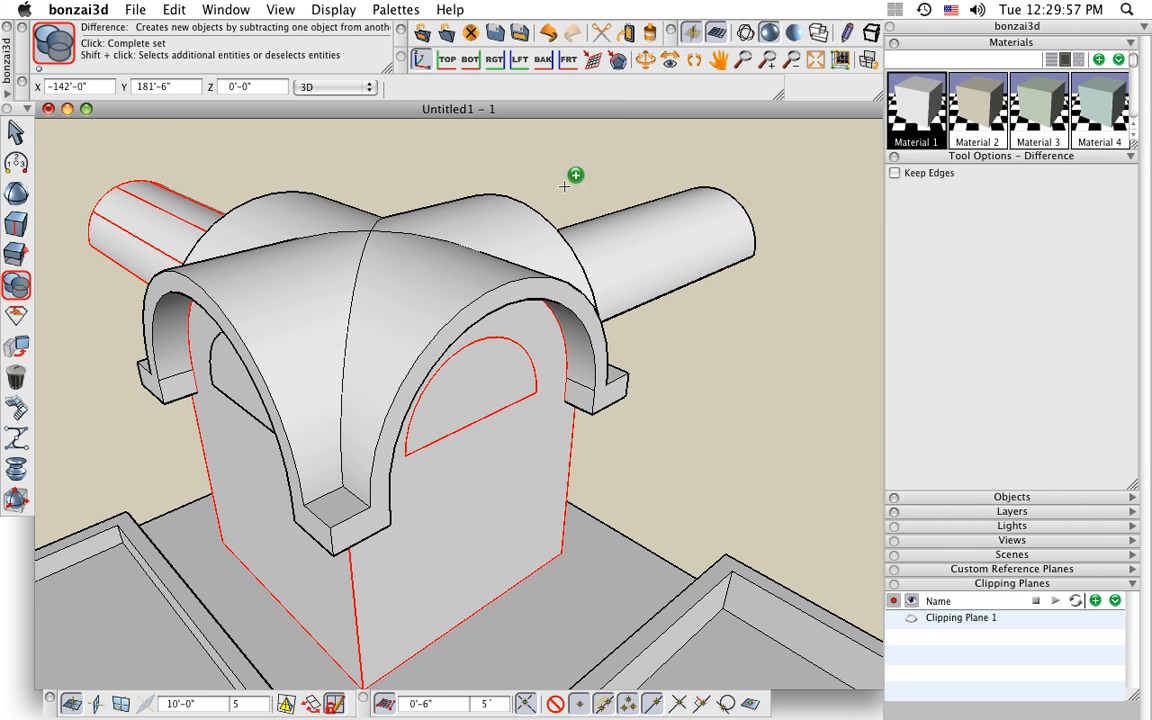
pyautogui.click(580, 170)
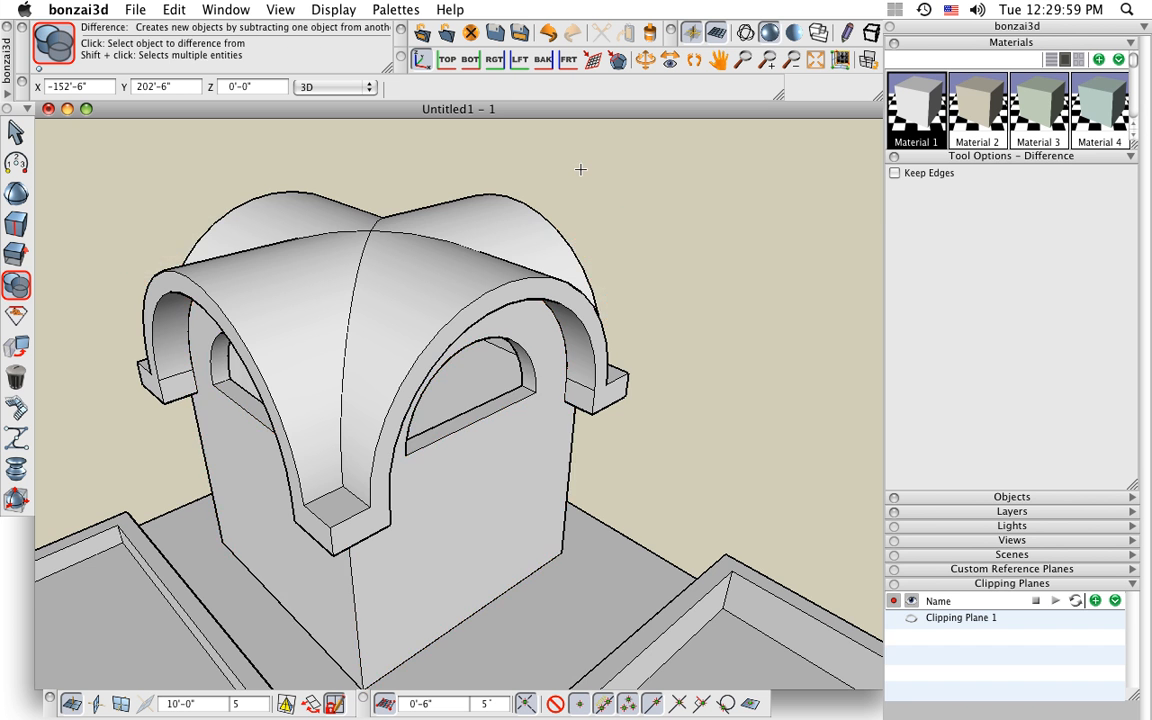
# Cut two 4'-0" by 6'-0" rectangular openings through solid mass, side by side low in one enclosure wall, using Plane coordinates.
pyautogui.moveTo(581, 470); pyautogui.dragTo(356, 420, button='middle')
pyautogui.moveTo(356, 420); pyautogui.dragTo(321, 476)
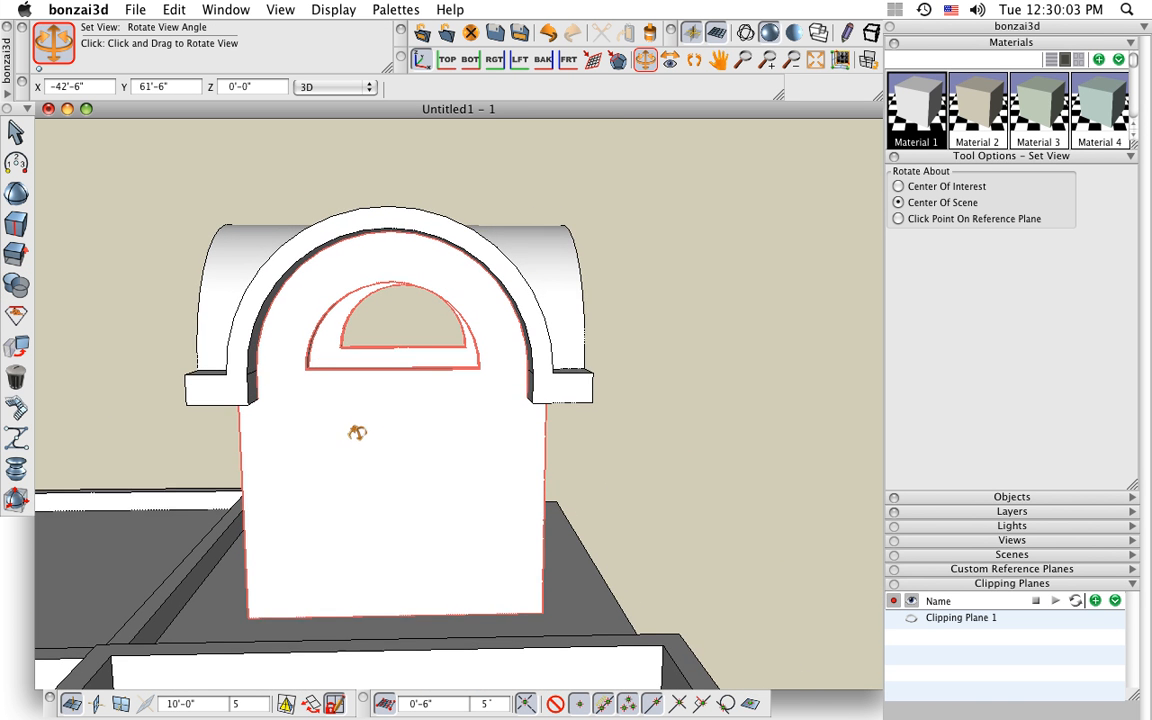
pyautogui.click(15, 285)
pyautogui.click(15, 161)
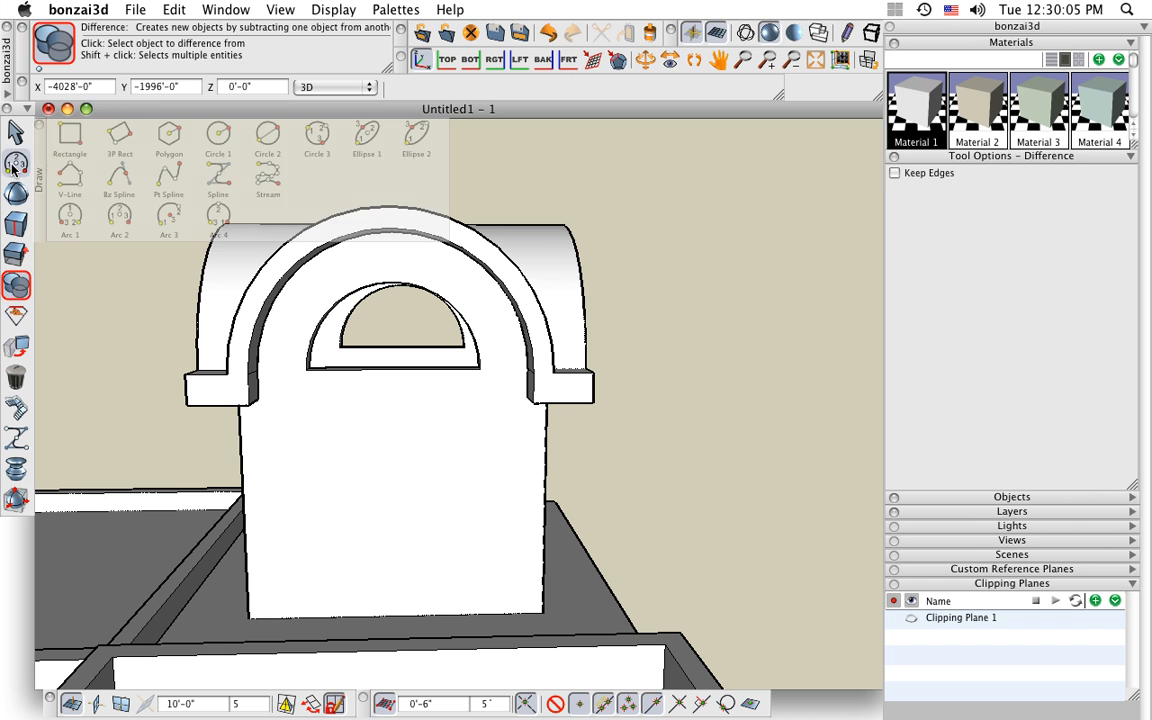
pyautogui.click(60, 125)
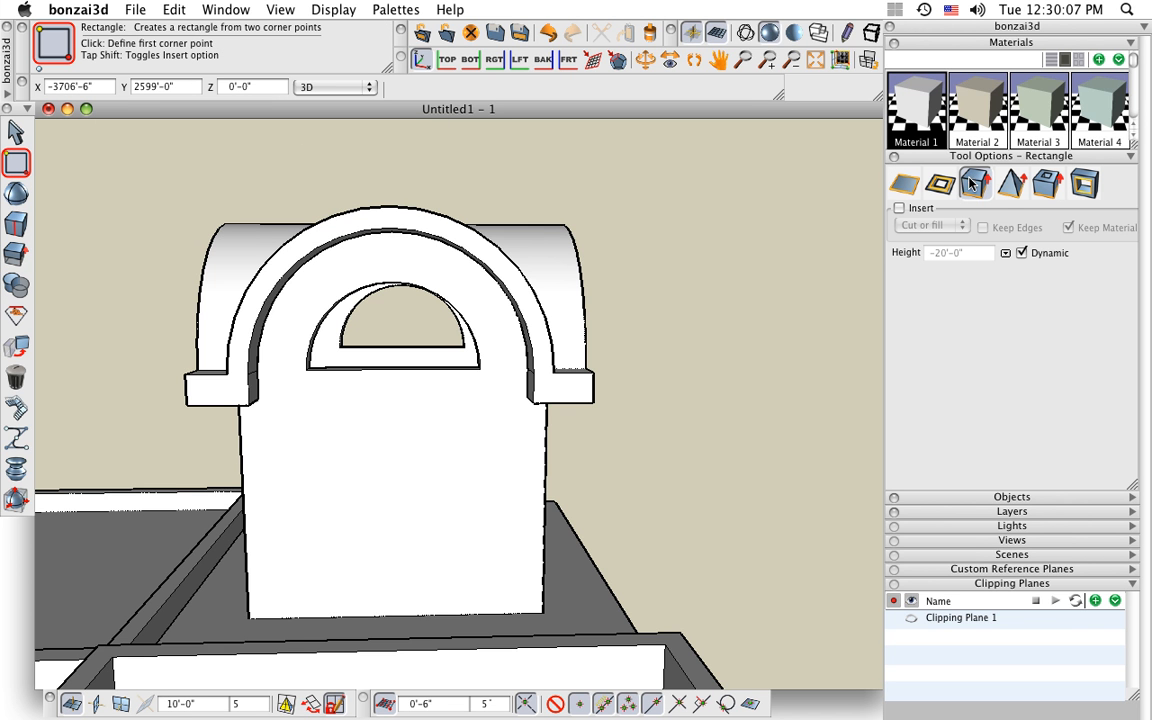
pyautogui.click(1086, 190)
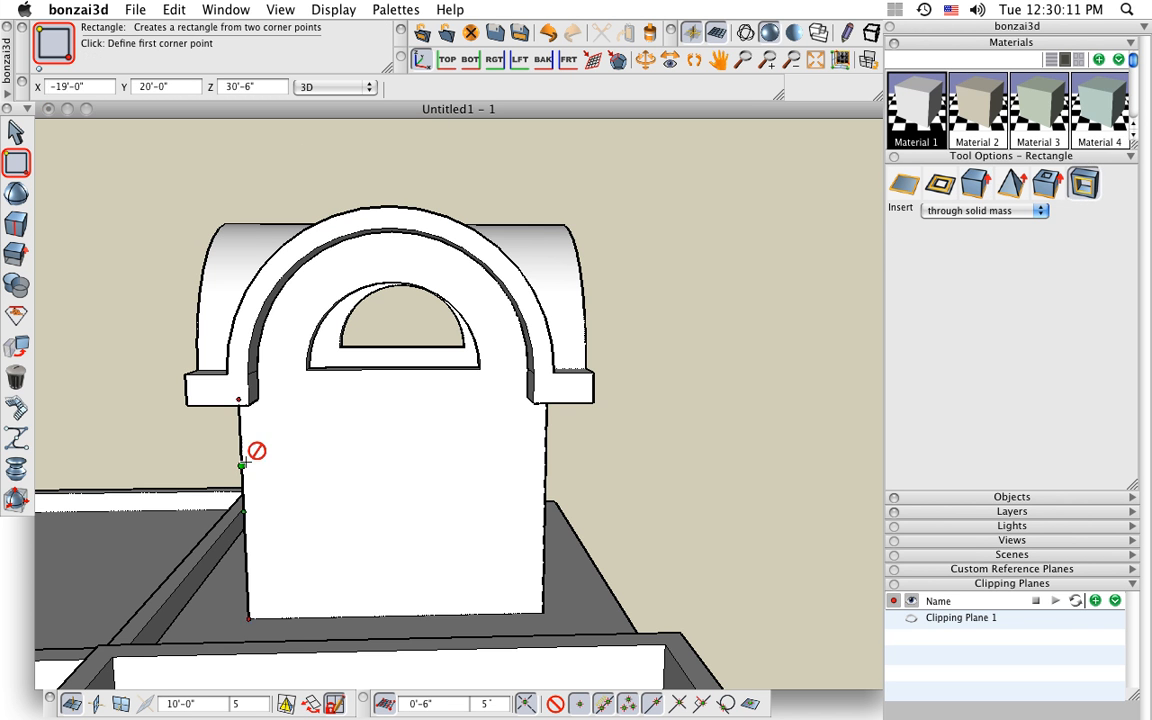
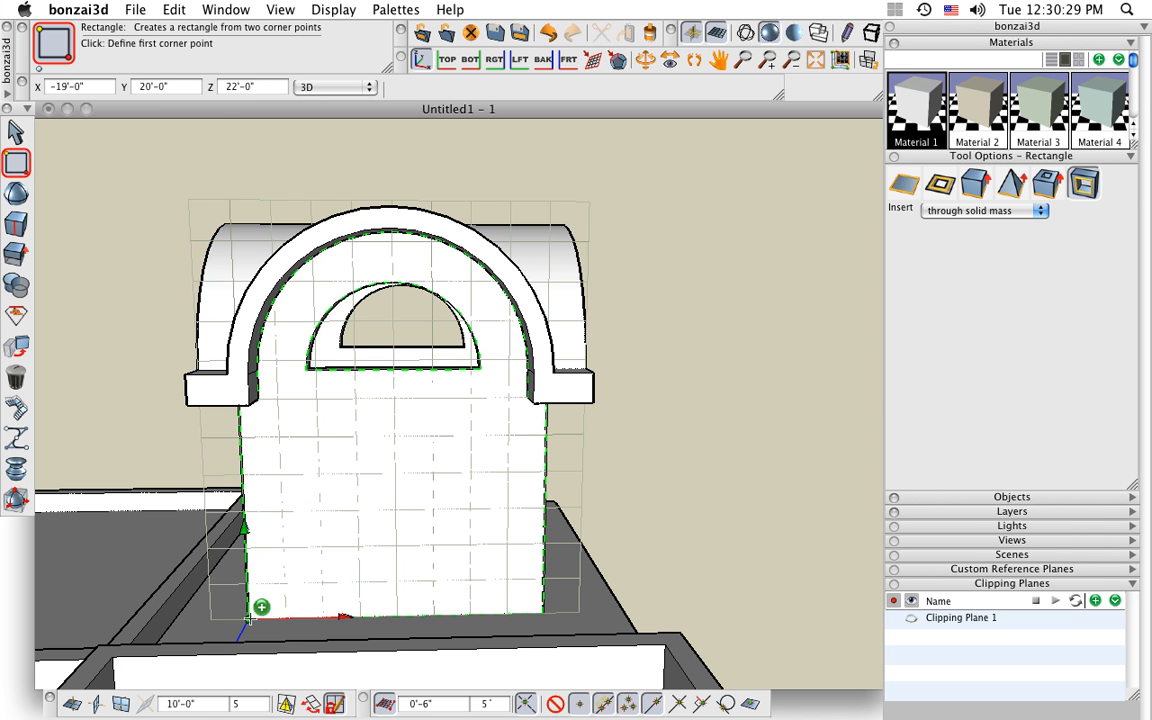
pyautogui.click(315, 88)
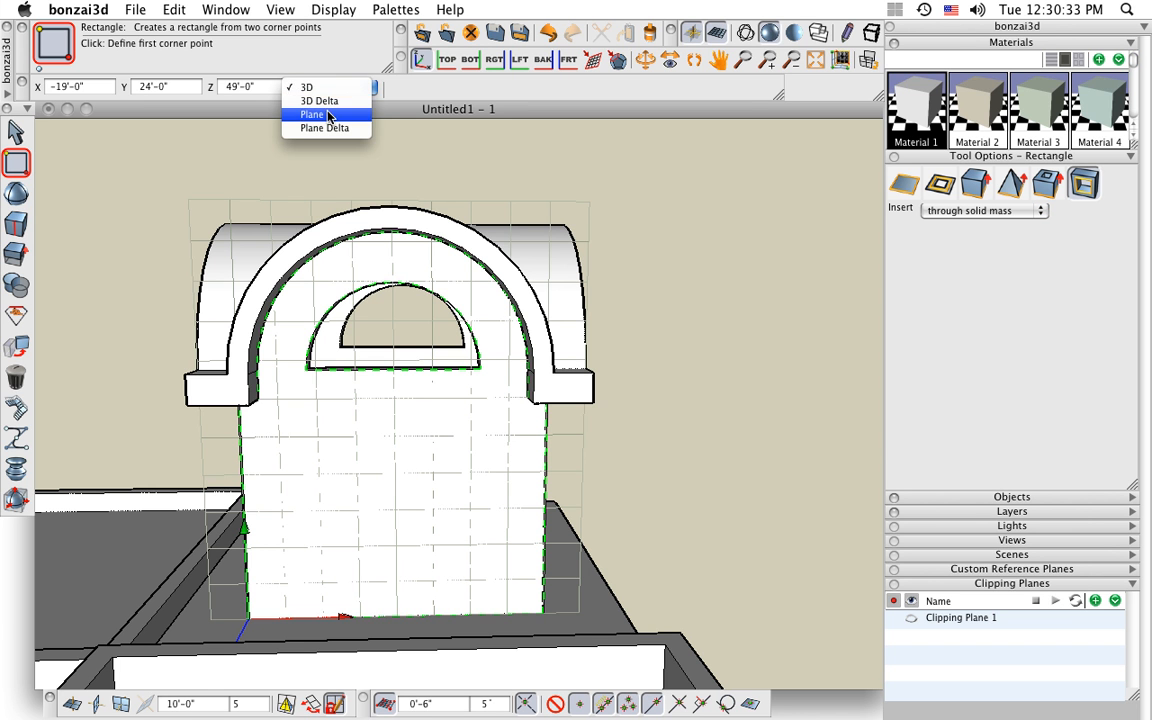
pyautogui.click(322, 113)
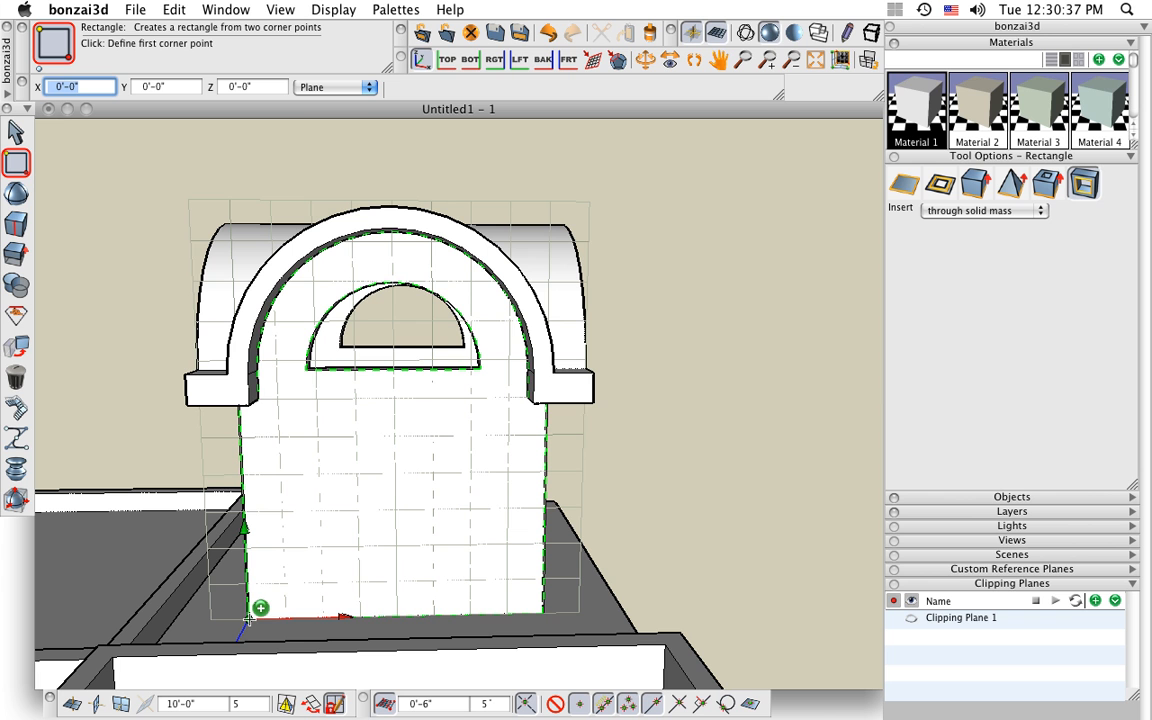
pyautogui.click(285, 581)
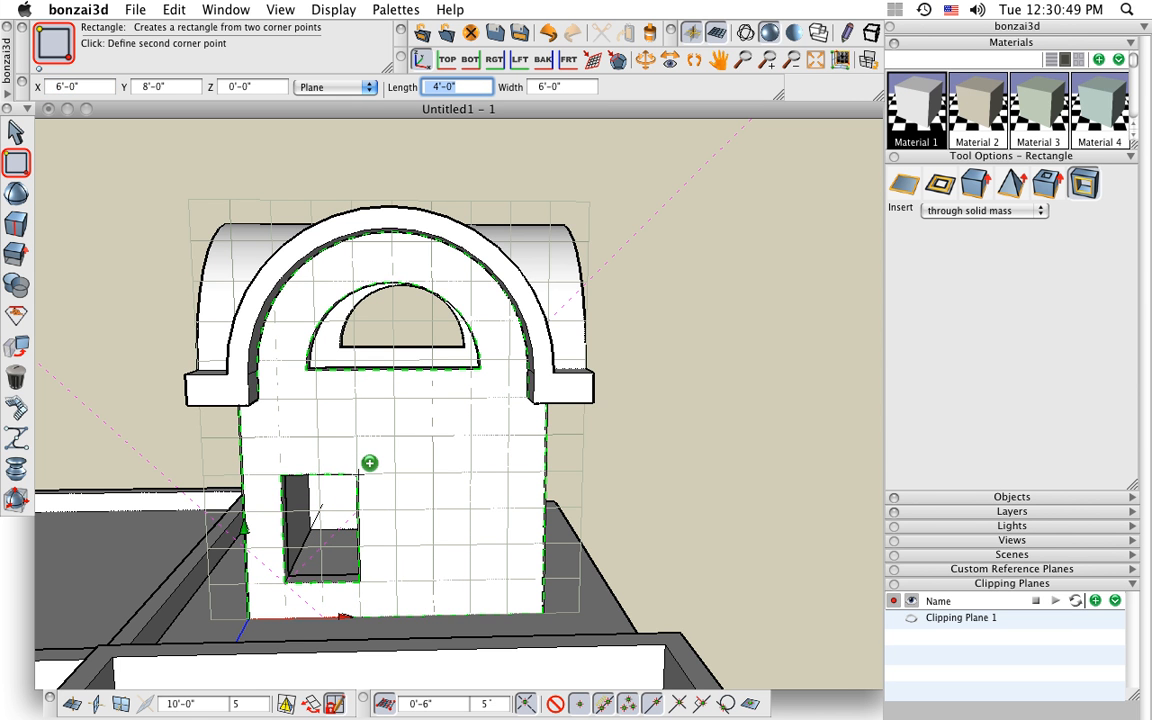
pyautogui.press('Return')
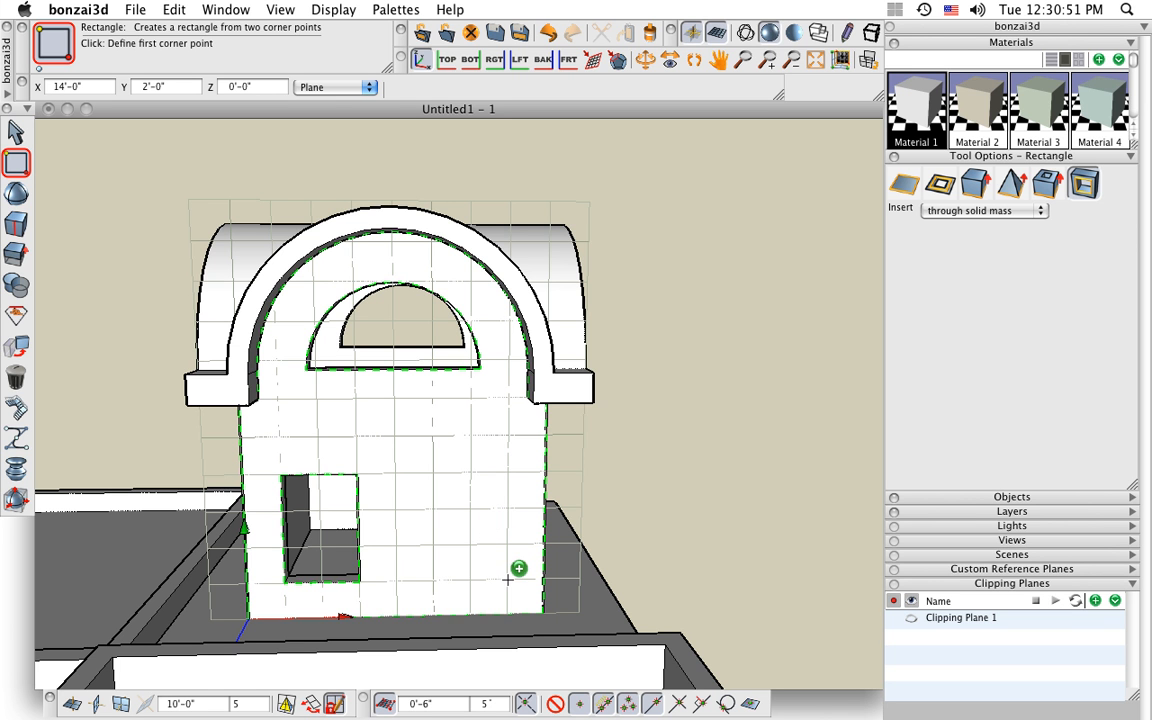
pyautogui.click(507, 579)
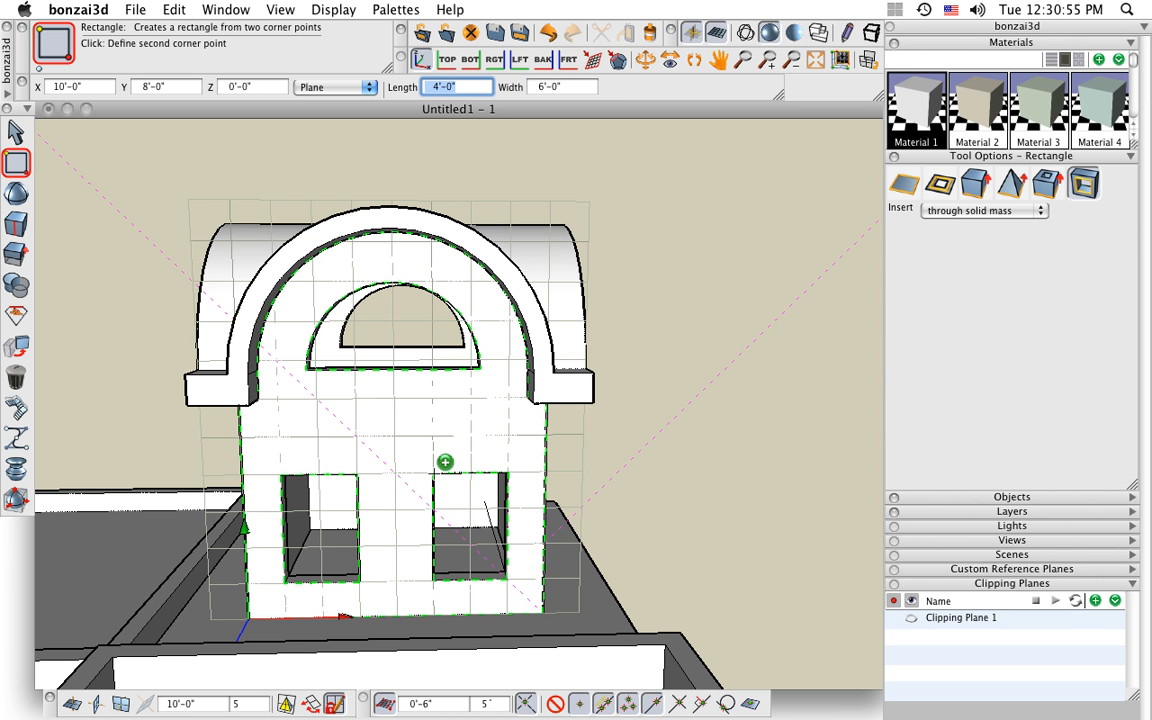
pyautogui.press('Escape')
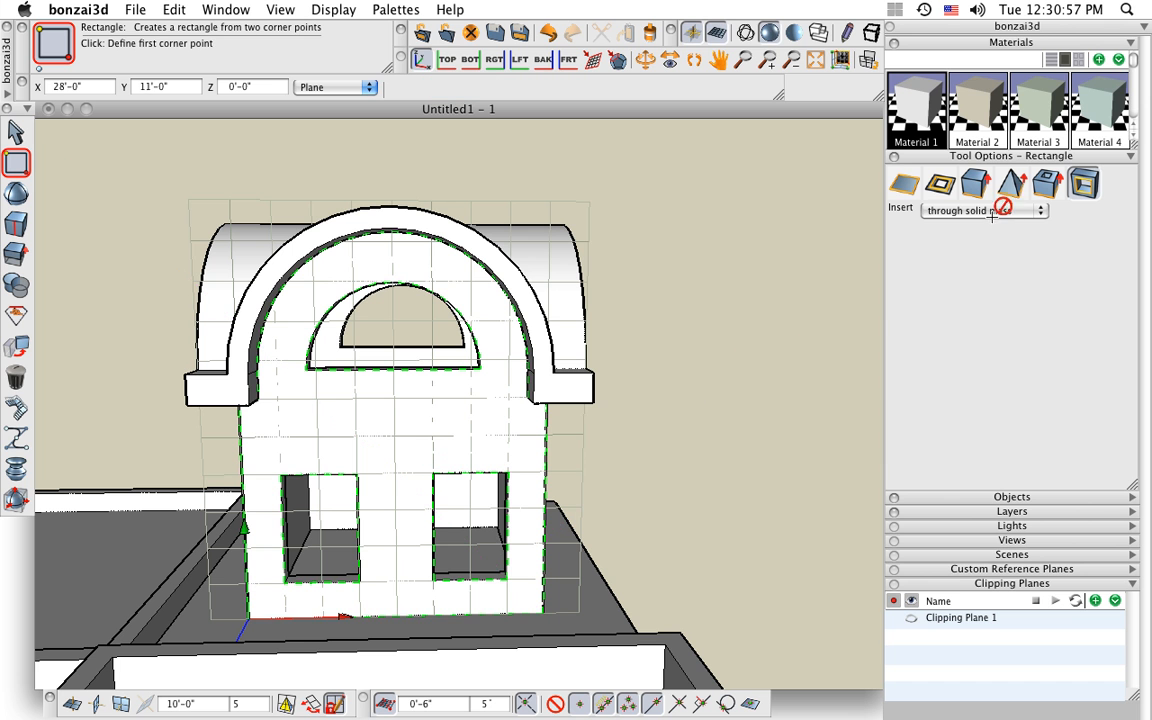
# Cut a horizontal opening about 9'-6" by 2'-6" through the entire object, between the arched window and the two lower openings.
pyautogui.click(990, 210)
pyautogui.click(993, 198)
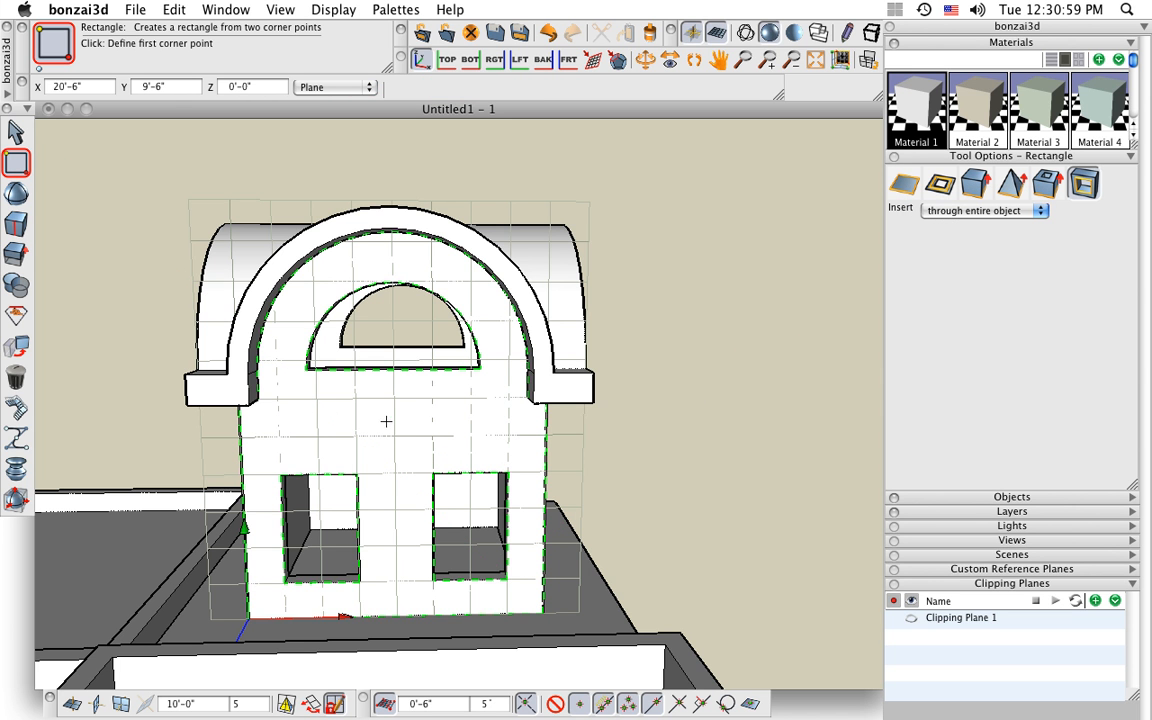
pyautogui.click(297, 399)
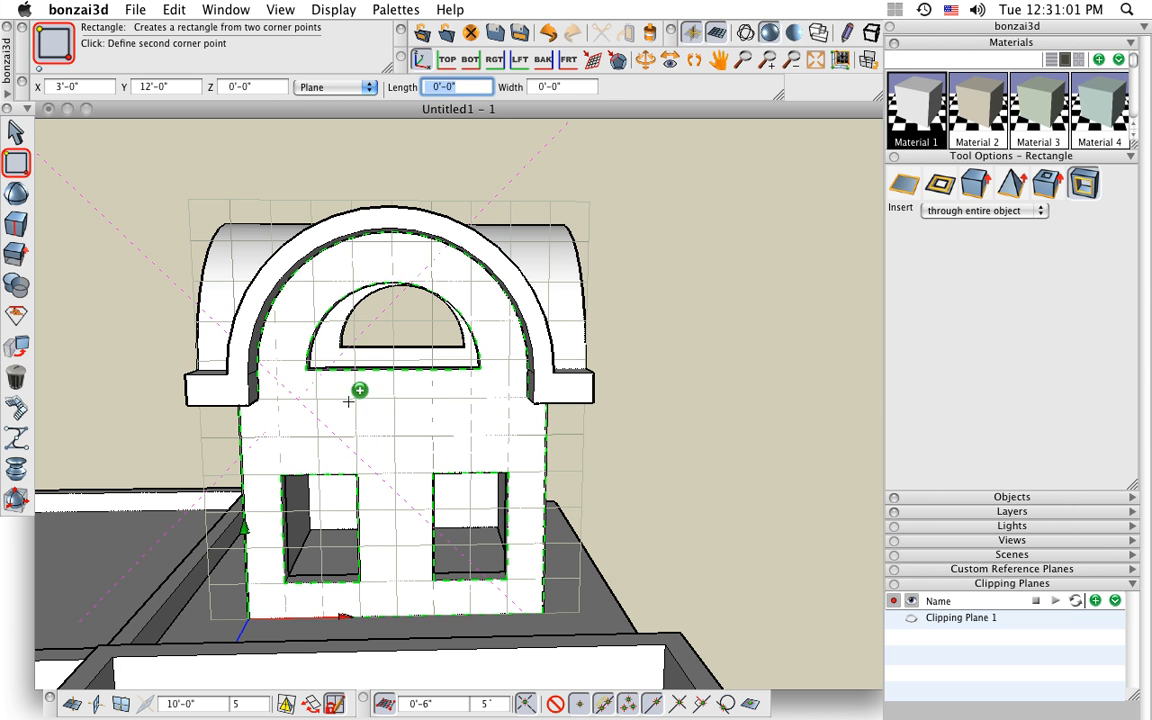
pyautogui.click(482, 448)
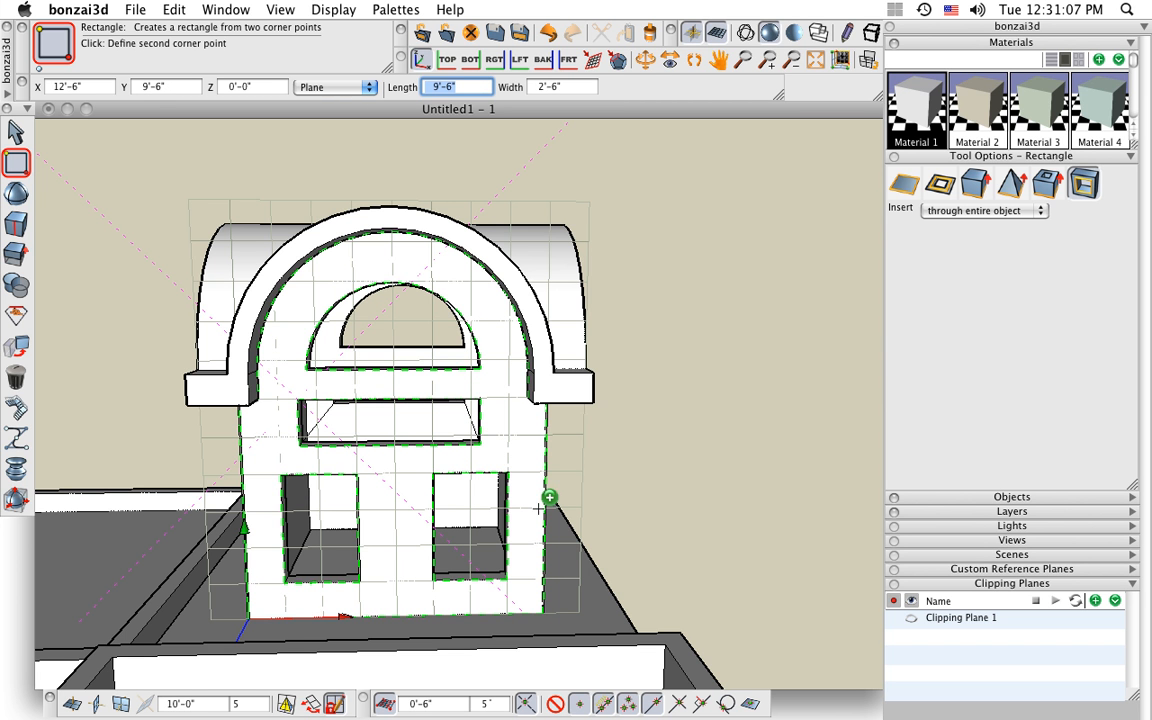
# Bring the whole model into view with nothing being drawn, and hide the axes and the reference grid.
pyautogui.moveTo(388, 455)
pyautogui.mouseDown(button='middle')
pyautogui.moveTo(375, 370)
pyautogui.moveTo(442, 445)
pyautogui.moveTo(627, 468)
pyautogui.moveTo(370, 465)
pyautogui.mouseUp(button='middle')
pyautogui.moveTo(545, 449); pyautogui.dragTo(22, 425, button='middle')
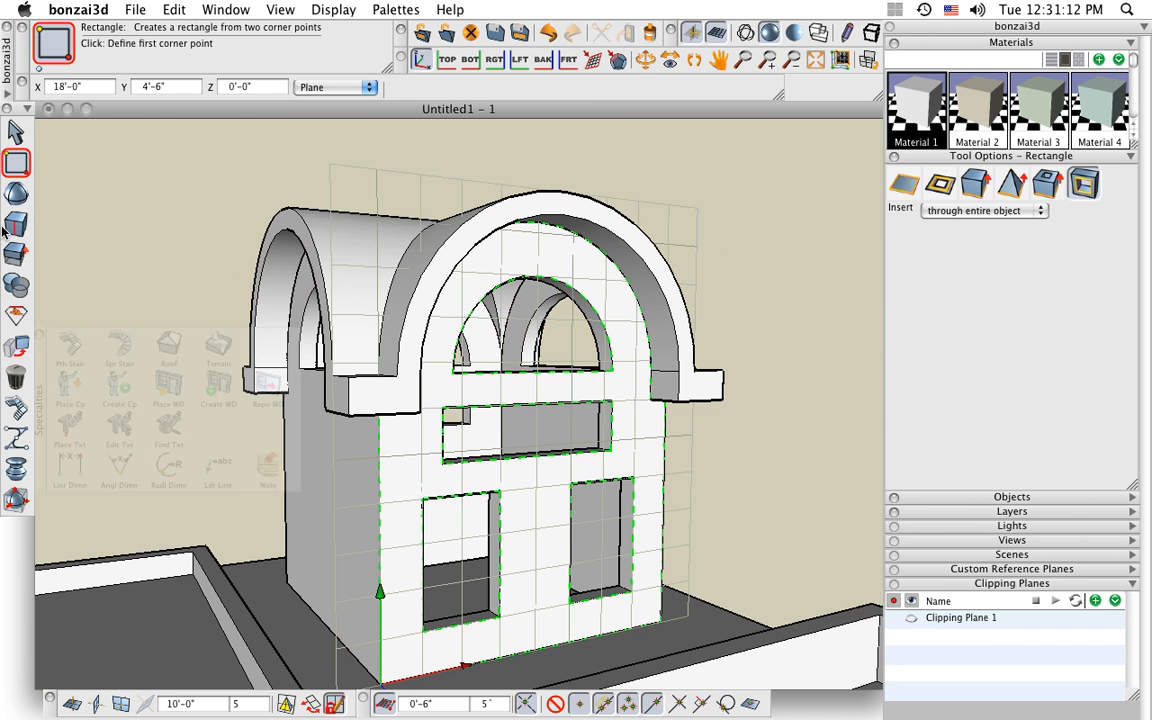
pyautogui.click(13, 138)
pyautogui.press('super+f')
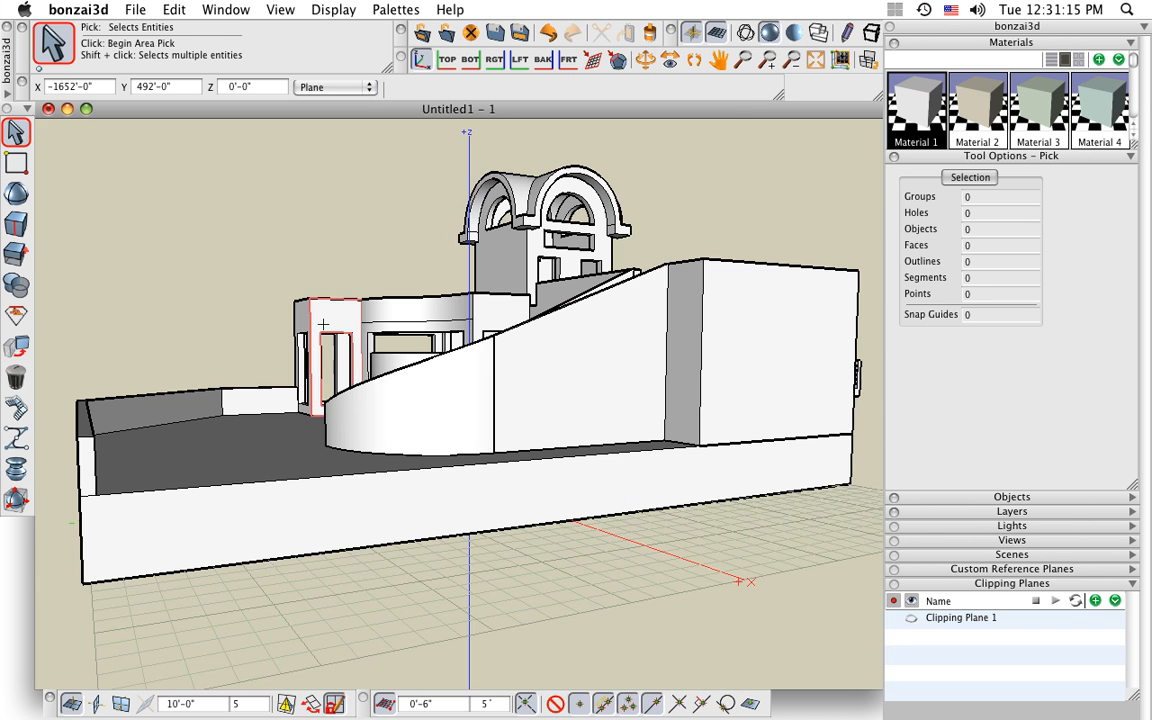
pyautogui.moveTo(322, 325)
pyautogui.mouseDown(button='middle')
pyautogui.moveTo(347, 456)
pyautogui.moveTo(297, 391)
pyautogui.mouseUp(button='middle')
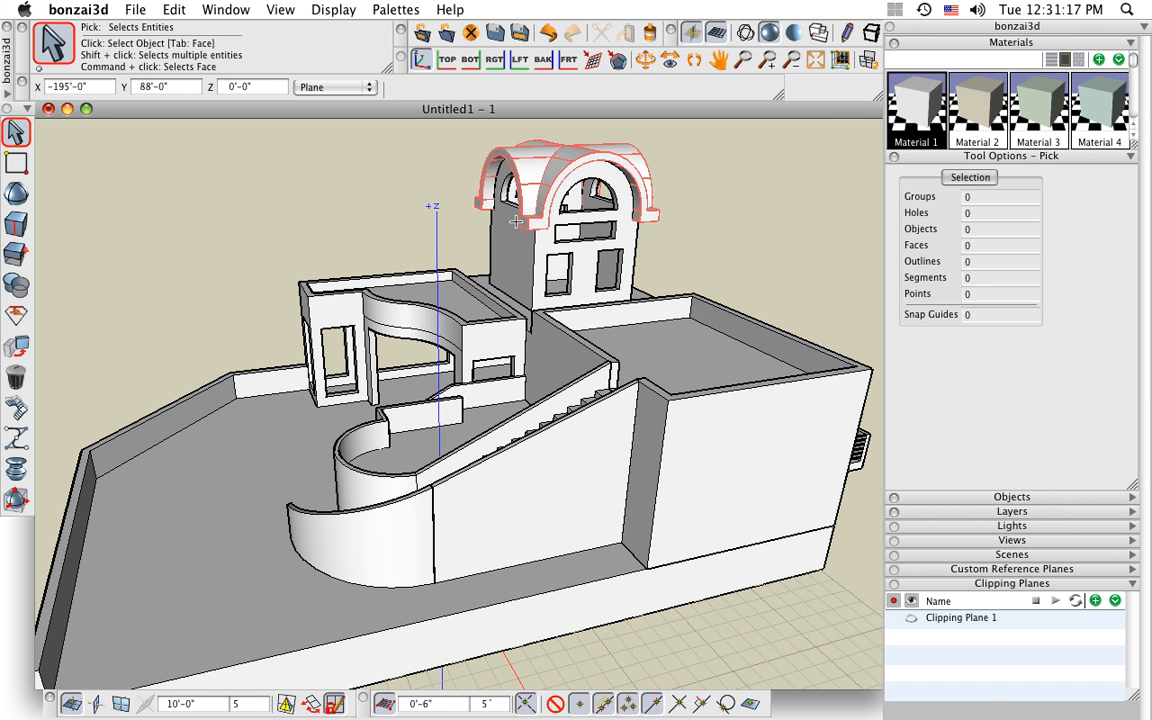
pyautogui.click(690, 33)
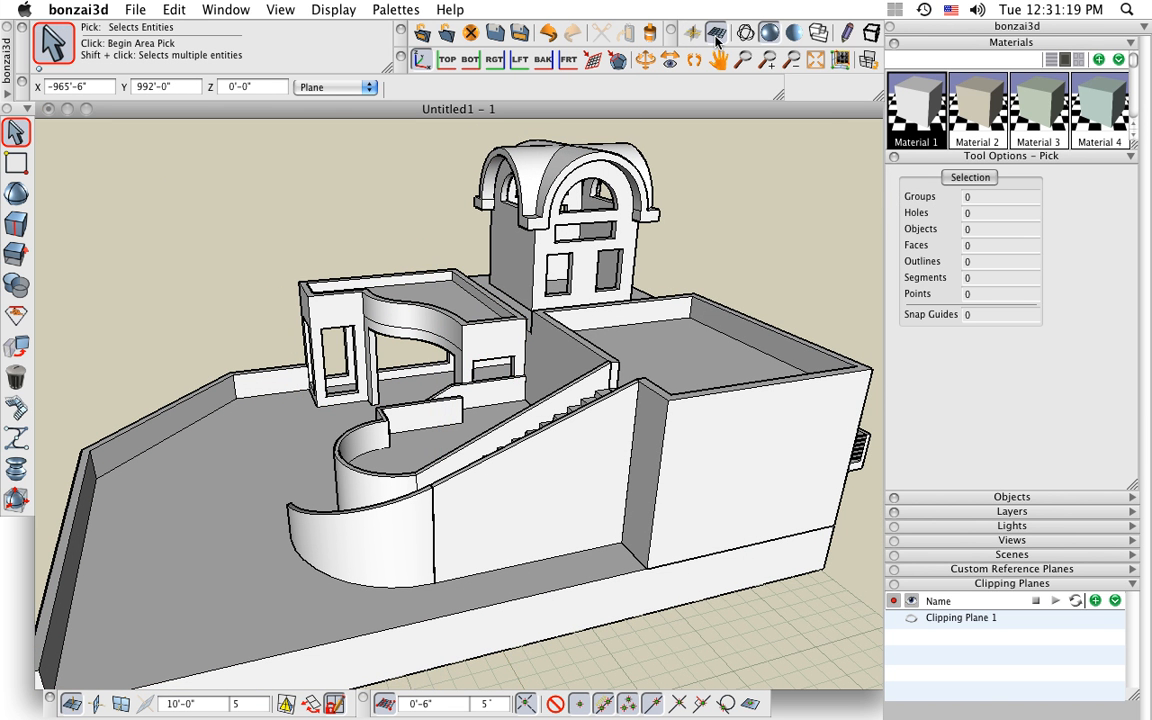
# Show Clipping Plane 1, shift it across the model, and rotate it about its vertical axis to section the building in another direction.
pyautogui.click(907, 619)
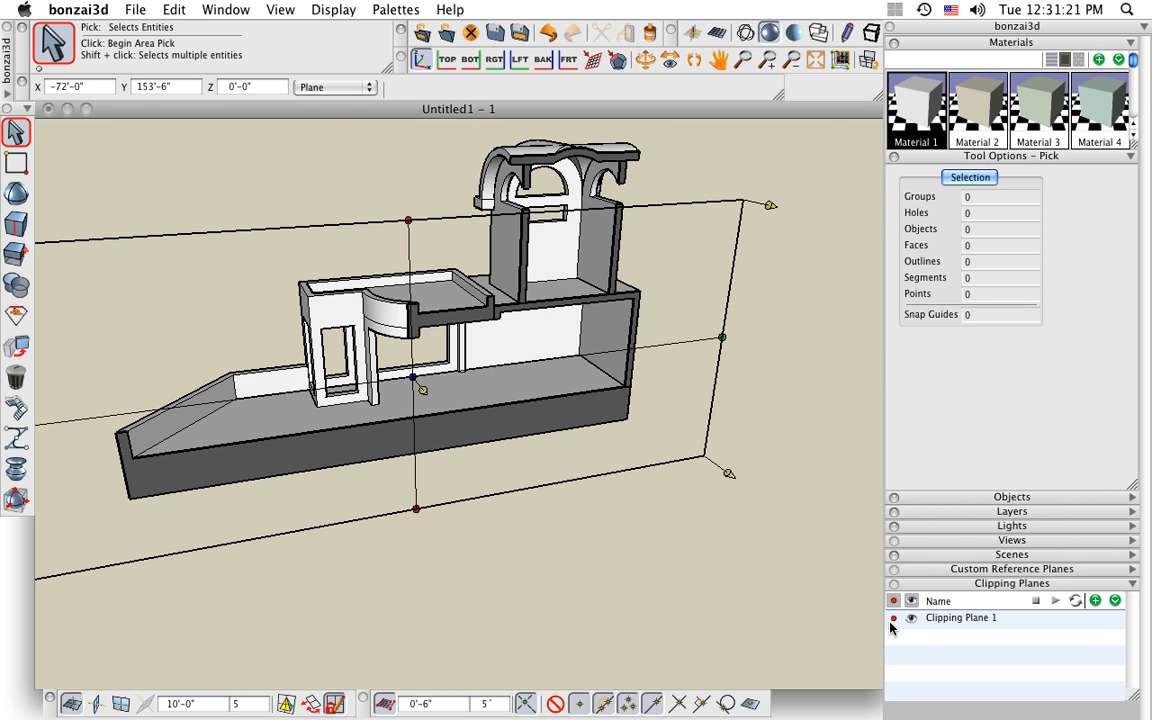
pyautogui.moveTo(425, 393); pyautogui.dragTo(448, 420, button='middle')
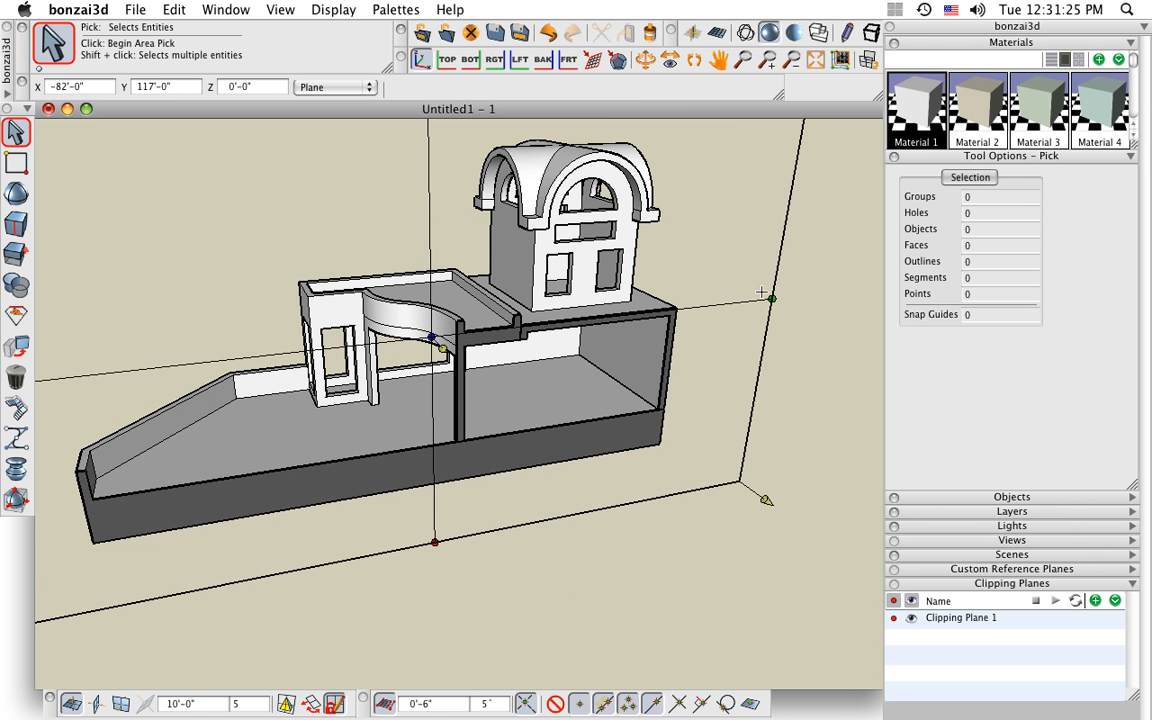
pyautogui.moveTo(768, 298); pyautogui.dragTo(596, 496)
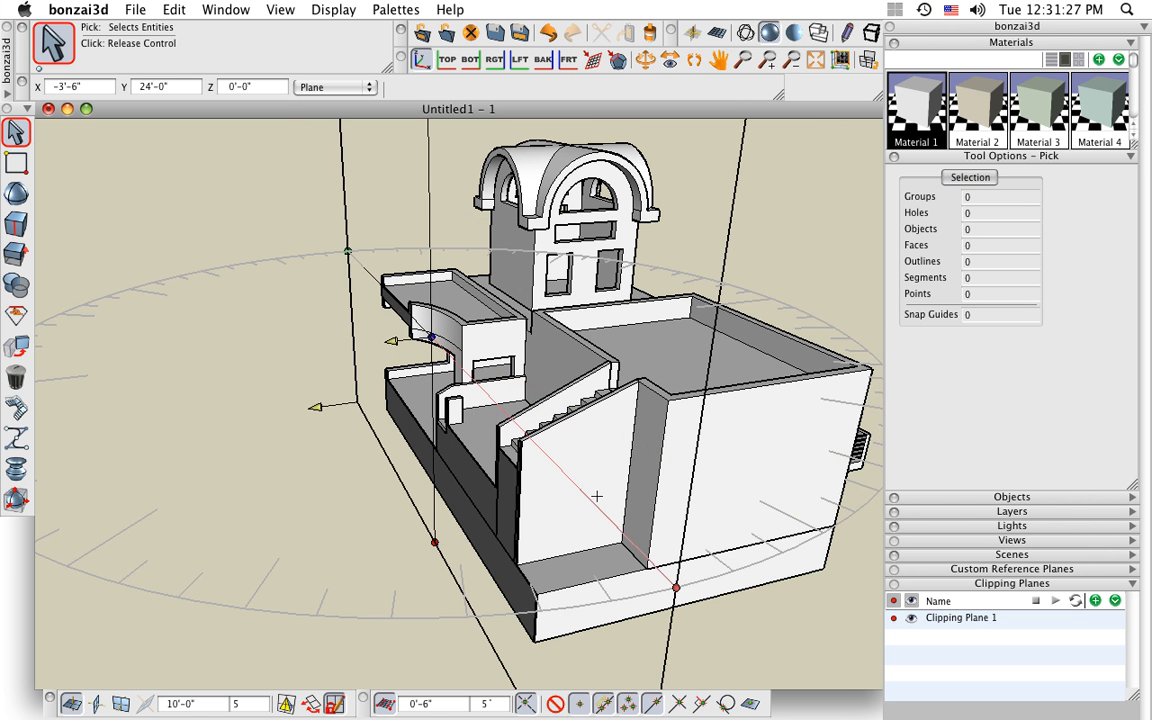
pyautogui.click(573, 489)
# Tilt Clipping Plane 1 to horizontal, lower it through the building for a plan section, and hide it again.
pyautogui.moveTo(375, 486); pyautogui.dragTo(548, 489, button='middle')
pyautogui.moveTo(410, 368); pyautogui.dragTo(591, 323, button='middle')
pyautogui.click(447, 551)
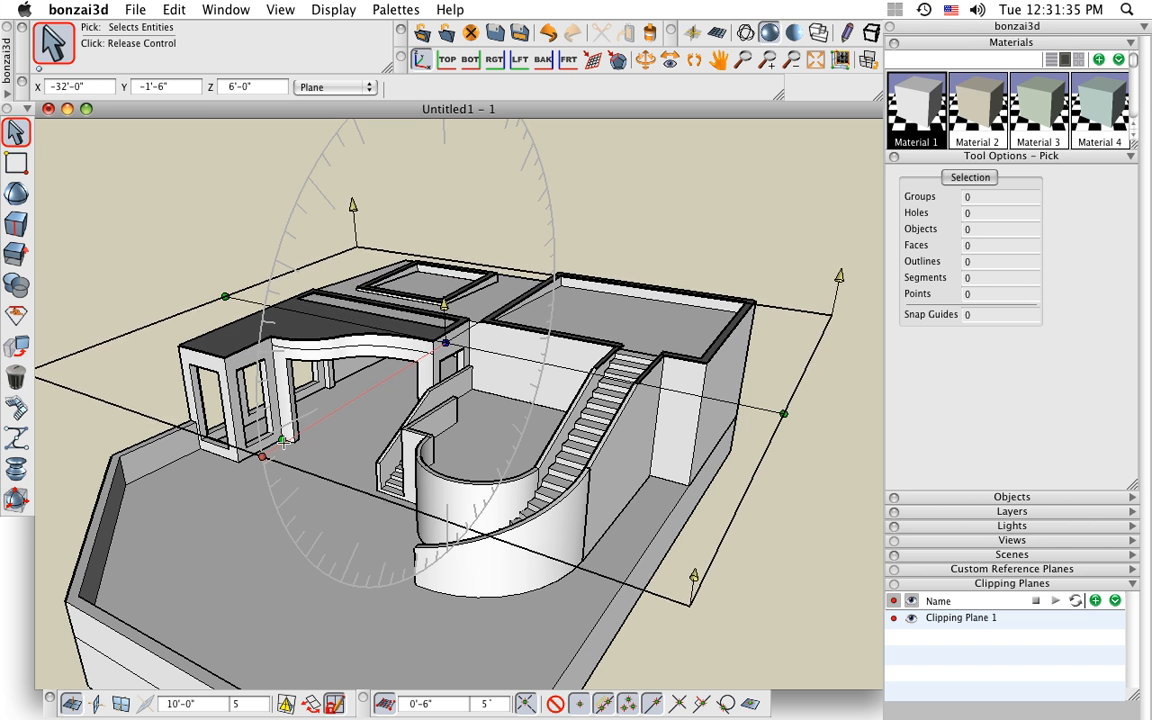
pyautogui.click(428, 316)
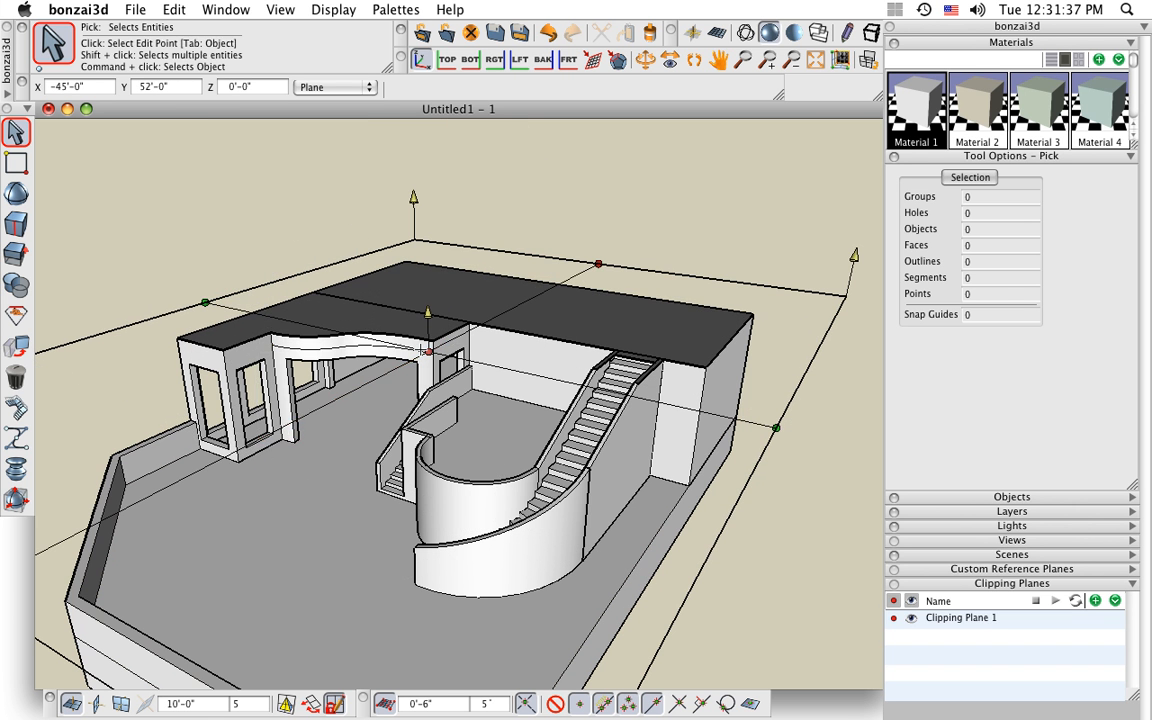
pyautogui.click(428, 320)
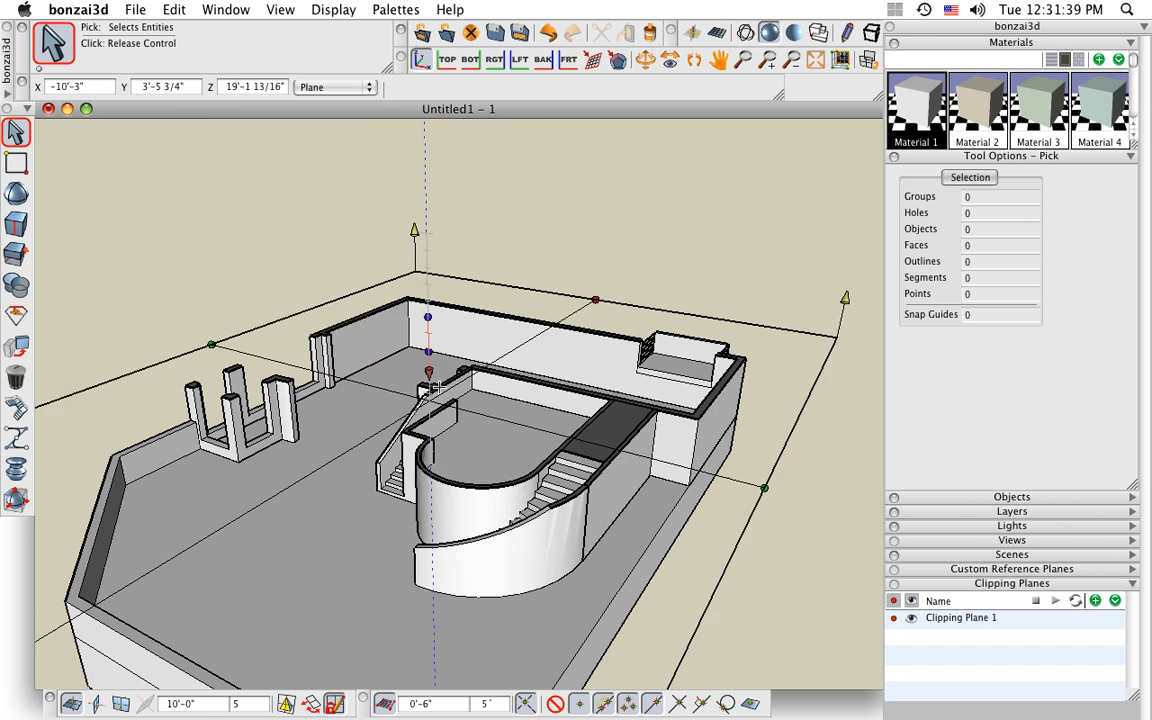
pyautogui.click(458, 348)
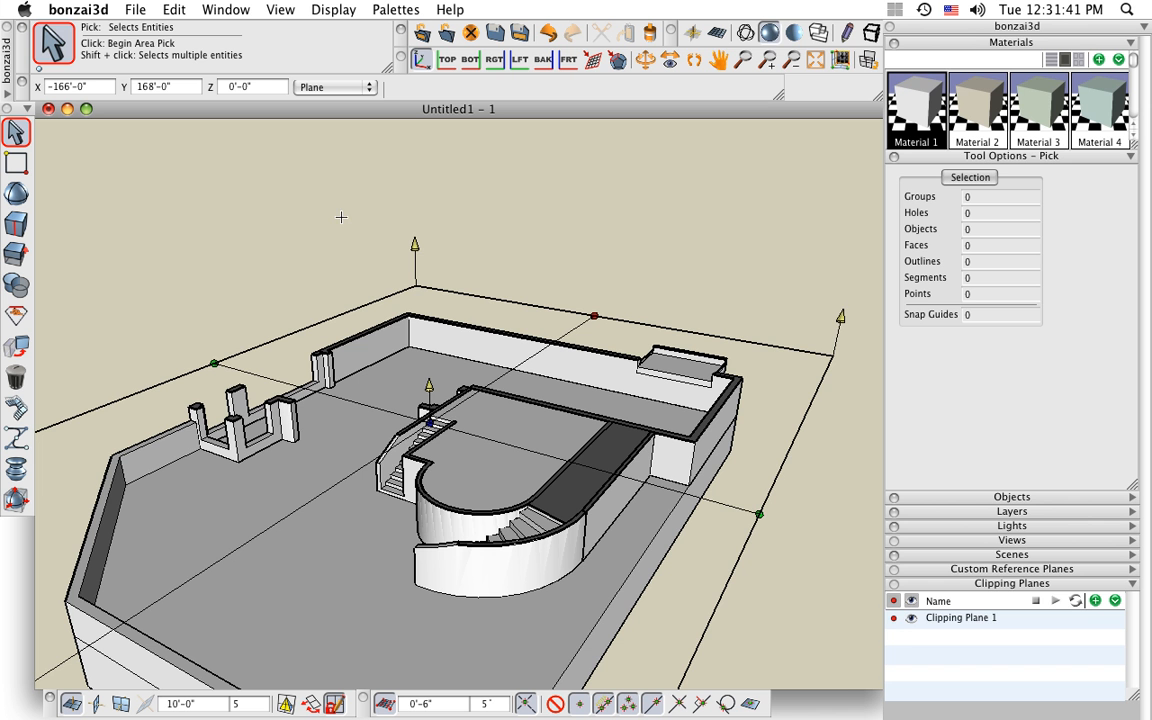
pyautogui.click(894, 618)
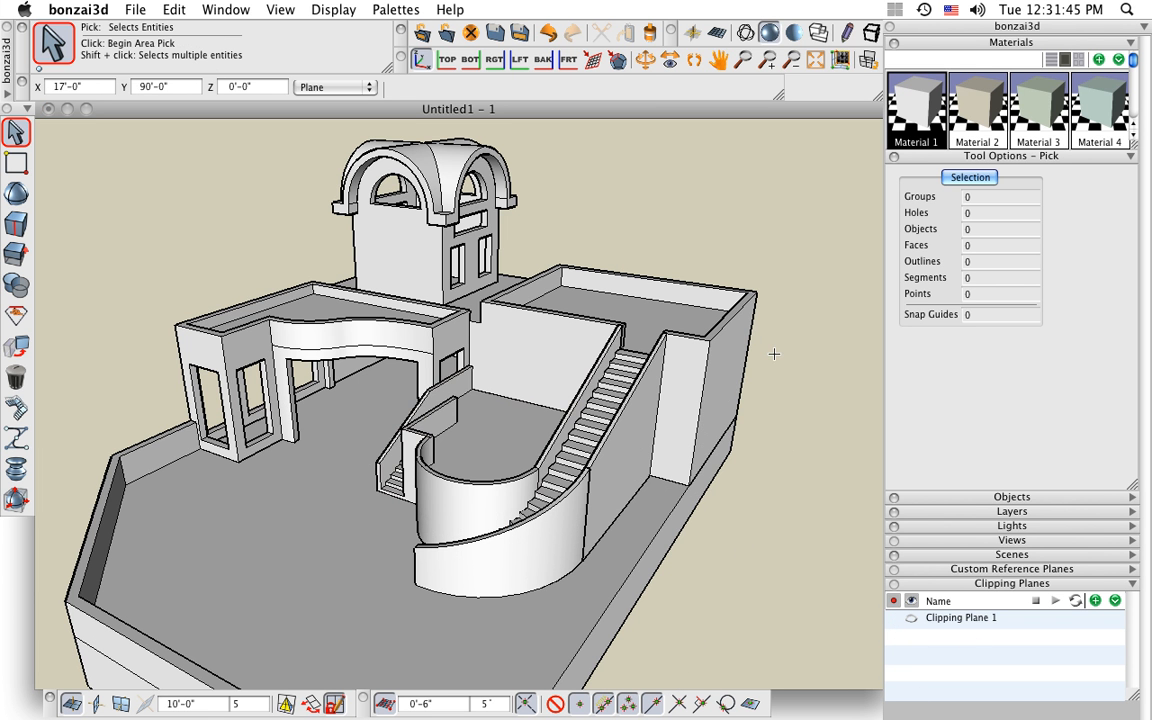
# Redefine Material 2 with the Woodland Stone texture from the Stone material library.
pyautogui.moveTo(728, 324); pyautogui.dragTo(538, 317, button='middle')
pyautogui.scroll(-1, 537, 317)
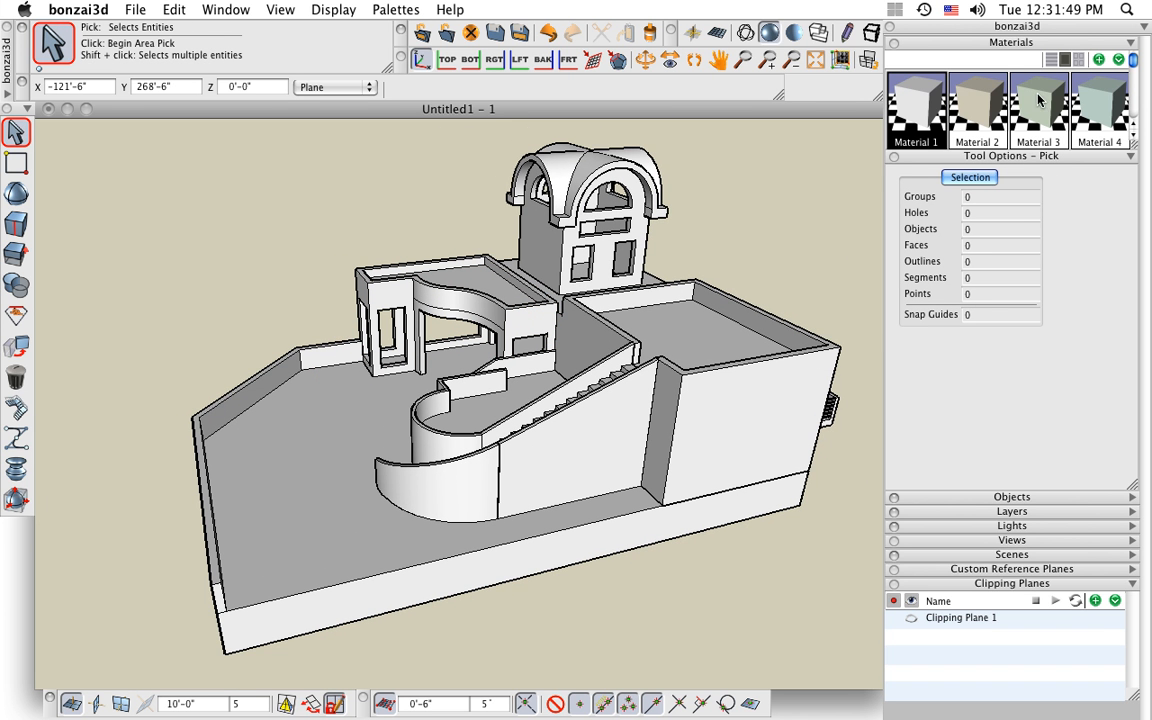
pyautogui.click(977, 115)
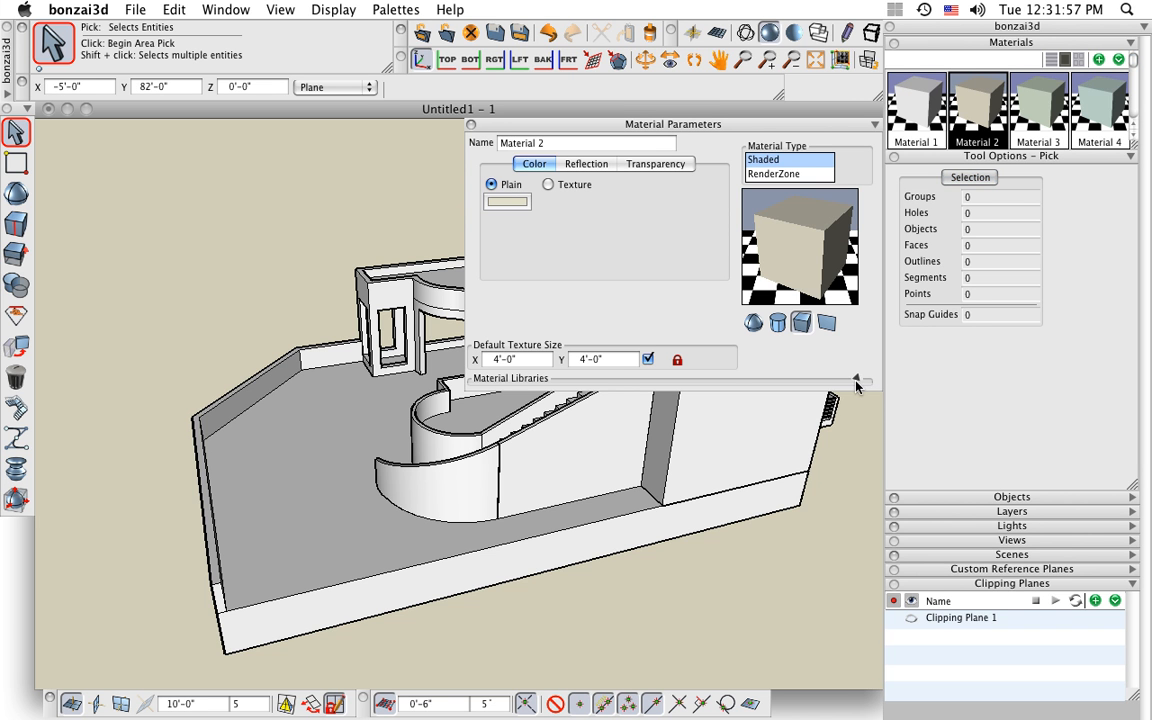
pyautogui.click(857, 380)
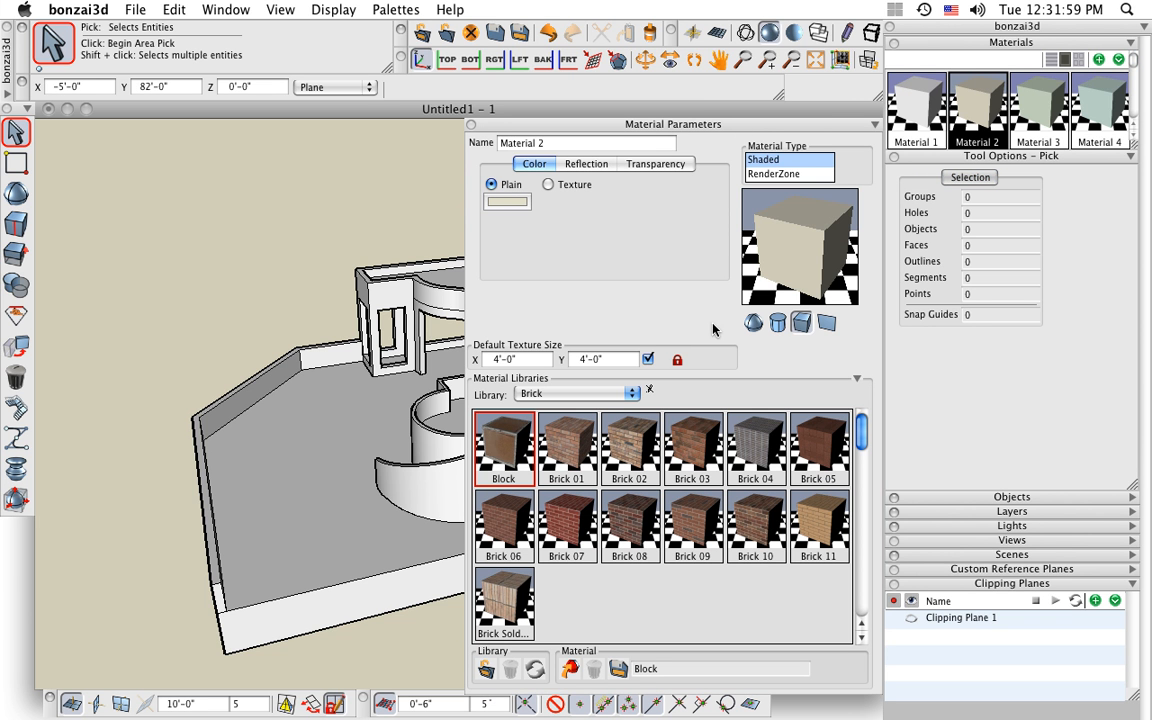
pyautogui.click(545, 395)
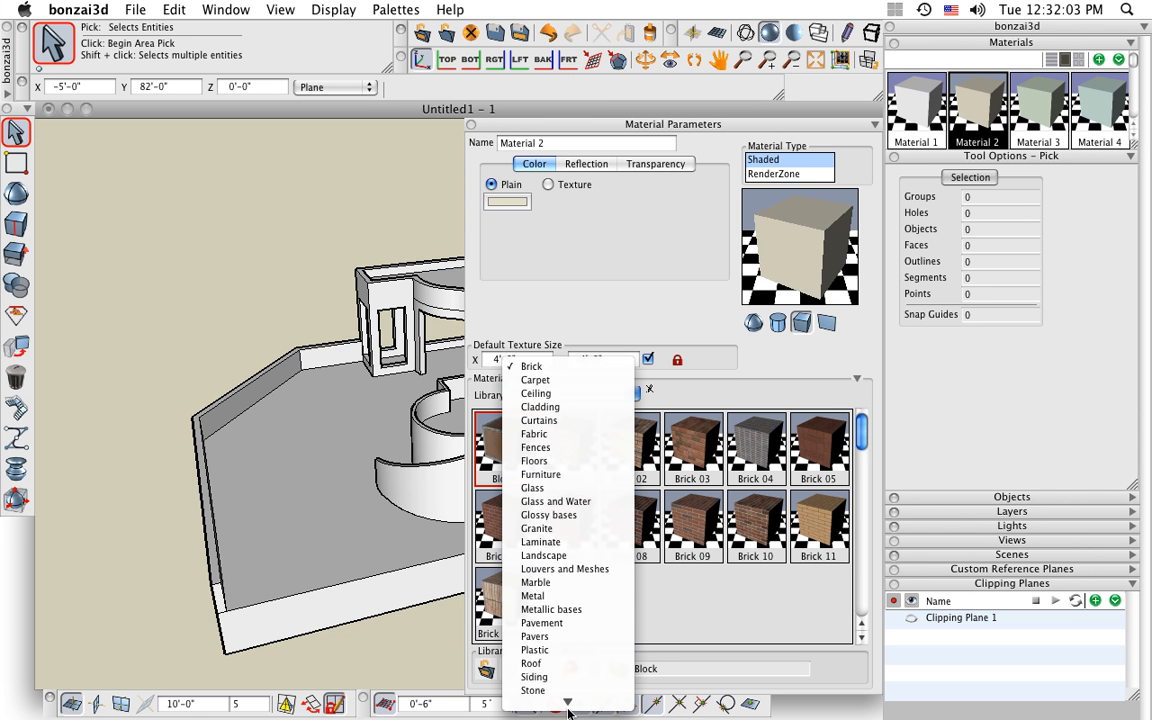
pyautogui.moveTo(568, 710)
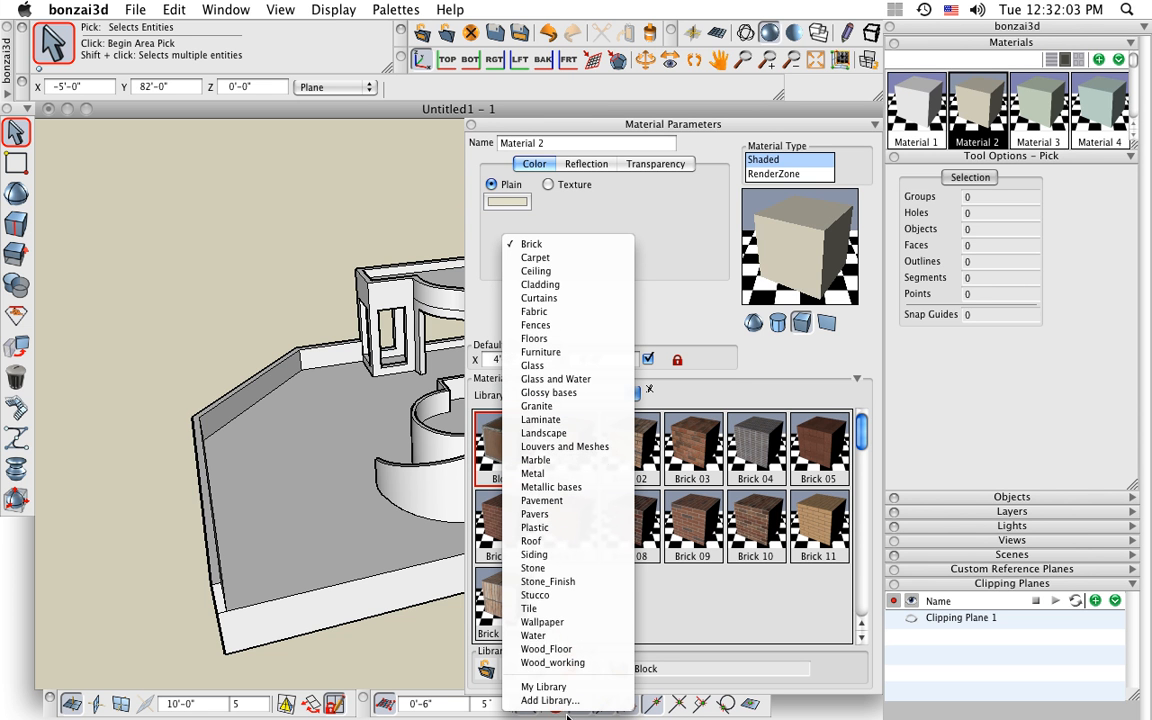
pyautogui.click(595, 568)
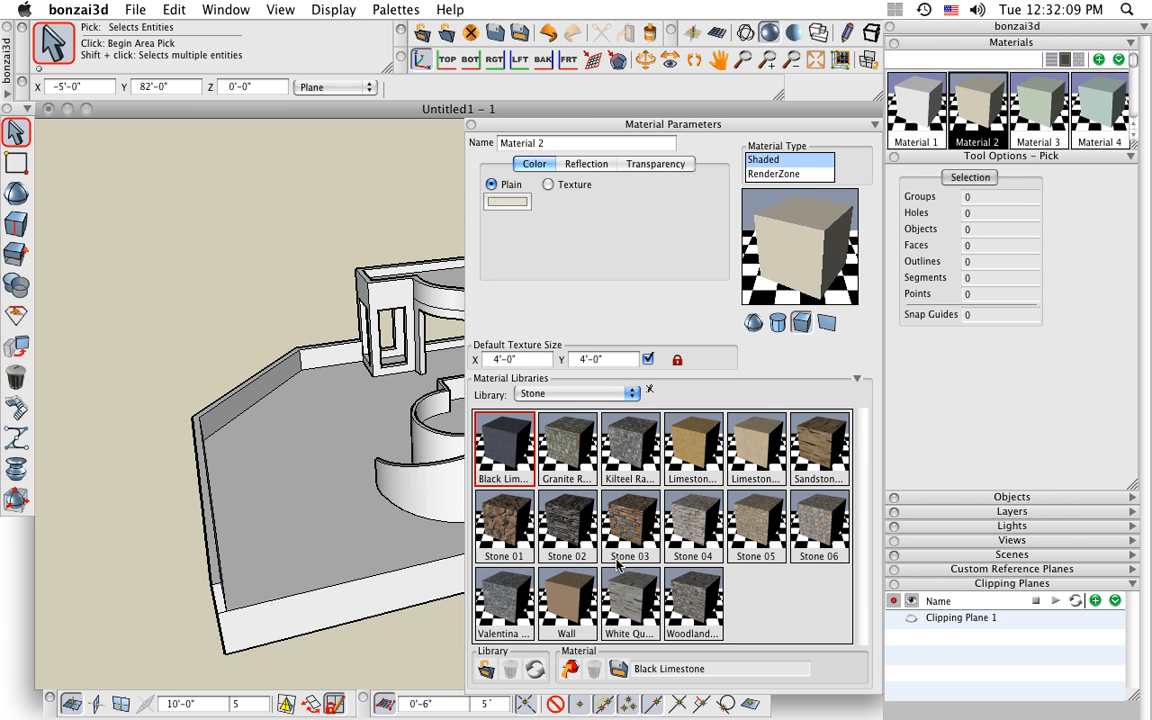
pyautogui.moveTo(705, 622); pyautogui.dragTo(803, 265)
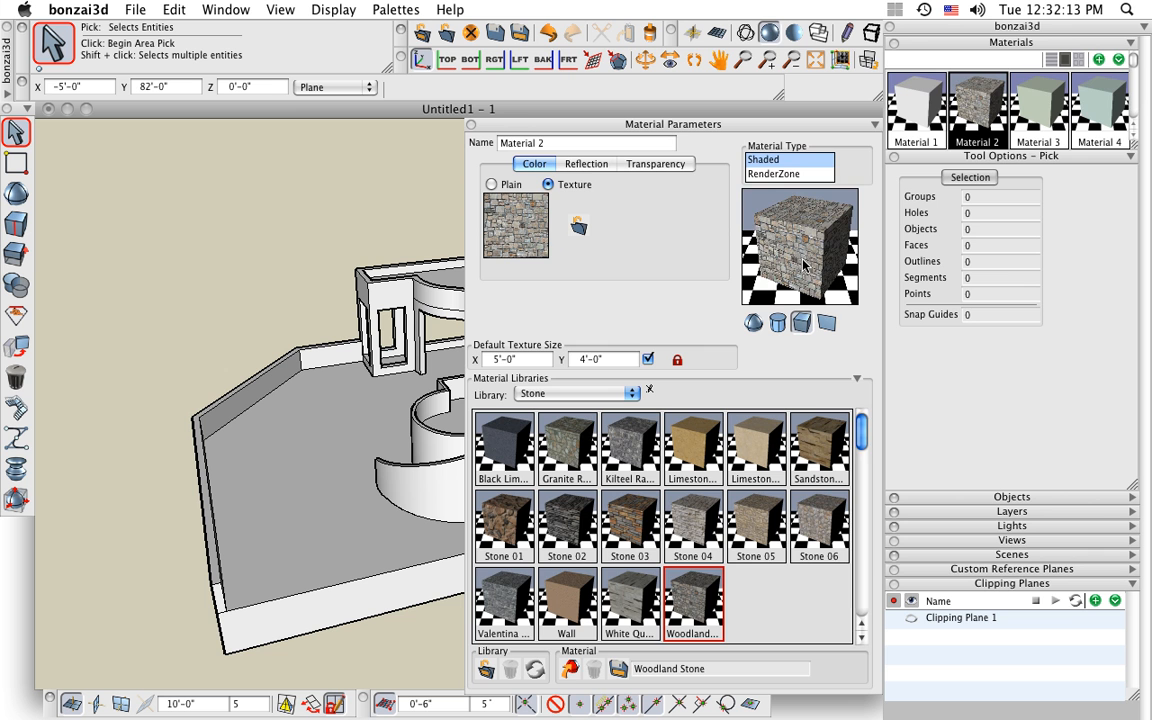
# Redefine Material 3 with the Roof 09 texture from the Roof library and close the material parameters.
pyautogui.click(1037, 97)
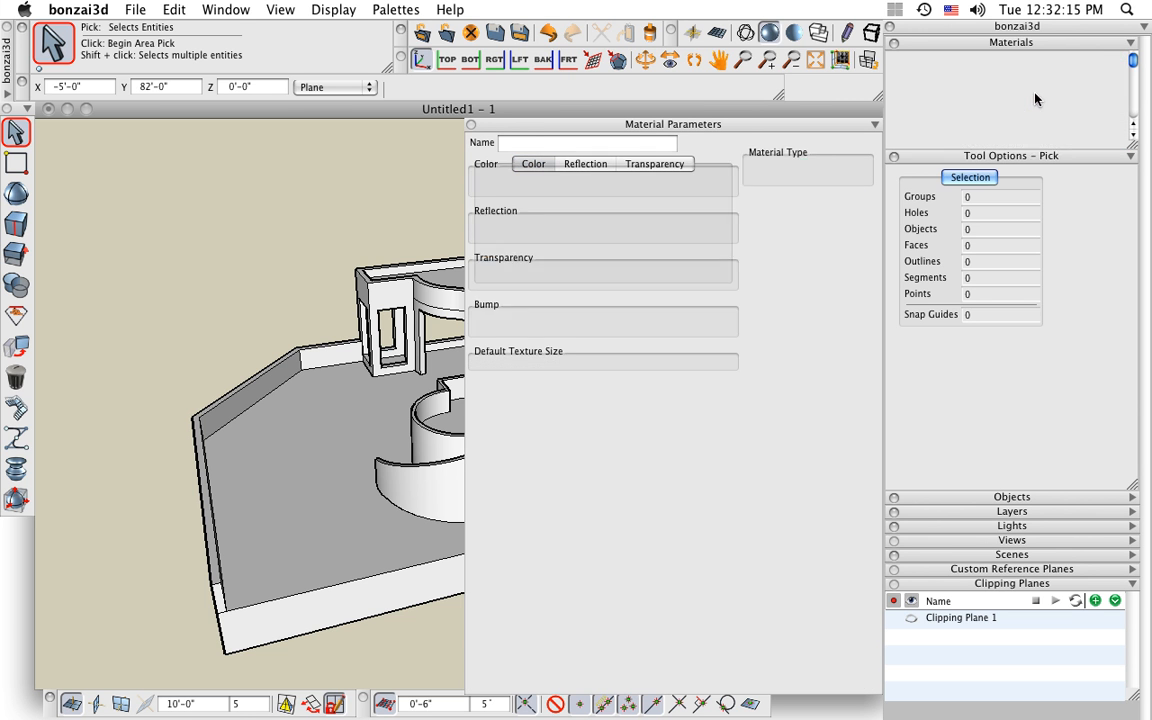
pyautogui.click(554, 396)
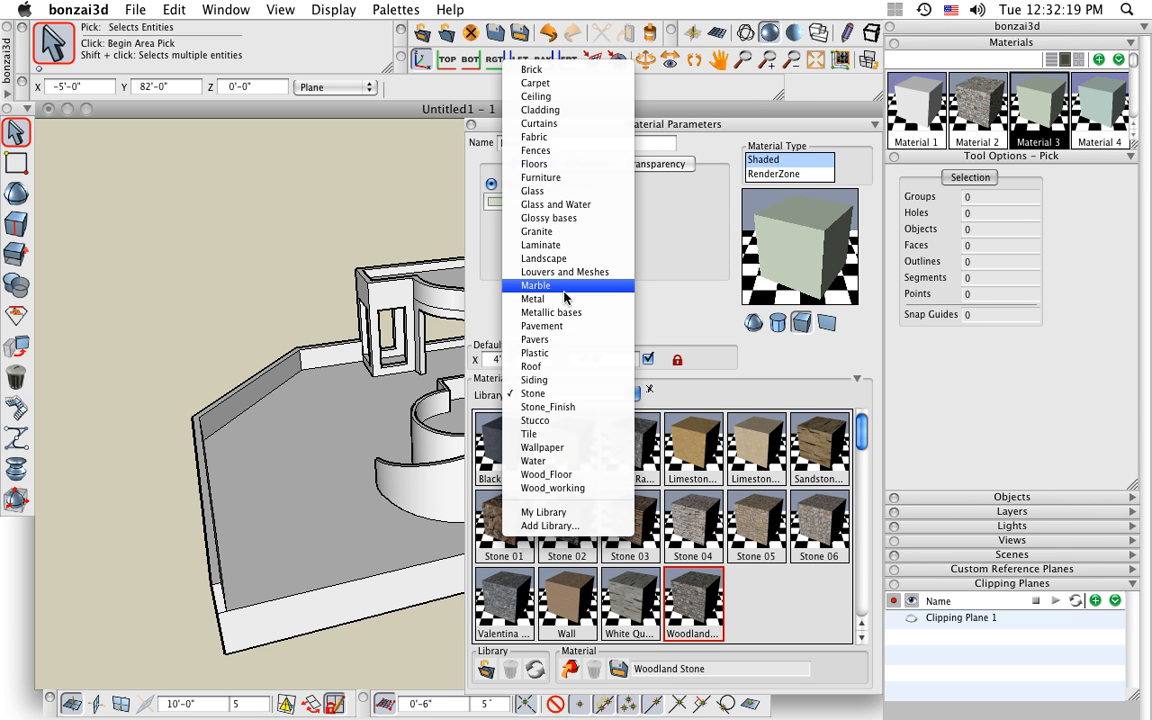
pyautogui.click(560, 367)
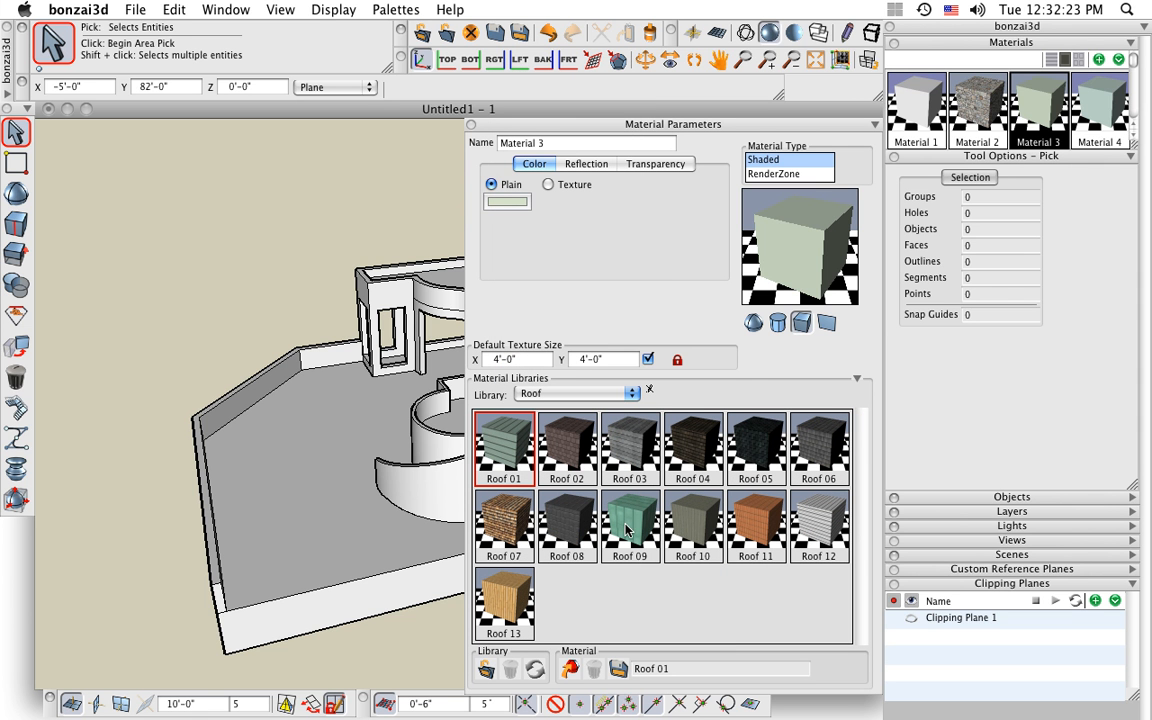
pyautogui.moveTo(628, 530); pyautogui.dragTo(720, 233)
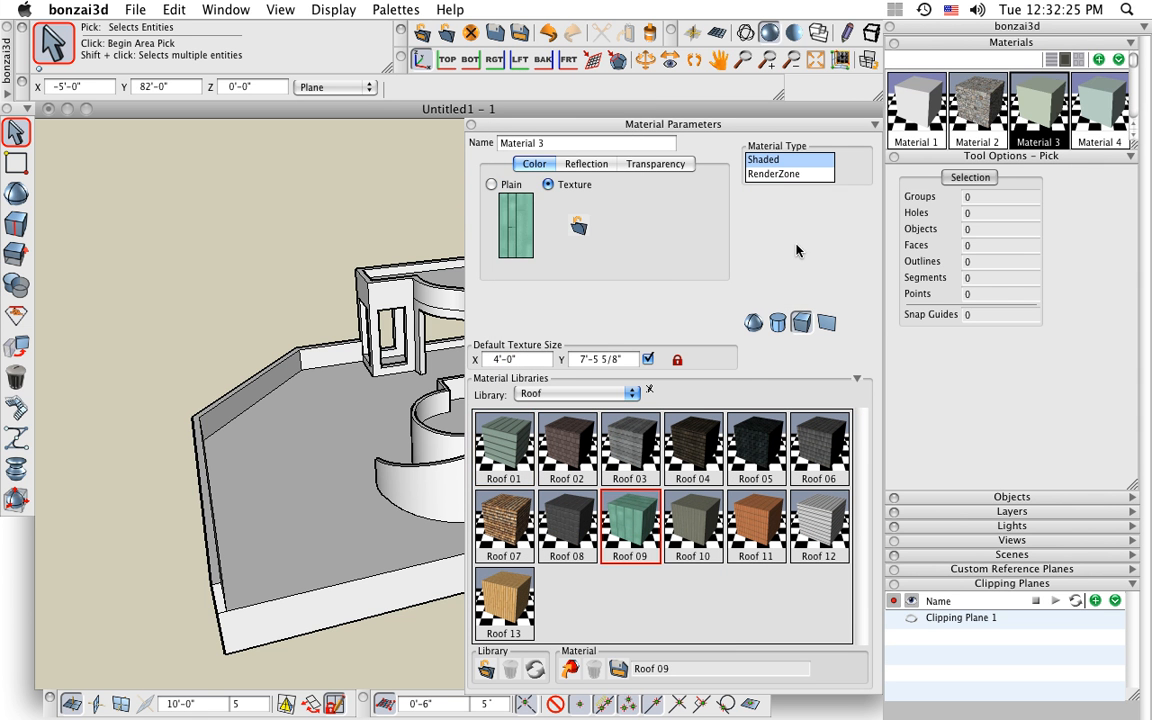
pyautogui.click(471, 125)
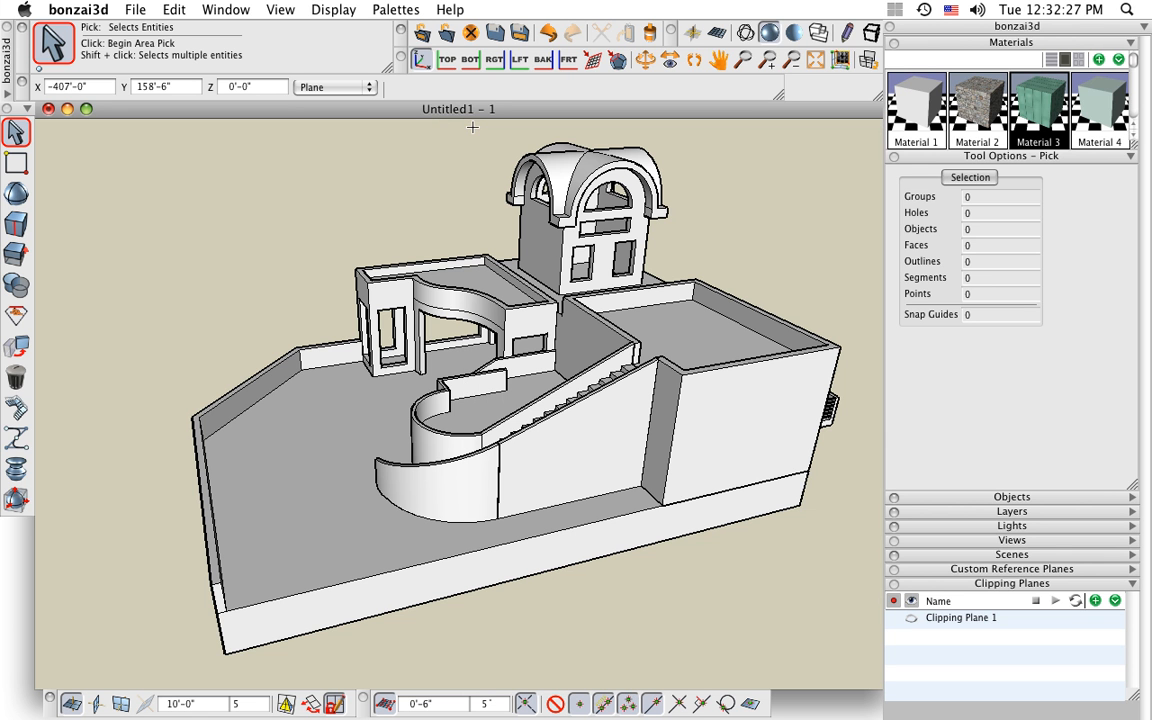
# Apply the stone Material 2 to the floors of the lower terrace, the curved stair landing and the upper terrace.
pyautogui.moveTo(977, 113); pyautogui.dragTo(290, 480)
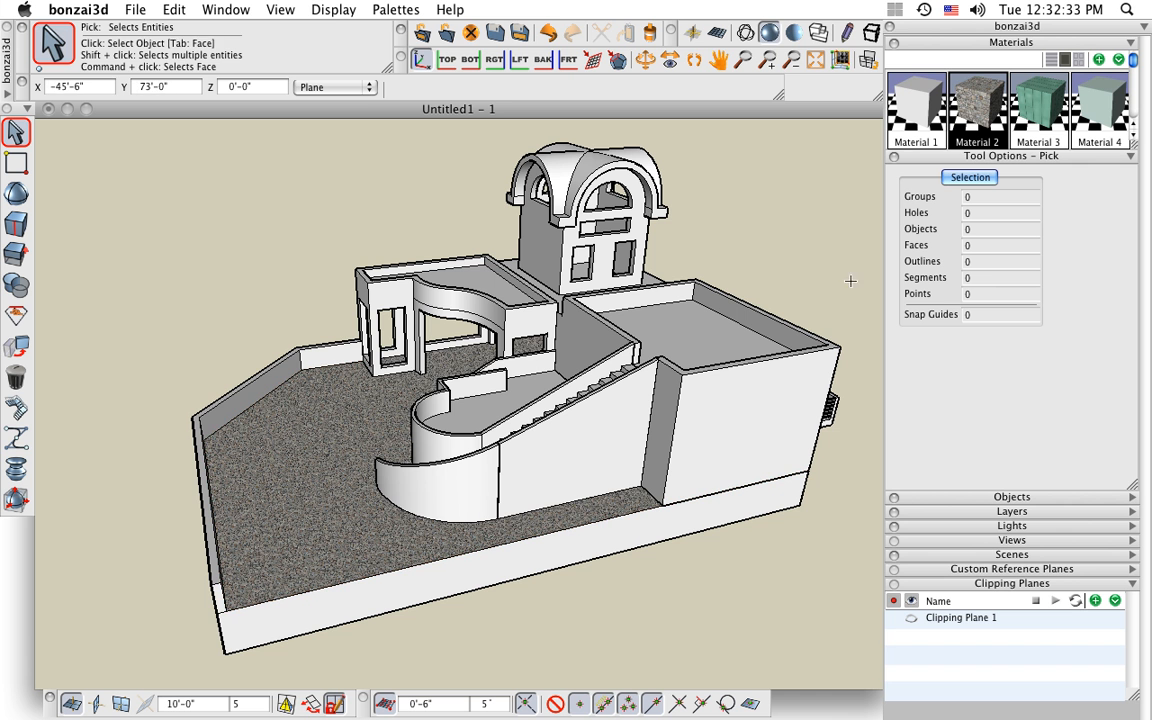
pyautogui.moveTo(993, 110); pyautogui.dragTo(470, 355)
pyautogui.moveTo(967, 110); pyautogui.dragTo(707, 340)
# Apply the green roofing Material 3 to the four curved top faces of the cross-vaulted tower roof.
pyautogui.moveTo(545, 310); pyautogui.dragTo(587, 288, button='middle')
pyautogui.moveTo(656, 234); pyautogui.dragTo(640, 321, button='middle')
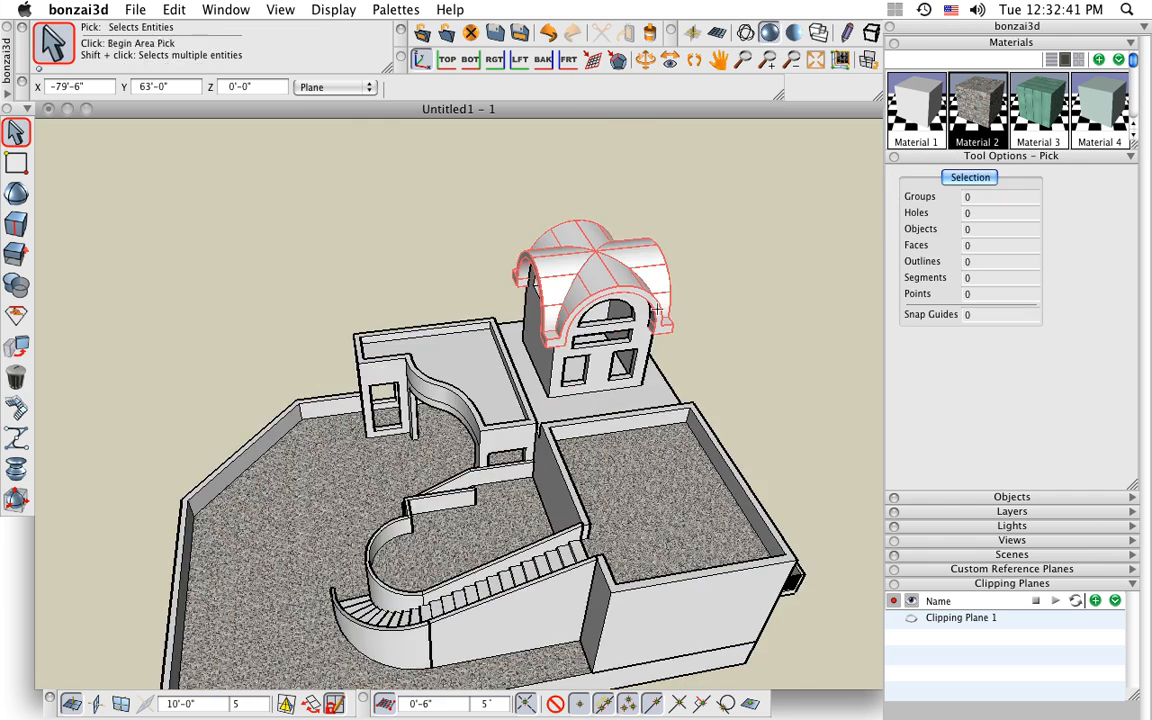
pyautogui.scroll(4, 573, 261)
pyautogui.scroll(2, 573, 261)
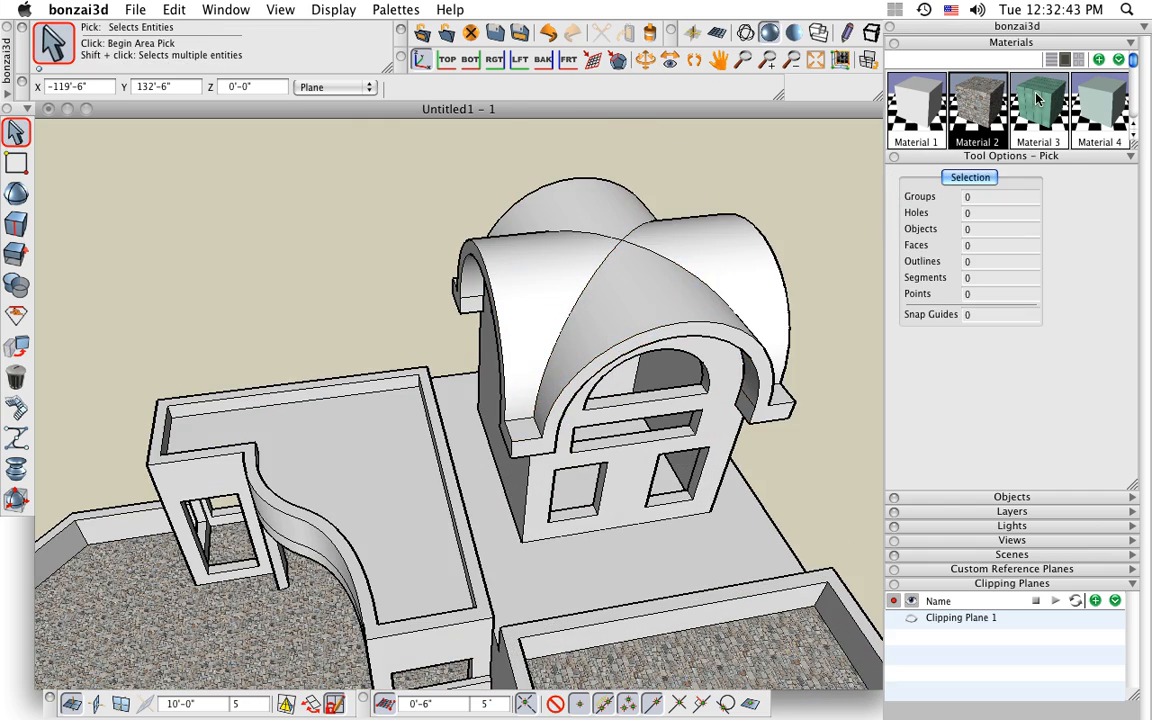
pyautogui.moveTo(1038, 97); pyautogui.dragTo(660, 300)
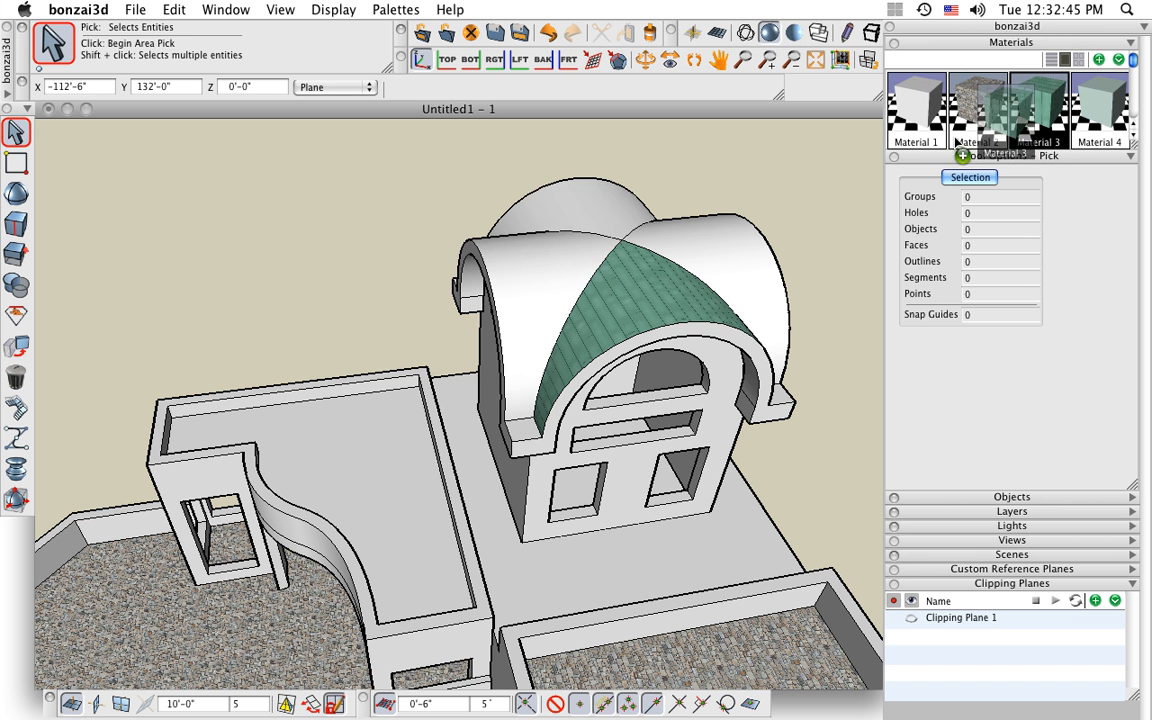
pyautogui.moveTo(957, 145); pyautogui.dragTo(538, 260)
pyautogui.moveTo(1040, 112); pyautogui.dragTo(588, 200)
pyautogui.moveTo(1038, 97); pyautogui.dragTo(690, 262)
# Edit the texture map on the lower terrace floor, placing its origin at X 16'-0", Y -37'-6" and enlarging the tiling to 14'-2 3/16".
pyautogui.scroll(-3, 394, 337)
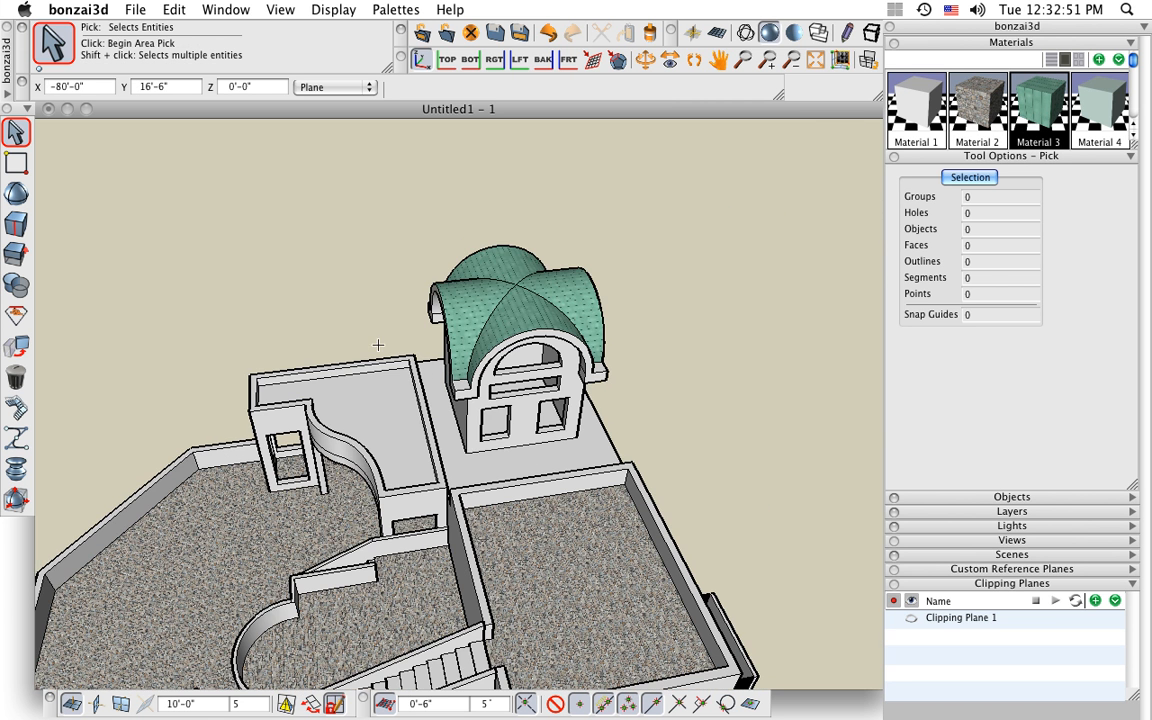
pyautogui.moveTo(179, 438); pyautogui.dragTo(352, 286, button='middle')
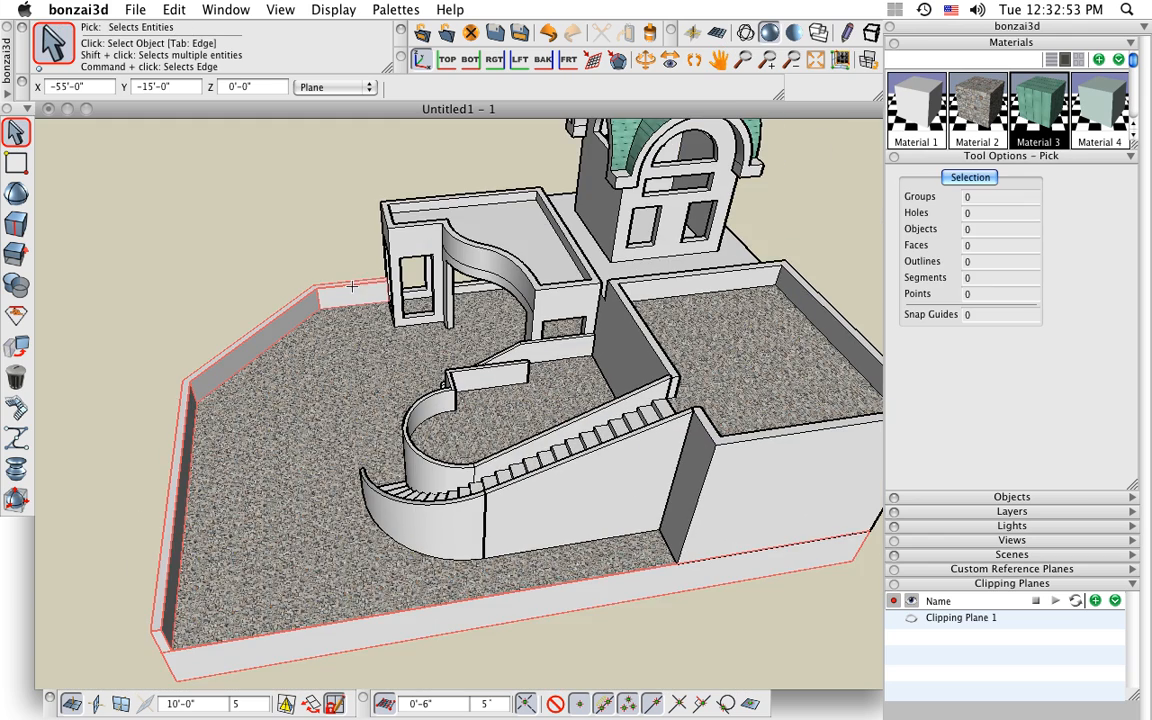
pyautogui.scroll(5, 215, 583)
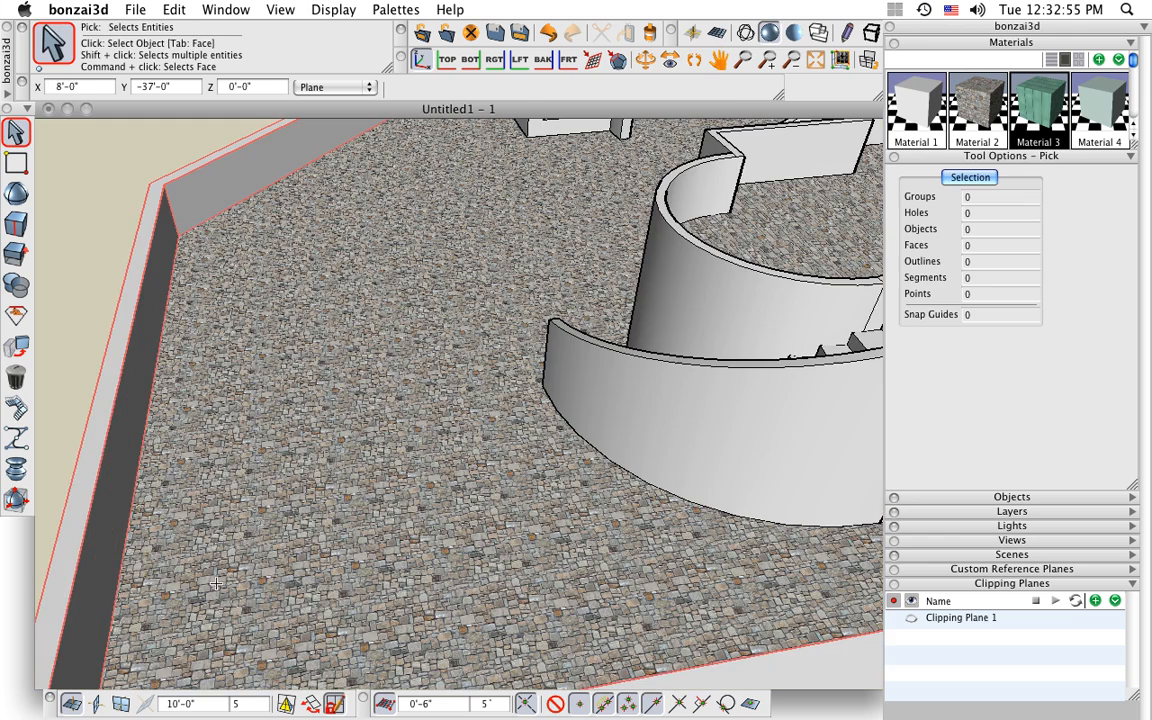
pyautogui.scroll(3, 272, 418)
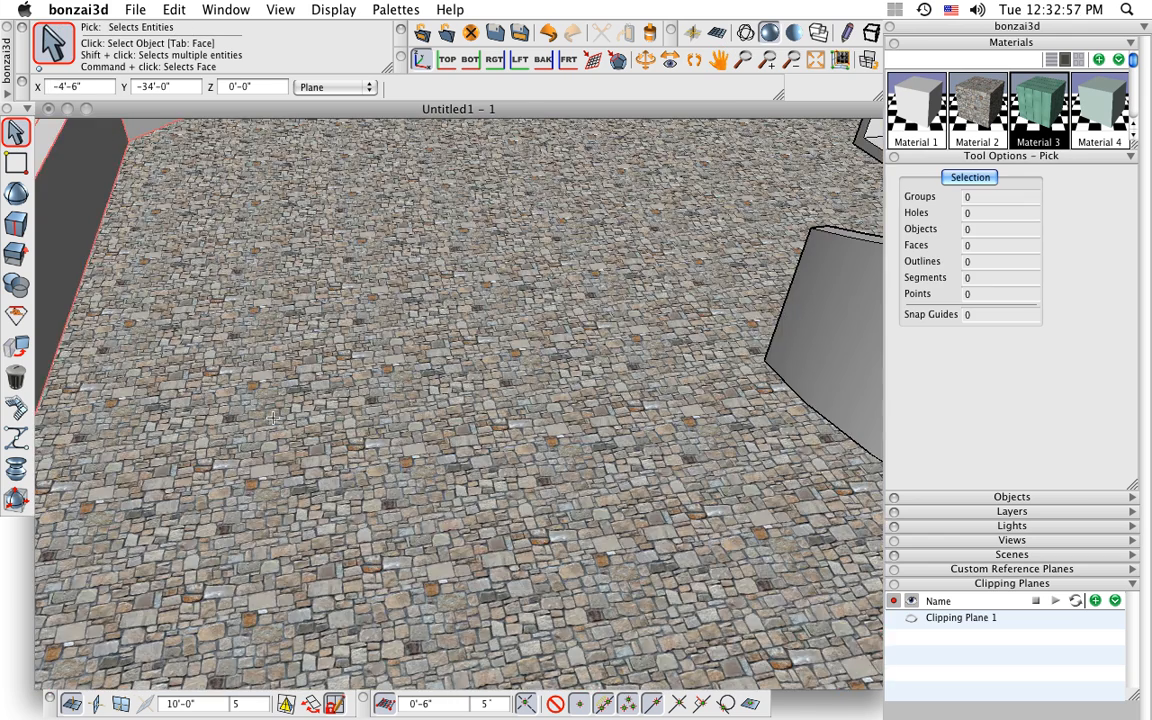
pyautogui.scroll(-7, 272, 418)
pyautogui.moveTo(272, 418); pyautogui.dragTo(277, 403, button='middle')
pyautogui.click(16, 377)
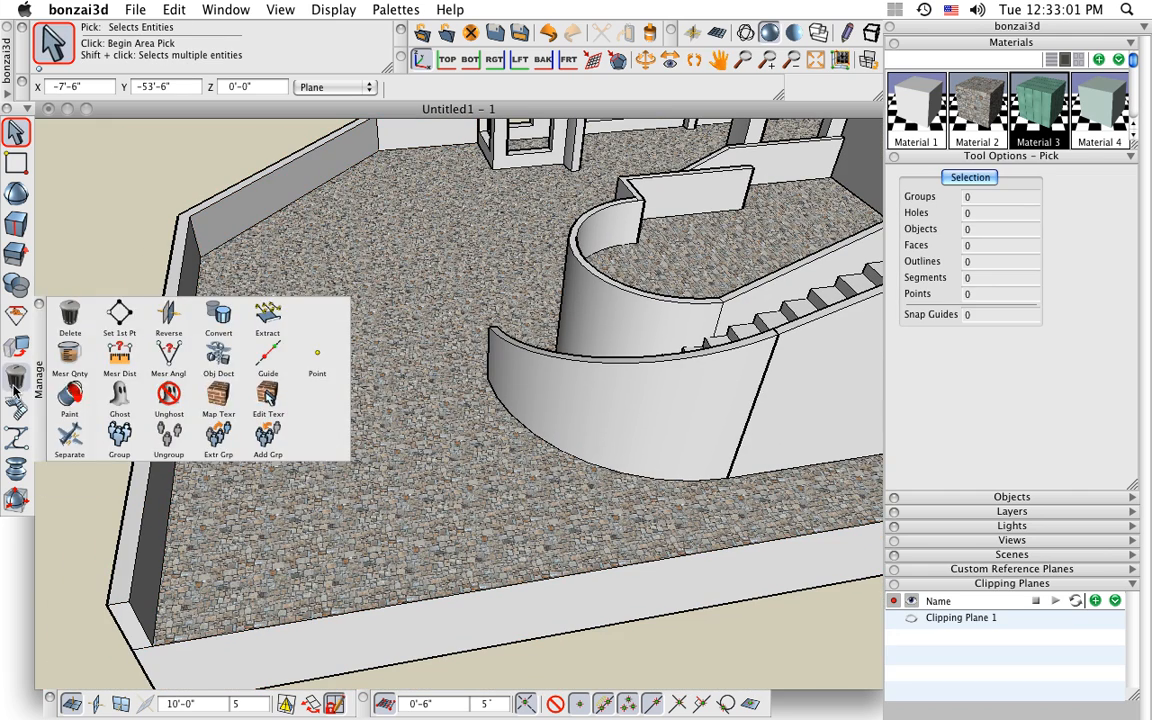
pyautogui.click(268, 400)
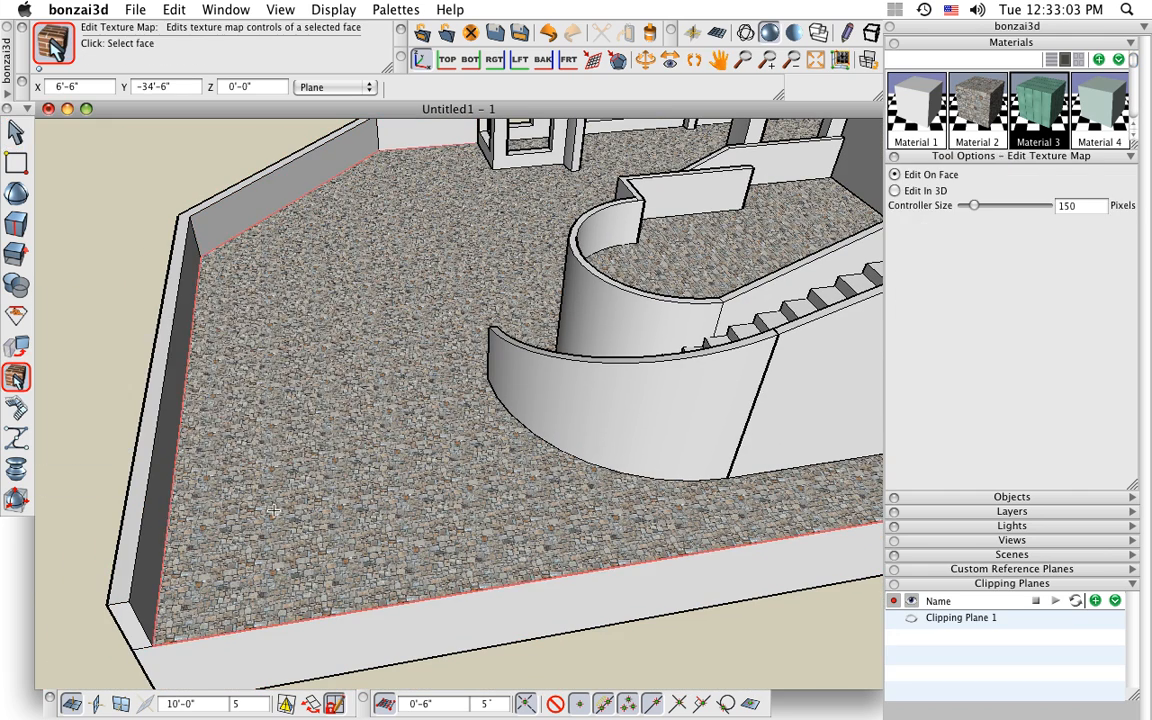
pyautogui.click(274, 511)
pyautogui.click(132, 650)
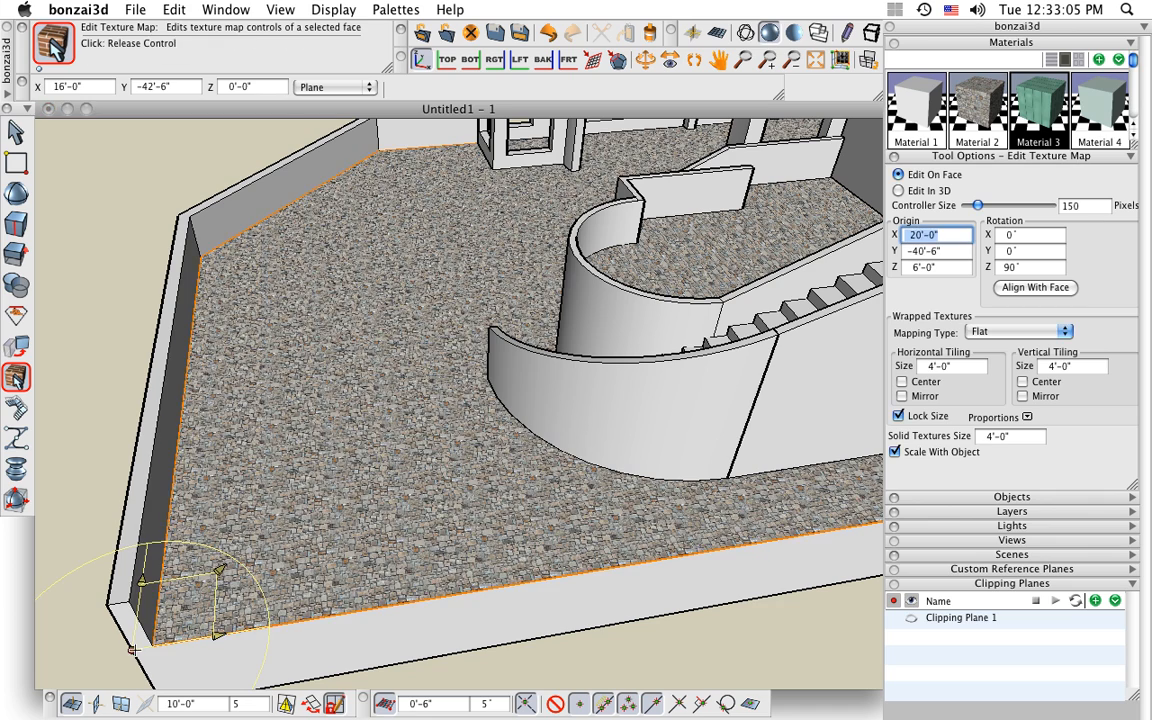
pyautogui.click(198, 575)
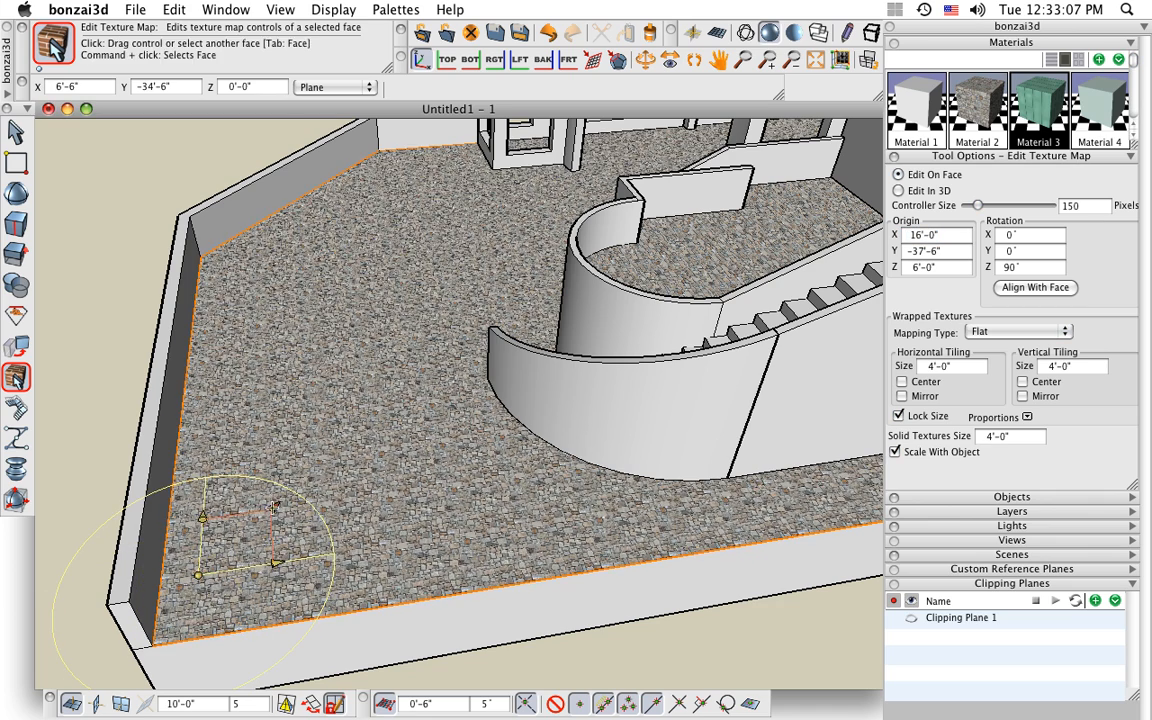
pyautogui.click(274, 507)
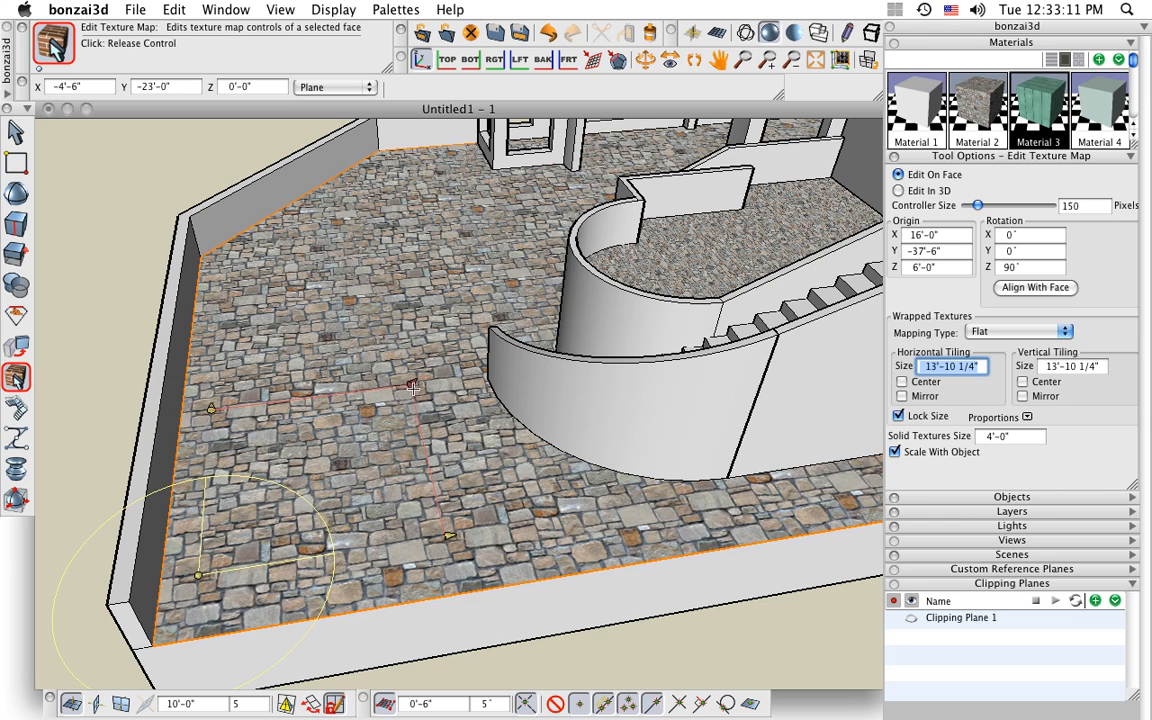
pyautogui.click(415, 383)
# Move the lower terrace's texture origin to the start of the angled wall and align the texture with that wall at a Z rotation of 47.86°.
pyautogui.click(224, 525)
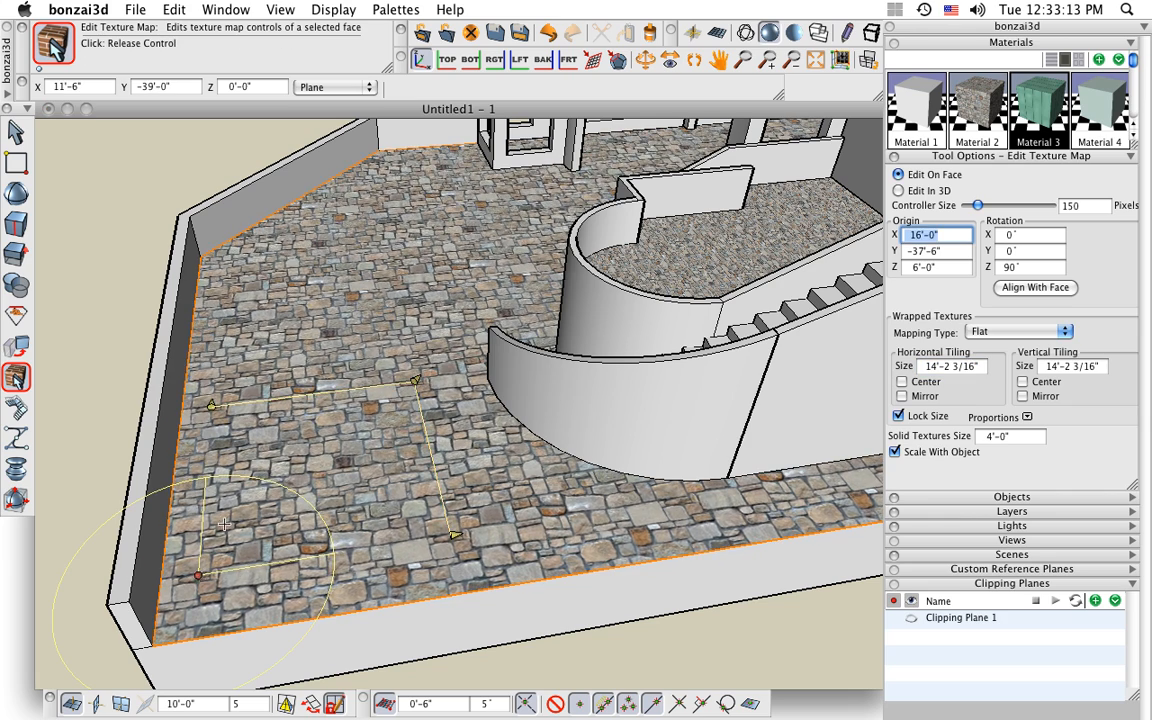
pyautogui.click(203, 256)
pyautogui.moveTo(308, 225); pyautogui.dragTo(301, 325, button='middle')
pyautogui.moveTo(287, 278); pyautogui.dragTo(285, 297, button='middle')
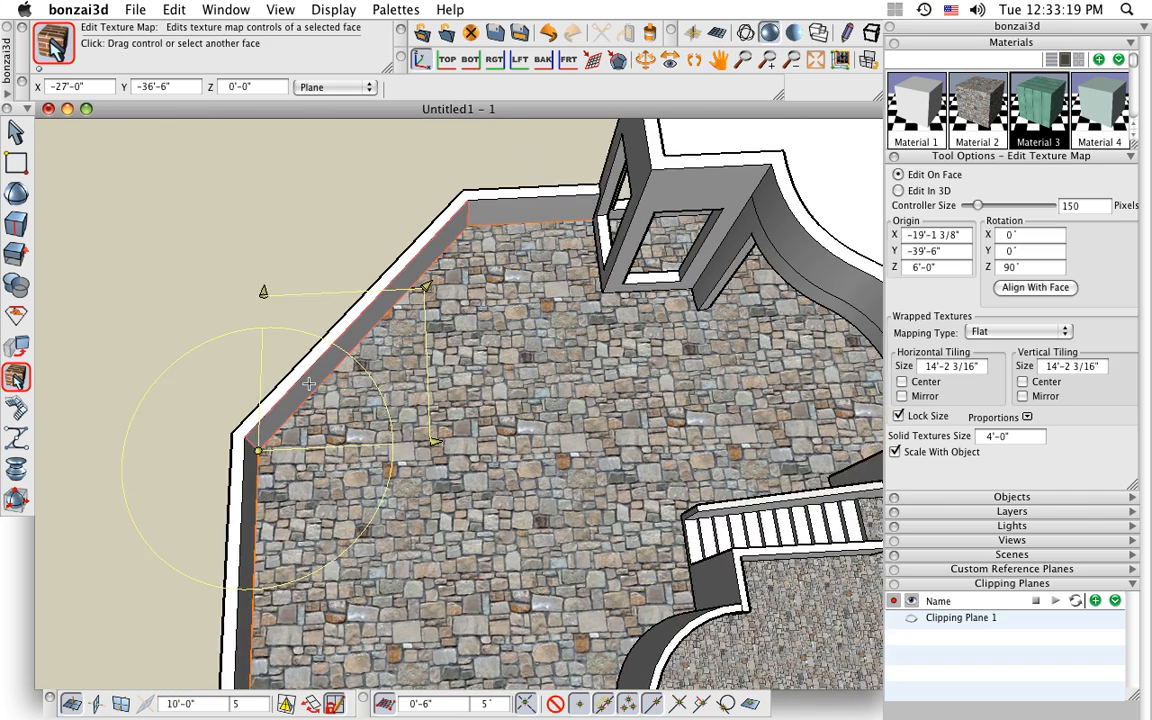
pyautogui.scroll(4, 311, 376)
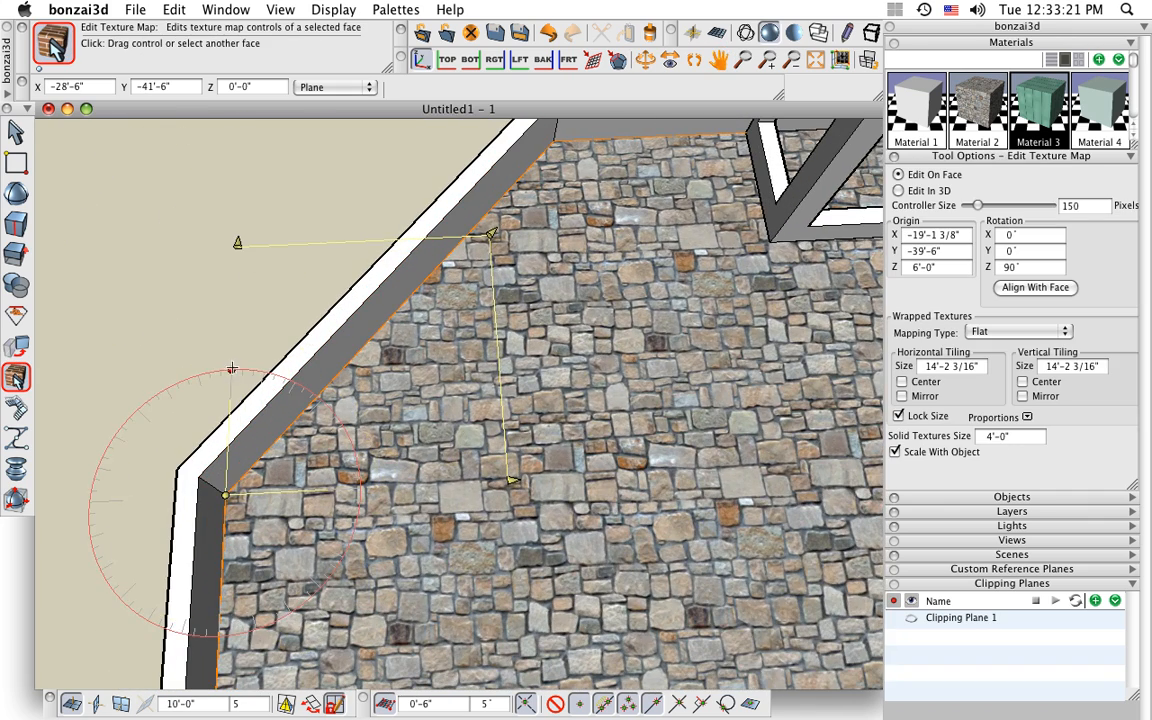
pyautogui.click(231, 368)
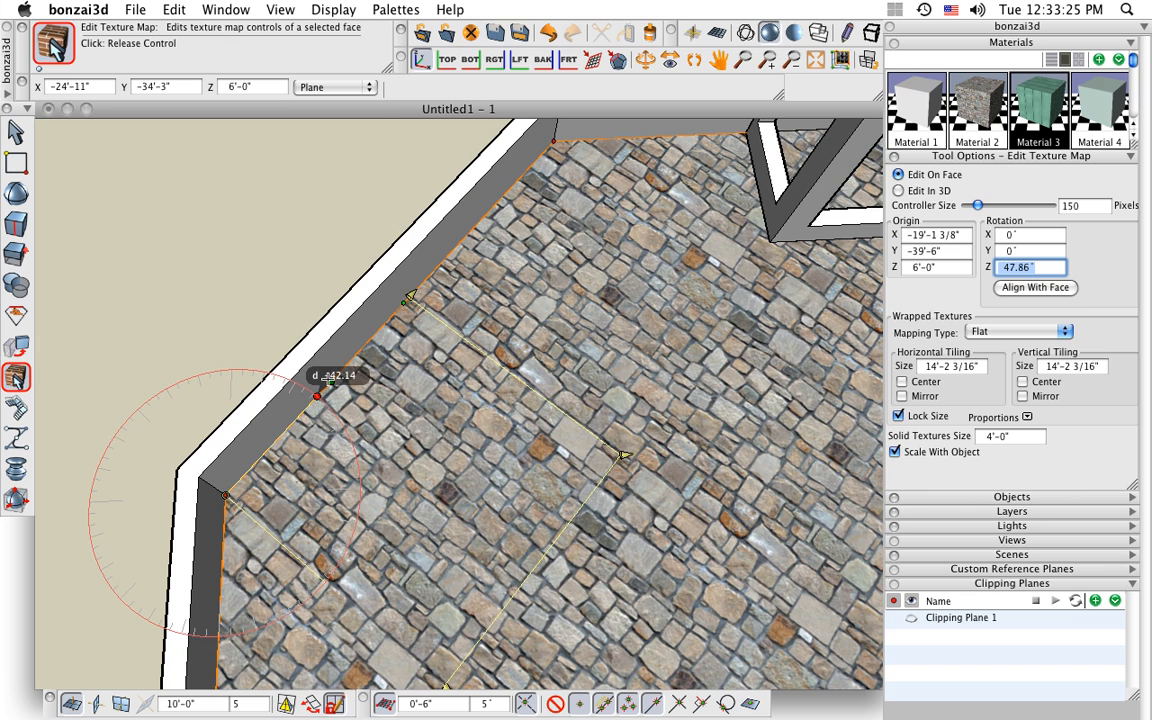
pyautogui.click(320, 379)
# Edit the stair landing floor's texture map, placing its origin at X -6'-6", Y -2'-0" and enlarging the tiling to 13'-0".
pyautogui.scroll(-3, 440, 450)
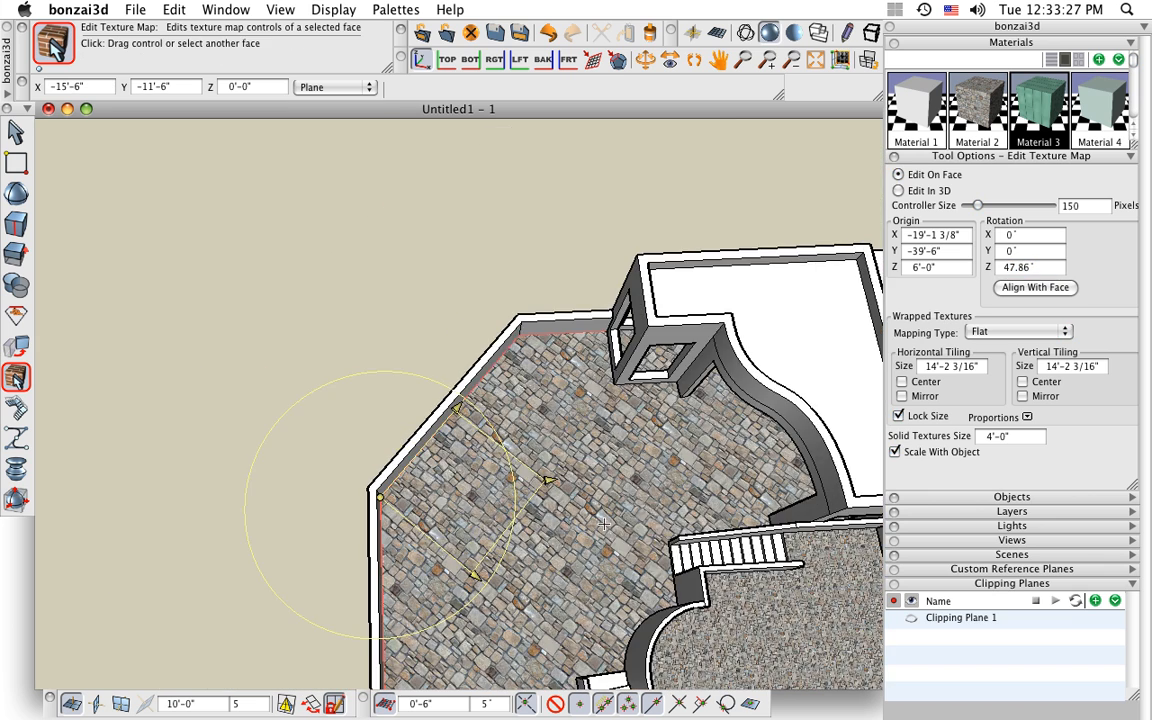
pyautogui.moveTo(545, 478); pyautogui.dragTo(404, 383, button='middle')
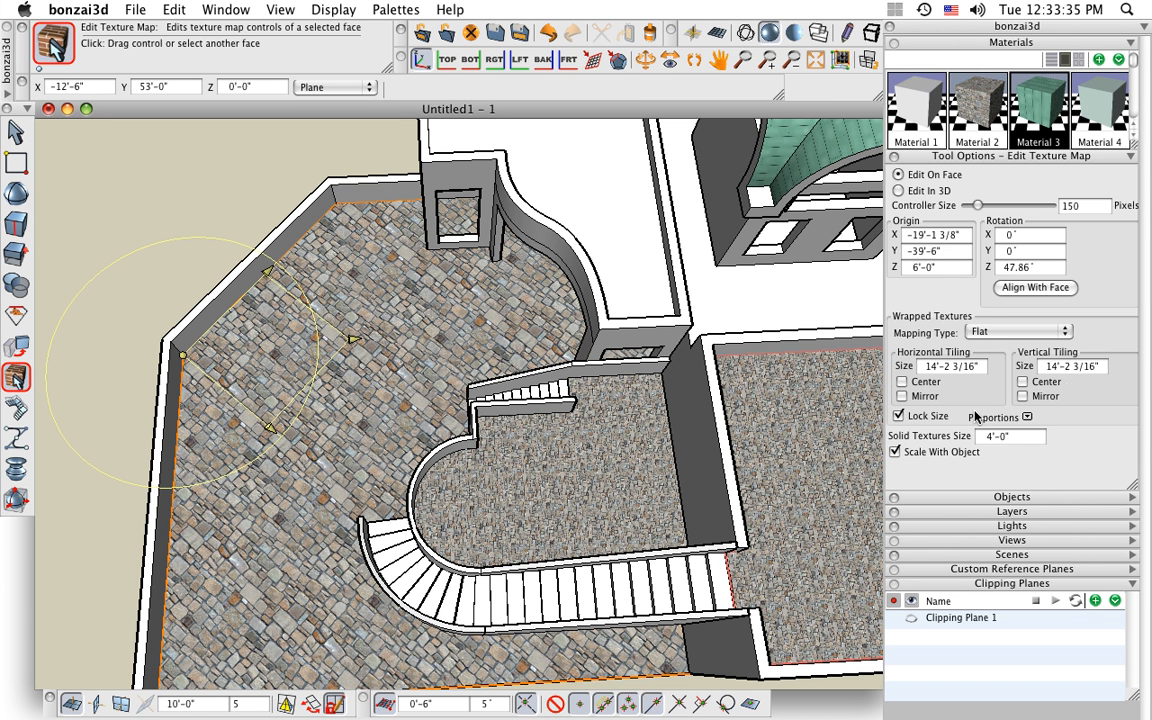
pyautogui.click(543, 472)
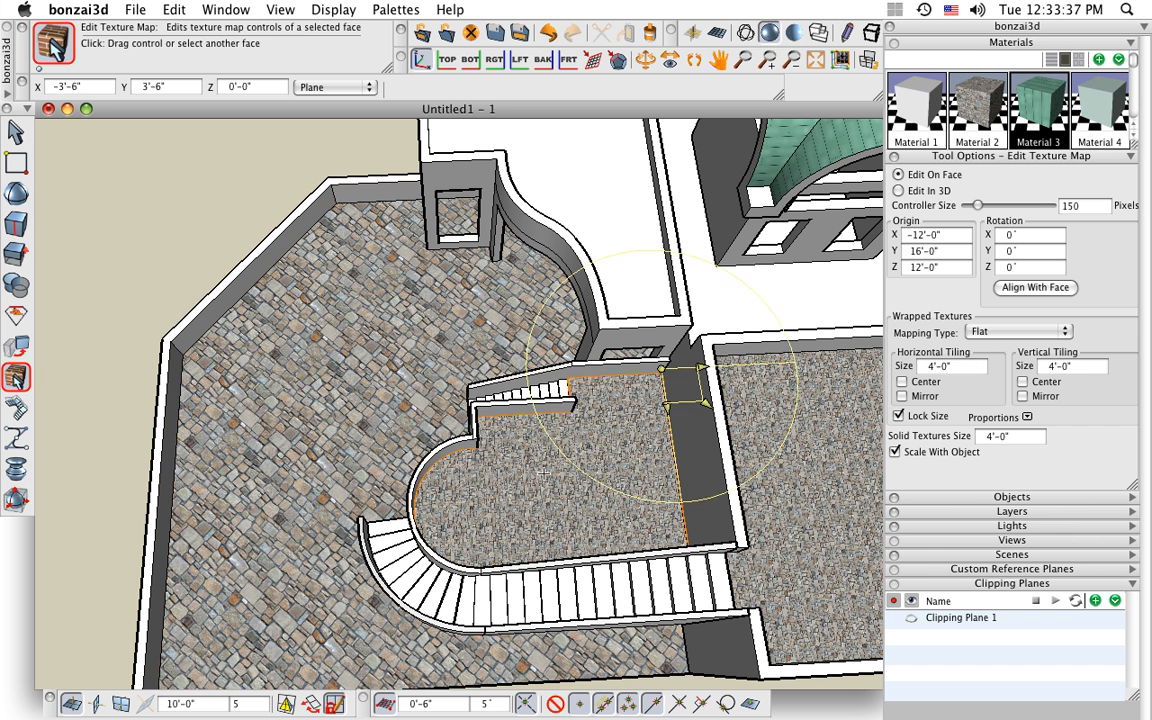
pyautogui.click(661, 370)
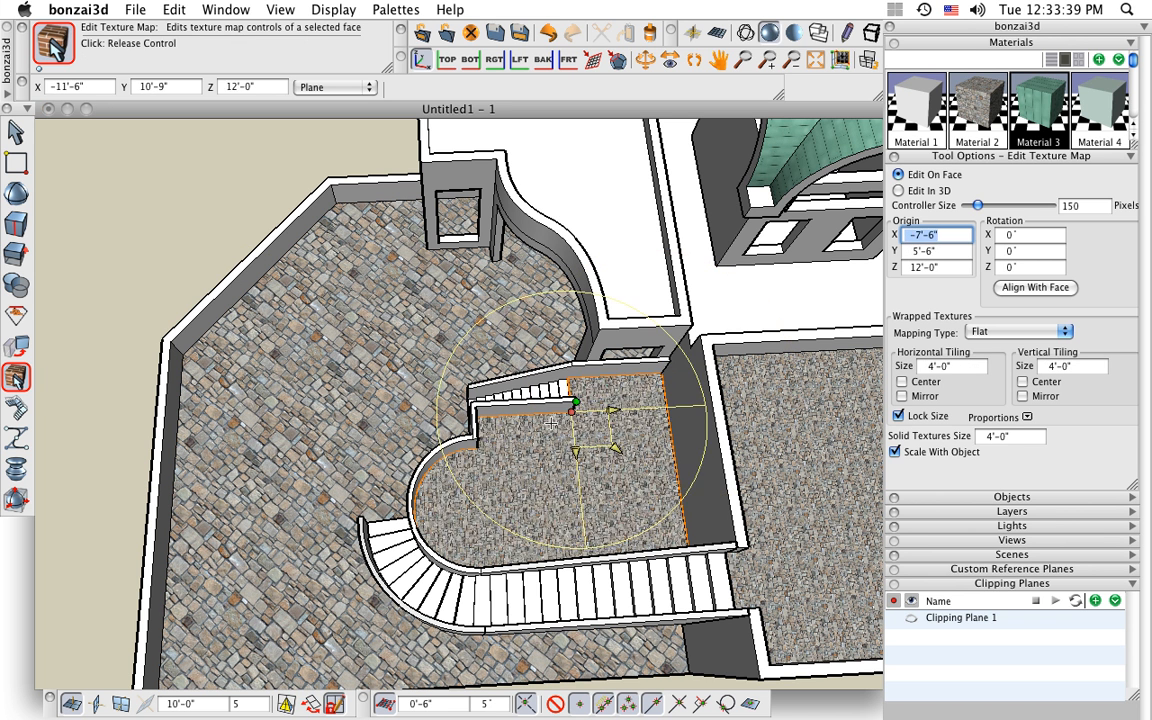
pyautogui.click(503, 424)
pyautogui.click(549, 463)
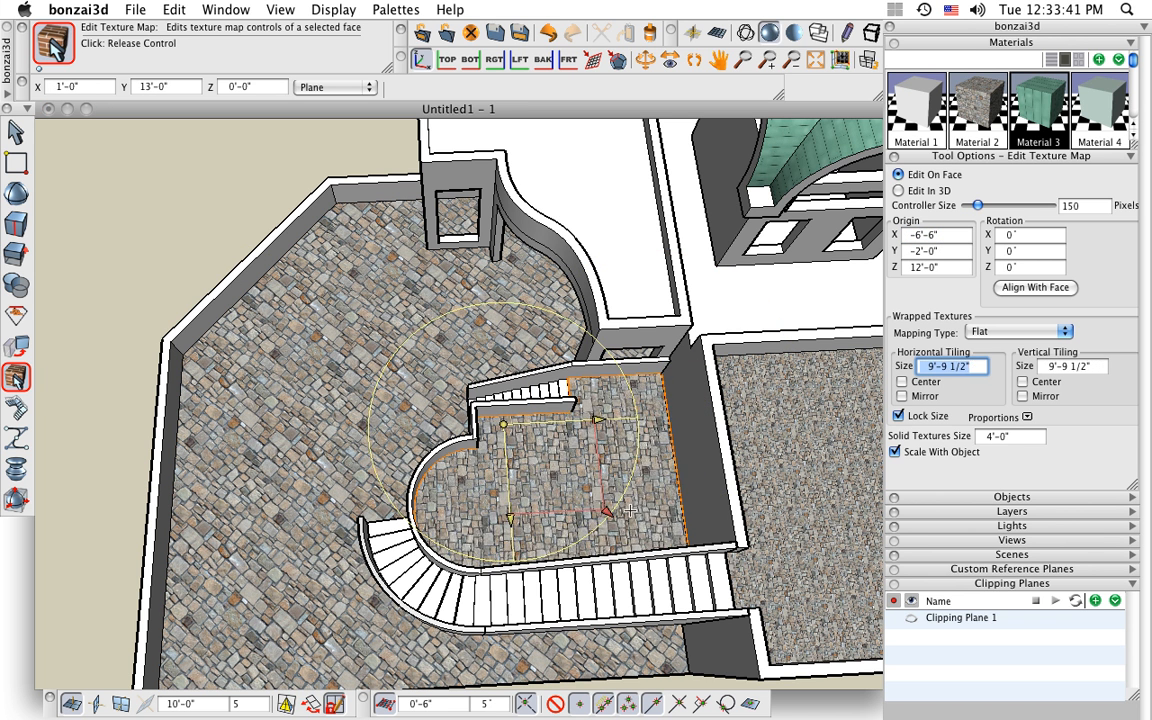
pyautogui.click(680, 537)
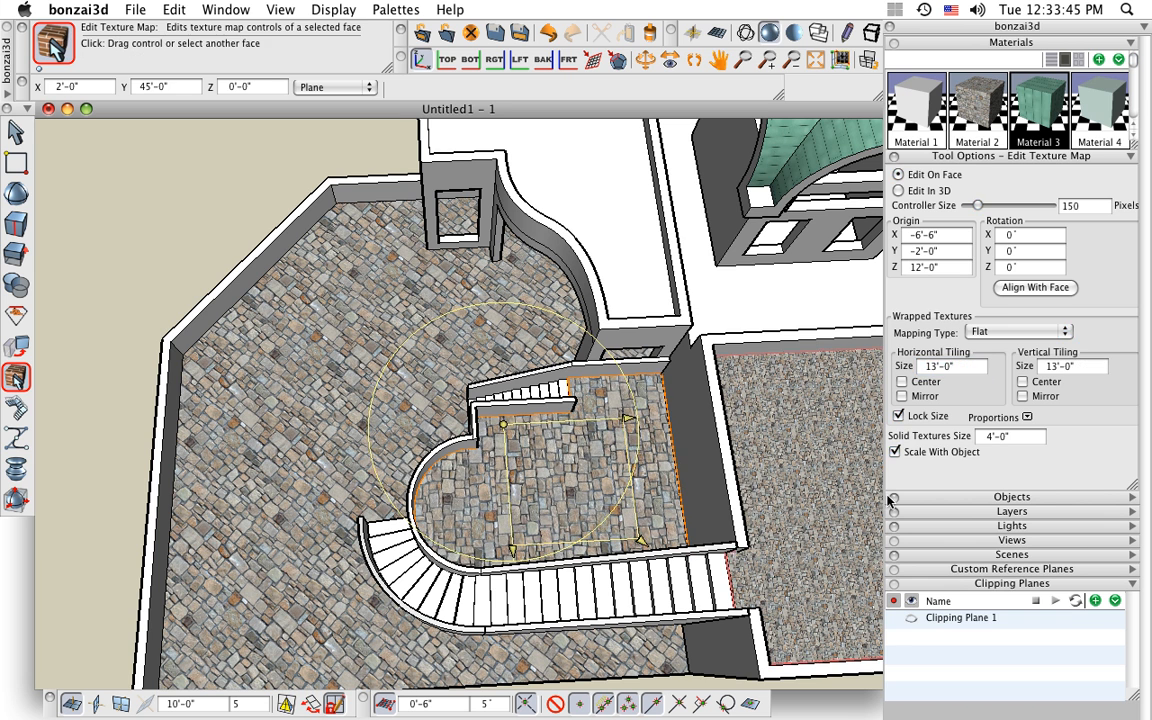
# Enlarge the stone texture on the upper terrace floor by setting its tiling size to 14'-0".
pyautogui.moveTo(703, 400); pyautogui.dragTo(453, 362, button='middle')
pyautogui.click(587, 411)
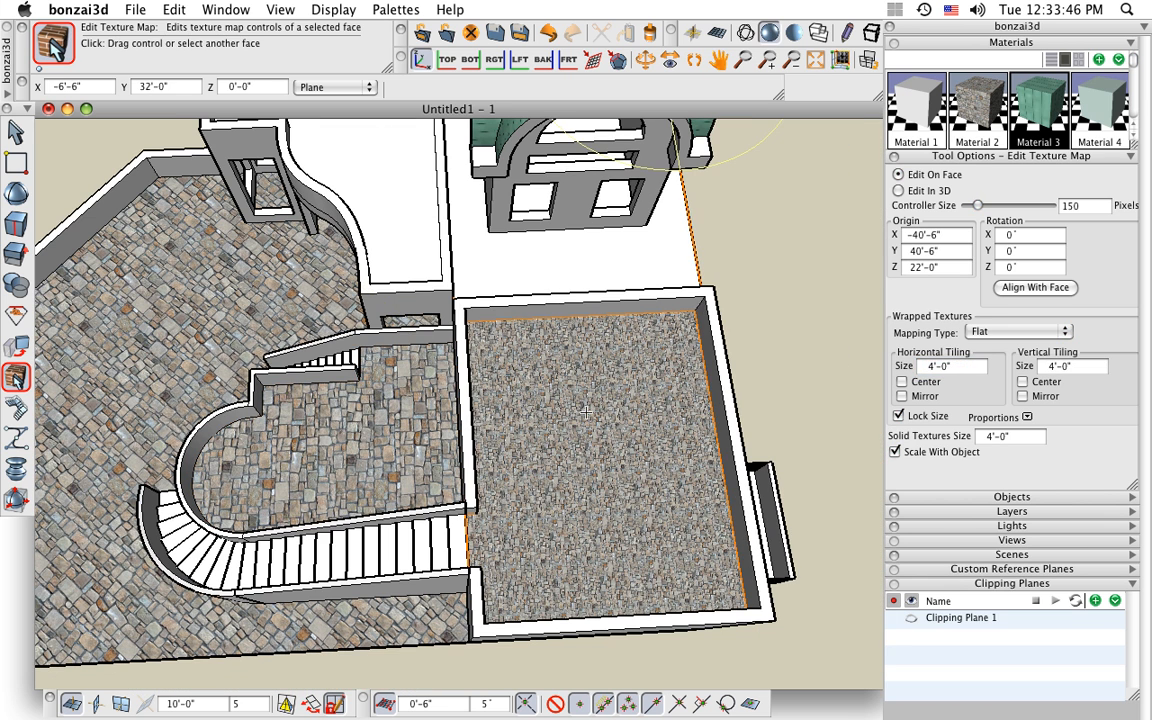
pyautogui.click(952, 366)
pyautogui.write('14')
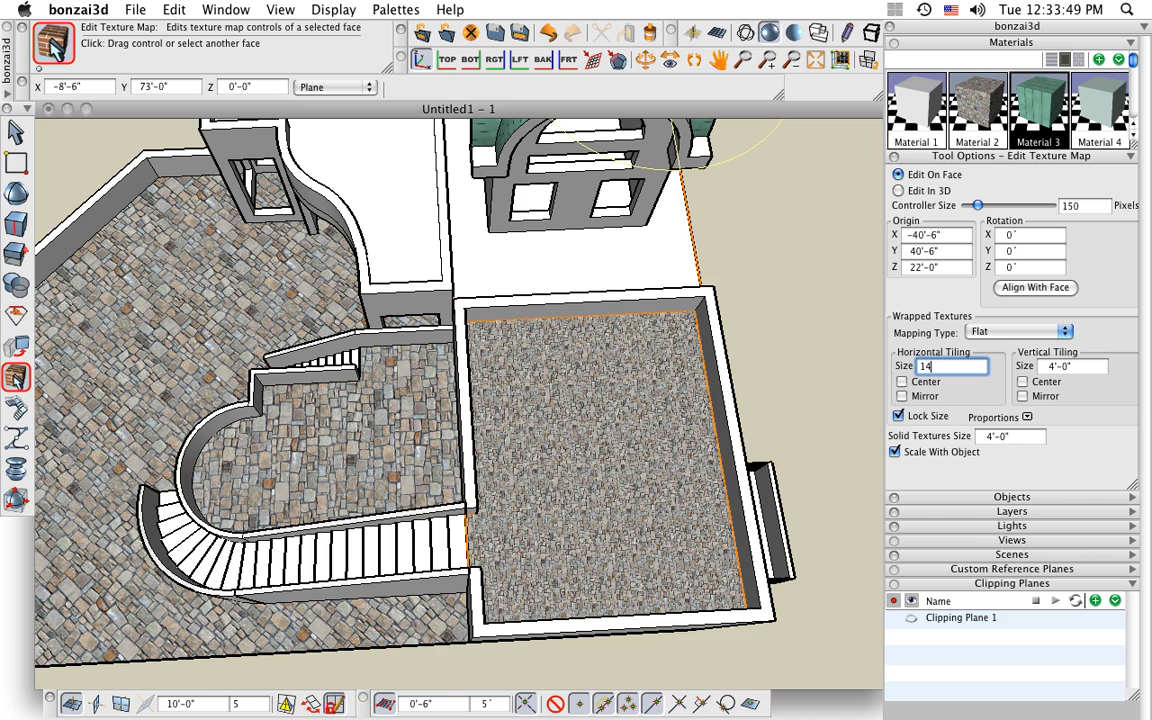
pyautogui.write("'")
pyautogui.press('Return')
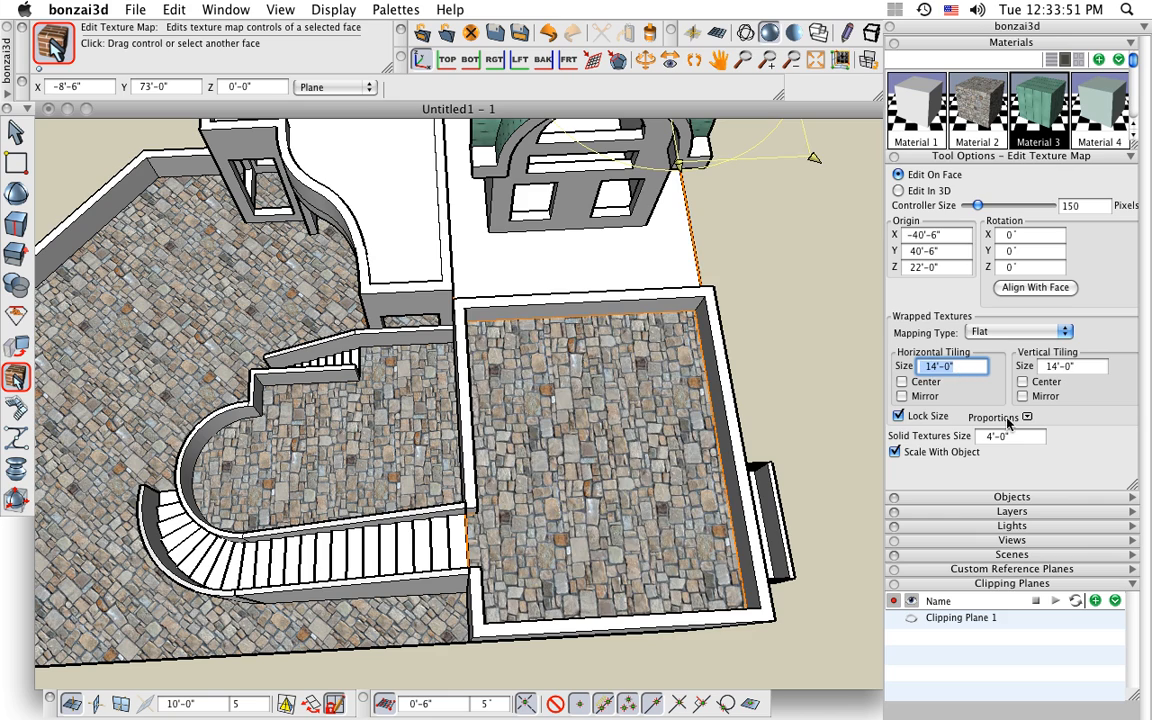
# Edit the vaulted roof's cylindrical texture map, rotating its start to the arch's lower end and enlarging the tiling to 49.76° by 8'-8 3/16".
pyautogui.scroll(-3, 400, 533)
pyautogui.moveTo(400, 533); pyautogui.dragTo(390, 378, button='middle')
pyautogui.click(337, 372)
pyautogui.scroll(5, 337, 372)
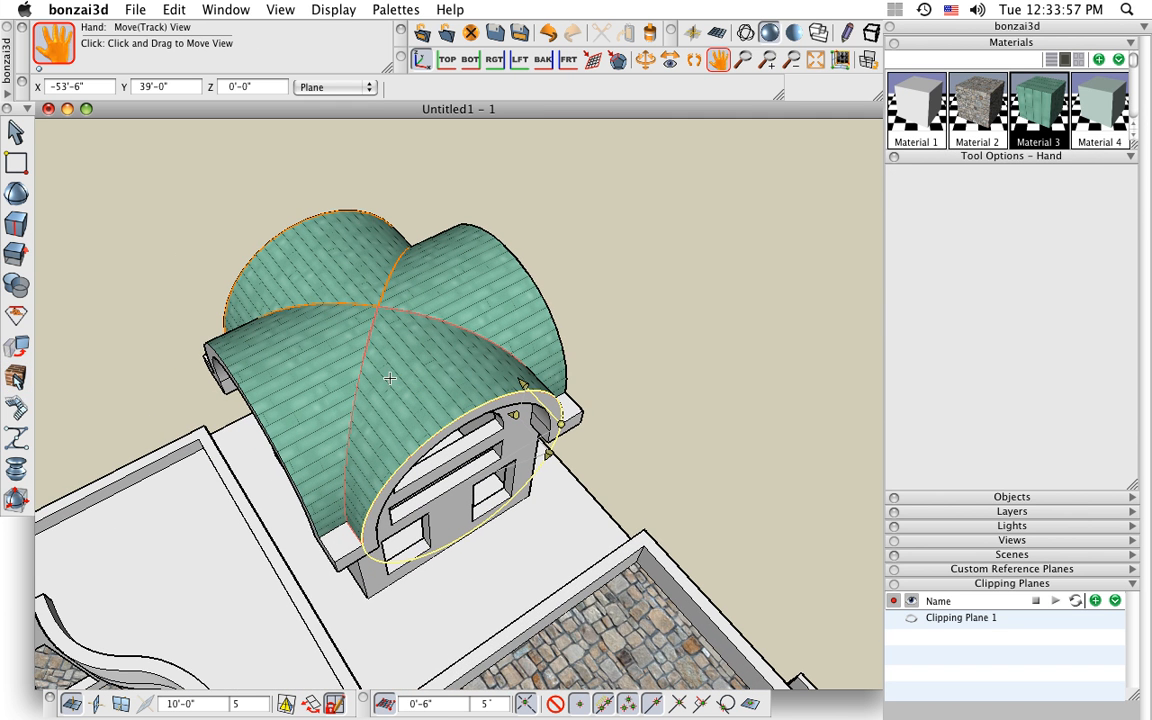
pyautogui.scroll(2, 401, 375)
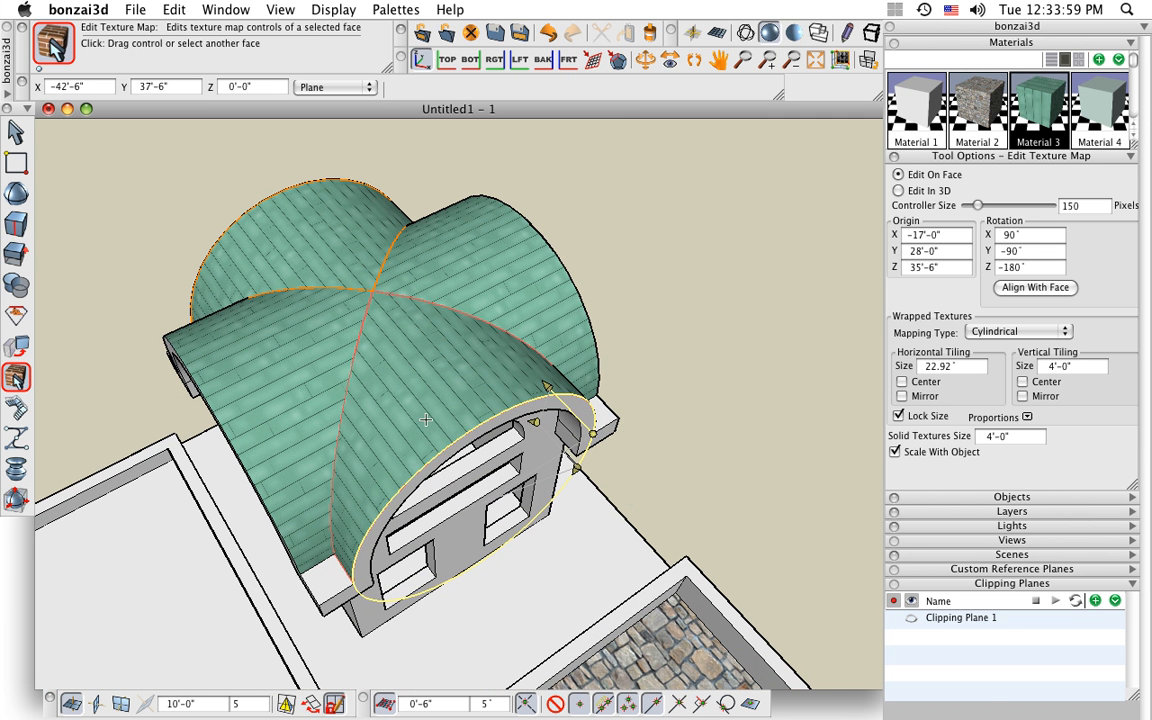
pyautogui.click(528, 400)
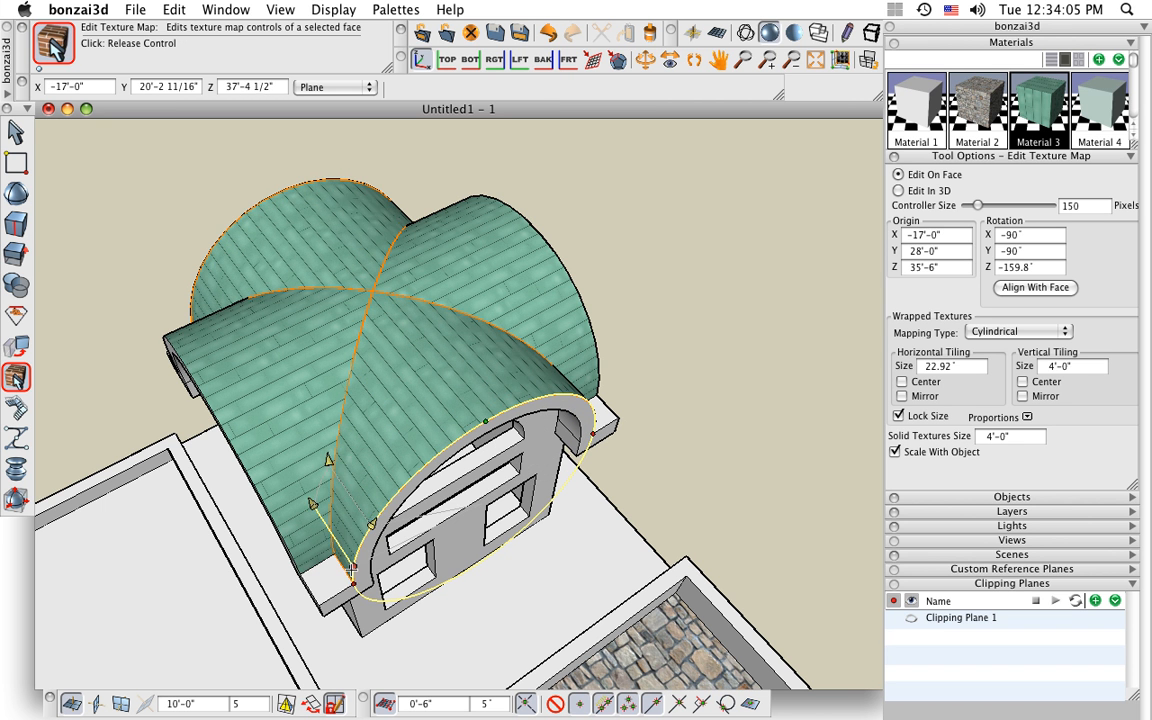
pyautogui.click(354, 582)
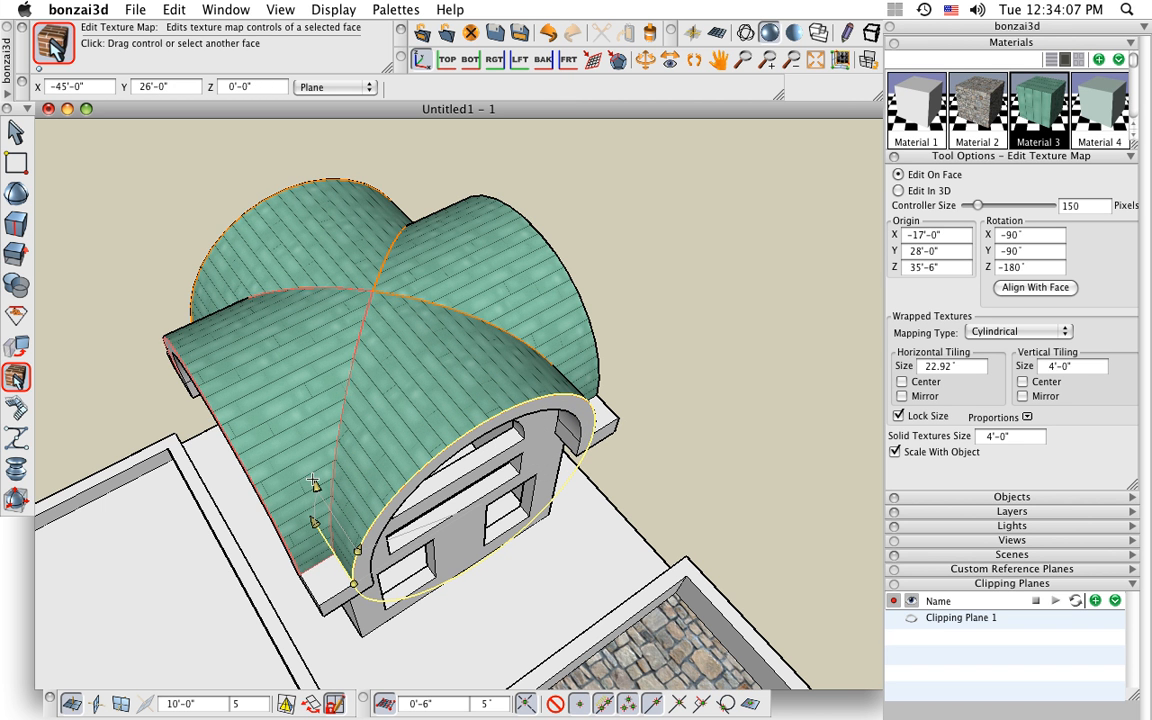
pyautogui.click(316, 486)
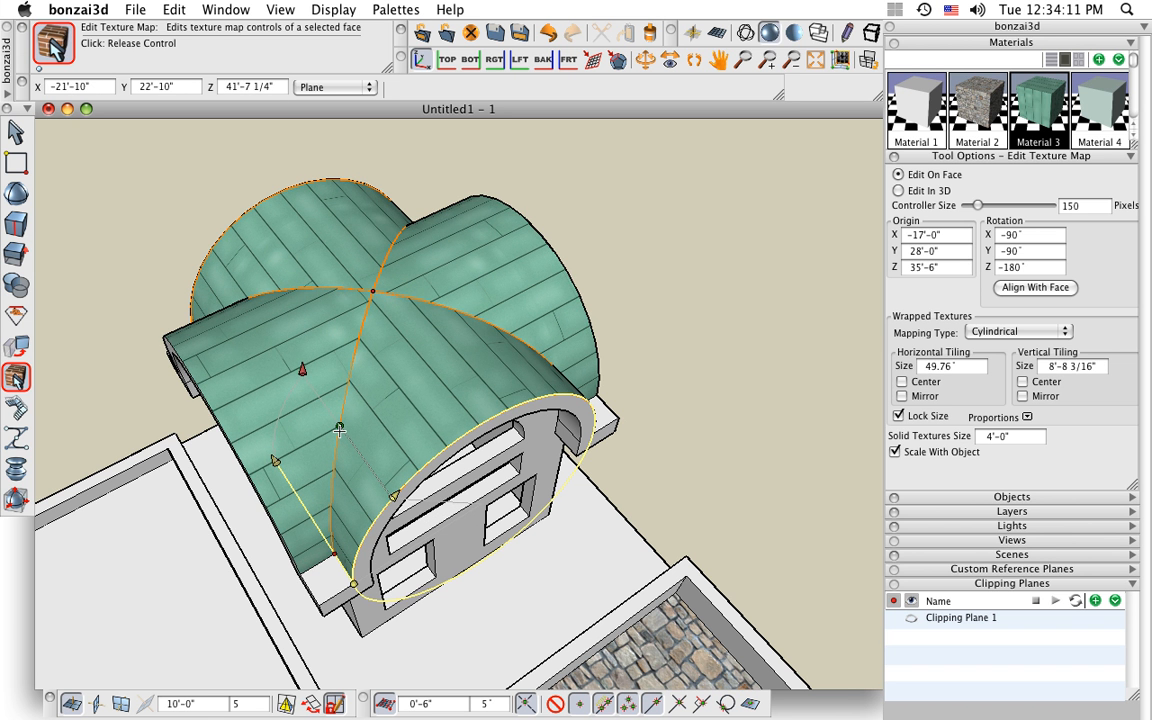
pyautogui.click(339, 429)
pyautogui.click(15, 128)
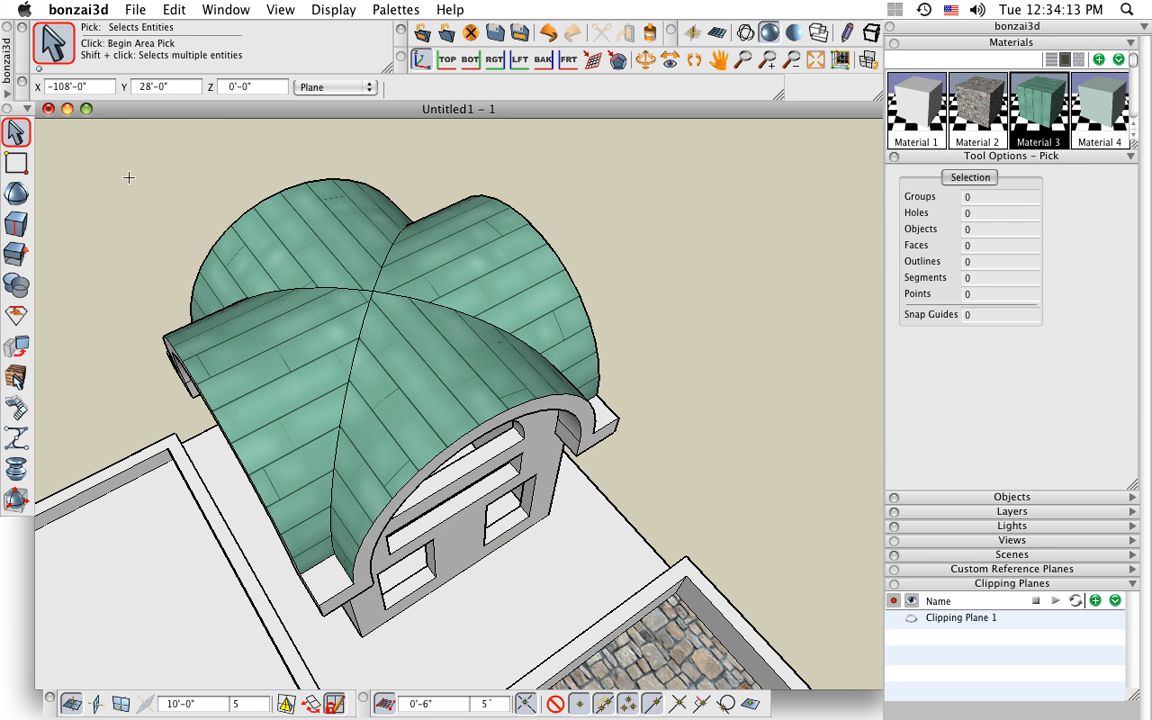
# Frame the whole model, switch its display to full shading, and enable Show Edges in the display options.
pyautogui.press('super+f')
pyautogui.moveTo(440, 500); pyautogui.dragTo(434, 442, button='middle')
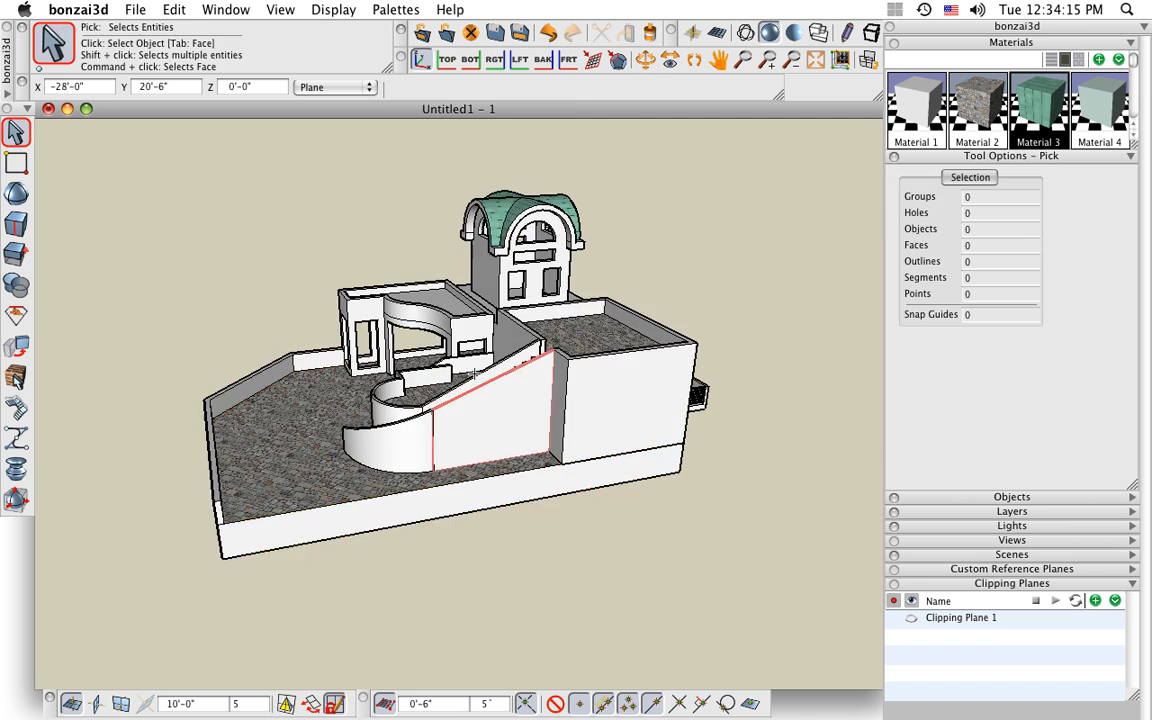
pyautogui.keyDown('shift'); pyautogui.moveTo(473, 373); pyautogui.dragTo(494, 362, button='middle'); pyautogui.keyUp('shift')
pyautogui.scroll(3, 490, 435)
pyautogui.scroll(-2, 493, 364)
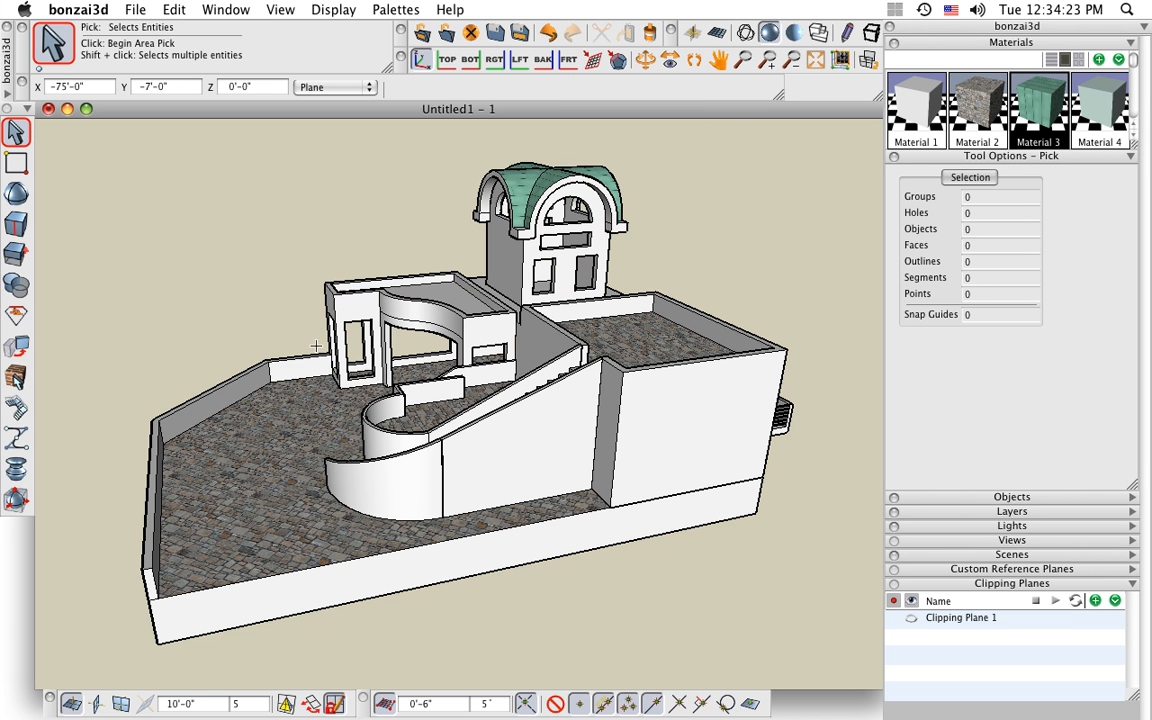
pyautogui.click(324, 12)
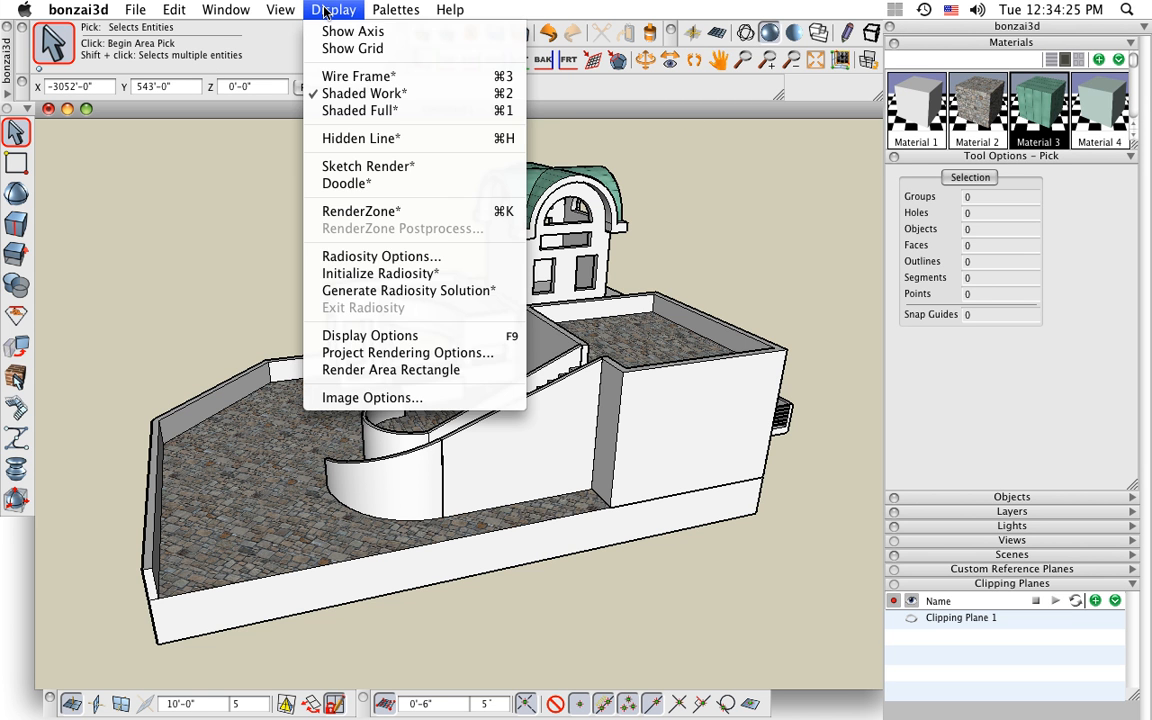
pyautogui.click(328, 10)
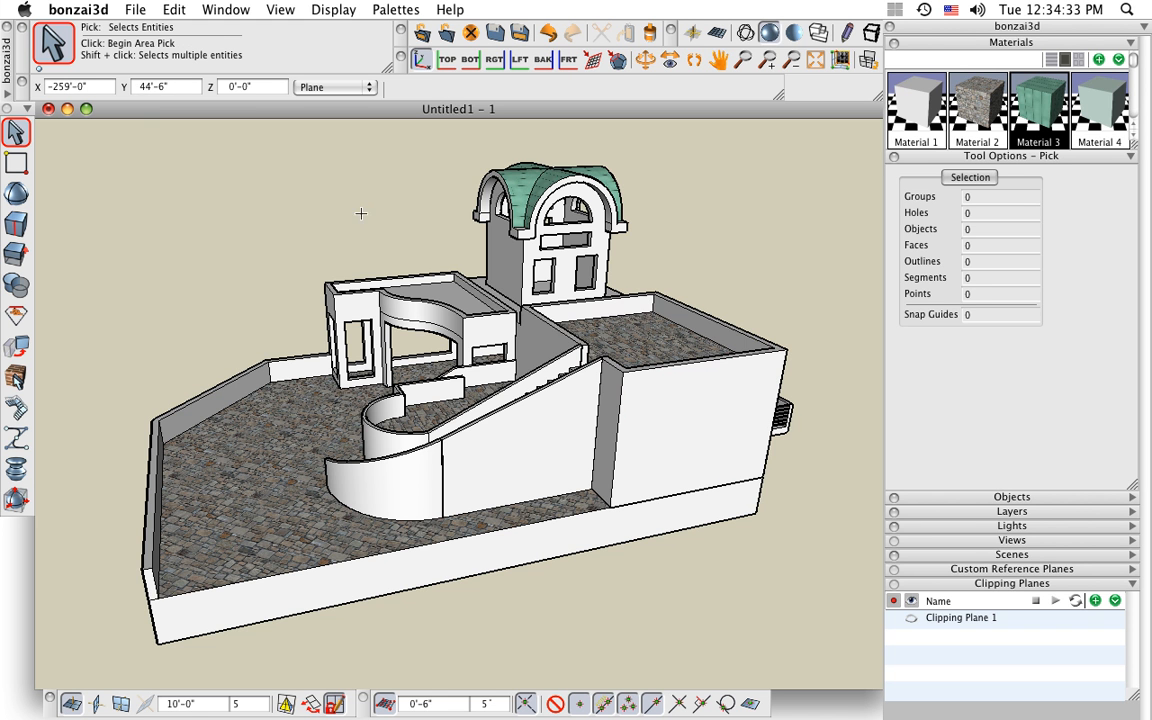
pyautogui.click(795, 34)
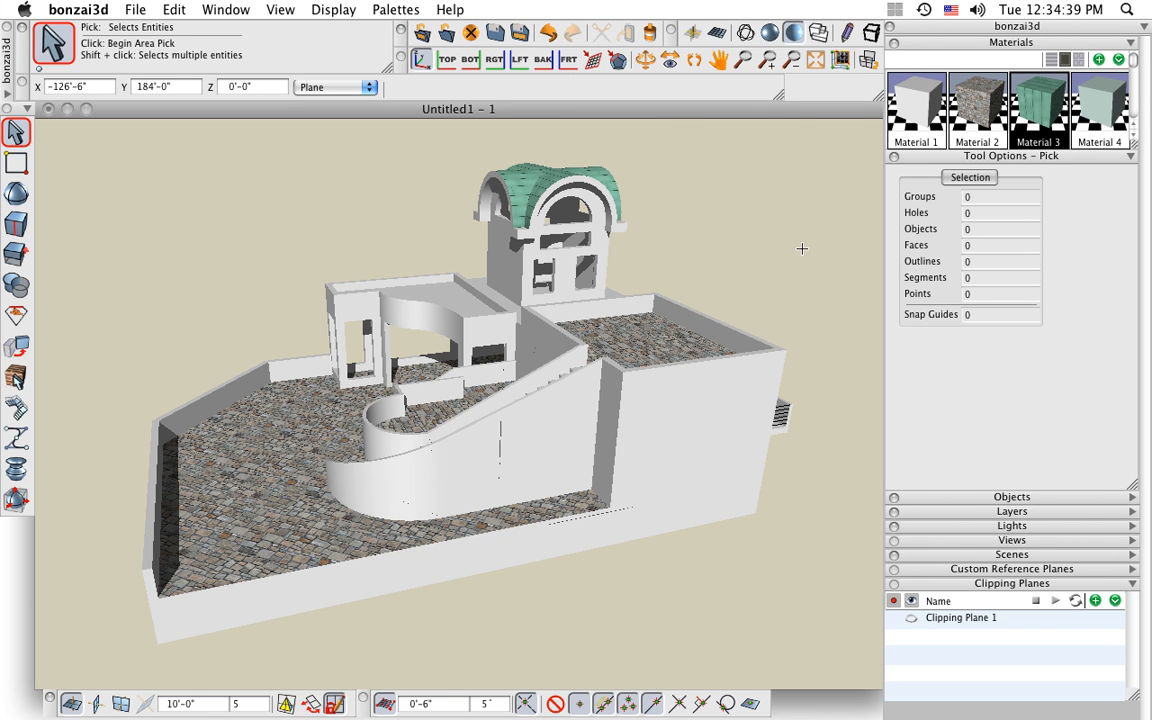
pyautogui.press('super+shift+d')
pyautogui.click(677, 142)
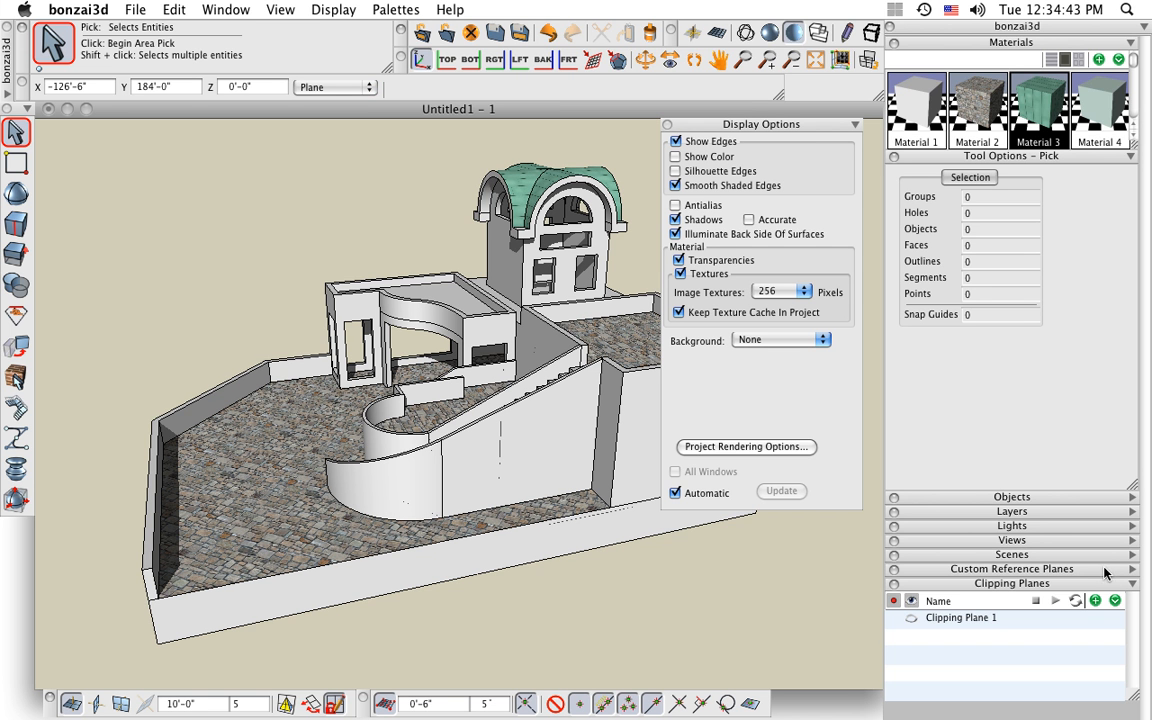
# Collapse the clipping planes list, reveal the lights list, and move the display options clear of the model.
pyautogui.click(1132, 584)
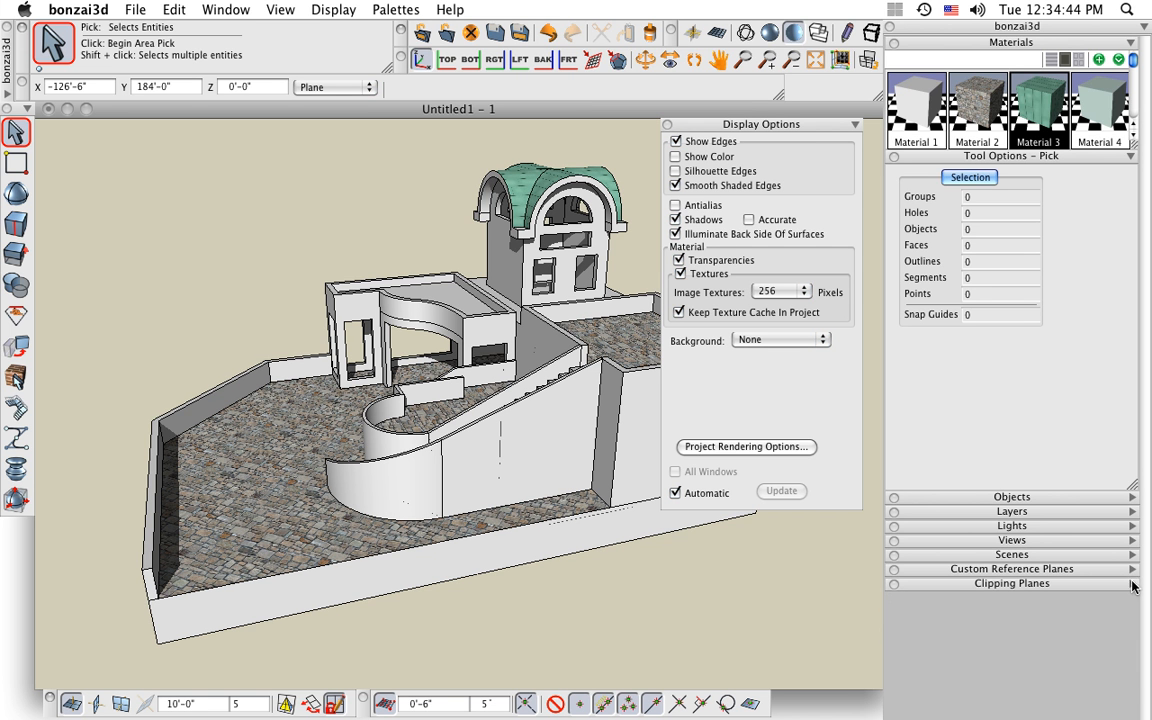
pyautogui.click(1133, 527)
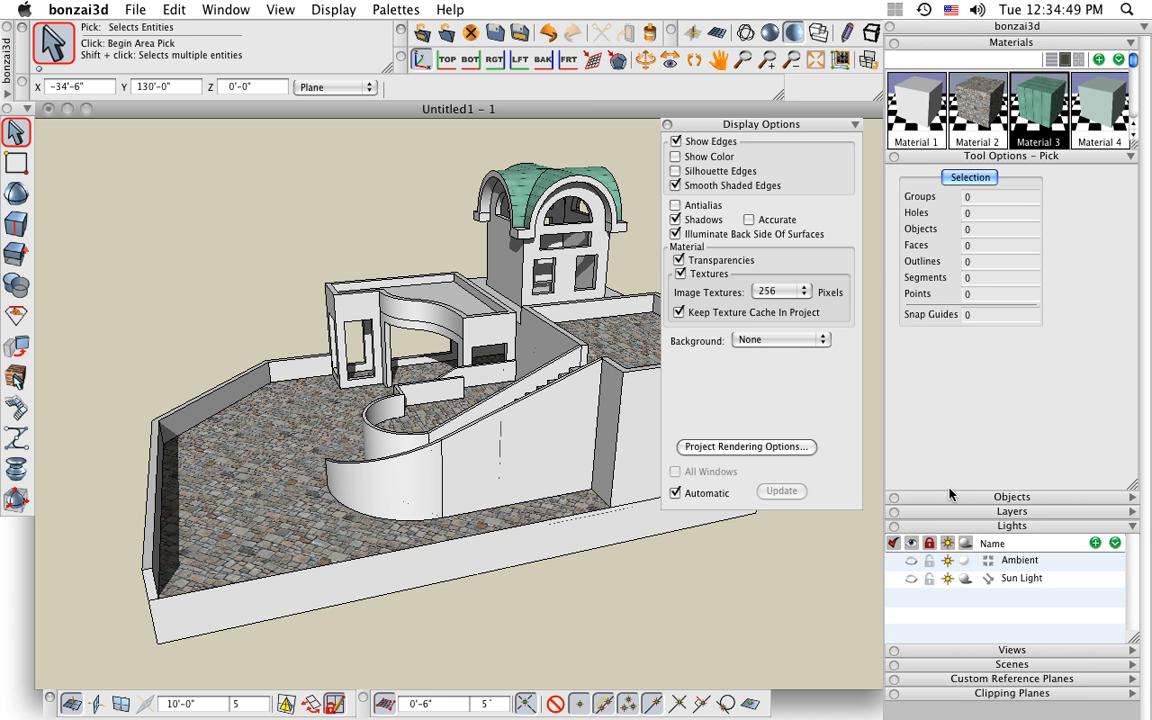
pyautogui.moveTo(700, 124); pyautogui.dragTo(773, 125)
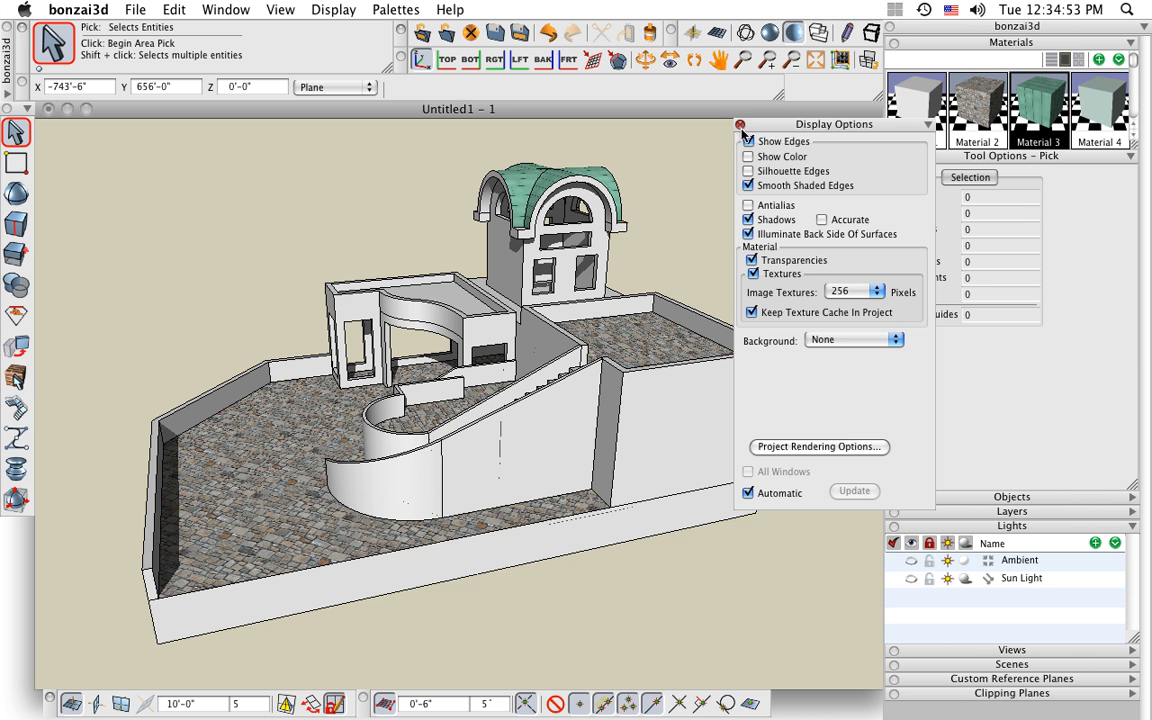
# Set the display background to Spheric Image and lower the view to bring its horizon and sky into frame.
pyautogui.click(845, 340)
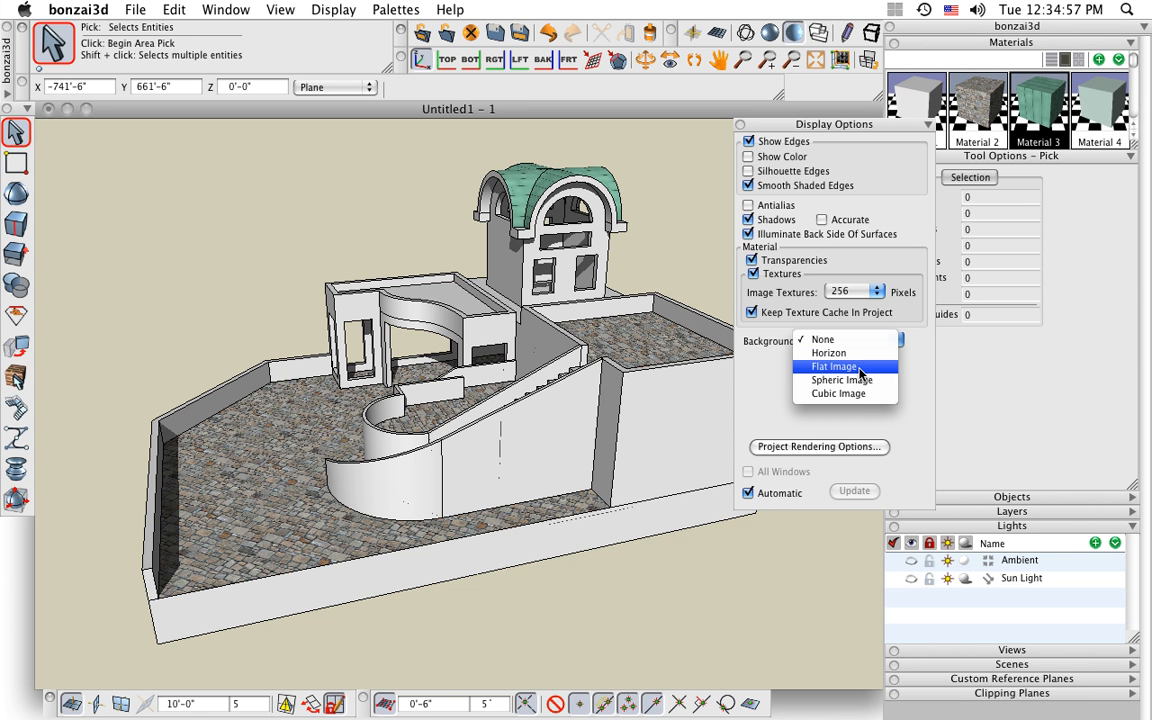
pyautogui.click(858, 381)
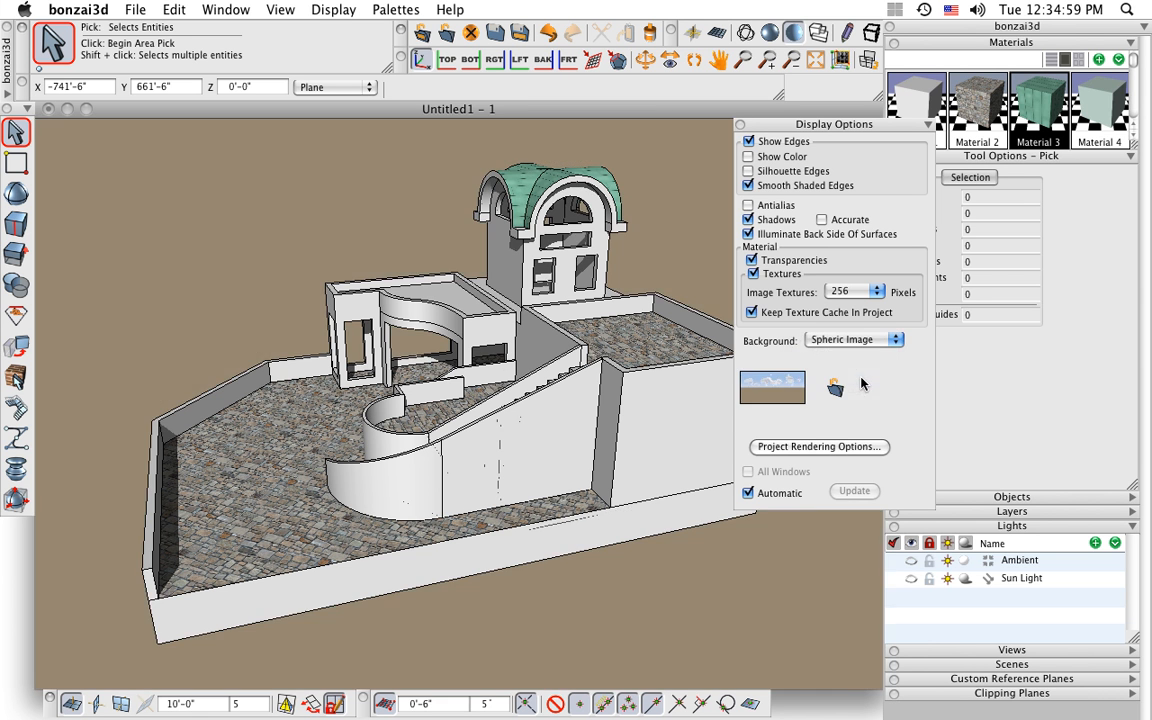
pyautogui.moveTo(493, 366); pyautogui.dragTo(515, 324, button='middle')
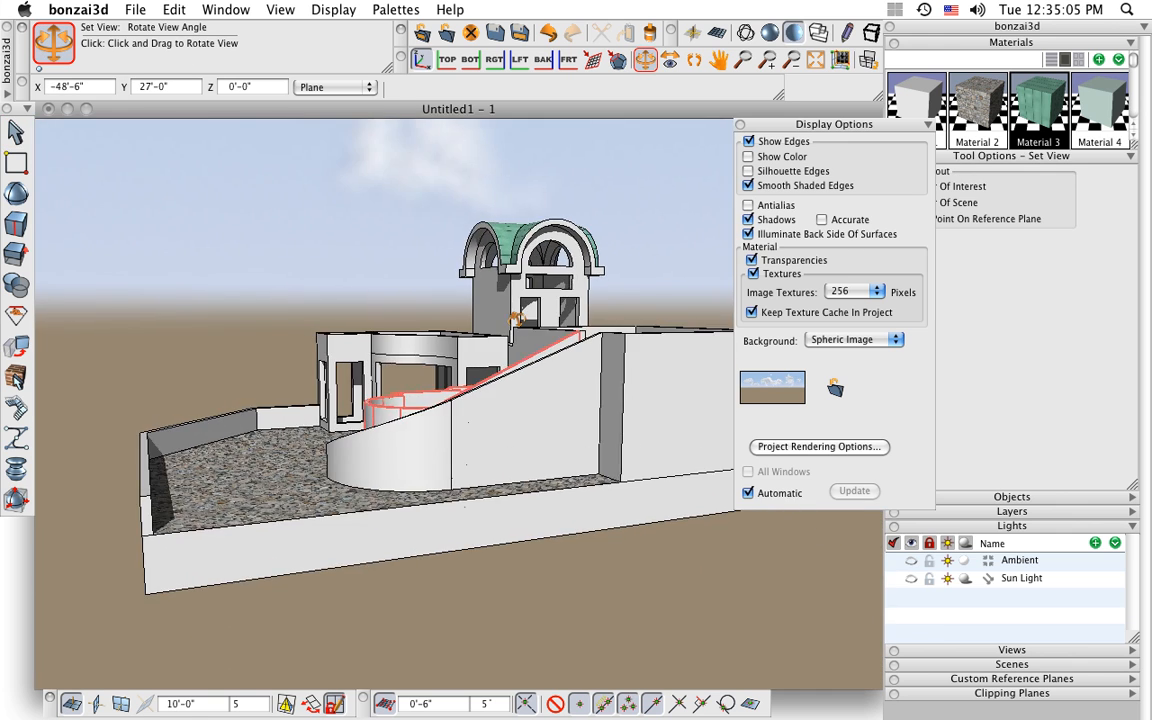
# Replace the spheric background with the rocky sunset seascape image from the AIA 2010 MJB folder inside the formZ demo folders.
pyautogui.click(835, 388)
pyautogui.click(660, 417)
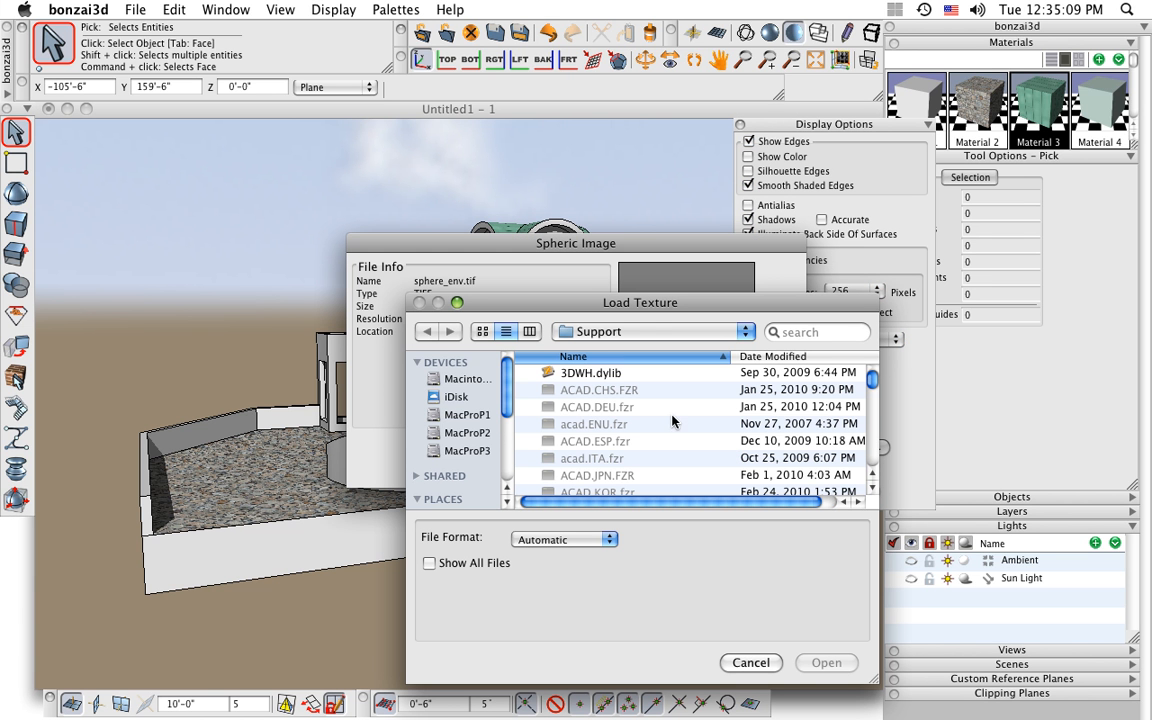
pyautogui.click(457, 378)
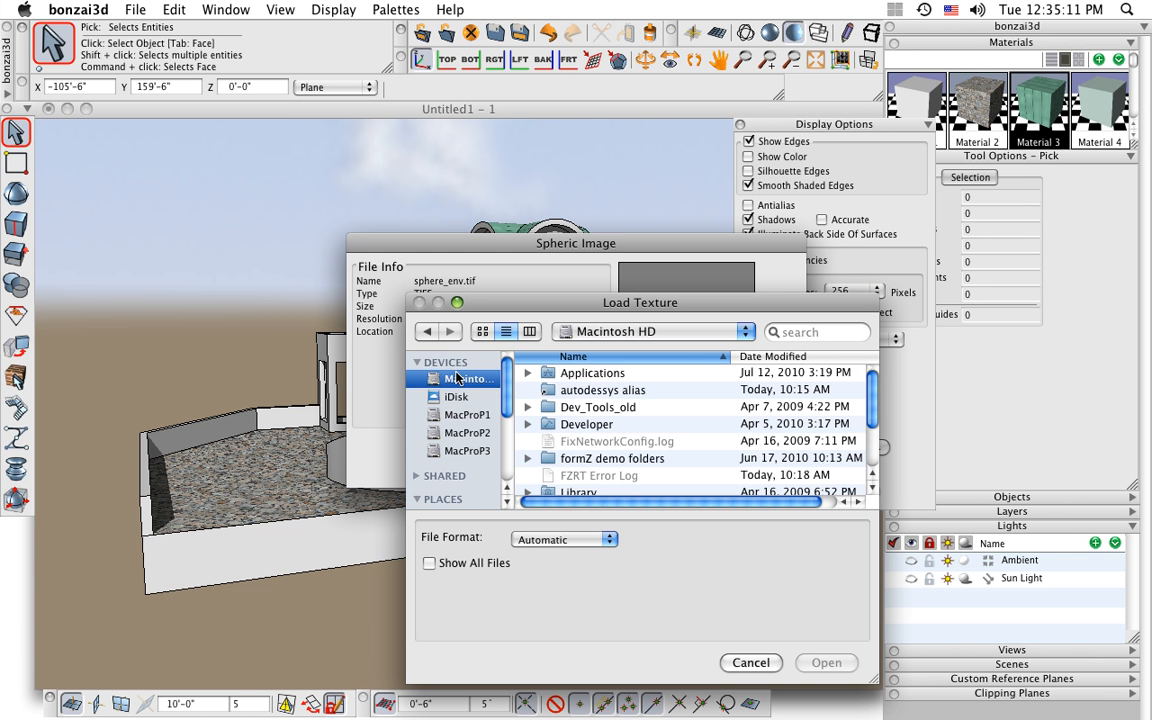
pyautogui.doubleClick(612, 457)
pyautogui.doubleClick(617, 424)
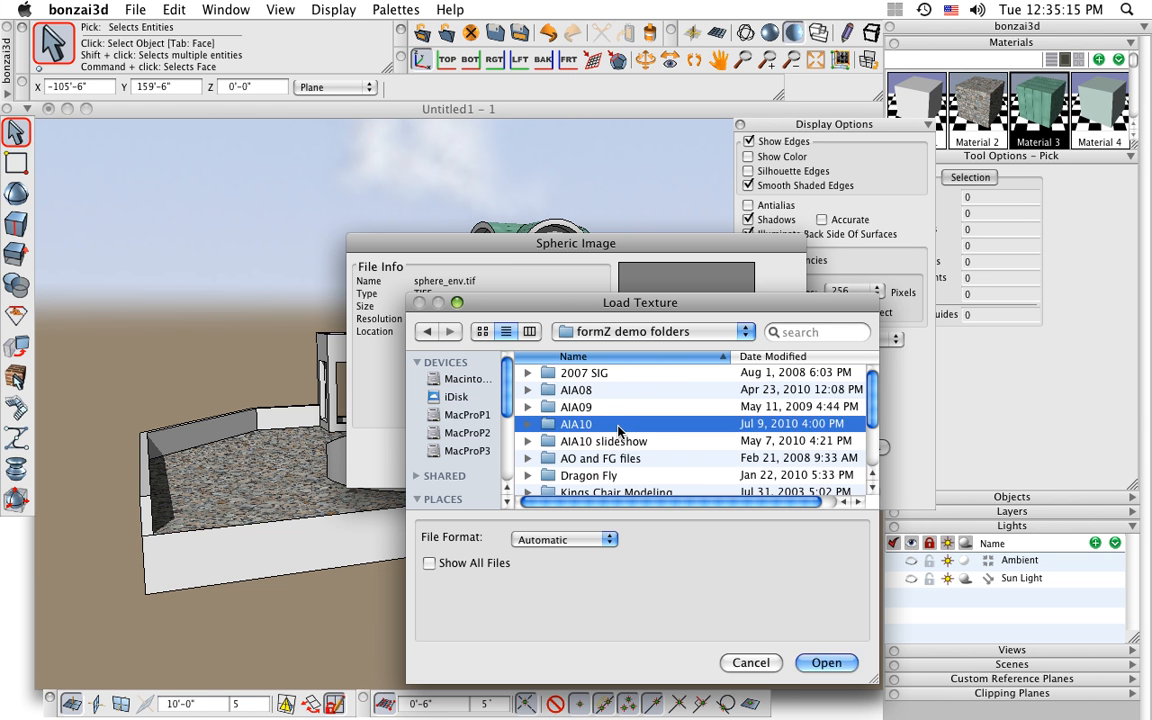
pyautogui.doubleClick(610, 407)
pyautogui.scroll(-2, 698, 417)
pyautogui.scroll(-5, 698, 417)
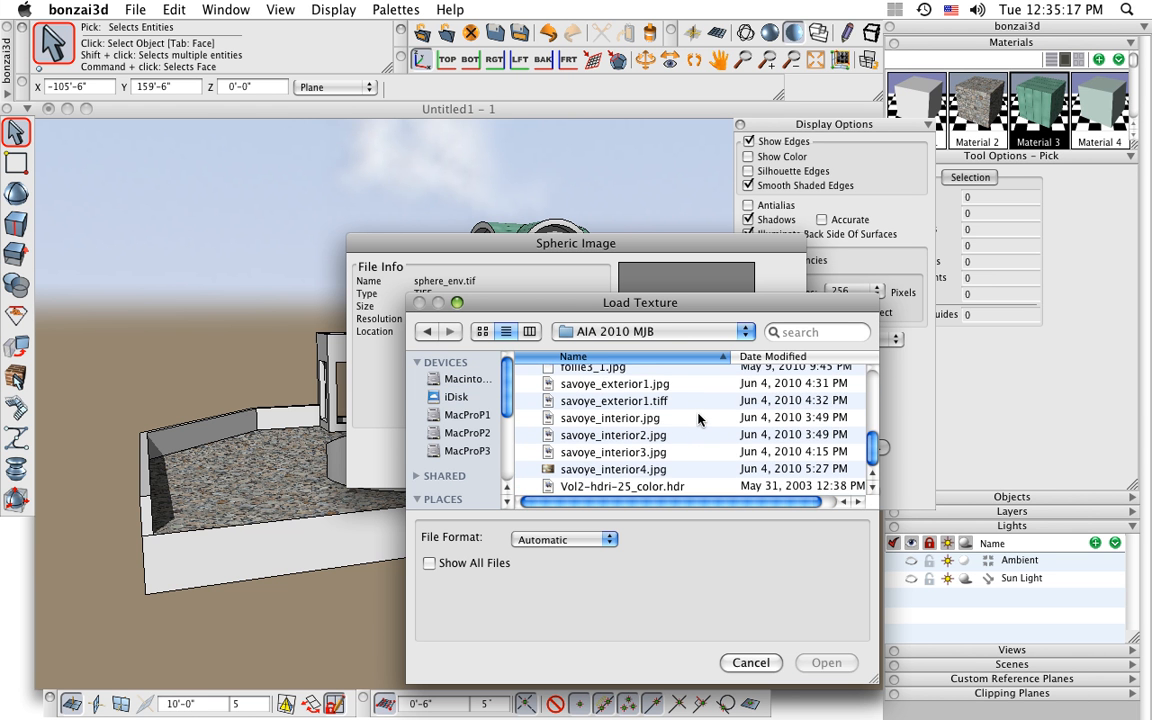
pyautogui.doubleClick(690, 441)
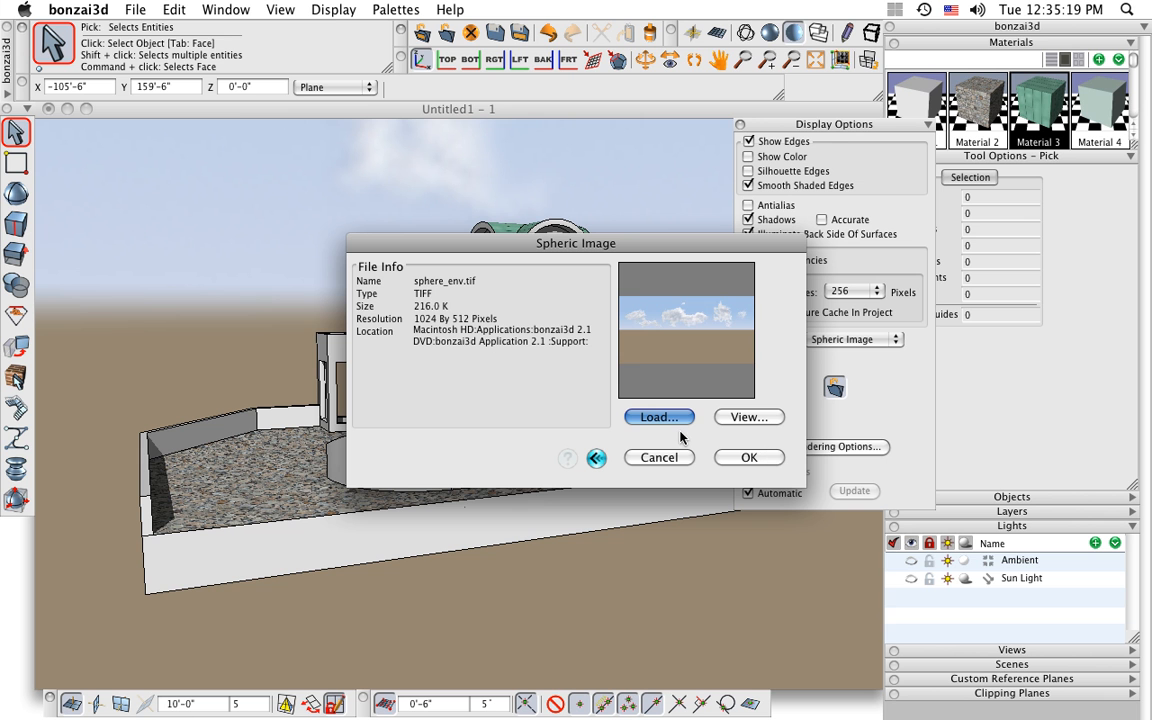
pyautogui.click(748, 458)
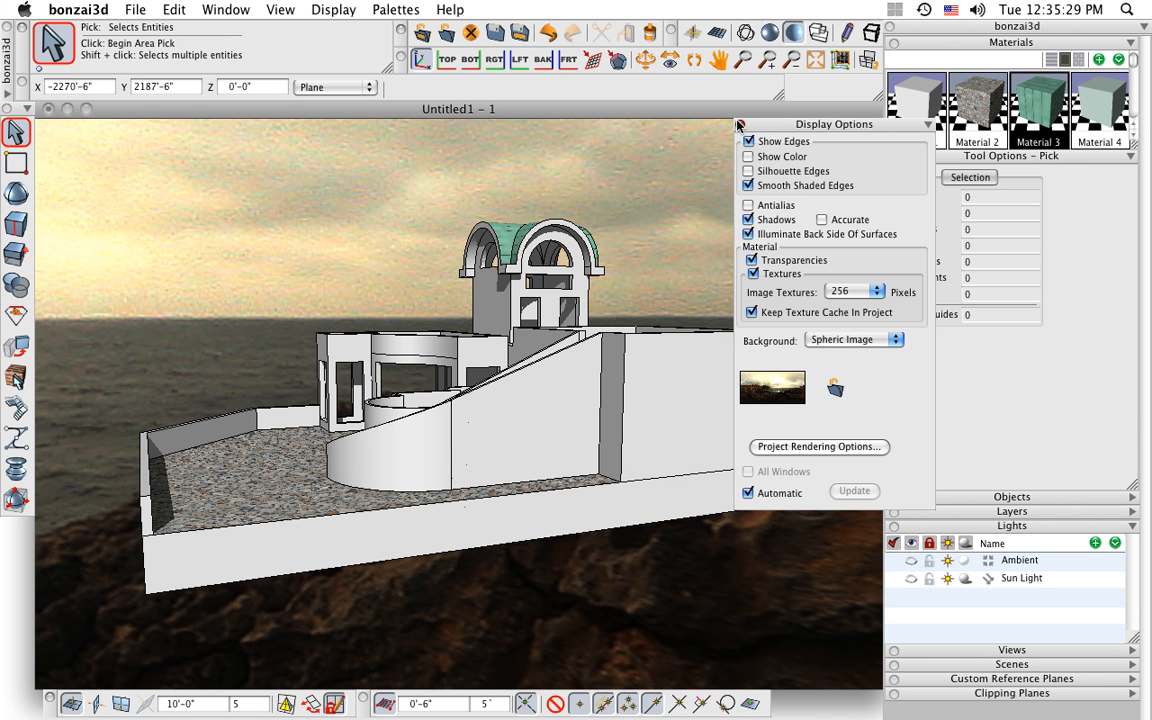
# Close the display options and examine the building up close from a low angle against the seascape background.
pyautogui.click(740, 124)
pyautogui.moveTo(470, 300); pyautogui.dragTo(483, 347, button='middle')
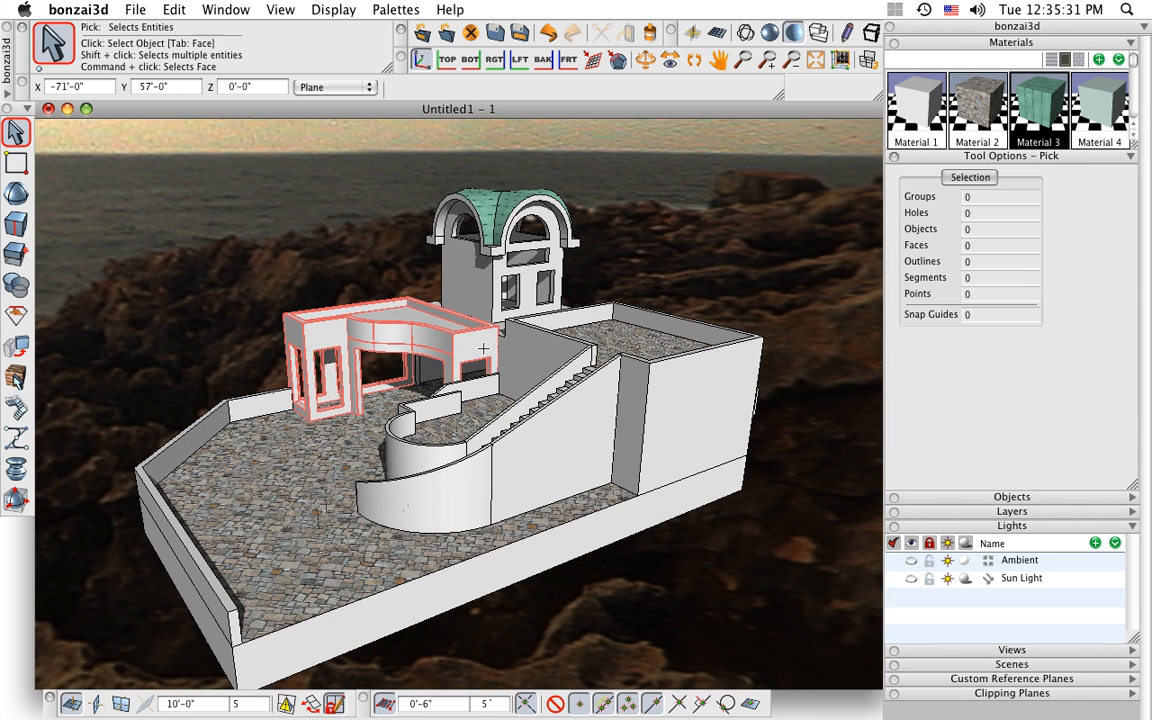
pyautogui.scroll(3, 483, 347)
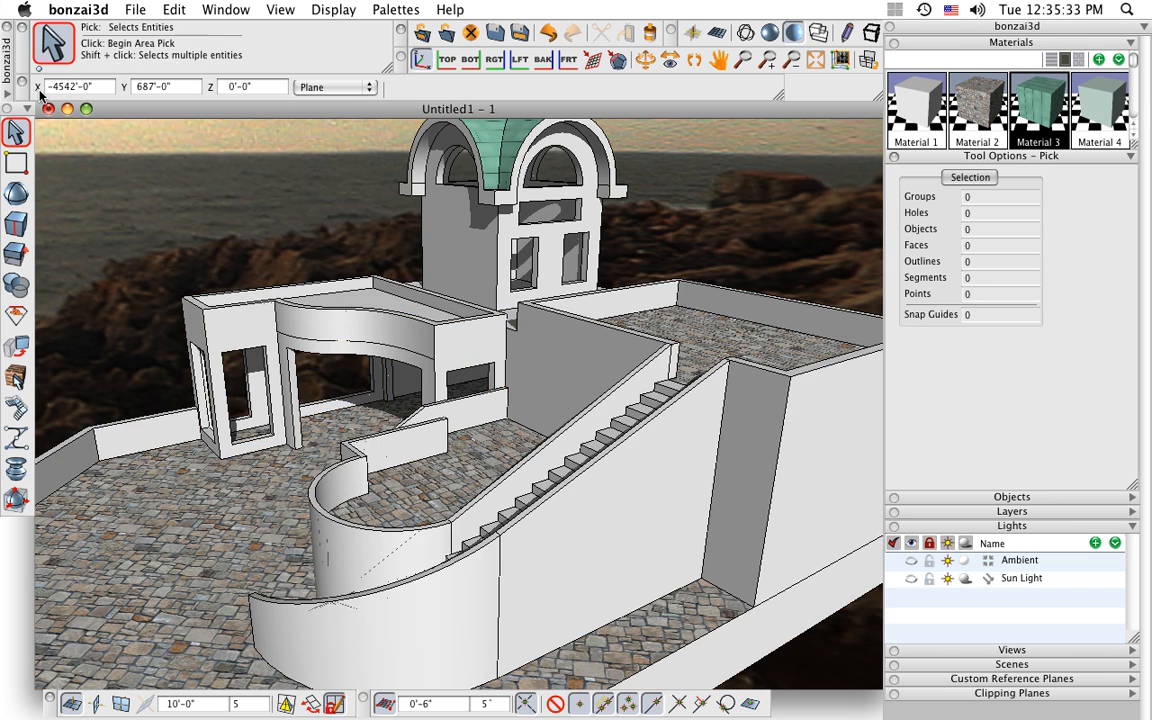
pyautogui.moveTo(247, 208)
pyautogui.mouseDown(button='middle')
pyautogui.moveTo(256, 185)
pyautogui.moveTo(275, 213)
pyautogui.moveTo(252, 221)
pyautogui.moveTo(254, 211)
pyautogui.mouseUp(button='middle')
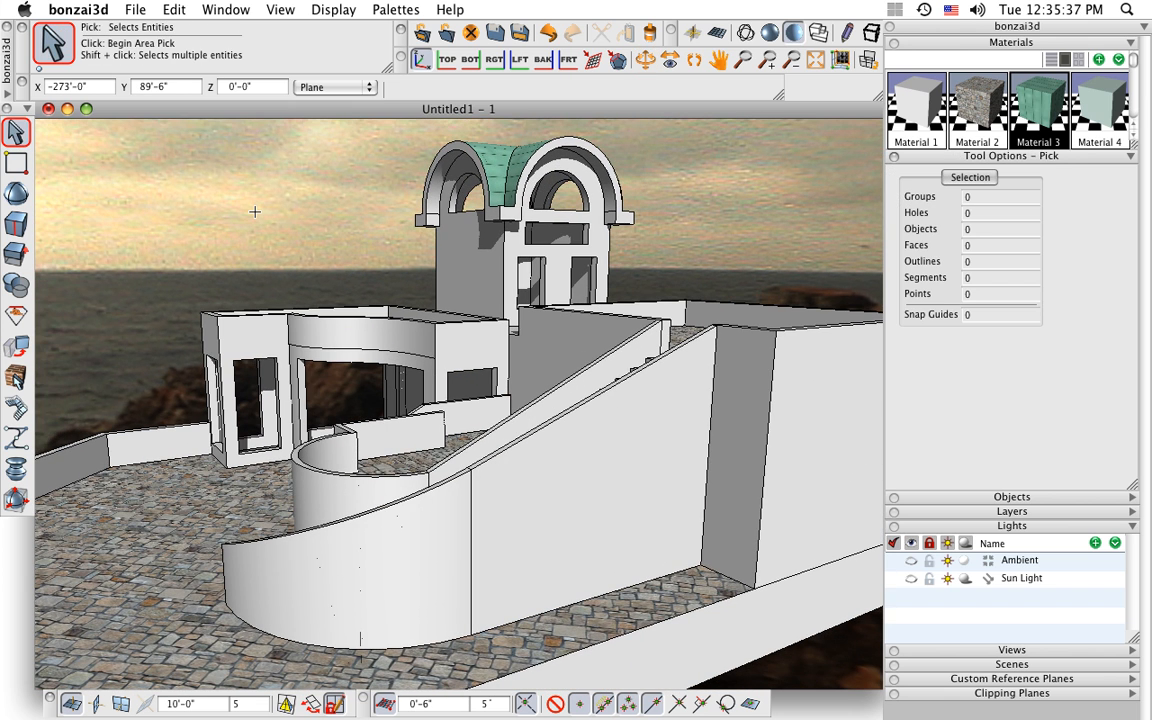